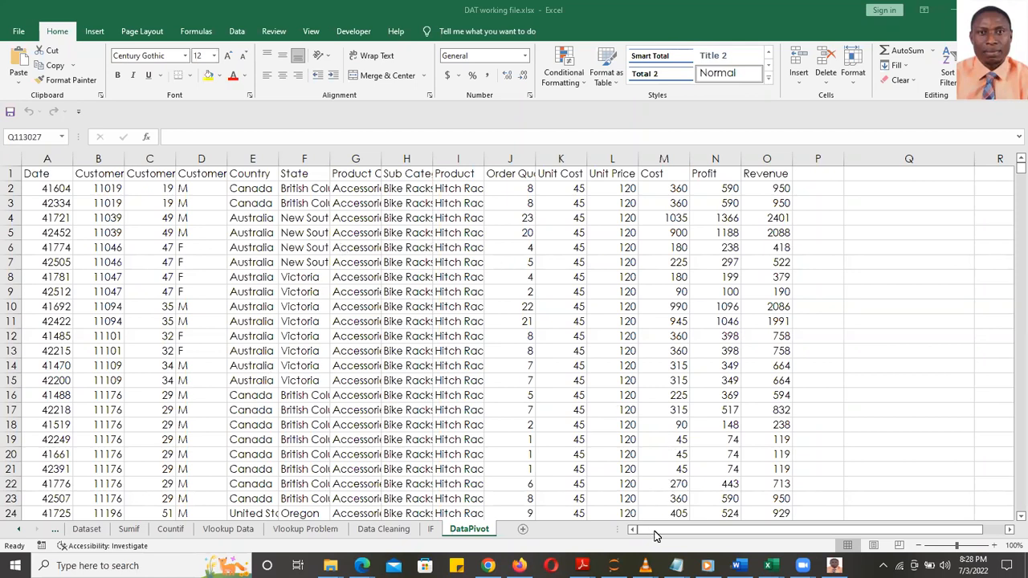
# - Switch to the untitled Notepad file and read the notes on what PivotTables are and why they are used
pyautogui.moveTo(676, 565)
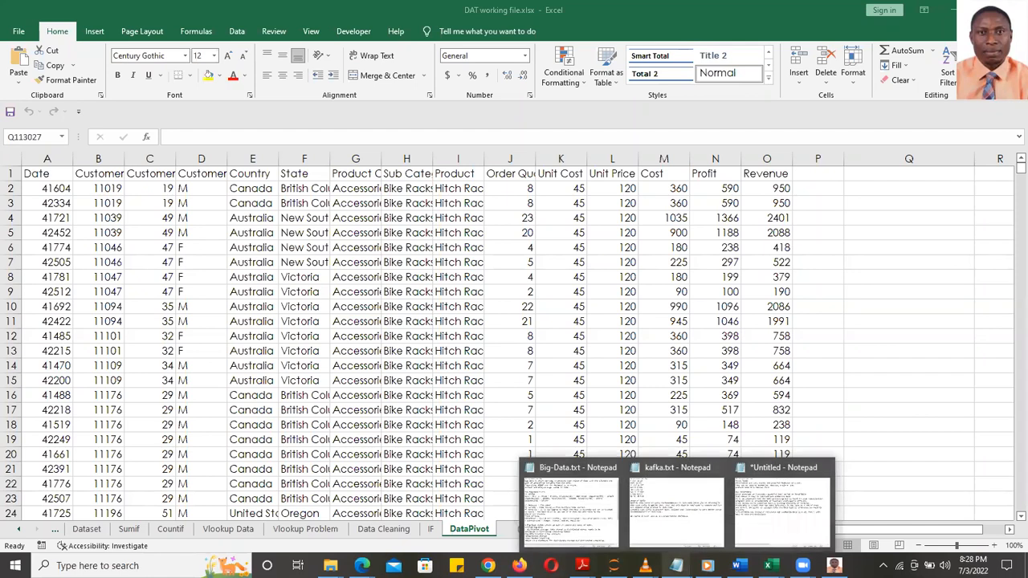
pyautogui.click(803, 498)
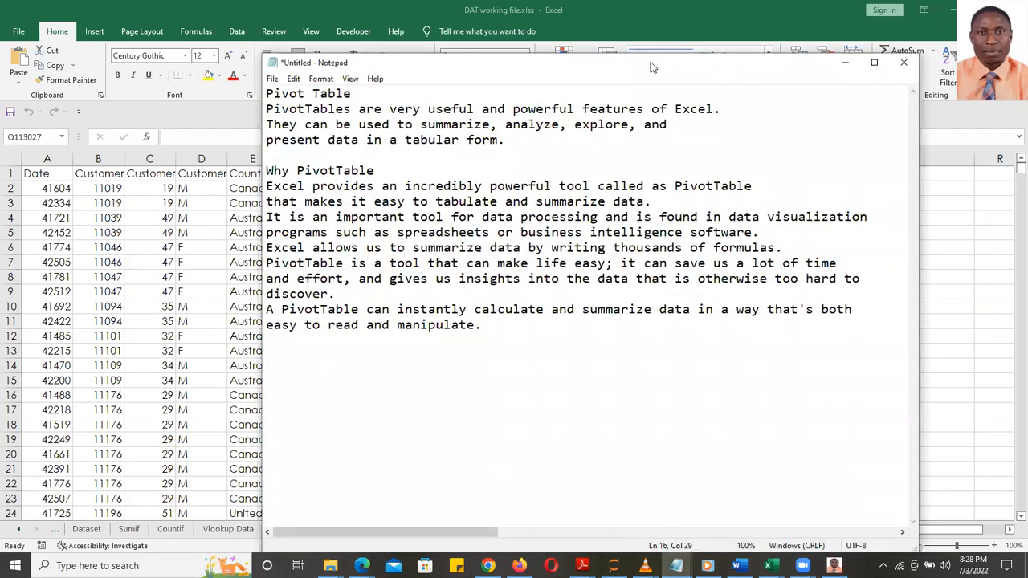
pyautogui.moveTo(647, 59); pyautogui.dragTo(579, 54)
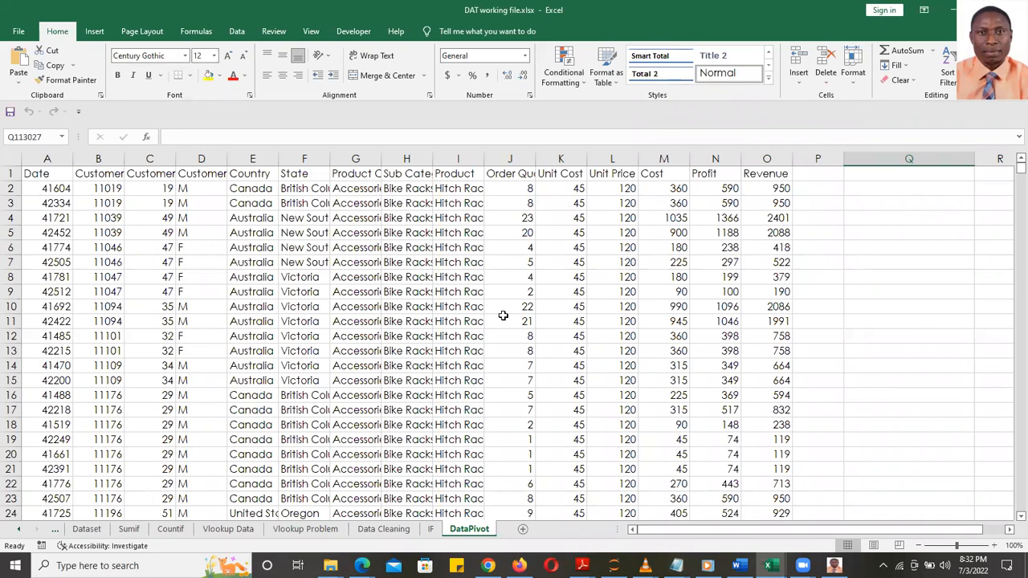
# - Compare the Dataset sheet with the DataPivot sheet, examining the Distributor ID column and the Date column
pyautogui.click(87, 530)
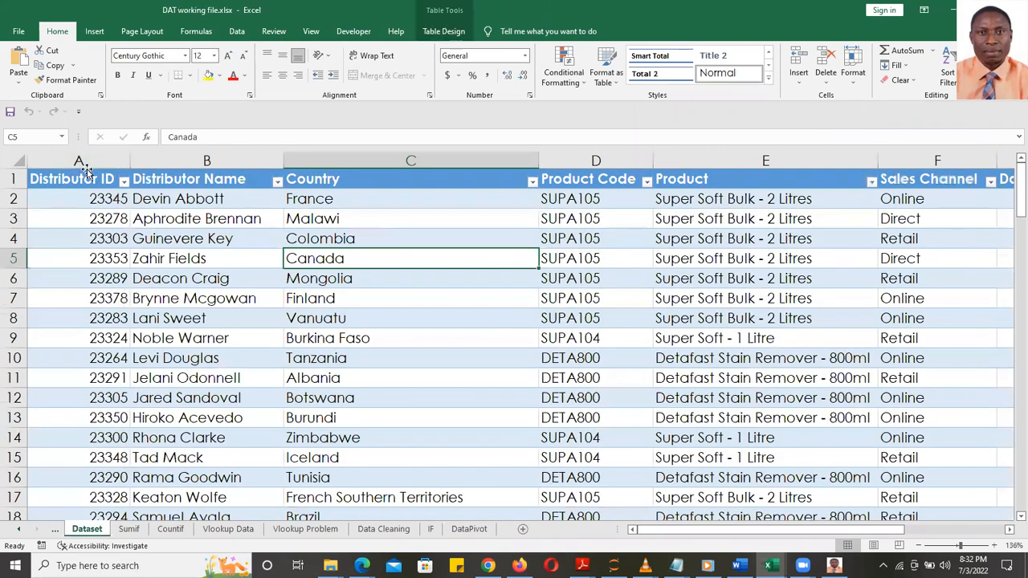
pyautogui.click(83, 161)
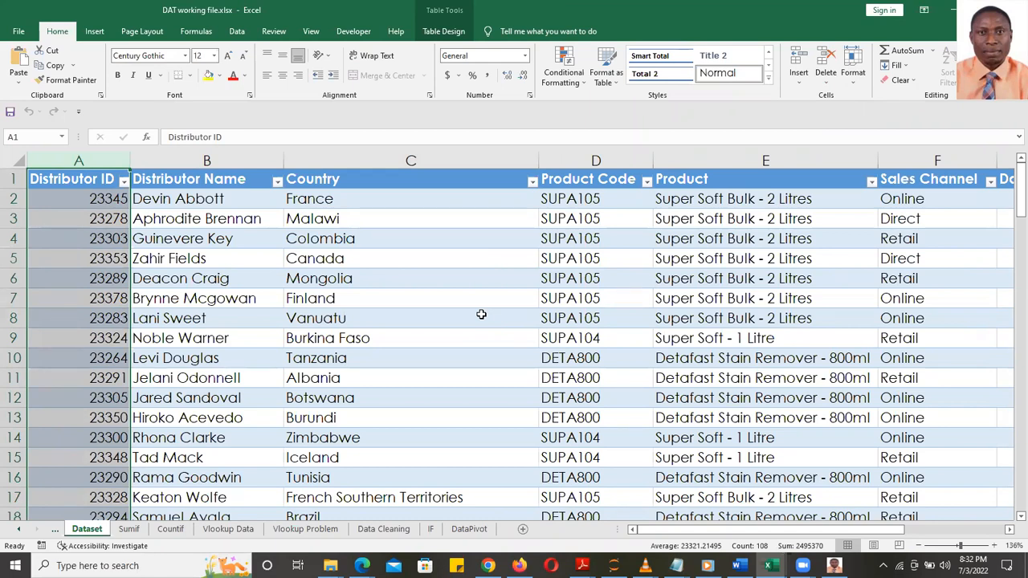
pyautogui.click(469, 529)
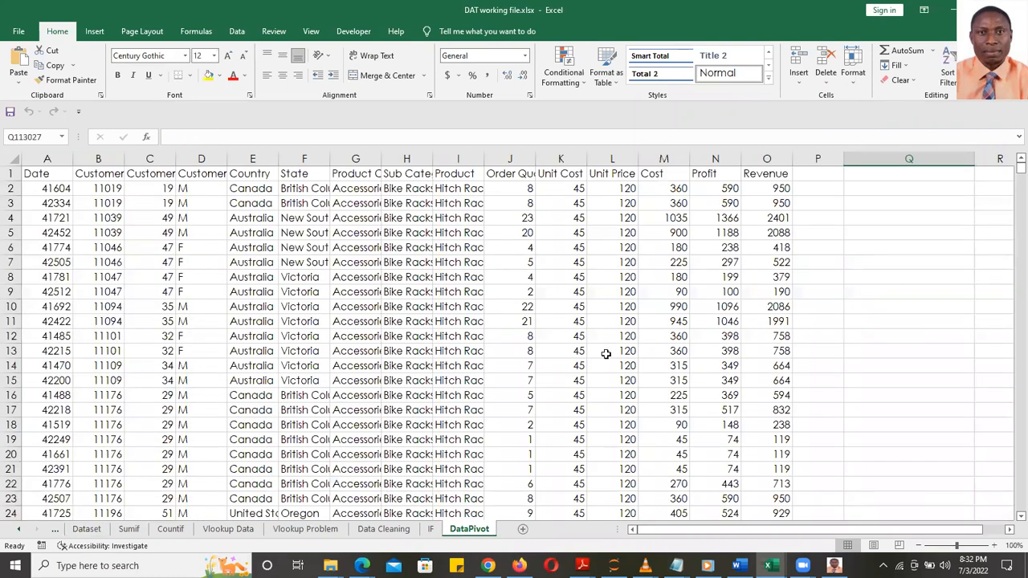
pyautogui.click(47, 157)
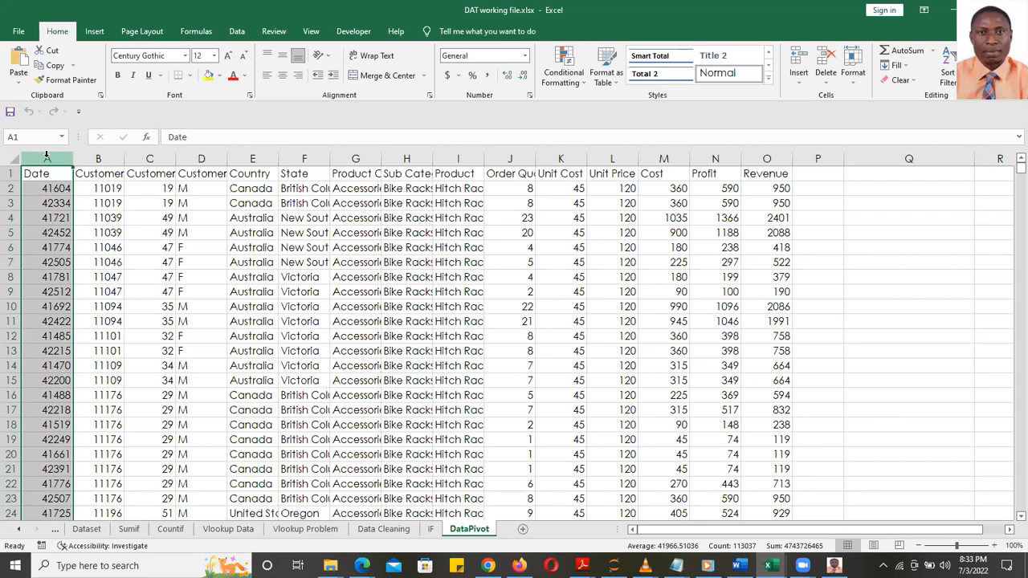
pyautogui.click(333, 233)
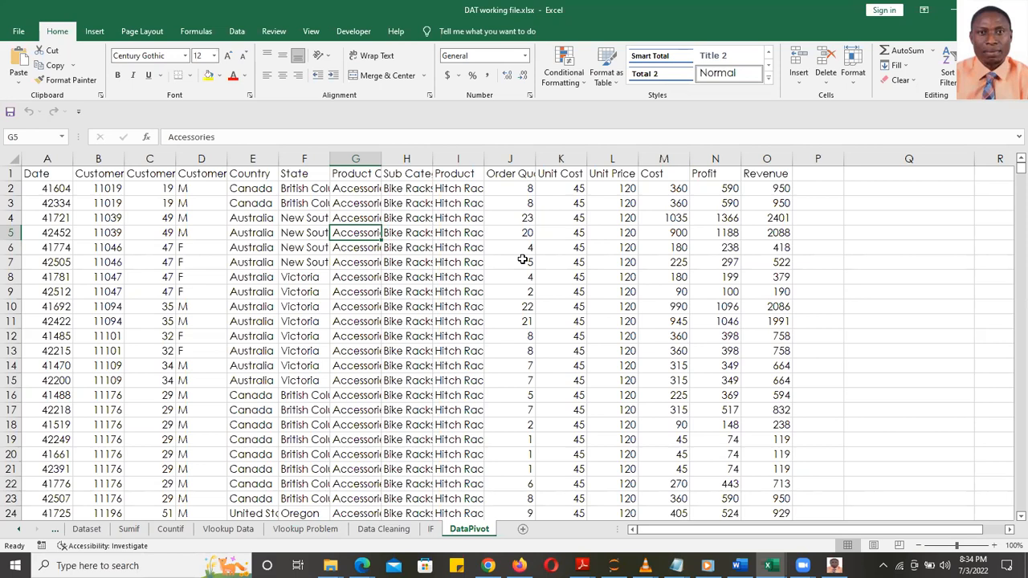
pyautogui.click(443, 32)
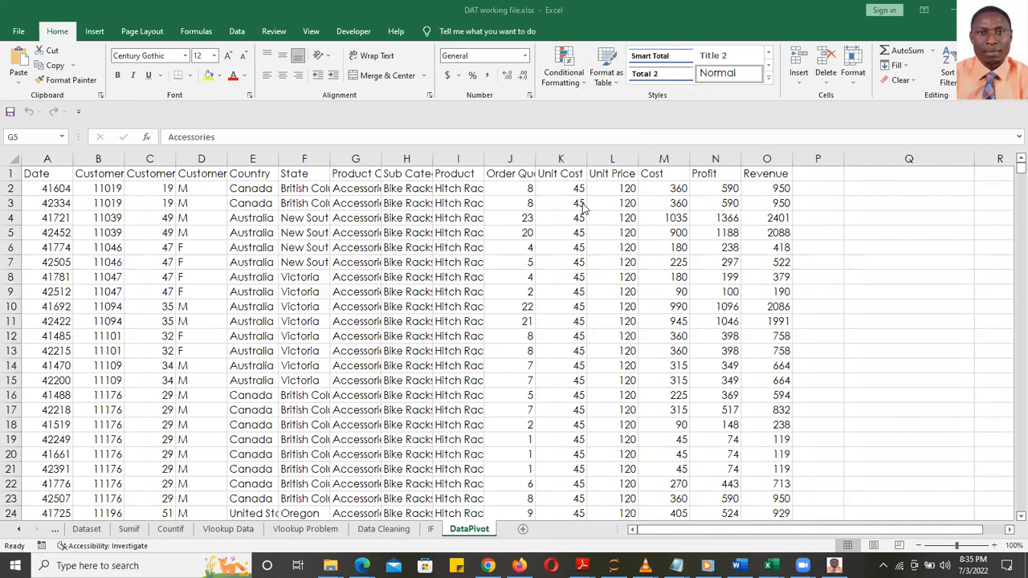
pyautogui.click(612, 87)
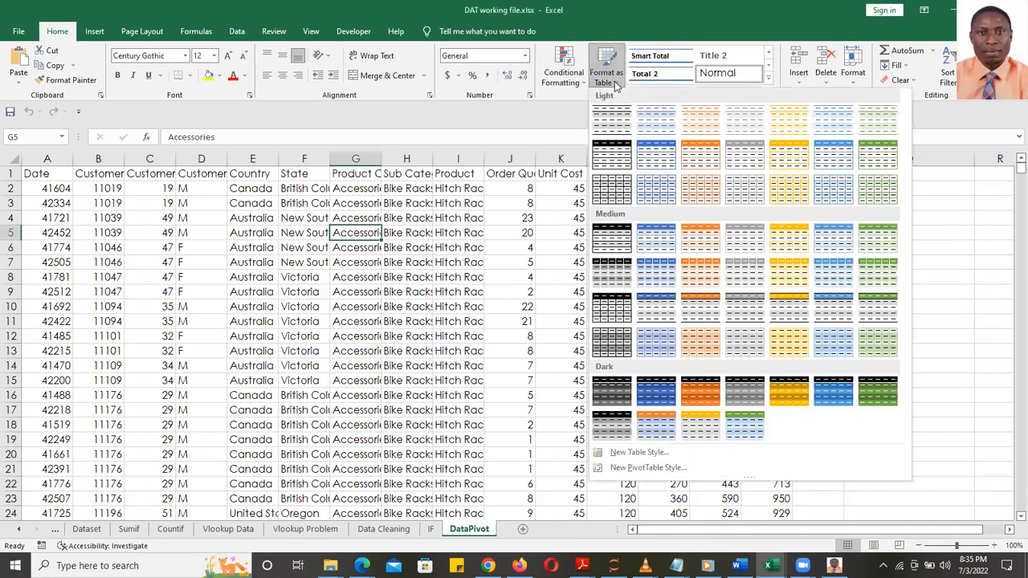
pyautogui.click(396, 319)
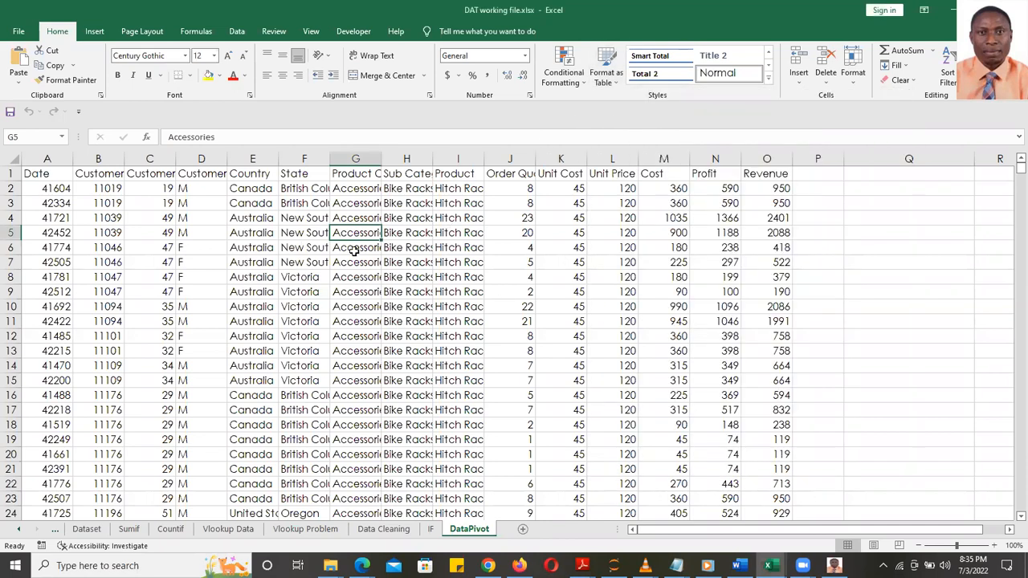
# - Convert the DataPivot range A1:O113037 into a table with headers
pyautogui.click(406, 303)
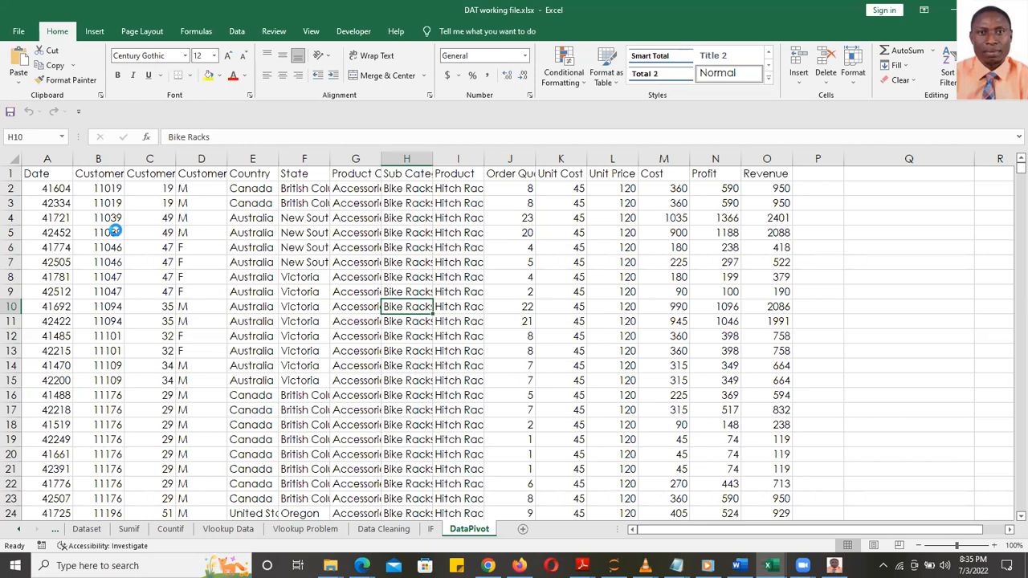
pyautogui.hotkey('ctrl', 't')
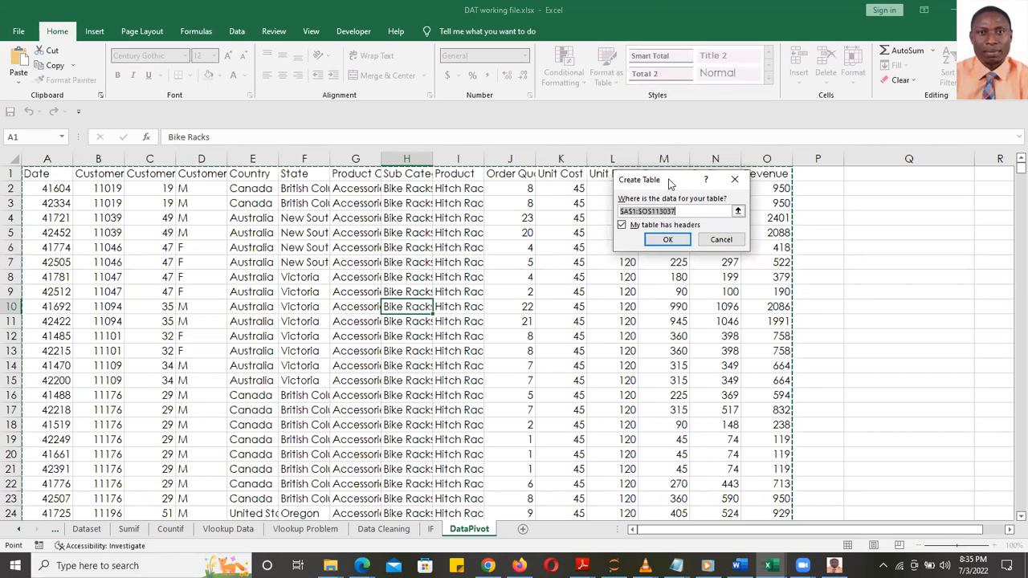
pyautogui.moveTo(668, 180); pyautogui.dragTo(669, 228)
pyautogui.click(669, 282)
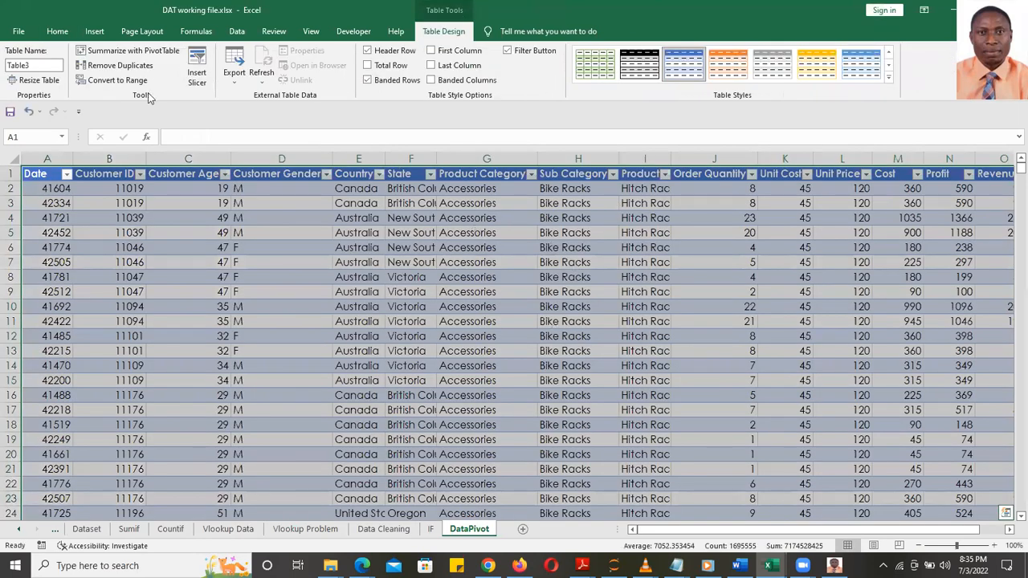
# - Name the new DataPivot table Sales_Data
pyautogui.click(39, 66)
pyautogui.write('Sales_Data')
pyautogui.press('Return')
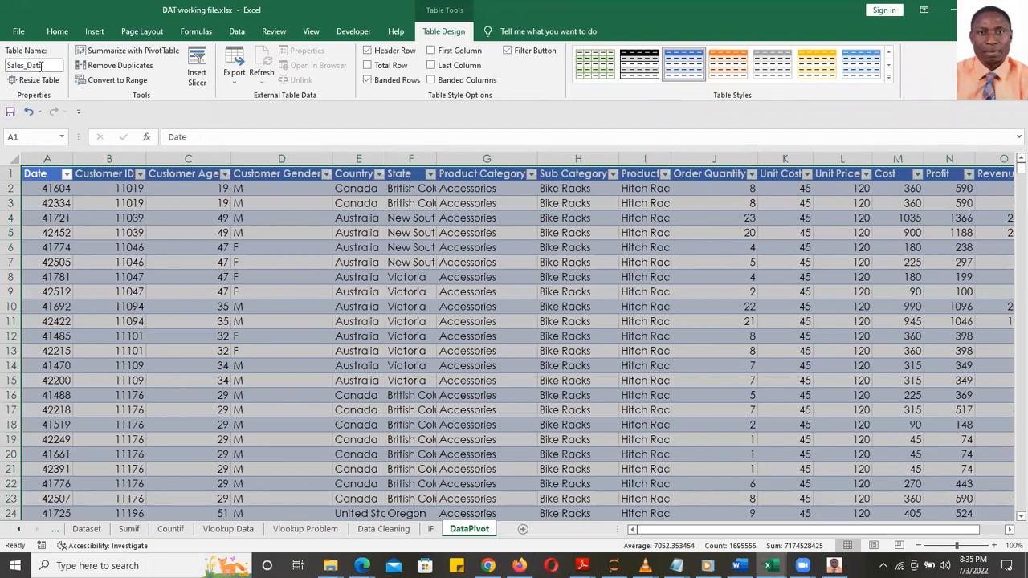
pyautogui.click(411, 291)
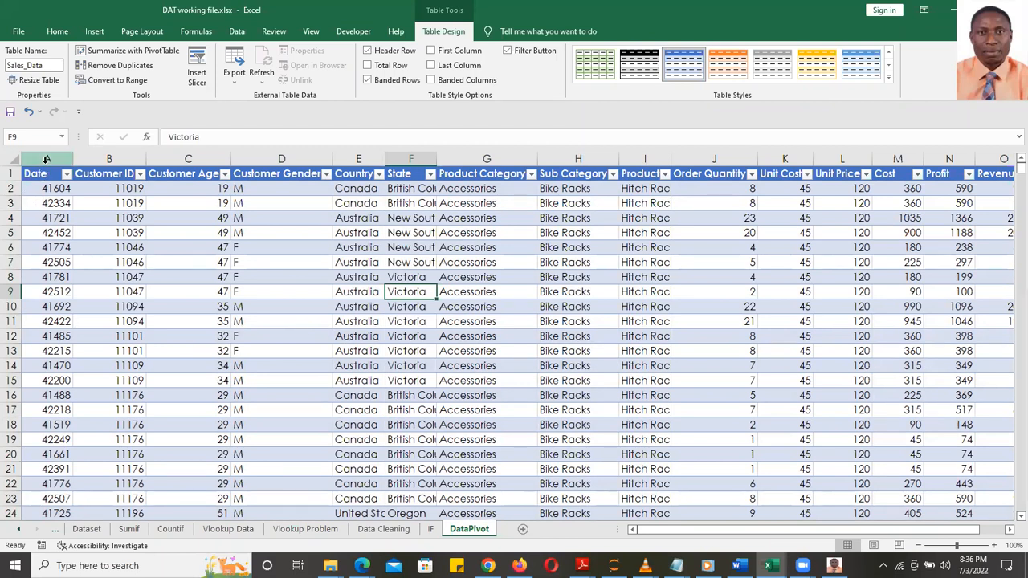
pyautogui.click(46, 158)
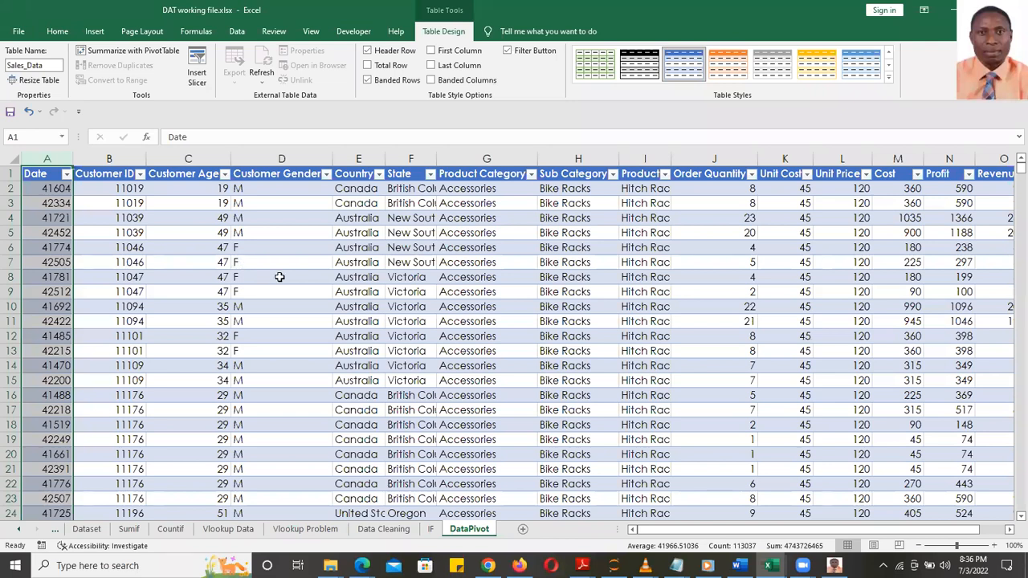
pyautogui.click(280, 277)
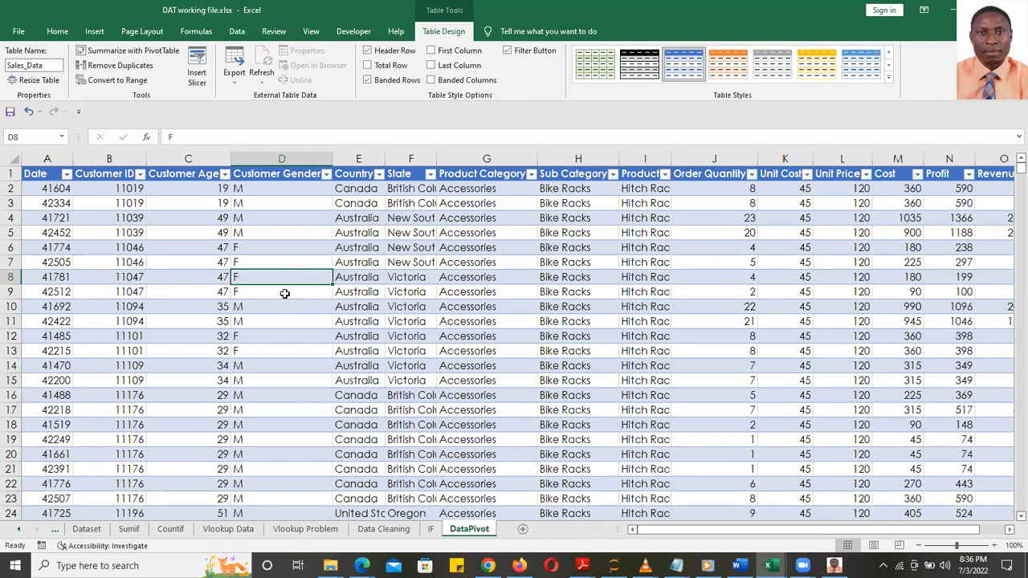
pyautogui.click(287, 292)
pyautogui.click(297, 278)
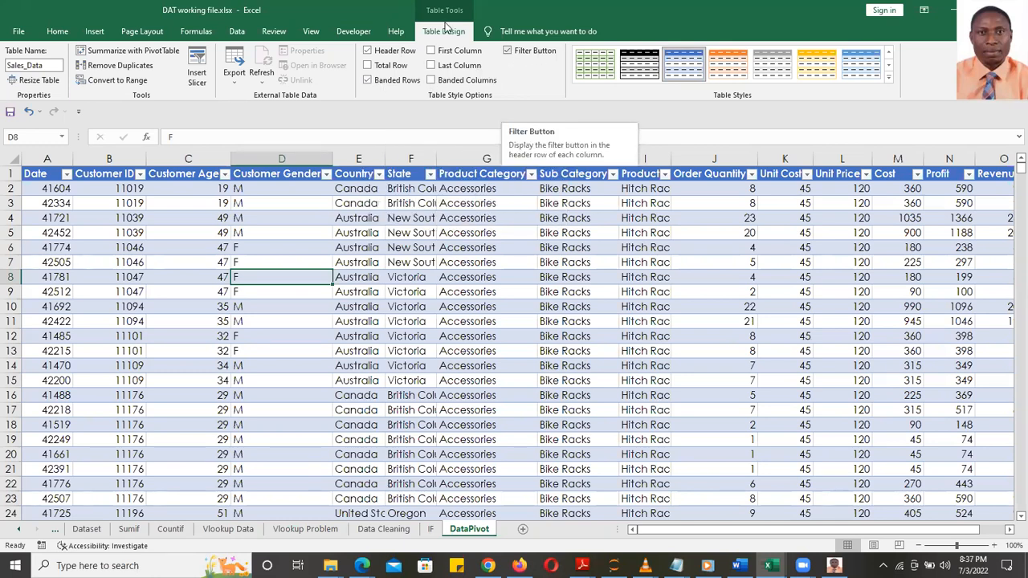
pyautogui.click(51, 65)
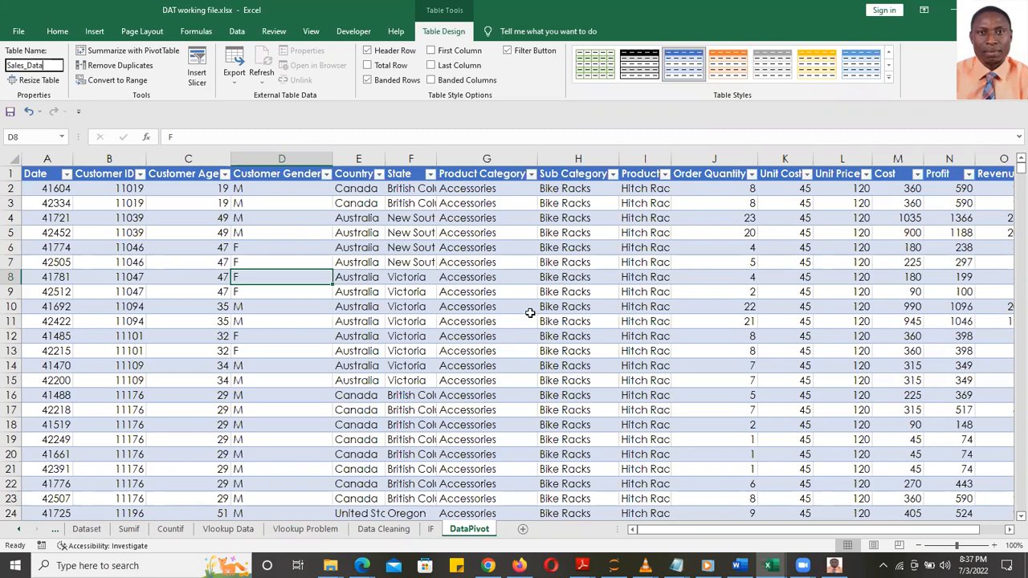
pyautogui.click(406, 292)
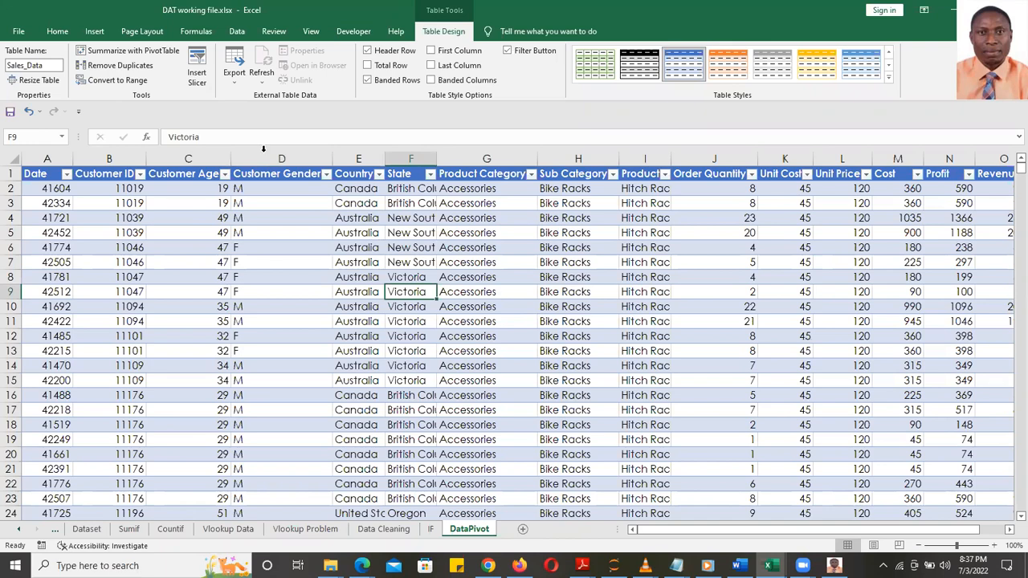
# - Undo the naming and creation of the table on the DataPivot sheet
pyautogui.click(28, 113)
pyautogui.click(28, 113)
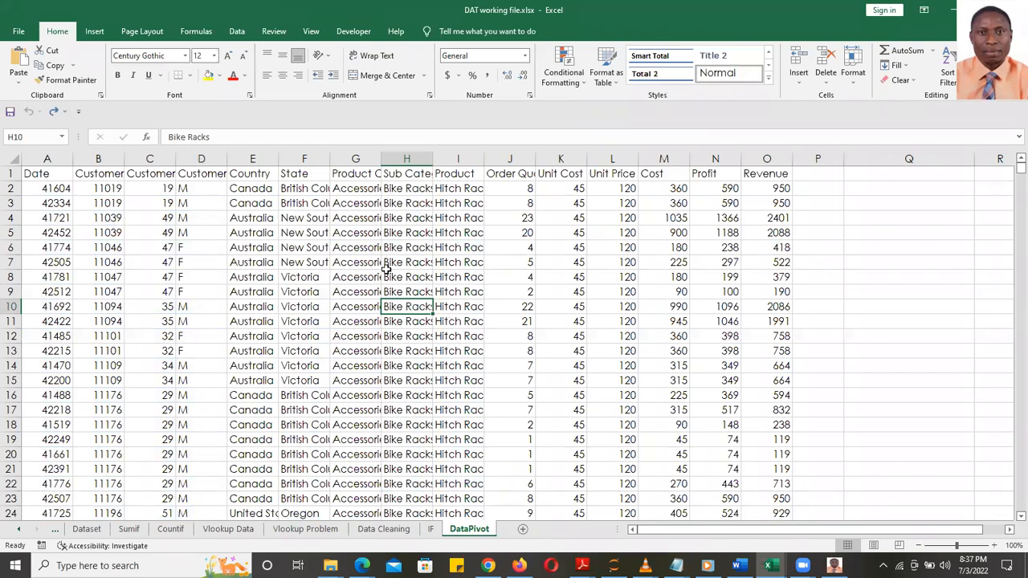
# - Convert the DataPivot data range into a table with headers again and name it Sales_Data
pyautogui.hotkey('ctrl', 't')
pyautogui.click(672, 285)
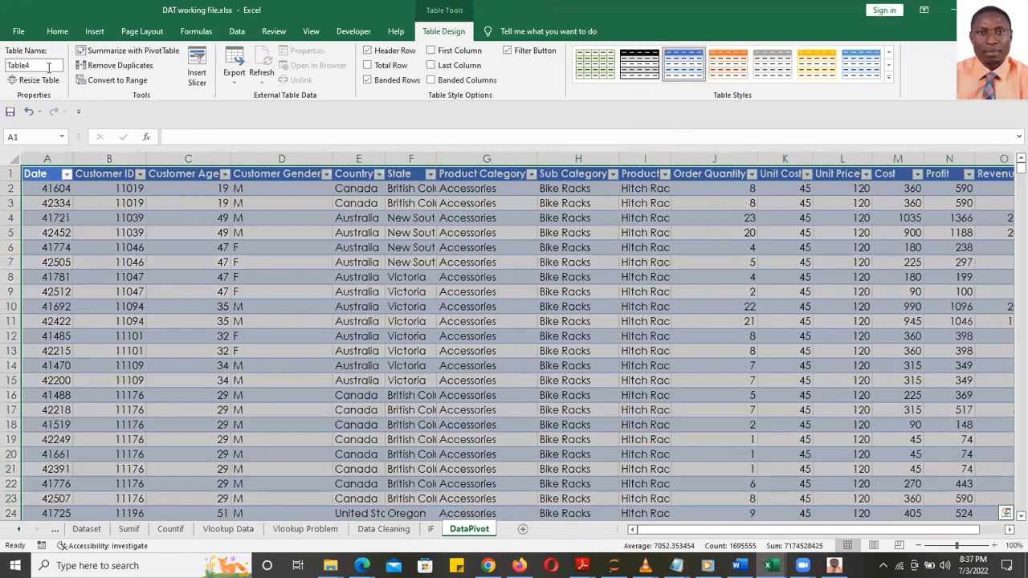
pyautogui.click(48, 69)
pyautogui.doubleClick(48, 68)
pyautogui.write('Sal')
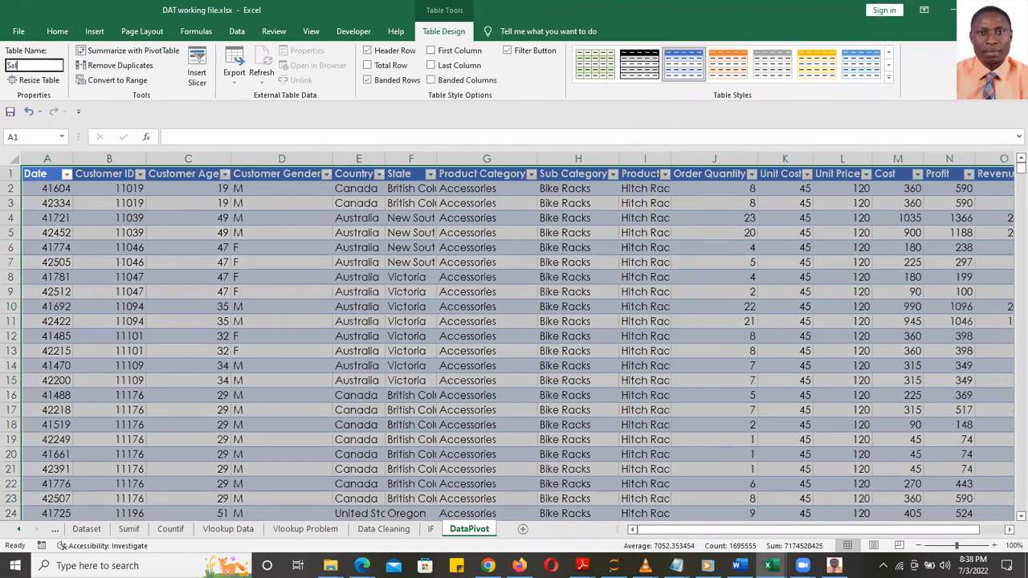
pyautogui.write('es_Data')
pyautogui.press('Return')
pyautogui.click(326, 265)
pyautogui.click(54, 67)
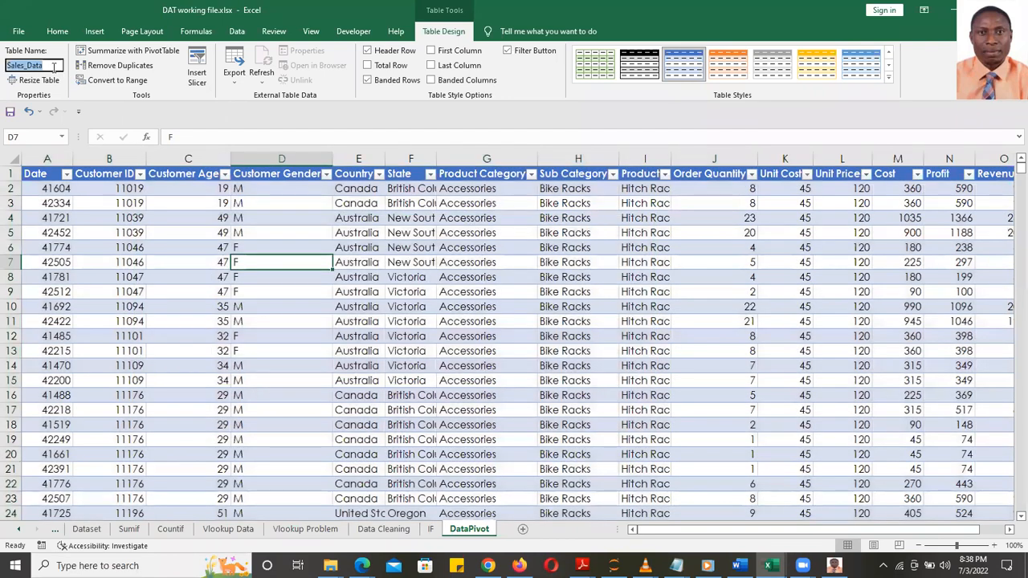
pyautogui.click(294, 292)
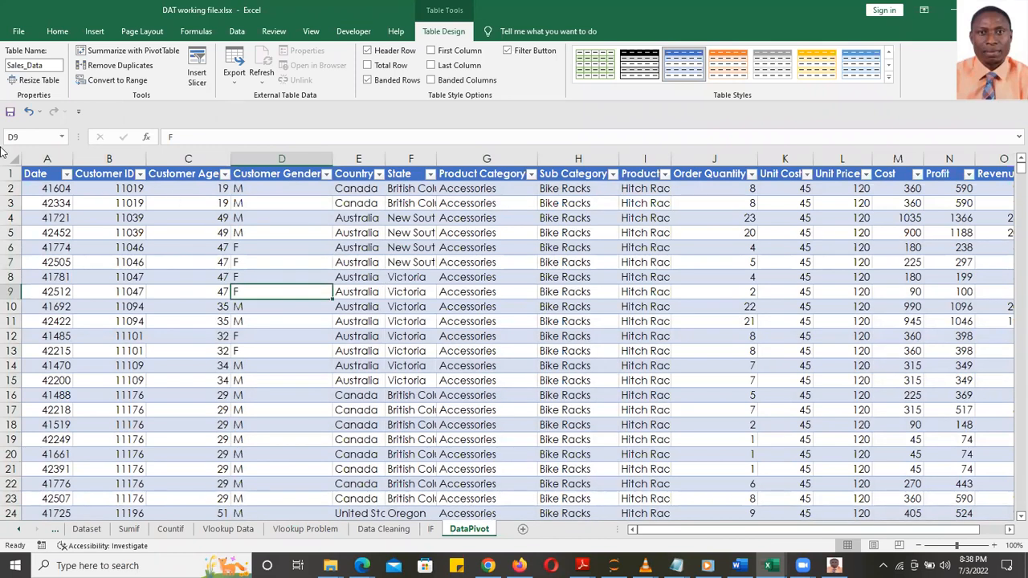
pyautogui.click(47, 158)
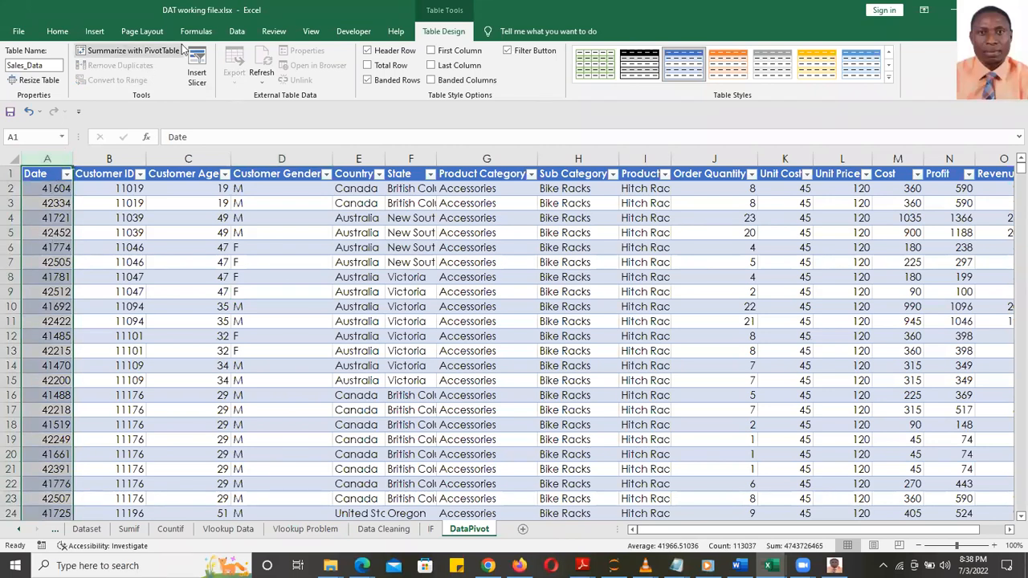
pyautogui.click(57, 31)
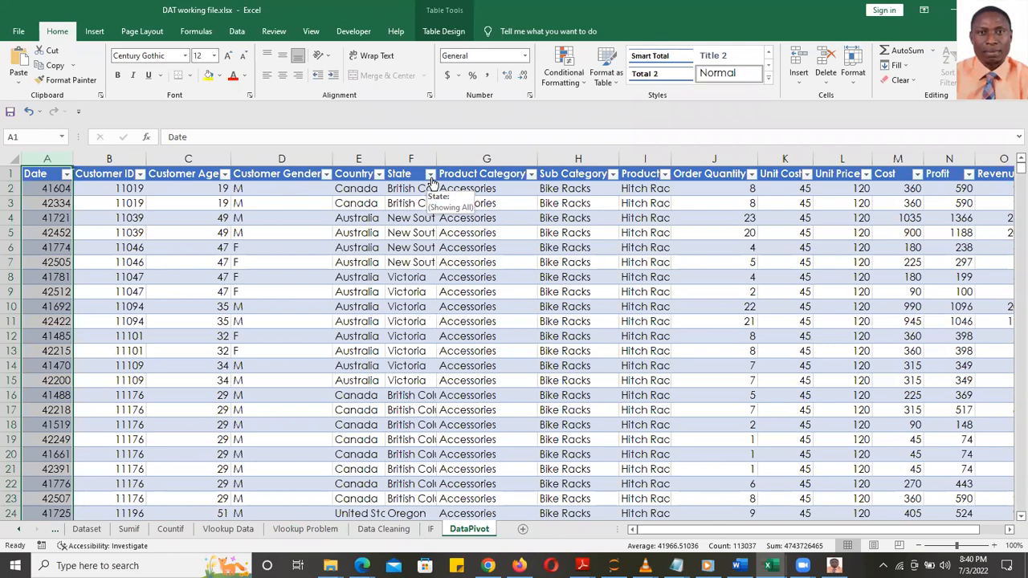
pyautogui.click(410, 263)
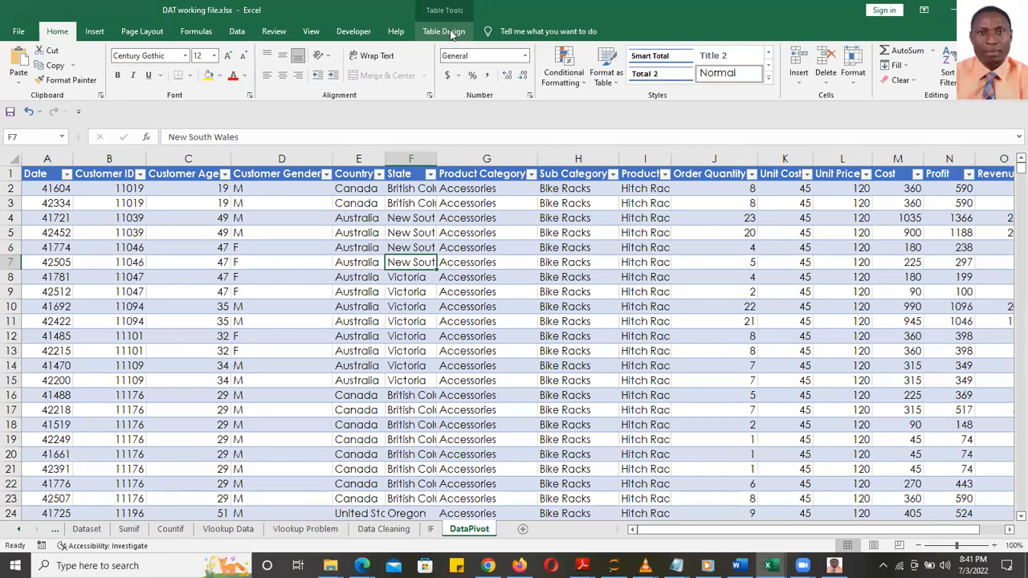
pyautogui.click(449, 32)
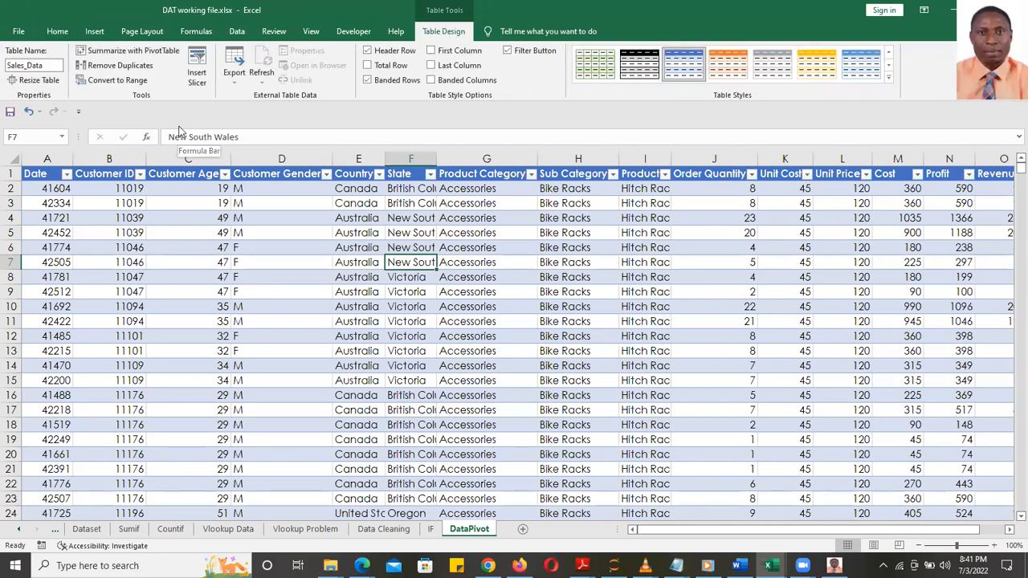
pyautogui.click(48, 65)
pyautogui.click(49, 66)
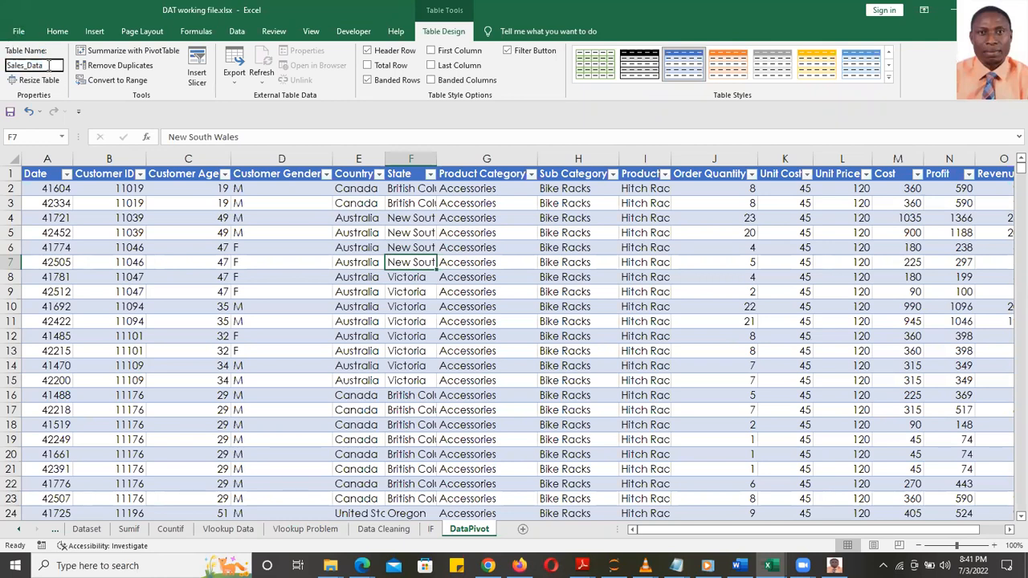
pyautogui.click(405, 294)
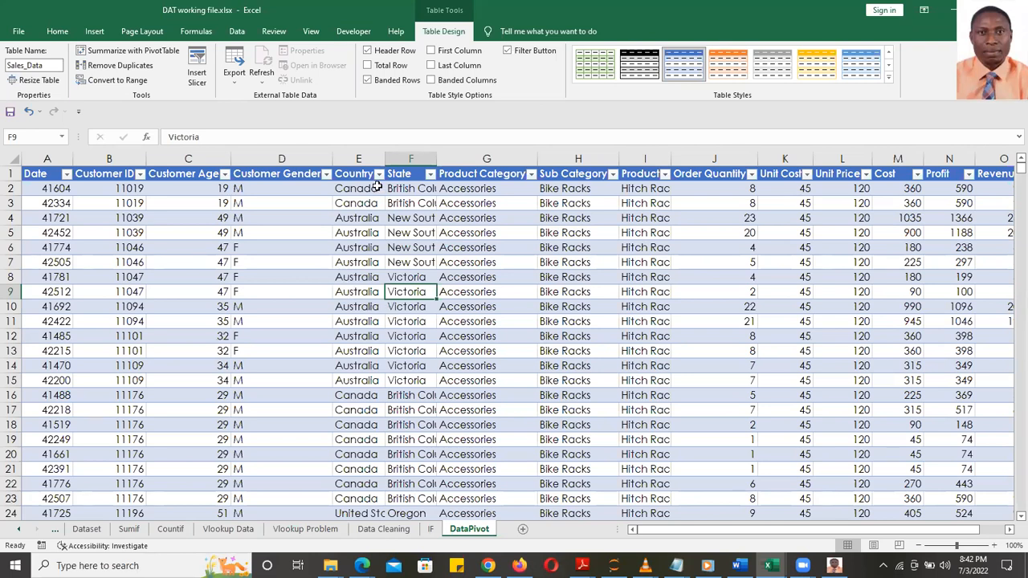
pyautogui.click(58, 32)
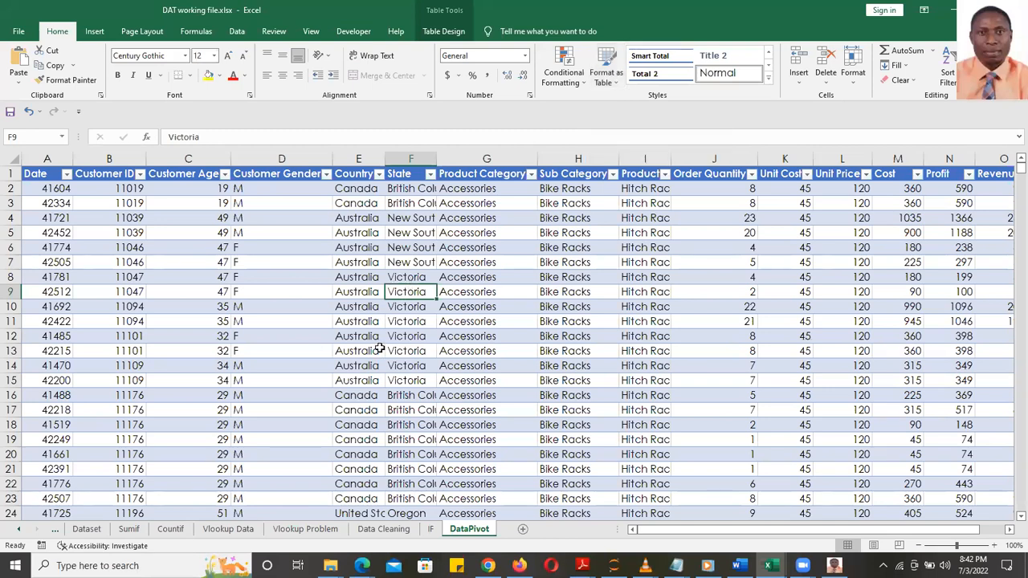
# - Apply the Short Date number format to the Date column on the DataPivot sheet
pyautogui.click(48, 159)
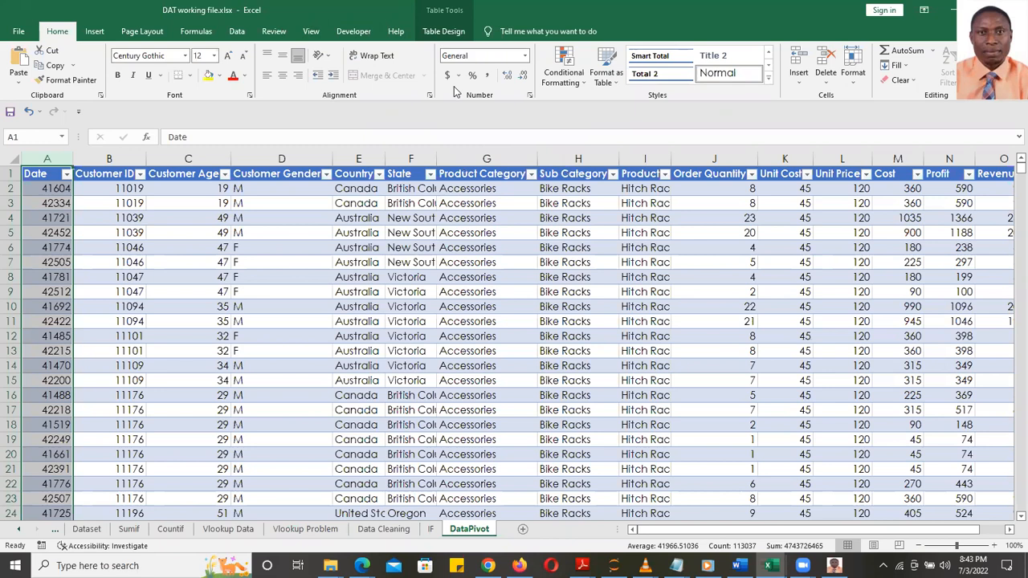
pyautogui.click(523, 58)
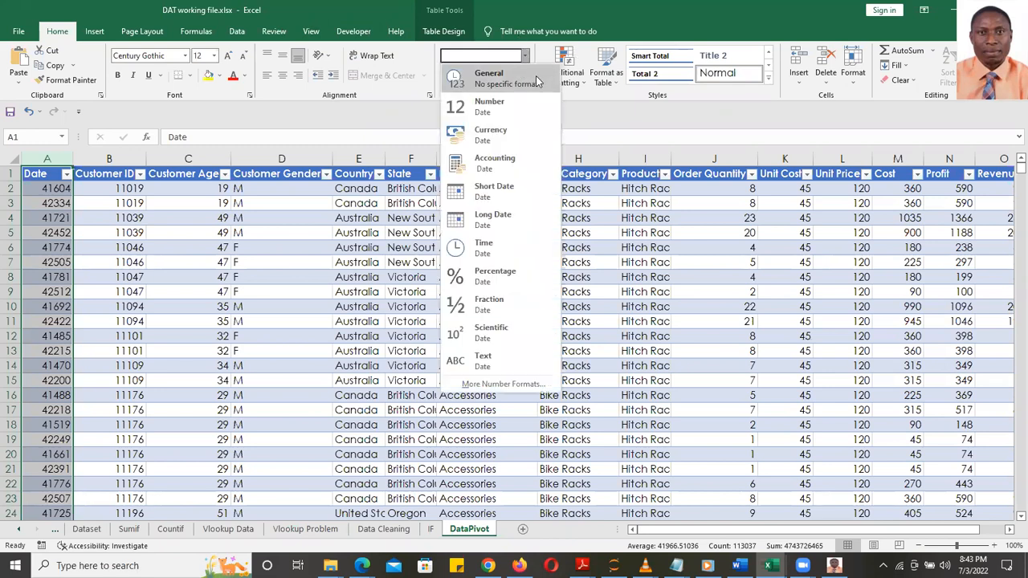
pyautogui.click(504, 195)
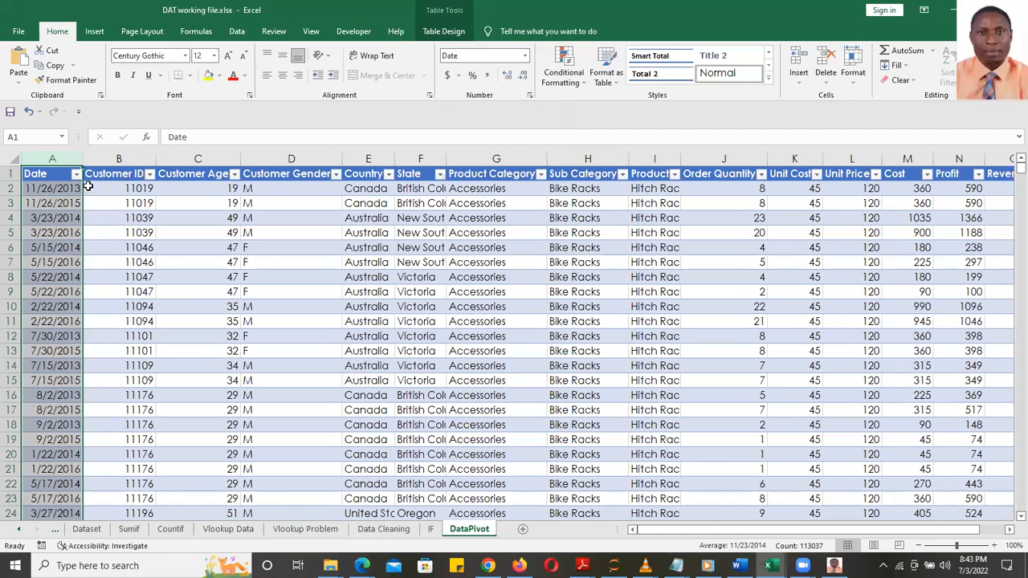
pyautogui.click(149, 233)
pyautogui.moveTo(44, 192); pyautogui.dragTo(33, 425)
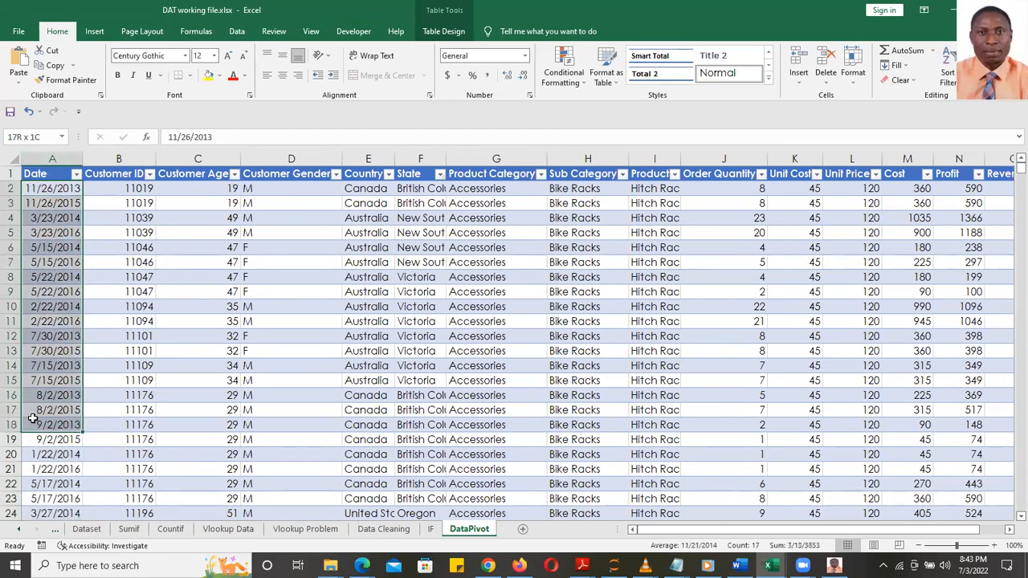
# - Switch the Date column to the Long Date number format and inspect its first date entry
pyautogui.click(53, 157)
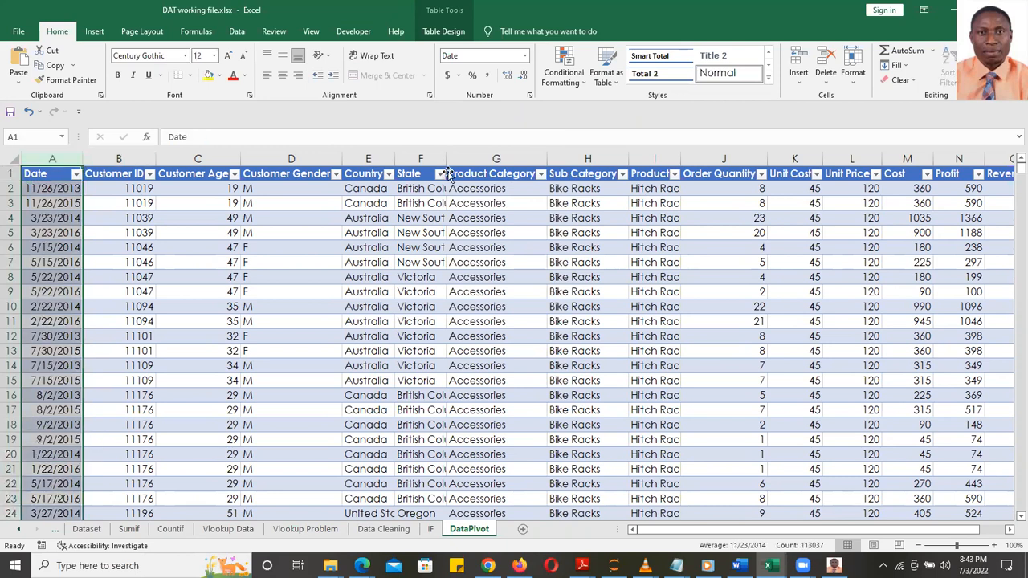
pyautogui.click(525, 55)
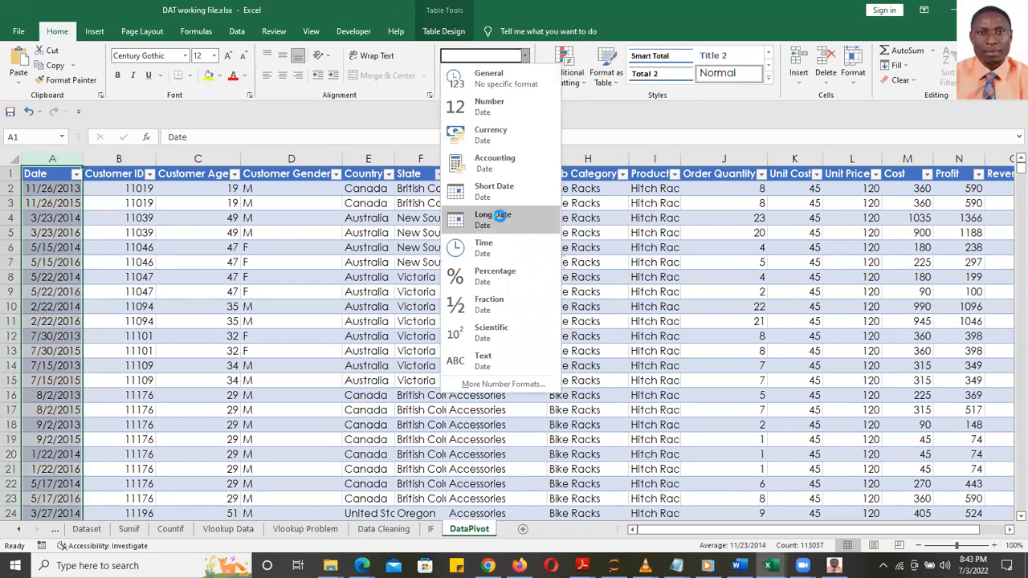
pyautogui.click(501, 222)
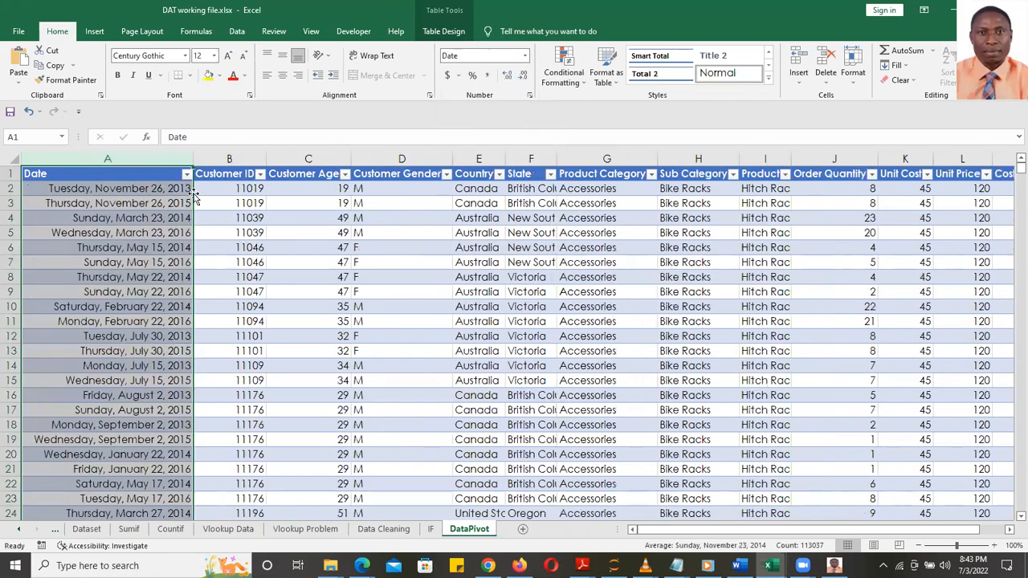
pyautogui.click(409, 262)
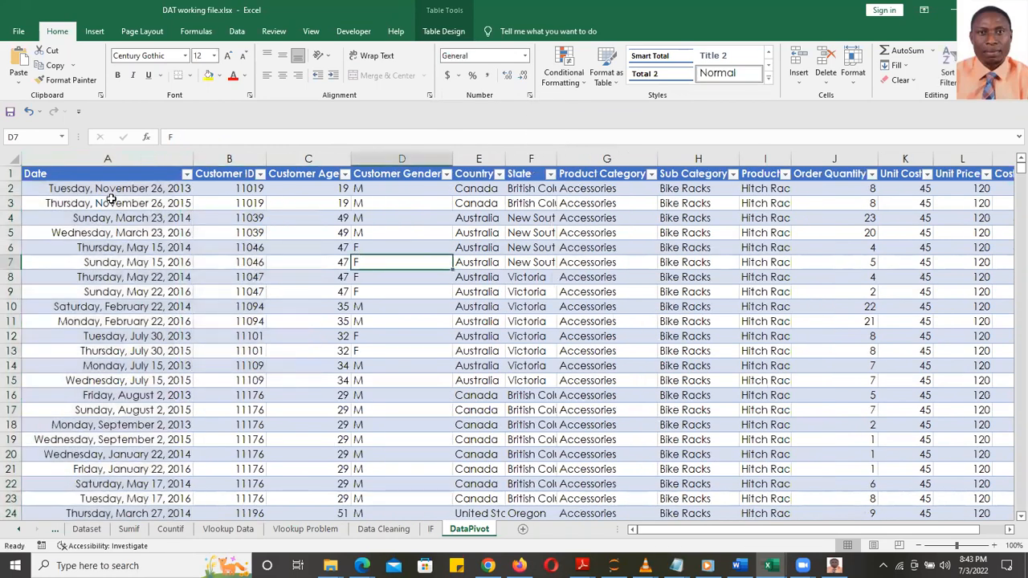
pyautogui.click(64, 190)
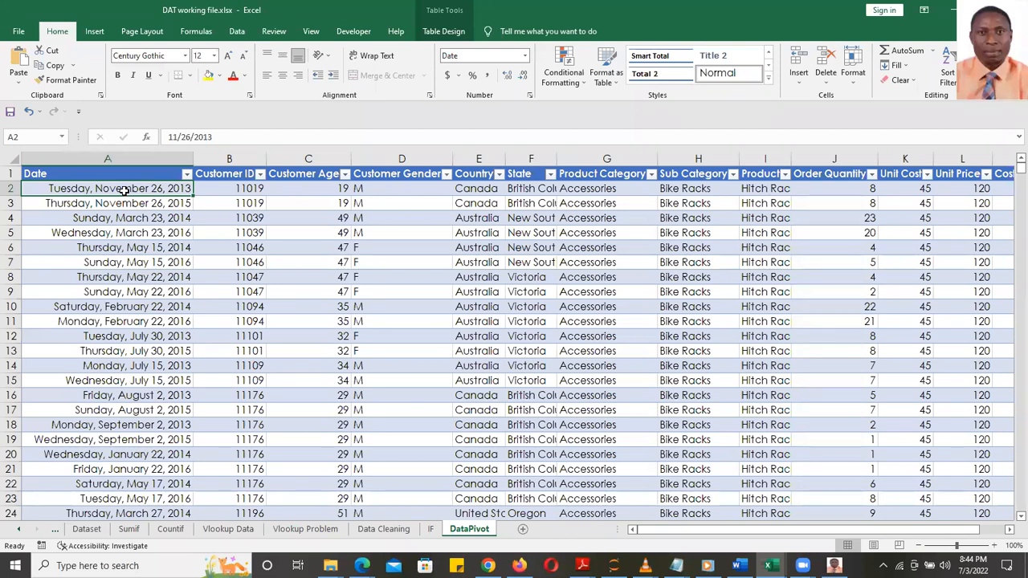
# - Format the Date column as Short Date and narrow the column to suit the shorter dates
pyautogui.click(115, 159)
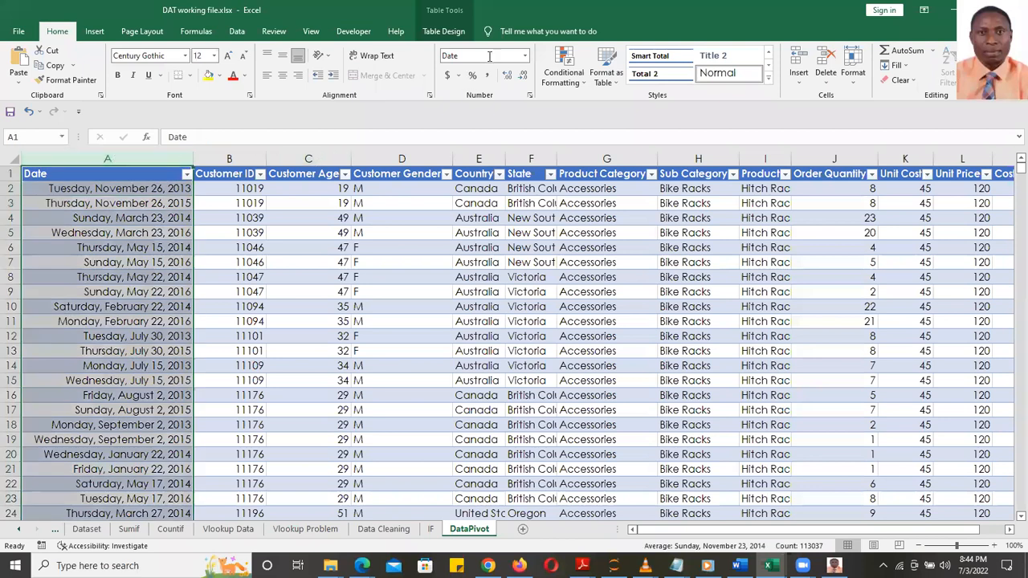
pyautogui.click(525, 55)
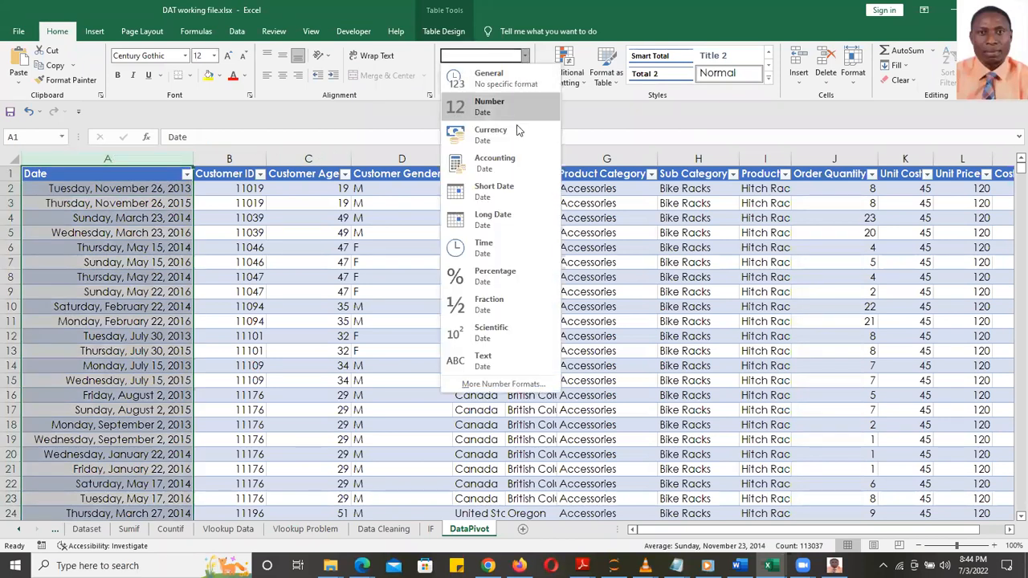
pyautogui.click(502, 198)
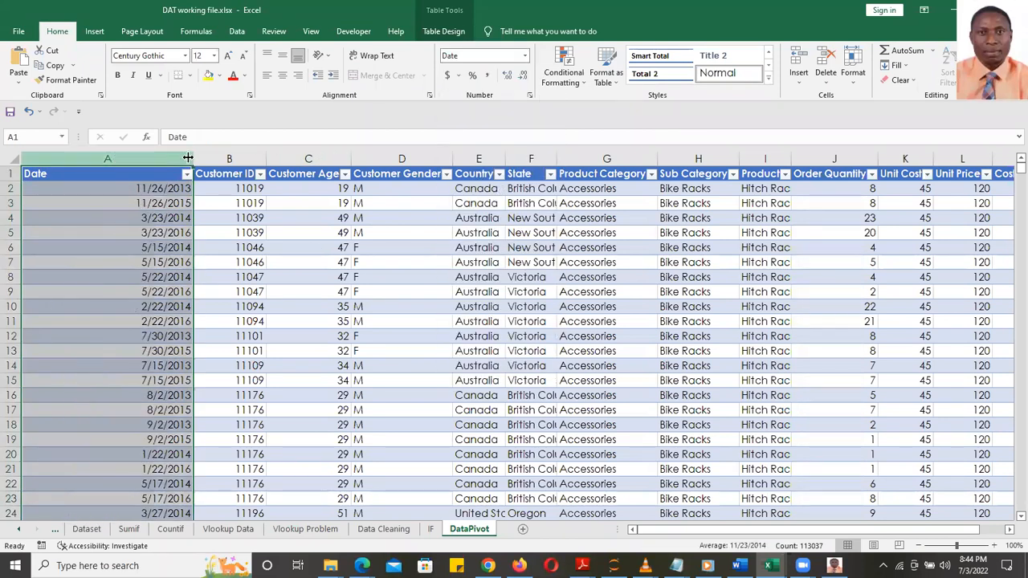
pyautogui.moveTo(192, 156); pyautogui.dragTo(114, 156)
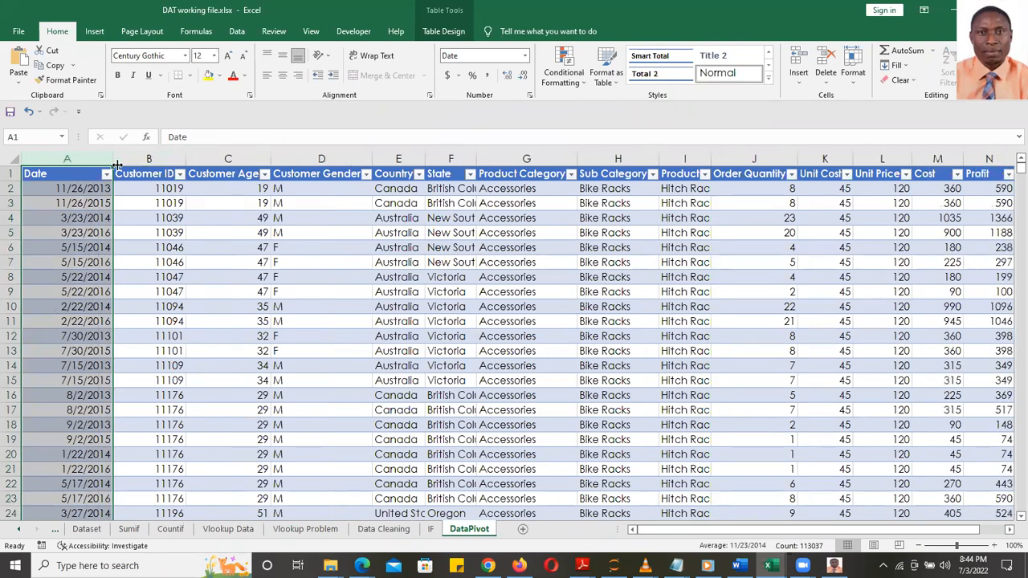
pyautogui.click(282, 337)
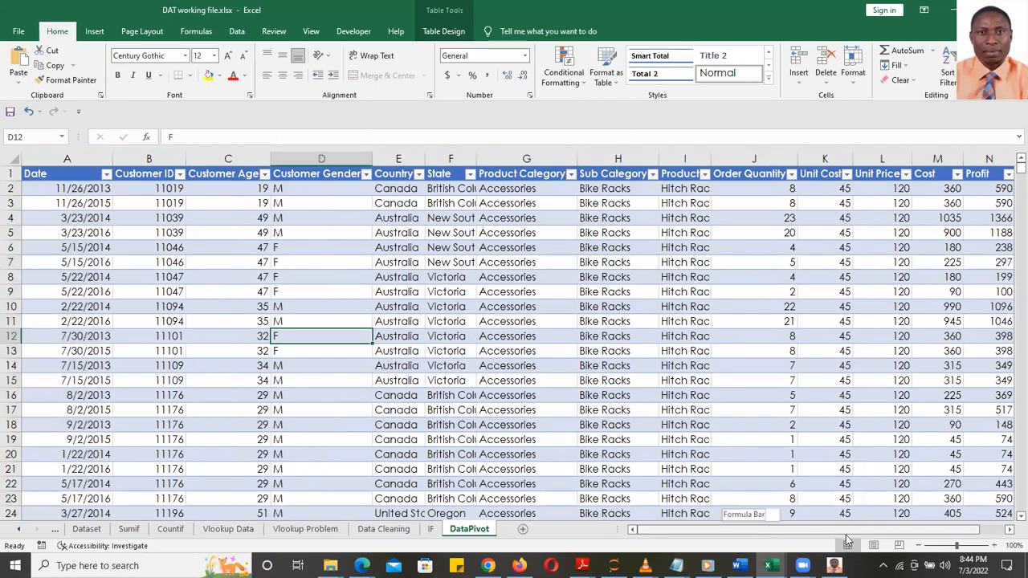
# - Look through the rows of the sales table and its columns across to Revenue
pyautogui.moveTo(847, 531); pyautogui.dragTo(869, 532)
pyautogui.scroll(-20, 645, 345)
pyautogui.scroll(-20, 646, 345)
pyautogui.scroll(20, 645, 348)
pyautogui.scroll(20, 646, 350)
pyautogui.scroll(-20, 647, 349)
pyautogui.scroll(-20, 648, 349)
pyautogui.scroll(20, 649, 347)
pyautogui.scroll(20, 650, 347)
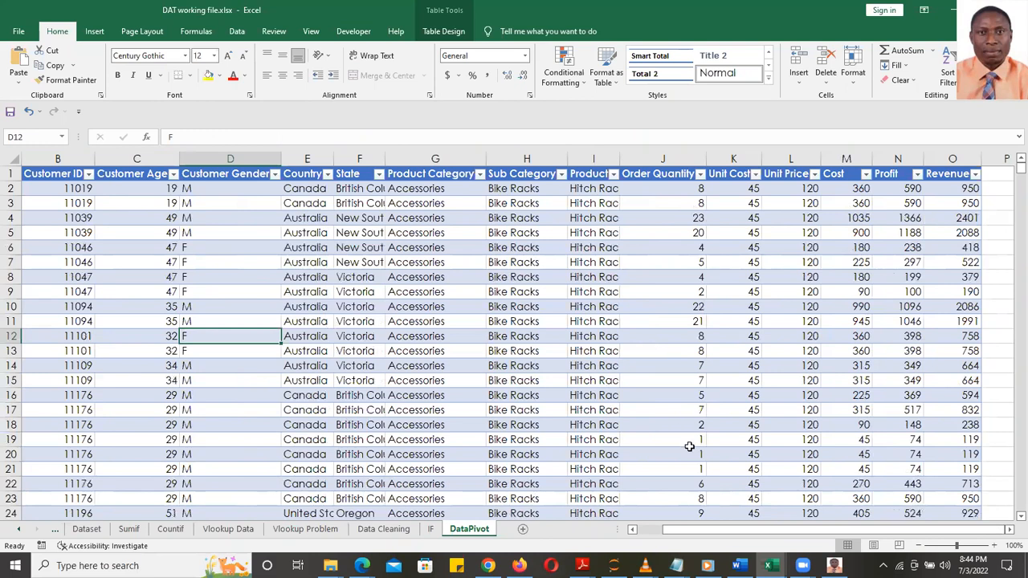
pyautogui.moveTo(710, 531); pyautogui.dragTo(603, 498)
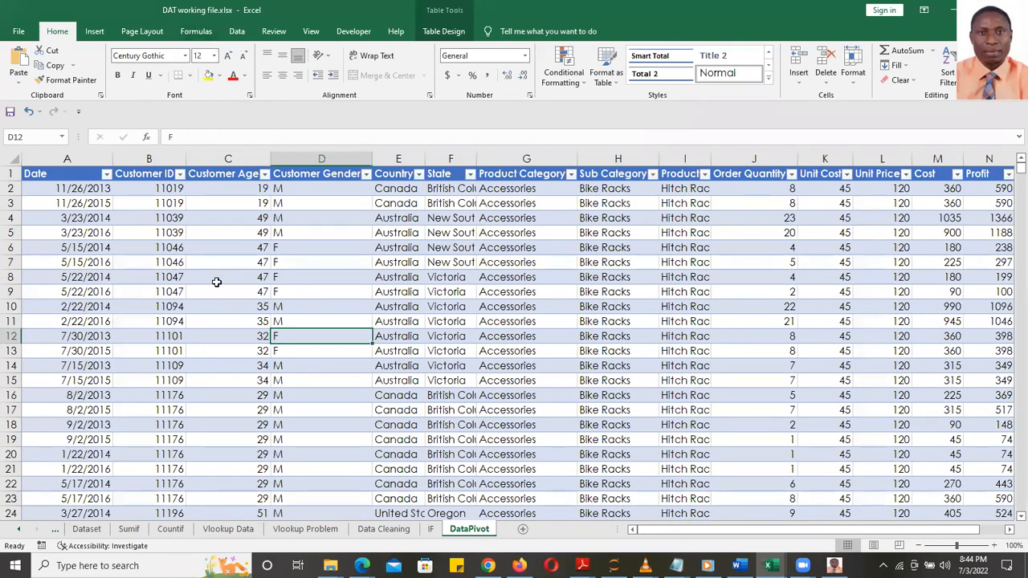
# - Remove duplicate rows from the sales table, comparing all columns from Date to Revenue with headers included, and look over the cleaned rows
pyautogui.click(237, 30)
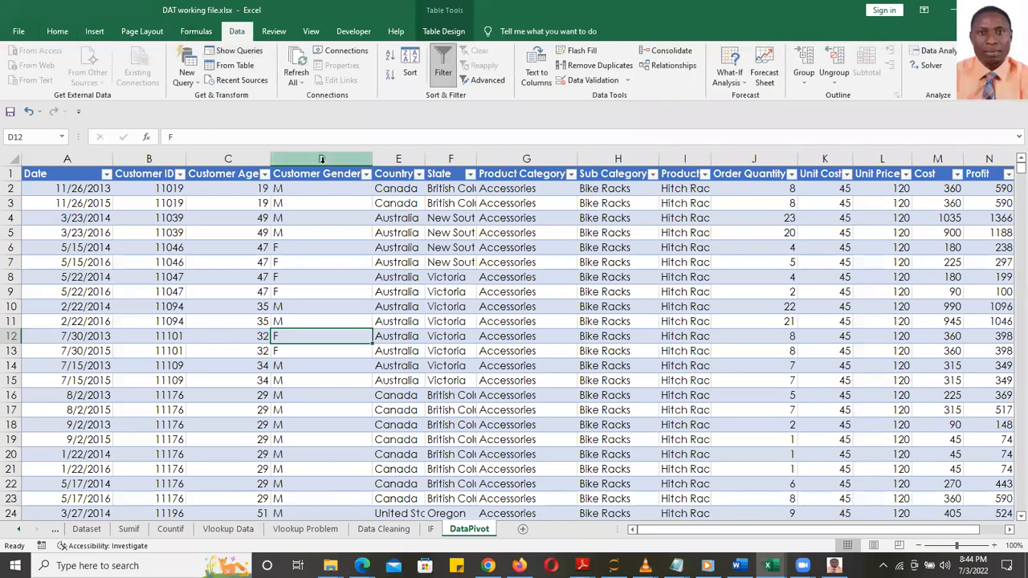
pyautogui.click(598, 65)
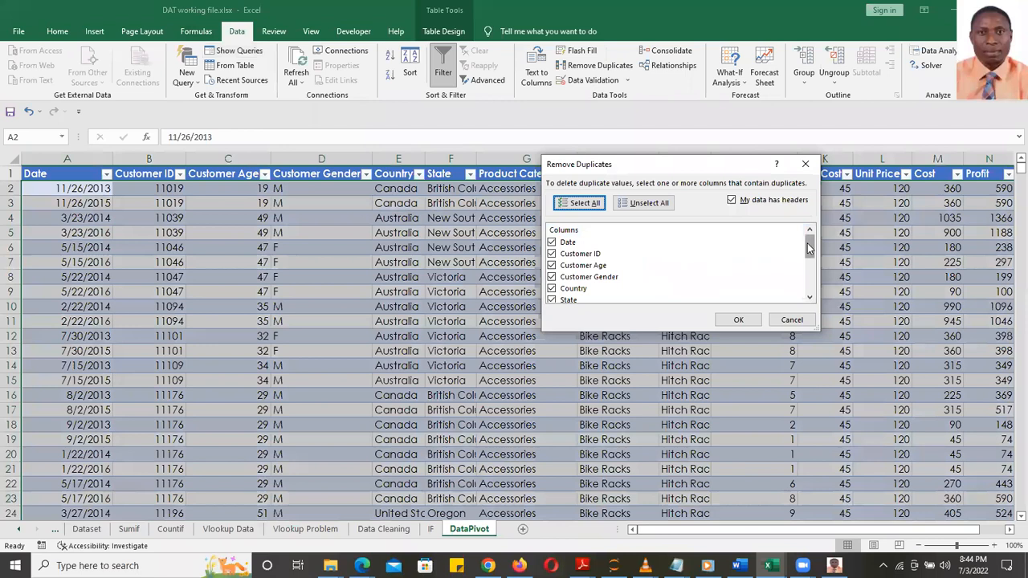
pyautogui.scroll(-3, 811, 263)
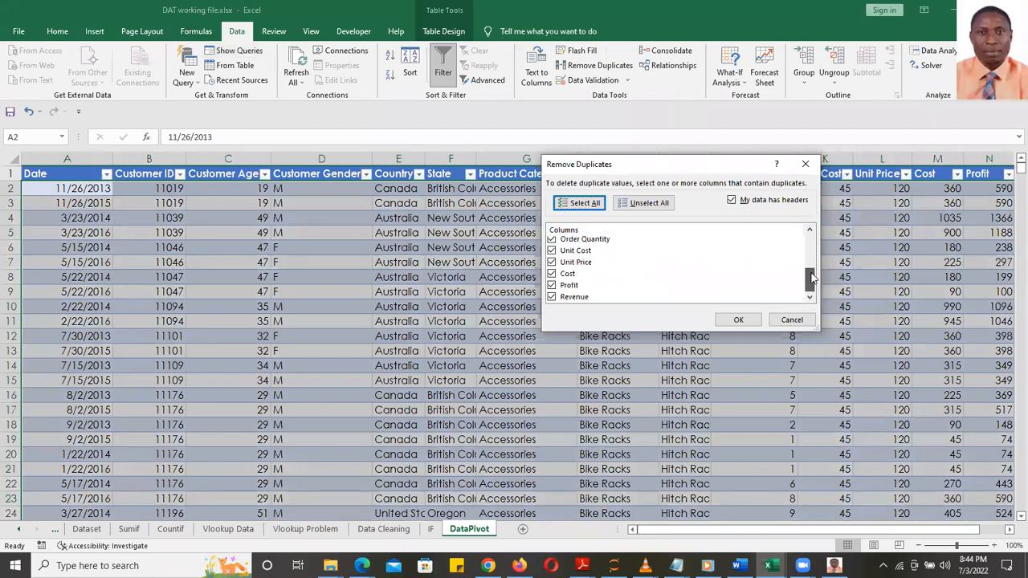
pyautogui.scroll(3, 811, 241)
pyautogui.scroll(-3, 811, 233)
pyautogui.scroll(3, 811, 232)
pyautogui.scroll(-3, 811, 233)
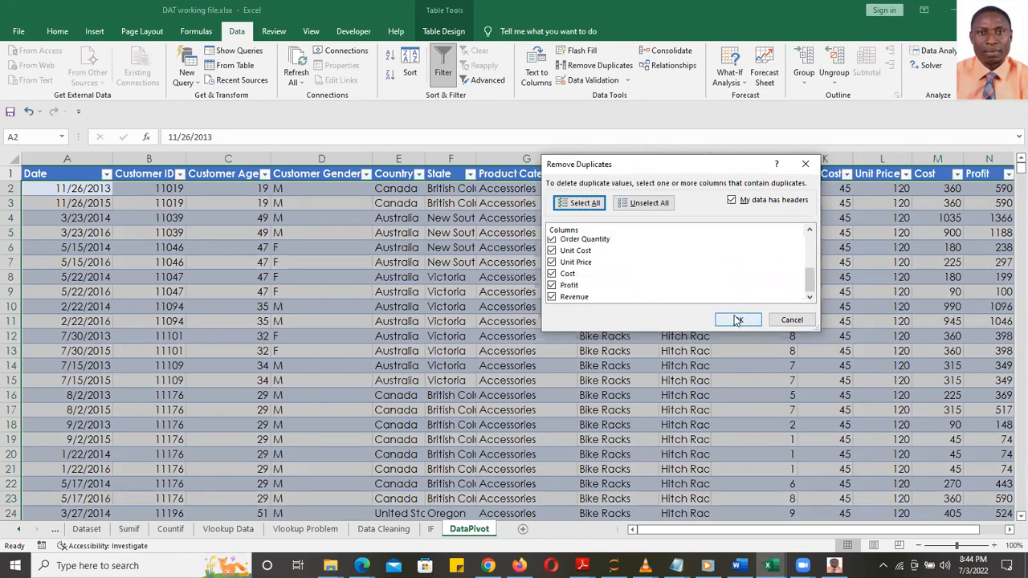
pyautogui.click(738, 320)
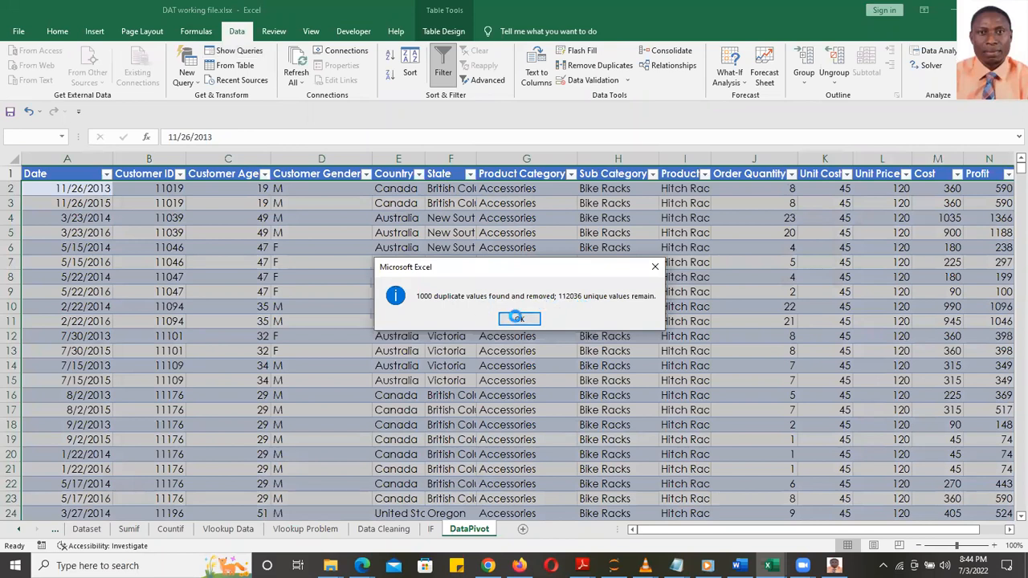
pyautogui.click(518, 318)
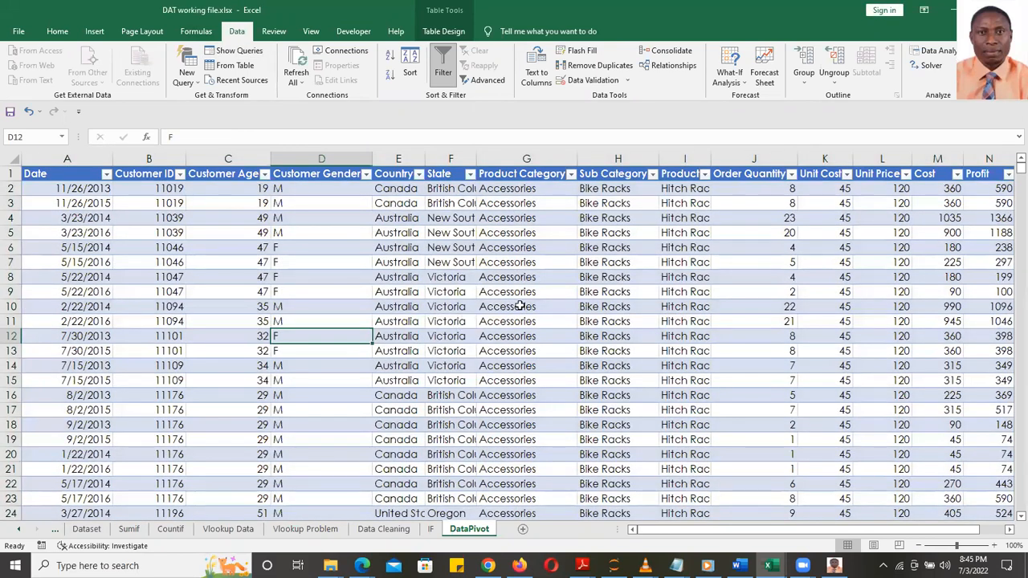
pyautogui.scroll(-20, 520, 306)
pyautogui.scroll(-20, 552, 312)
pyautogui.scroll(20, 552, 312)
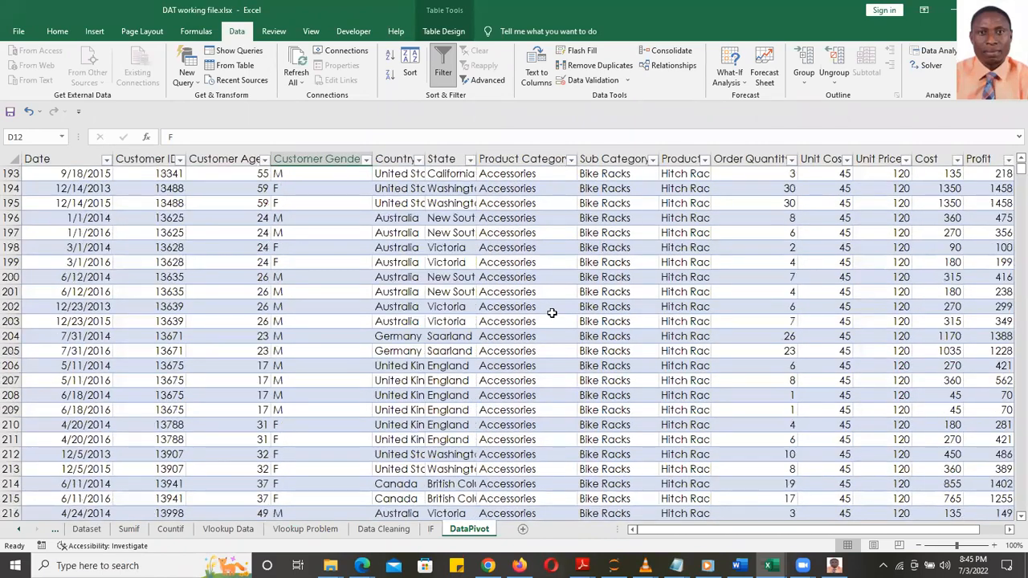
pyautogui.scroll(20, 551, 312)
pyautogui.click(78, 163)
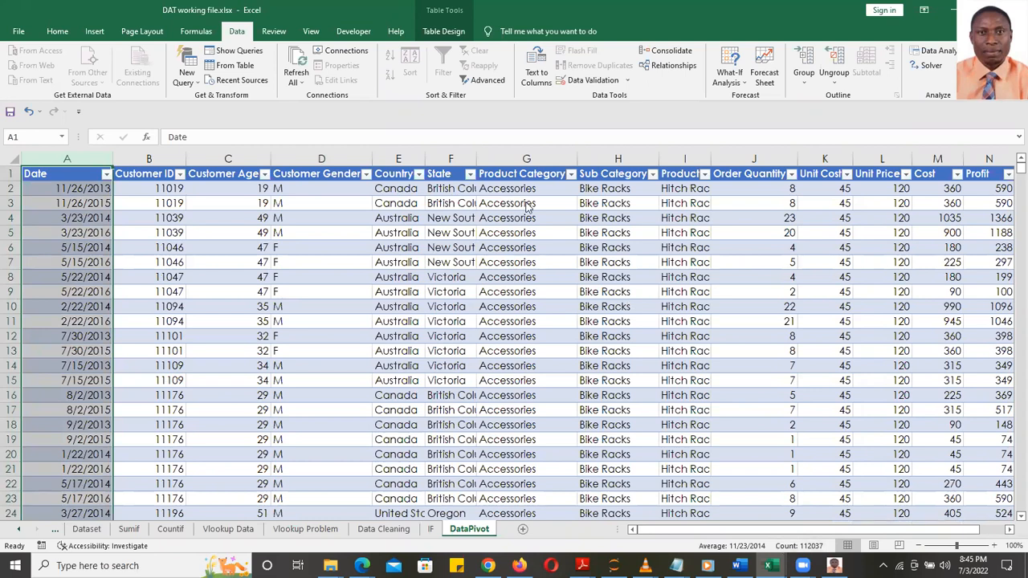
pyautogui.click(60, 32)
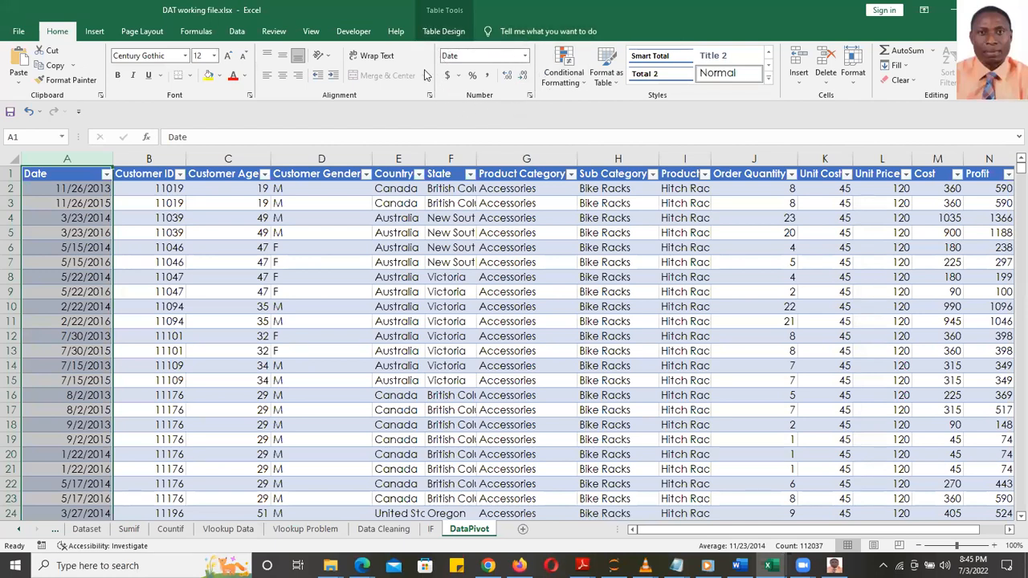
pyautogui.click(524, 58)
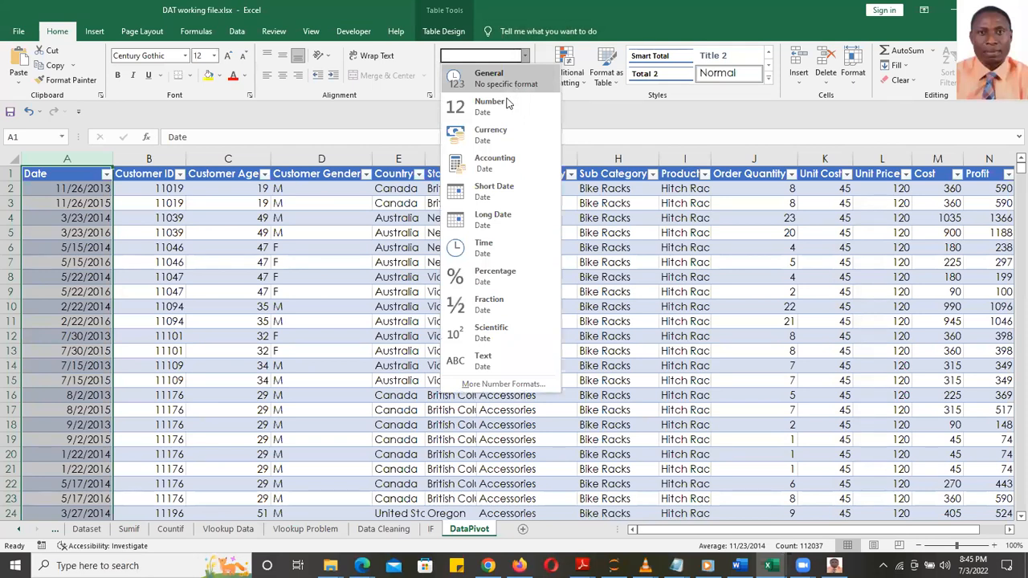
pyautogui.click(625, 122)
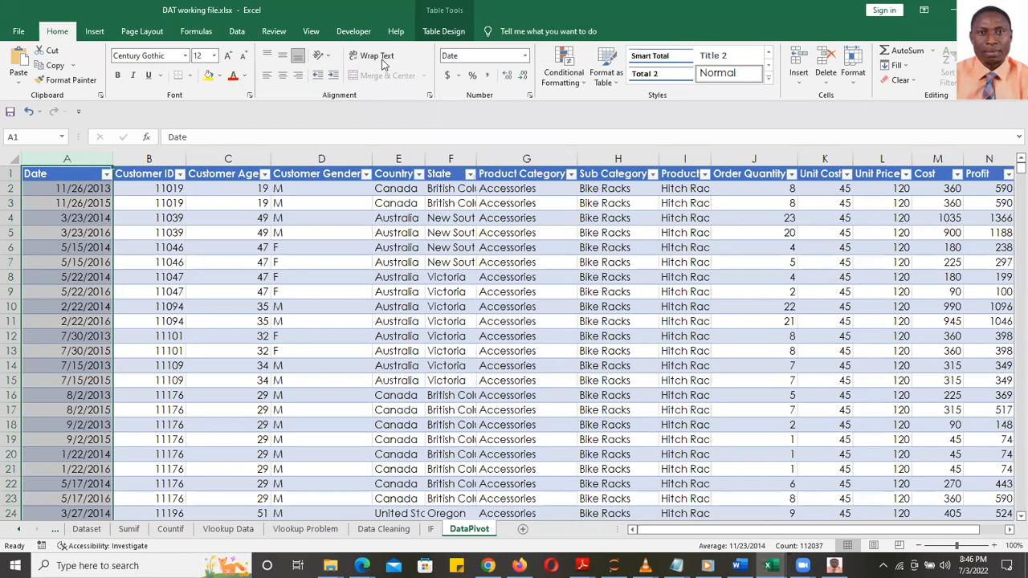
pyautogui.click(525, 56)
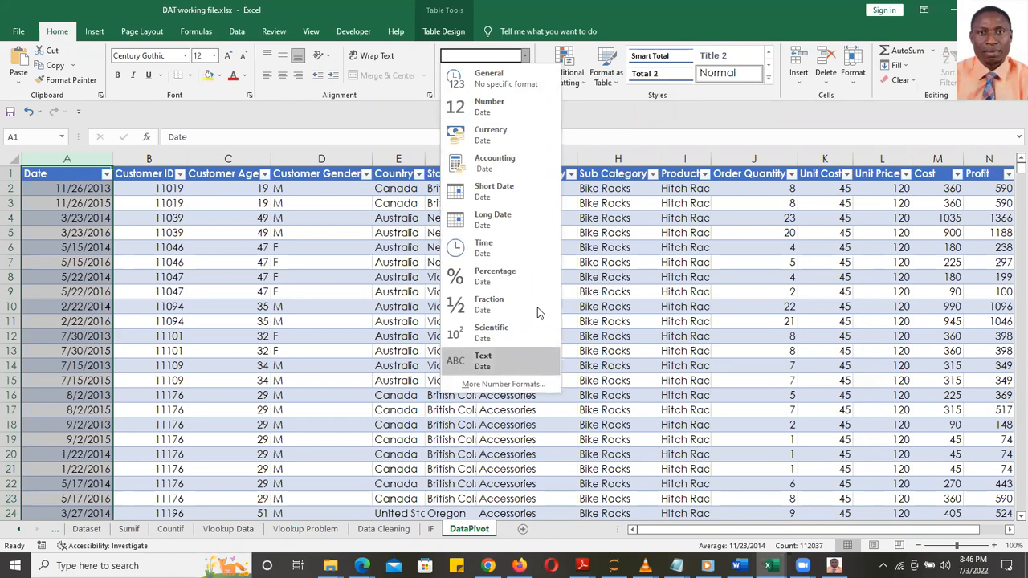
pyautogui.click(608, 126)
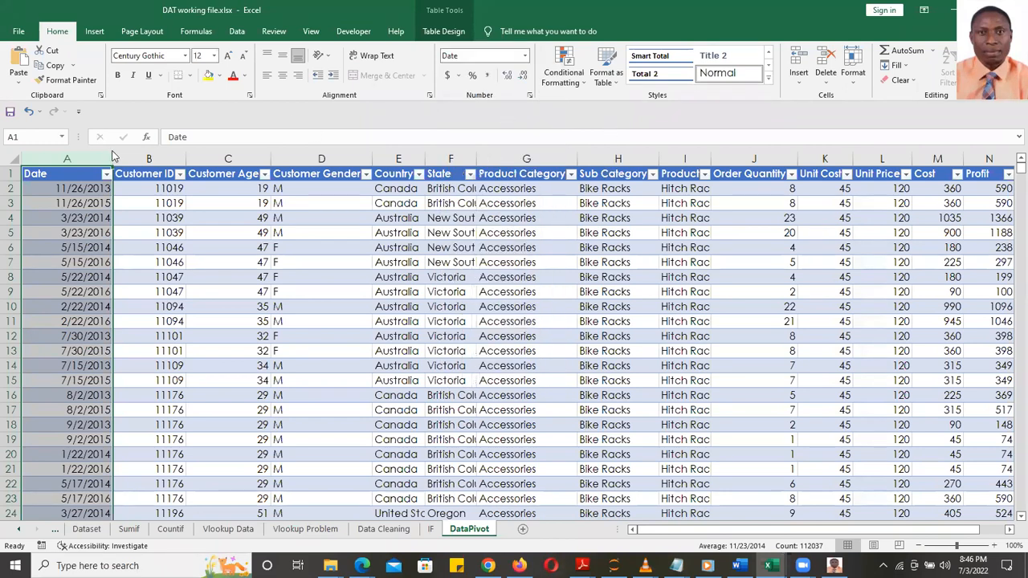
# - Narrow the Date column slightly and reduce the width of the Customer Gender column
pyautogui.moveTo(113, 156); pyautogui.dragTo(102, 158)
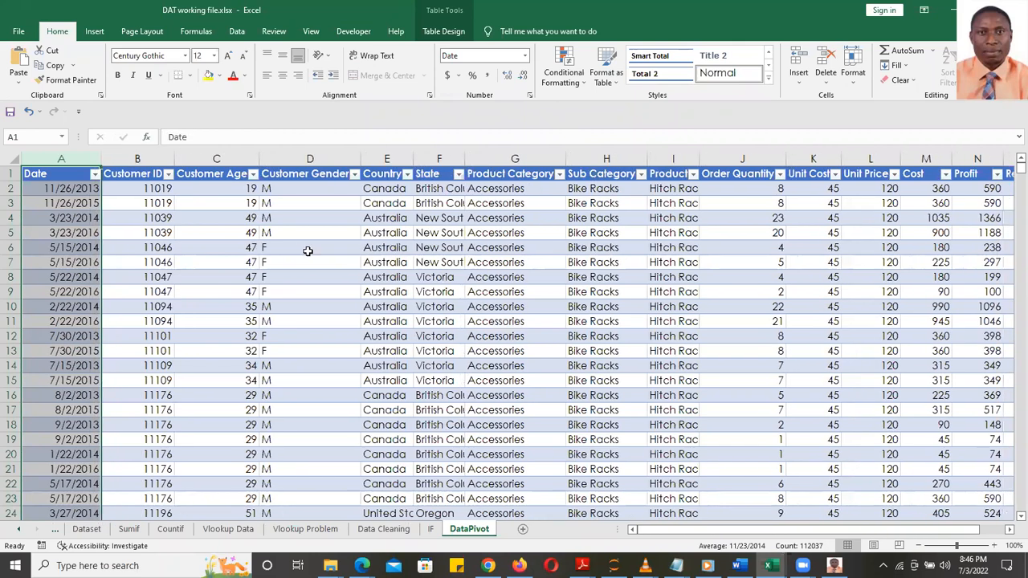
pyautogui.click(399, 282)
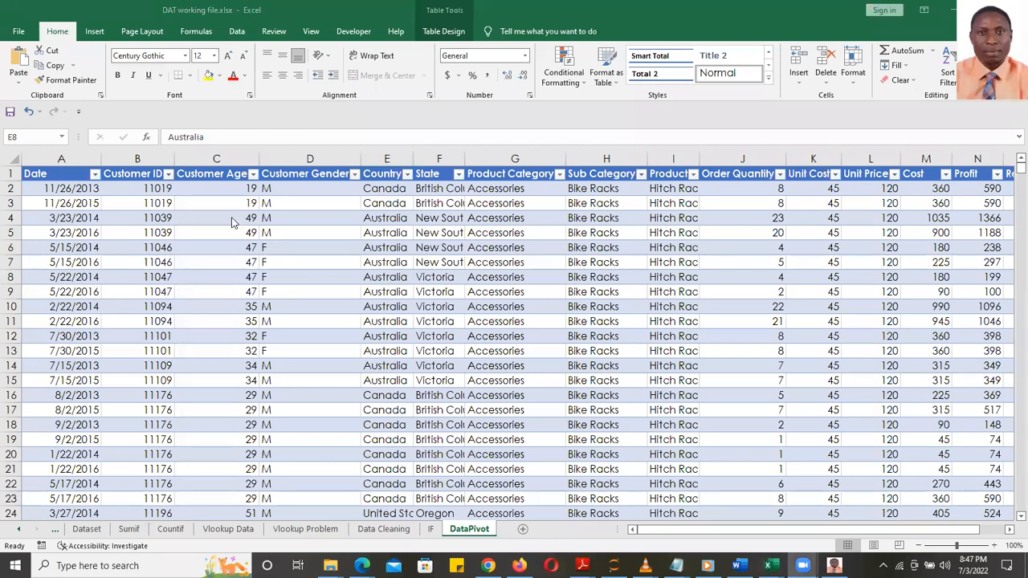
pyautogui.click(49, 188)
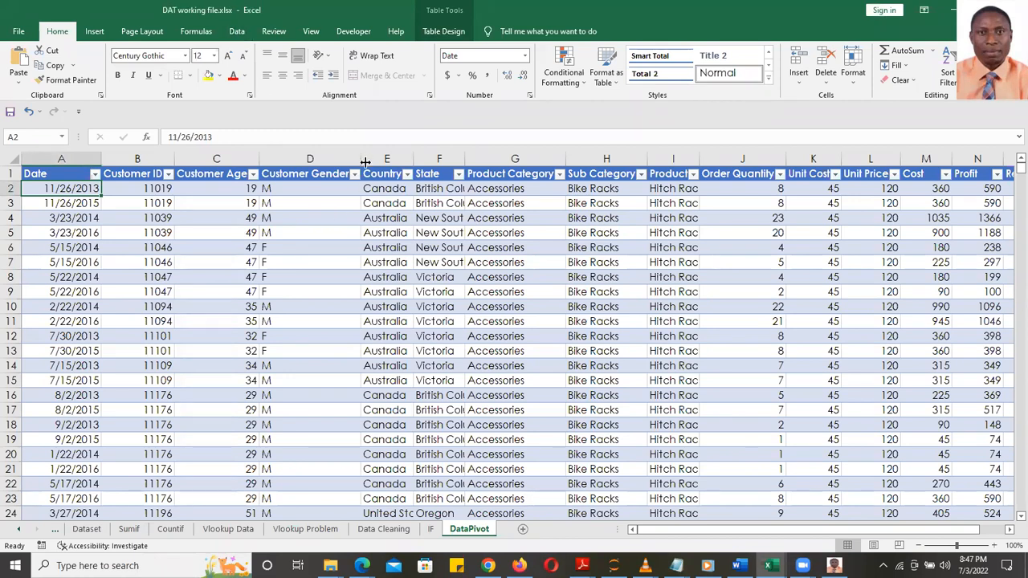
pyautogui.moveTo(359, 159); pyautogui.dragTo(334, 158)
pyautogui.click(308, 249)
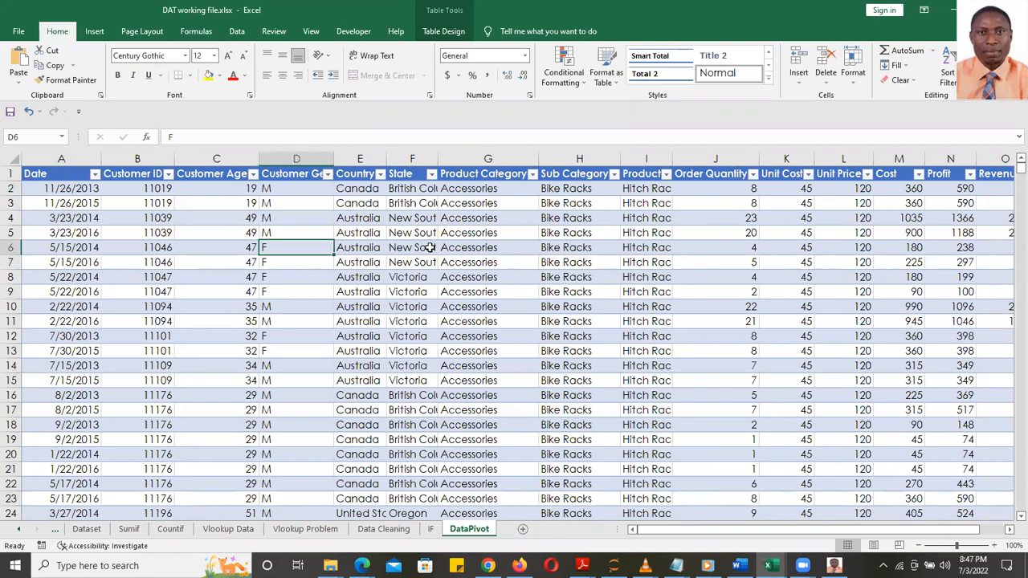
pyautogui.click(238, 32)
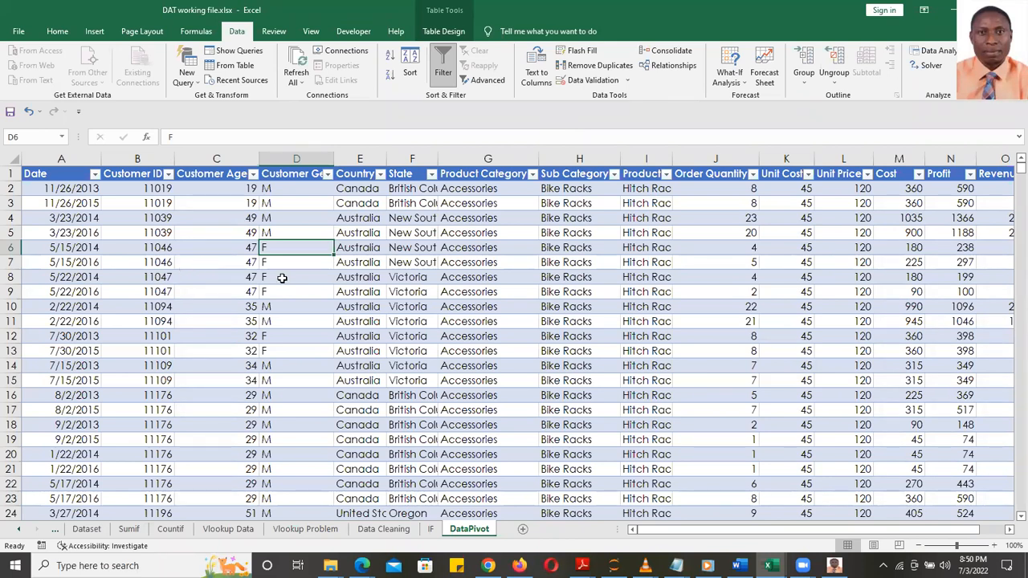
pyautogui.click(215, 249)
pyautogui.click(301, 263)
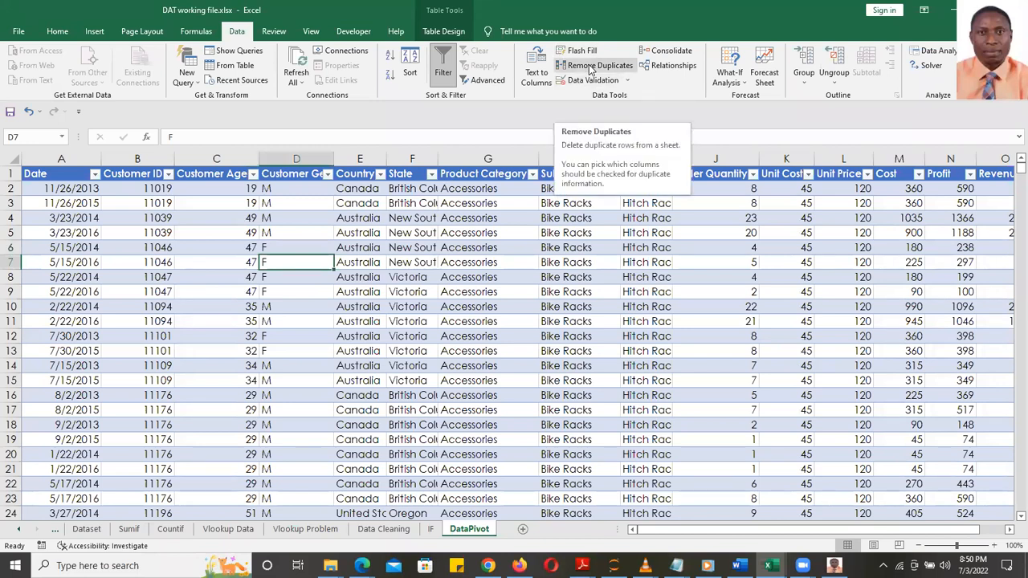
# - Examine the two commands for starting a PivotTable from the sales table: Summarize with PivotTable and Insert PivotTable
pyautogui.click(277, 277)
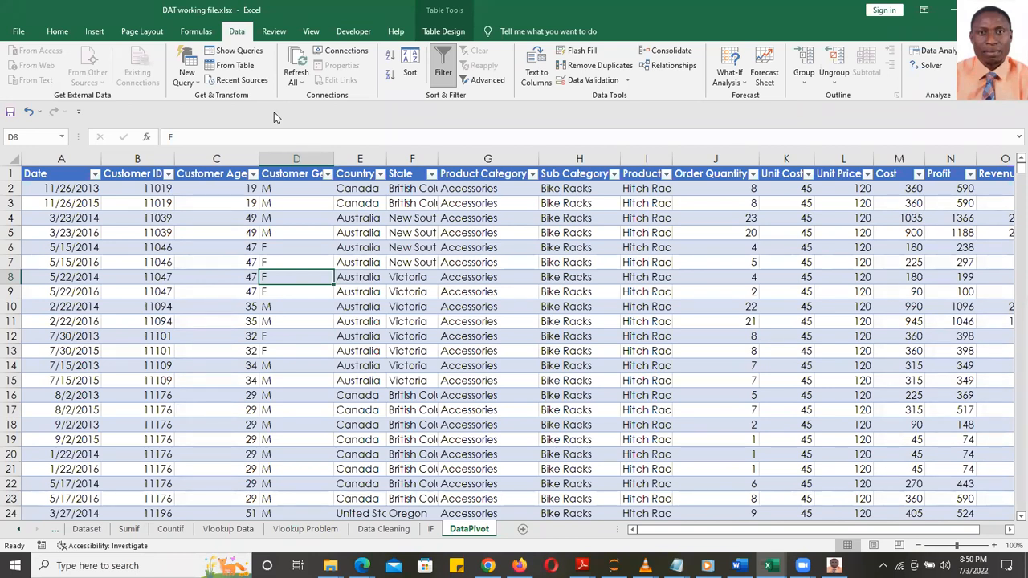
pyautogui.click(124, 229)
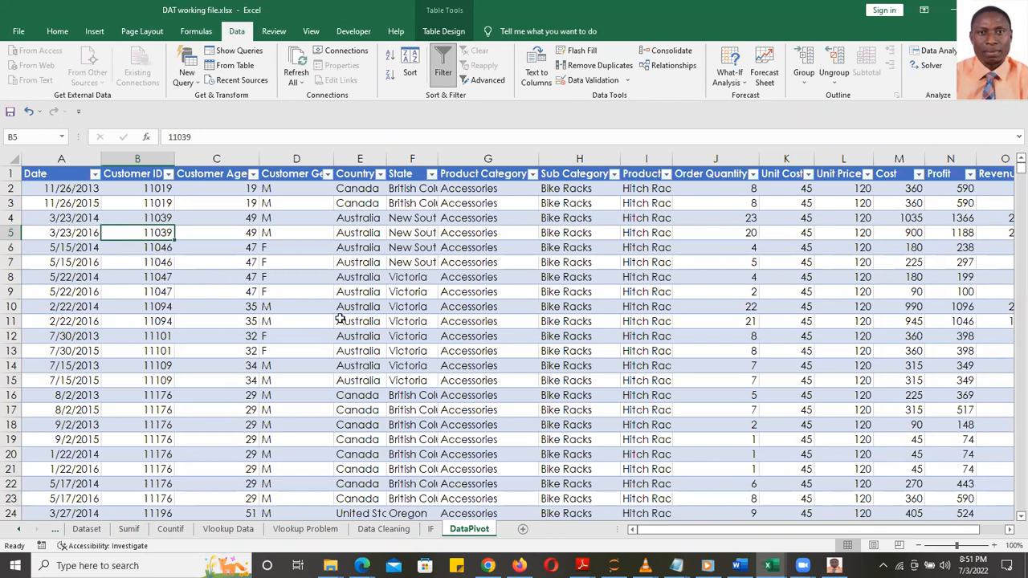
pyautogui.click(446, 32)
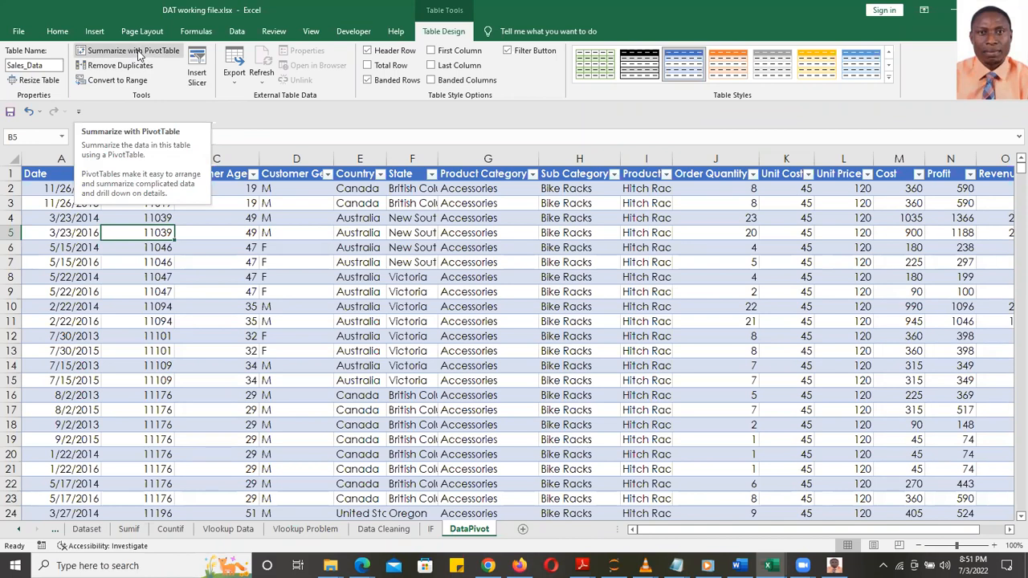
pyautogui.click(98, 33)
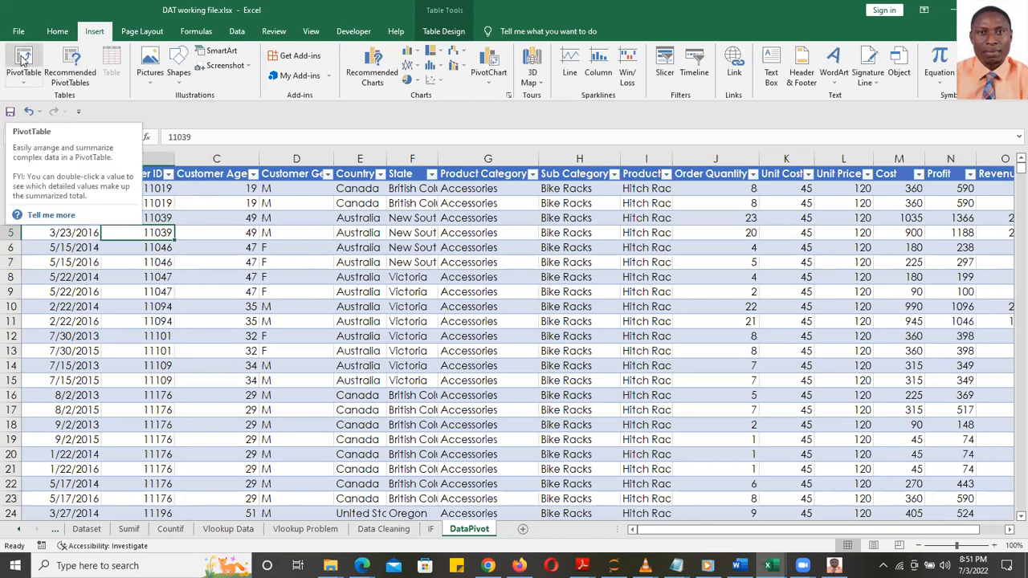
pyautogui.click(311, 262)
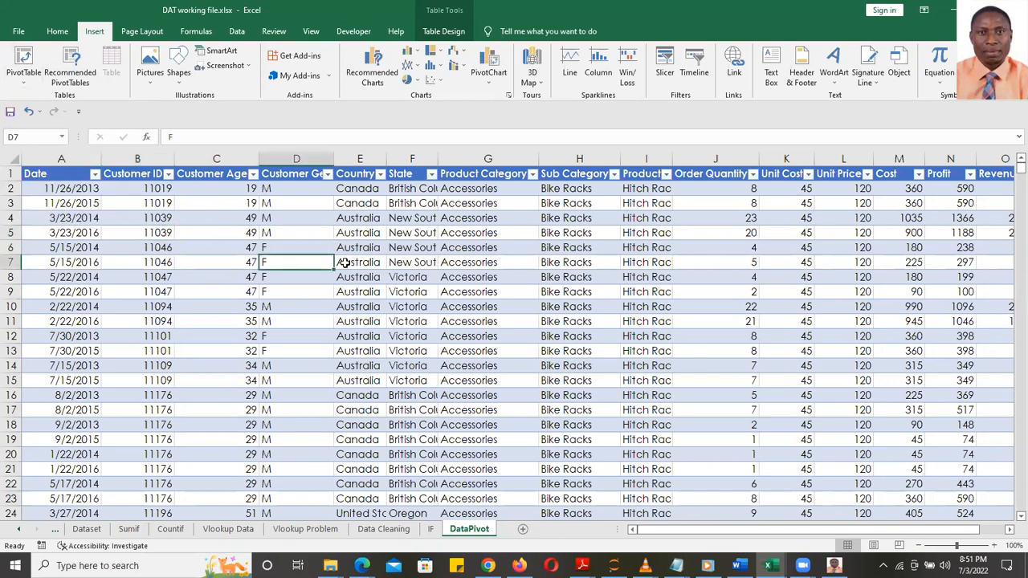
# - Select the whole sales table from the Date header to its last cell and look through the Quick Analysis Charts, Totals, Tables and Sparklines options
pyautogui.click(45, 174)
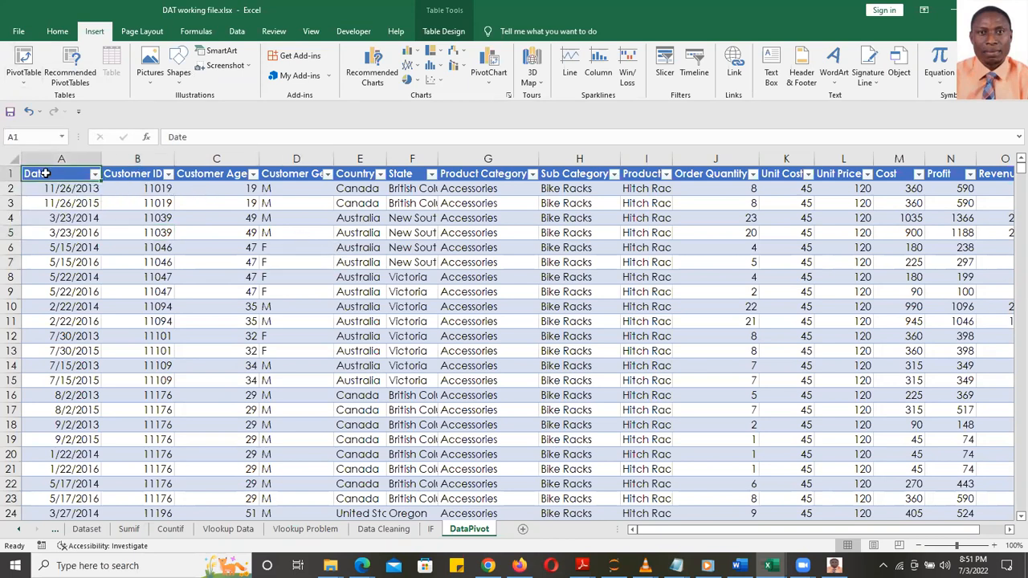
pyautogui.hotkey('ctrl', 'shift', 'End')
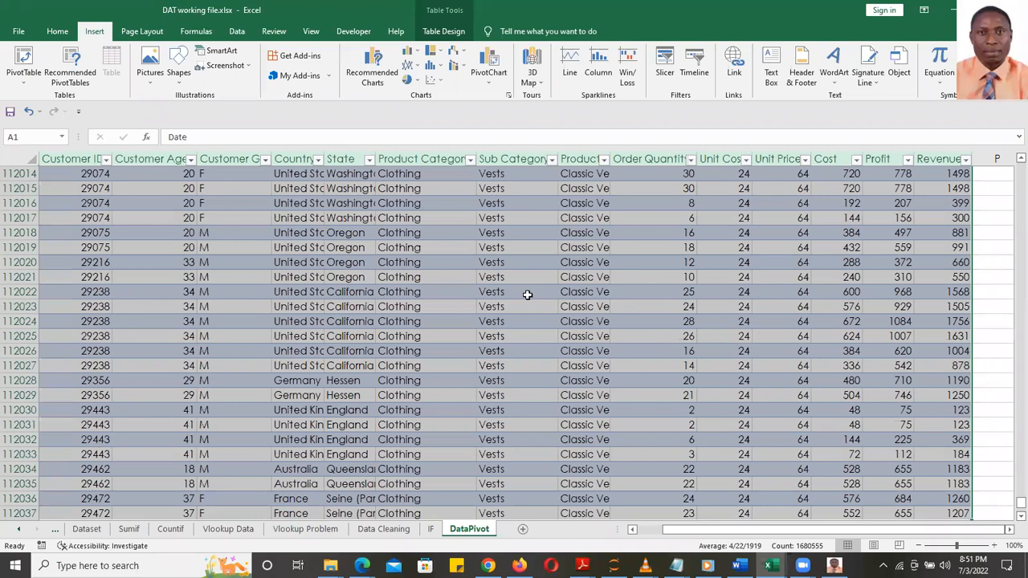
pyautogui.hotkey('ctrl', 'q')
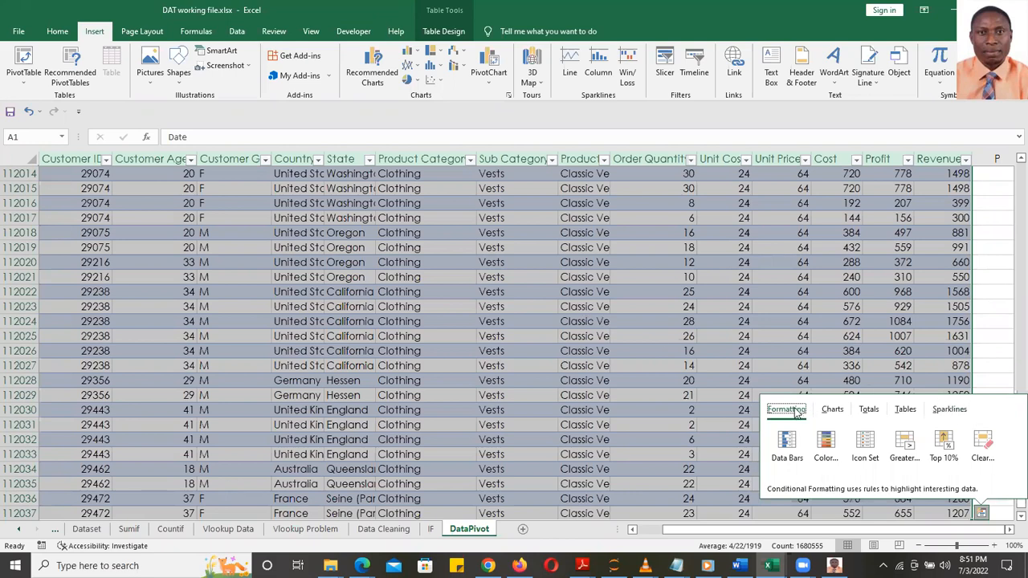
pyautogui.click(834, 411)
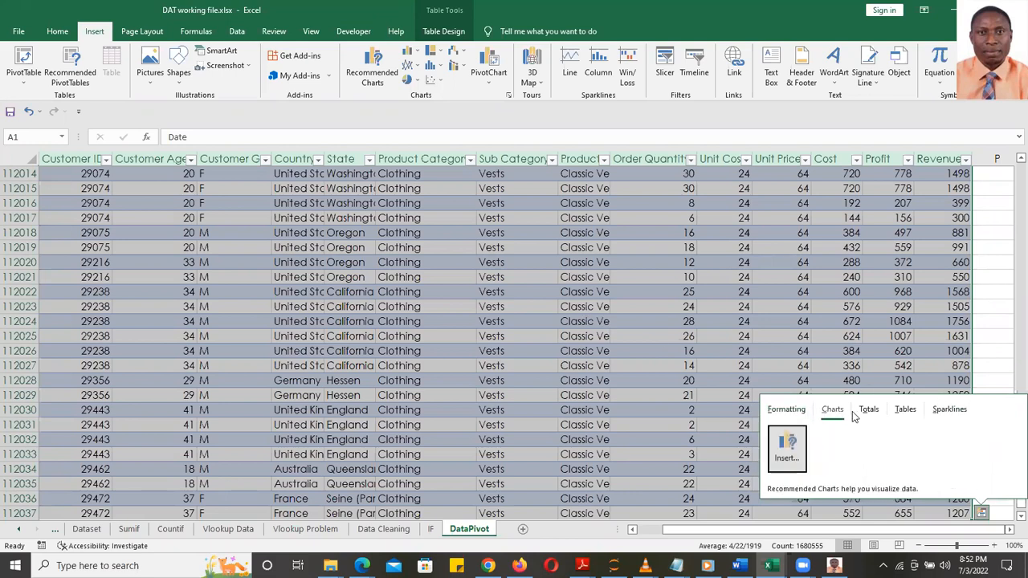
pyautogui.click(868, 411)
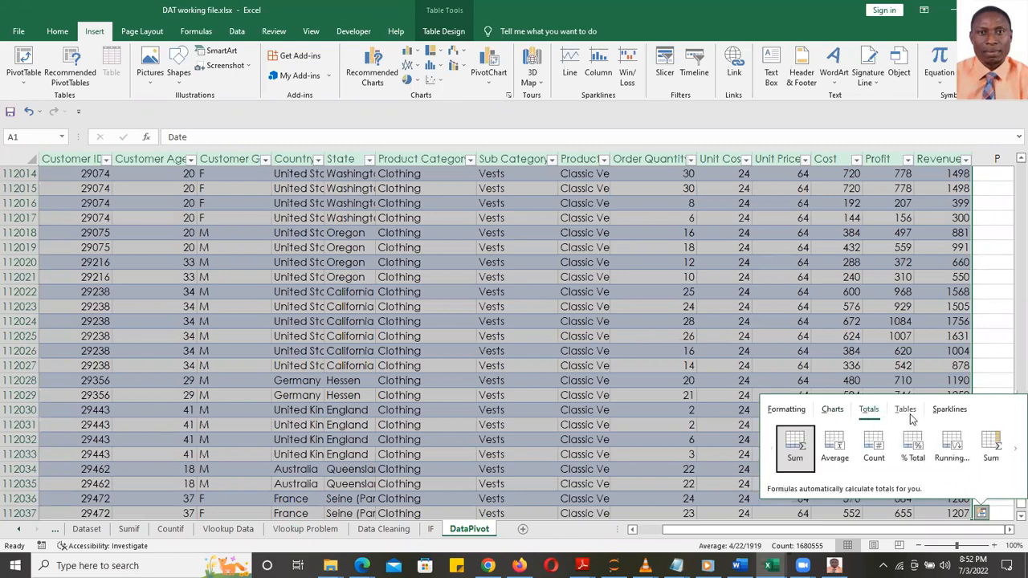
pyautogui.click(905, 411)
pyautogui.click(949, 411)
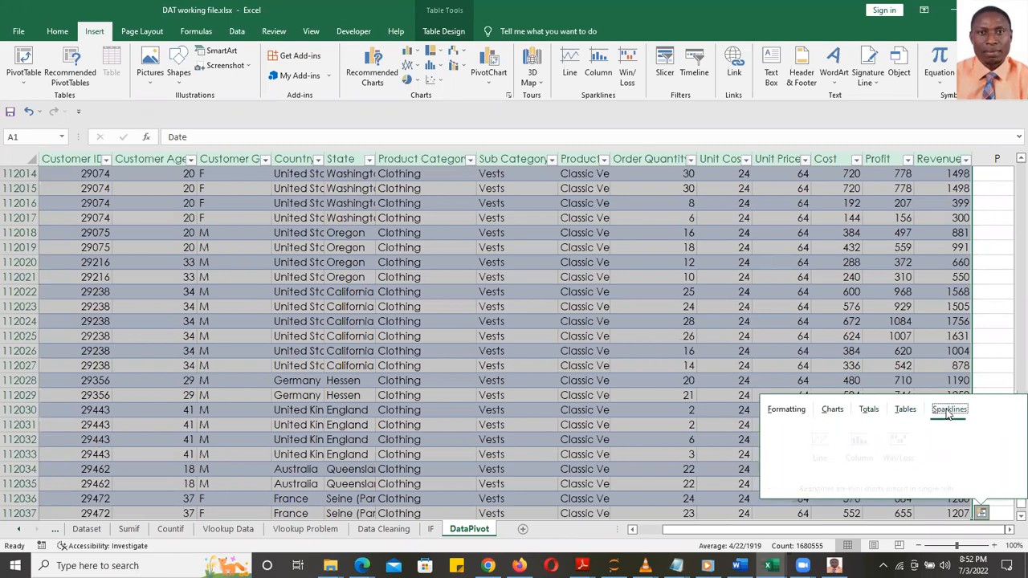
pyautogui.click(831, 410)
pyautogui.click(869, 410)
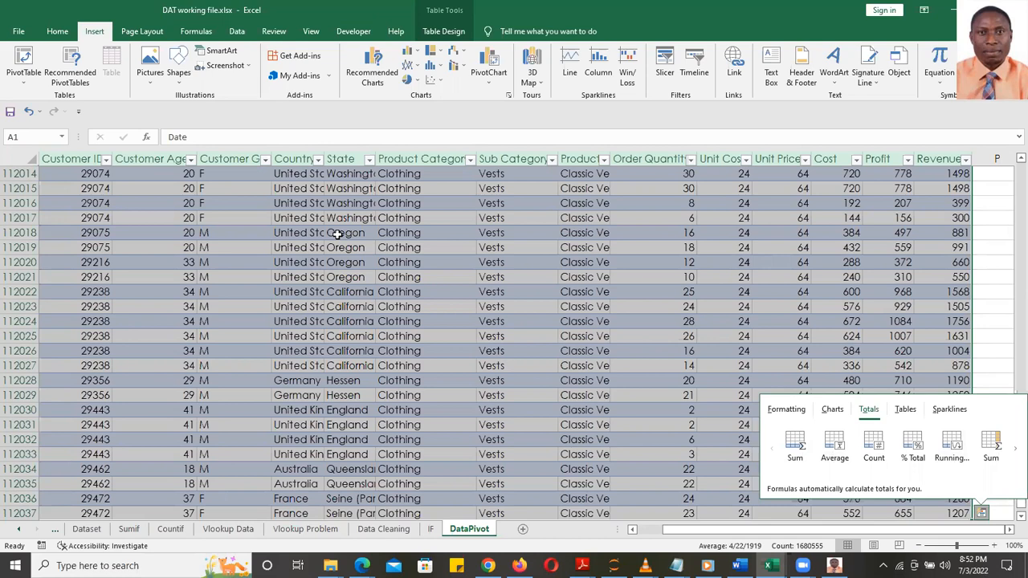
pyautogui.click(391, 219)
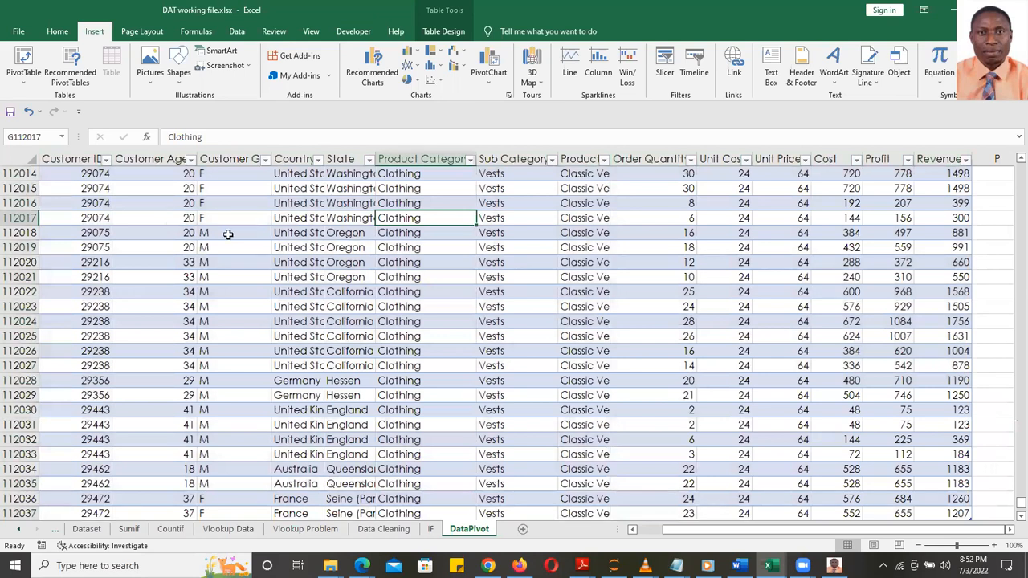
# - Select all data rows of the sales table starting from the Customer ID column and return to the first row
pyautogui.click(63, 159)
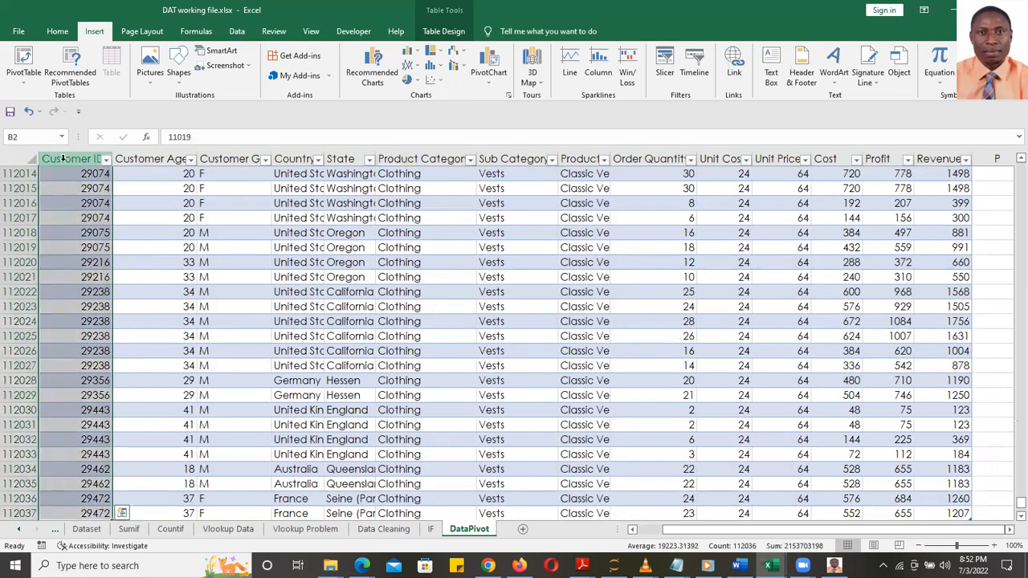
pyautogui.hotkey('ctrl', 'a')
pyautogui.scroll(20, 350, 246)
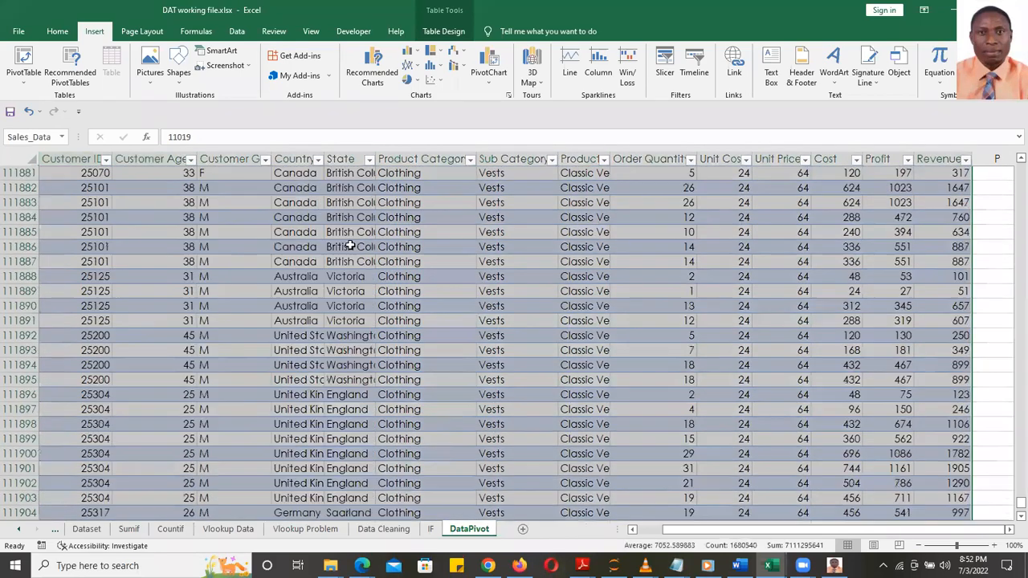
pyautogui.scroll(20, 350, 245)
pyautogui.moveTo(1010, 498); pyautogui.dragTo(1010, 163)
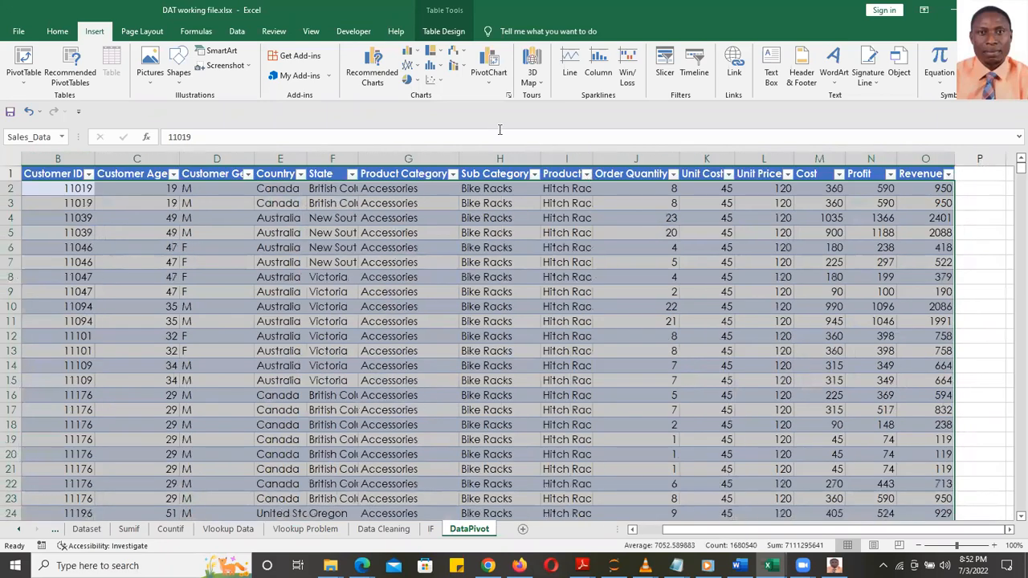
# - Select the whole table including headers from Customer ID, show its Quick Analysis formatting options, and go back to the first row
pyautogui.click(46, 174)
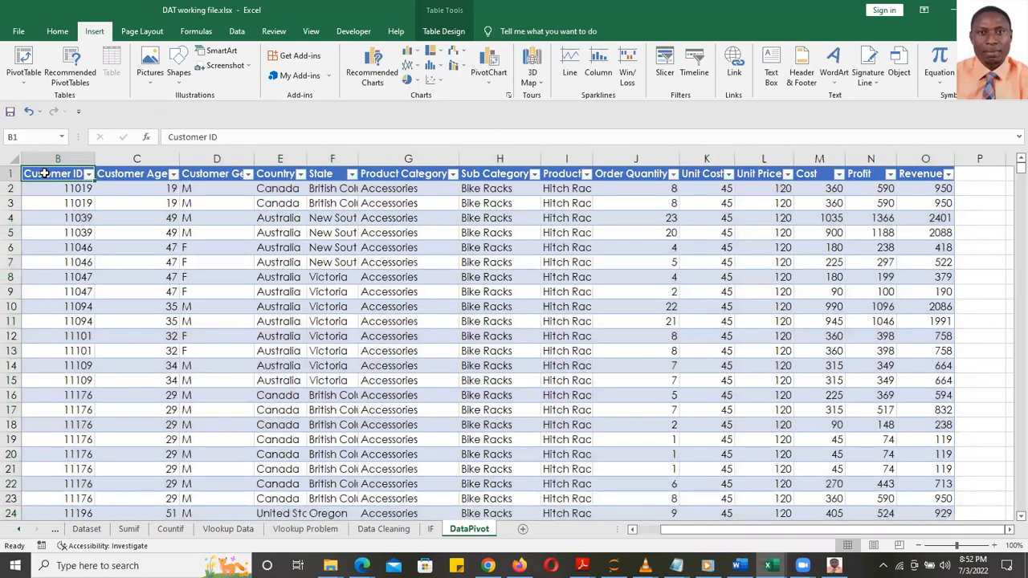
pyautogui.hotkey('ctrl', 'a')
pyautogui.scroll(20, 314, 269)
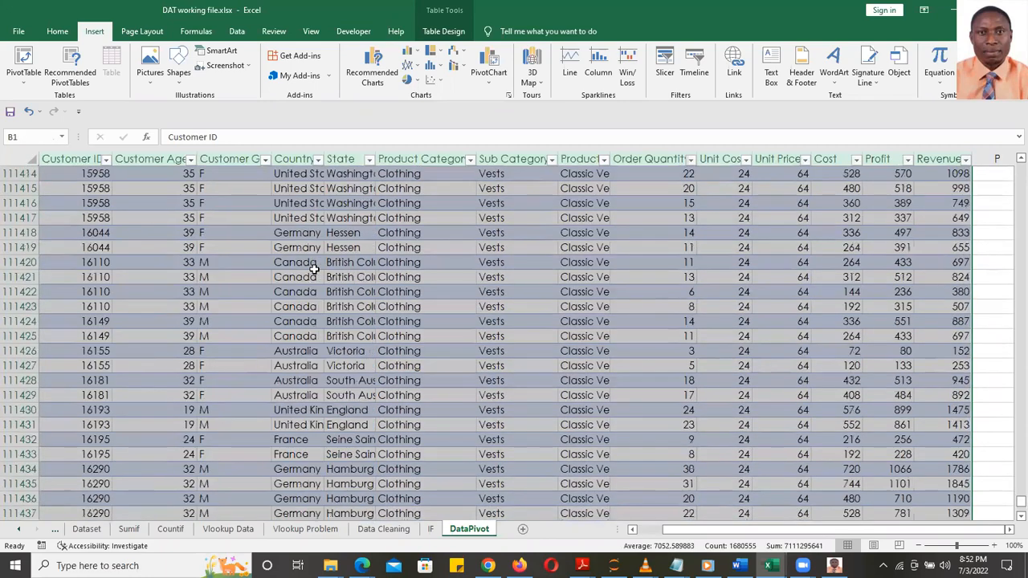
pyautogui.scroll(20, 314, 269)
pyautogui.hotkey('ctrl', 'q')
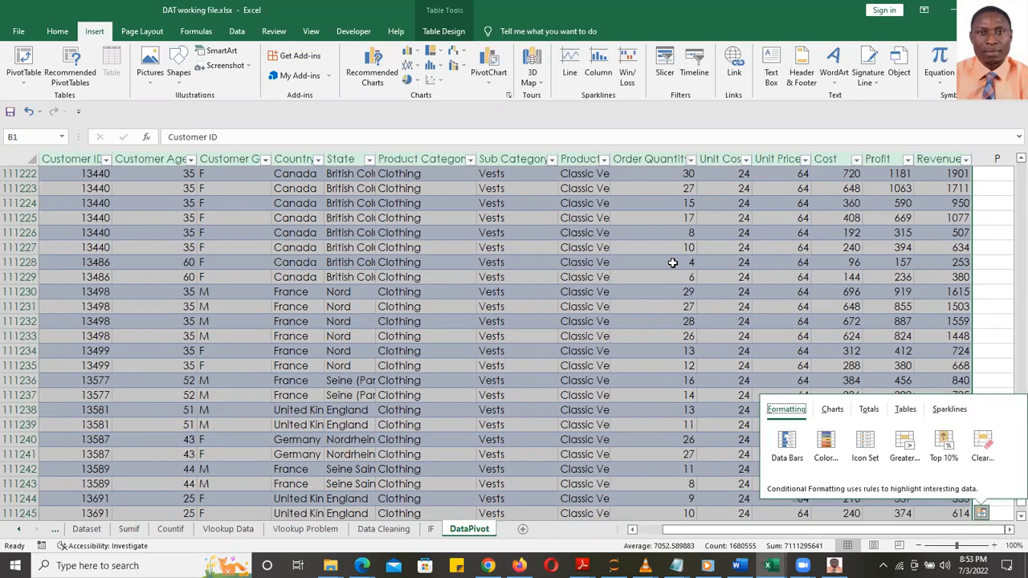
pyautogui.click(595, 233)
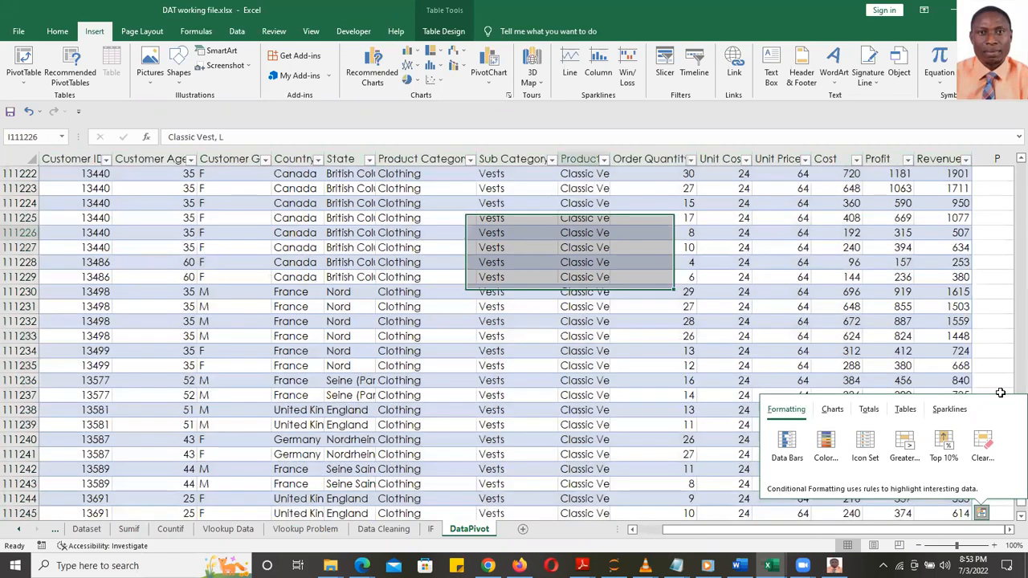
pyautogui.moveTo(1018, 501); pyautogui.dragTo(1013, 134)
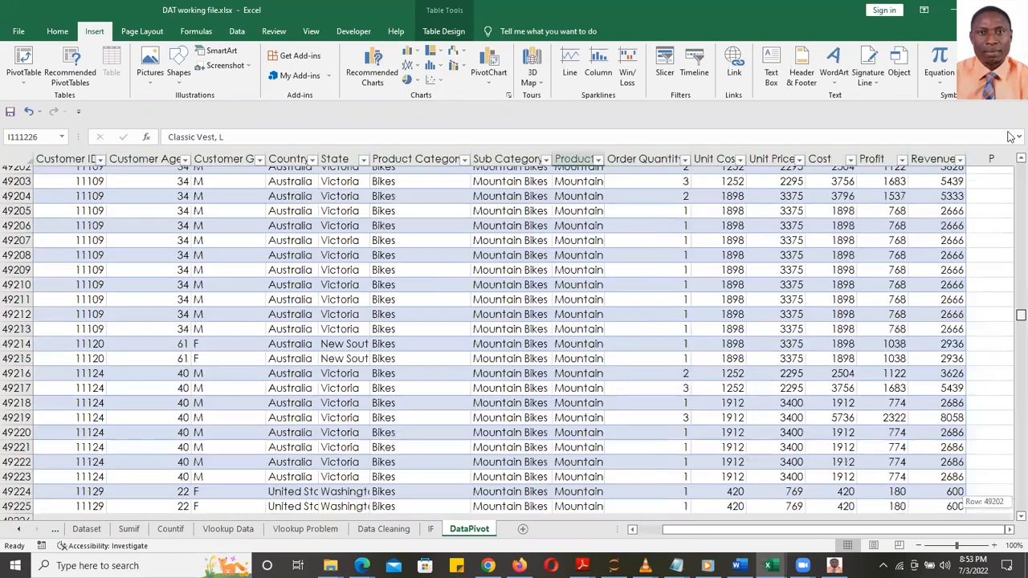
pyautogui.moveTo(358, 140); pyautogui.dragTo(130, 124)
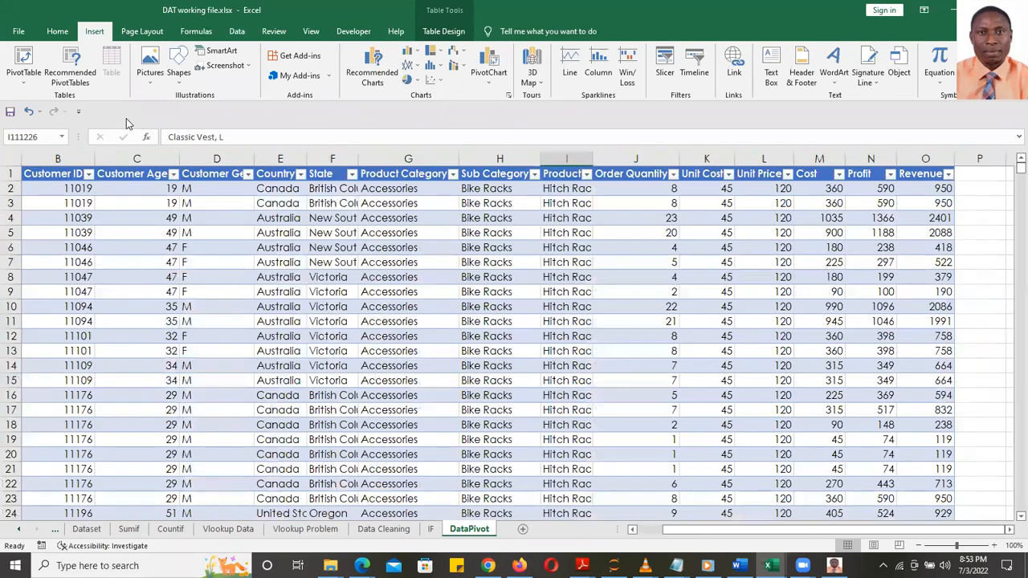
# - Reselect the full table from the Date header to its last cell, show Quick Analysis beside the first rows, and clear the selection
pyautogui.click(44, 174)
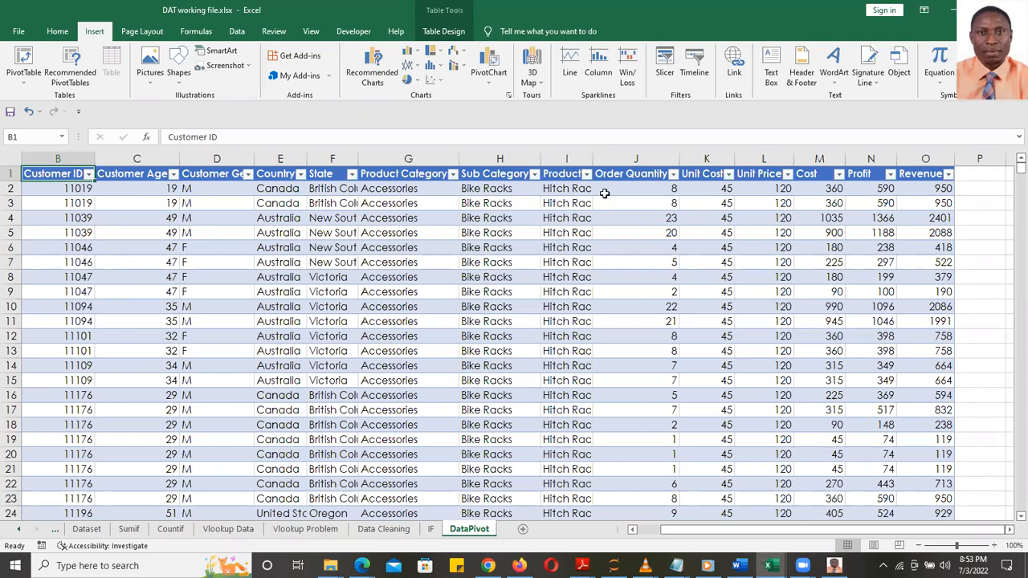
pyautogui.hotkey('ctrl', 'shift', 'End')
pyautogui.hotkey('ctrl', 'Home')
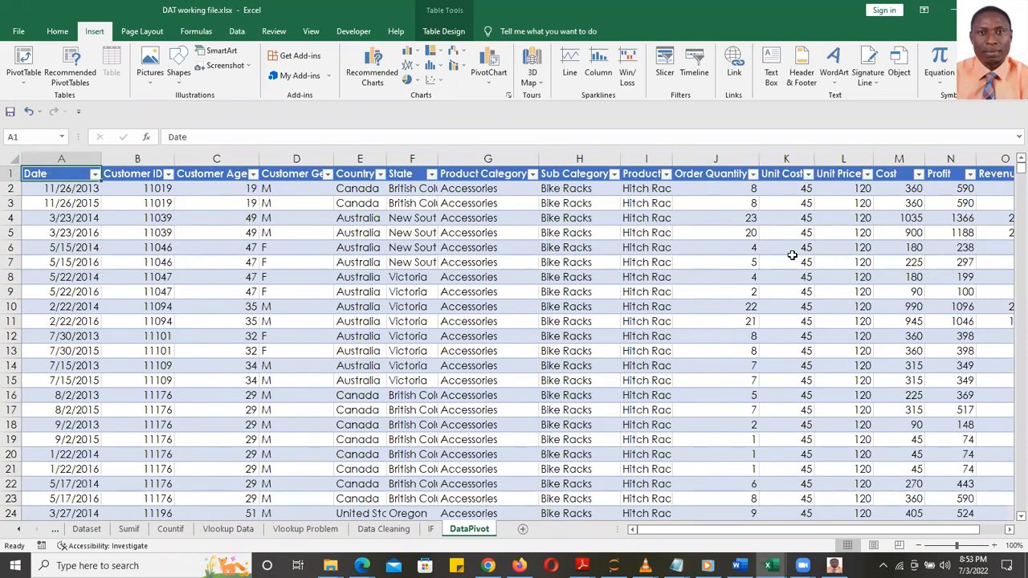
pyautogui.hotkey('ctrl', 'shift', 'End')
pyautogui.moveTo(1020, 503); pyautogui.dragTo(1013, 166)
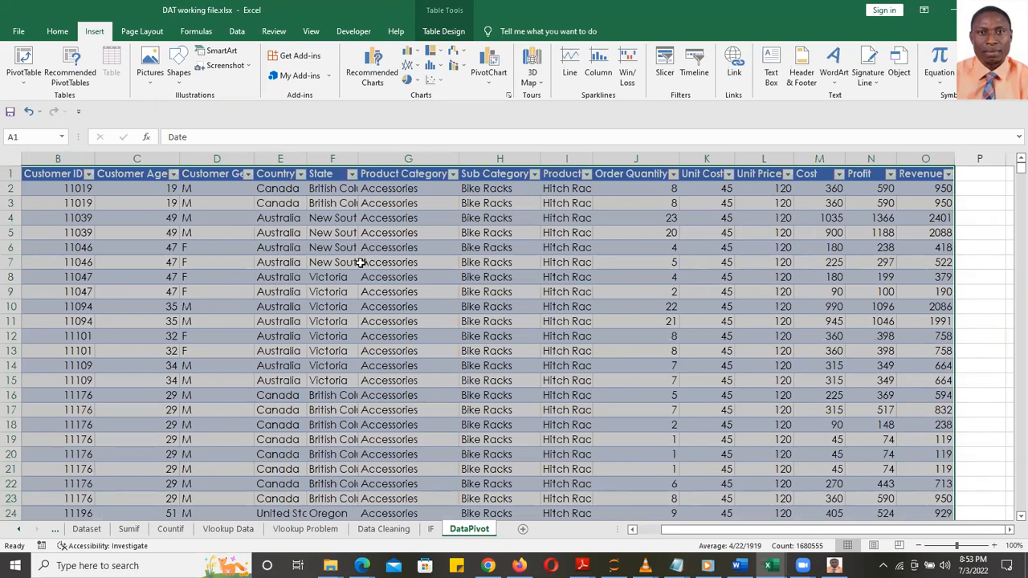
pyautogui.hotkey('ctrl', 'q')
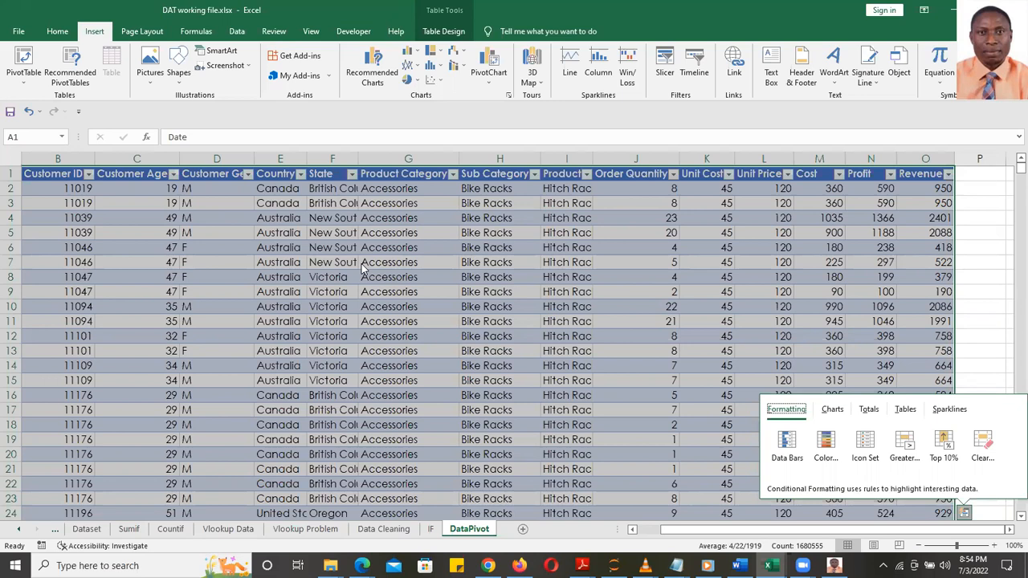
pyautogui.click(422, 278)
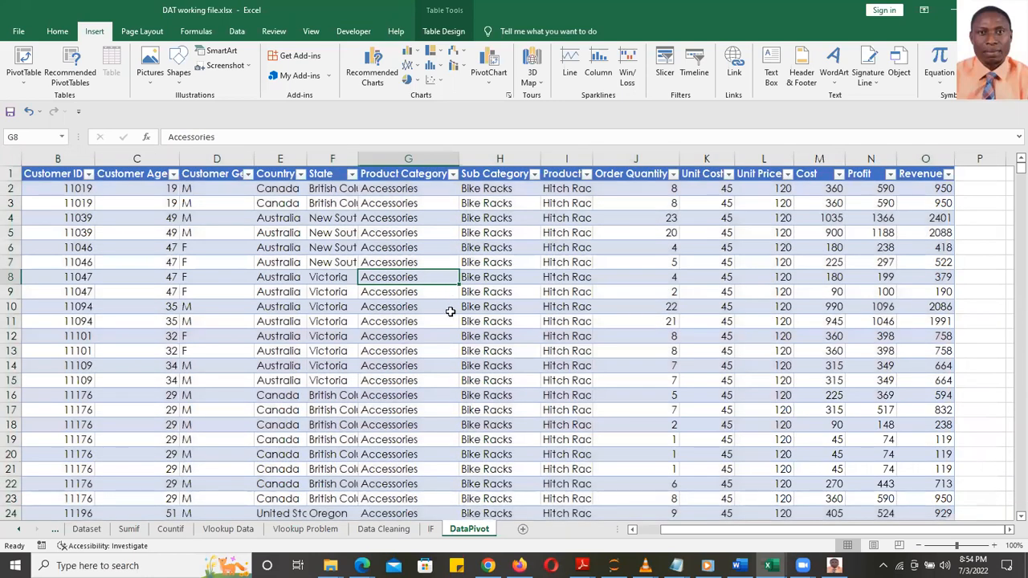
# - Select the table's data rows from a Product Category cell and show the Quick Analysis options for them
pyautogui.hotkey('ctrl', 'a')
pyautogui.hotkey('ctrl', 'q')
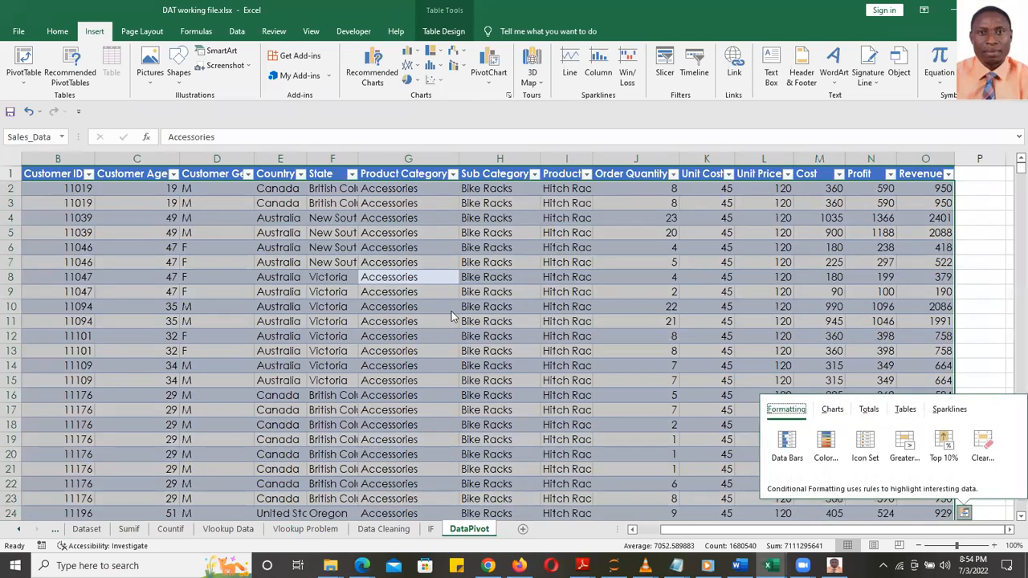
pyautogui.click(416, 280)
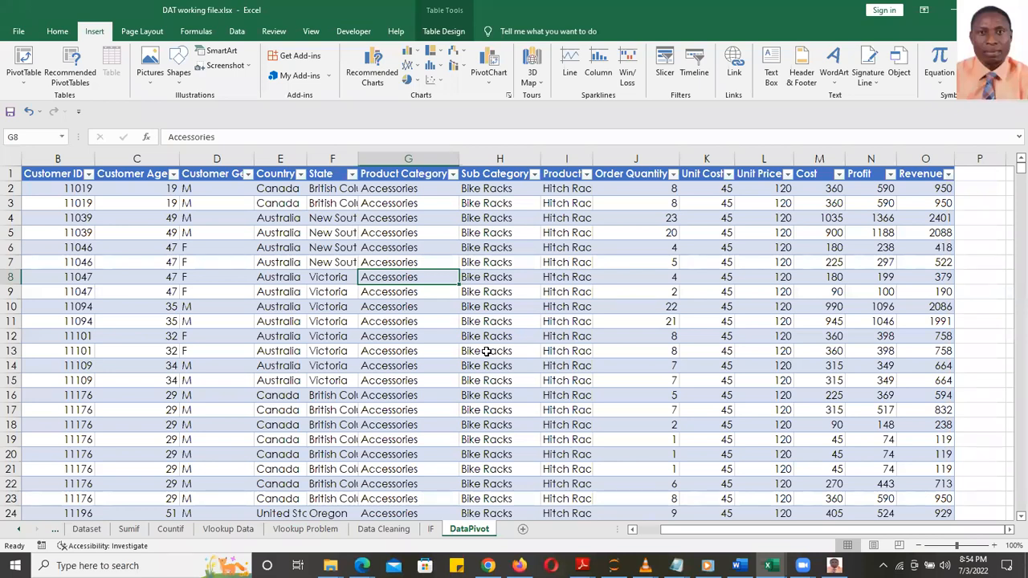
pyautogui.click(389, 337)
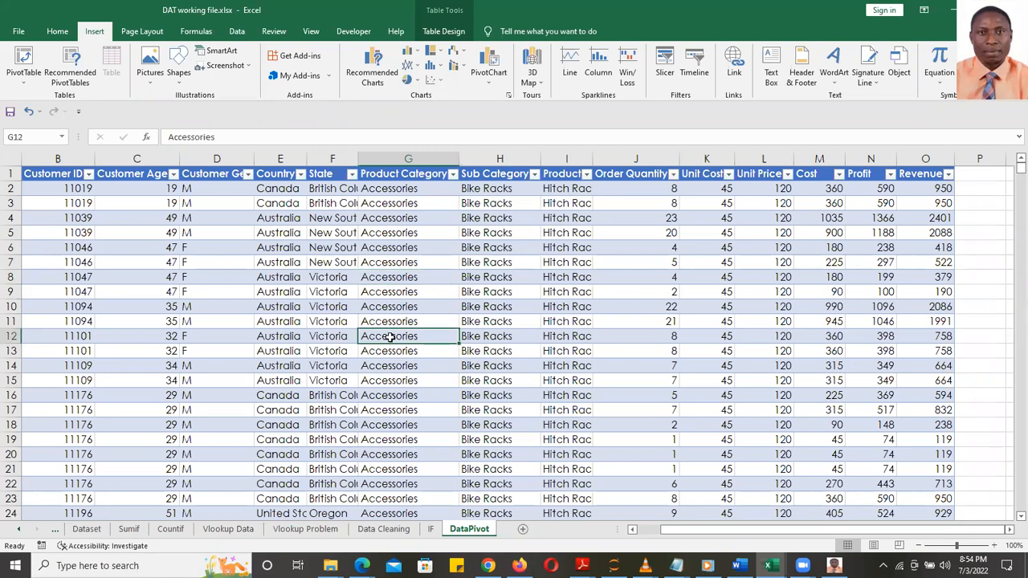
pyautogui.hotkey('ctrl', 'a')
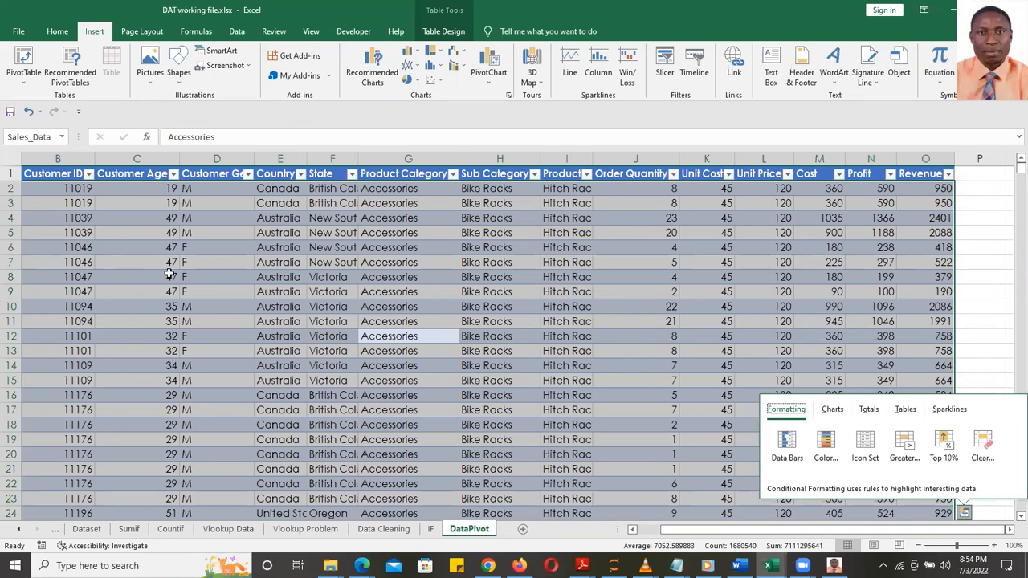
# - Select the whole sales table including its headers from the Customer ID header and show the Sales_Data table's design options
pyautogui.click(52, 173)
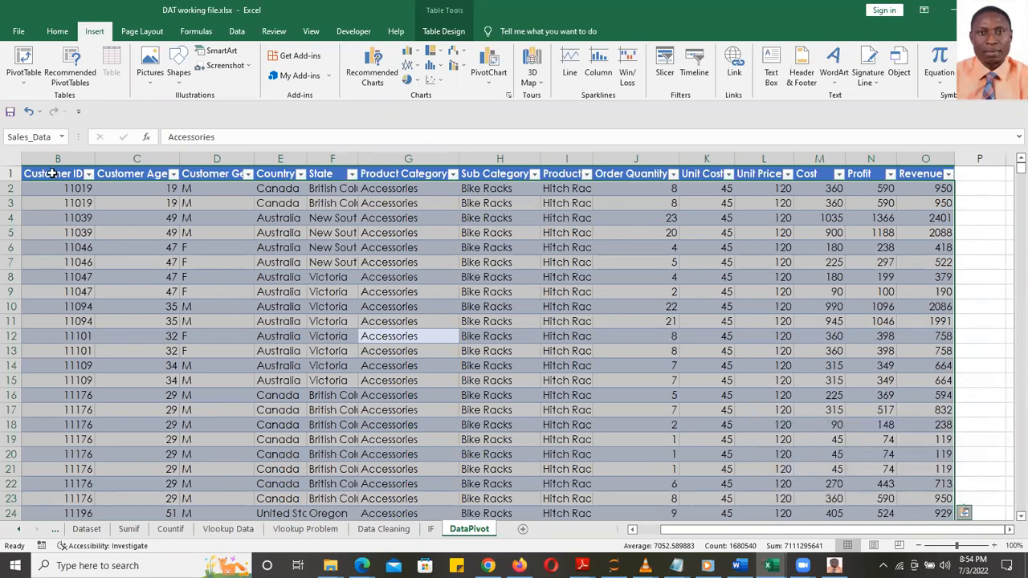
pyautogui.click(51, 174)
pyautogui.hotkey('ctrl', 'shift', 'End')
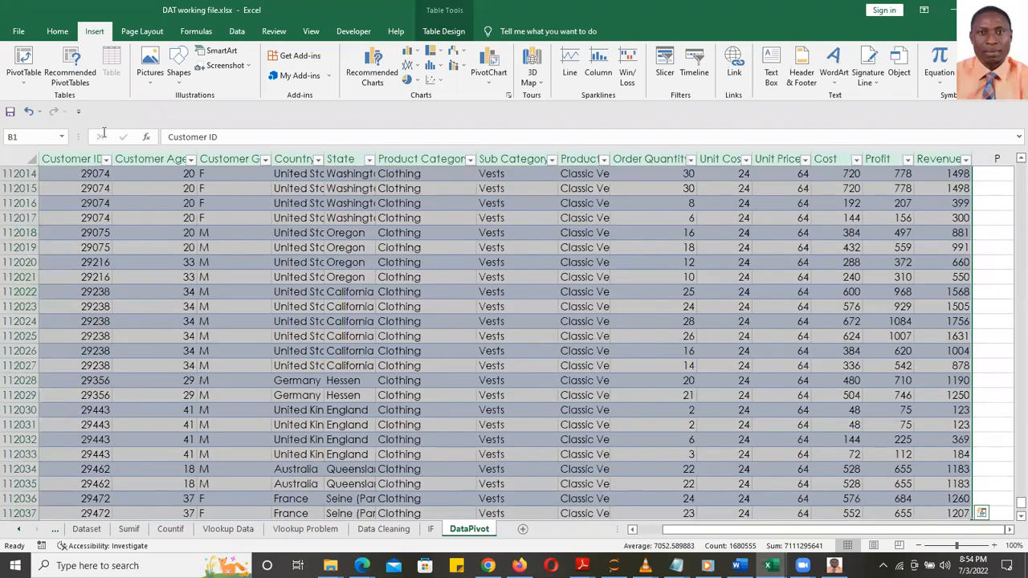
pyautogui.click(441, 32)
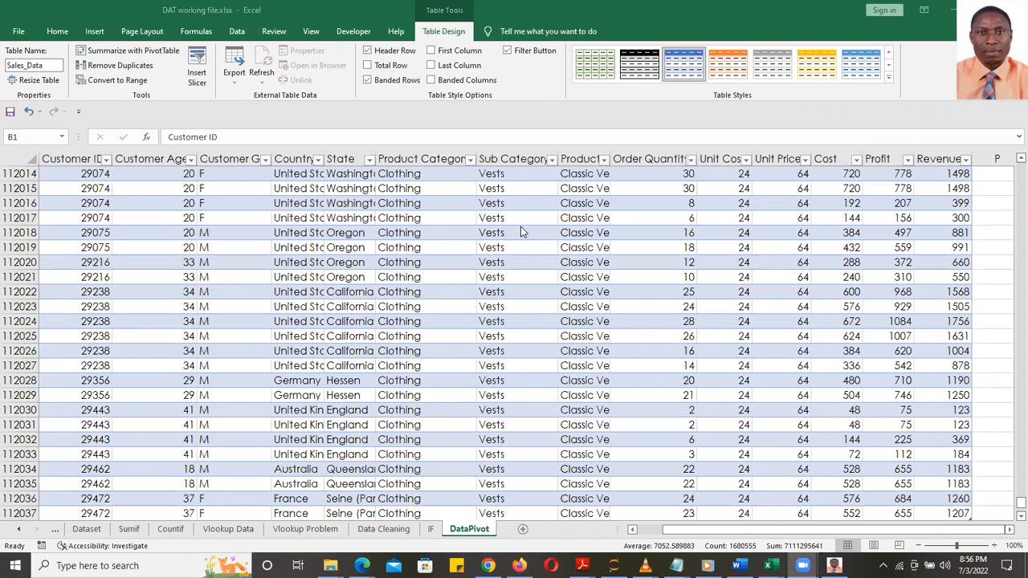
pyautogui.click(457, 241)
pyautogui.scroll(20, 557, 243)
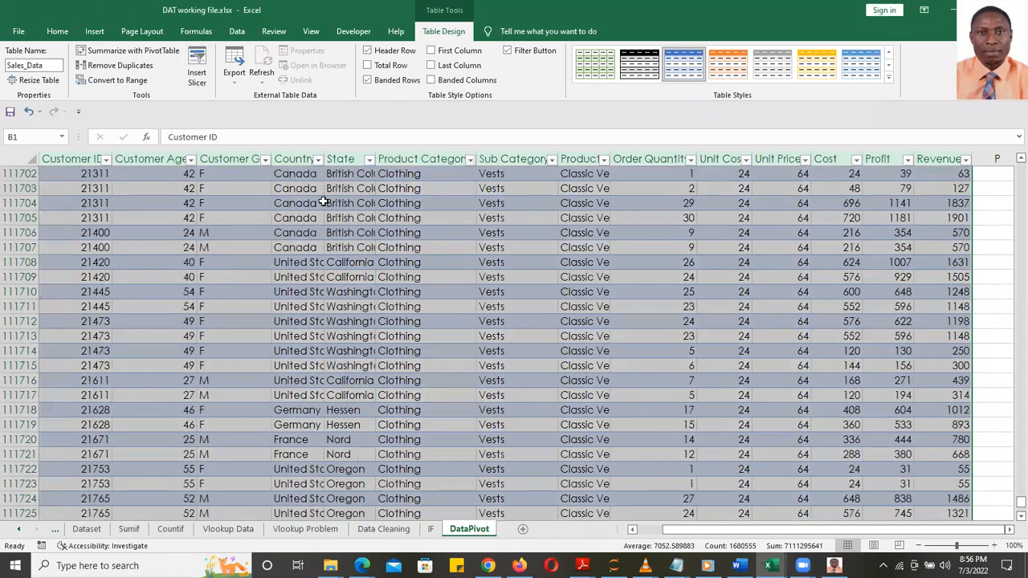
# - Start creating a PivotChart from the selected Sales_Data table
pyautogui.click(95, 32)
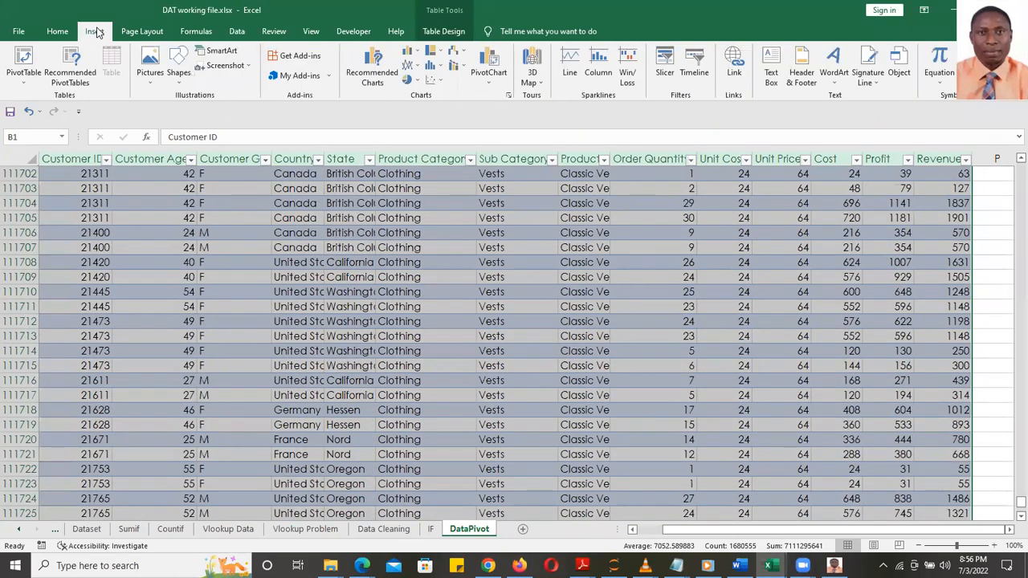
pyautogui.click(23, 80)
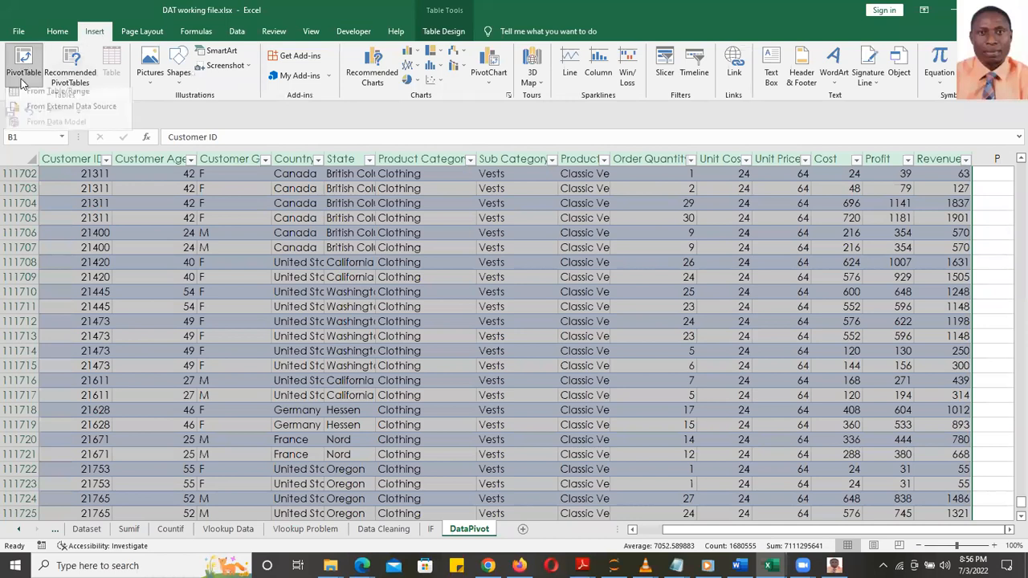
pyautogui.click(55, 17)
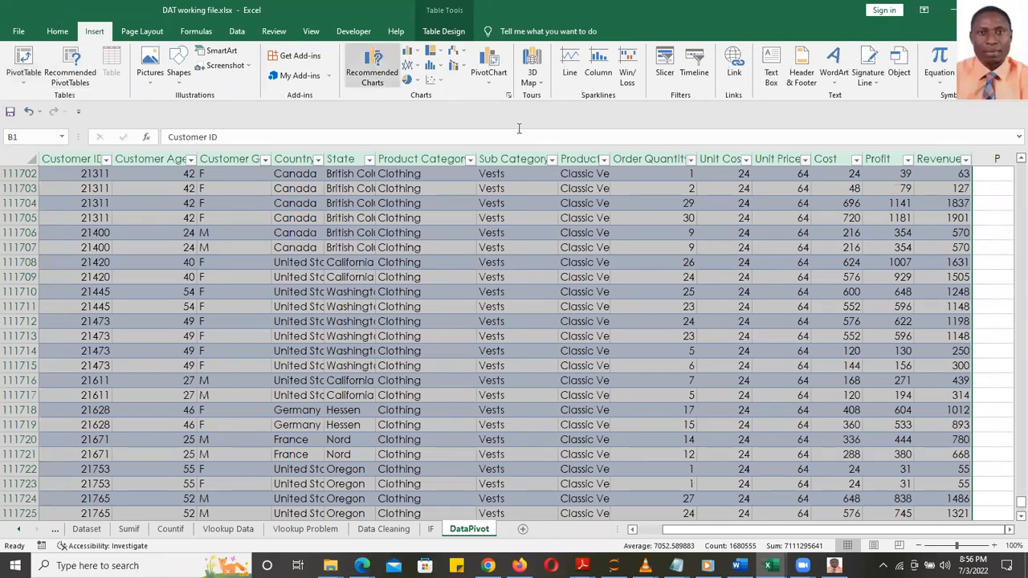
pyautogui.click(491, 59)
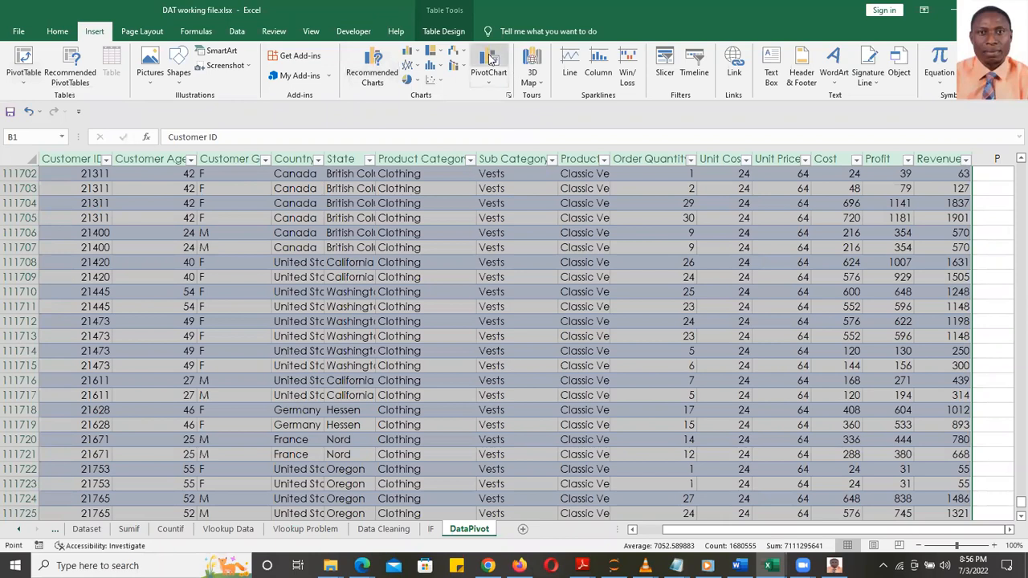
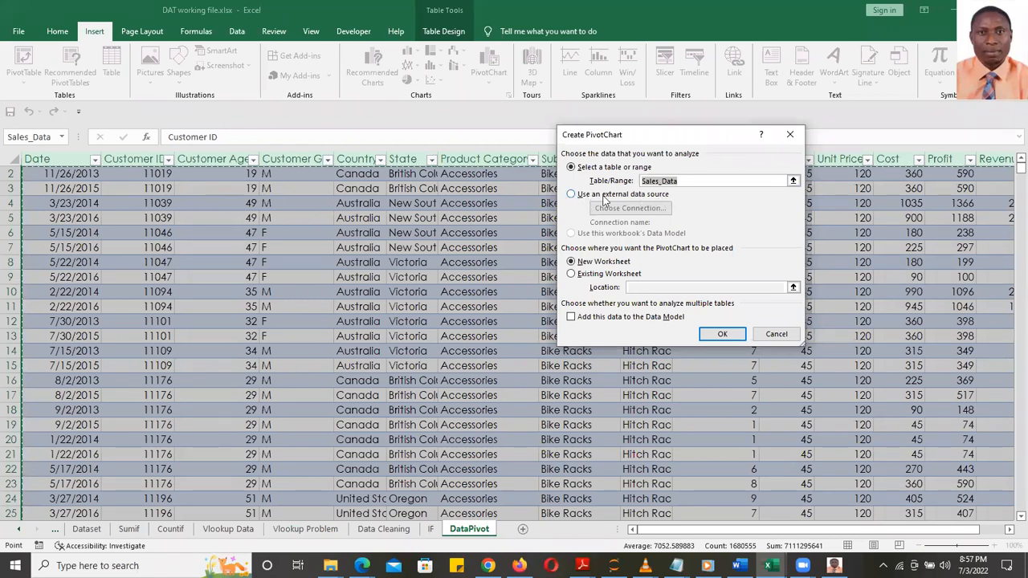
# - Look through the existing connections for an external data source and return to the Sales_Data table as the source
pyautogui.click(572, 193)
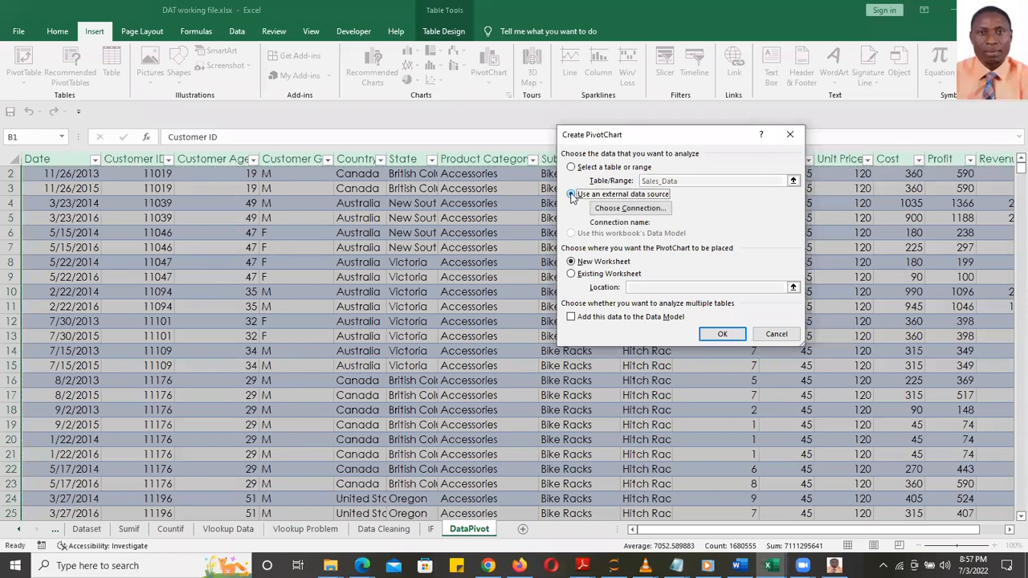
pyautogui.click(622, 209)
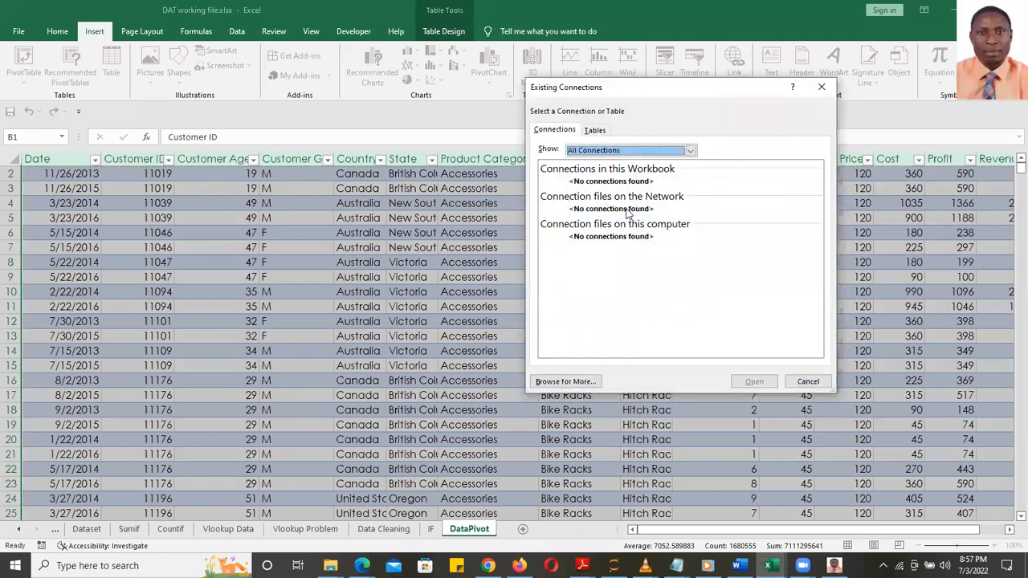
pyautogui.click(823, 88)
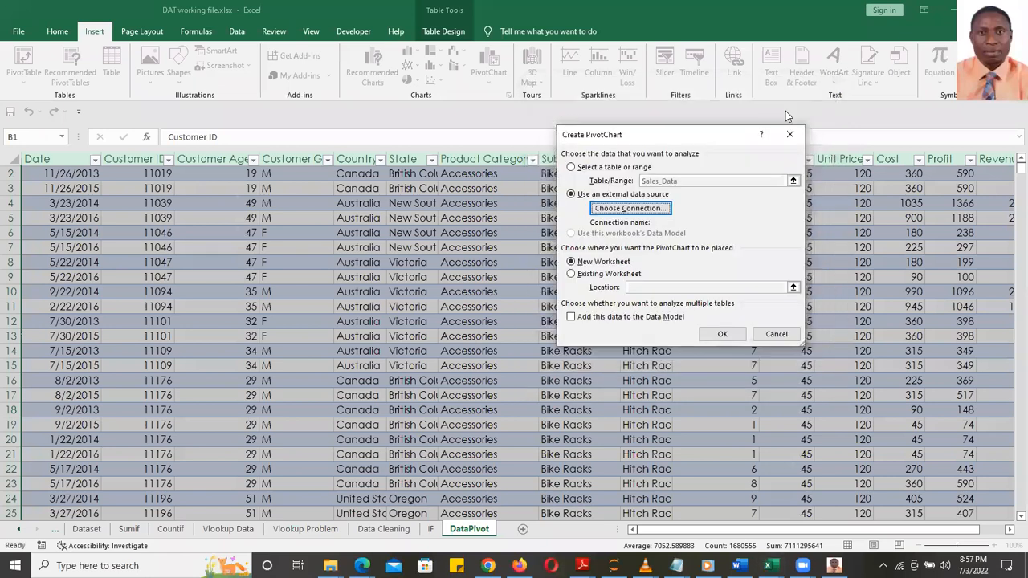
pyautogui.click(575, 168)
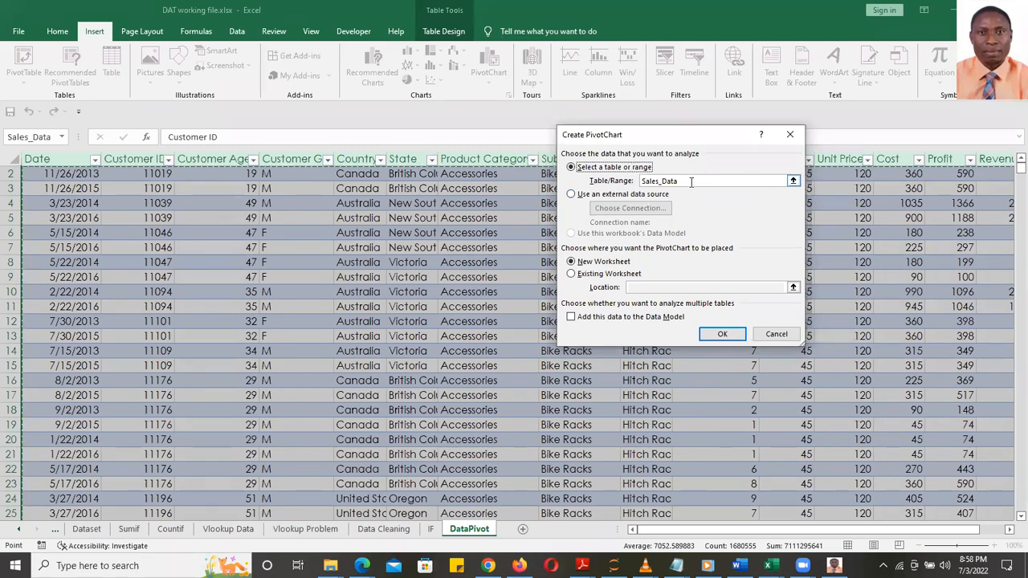
# - Choose an external data source, view the available workbook tables and connections, and leave without choosing one
pyautogui.click(571, 196)
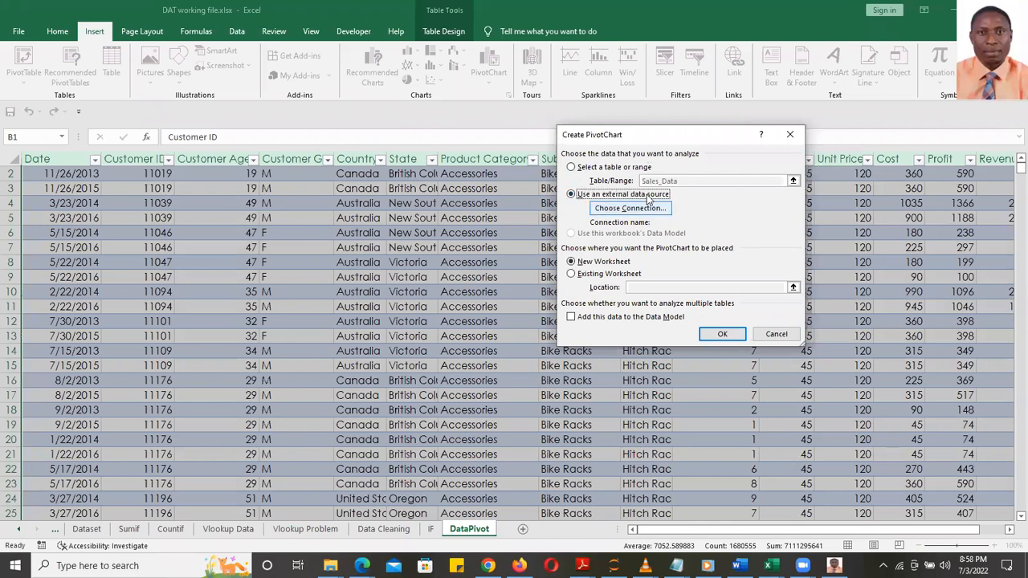
pyautogui.click(628, 210)
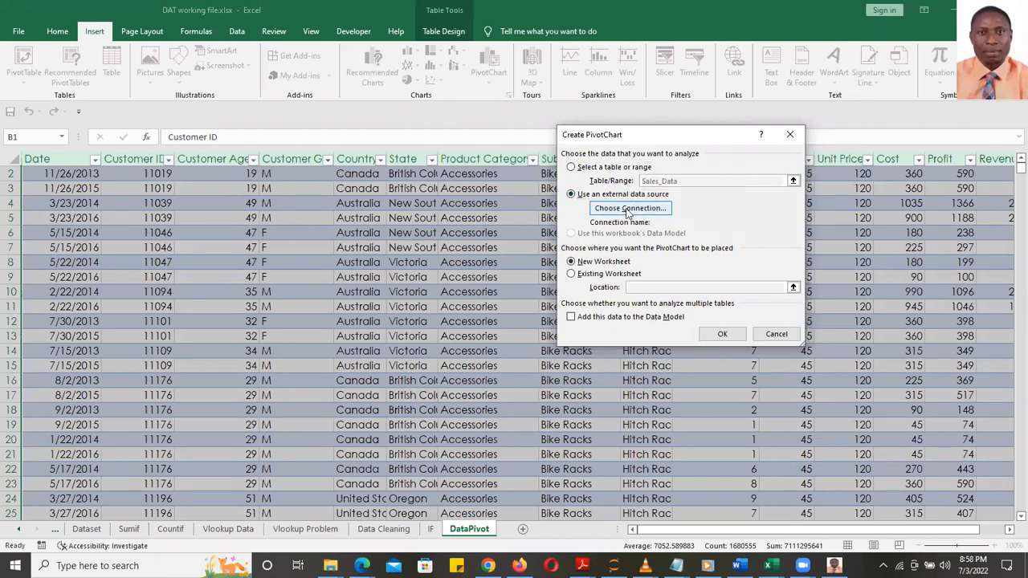
pyautogui.click(598, 131)
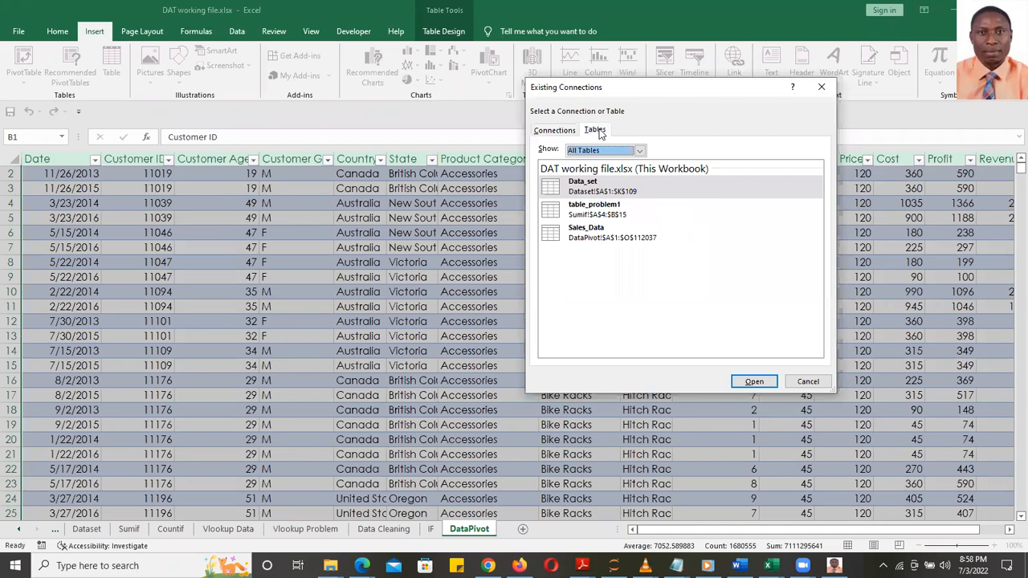
pyautogui.click(556, 133)
pyautogui.click(808, 381)
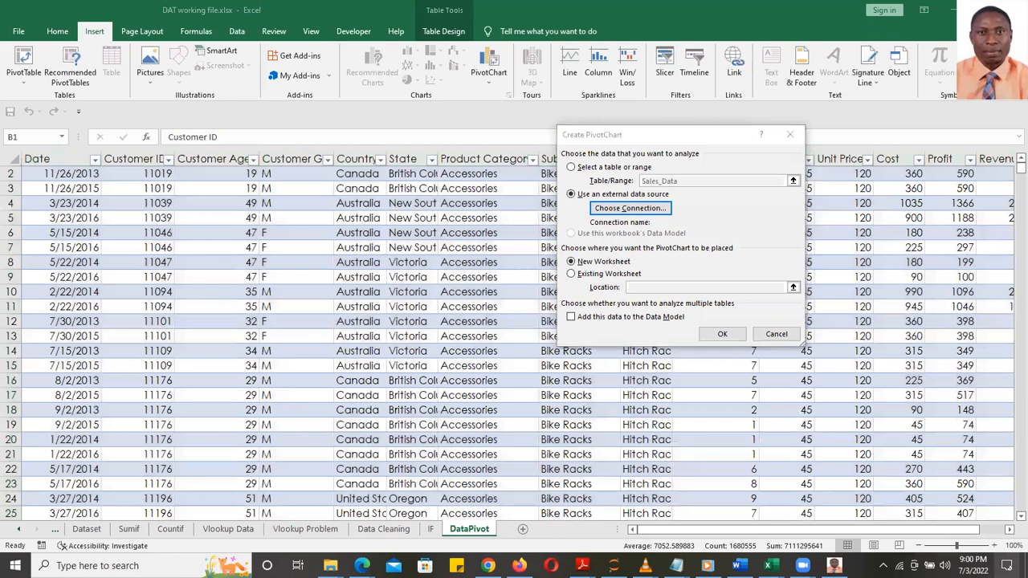
pyautogui.click(1007, 565)
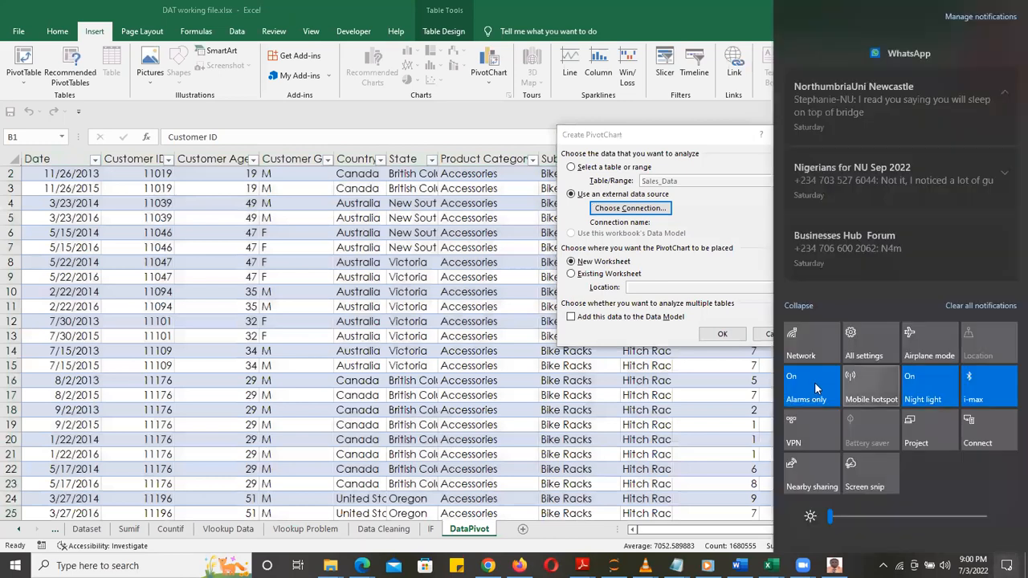
pyautogui.click(687, 265)
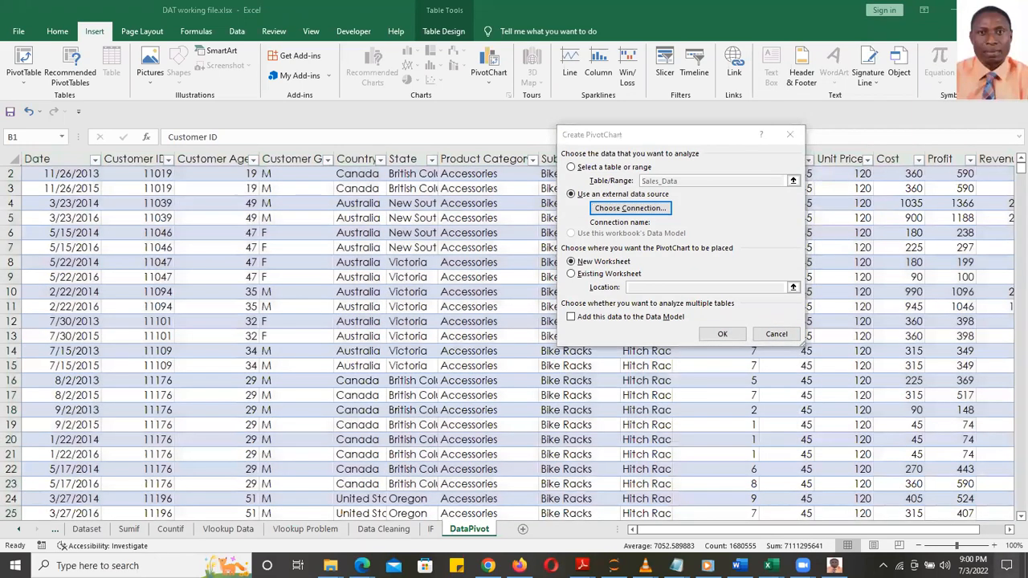
pyautogui.click(1007, 565)
pyautogui.click(919, 401)
pyautogui.click(723, 270)
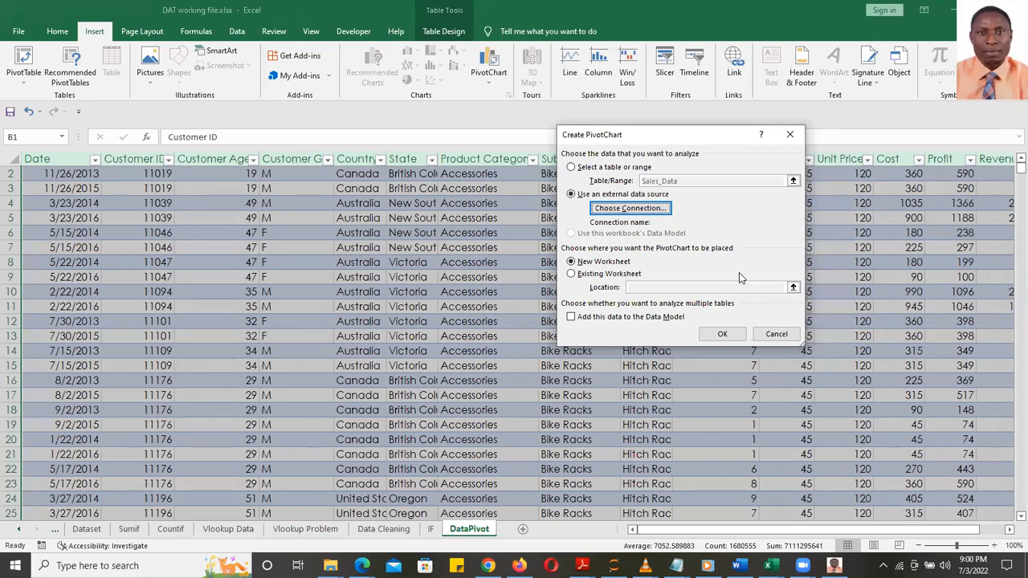
# - Place the PivotChart in the existing worksheet at cell Q2 of the DataPivot sheet
pyautogui.click(571, 275)
pyautogui.click(793, 286)
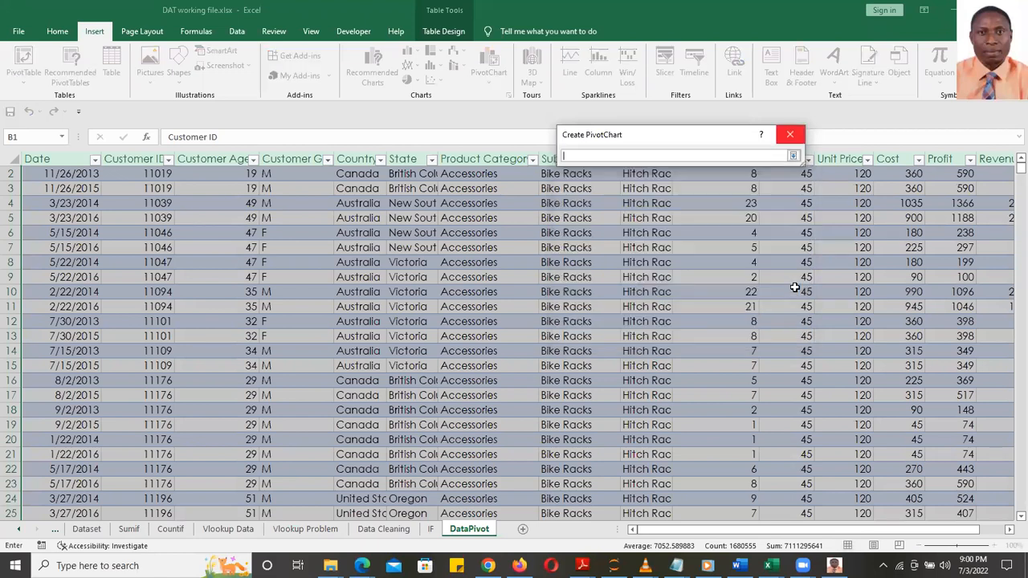
pyautogui.click(1009, 530)
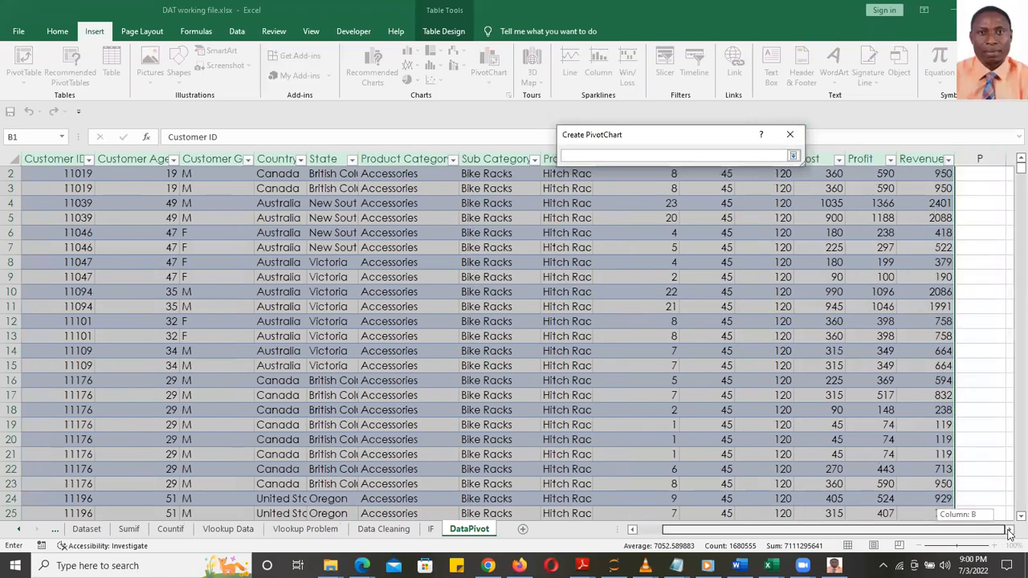
pyautogui.hscroll(3, 1008, 526)
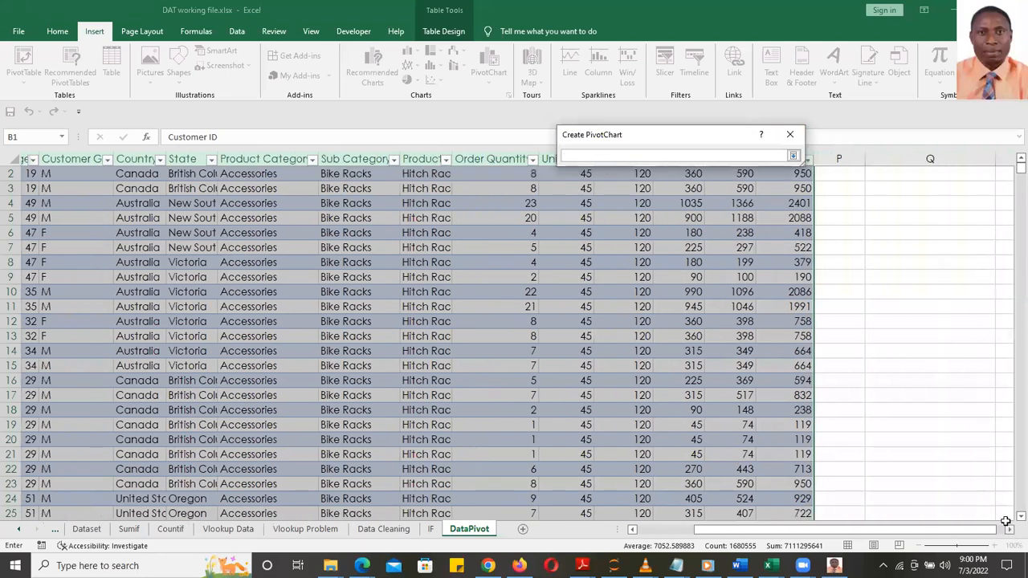
pyautogui.hscroll(2, 1006, 521)
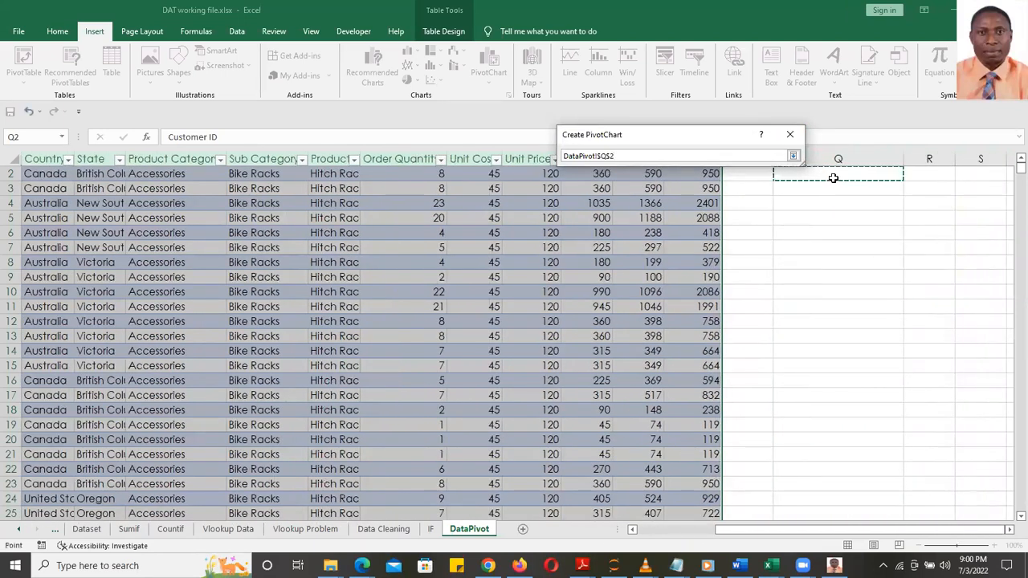
pyautogui.click(792, 156)
# - Create the PivotChart with its PivotTable on a new worksheet, using the Sales_Data table as the source
pyautogui.click(572, 262)
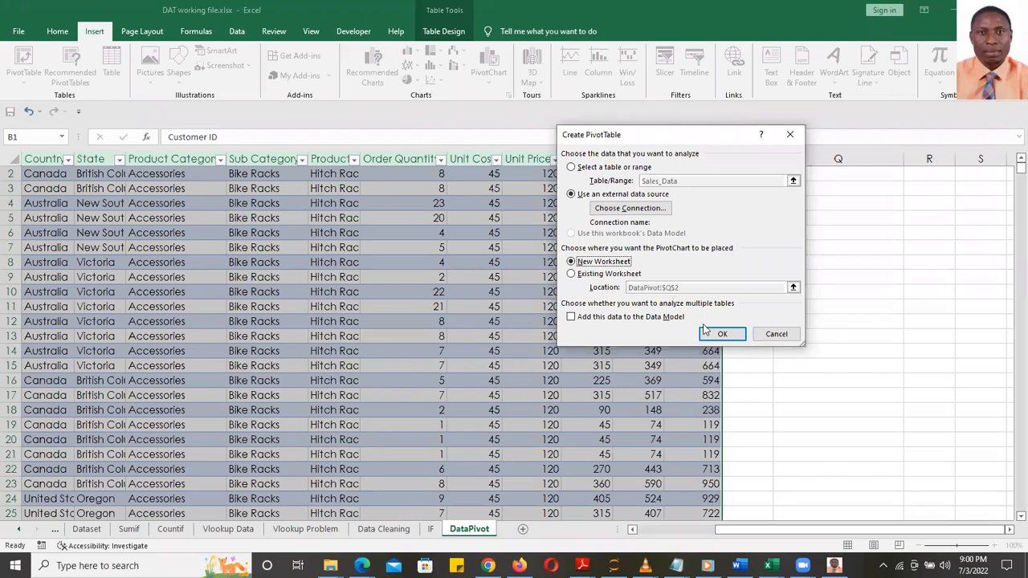
pyautogui.click(721, 336)
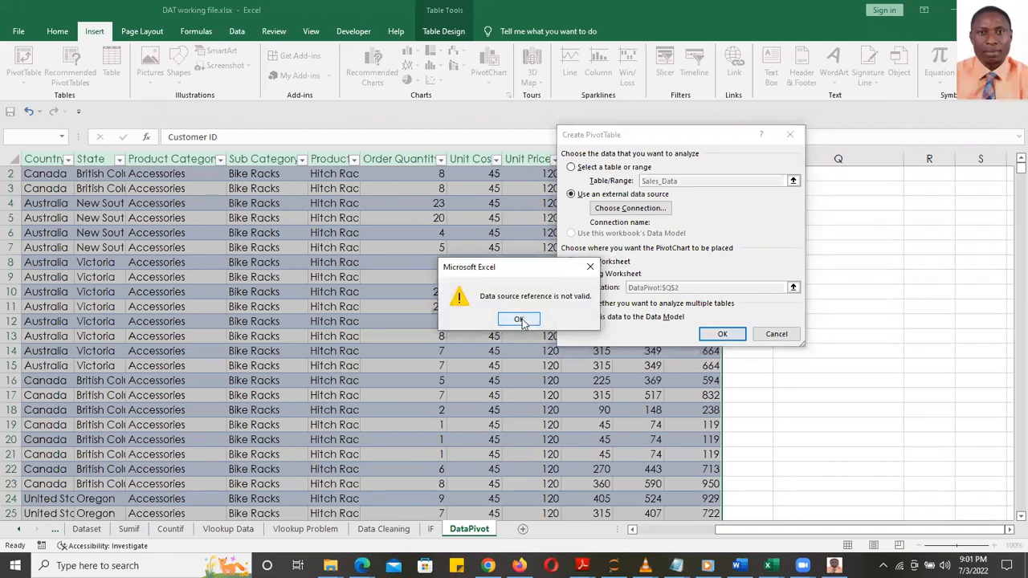
pyautogui.click(520, 319)
pyautogui.click(572, 167)
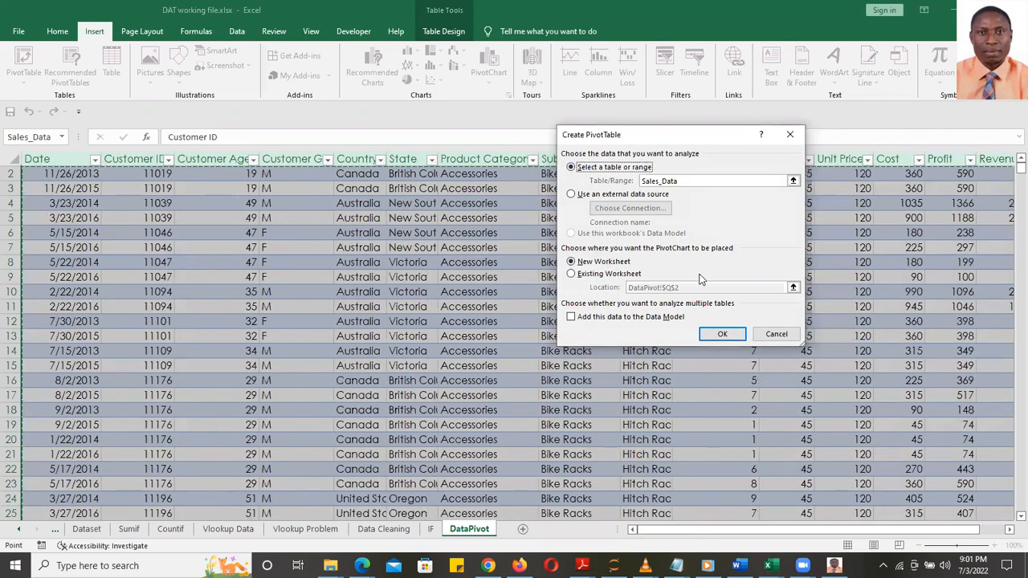
pyautogui.click(719, 335)
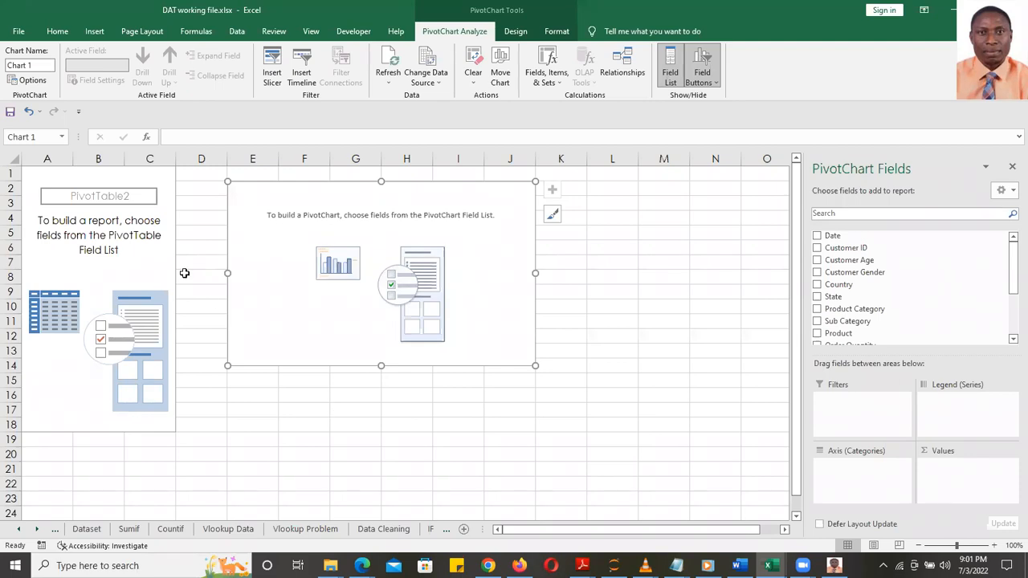
# - Select cells inside the empty PivotTable area and show the PivotTable's analysis options and its name for editing
pyautogui.click(147, 258)
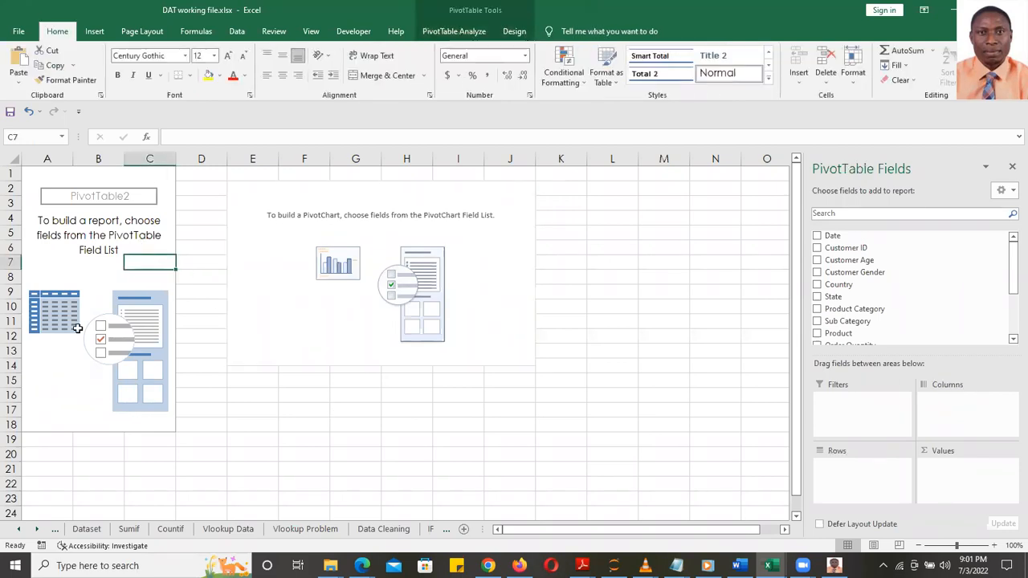
pyautogui.click(70, 398)
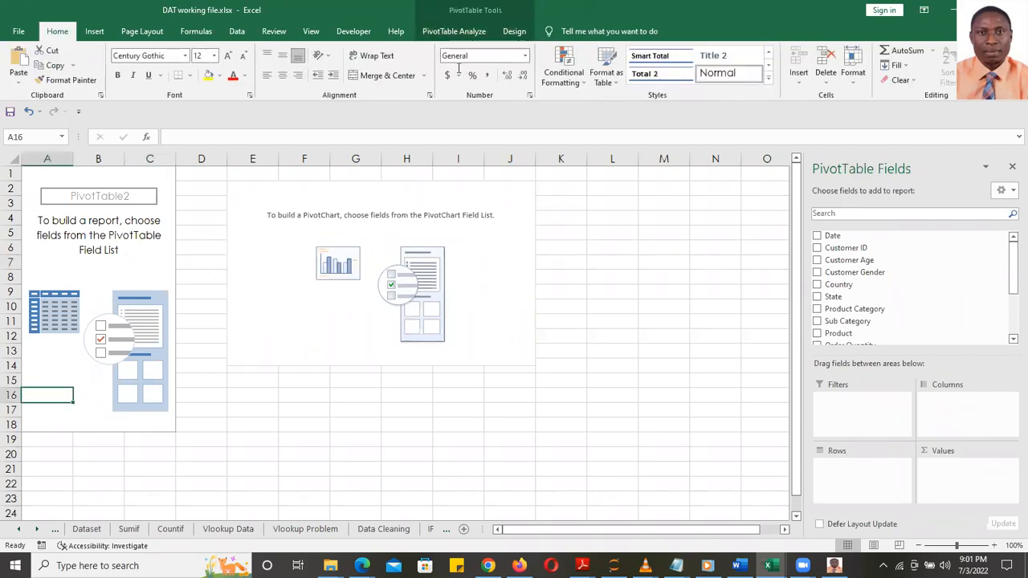
pyautogui.click(455, 36)
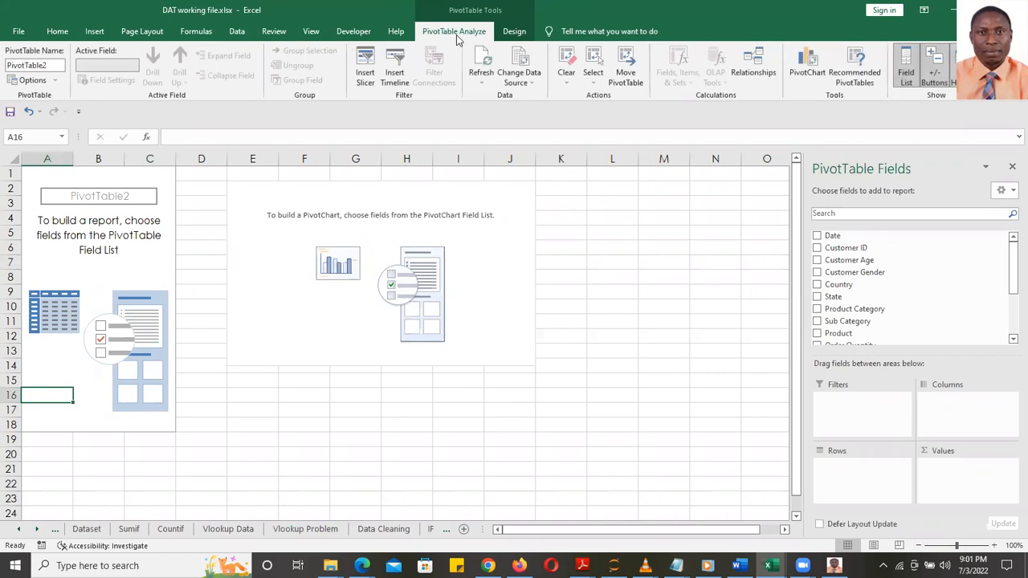
pyautogui.click(53, 65)
pyautogui.click(53, 65)
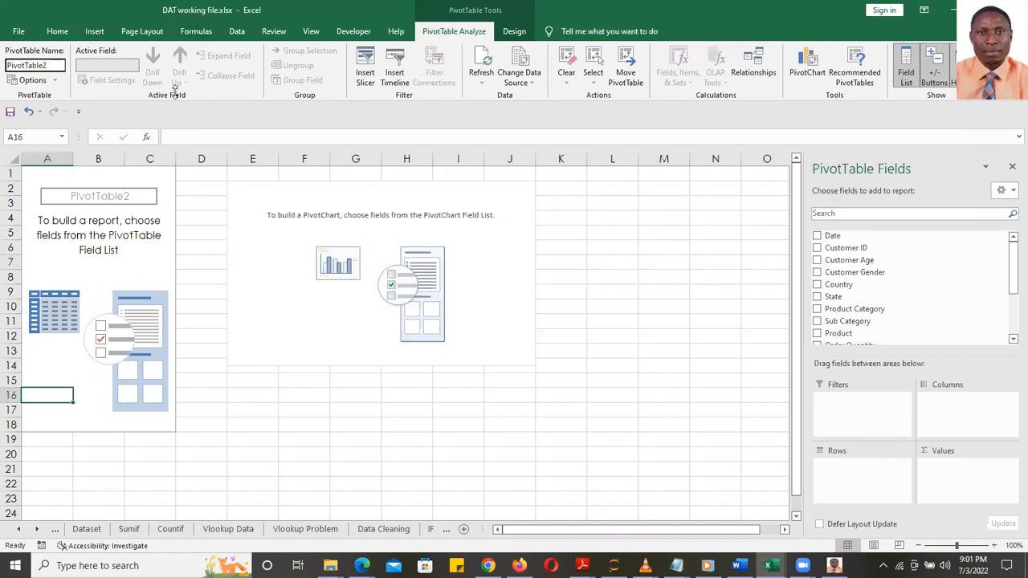
# - Compare the field lists of the empty PivotTable and the PivotChart, and what shows when neither is selected
pyautogui.click(544, 421)
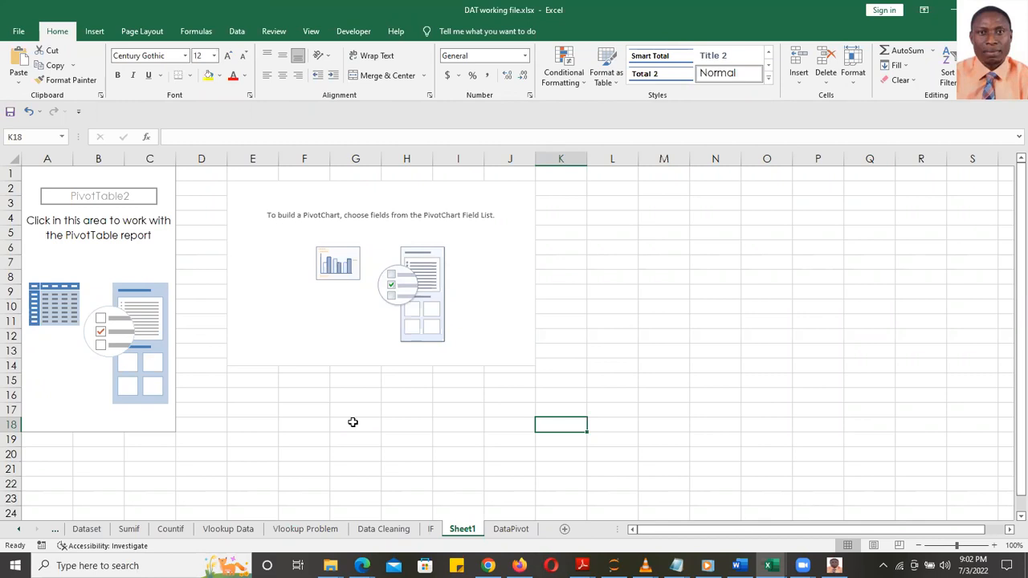
pyautogui.click(63, 383)
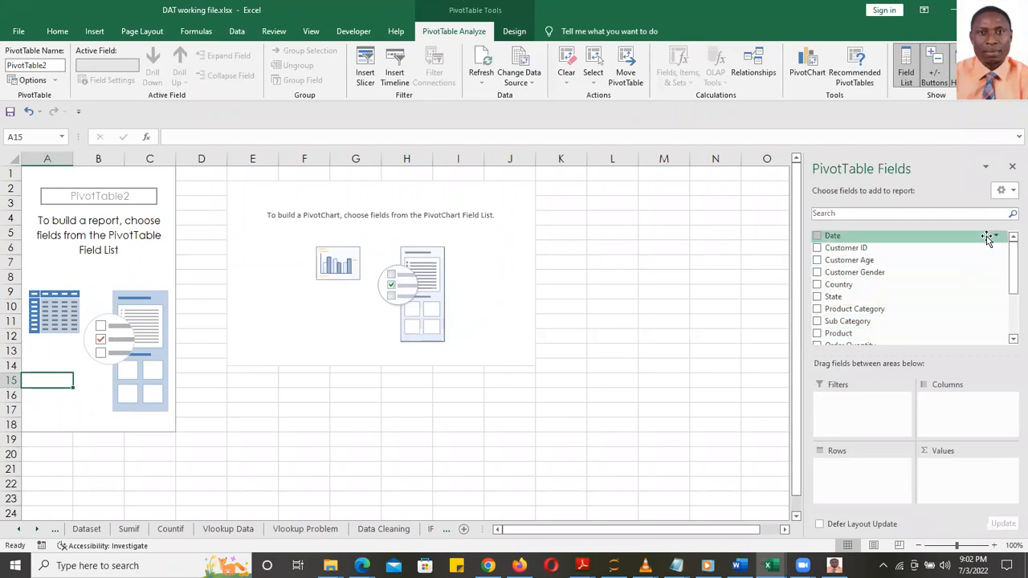
pyautogui.click(483, 259)
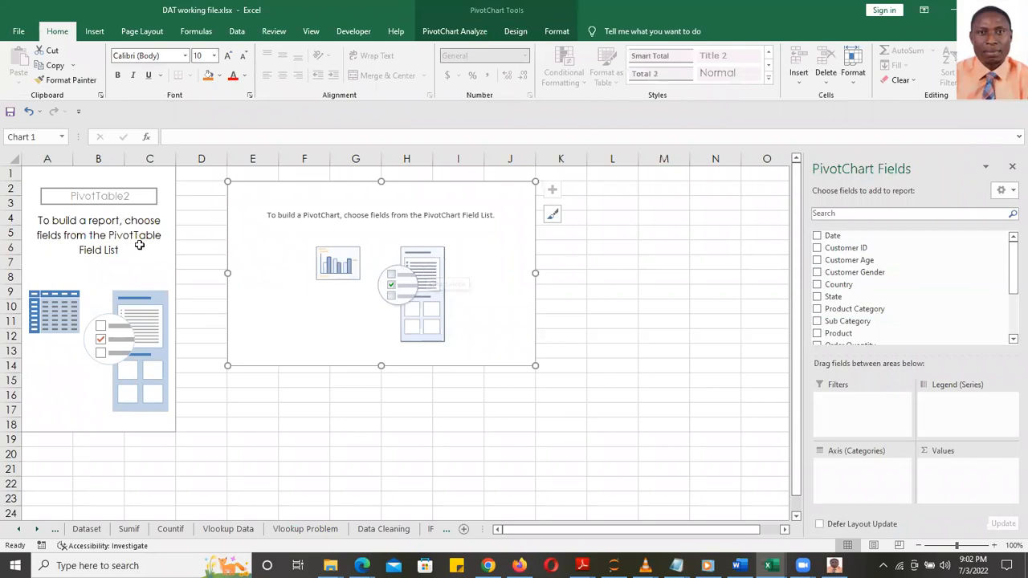
pyautogui.click(378, 437)
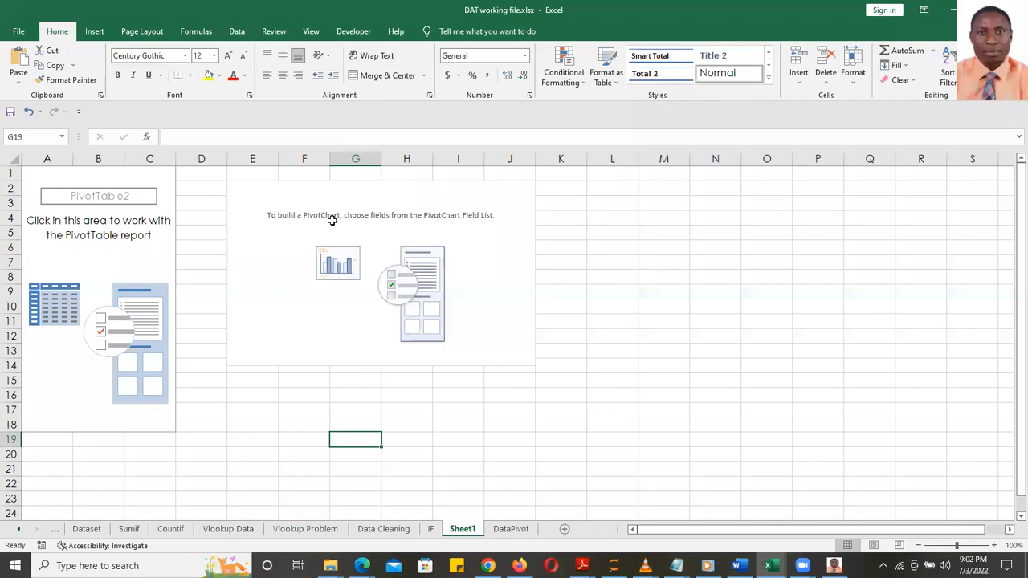
pyautogui.click(50, 376)
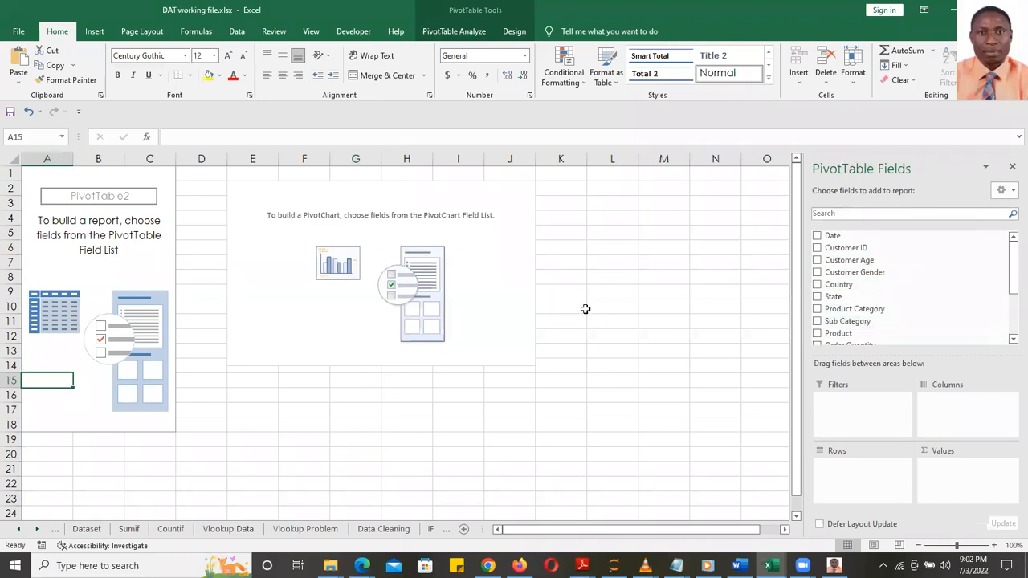
# - Close the PivotTable field list and alternate between the PivotChart and the PivotTable, ending in PivotTable cell A15
pyautogui.click(1011, 169)
pyautogui.click(489, 301)
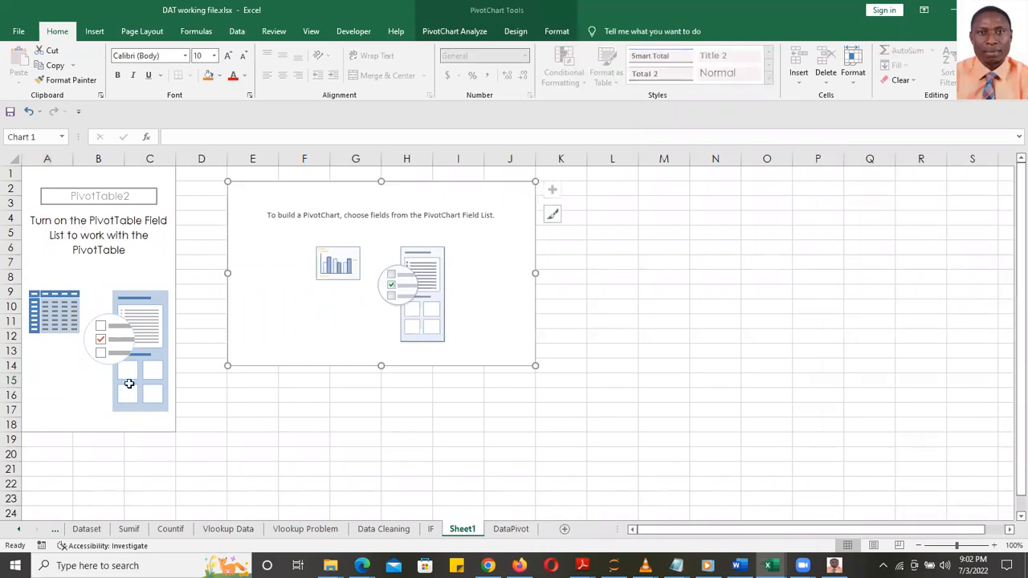
pyautogui.click(62, 382)
pyautogui.click(474, 323)
pyautogui.click(63, 383)
pyautogui.click(470, 327)
pyautogui.click(68, 379)
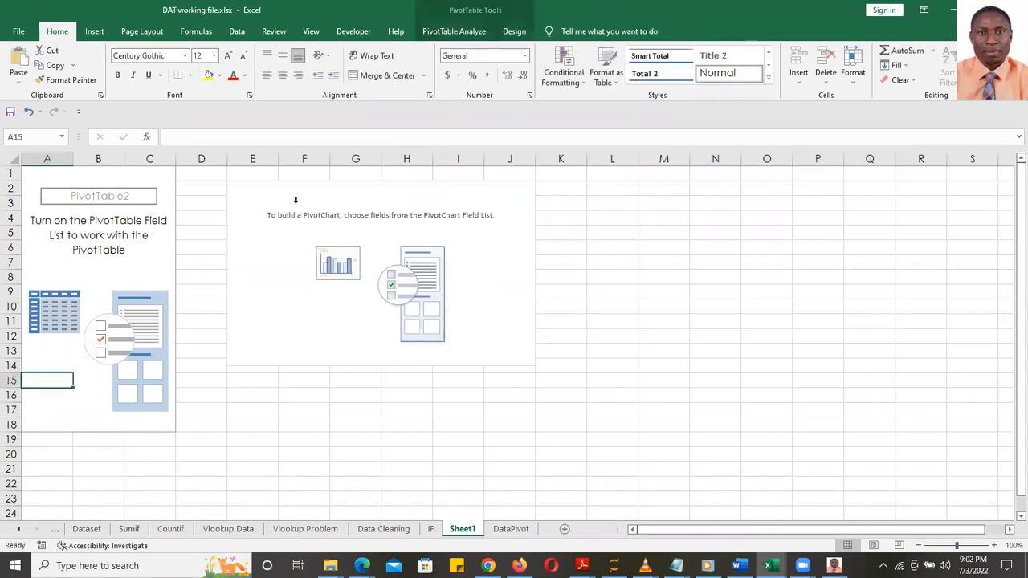
# - Turn the PivotTable's field list back on with the workbook window temporarily reduced, maximize the window, and close the list again
pyautogui.click(454, 32)
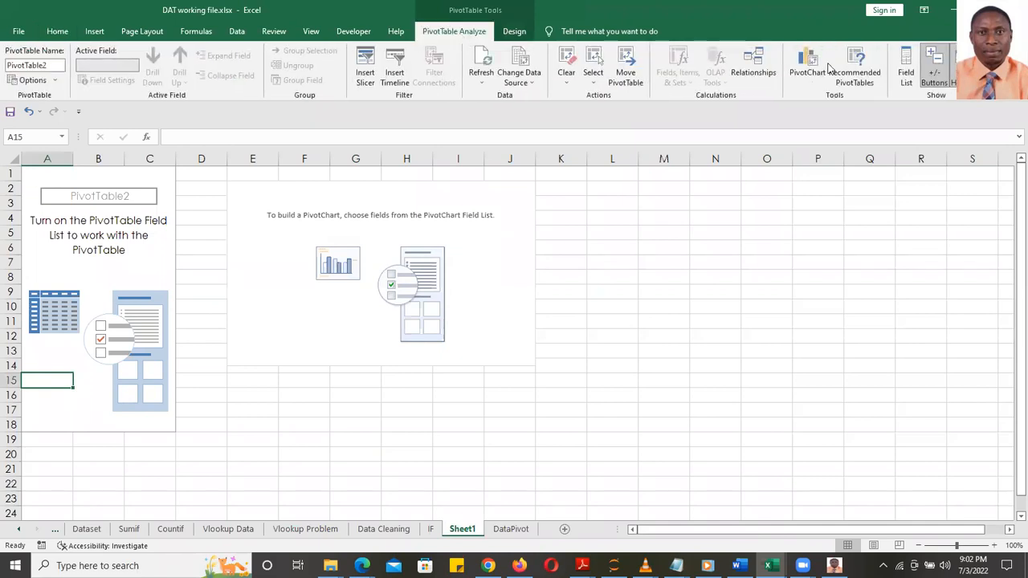
pyautogui.moveTo(912, 30); pyautogui.dragTo(821, 47)
pyautogui.click(837, 90)
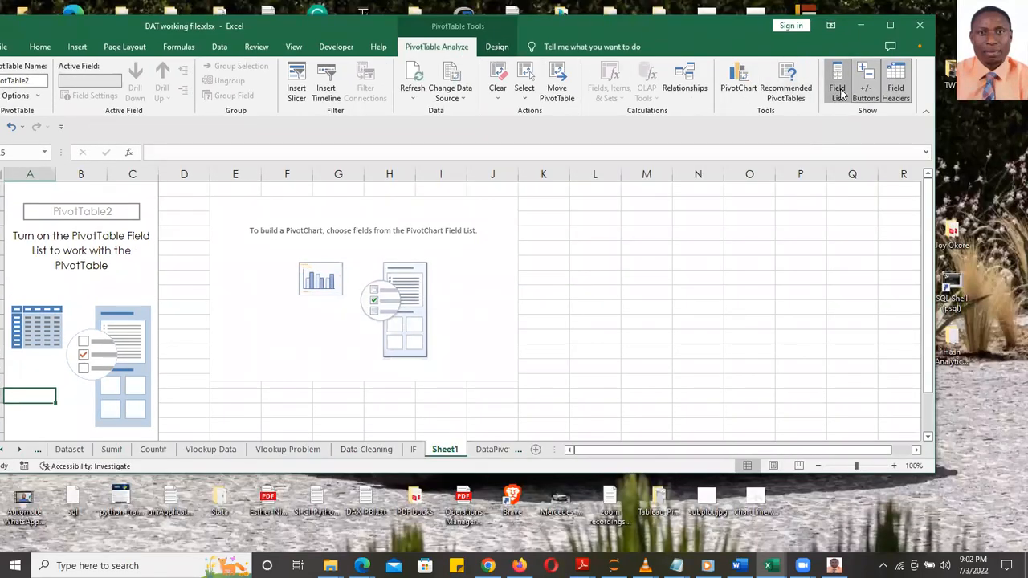
pyautogui.click(892, 26)
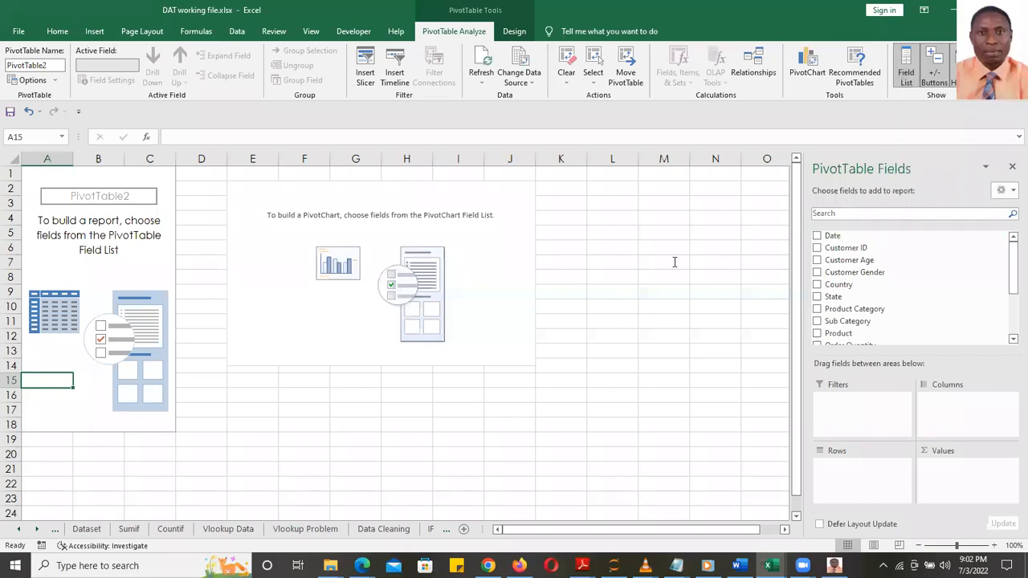
pyautogui.click(1010, 169)
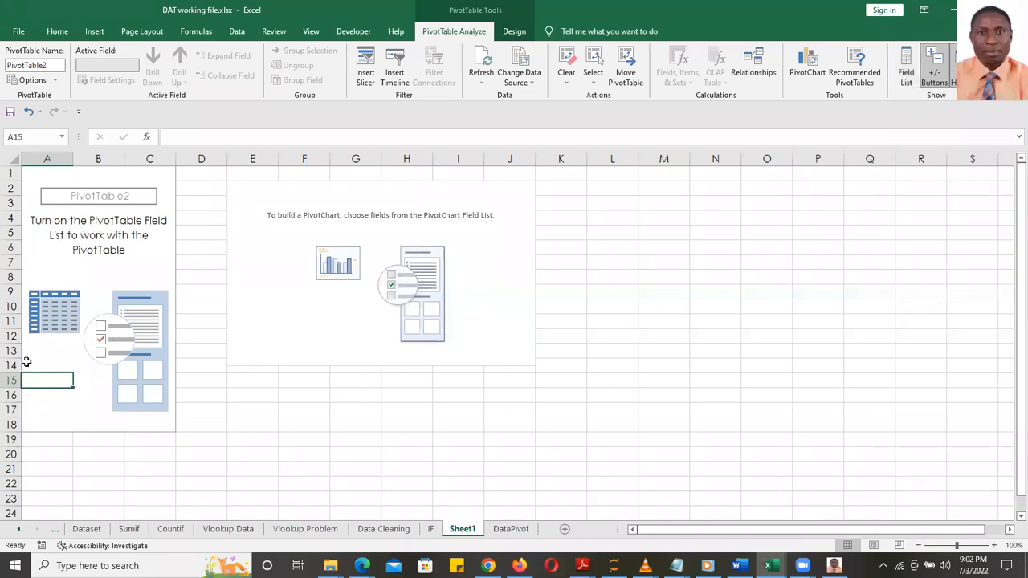
# - Alternate between the PivotTable area and the PivotChart to compare their contextual tools with the field list closed, ending in cell A17
pyautogui.click(80, 410)
pyautogui.click(268, 321)
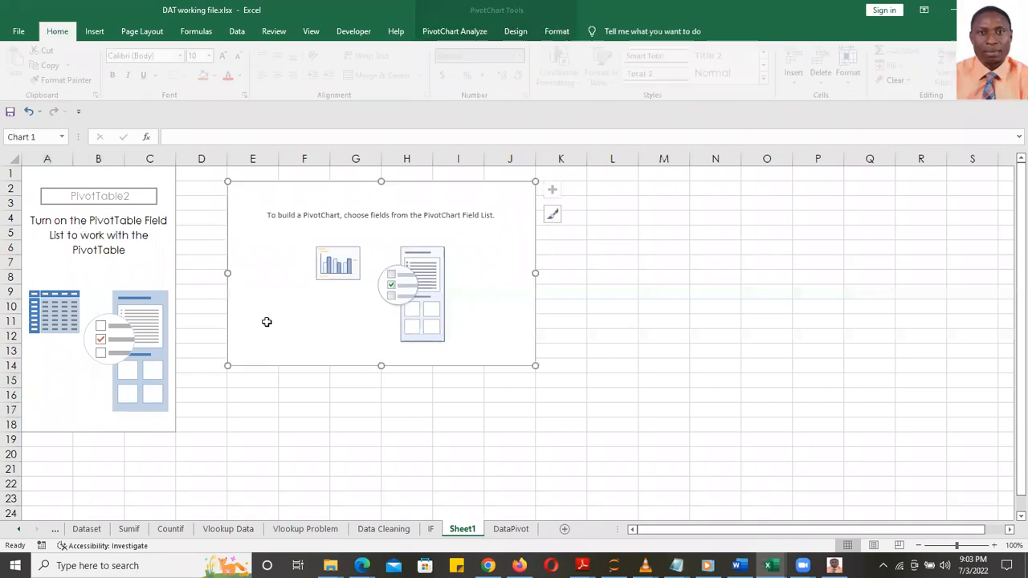
pyautogui.click(65, 411)
pyautogui.click(289, 326)
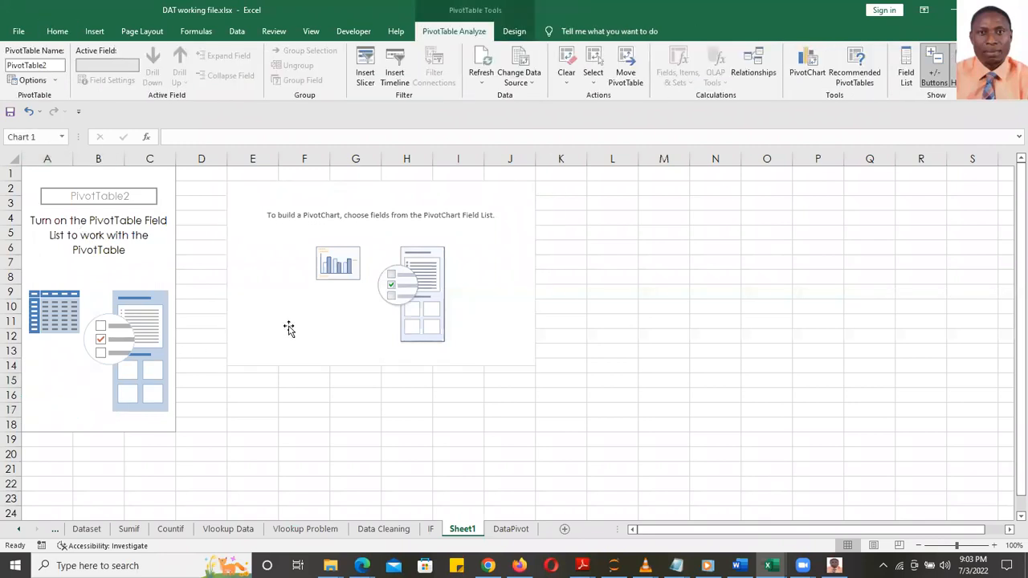
pyautogui.click(62, 396)
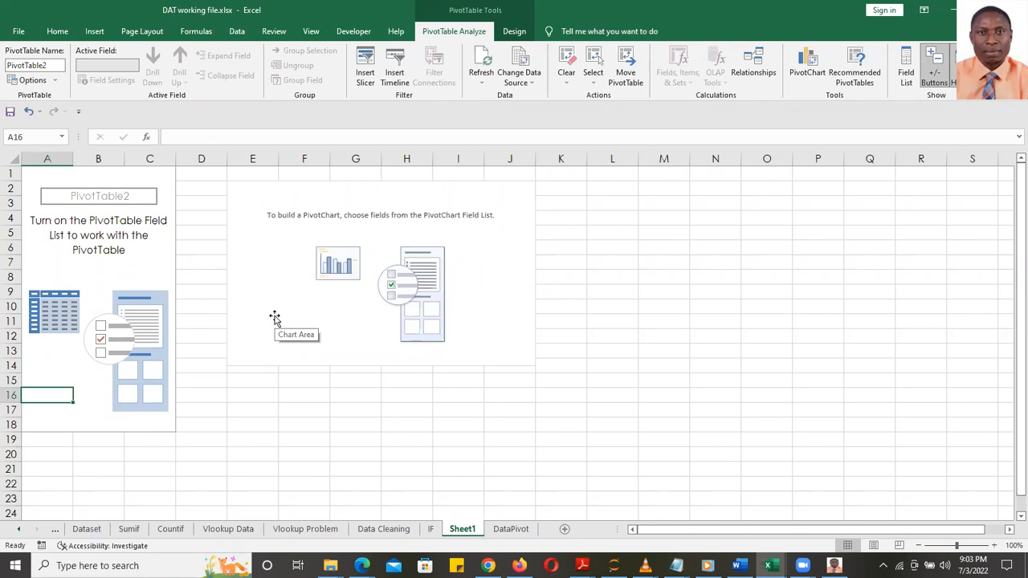
pyautogui.click(274, 315)
pyautogui.click(70, 396)
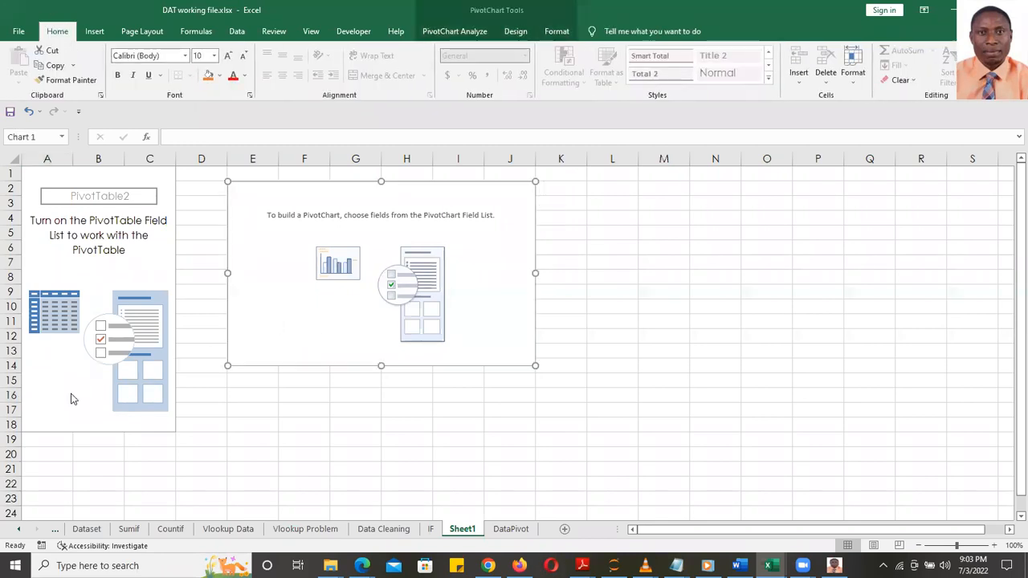
pyautogui.click(271, 343)
pyautogui.click(71, 396)
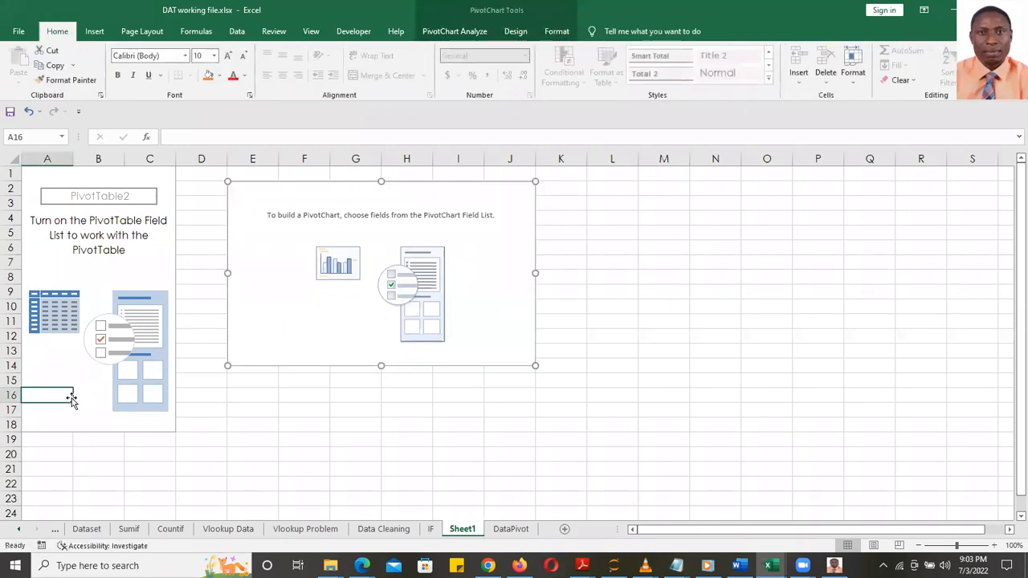
pyautogui.click(265, 361)
pyautogui.click(62, 411)
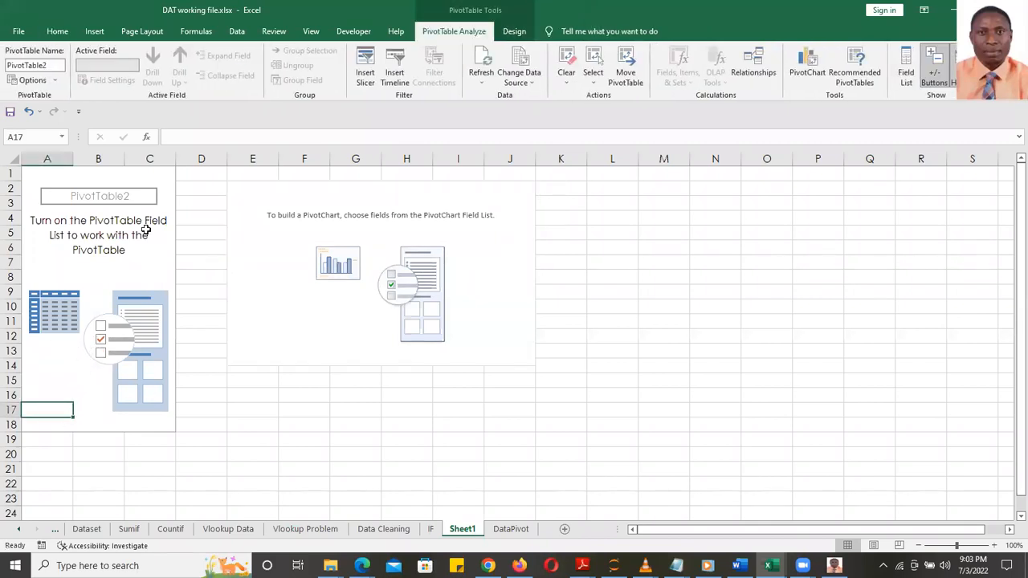
# - Show the PivotTable field list again and make its pane narrower
pyautogui.click(906, 72)
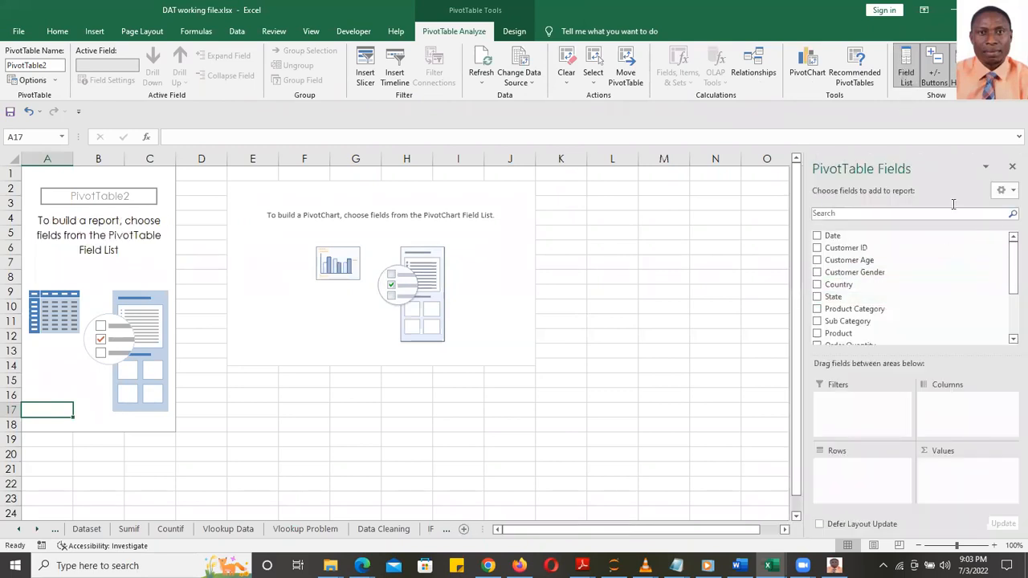
pyautogui.moveTo(805, 279); pyautogui.dragTo(859, 281)
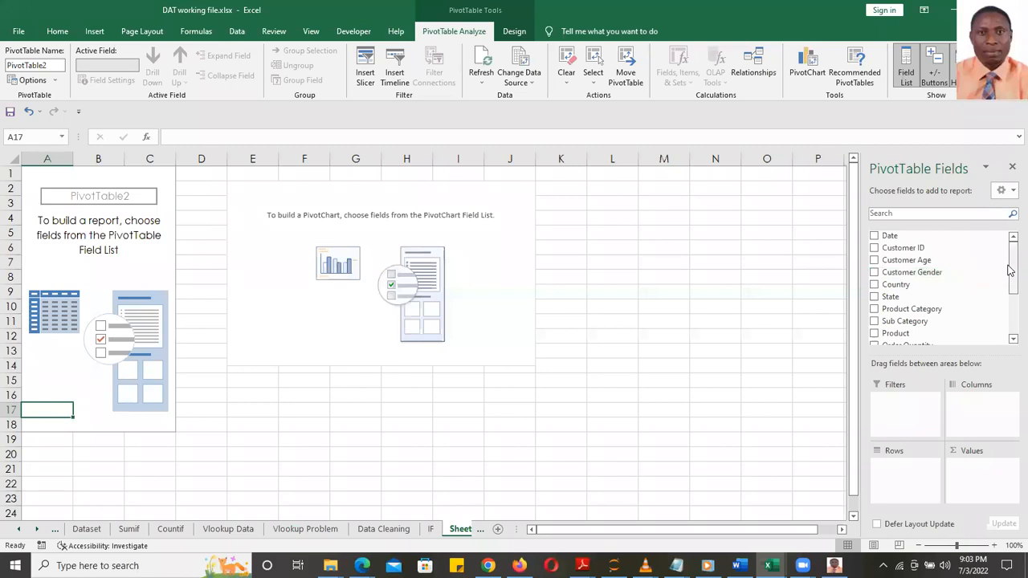
pyautogui.moveTo(1010, 272); pyautogui.dragTo(1010, 236)
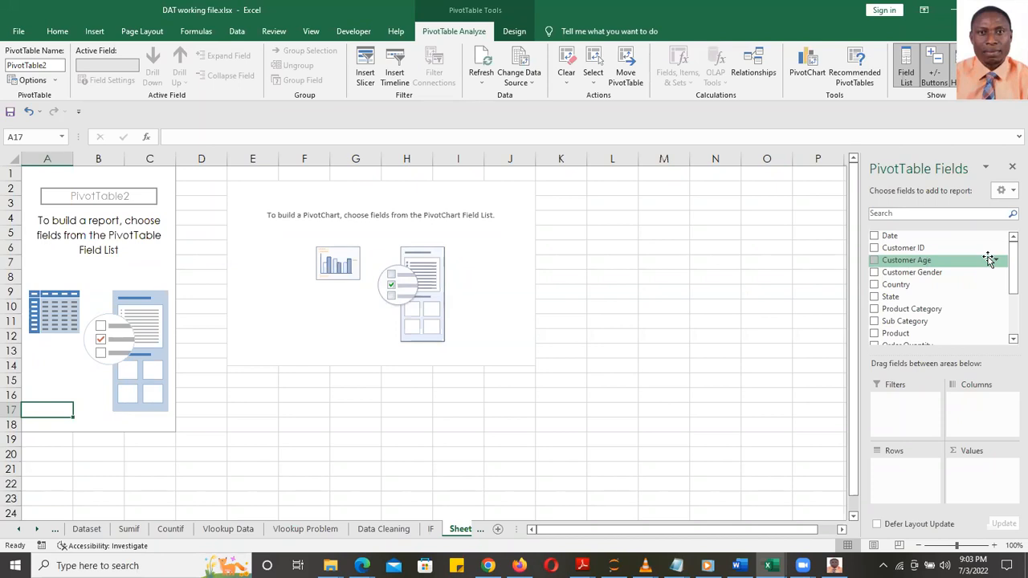
# - Examine the column headers of the source table on the DataPivot sheet, including Customer Gender and the whole header row
pyautogui.moveTo(479, 535); pyautogui.dragTo(458, 530)
pyautogui.click(458, 530)
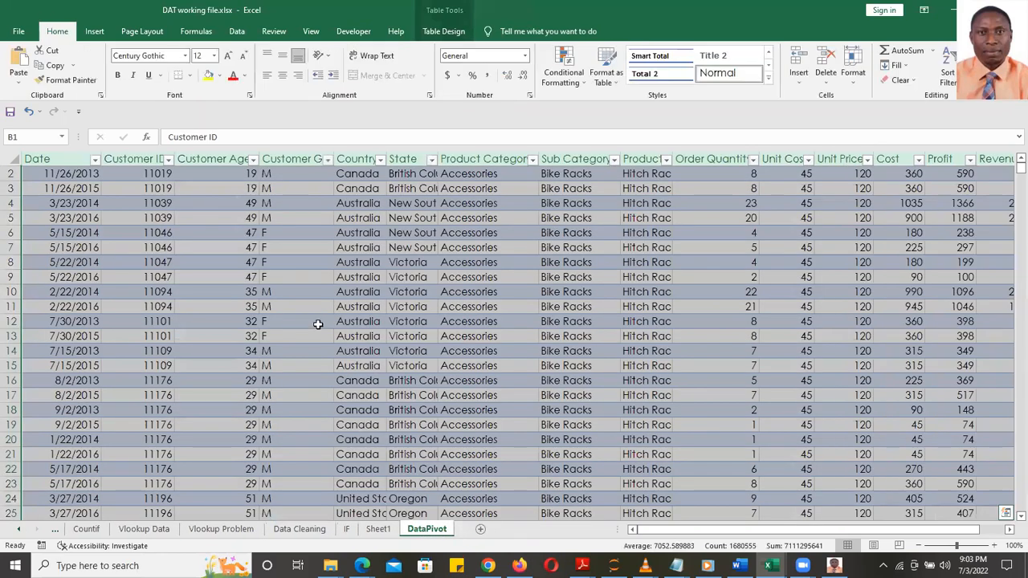
pyautogui.click(318, 323)
pyautogui.scroll(1, 318, 324)
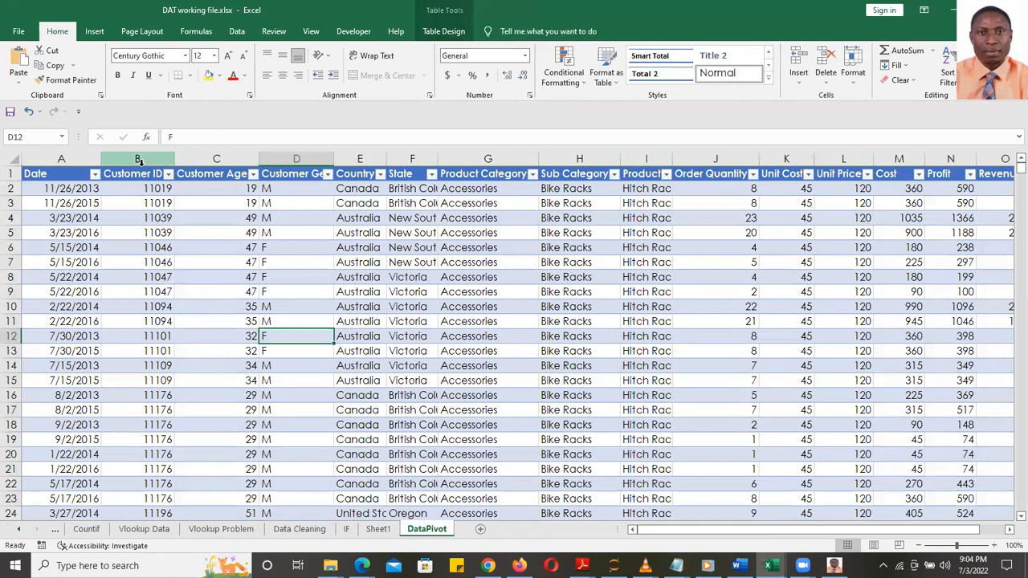
pyautogui.click(292, 175)
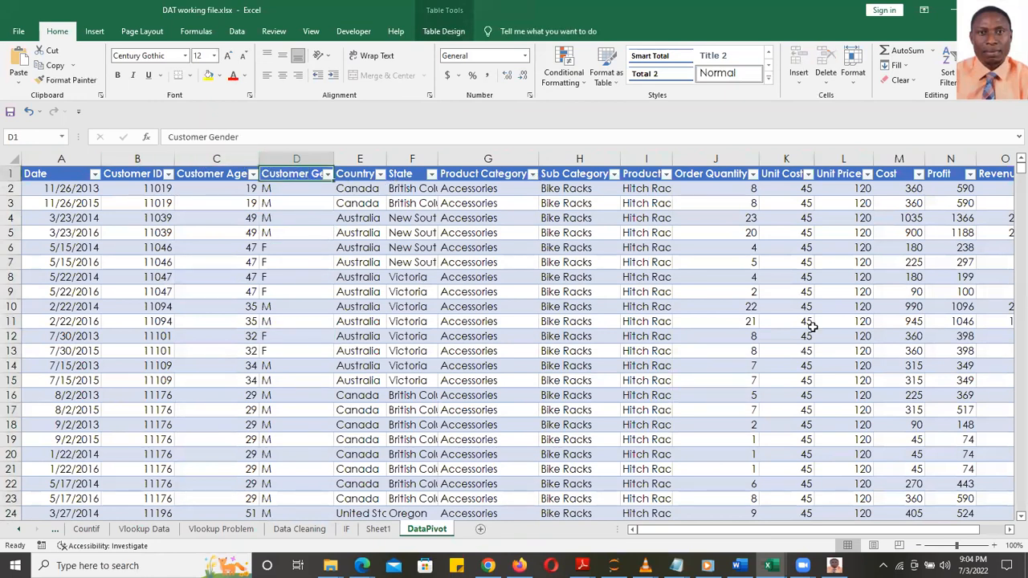
pyautogui.moveTo(946, 531); pyautogui.dragTo(893, 536)
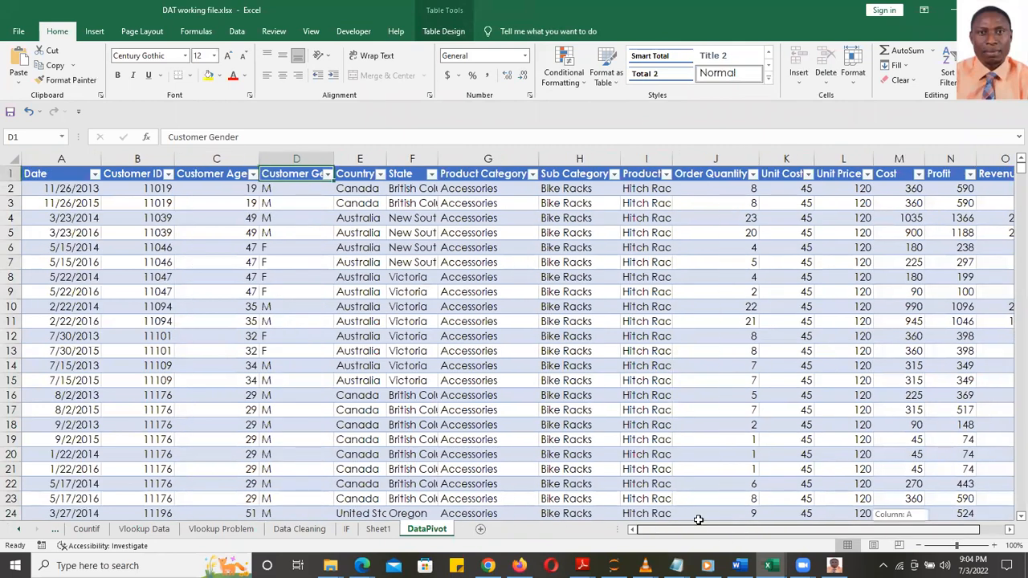
pyautogui.click(10, 174)
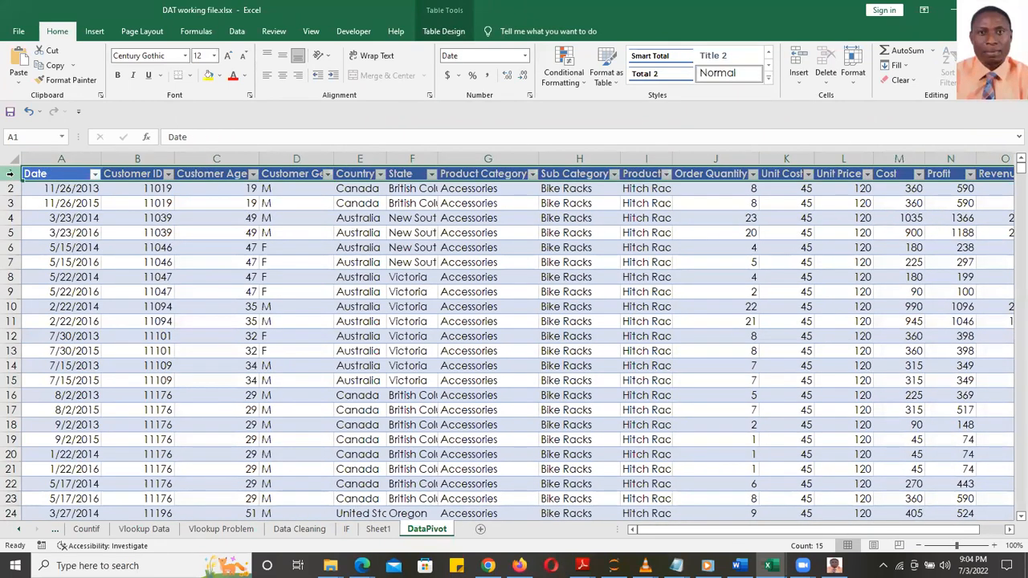
# - Return to Sheet1 and read through the whole PivotTable field list, from Date to Revenue and back
pyautogui.click(377, 532)
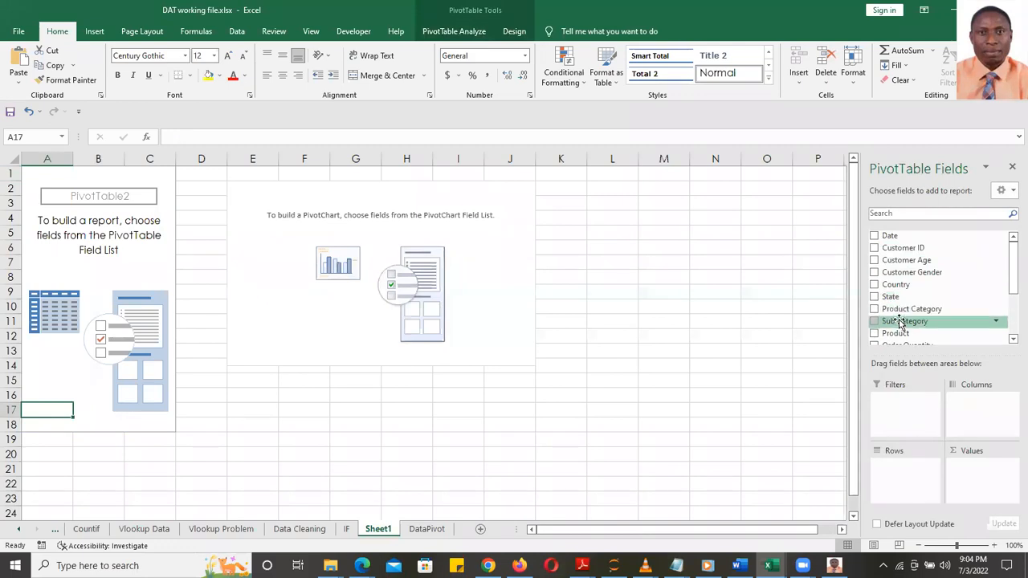
pyautogui.click(1012, 339)
pyautogui.click(1011, 340)
pyautogui.click(1011, 340)
pyautogui.click(1011, 339)
pyautogui.click(1011, 340)
pyautogui.click(1010, 340)
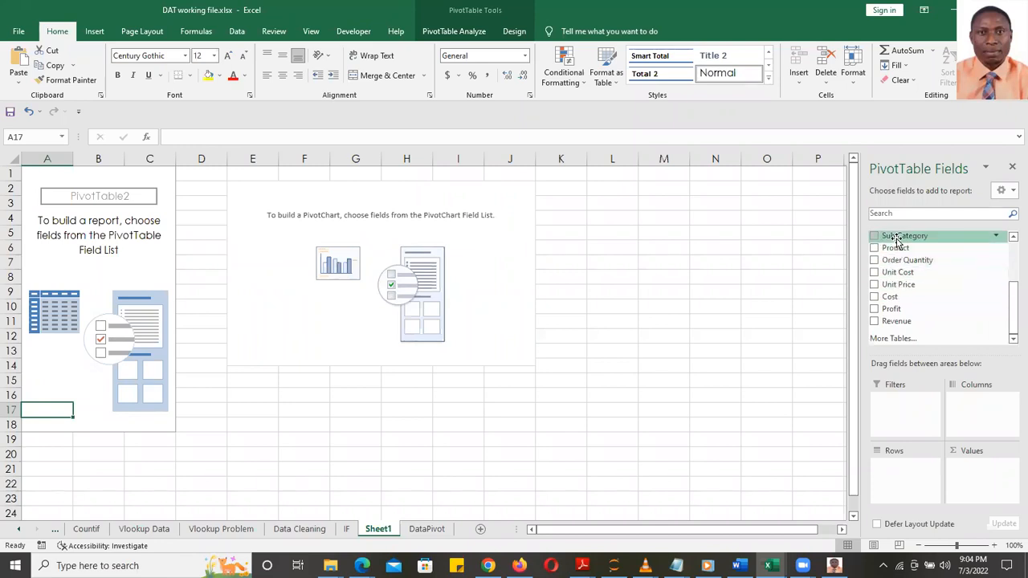
pyautogui.click(1012, 236)
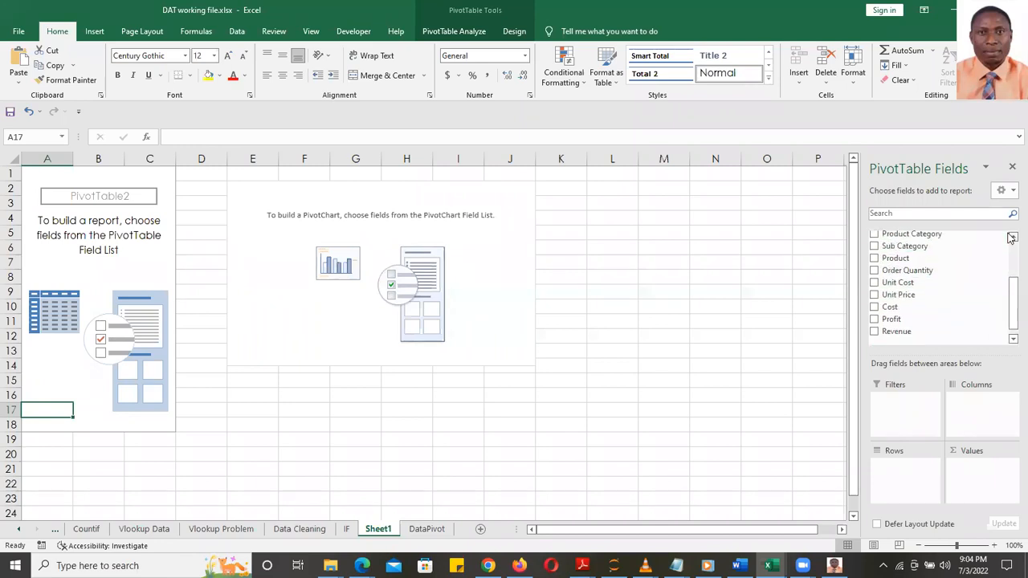
pyautogui.click(1012, 237)
pyautogui.click(1013, 237)
pyautogui.click(1012, 237)
pyautogui.click(1012, 237)
pyautogui.click(1013, 236)
pyautogui.click(1012, 237)
pyautogui.click(1012, 237)
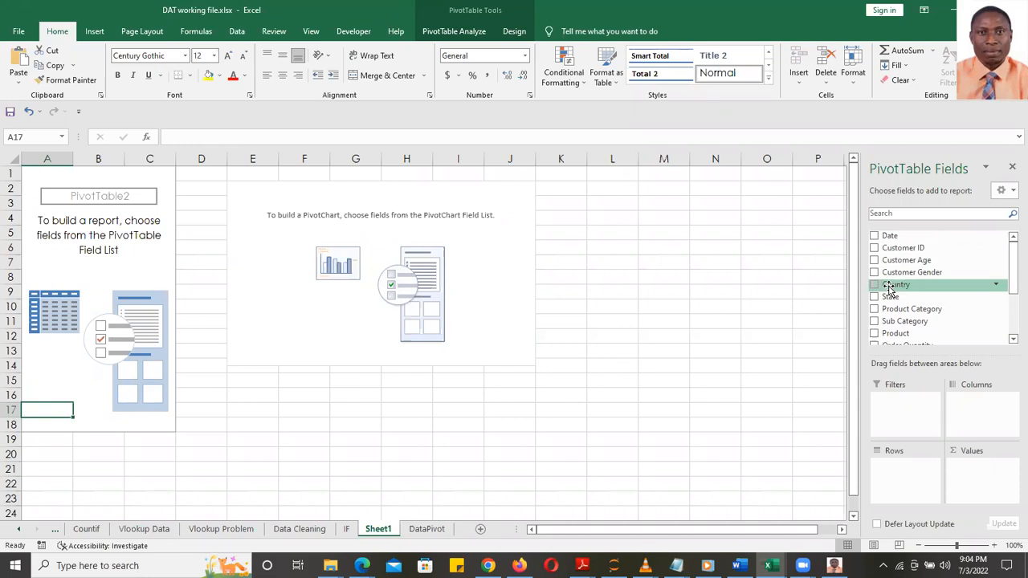
# - Add Product to the PivotTable's rows, and Revenue and Profit to its values as sums
pyautogui.moveTo(1010, 257)
pyautogui.mouseDown()
pyautogui.moveTo(1010, 301)
pyautogui.moveTo(1010, 249)
pyautogui.mouseUp()
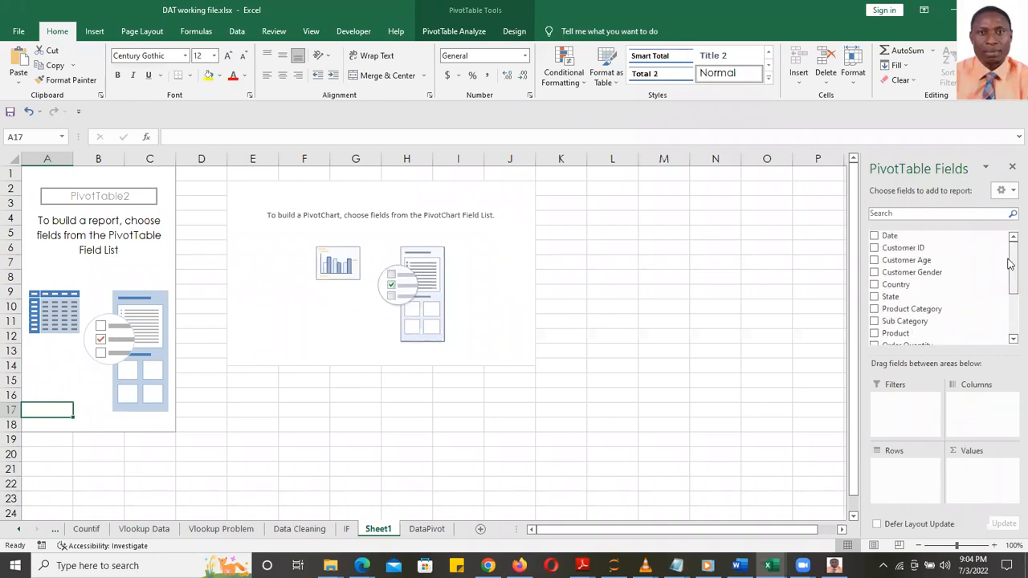
pyautogui.moveTo(1010, 263); pyautogui.dragTo(1007, 286)
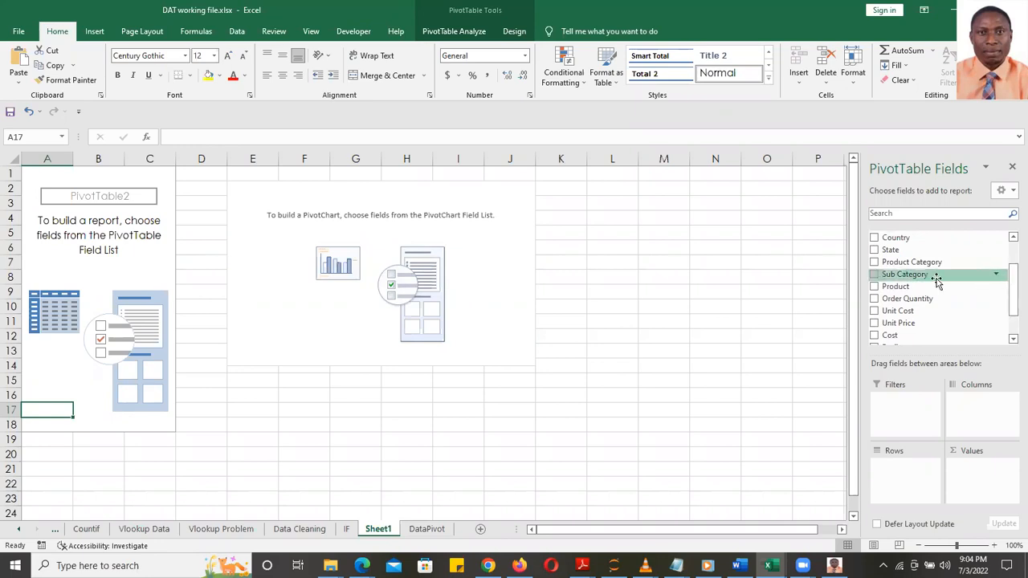
pyautogui.click(875, 288)
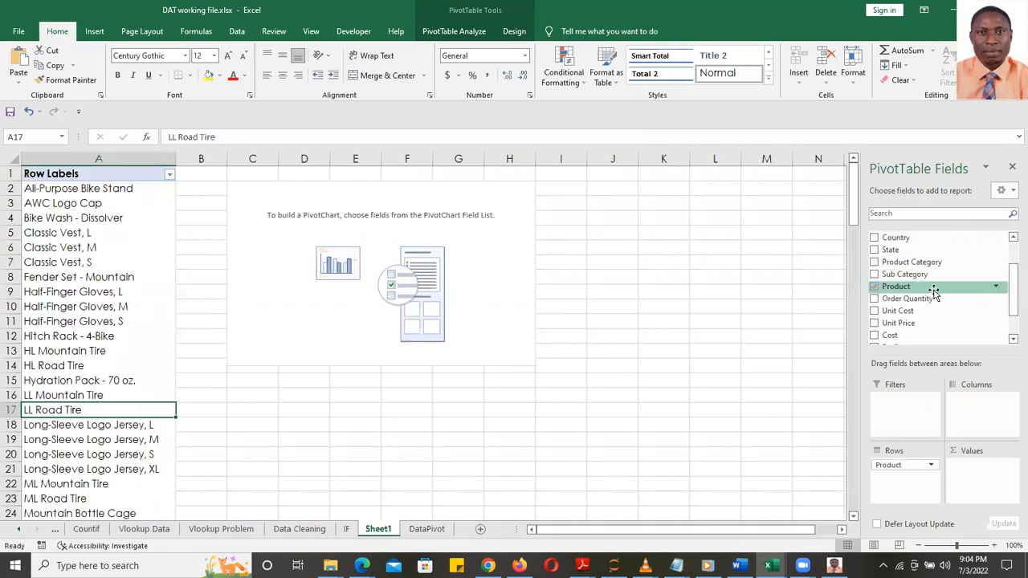
pyautogui.moveTo(1010, 290); pyautogui.dragTo(1011, 296)
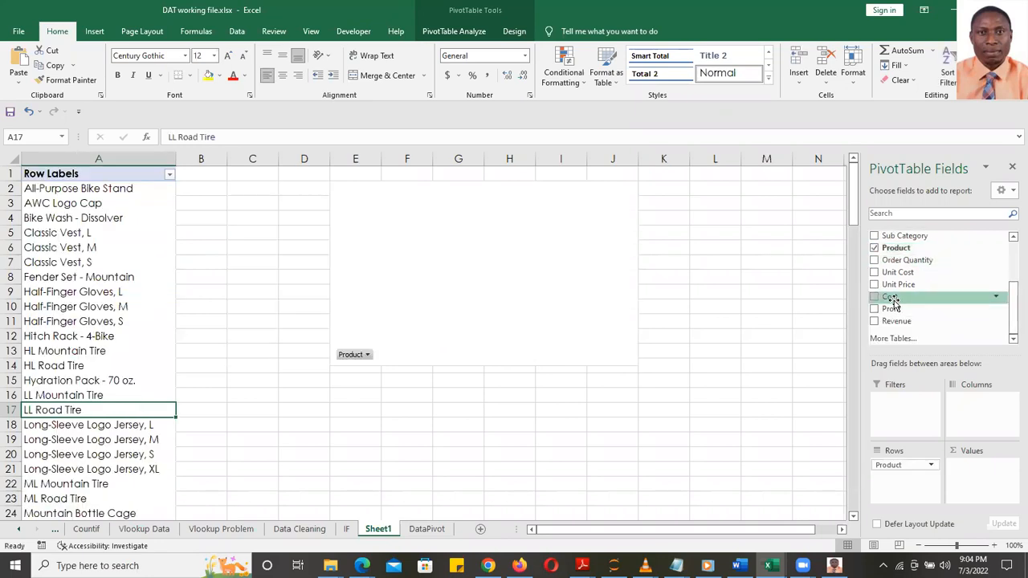
pyautogui.click(875, 319)
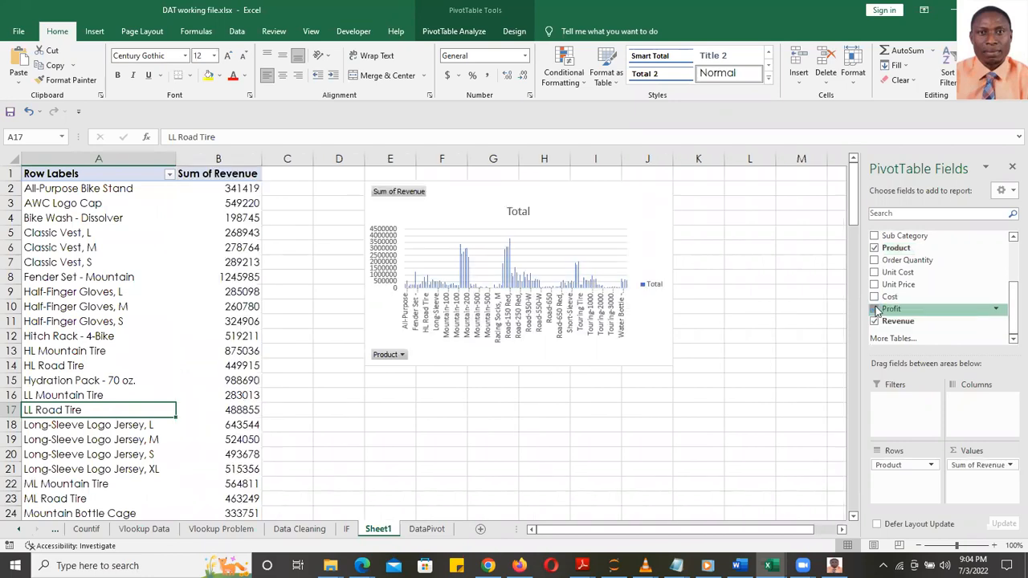
pyautogui.click(874, 308)
# - Move the PivotChart clear of the PivotTable and enlarge it to span about columns E to L and rows 2 to 17
pyautogui.moveTo(570, 197); pyautogui.dragTo(647, 201)
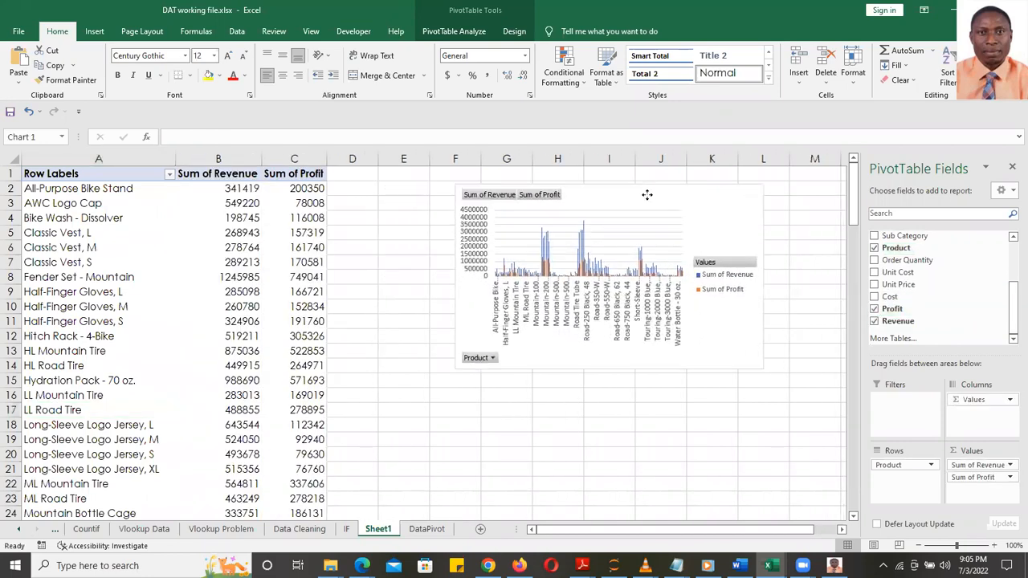
pyautogui.moveTo(763, 369); pyautogui.dragTo(797, 390)
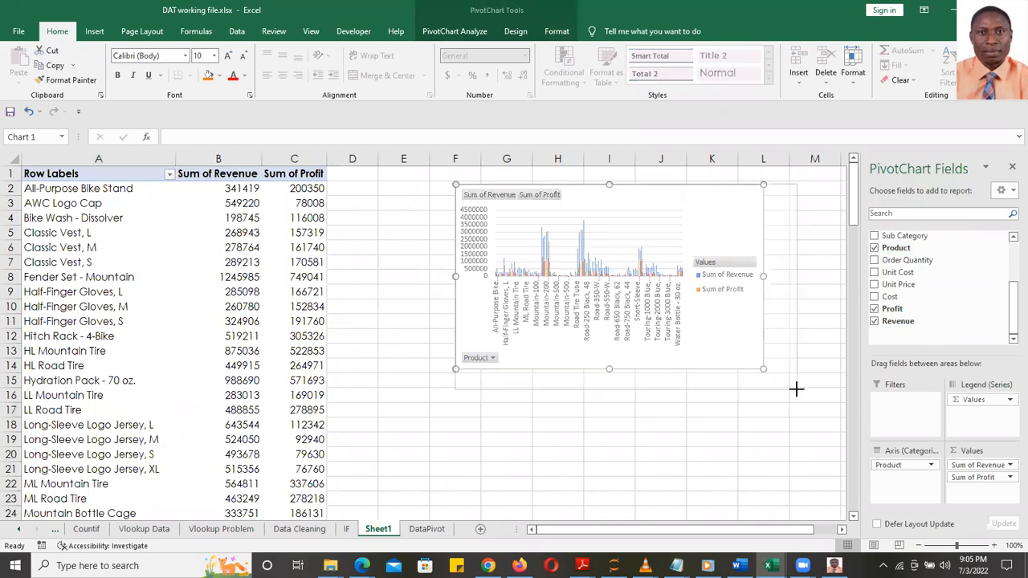
pyautogui.moveTo(455, 391); pyautogui.dragTo(418, 412)
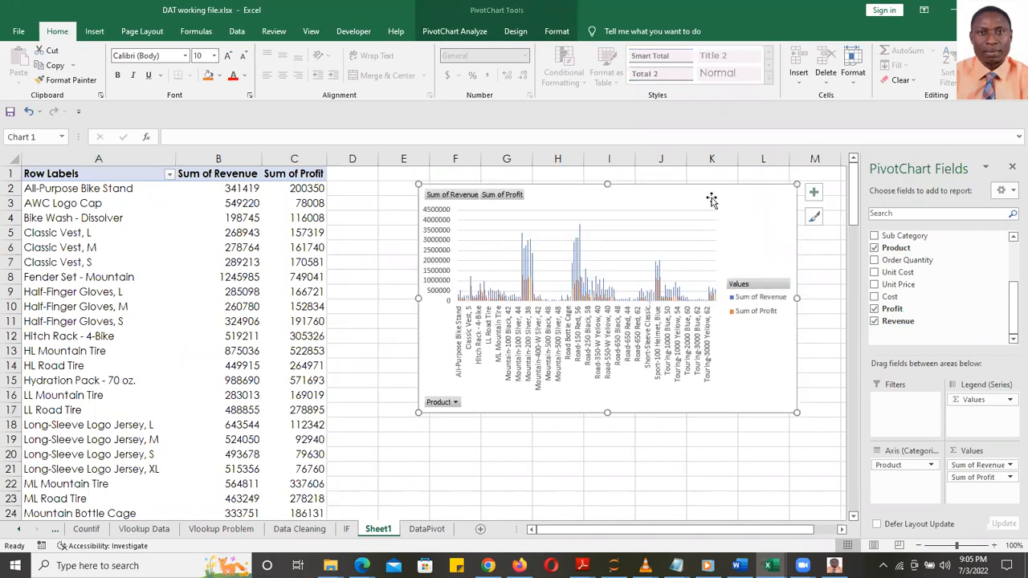
pyautogui.moveTo(705, 198); pyautogui.dragTo(674, 201)
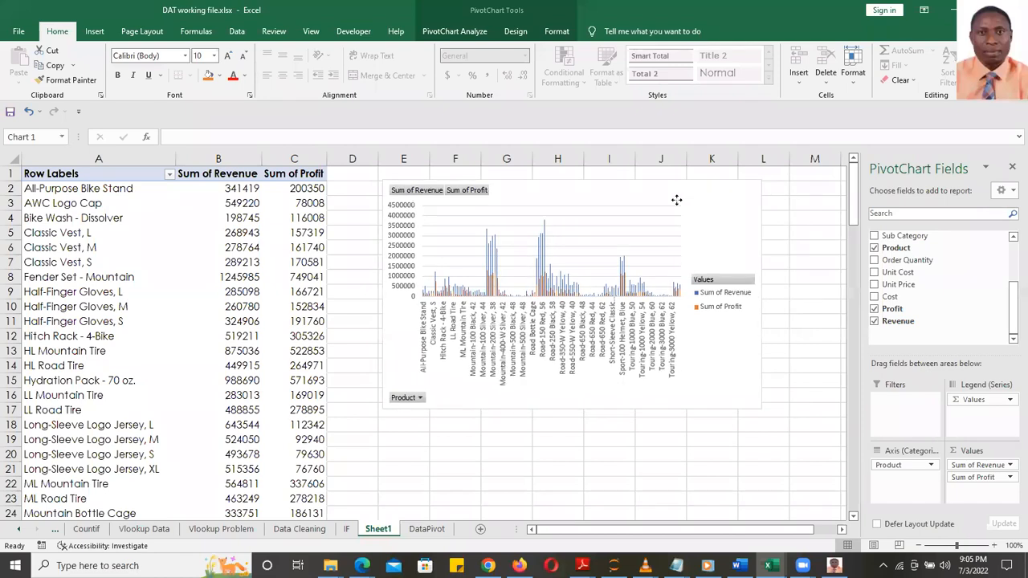
# - Replace Product with Sub Category as the PivotChart's axis field
pyautogui.click(183, 299)
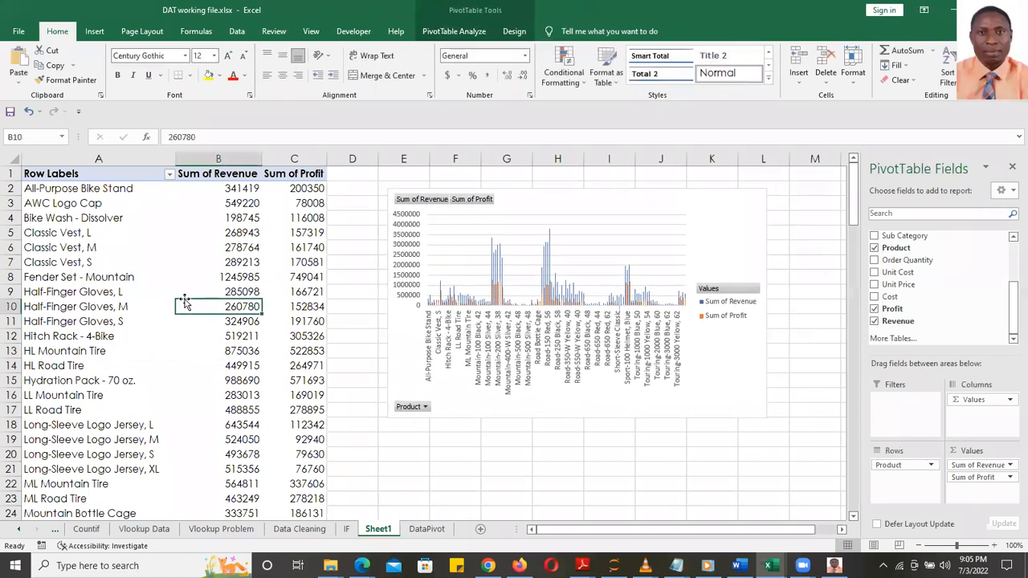
pyautogui.click(663, 200)
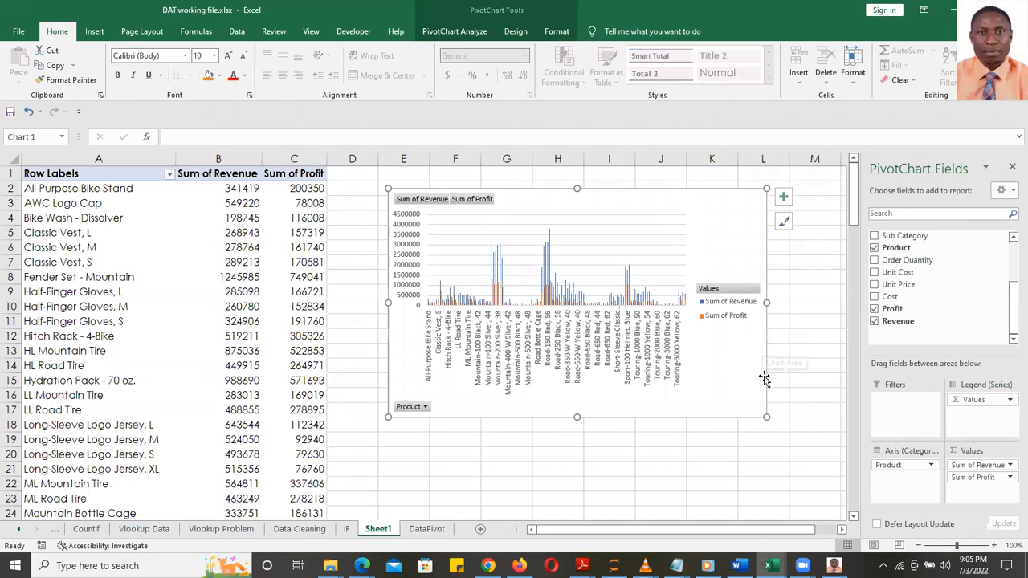
pyautogui.moveTo(1010, 313); pyautogui.dragTo(1010, 293)
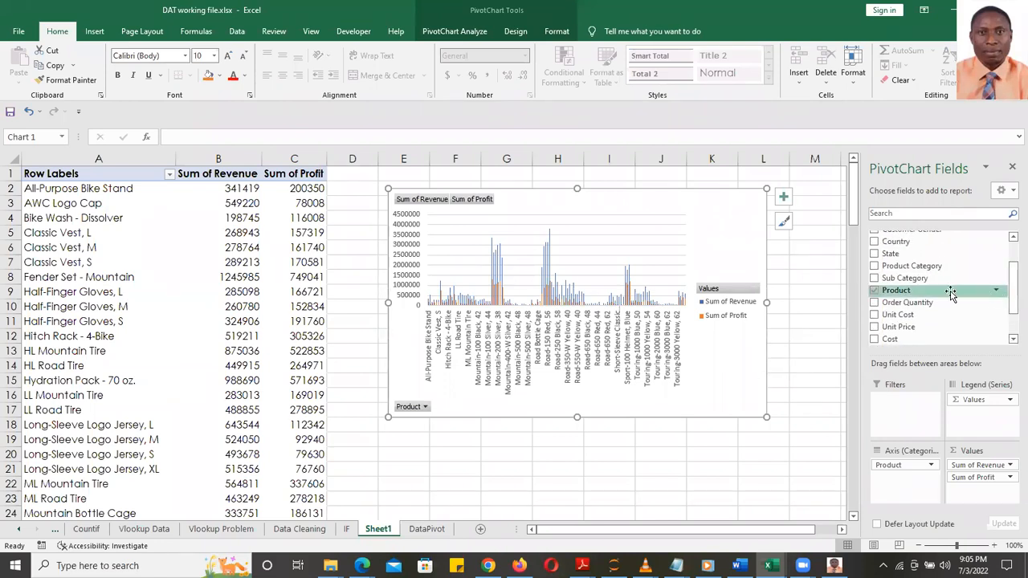
pyautogui.click(875, 290)
pyautogui.click(875, 278)
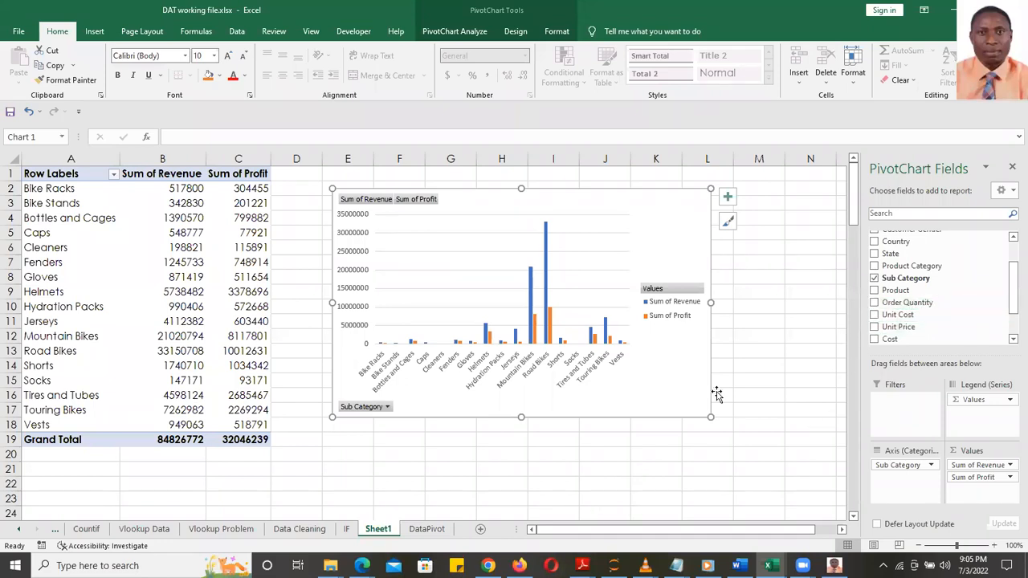
# - Try Product Category as the PivotChart's axis field, and return to Sub Category
pyautogui.click(875, 266)
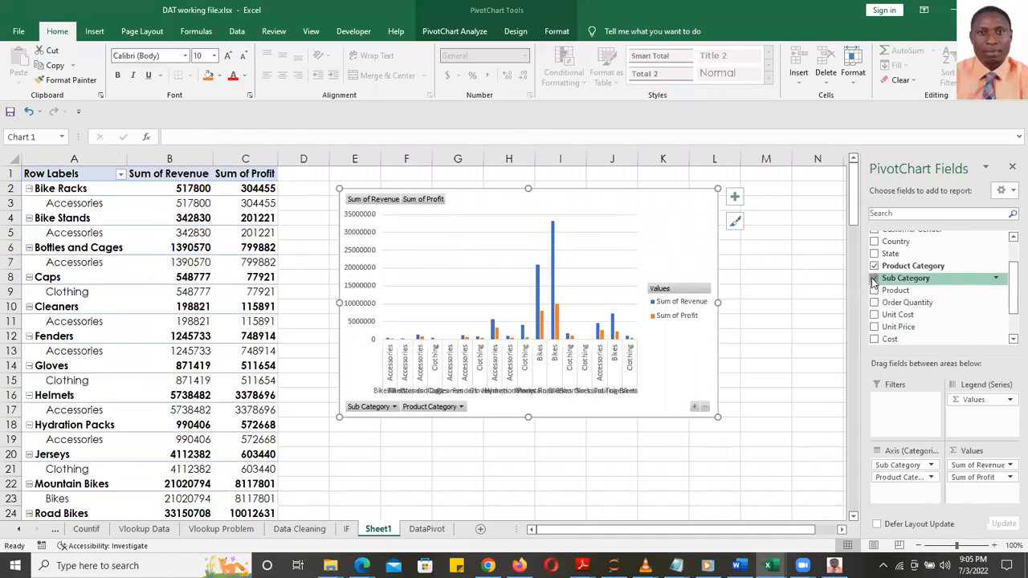
pyautogui.click(875, 278)
pyautogui.click(875, 278)
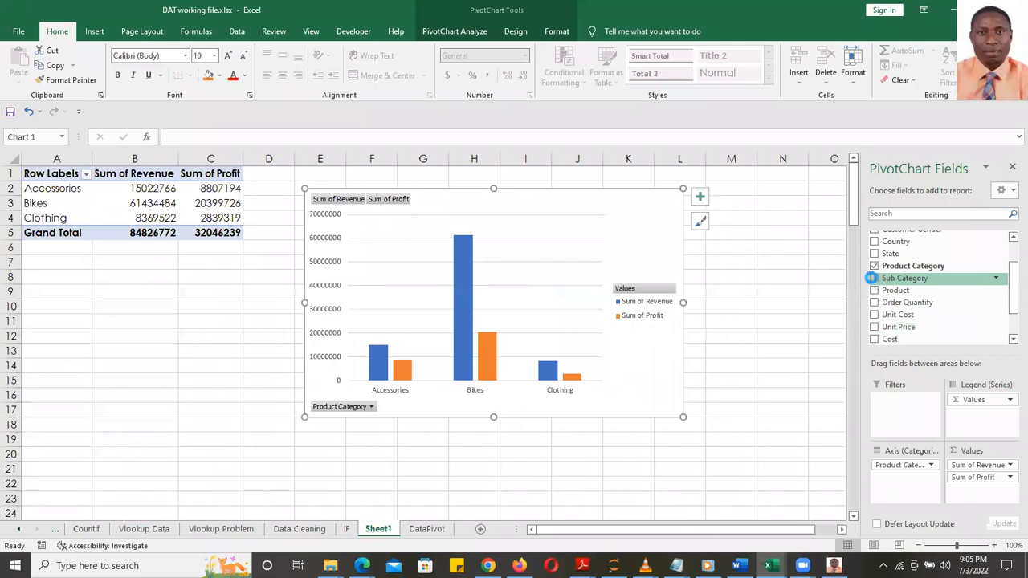
pyautogui.click(874, 266)
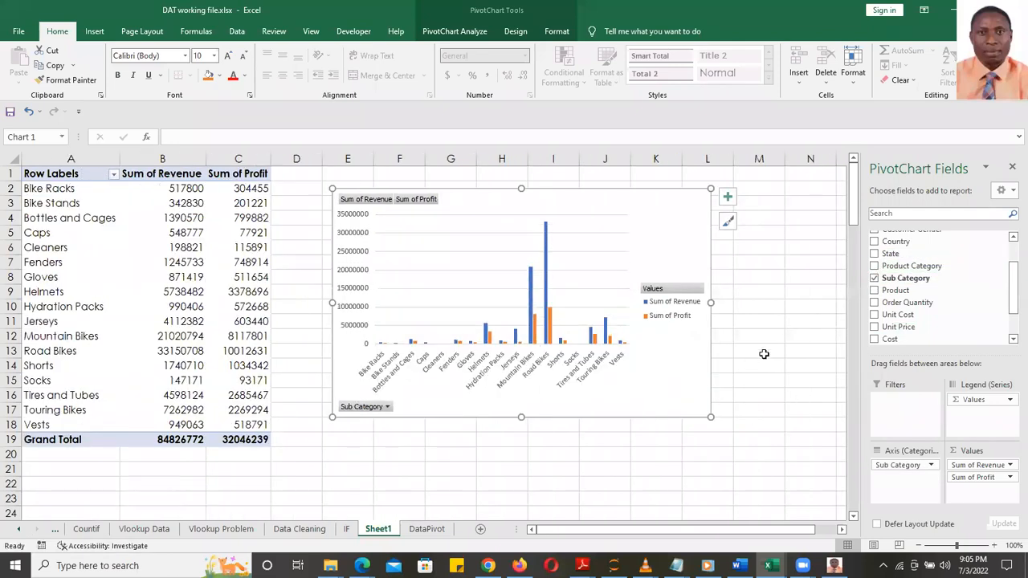
# - Enlarge the PivotChart slightly and move it up to span about columns E to L and rows 1 to 17
pyautogui.moveTo(707, 414); pyautogui.dragTo(726, 420)
pyautogui.moveTo(535, 200); pyautogui.dragTo(525, 193)
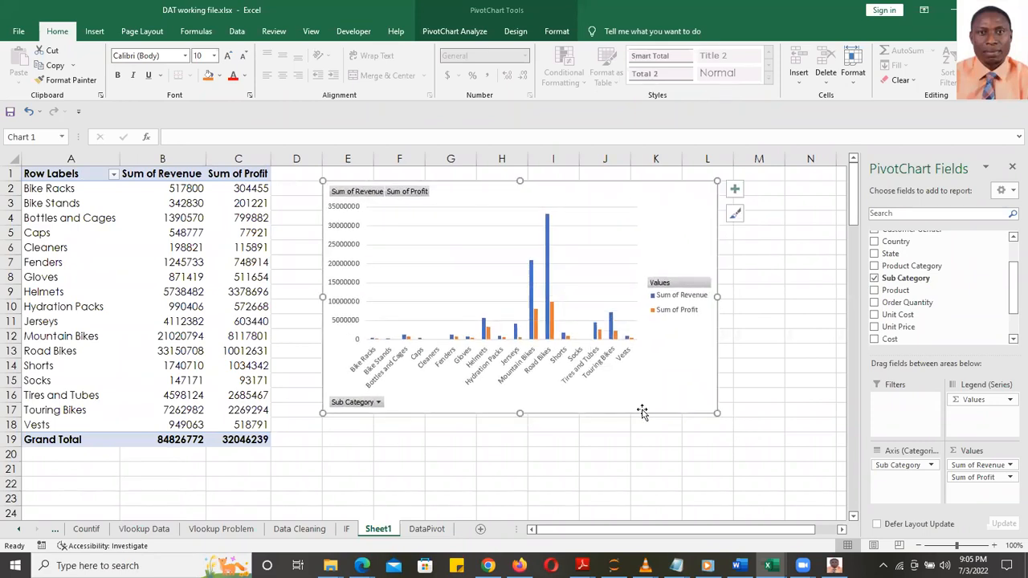
pyautogui.click(652, 463)
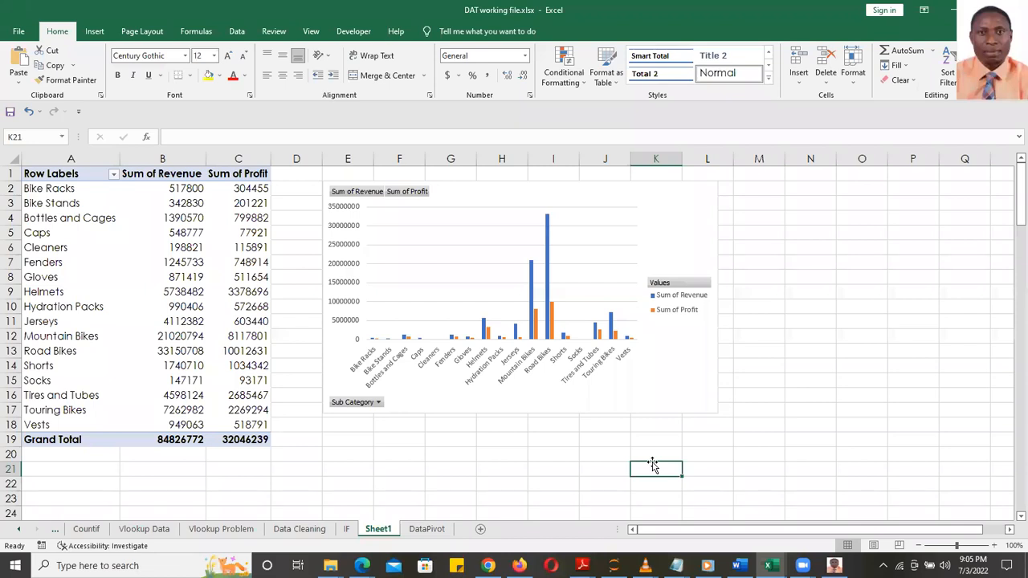
pyautogui.click(519, 190)
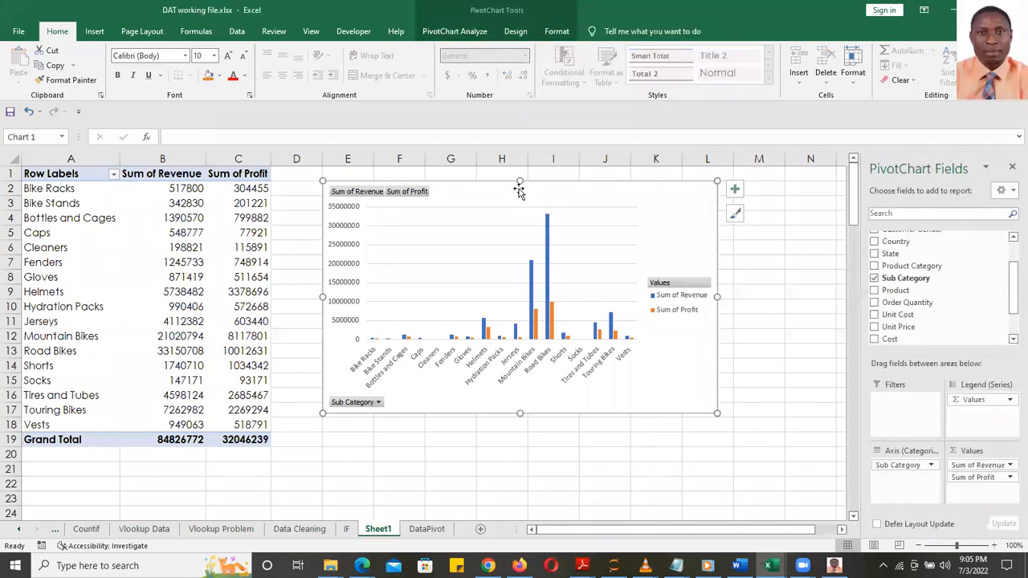
pyautogui.moveTo(519, 191); pyautogui.dragTo(518, 181)
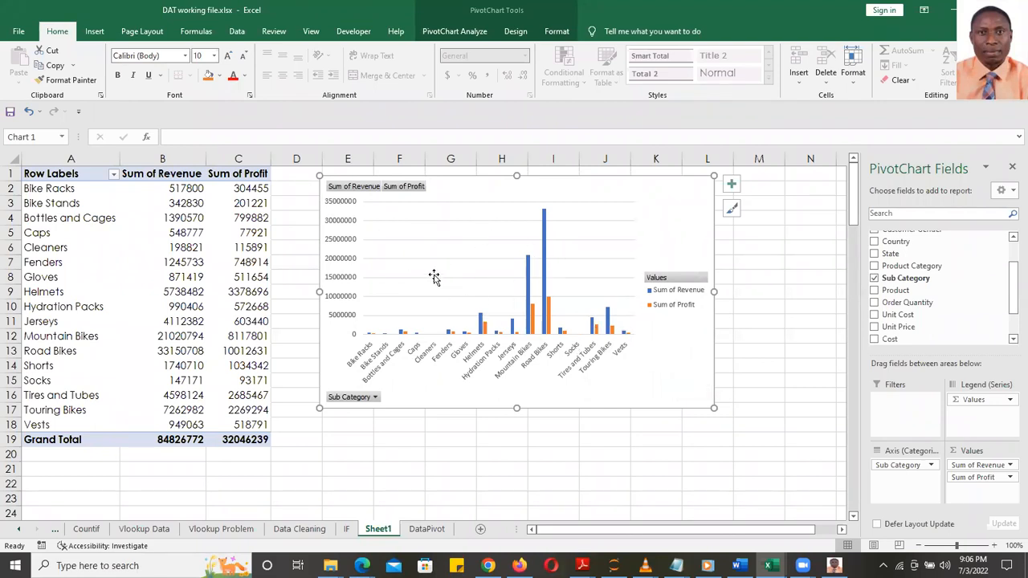
# - Add a chart title to the PivotChart reading "Revenue, Profit"
pyautogui.click(731, 185)
pyautogui.click(732, 185)
pyautogui.click(732, 185)
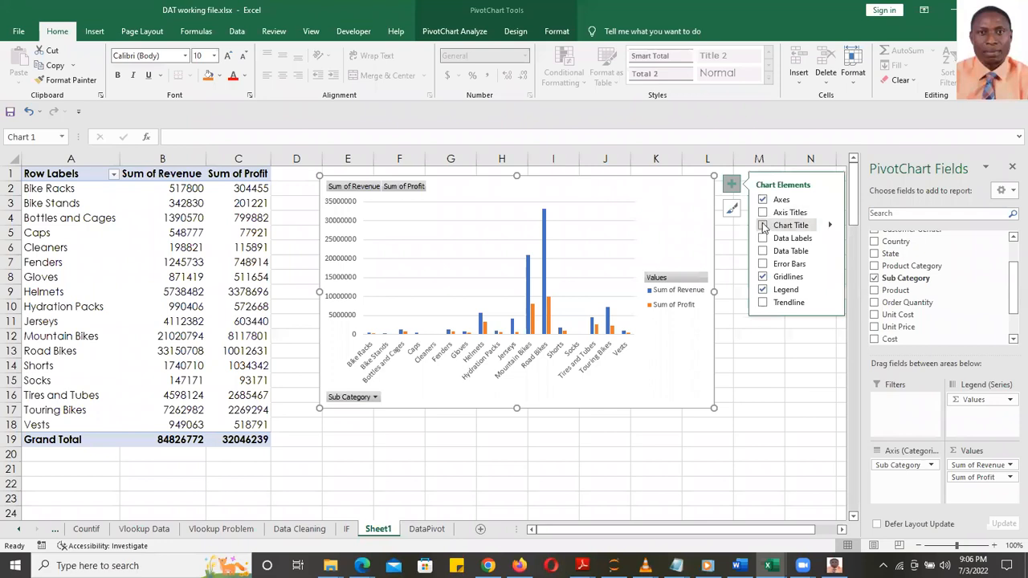
pyautogui.click(764, 225)
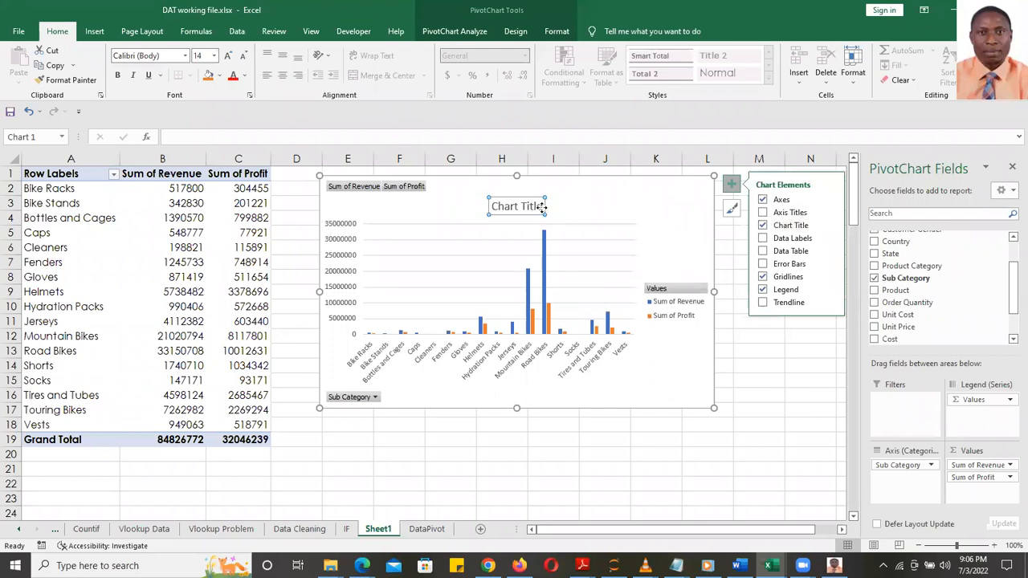
pyautogui.click(540, 206)
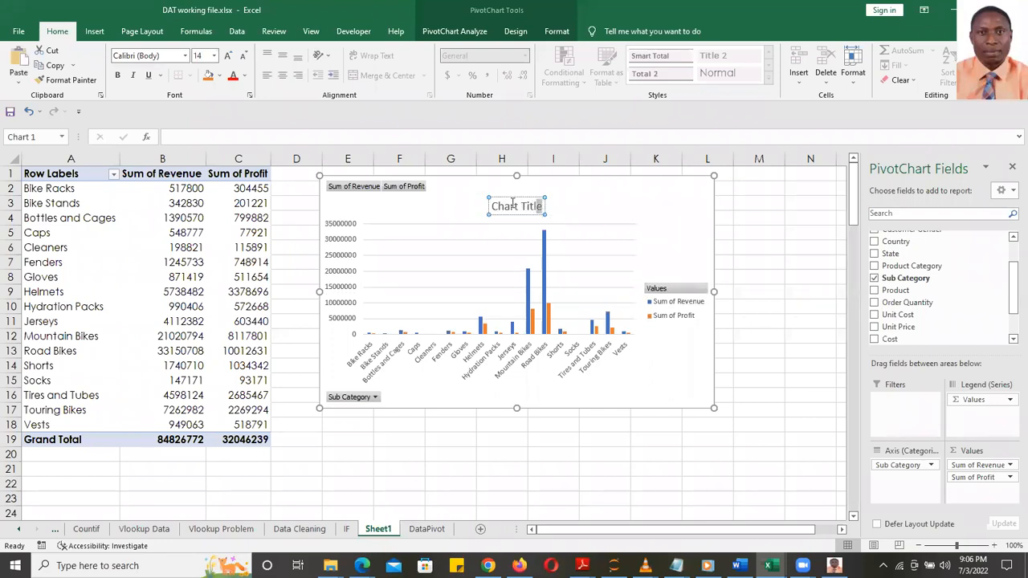
pyautogui.moveTo(512, 204); pyautogui.dragTo(488, 198)
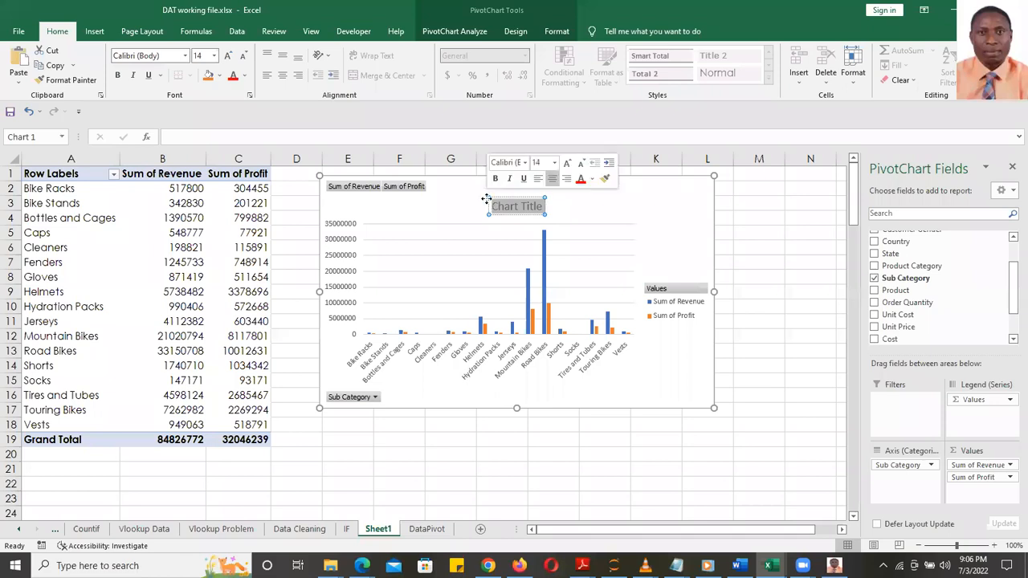
pyautogui.write('Revenue,')
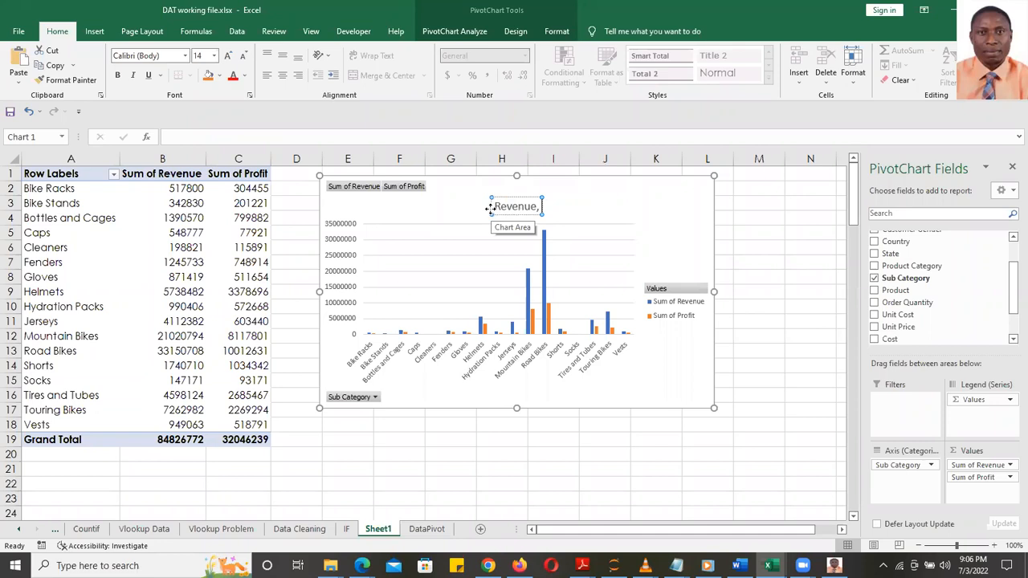
pyautogui.write(' Profit')
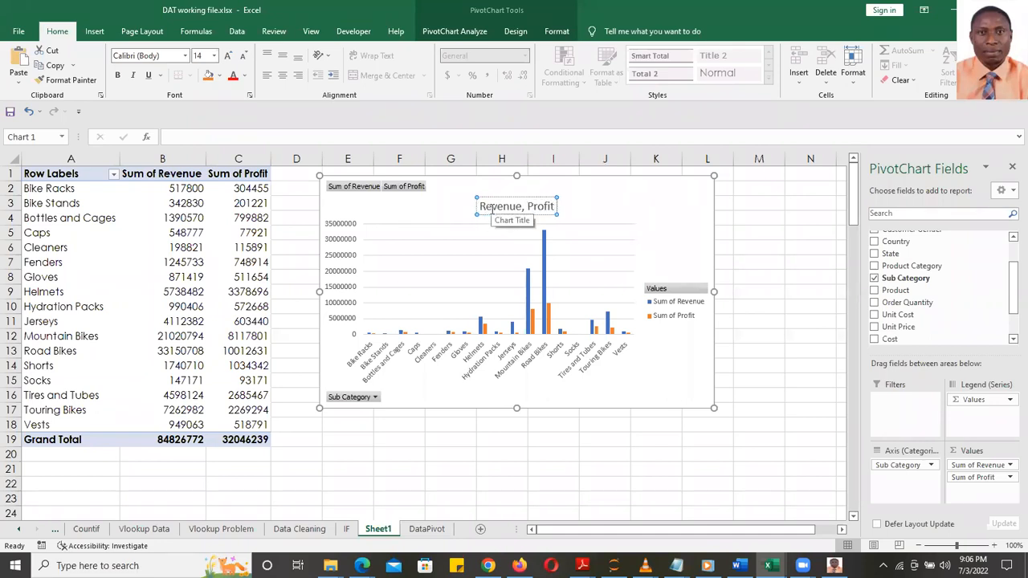
# - Replace the chart title's text with "Sub-Category, Revenue and Profit"
pyautogui.press('BackSpace')
pyautogui.press('BackSpace')
pyautogui.press('BackSpace')
pyautogui.press('BackSpace')
pyautogui.press('BackSpace')
pyautogui.press('BackSpace')
pyautogui.press('BackSpace')
pyautogui.press('BackSpace')
pyautogui.press('BackSpace')
pyautogui.press('BackSpace')
pyautogui.press('BackSpace')
pyautogui.press('BackSpace')
pyautogui.press('BackSpace')
pyautogui.press('BackSpace')
pyautogui.press('BackSpace')
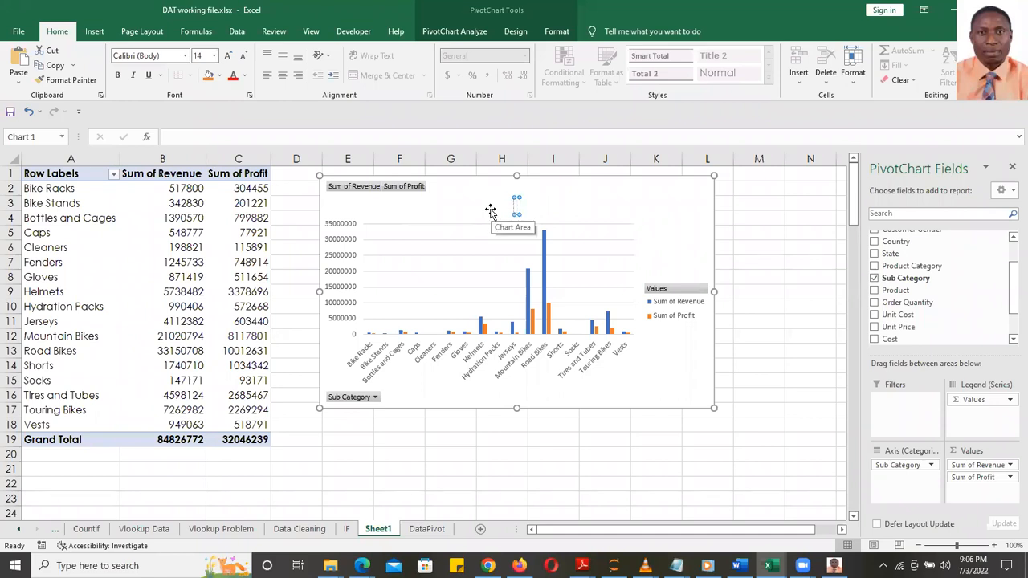
pyautogui.write('Sub-Category, Revenue')
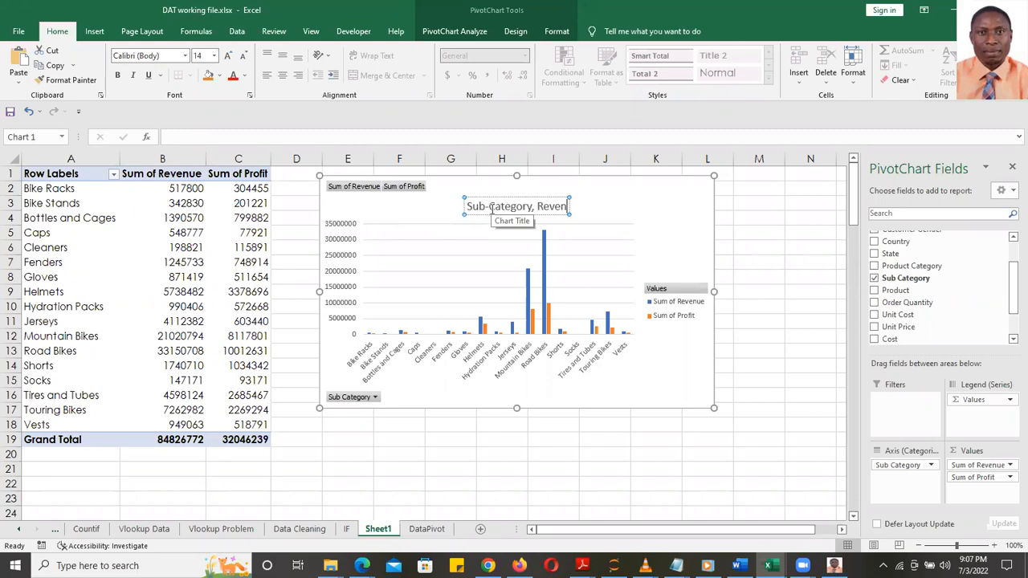
pyautogui.write(' and Profit')
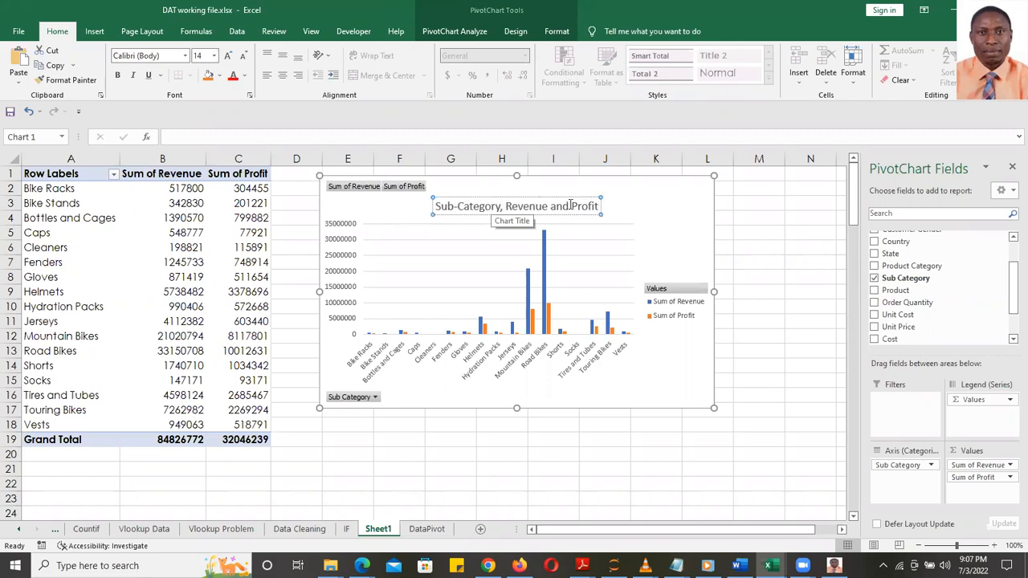
pyautogui.click(787, 245)
pyautogui.click(692, 246)
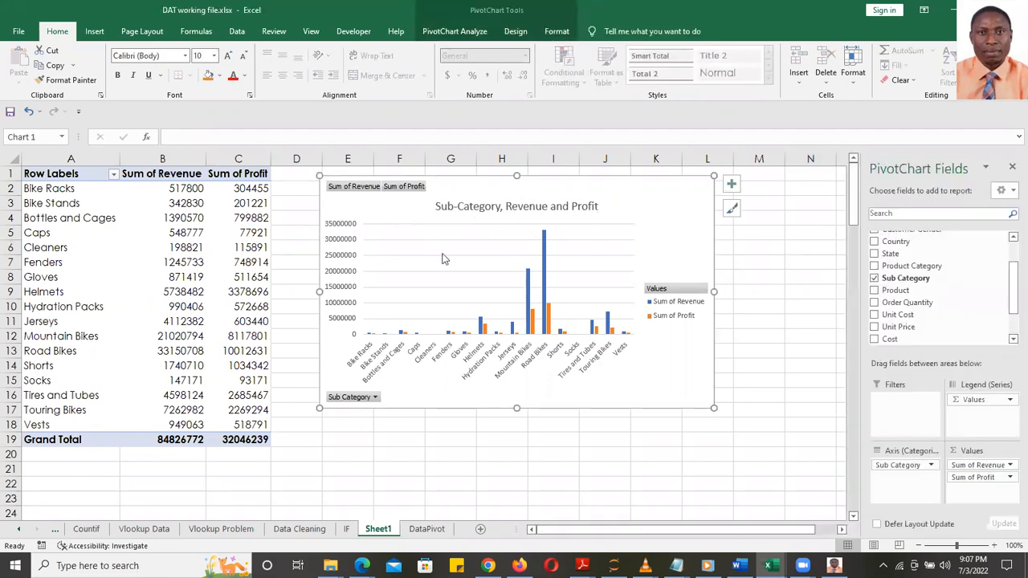
# - Remove the gridlines from the PivotChart
pyautogui.click(734, 214)
pyautogui.click(733, 210)
pyautogui.click(732, 191)
pyautogui.click(762, 277)
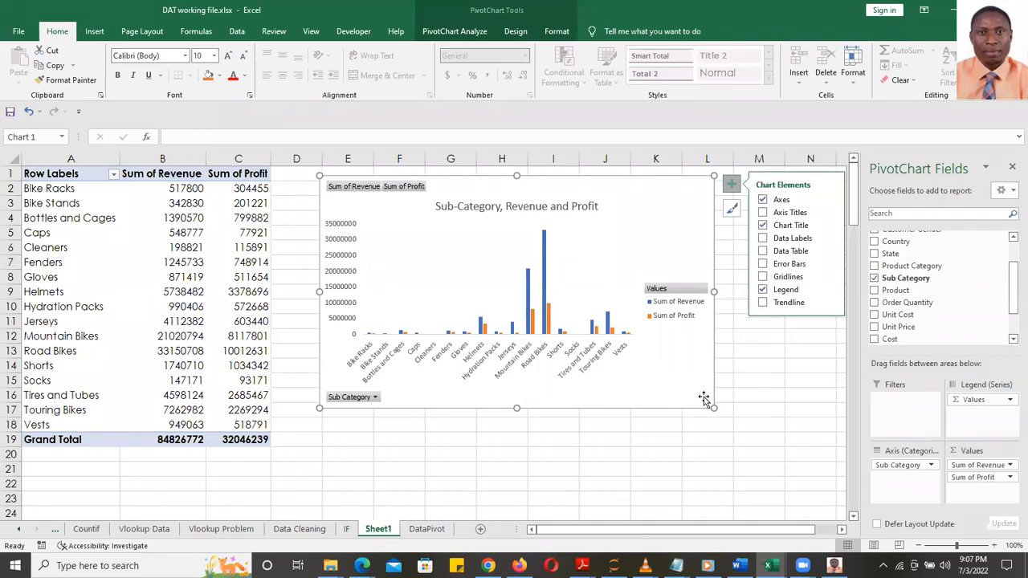
# - Enlarge the PivotChart and move it up to span about columns E to M and rows 1 to 18
pyautogui.moveTo(713, 407); pyautogui.dragTo(787, 439)
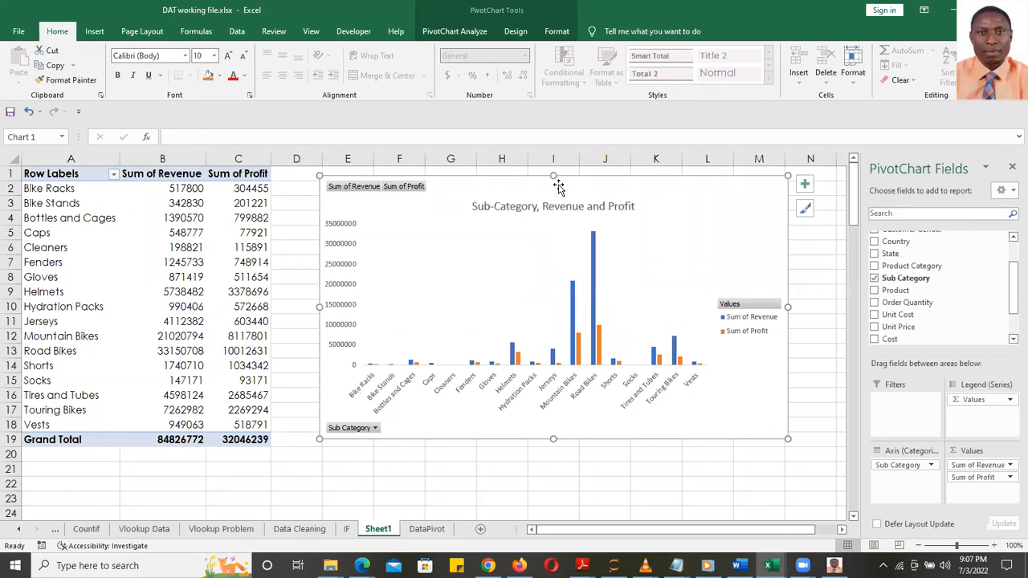
pyautogui.moveTo(558, 181); pyautogui.dragTo(561, 175)
pyautogui.click(691, 460)
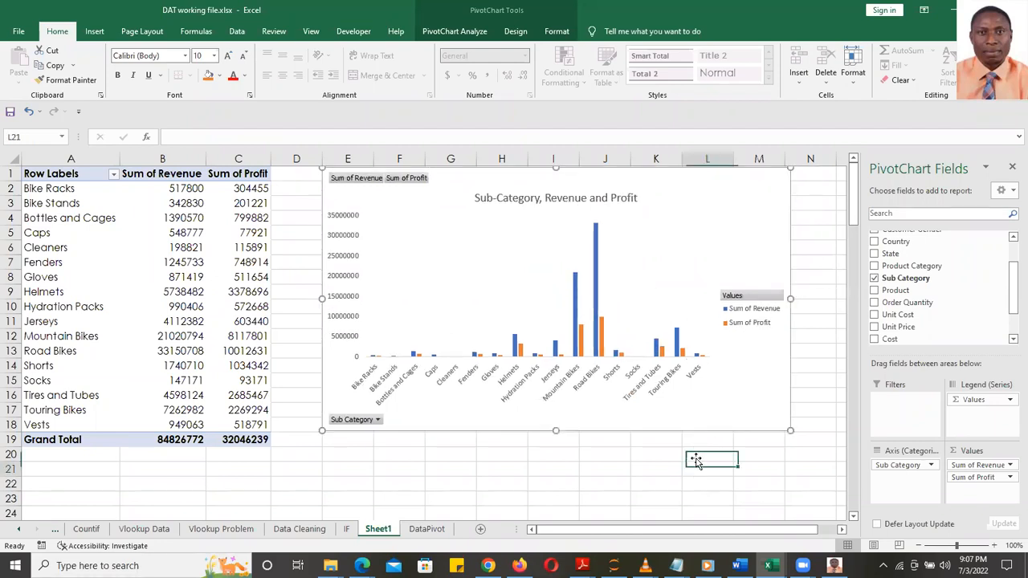
pyautogui.click(744, 394)
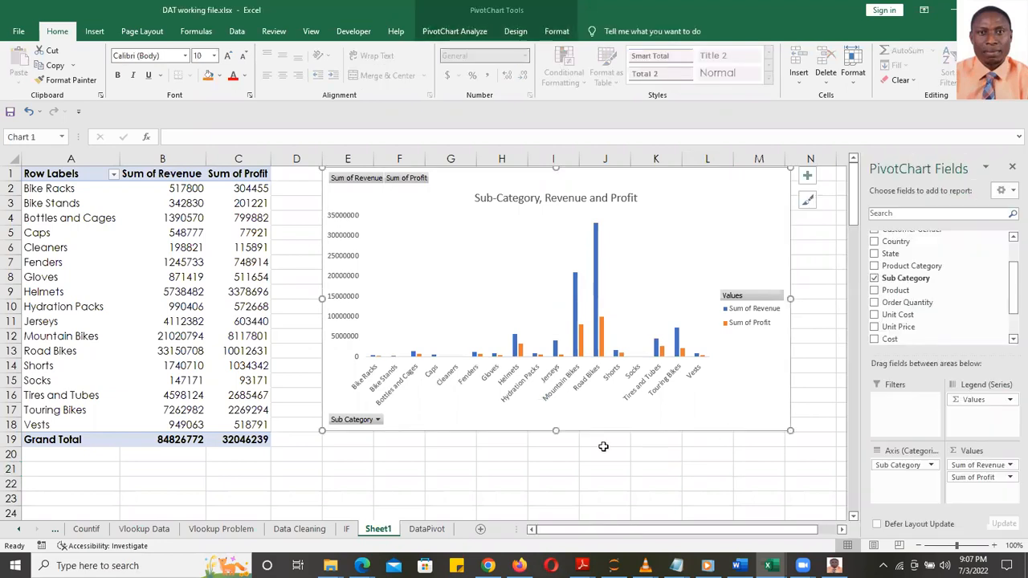
# - Filter the PivotChart's Sub Category field to Bike Racks, Caps, Gloves, Road Bikes and Touring Bikes only
pyautogui.click(377, 420)
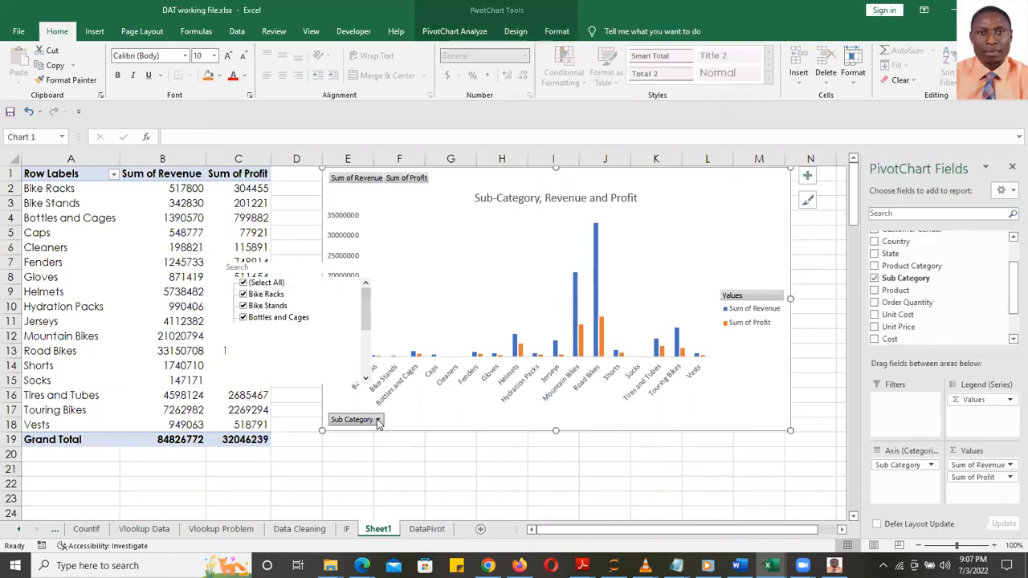
pyautogui.moveTo(368, 303)
pyautogui.mouseDown()
pyautogui.moveTo(369, 363)
pyautogui.moveTo(369, 283)
pyautogui.mouseUp()
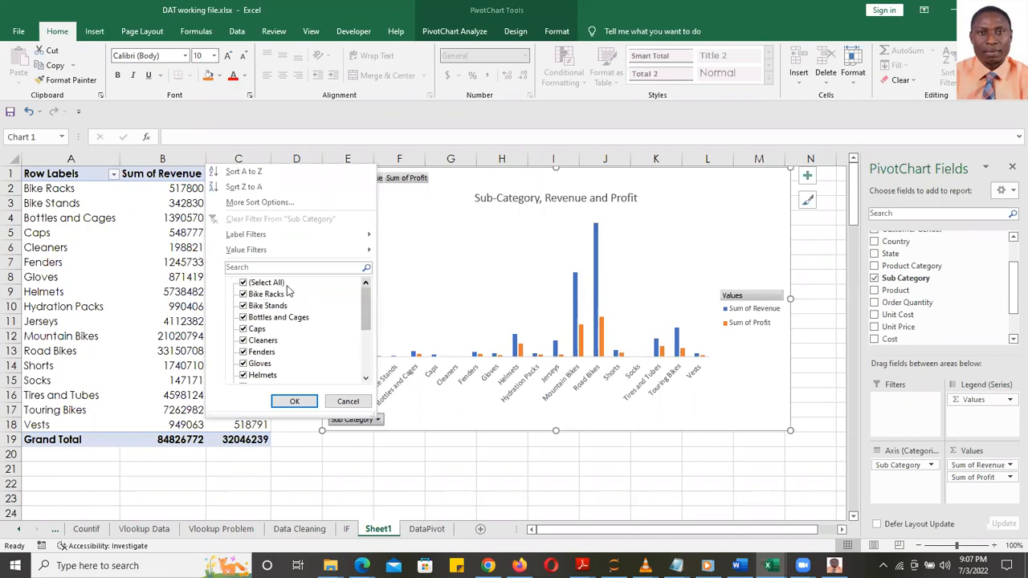
pyautogui.click(243, 283)
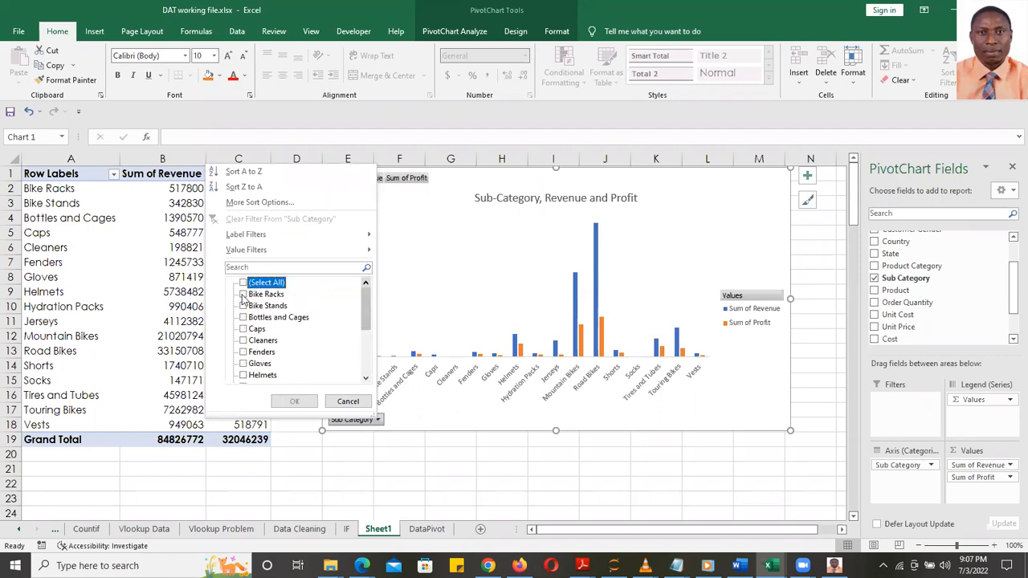
pyautogui.click(243, 294)
pyautogui.click(243, 328)
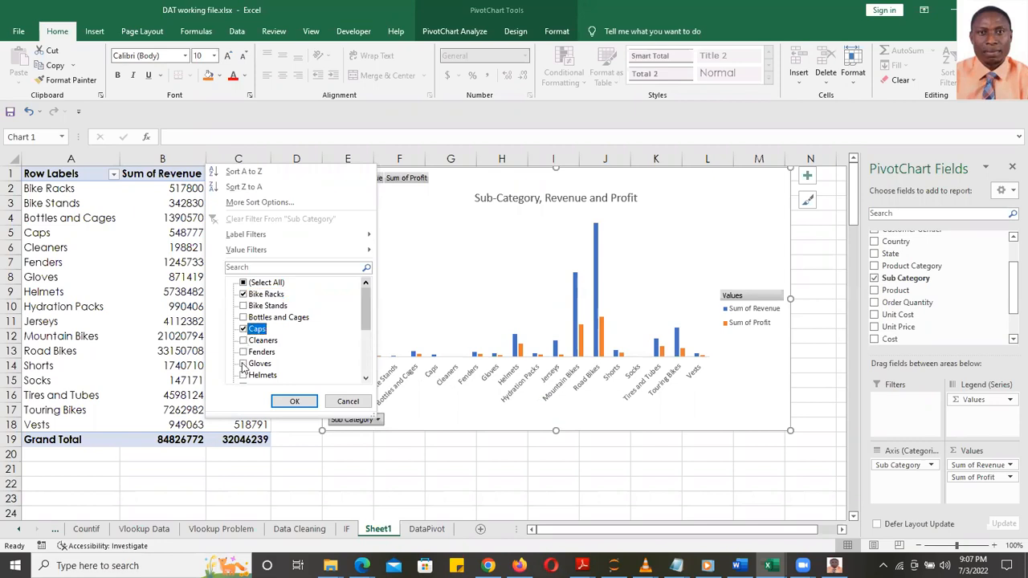
pyautogui.click(244, 362)
pyautogui.click(365, 379)
pyautogui.click(365, 379)
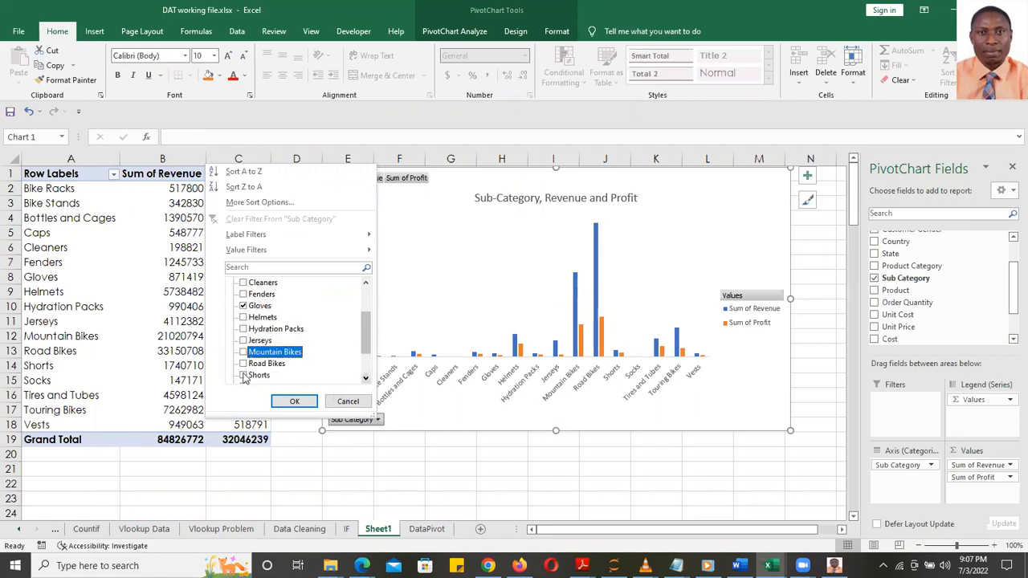
pyautogui.click(243, 363)
pyautogui.click(366, 379)
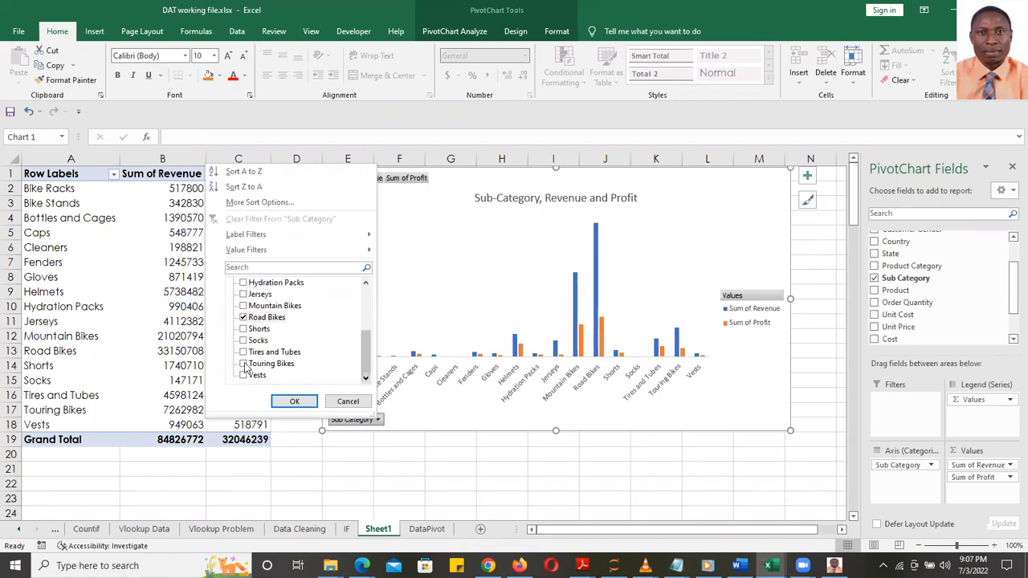
pyautogui.click(292, 402)
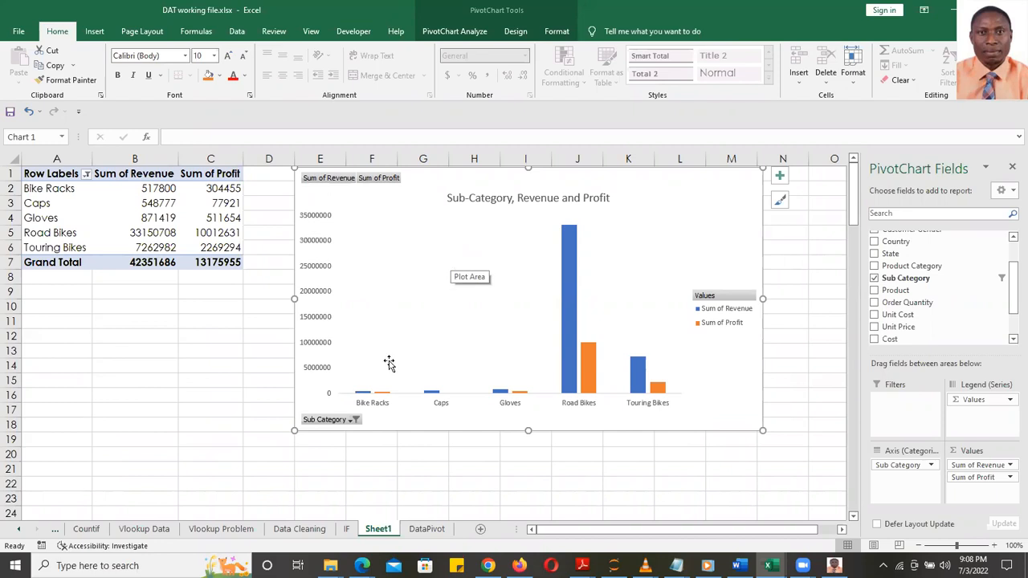
# - Clear the filter from the PivotChart's Sub Category field
pyautogui.click(350, 419)
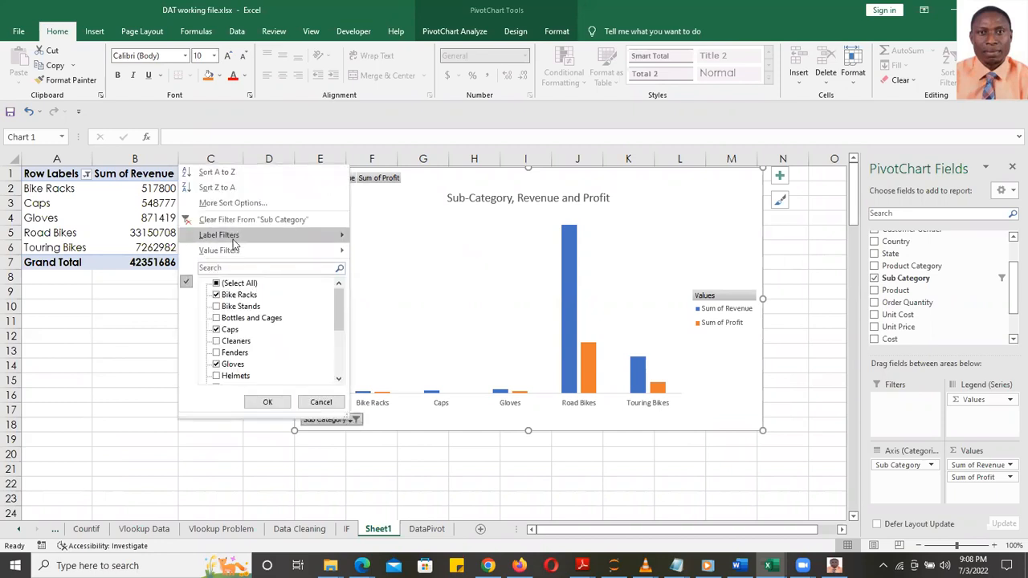
pyautogui.click(227, 221)
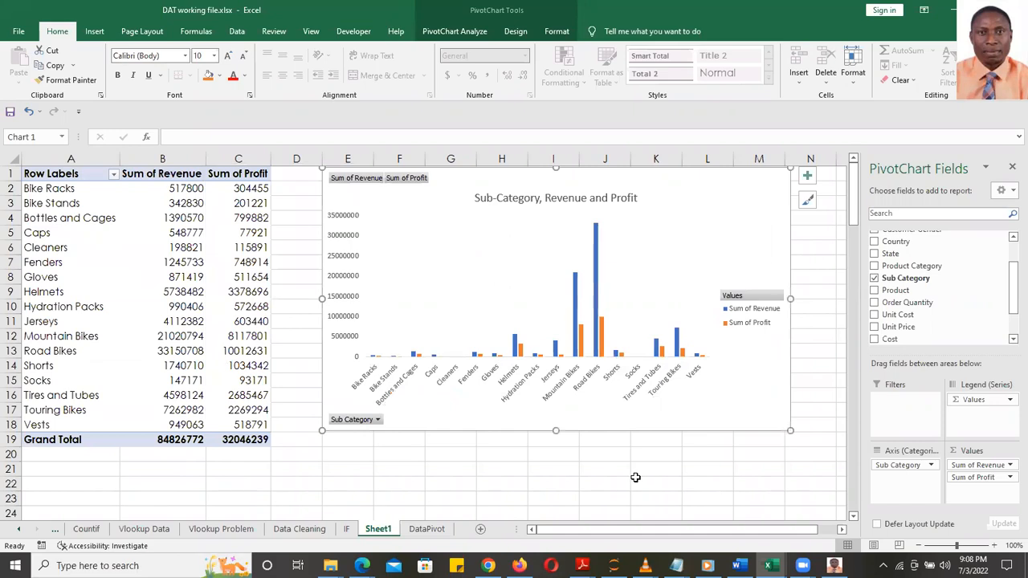
pyautogui.rightClick(440, 213)
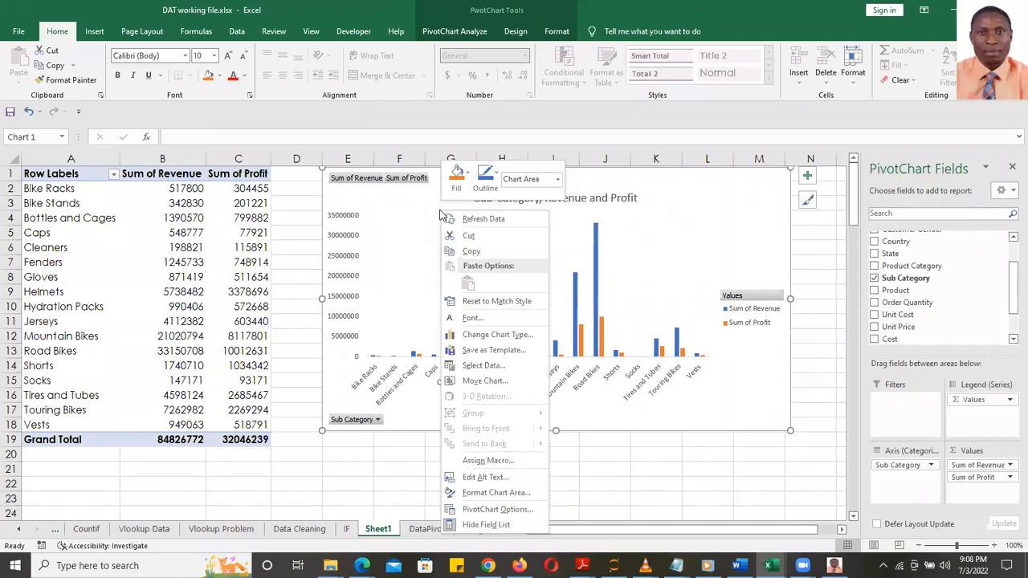
pyautogui.click(705, 413)
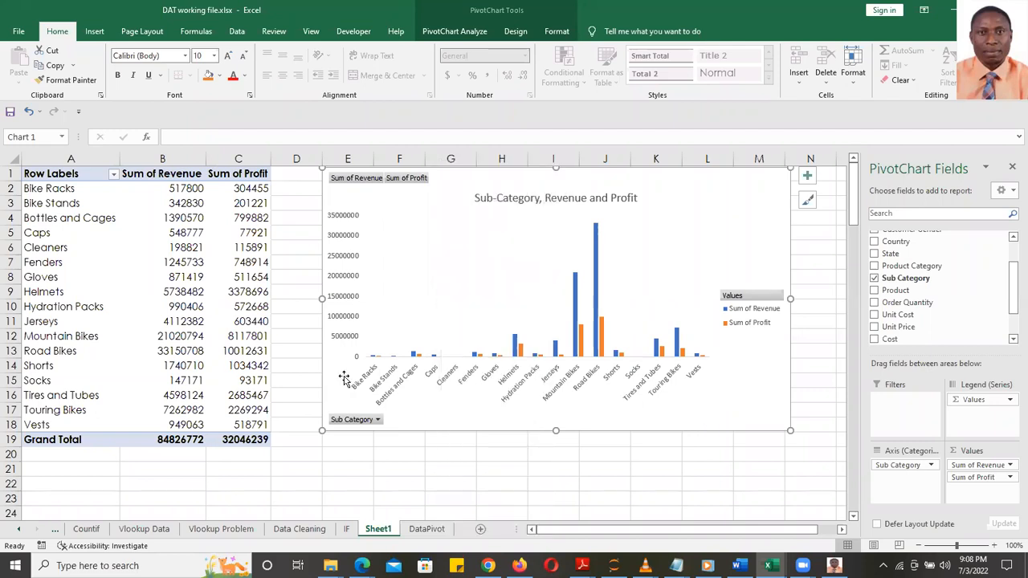
# - Sort the PivotTable's sub categories by Sum of Revenue from smallest to largest
pyautogui.click(181, 233)
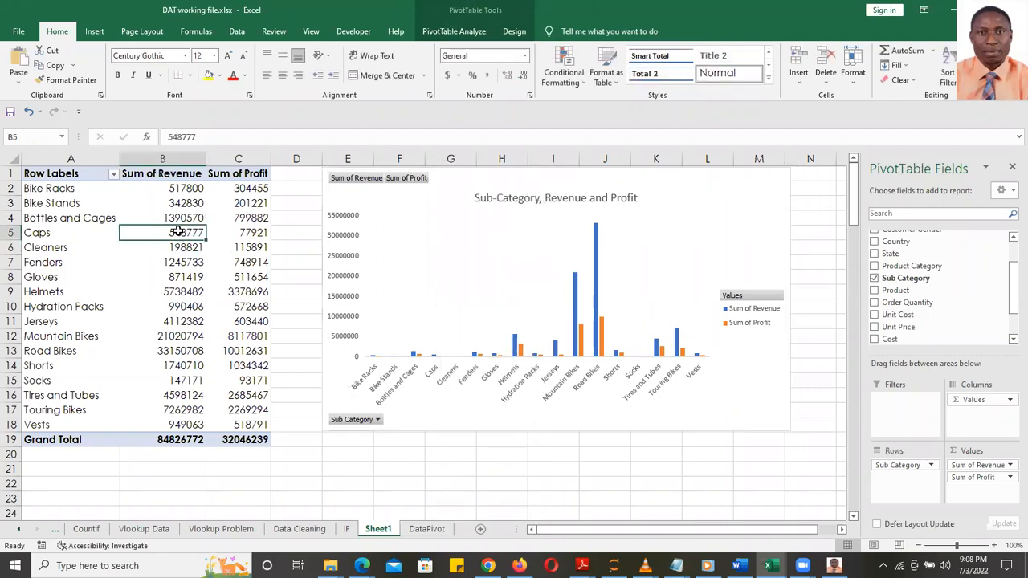
pyautogui.rightClick(178, 232)
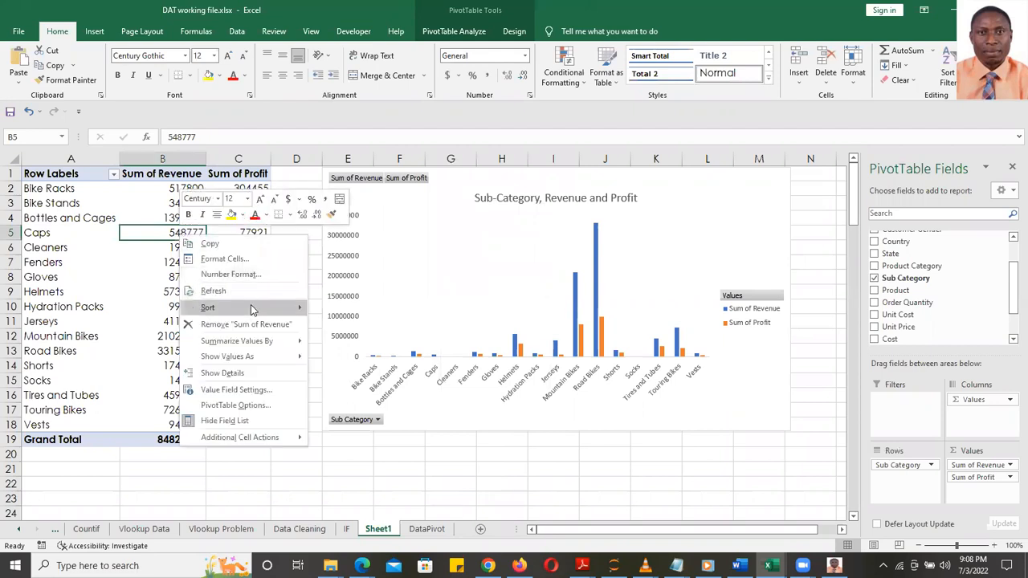
pyautogui.moveTo(252, 310)
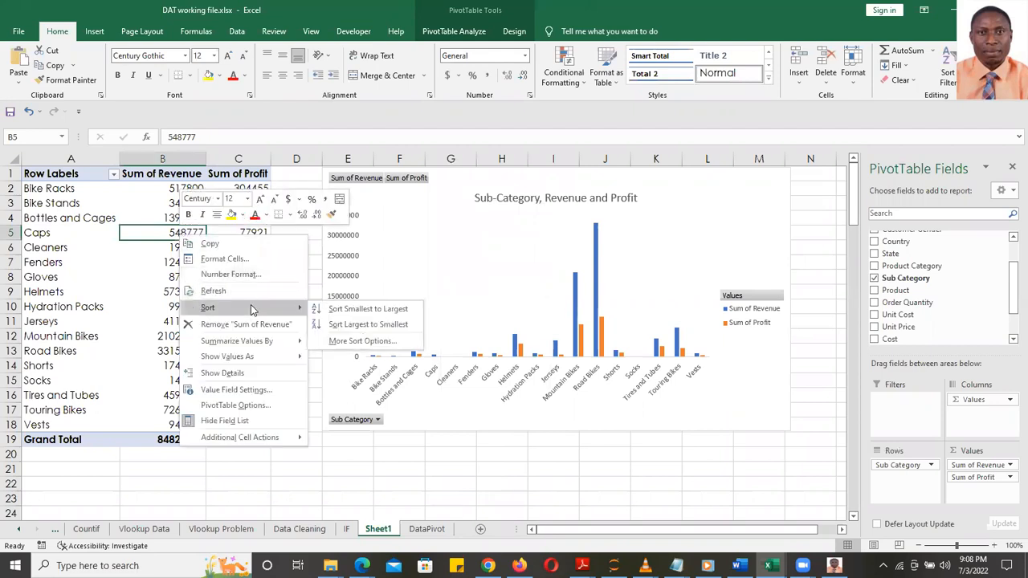
pyautogui.click(359, 312)
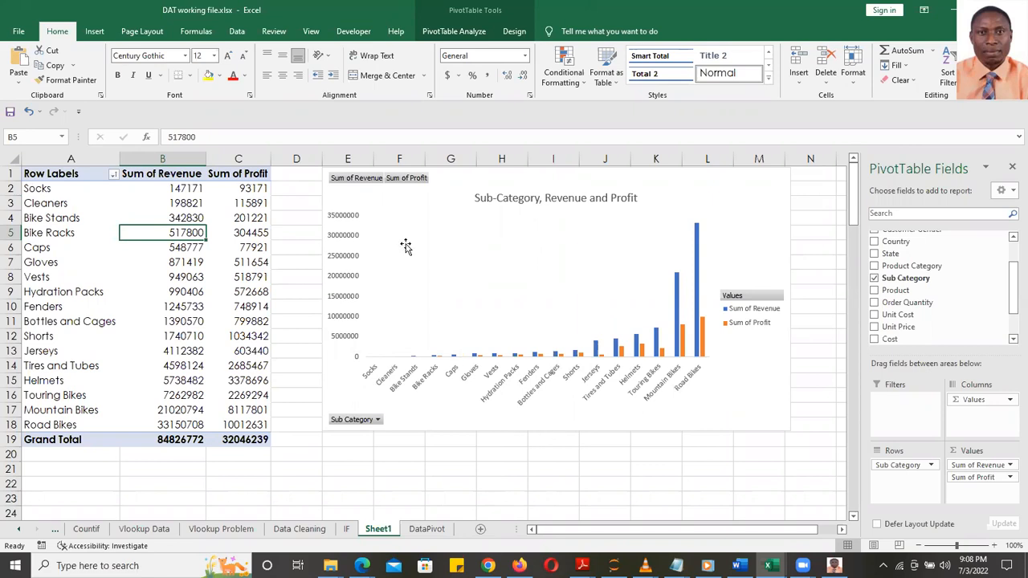
# - Sort the PivotTable's sub categories by Sum of Revenue from largest to smallest
pyautogui.rightClick(187, 233)
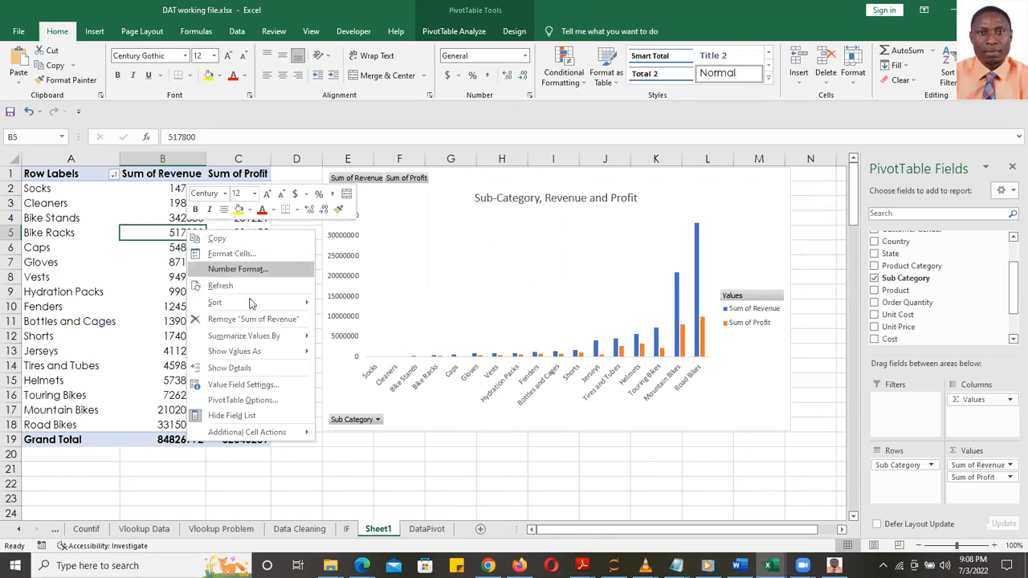
pyautogui.moveTo(253, 303)
pyautogui.click(359, 320)
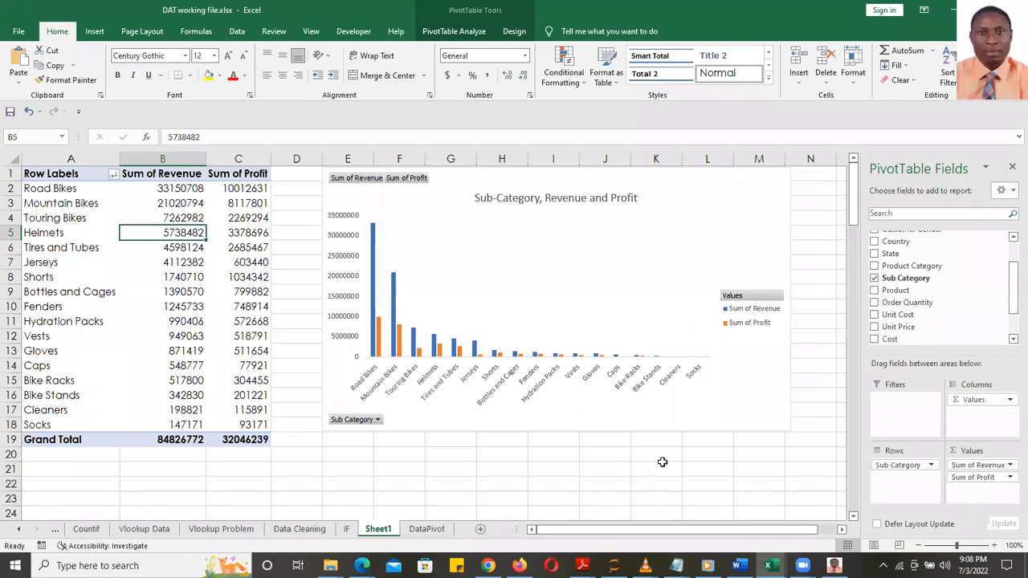
pyautogui.click(308, 472)
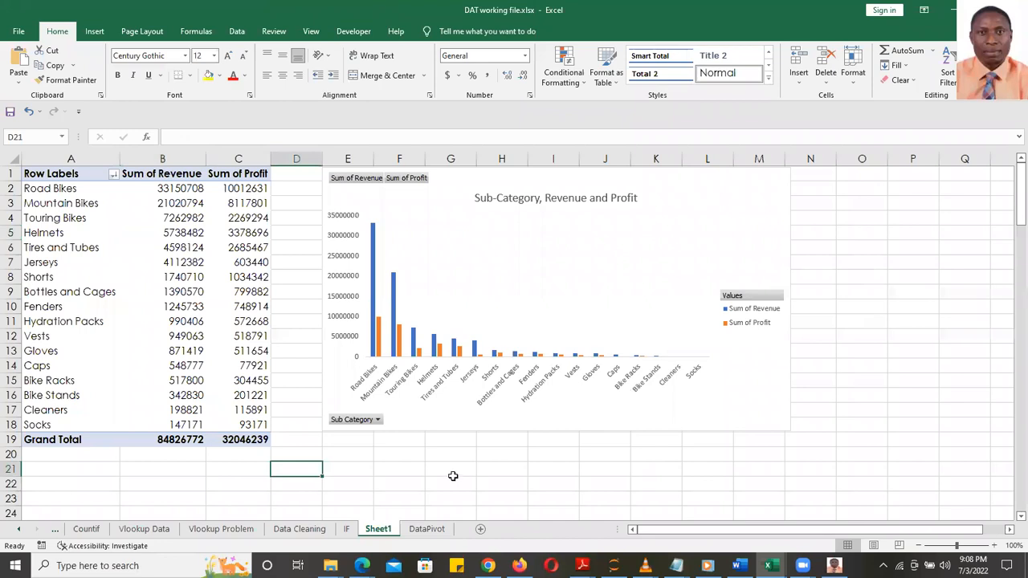
pyautogui.click(448, 472)
pyautogui.click(300, 425)
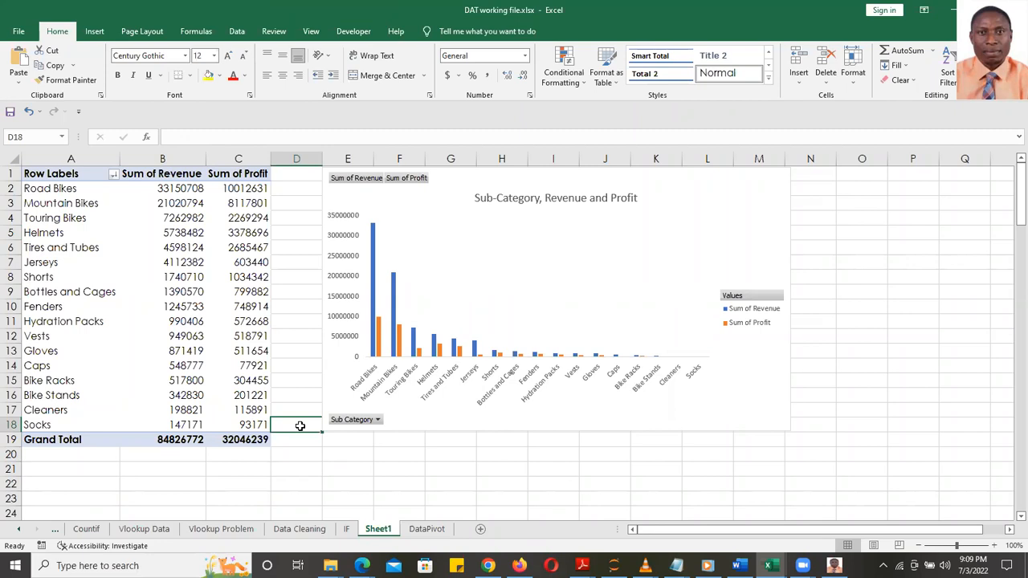
pyautogui.click(298, 441)
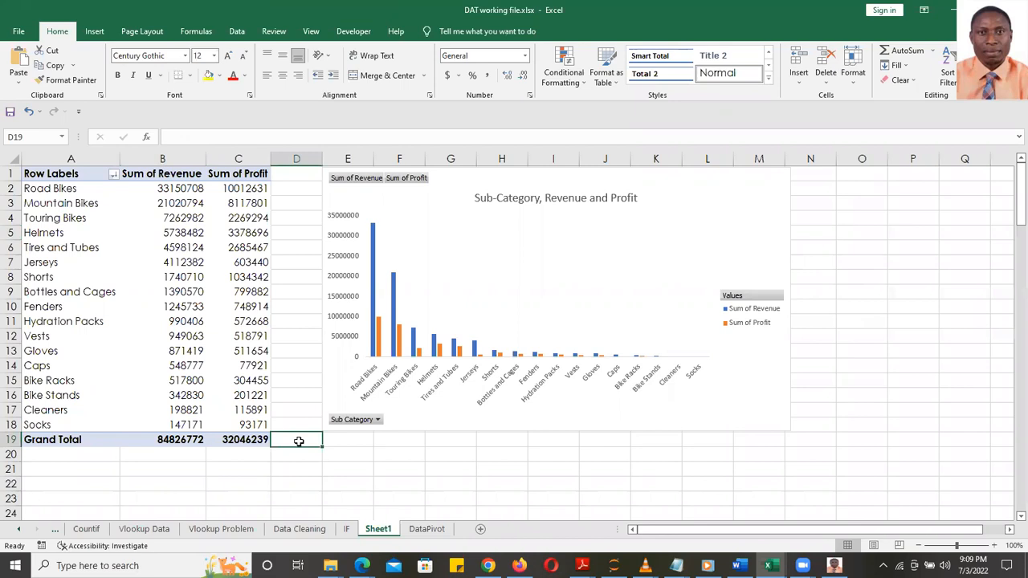
pyautogui.click(339, 124)
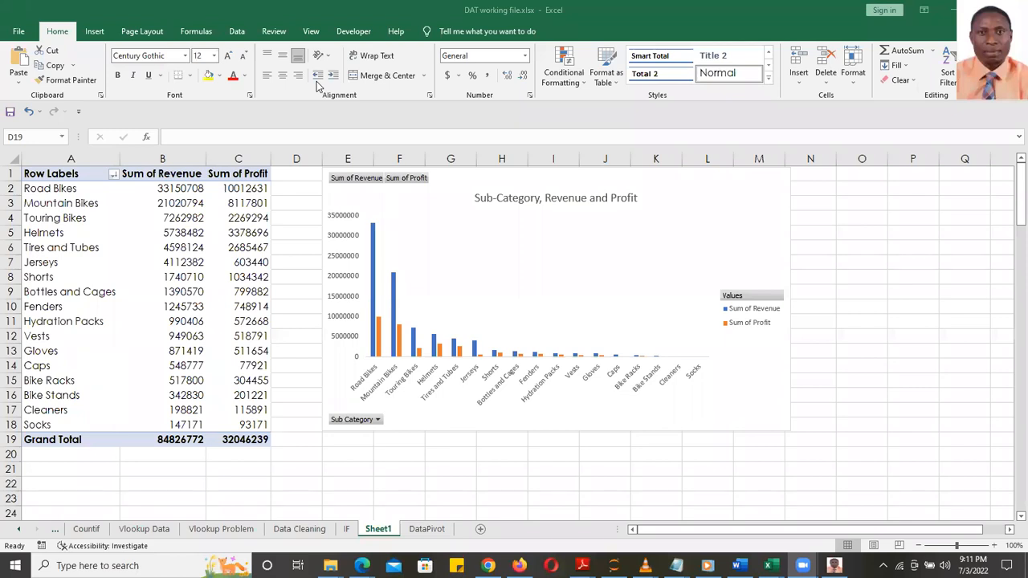
pyautogui.click(607, 418)
pyautogui.click(588, 418)
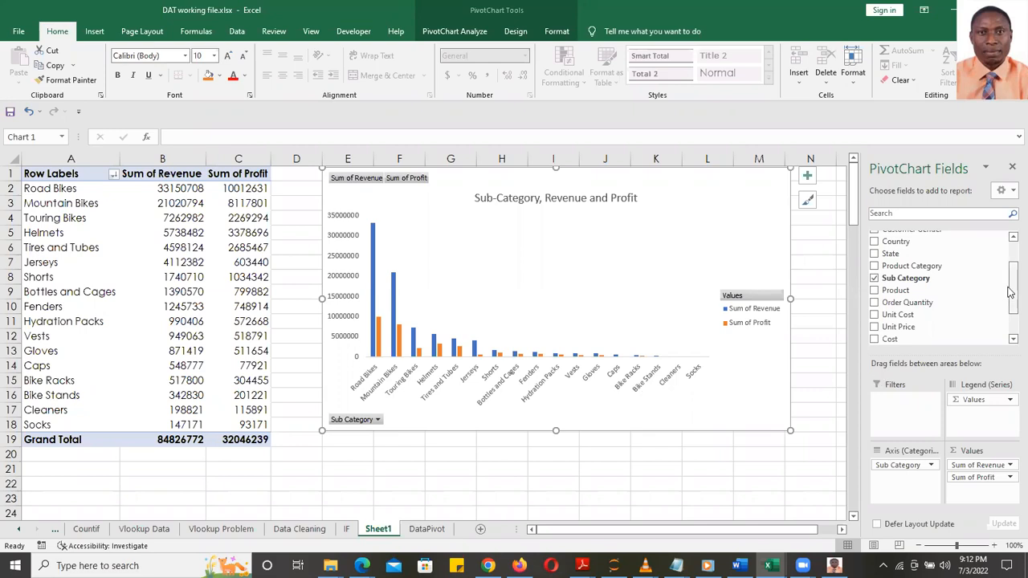
pyautogui.moveTo(1011, 294); pyautogui.dragTo(1010, 247)
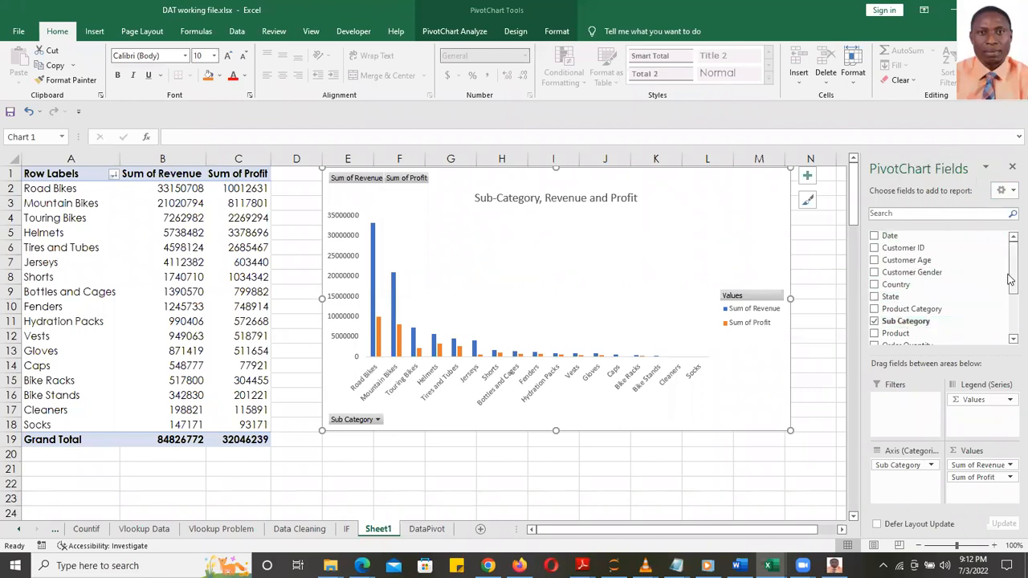
pyautogui.moveTo(1010, 270)
pyautogui.mouseDown()
pyautogui.moveTo(1010, 321)
pyautogui.moveTo(1010, 263)
pyautogui.mouseUp()
pyautogui.click(813, 365)
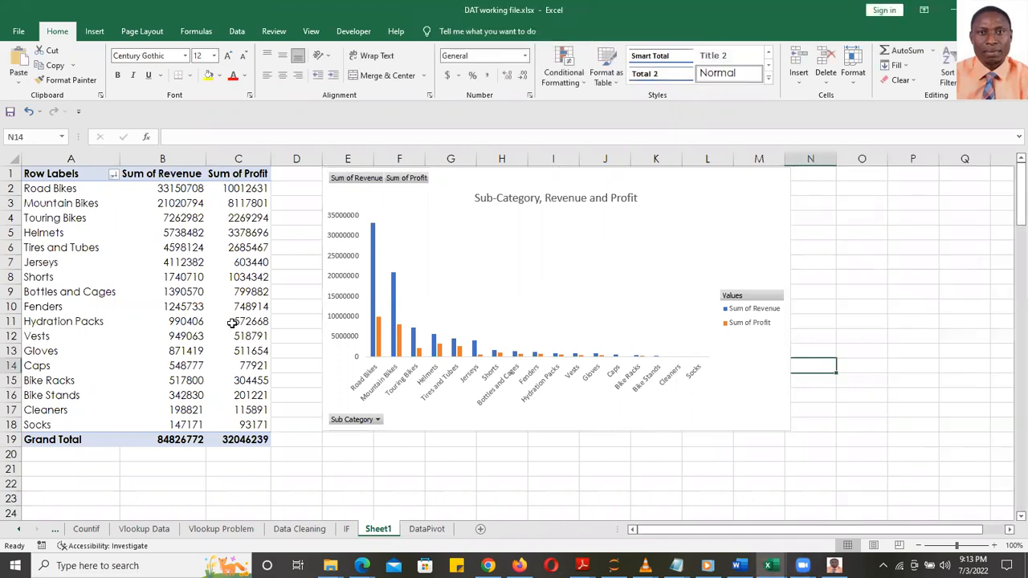
# - Remove the Sub Category, Profit and Revenue fields from the PivotTable to leave it and its PivotChart empty
pyautogui.click(221, 350)
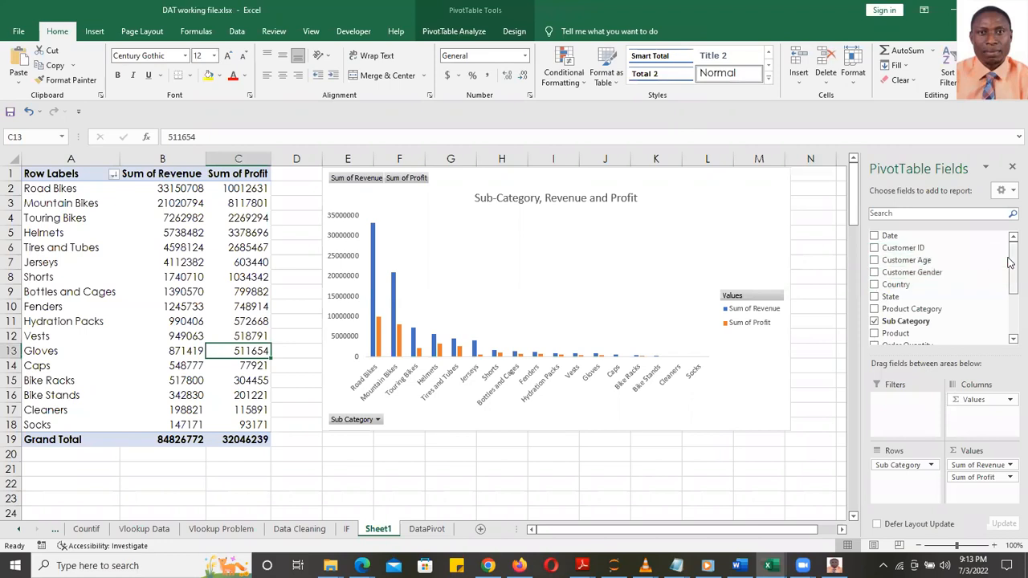
pyautogui.scroll(-3, 1011, 257)
pyautogui.moveTo(1011, 299); pyautogui.dragTo(1011, 245)
pyautogui.click(874, 321)
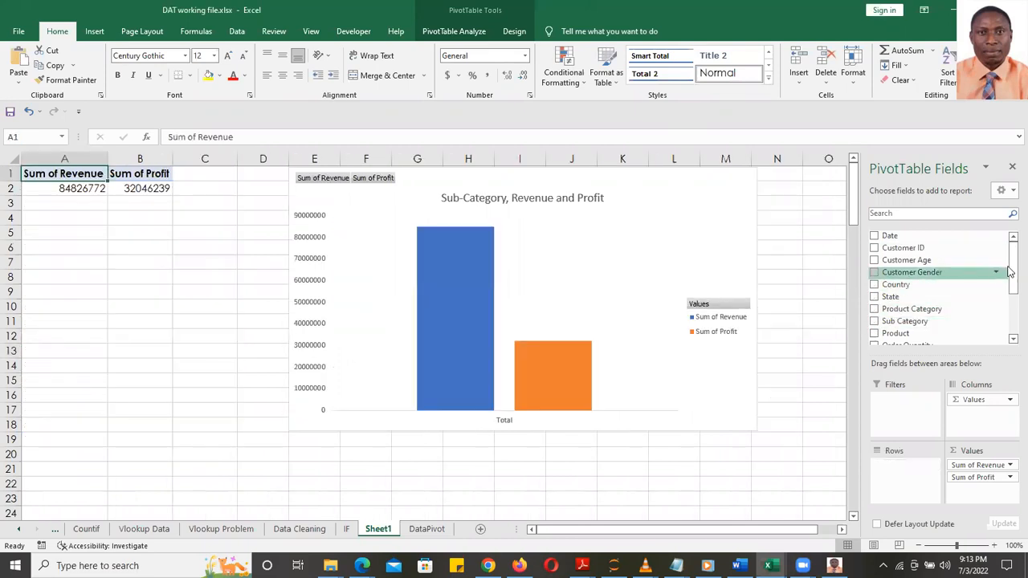
pyautogui.moveTo(1010, 273); pyautogui.dragTo(1011, 323)
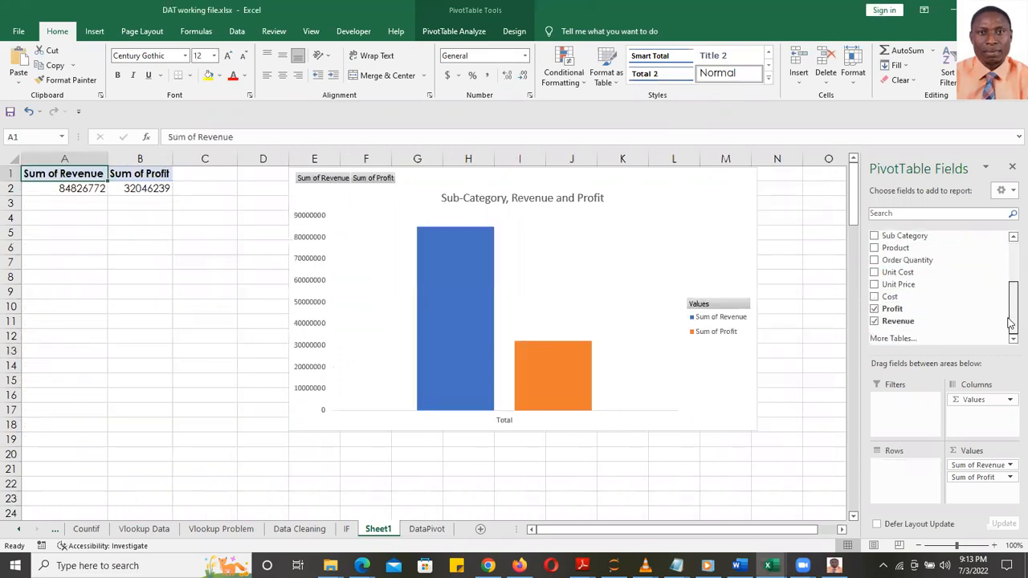
pyautogui.click(875, 308)
pyautogui.click(874, 320)
pyautogui.moveTo(1011, 321); pyautogui.dragTo(1010, 257)
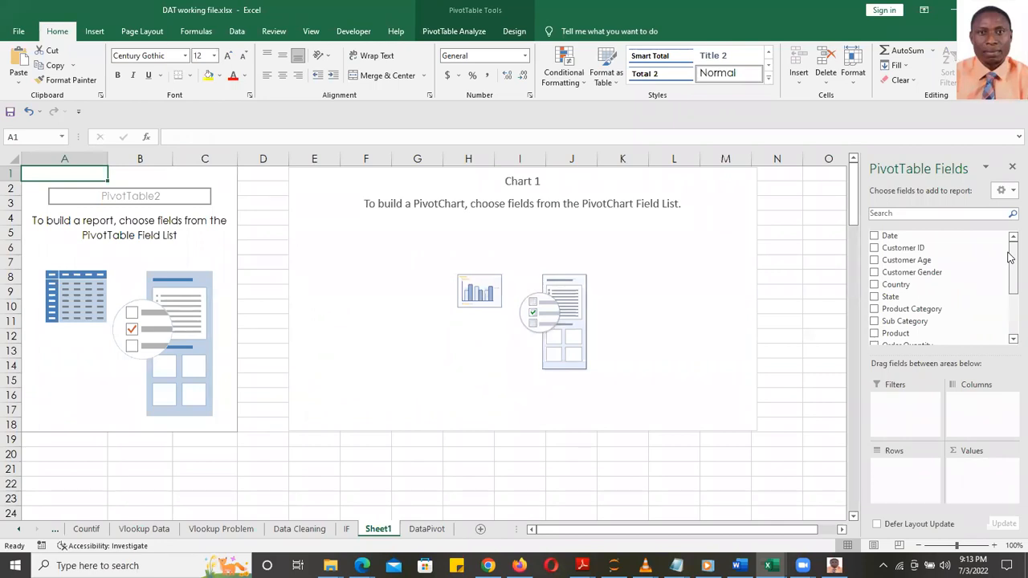
# - Hide the PivotTable field list and show it again
pyautogui.click(1012, 168)
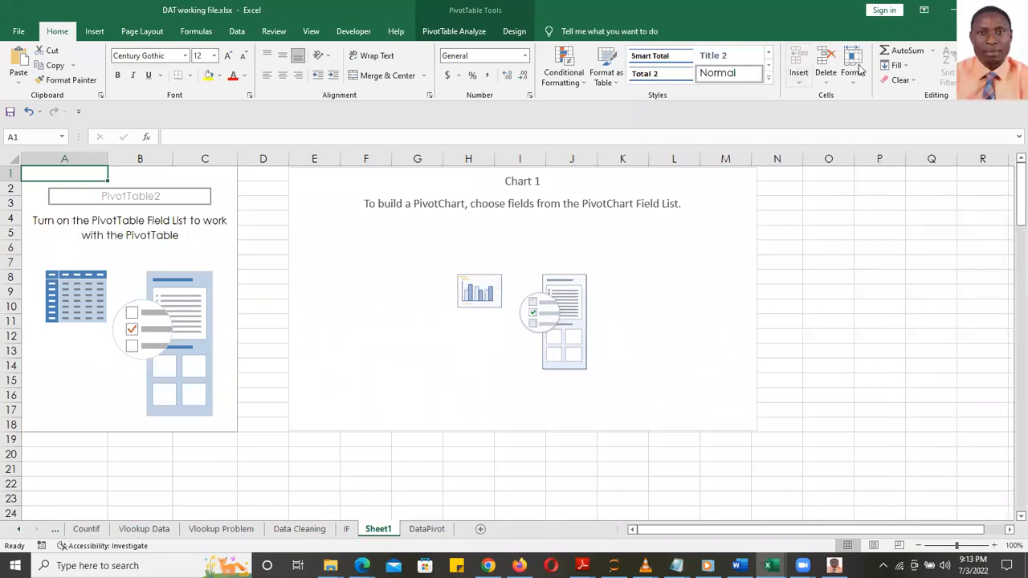
pyautogui.click(461, 33)
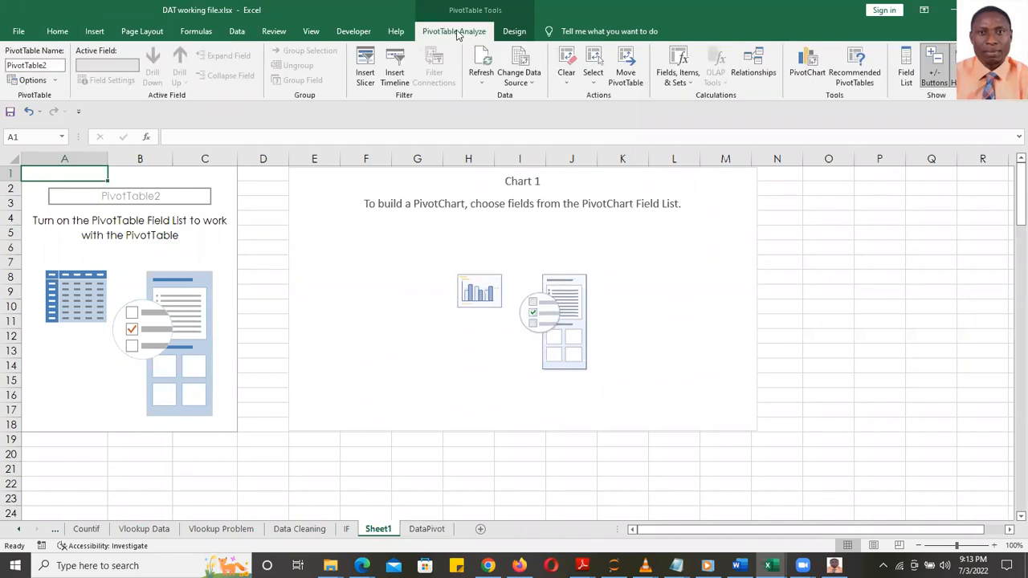
pyautogui.click(905, 76)
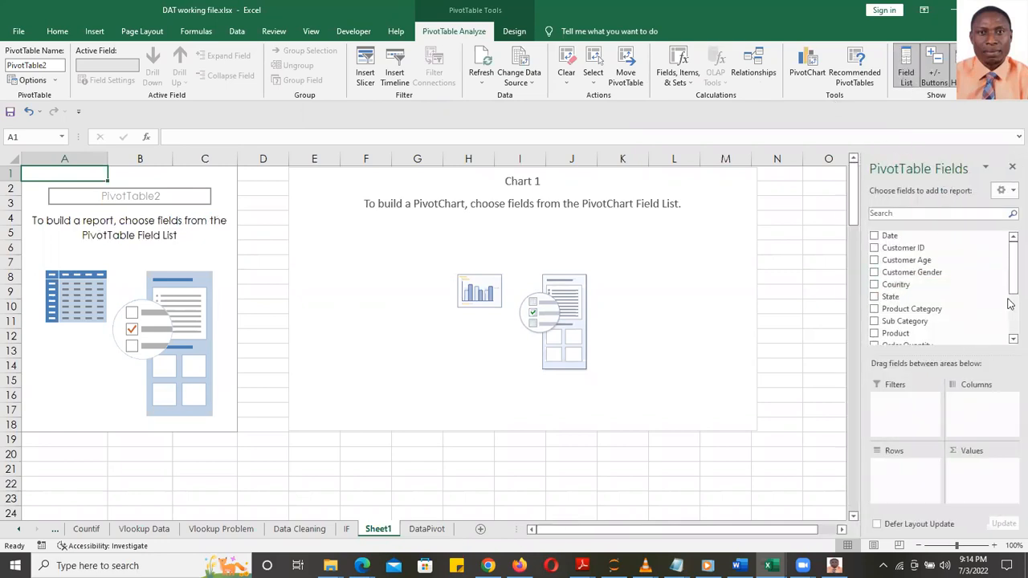
# - Add Sub Category as rows and Revenue and Profit as summed values to the empty PivotTable
pyautogui.moveTo(1011, 265)
pyautogui.mouseDown()
pyautogui.moveTo(1011, 313)
pyautogui.moveTo(1011, 257)
pyautogui.mouseUp()
pyautogui.moveTo(1009, 256)
pyautogui.mouseDown()
pyautogui.moveTo(1010, 327)
pyautogui.moveTo(1009, 246)
pyautogui.mouseUp()
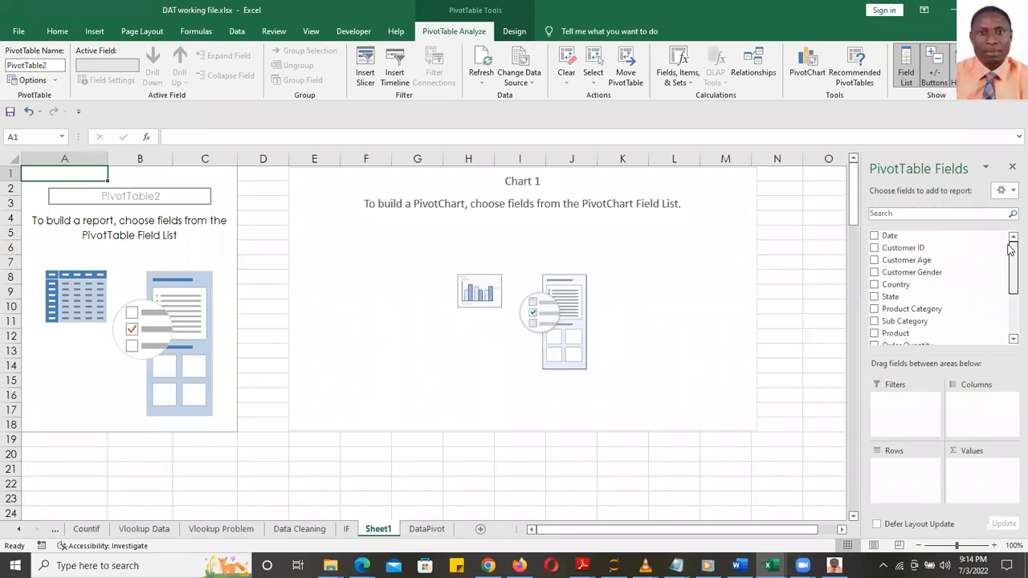
pyautogui.click(873, 321)
pyautogui.moveTo(1010, 264); pyautogui.dragTo(1009, 299)
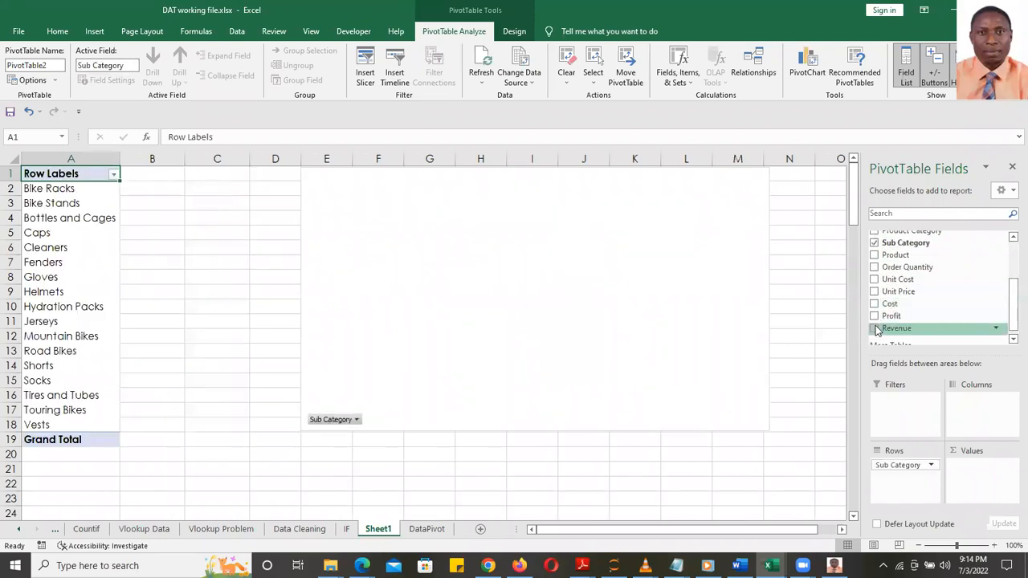
pyautogui.click(875, 328)
pyautogui.click(874, 315)
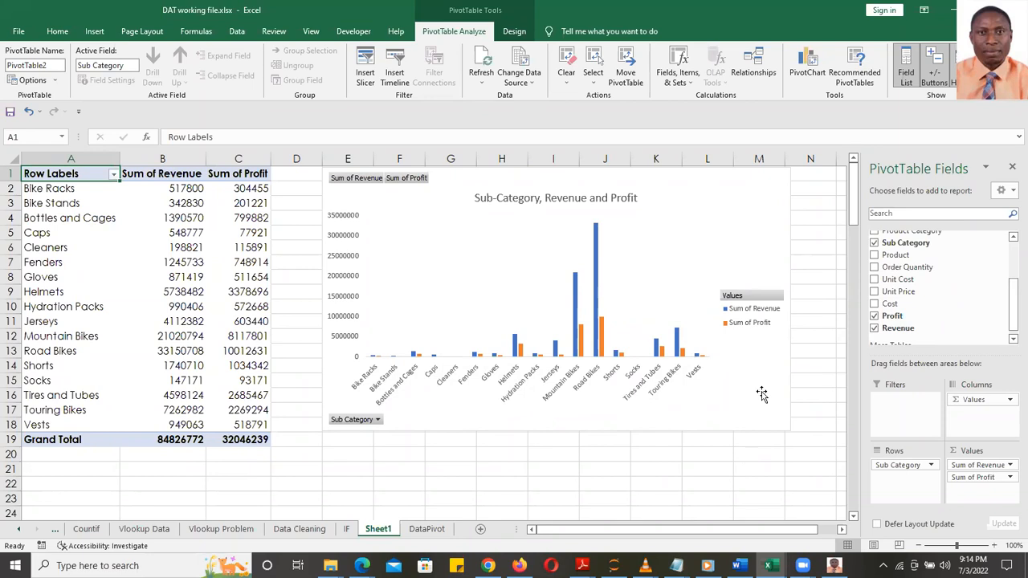
pyautogui.click(518, 171)
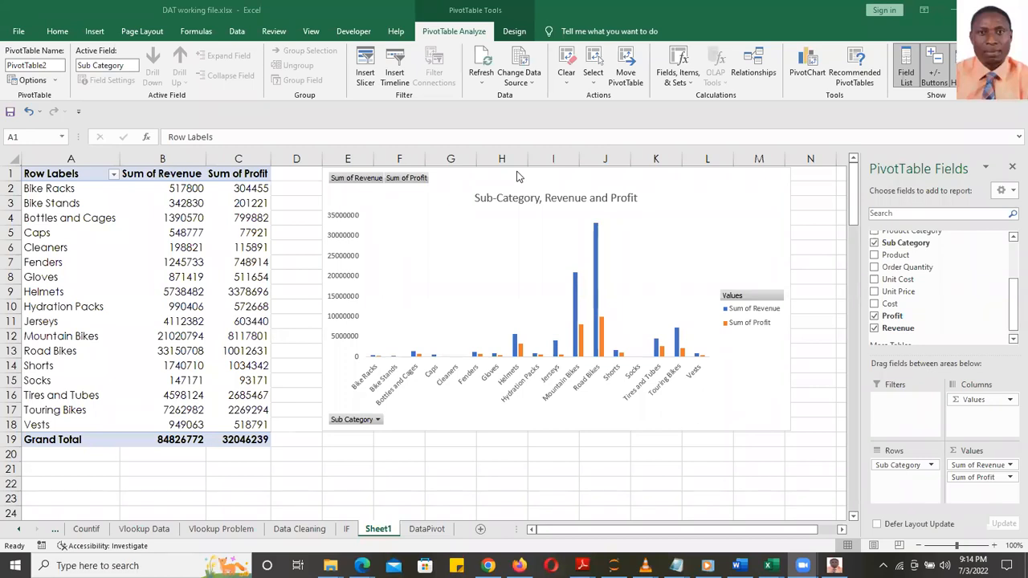
pyautogui.click(808, 207)
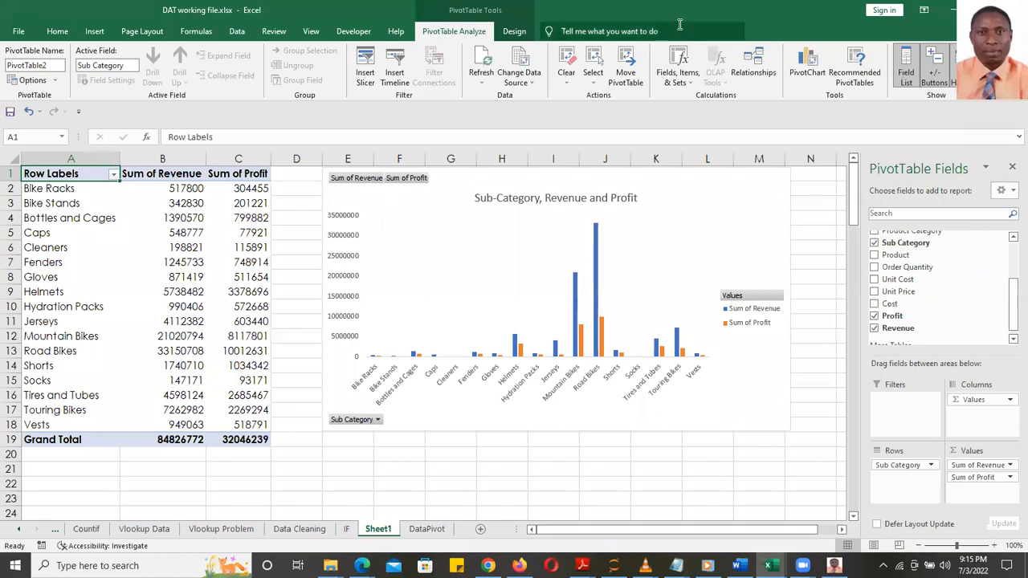
pyautogui.click(655, 480)
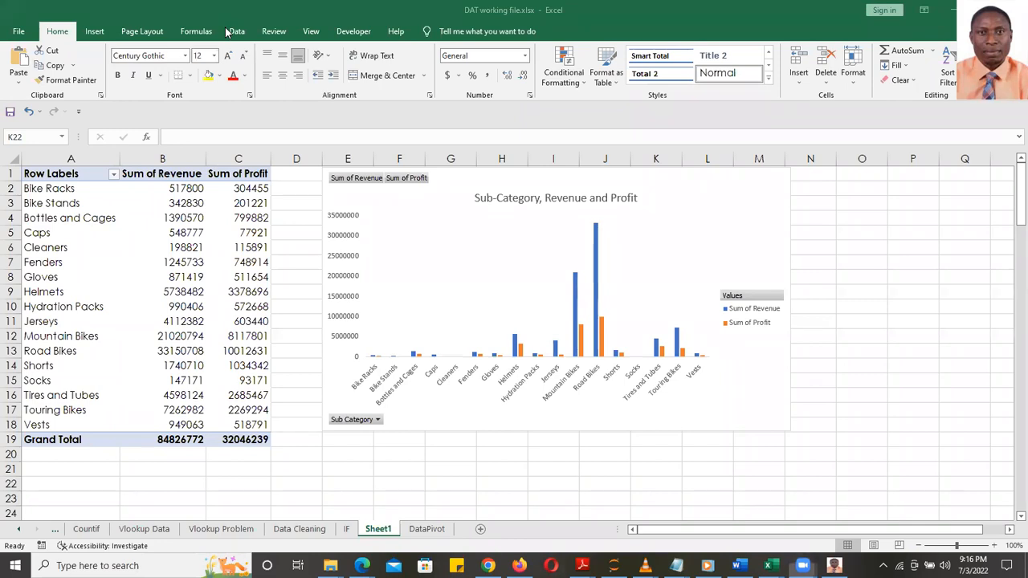
# - Rename Sheet1, which holds the PivotTable and PivotChart, to PivotT_Chart
pyautogui.doubleClick(378, 529)
pyautogui.write('Pivot')
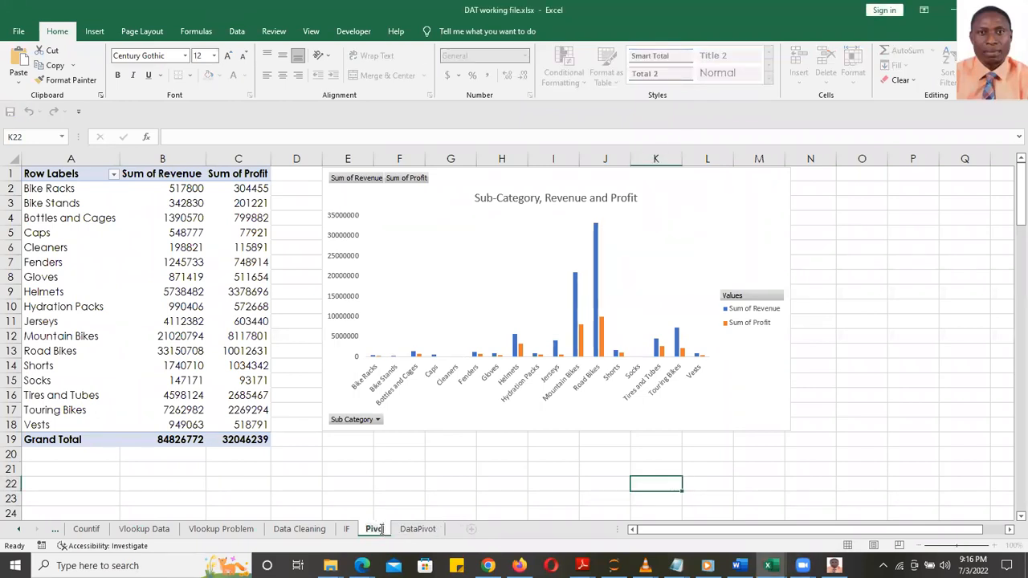
pyautogui.write(' Chart')
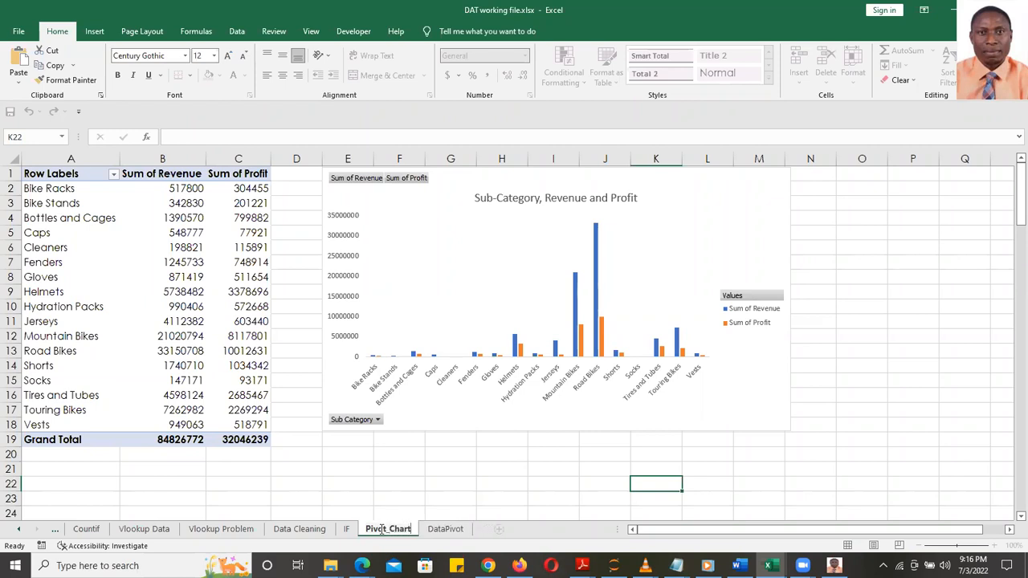
pyautogui.write('T_')
pyautogui.press('Return')
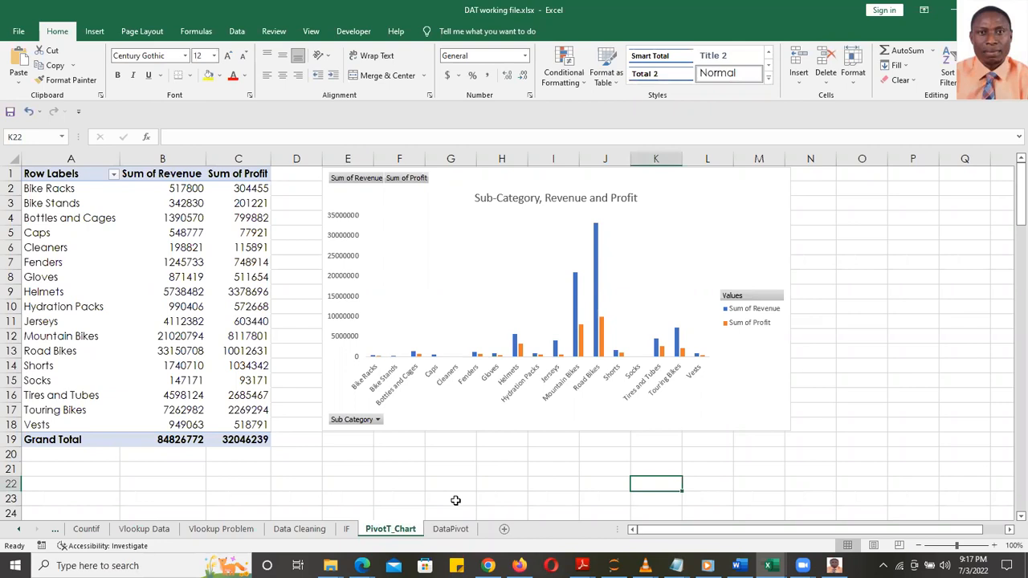
# - Go to the DataPivot sheet and show the Quick Analysis options for the entire Sales_Data table
pyautogui.click(449, 528)
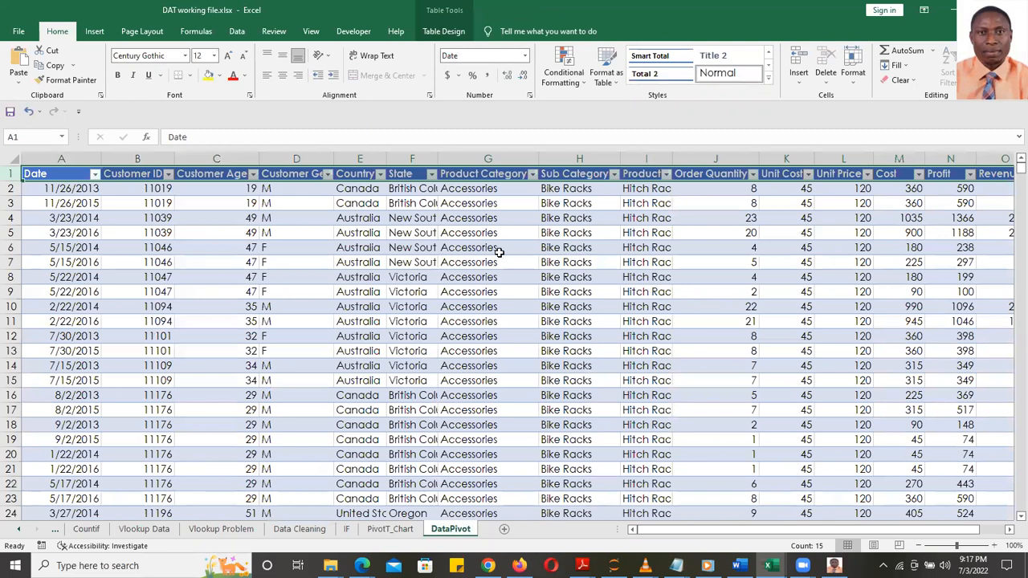
pyautogui.click(417, 261)
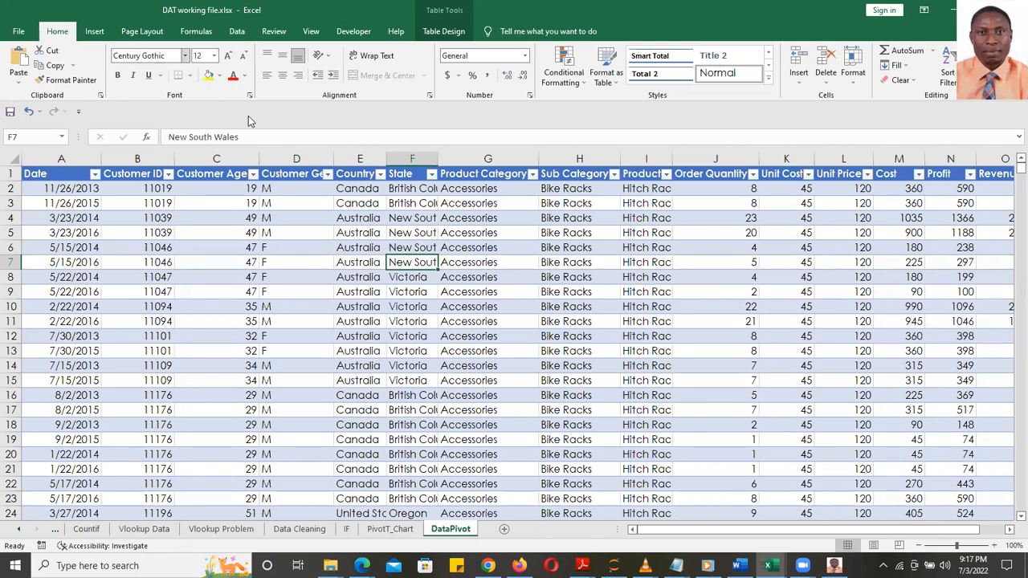
pyautogui.hotkey('ctrl', 'a')
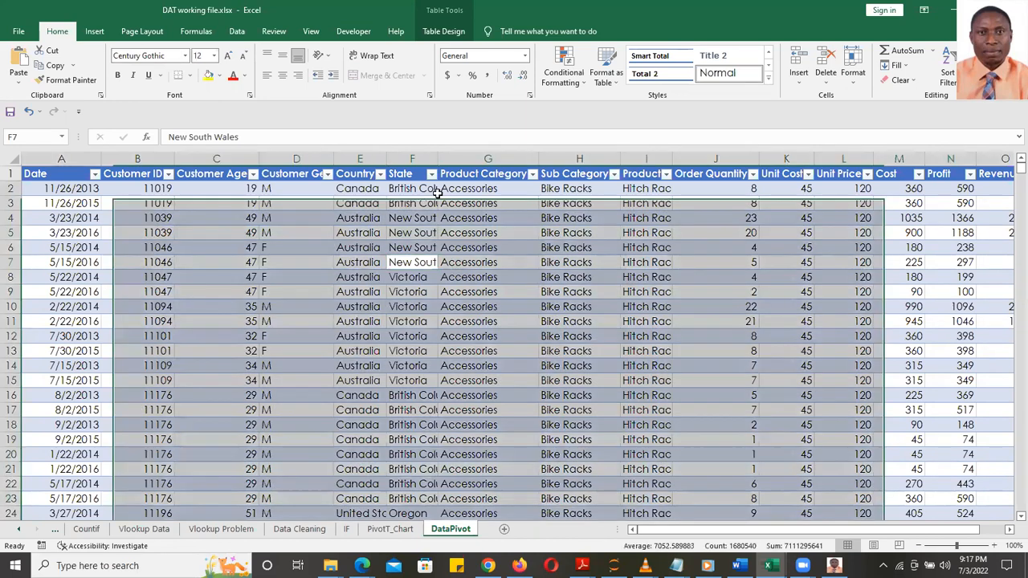
pyautogui.hotkey('ctrl', 'q')
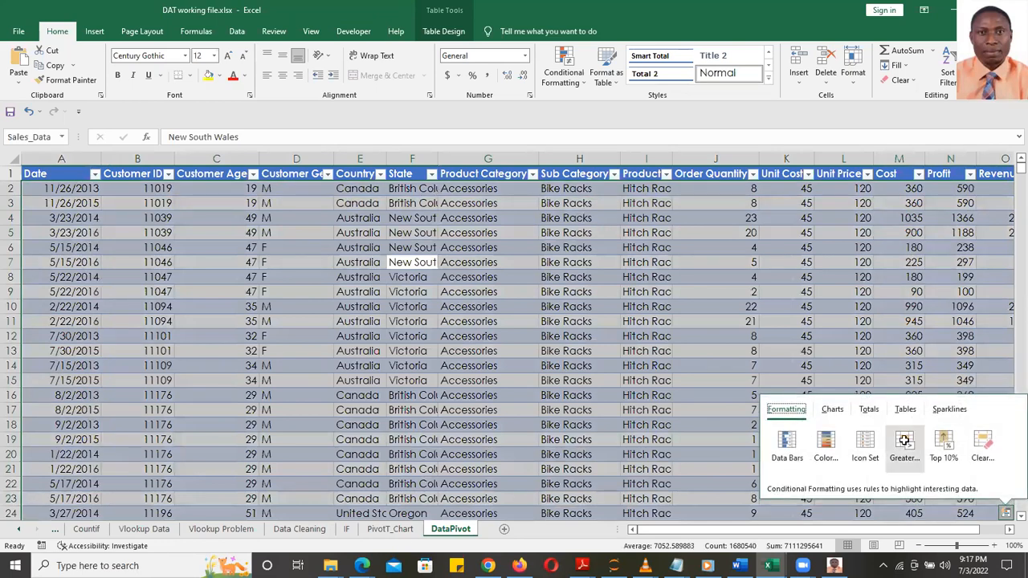
# - Dismiss the Quick Analysis options and look at the data source choices for inserting a PivotTable from Sales_Data
pyautogui.click(564, 313)
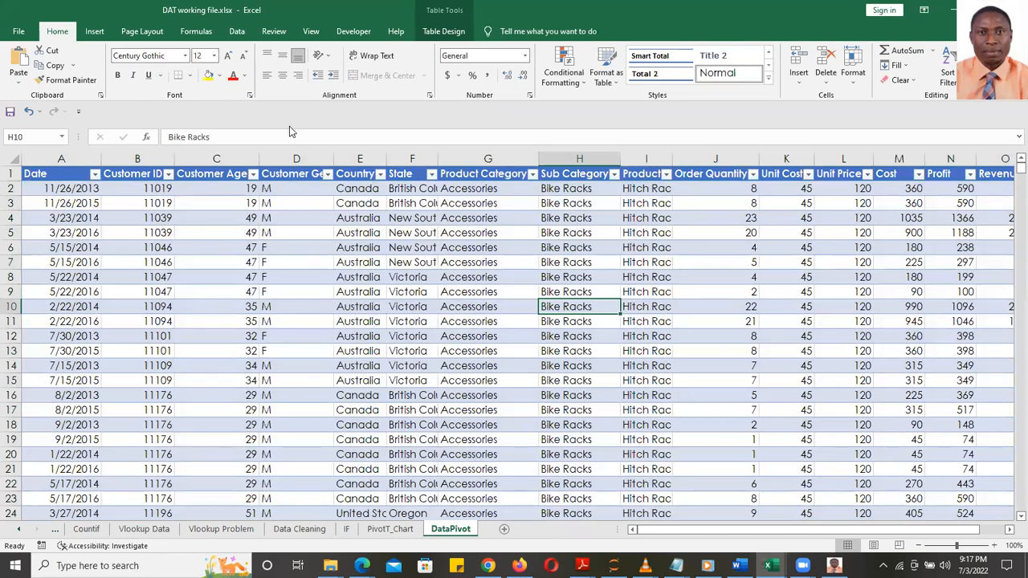
pyautogui.click(94, 31)
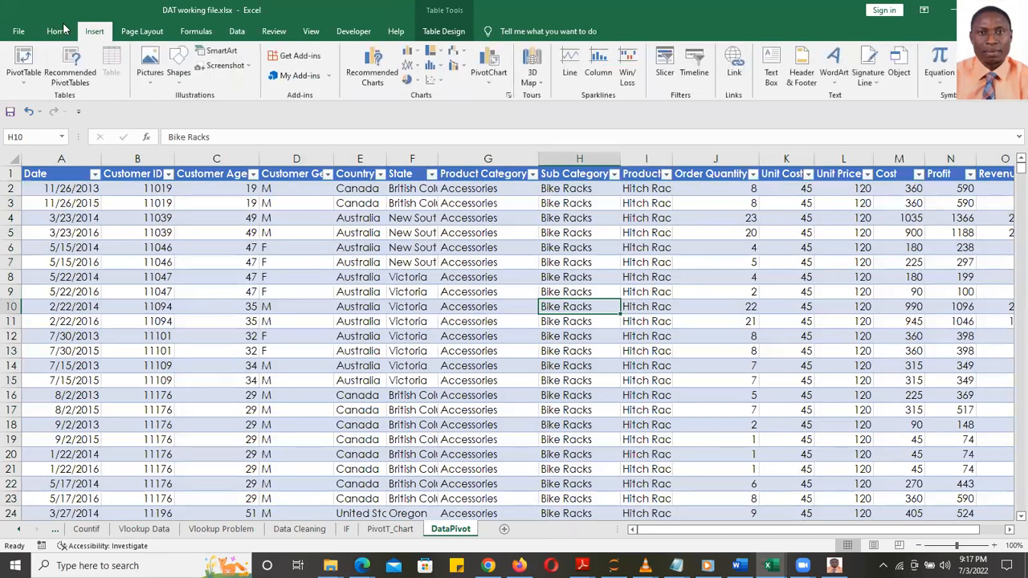
pyautogui.click(25, 76)
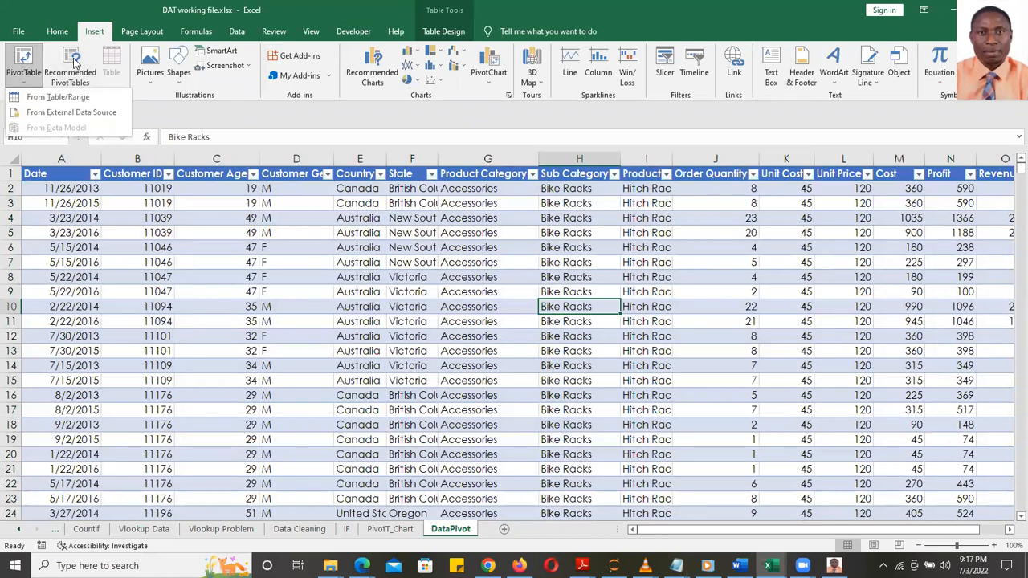
pyautogui.click(146, 12)
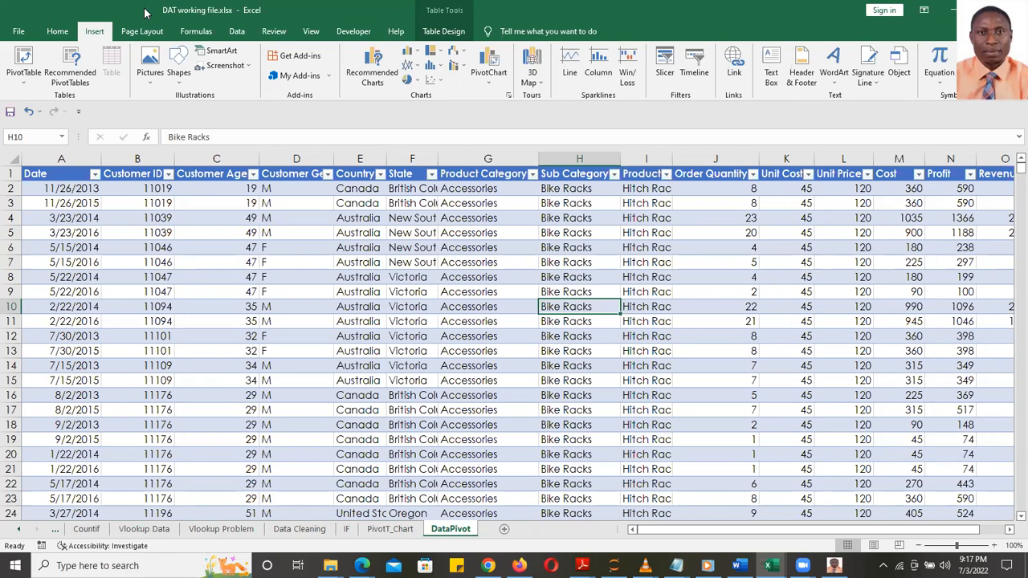
# - View the Summarize with PivotTable settings for the Sales_Data table and close them without creating anything
pyautogui.click(441, 32)
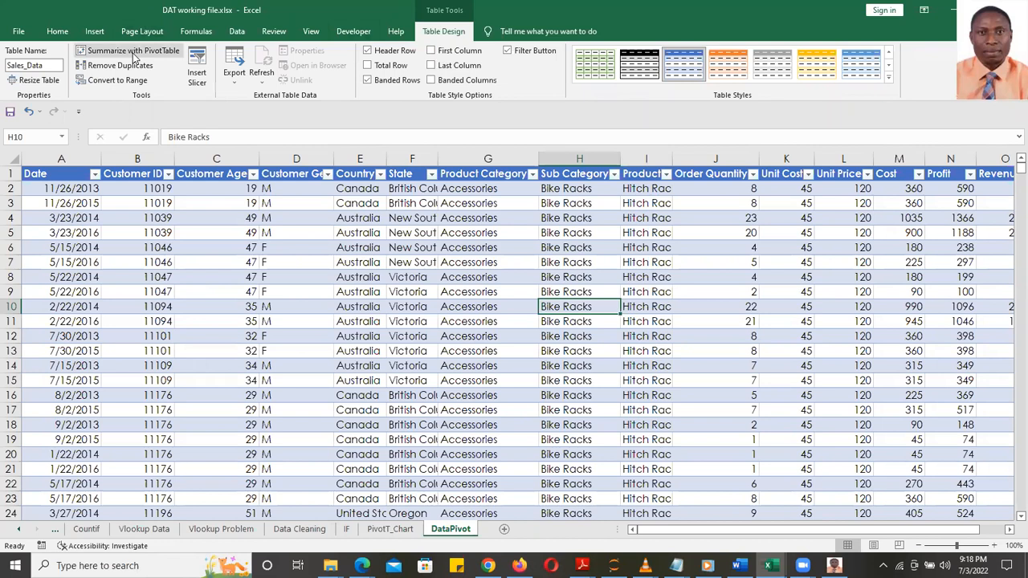
pyautogui.click(134, 53)
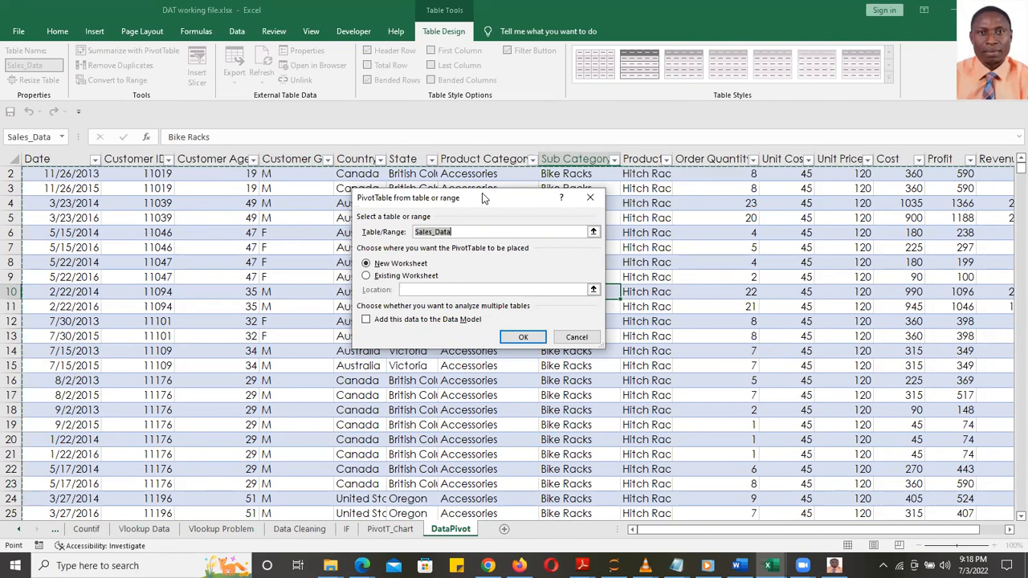
pyautogui.click(587, 199)
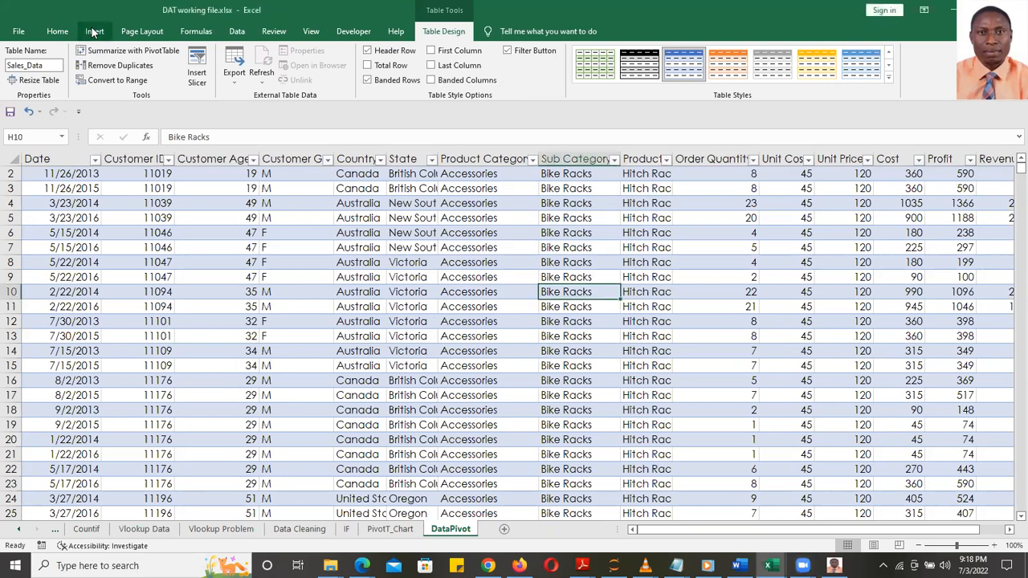
pyautogui.click(94, 31)
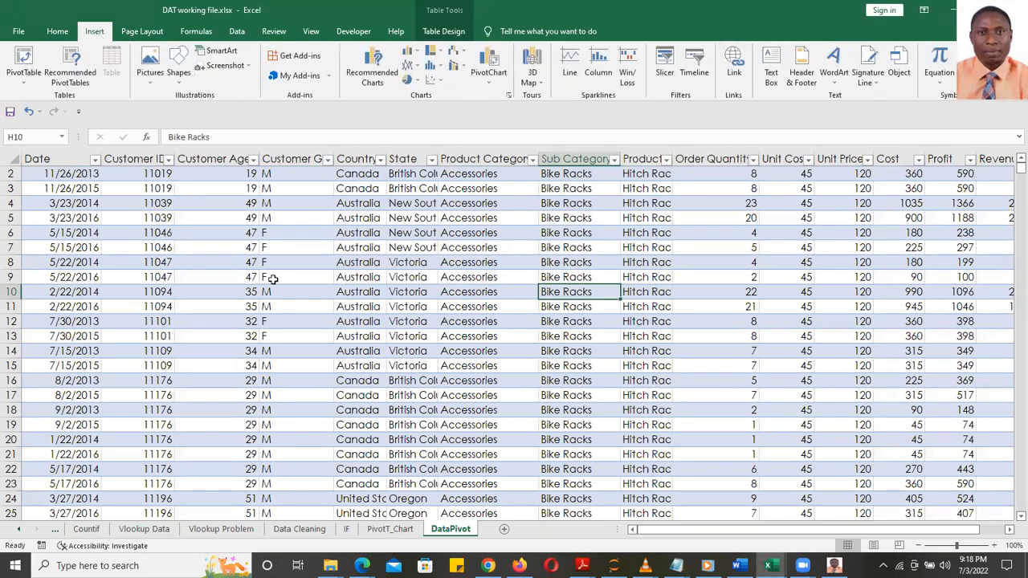
pyautogui.click(81, 75)
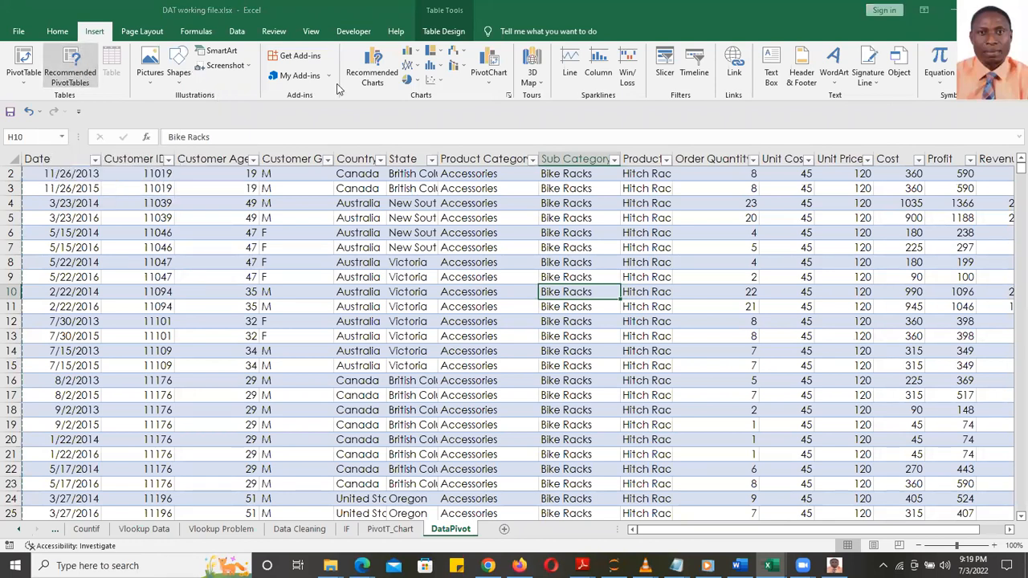
pyautogui.moveTo(514, 121); pyautogui.dragTo(511, 141)
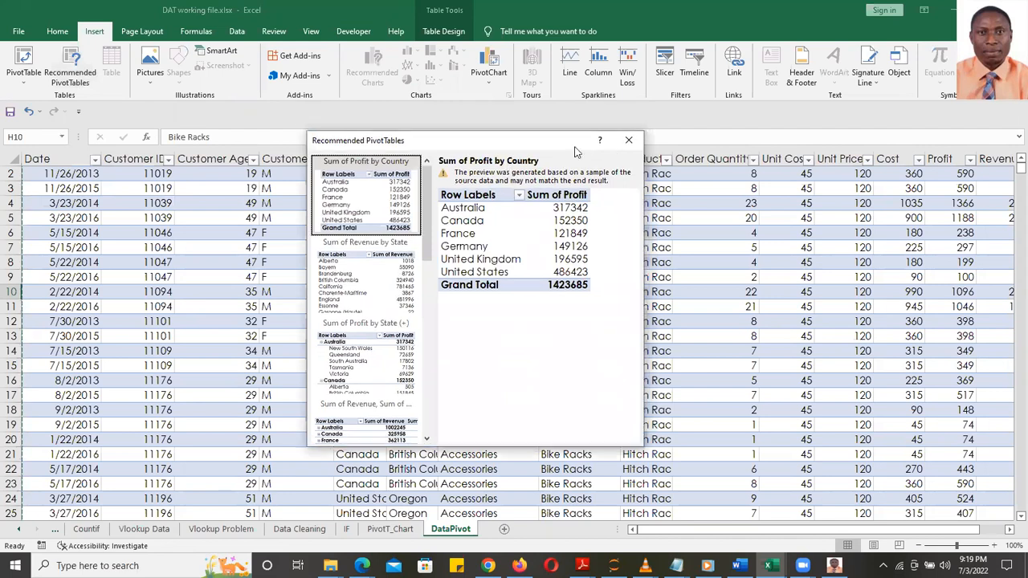
pyautogui.press('Escape')
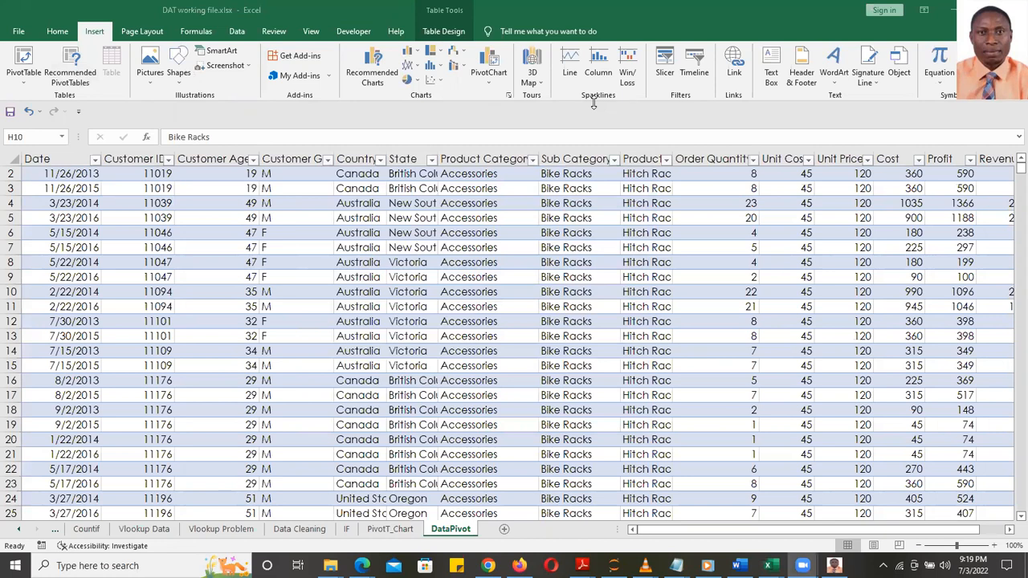
# - Preview the recommended PivotTables for revenue by state, profit by state, and combined revenue and profit, widening the preview window
pyautogui.click(78, 70)
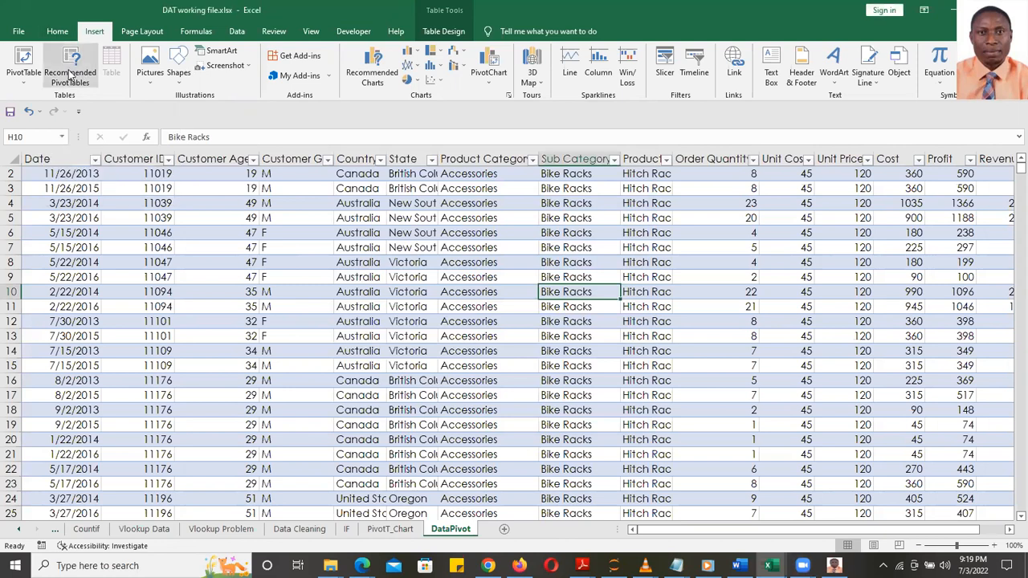
pyautogui.click(71, 74)
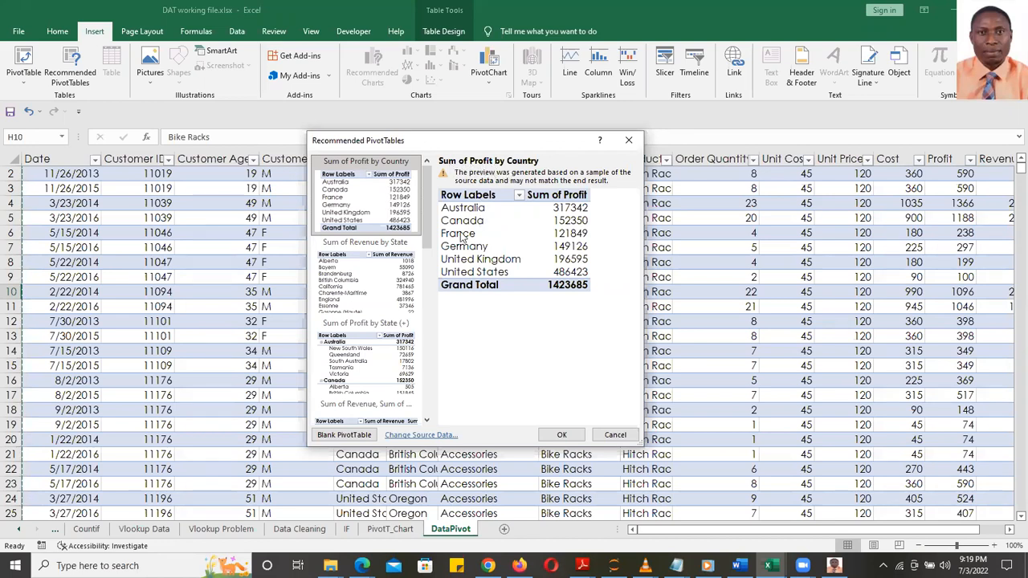
pyautogui.click(391, 264)
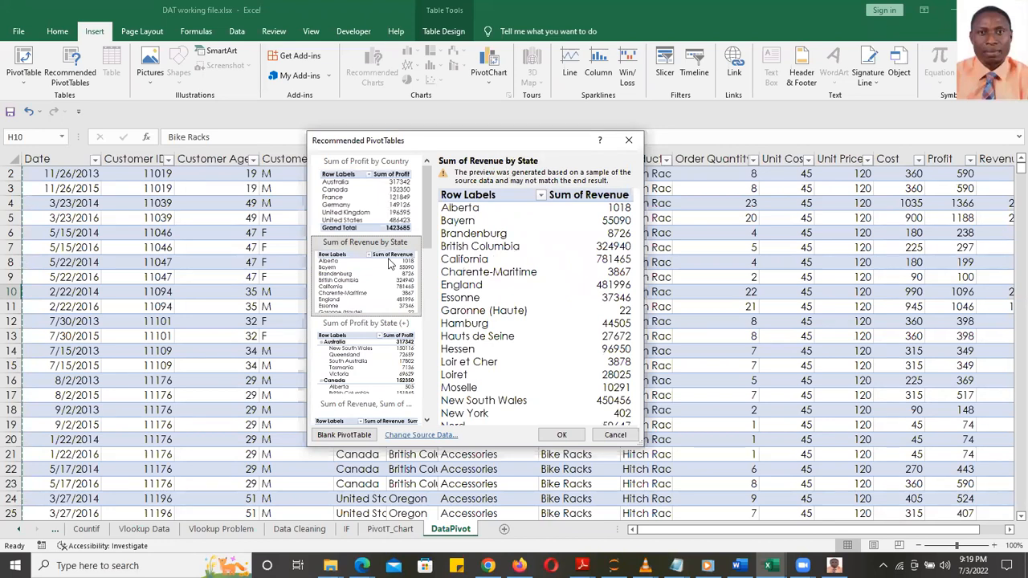
pyautogui.click(373, 341)
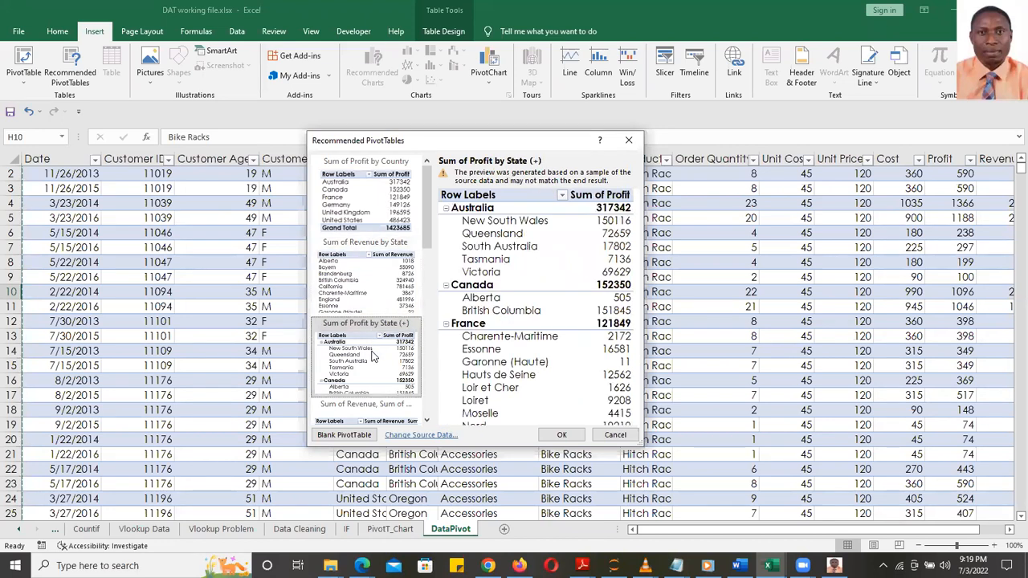
pyautogui.moveTo(428, 237); pyautogui.dragTo(428, 294)
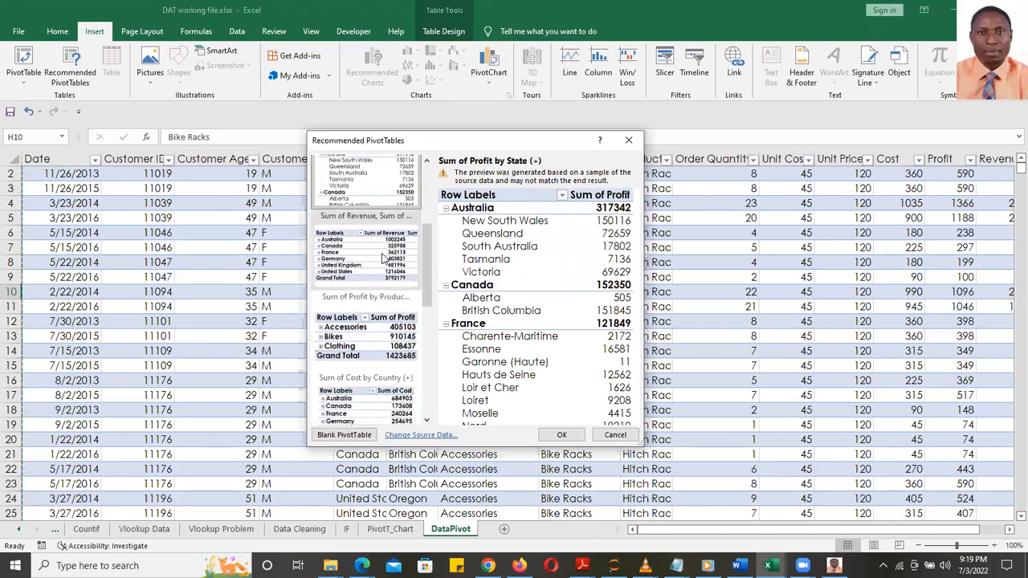
pyautogui.click(383, 258)
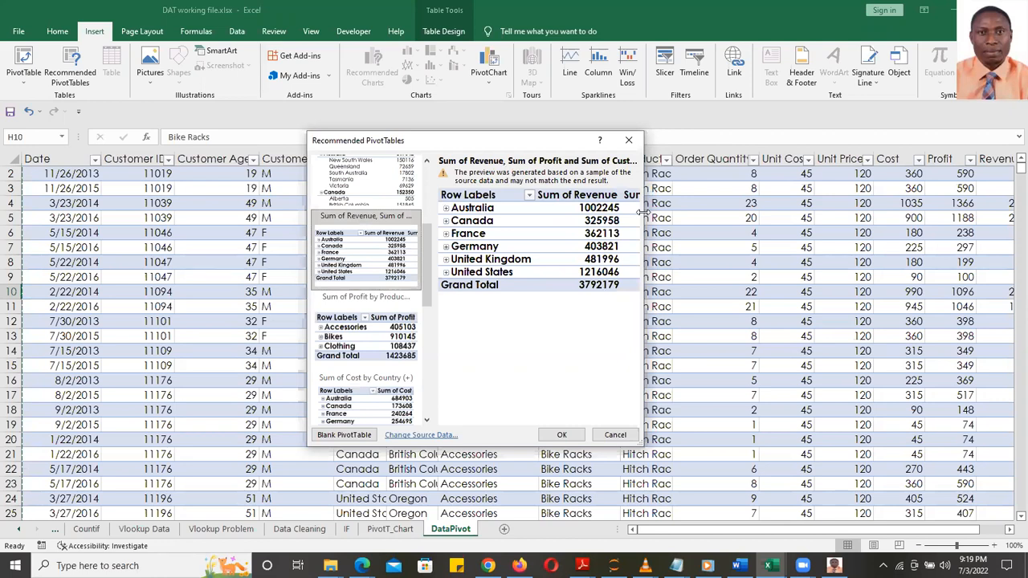
pyautogui.moveTo(643, 211); pyautogui.dragTo(793, 213)
# - Preview the recommended PivotTables for profit by product category, cost by country, and cost by product
pyautogui.click(363, 334)
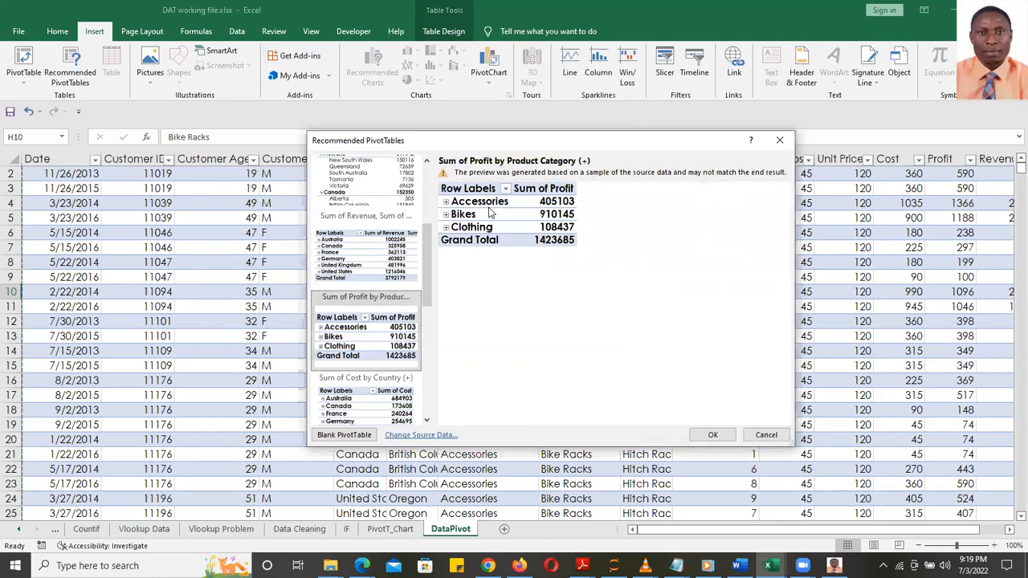
pyautogui.click(353, 404)
pyautogui.moveTo(429, 273); pyautogui.dragTo(425, 407)
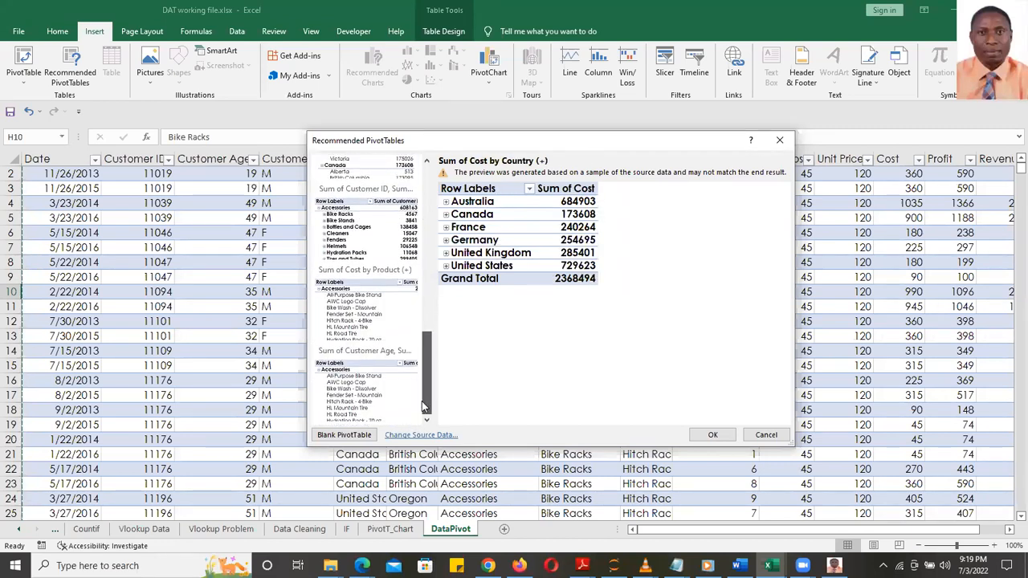
pyautogui.click(379, 401)
pyautogui.click(374, 329)
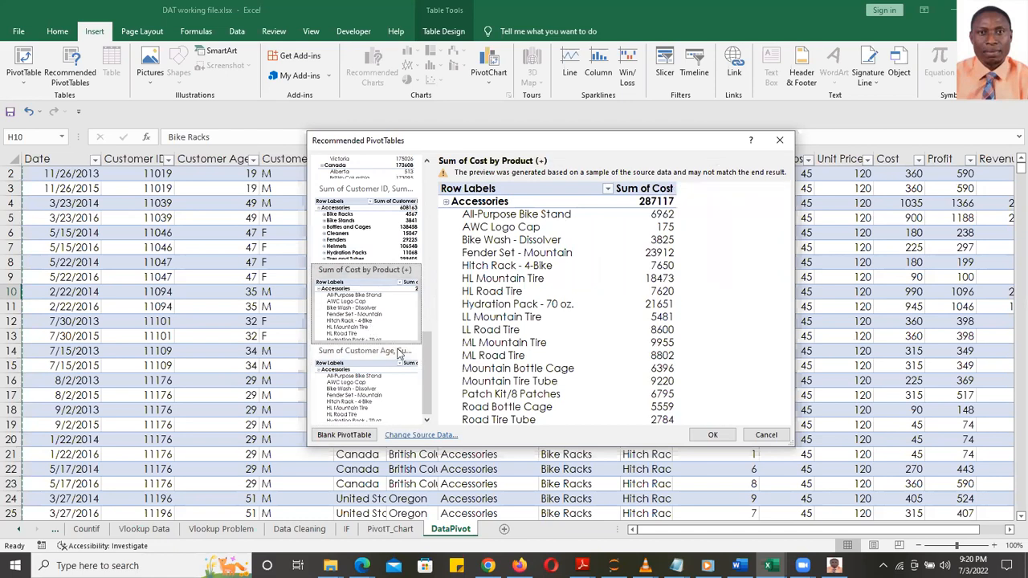
# - Insert the recommended Sum of Profit by Country PivotTable on a new sheet
pyautogui.moveTo(428, 377); pyautogui.dragTo(430, 219)
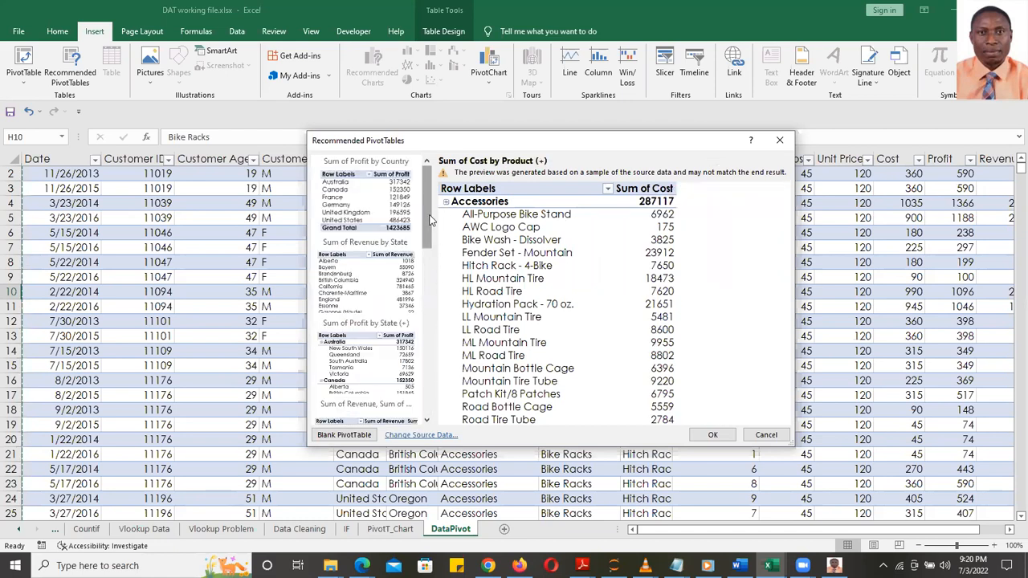
pyautogui.click(384, 201)
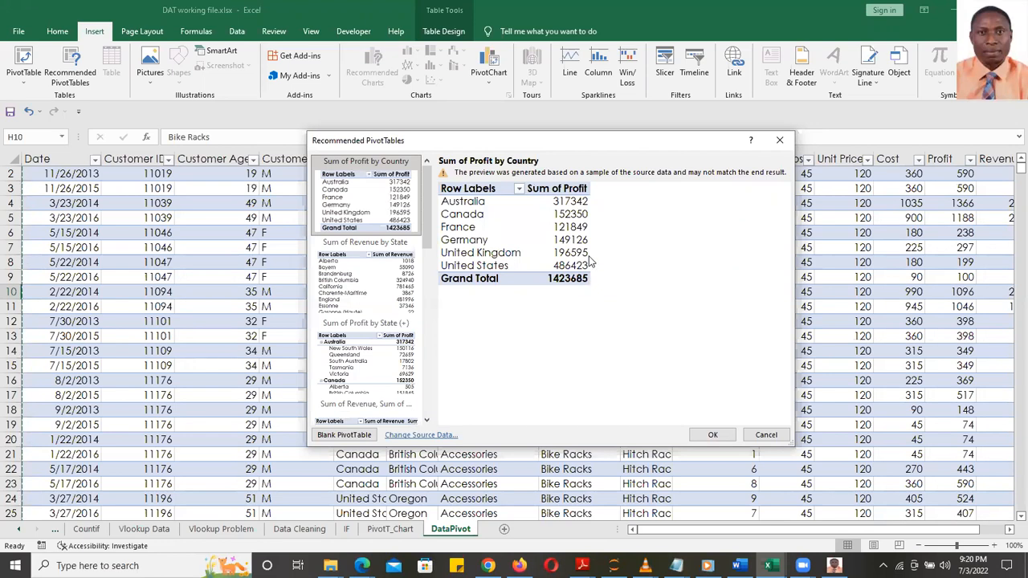
pyautogui.click(711, 433)
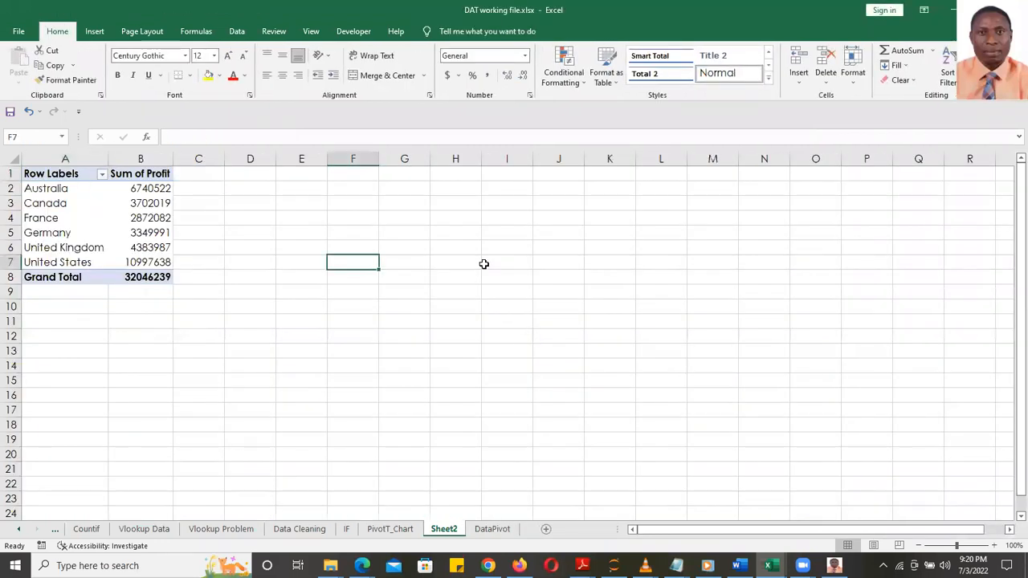
# - Rename the Row Labels header of the new PivotTable to Country
pyautogui.click(87, 218)
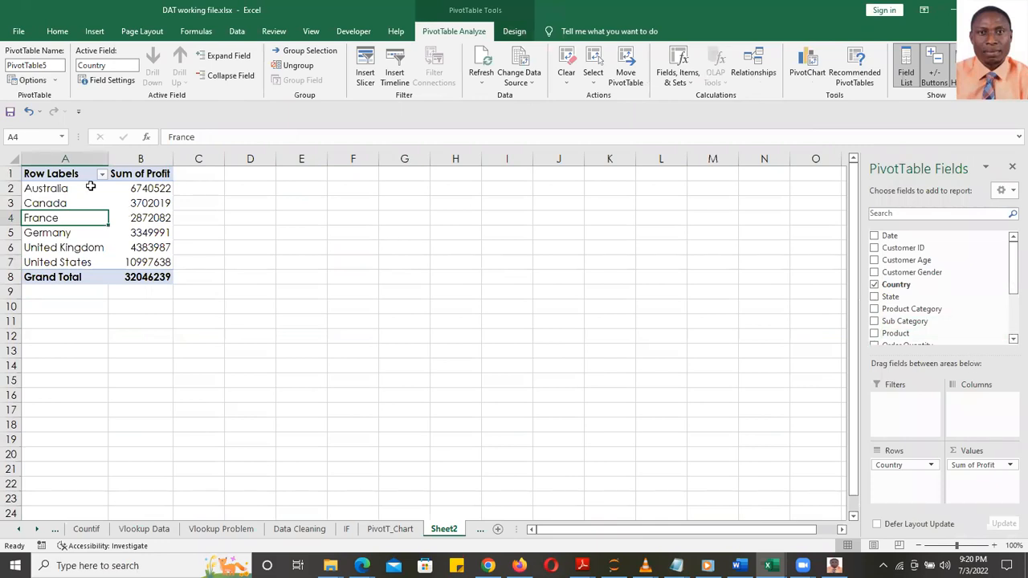
pyautogui.doubleClick(60, 175)
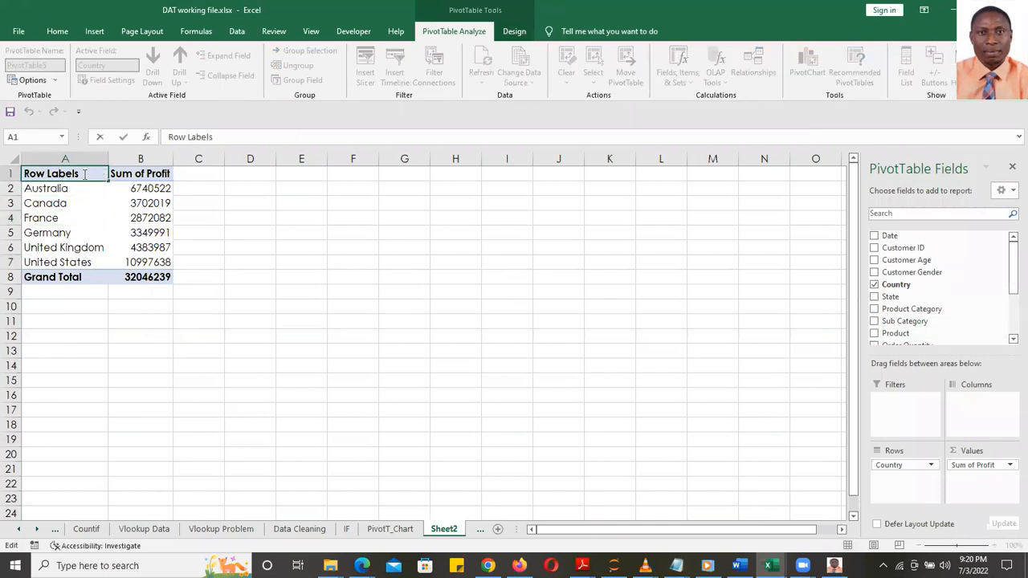
pyautogui.write('Co')
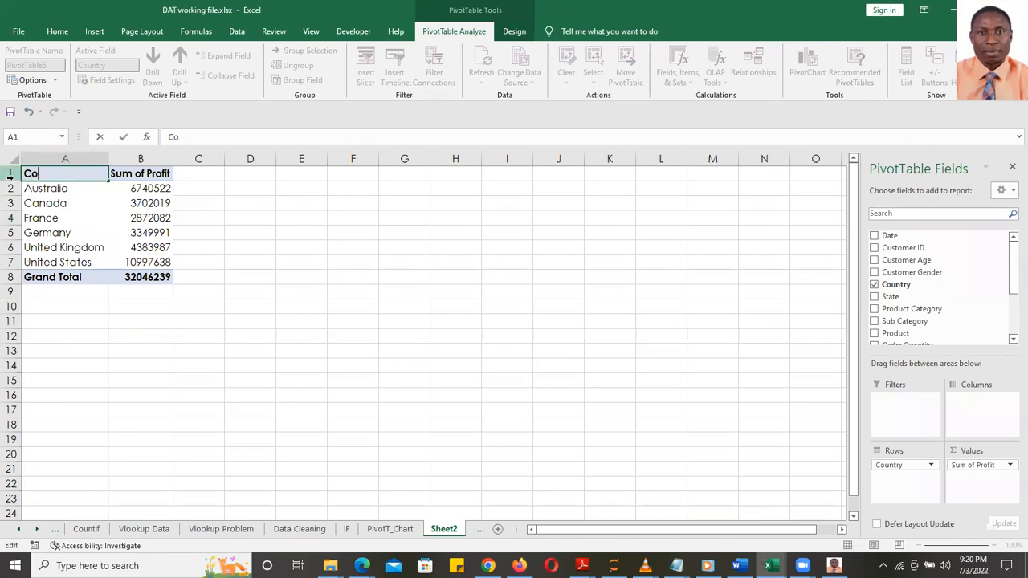
pyautogui.write('untry')
pyautogui.press('Return')
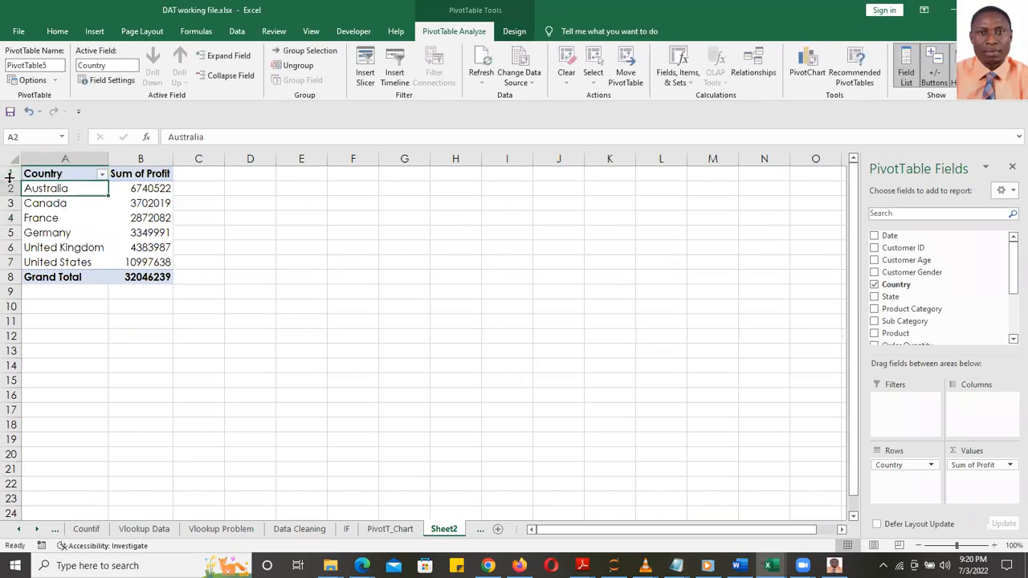
pyautogui.click(380, 332)
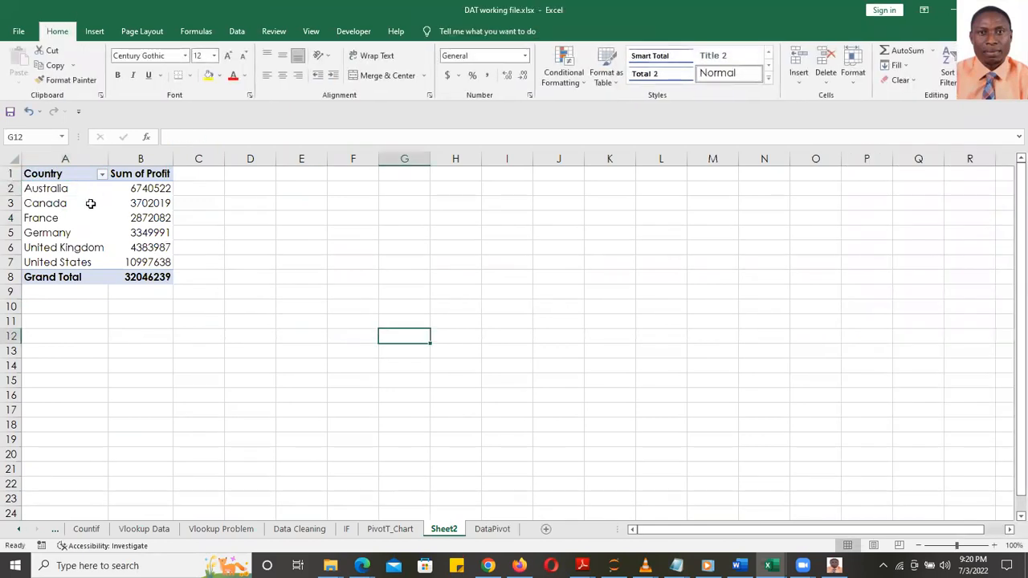
# - Add the Sub Category field to the PivotTable rows beneath Country
pyautogui.click(94, 207)
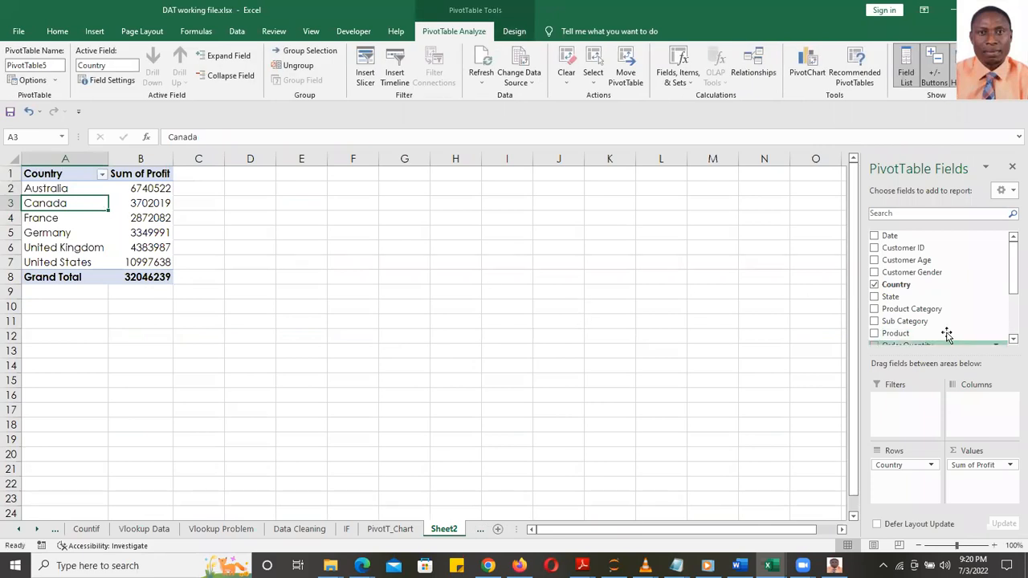
pyautogui.click(1011, 297)
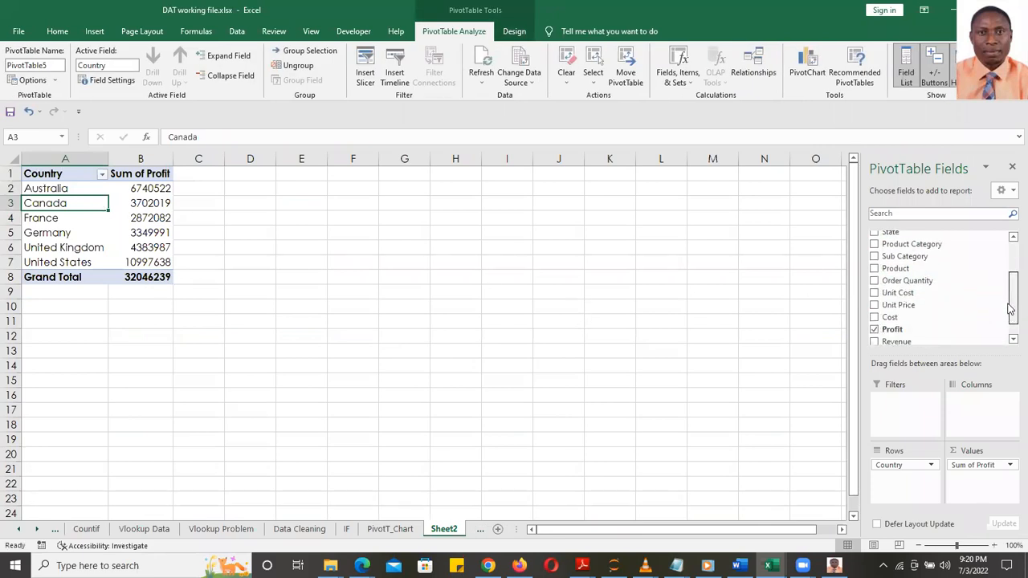
pyautogui.scroll(1, 911, 267)
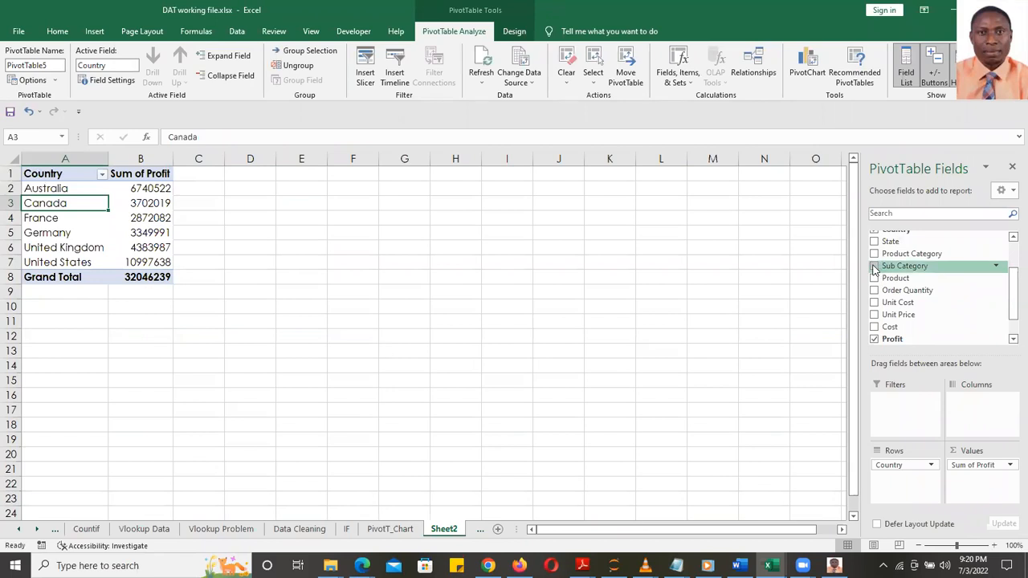
pyautogui.click(875, 266)
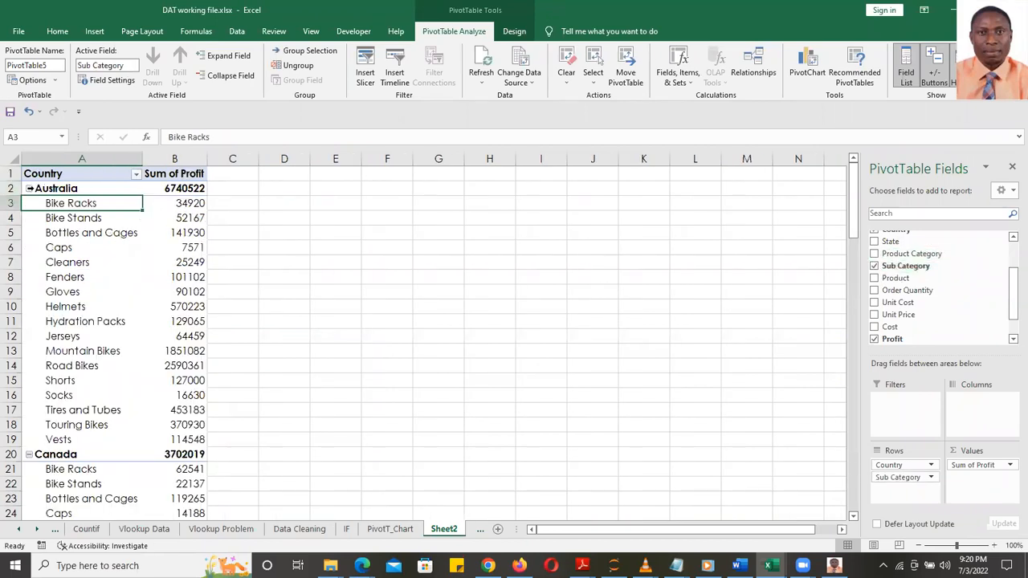
# - Collapse the sub category rows under every country in the PivotTable, from Australia to United States
pyautogui.click(29, 188)
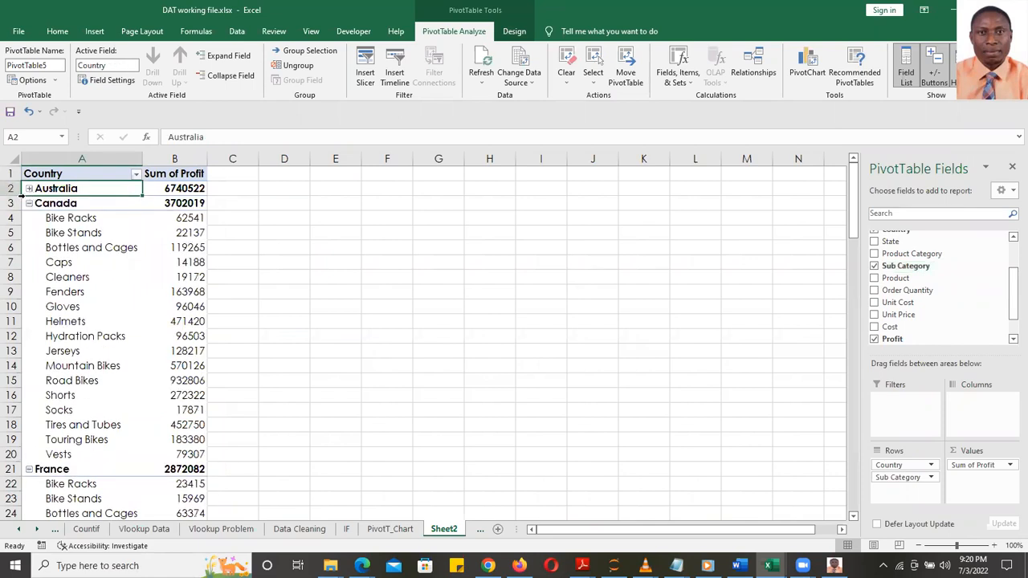
pyautogui.click(29, 203)
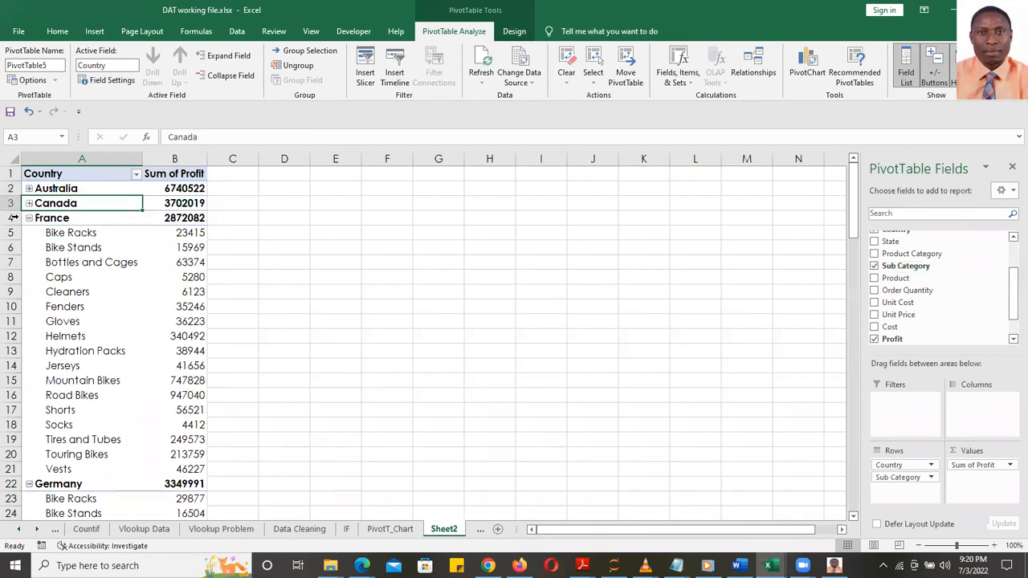
pyautogui.click(29, 217)
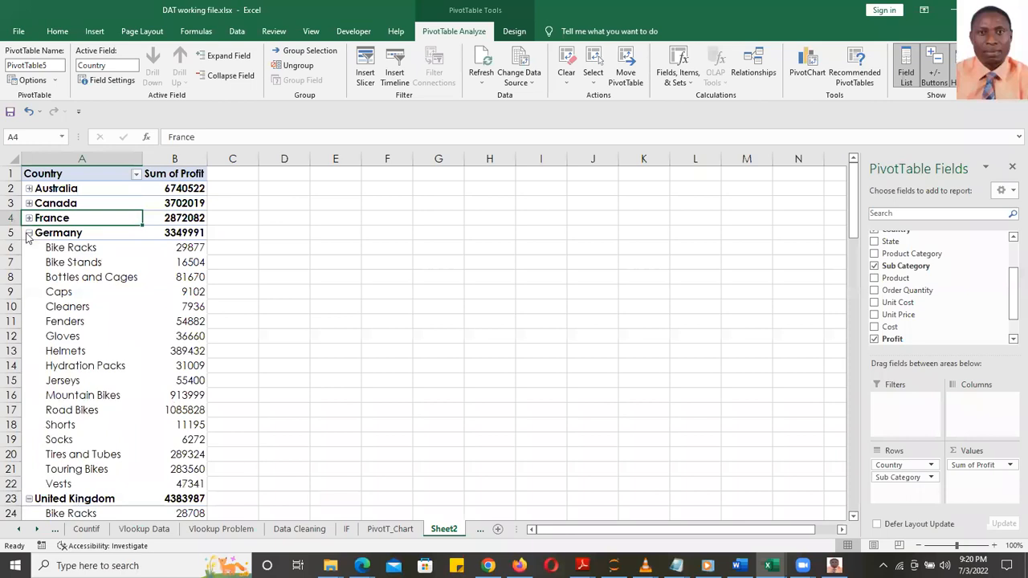
pyautogui.click(29, 232)
pyautogui.click(29, 247)
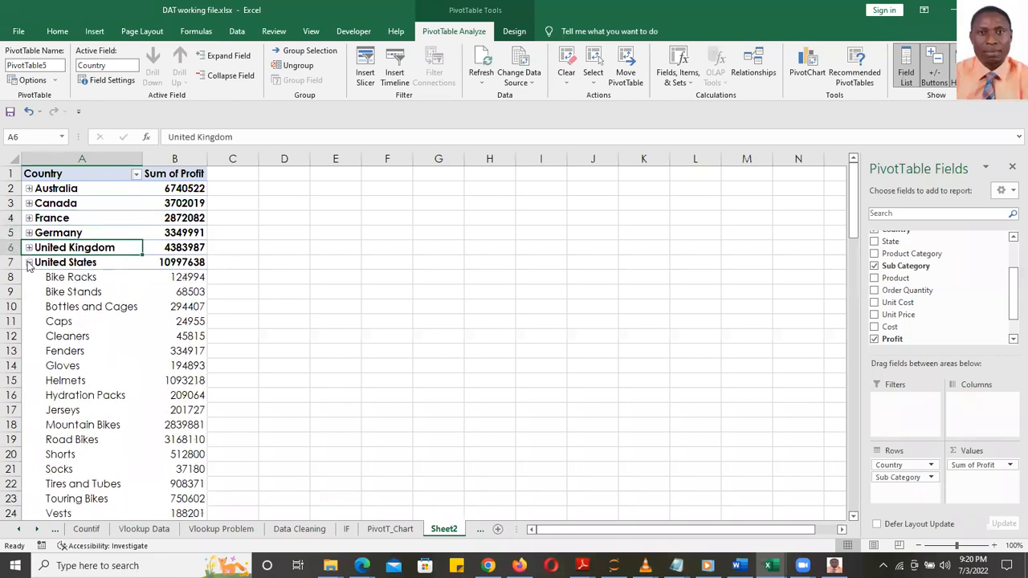
pyautogui.click(29, 263)
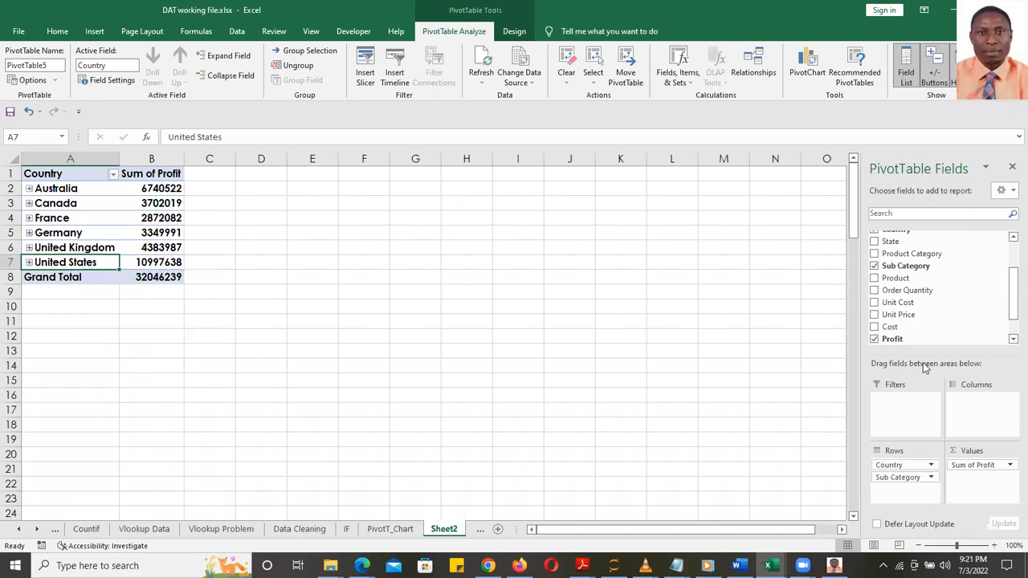
# - Empty the PivotTable by removing the Profit, Sub Category and Country fields
pyautogui.click(873, 339)
pyautogui.click(875, 266)
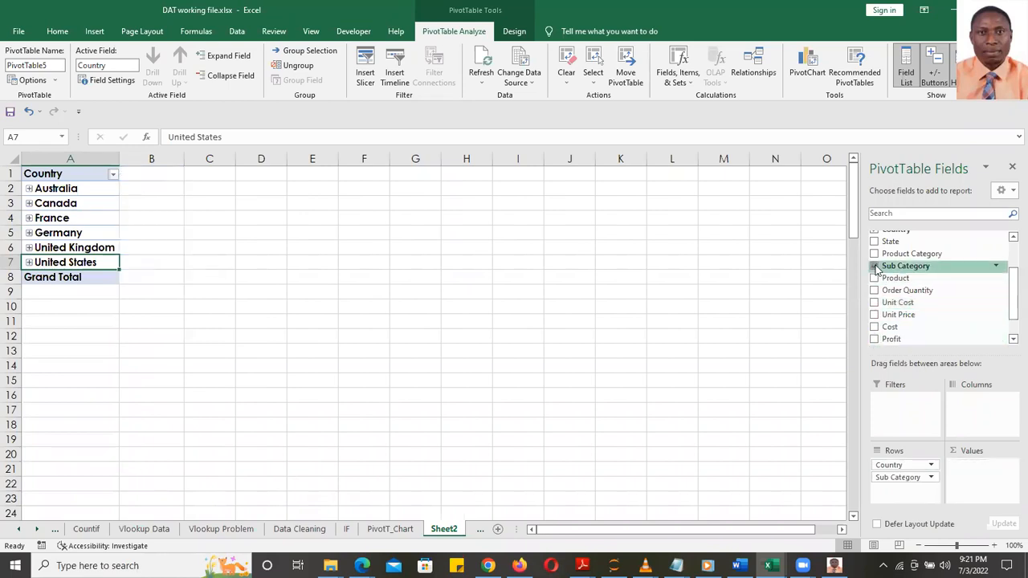
pyautogui.scroll(2, 1011, 285)
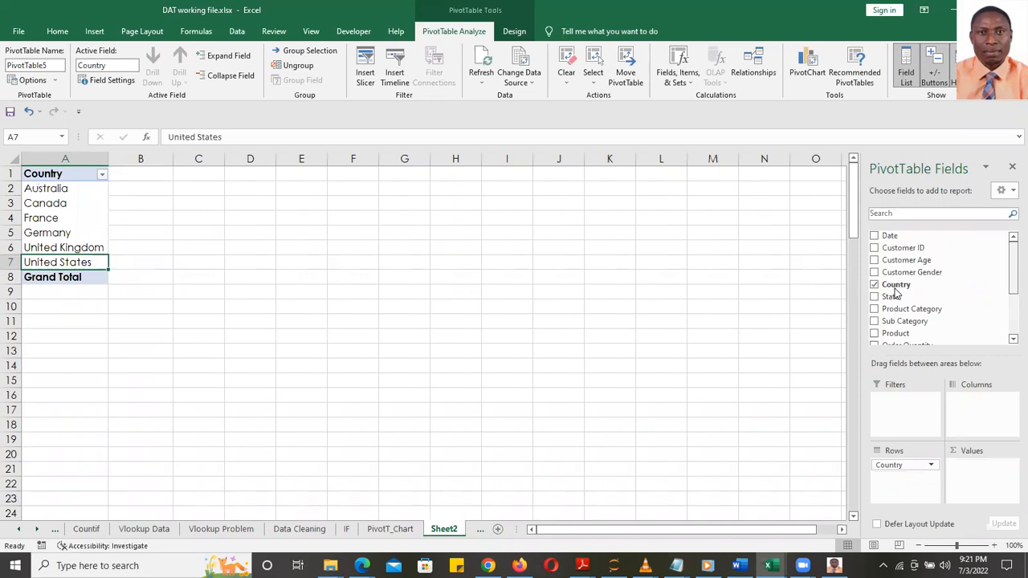
pyautogui.click(1004, 283)
pyautogui.moveTo(1010, 273)
pyautogui.mouseDown()
pyautogui.moveTo(1010, 320)
pyautogui.moveTo(1010, 257)
pyautogui.mouseUp()
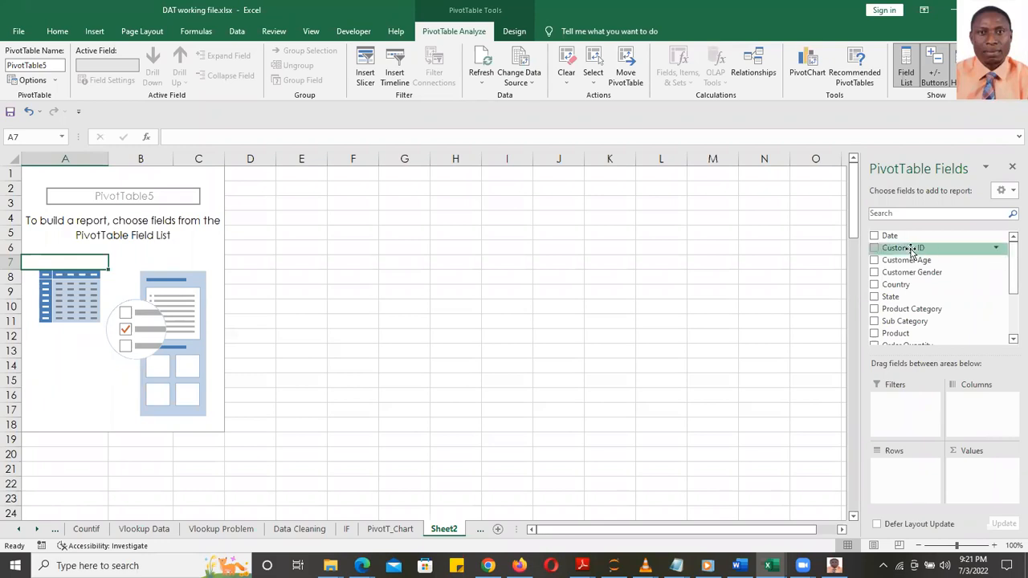
# - Add the Customer ID, Customer Age, State, Product Category, Product and Customer Gender fields to the empty PivotTable
pyautogui.click(874, 248)
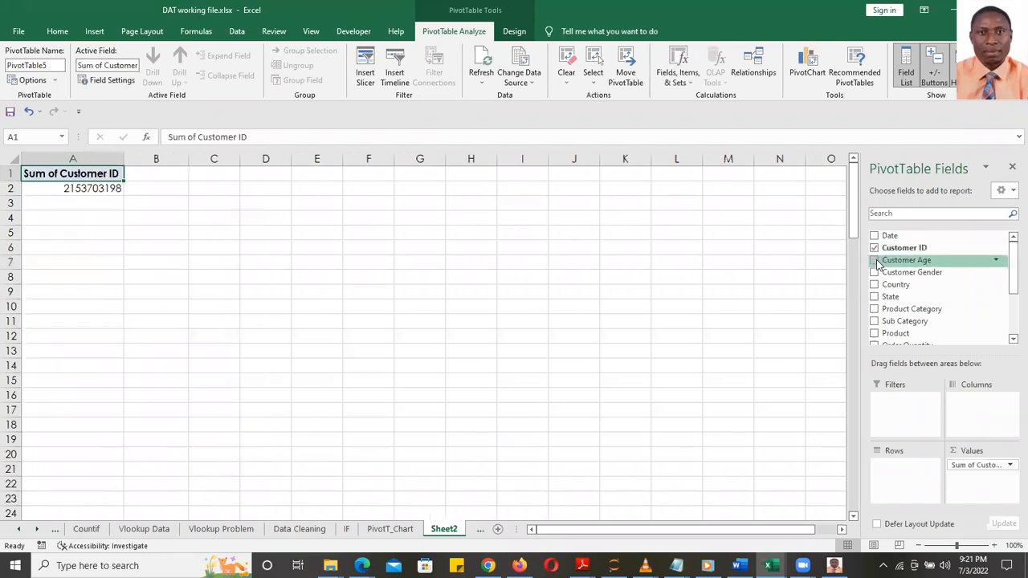
pyautogui.click(874, 260)
pyautogui.click(874, 296)
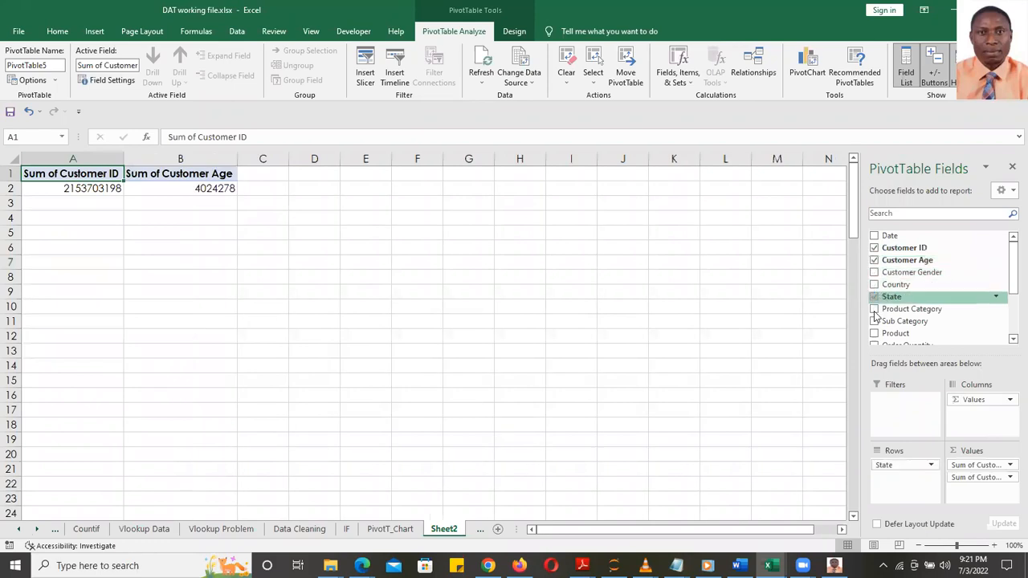
pyautogui.click(874, 309)
pyautogui.click(874, 333)
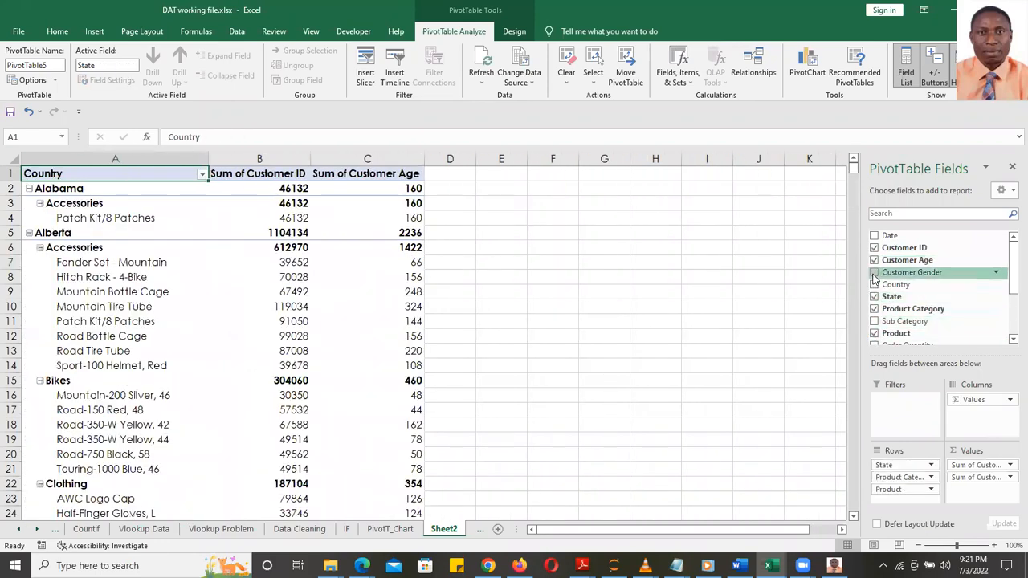
pyautogui.click(875, 273)
# - Remove the customer, State, Product Category and Product fields so the PivotTable is blank again
pyautogui.click(874, 249)
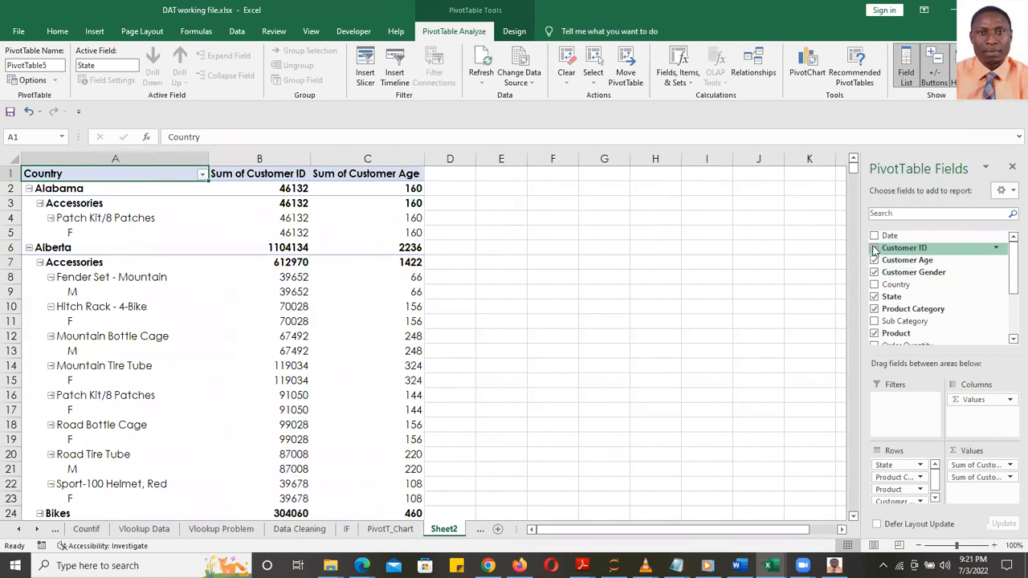
pyautogui.click(874, 260)
pyautogui.click(875, 272)
pyautogui.click(875, 296)
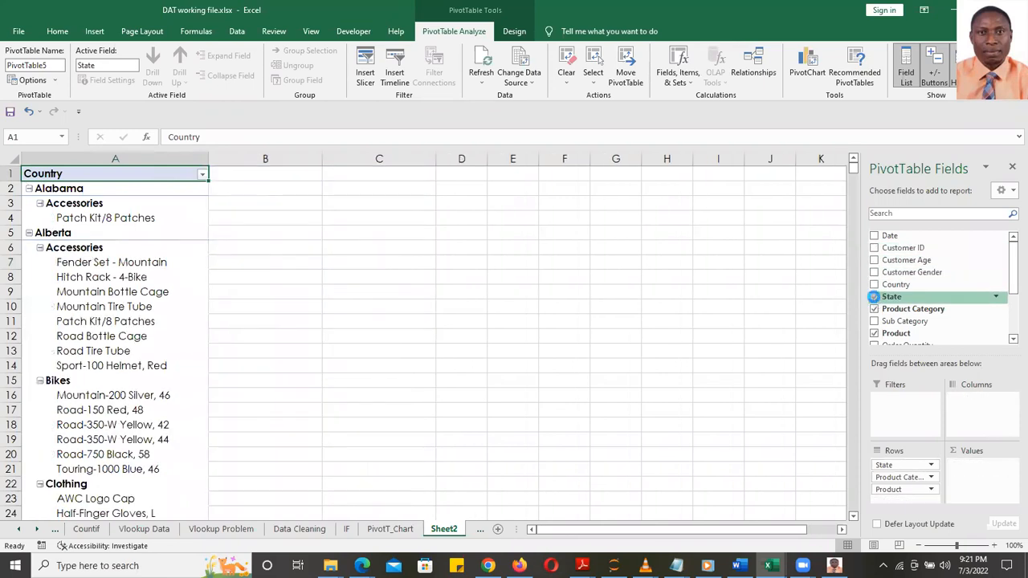
pyautogui.click(874, 309)
pyautogui.click(874, 333)
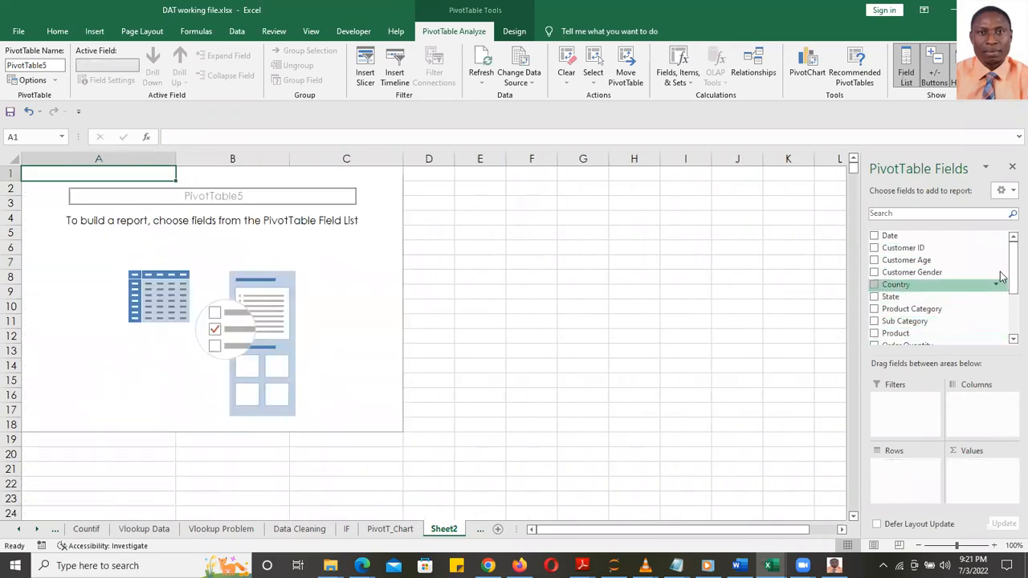
# - Place the Customer Gender field in the Columns area of the blank PivotTable
pyautogui.moveTo(1010, 266)
pyautogui.mouseDown()
pyautogui.moveTo(1010, 308)
pyautogui.moveTo(1010, 256)
pyautogui.mouseUp()
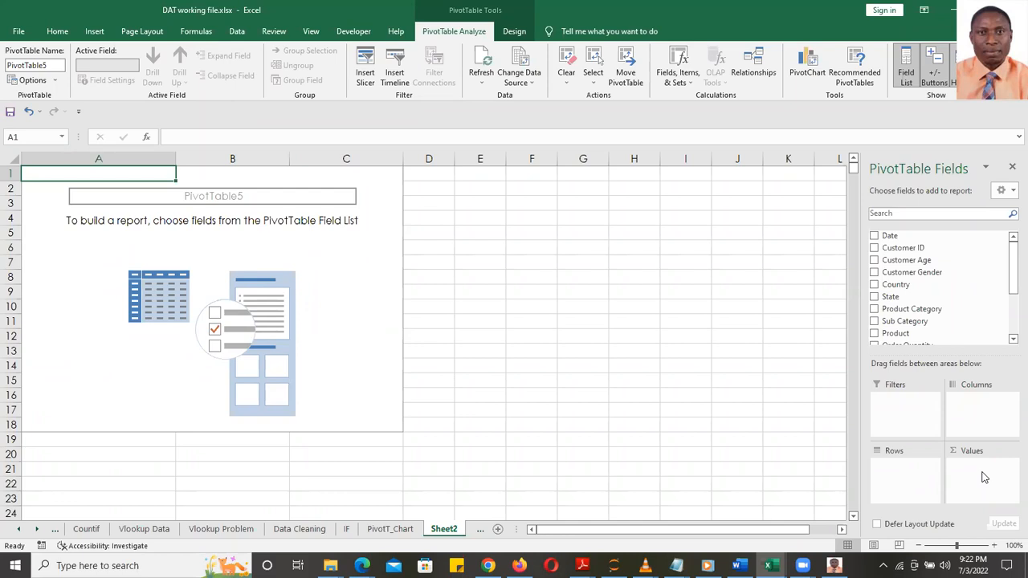
pyautogui.moveTo(1012, 265)
pyautogui.mouseDown()
pyautogui.moveTo(1010, 319)
pyautogui.moveTo(1009, 247)
pyautogui.mouseUp()
pyautogui.moveTo(894, 276); pyautogui.dragTo(981, 423)
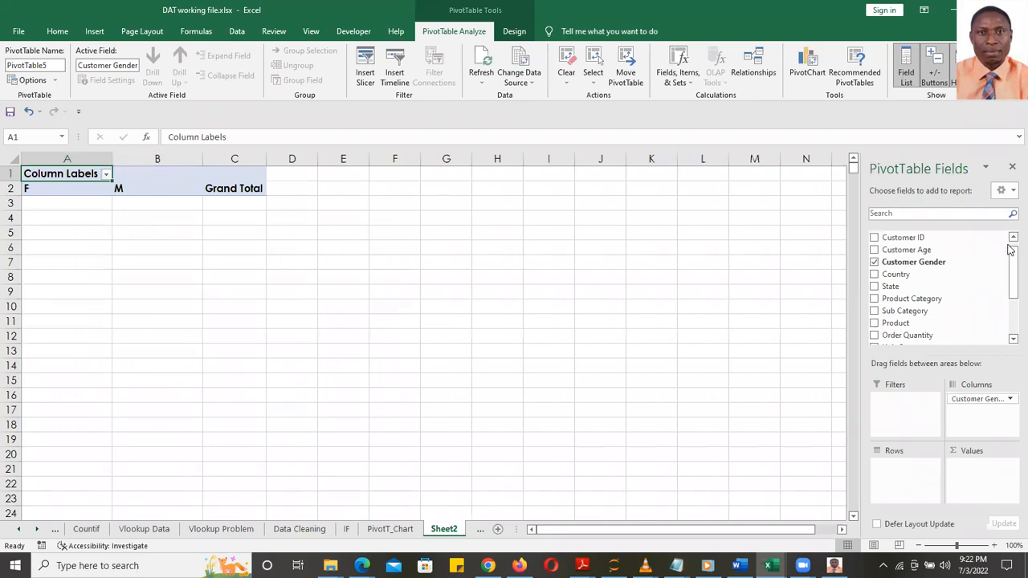
# - Add the Country field to the PivotTable rows and summarize Profit as the values
pyautogui.moveTo(1011, 263); pyautogui.dragTo(1010, 269)
pyautogui.click(875, 264)
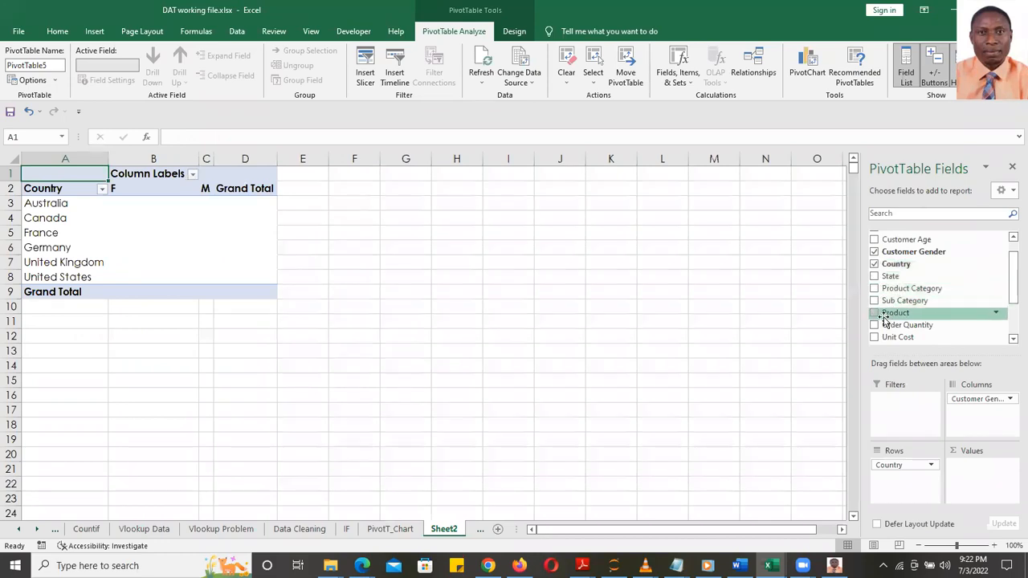
pyautogui.moveTo(1012, 287); pyautogui.dragTo(1010, 326)
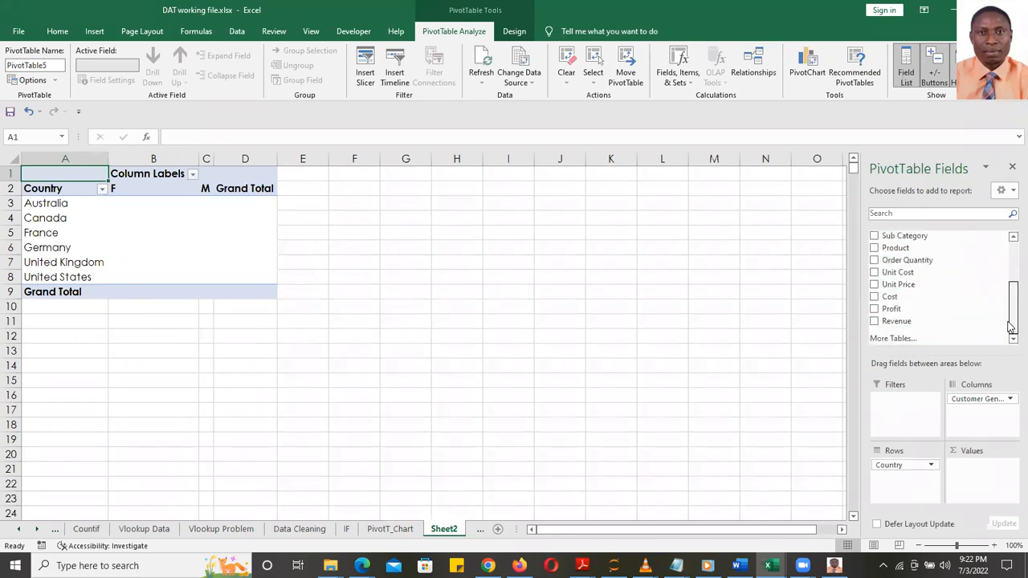
pyautogui.click(874, 309)
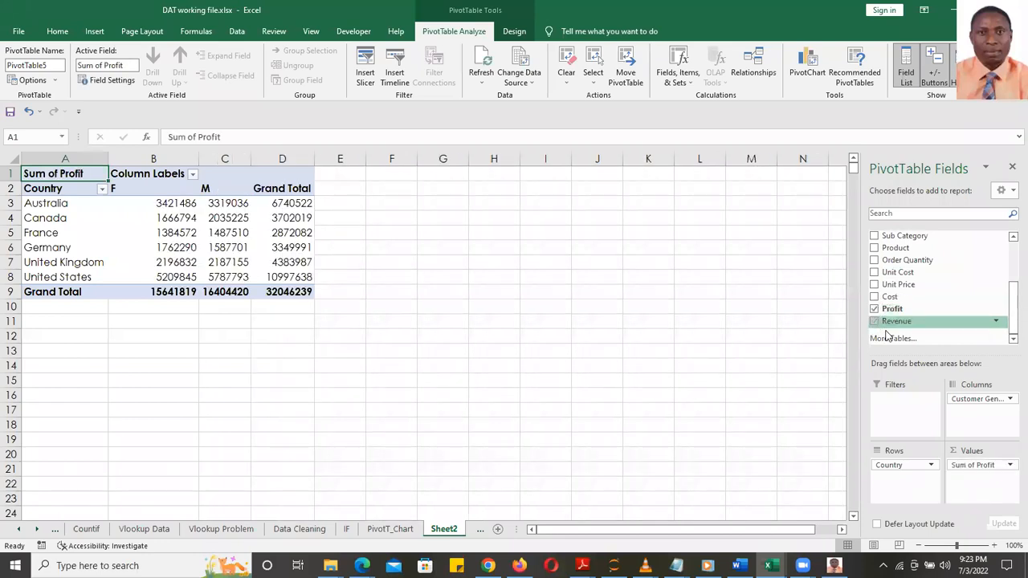
# - Add Revenue to the PivotTable values and move Customer Gender from the columns to the rows, above Country
pyautogui.click(874, 321)
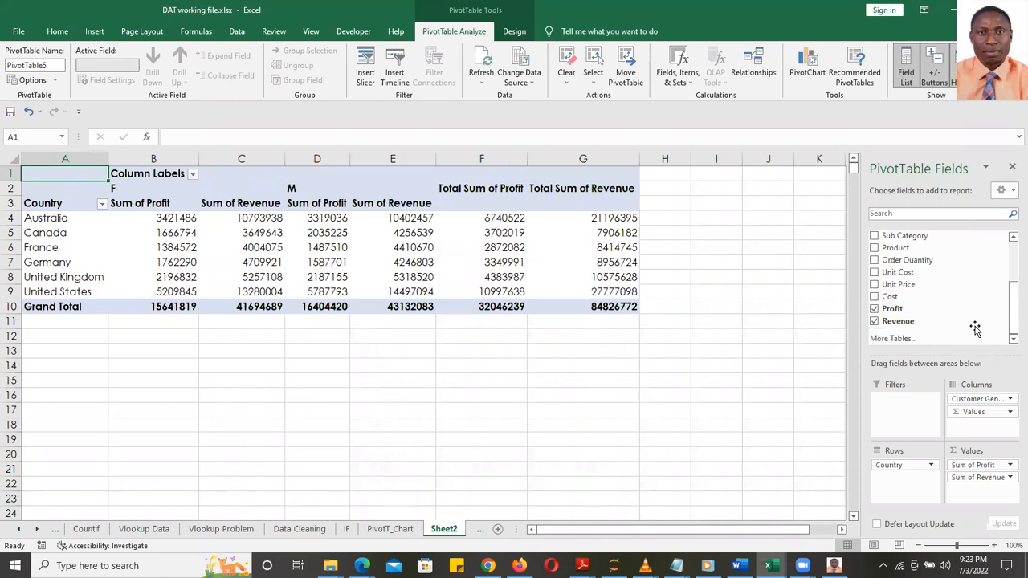
pyautogui.moveTo(977, 401); pyautogui.dragTo(908, 465)
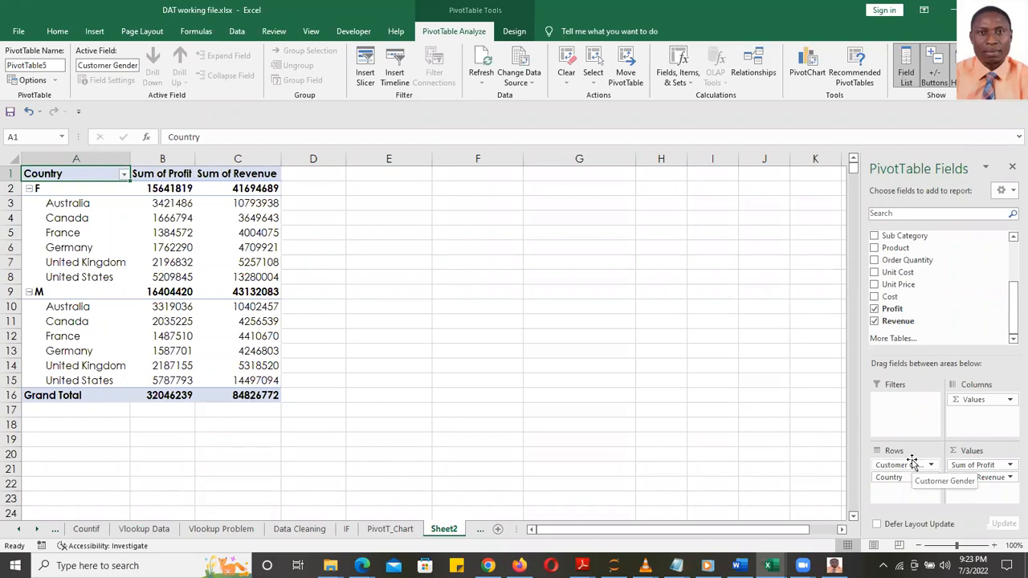
# - Add Product Category as a report filter on the PivotTable and filter it to Clothing
pyautogui.moveTo(1010, 313); pyautogui.dragTo(1010, 287)
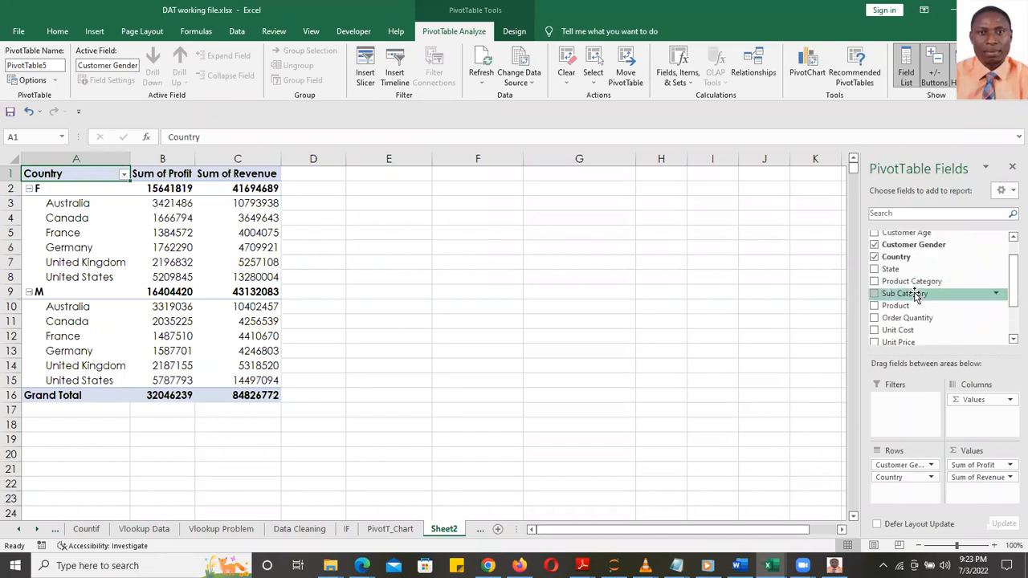
pyautogui.moveTo(908, 283); pyautogui.dragTo(903, 406)
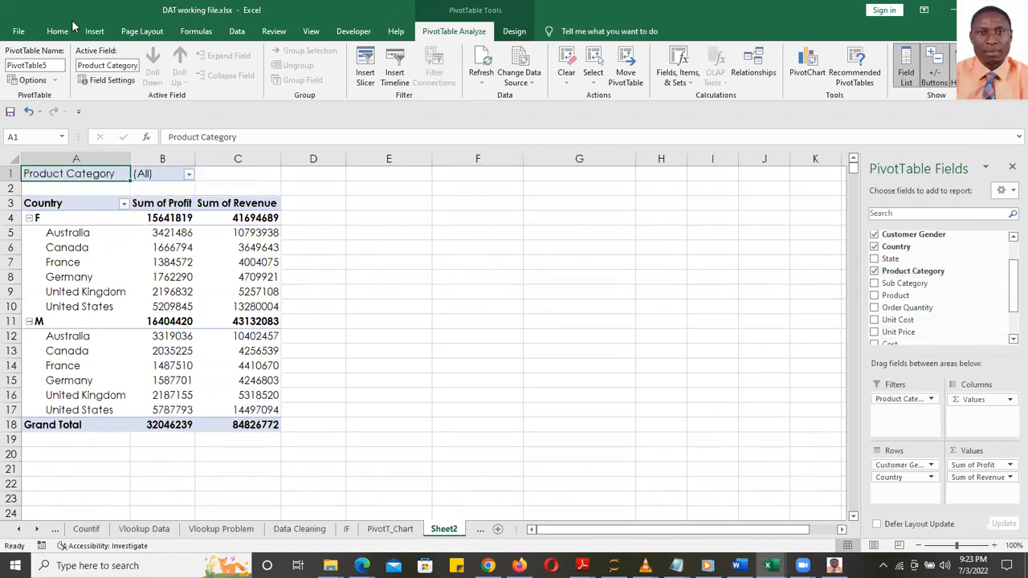
pyautogui.click(188, 174)
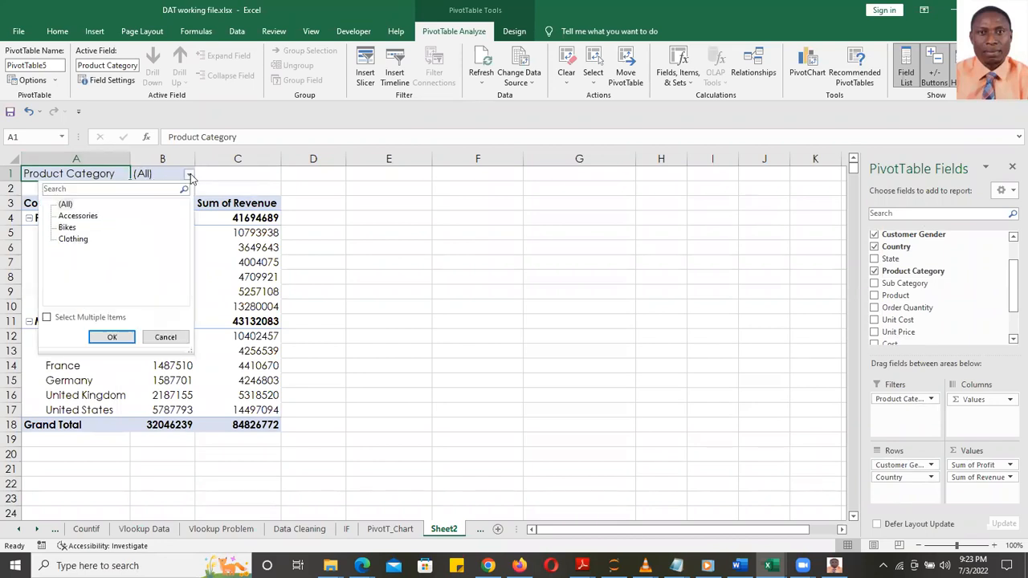
pyautogui.click(74, 240)
pyautogui.click(113, 337)
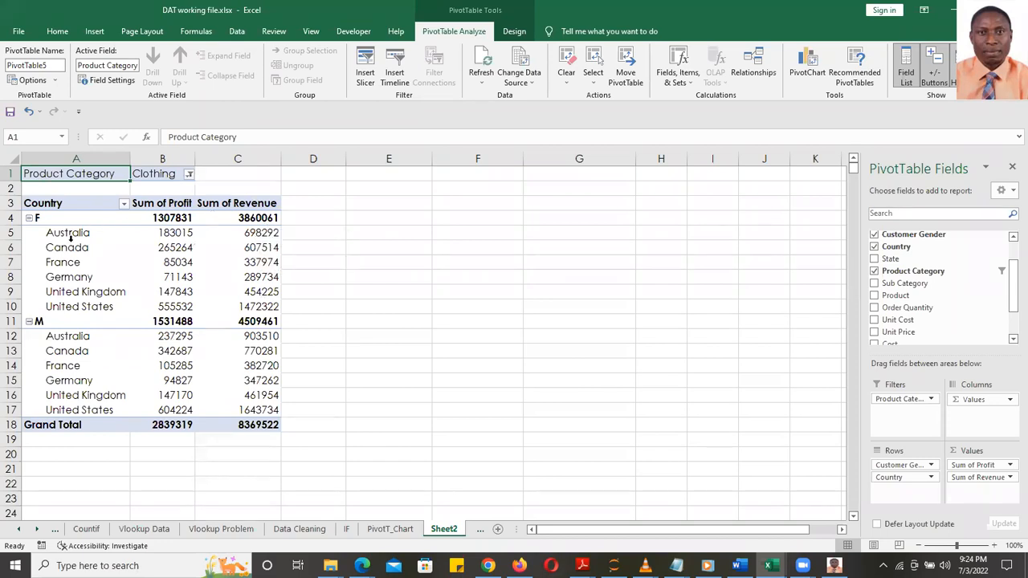
# - Allow multiple items in the Product Category filter and include Accessories along with Clothing
pyautogui.click(189, 174)
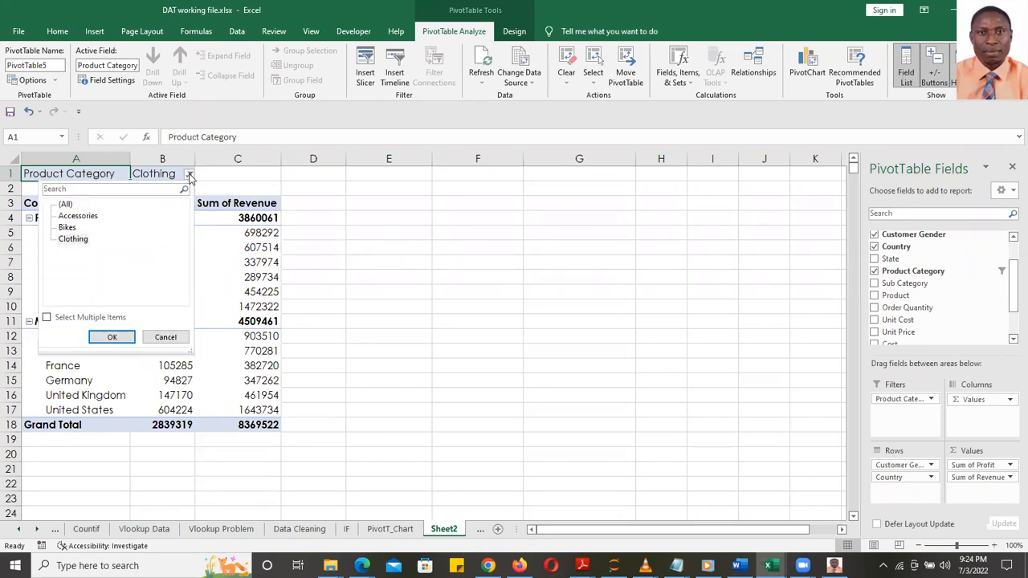
pyautogui.click(48, 319)
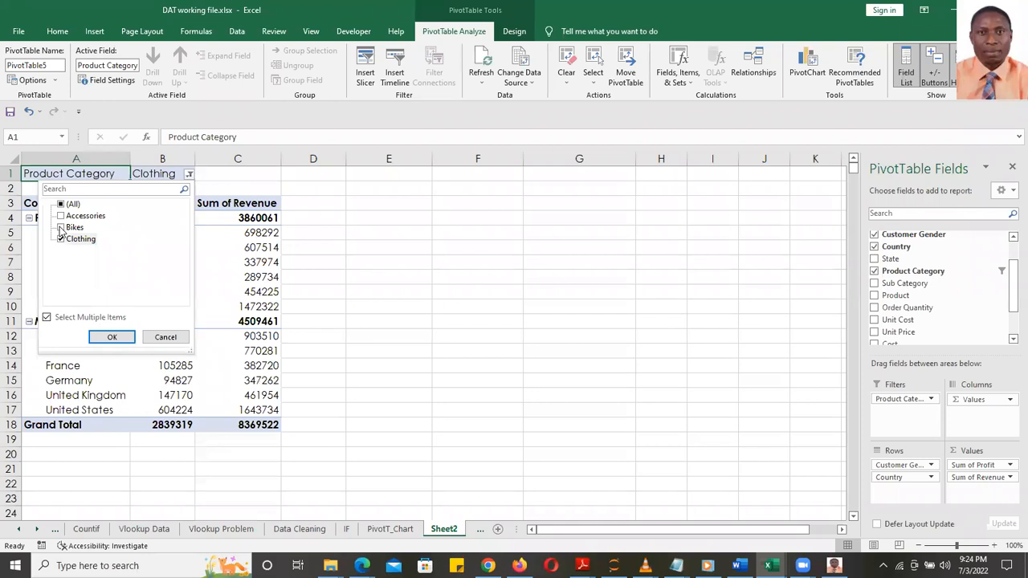
pyautogui.click(61, 215)
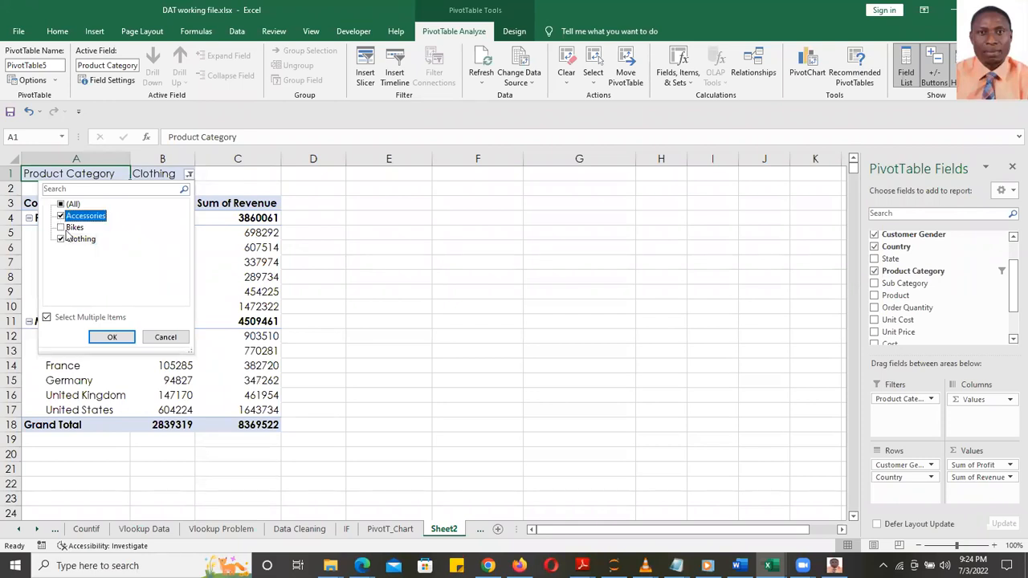
pyautogui.click(112, 337)
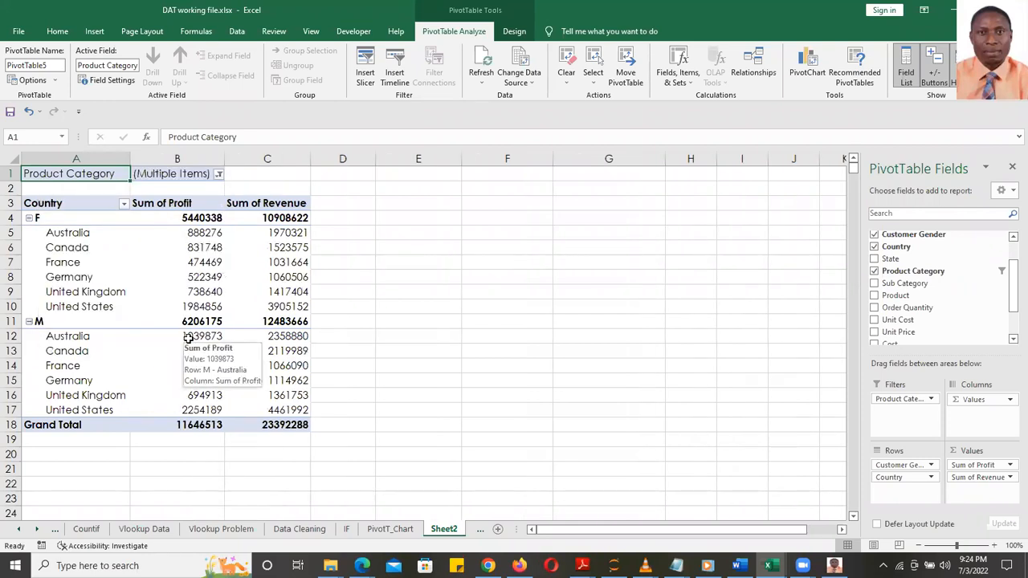
# - Reset the Product Category filter to include all categories
pyautogui.click(218, 175)
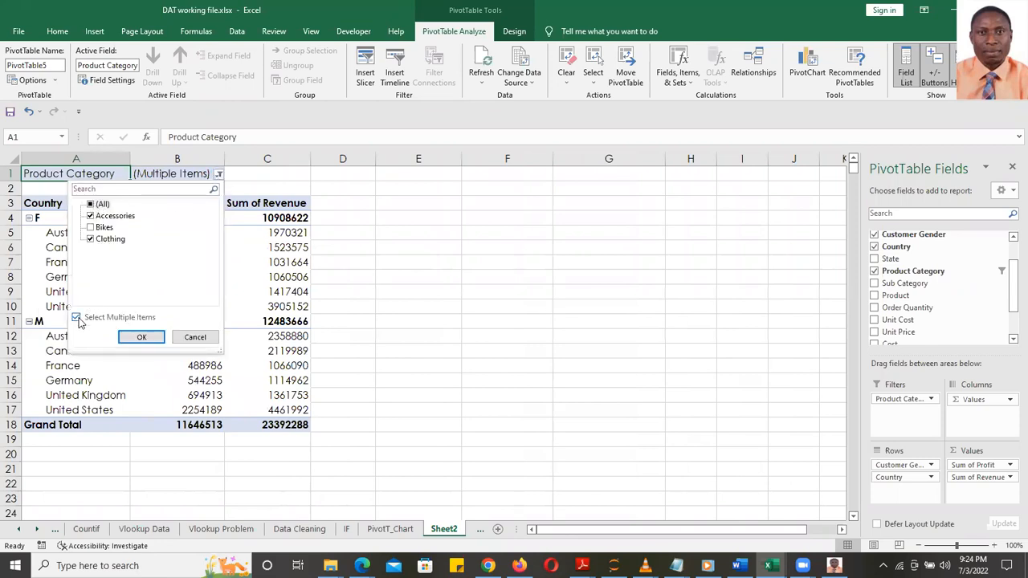
pyautogui.click(93, 206)
pyautogui.click(142, 336)
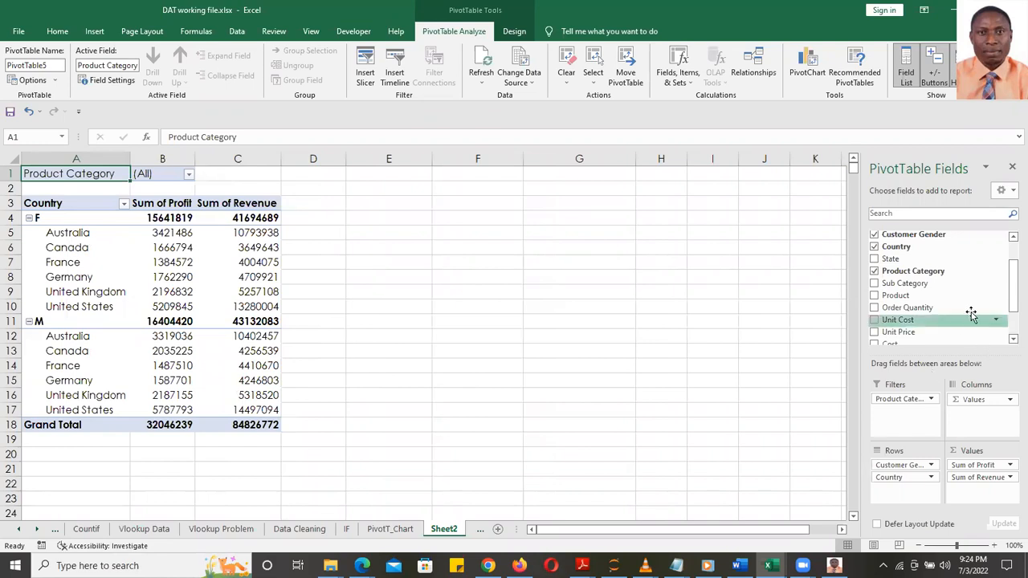
# - Remove Customer Gender, Country, Product Category, Profit and Revenue from the PivotTable
pyautogui.scroll(2, 981, 309)
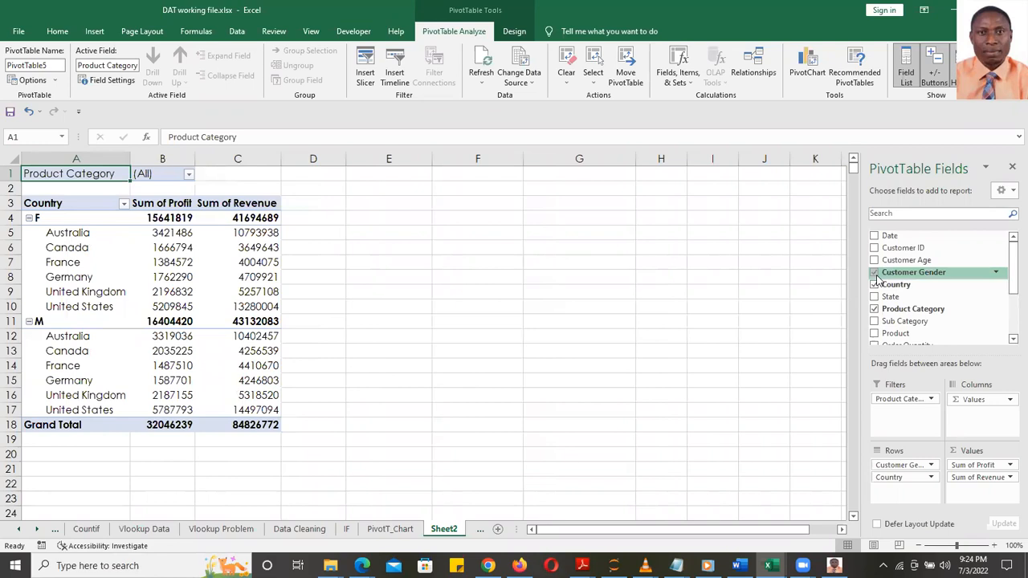
pyautogui.click(875, 272)
pyautogui.click(874, 285)
pyautogui.click(874, 308)
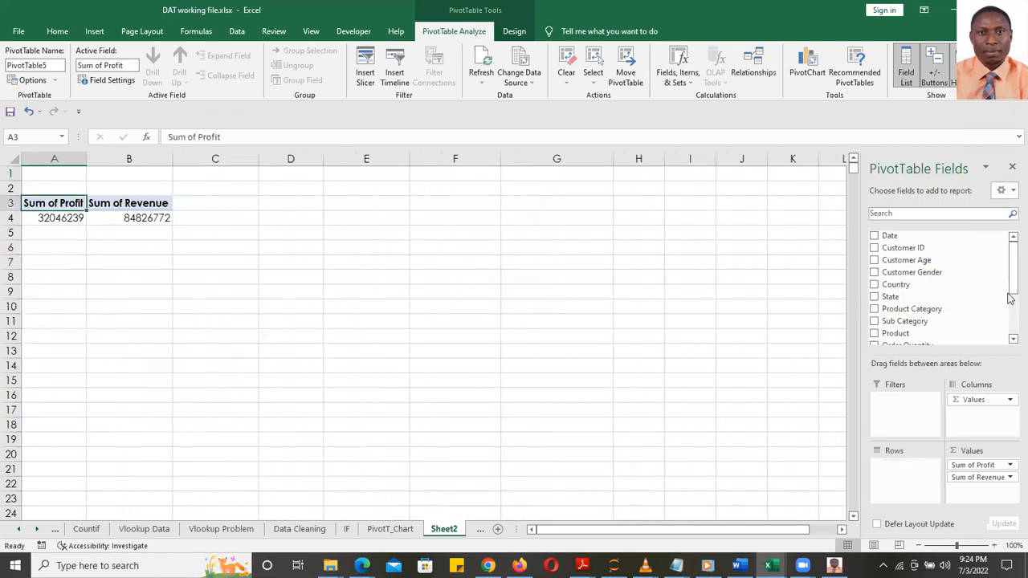
pyautogui.moveTo(1010, 278); pyautogui.dragTo(1010, 311)
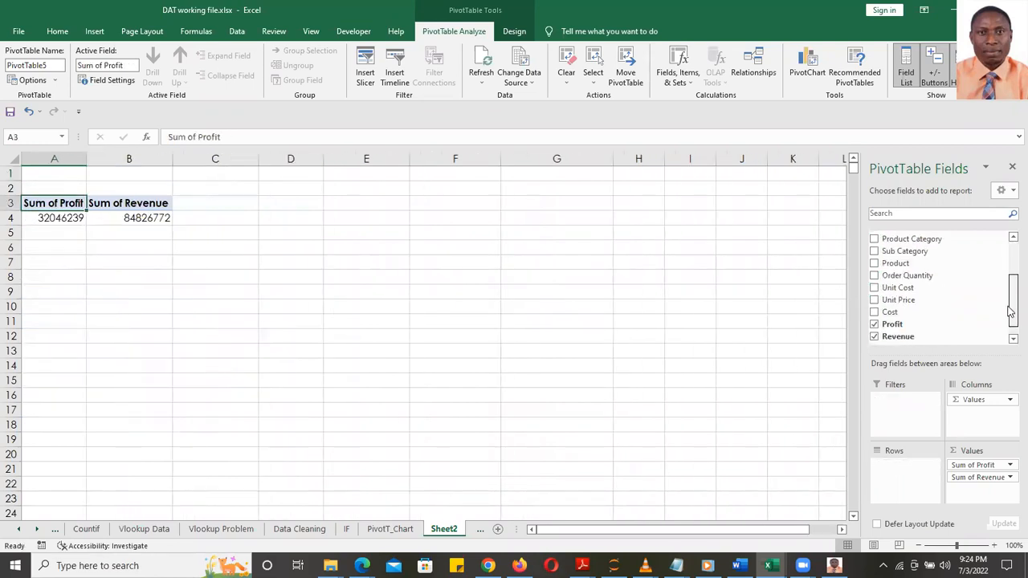
pyautogui.click(875, 325)
pyautogui.click(874, 337)
pyautogui.moveTo(1010, 281); pyautogui.dragTo(1010, 318)
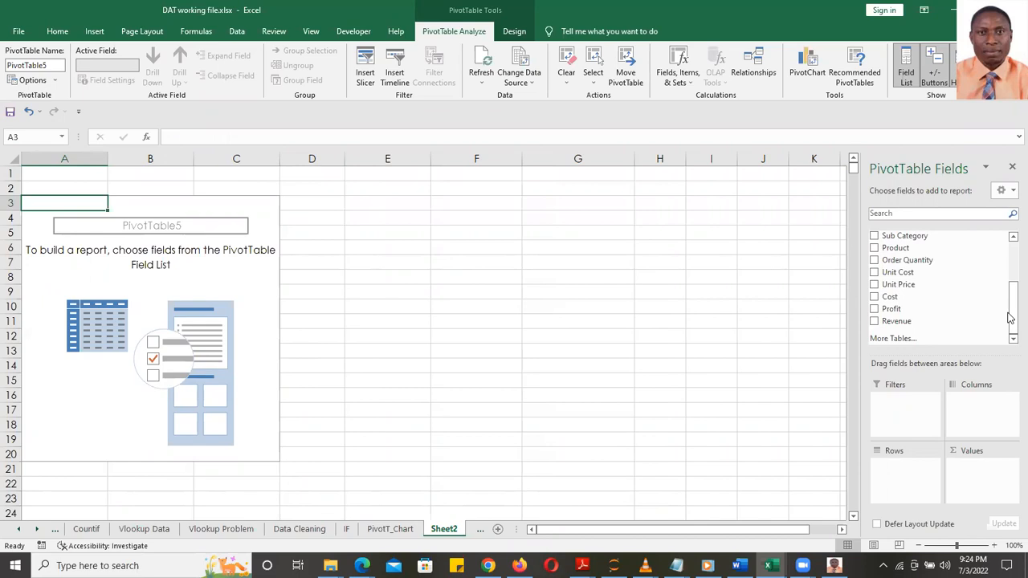
# - Add Country and Sub Category as PivotTable row fields, with Sub Category nested under Country
pyautogui.moveTo(1010, 318); pyautogui.dragTo(1010, 276)
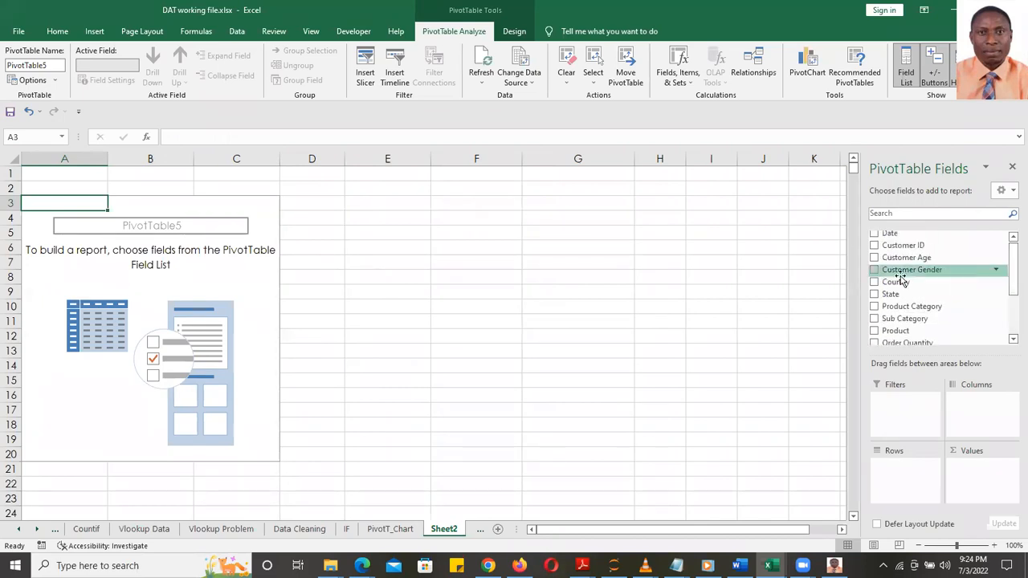
pyautogui.click(874, 282)
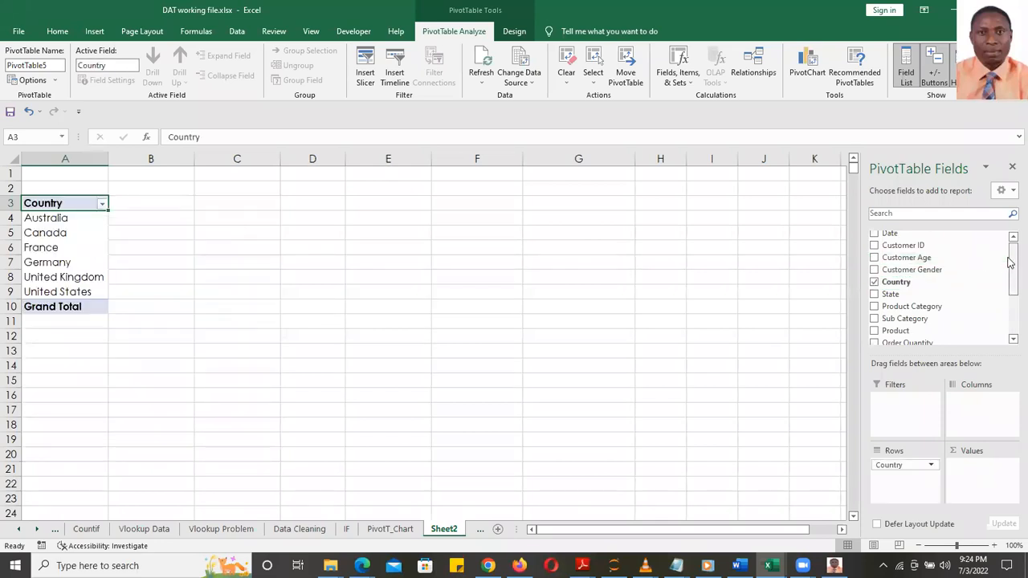
pyautogui.moveTo(1010, 262); pyautogui.dragTo(1010, 285)
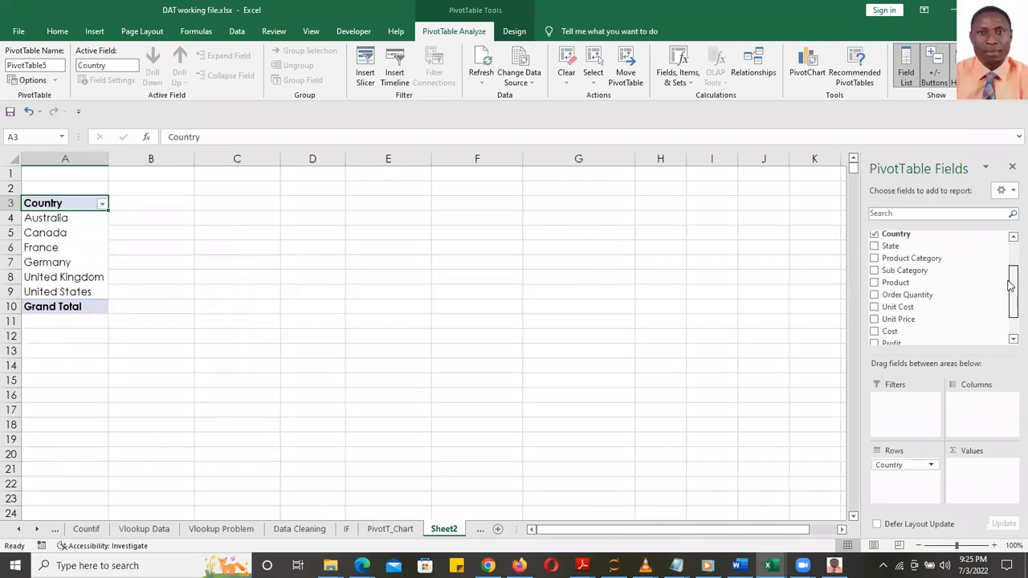
pyautogui.click(875, 271)
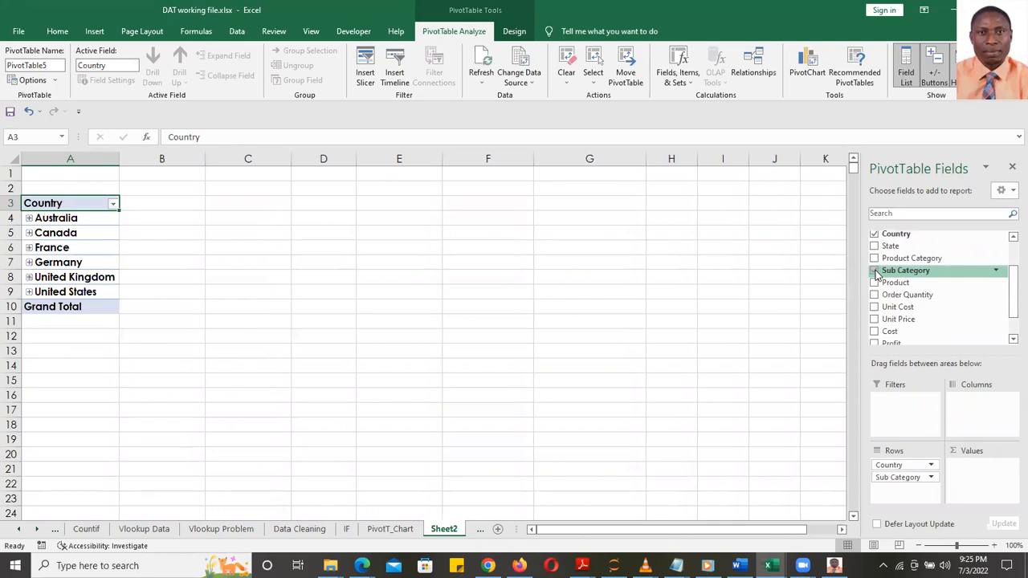
pyautogui.moveTo(892, 476)
pyautogui.mouseDown()
pyautogui.moveTo(968, 410)
pyautogui.moveTo(929, 480)
pyautogui.moveTo(899, 482)
pyautogui.mouseUp()
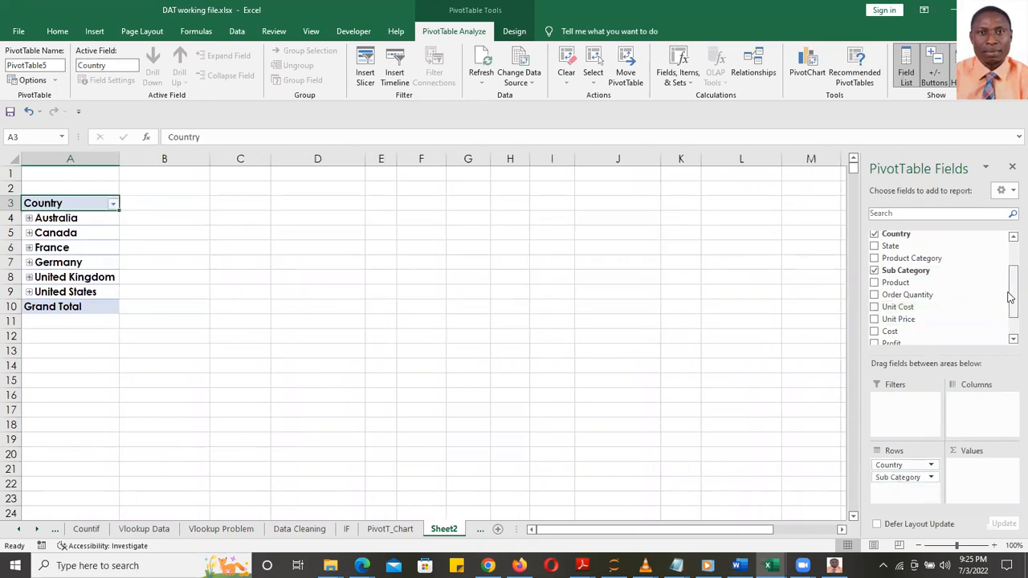
# - Add Revenue and Profit as summed values in the PivotTable, with Revenue first
pyautogui.scroll(-3, 1011, 297)
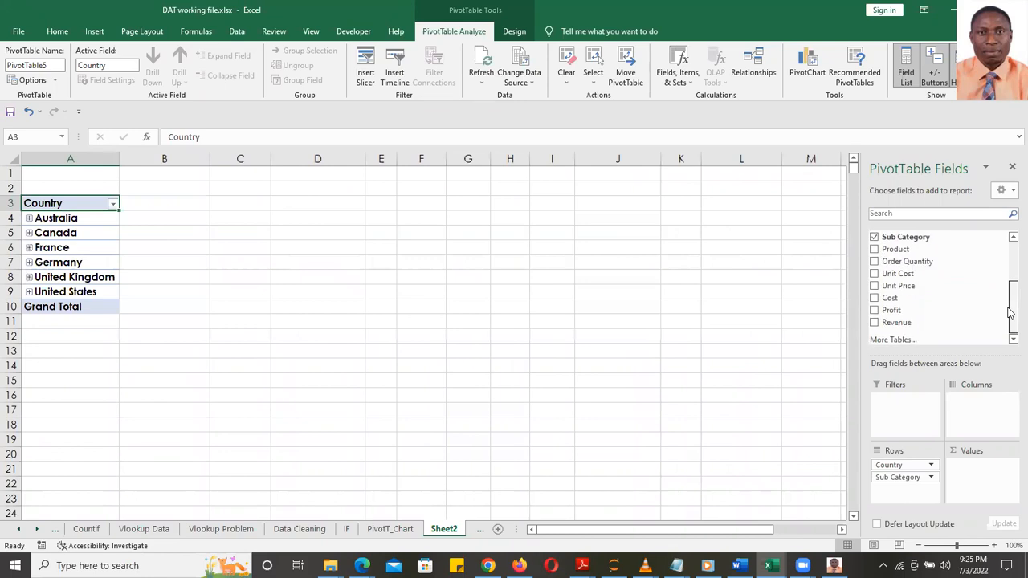
pyautogui.click(874, 322)
pyautogui.click(875, 310)
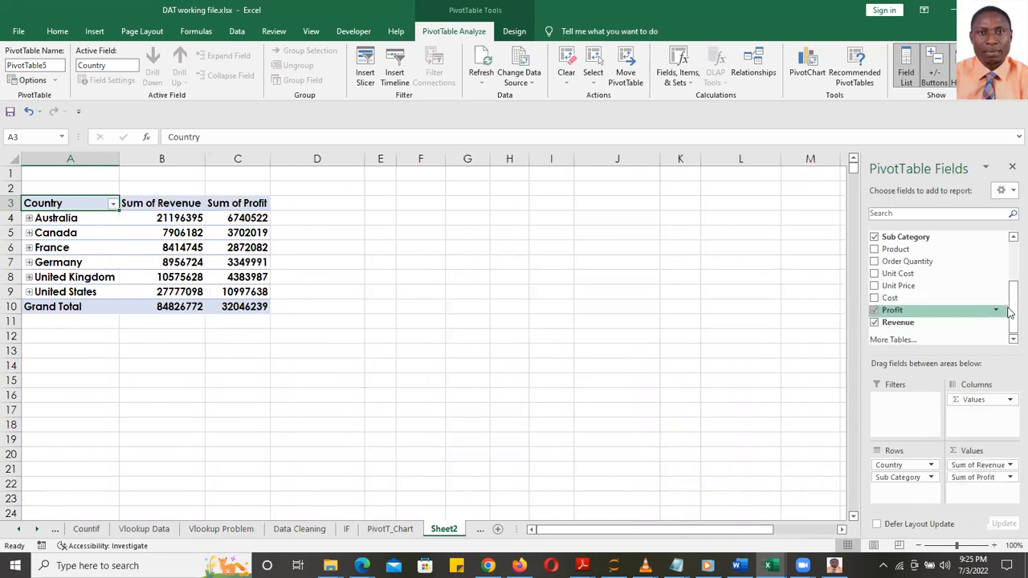
pyautogui.scroll(3, 1010, 273)
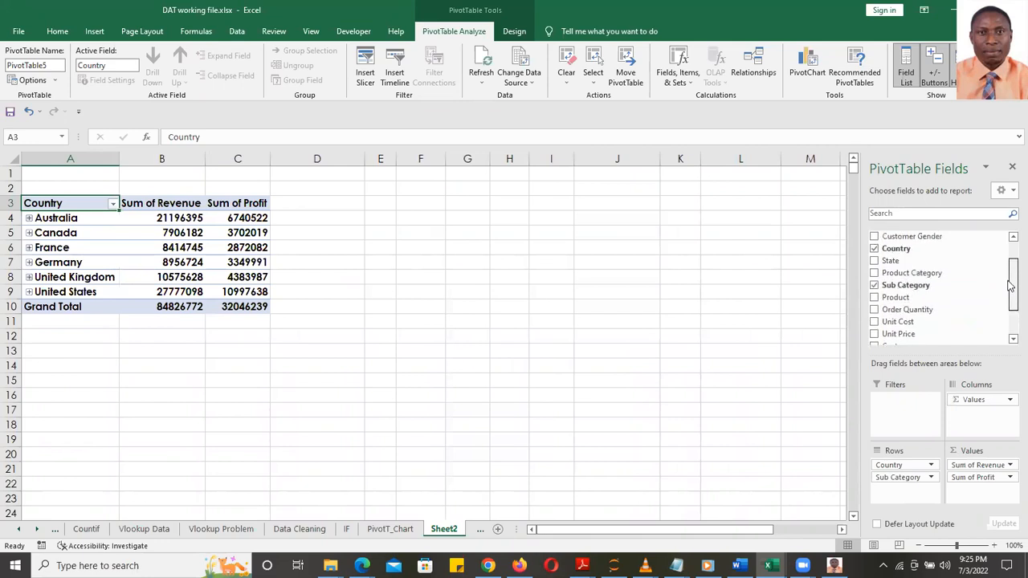
pyautogui.moveTo(1010, 261); pyautogui.dragTo(1010, 325)
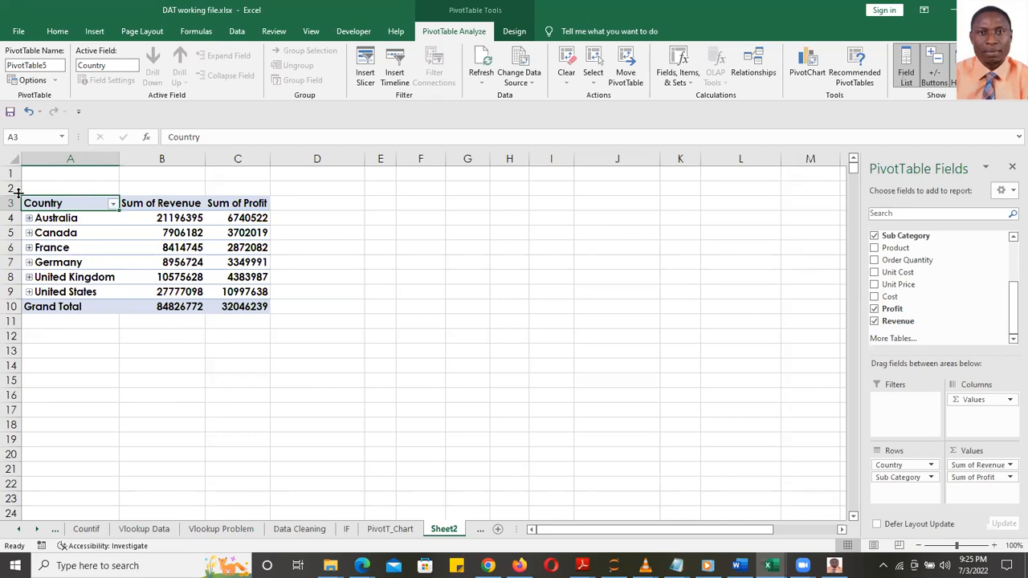
# - Expand Australia, Canada and France one after another to examine their sub-category figures, collapsing each again
pyautogui.click(29, 218)
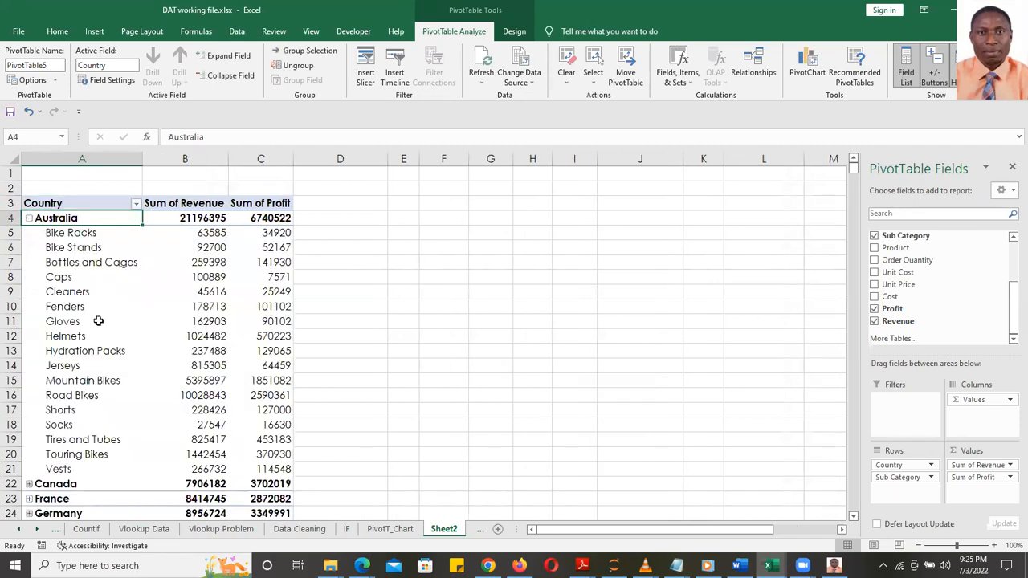
pyautogui.moveTo(854, 172); pyautogui.dragTo(854, 198)
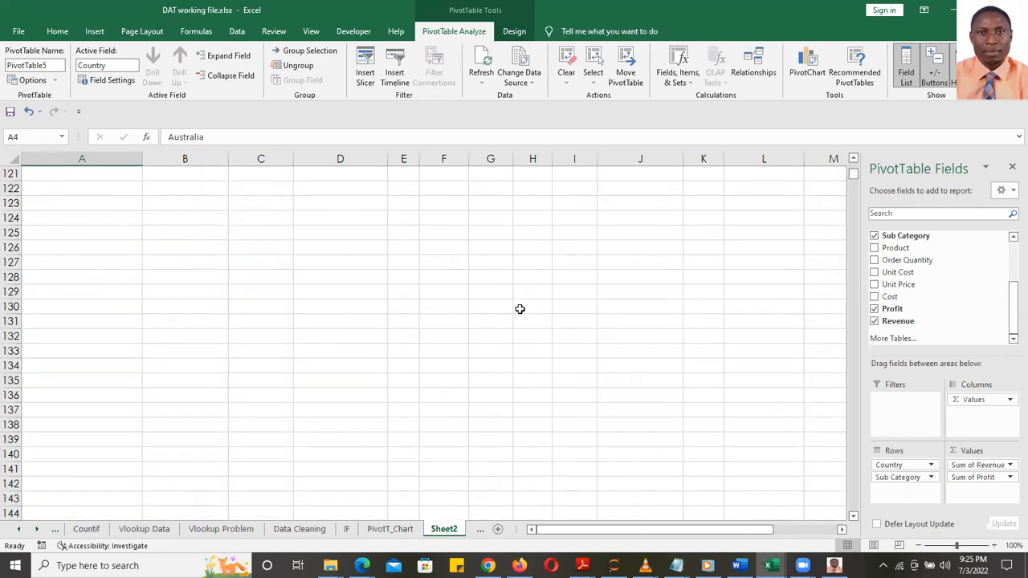
pyautogui.scroll(20, 519, 309)
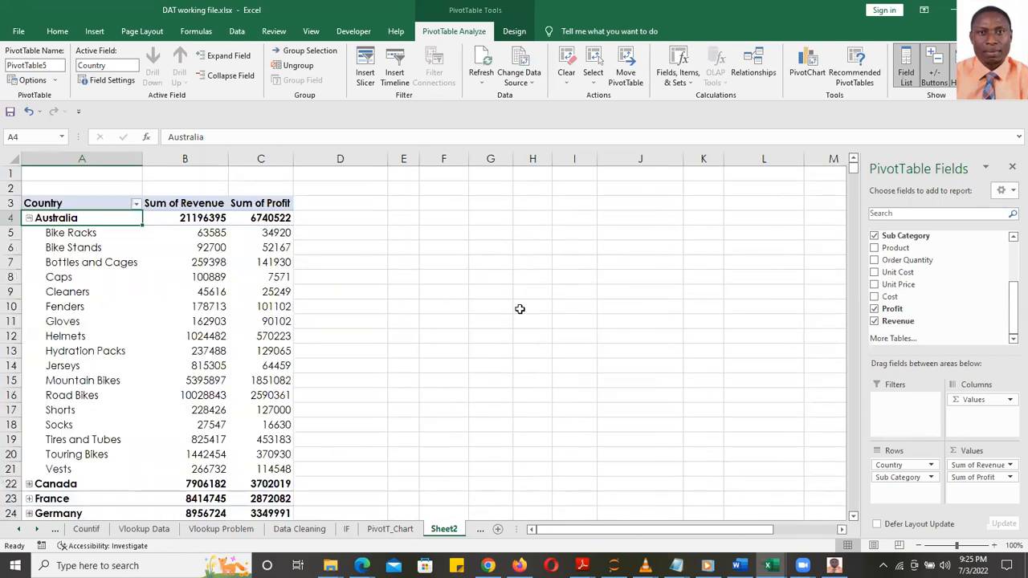
pyautogui.click(28, 219)
pyautogui.click(29, 232)
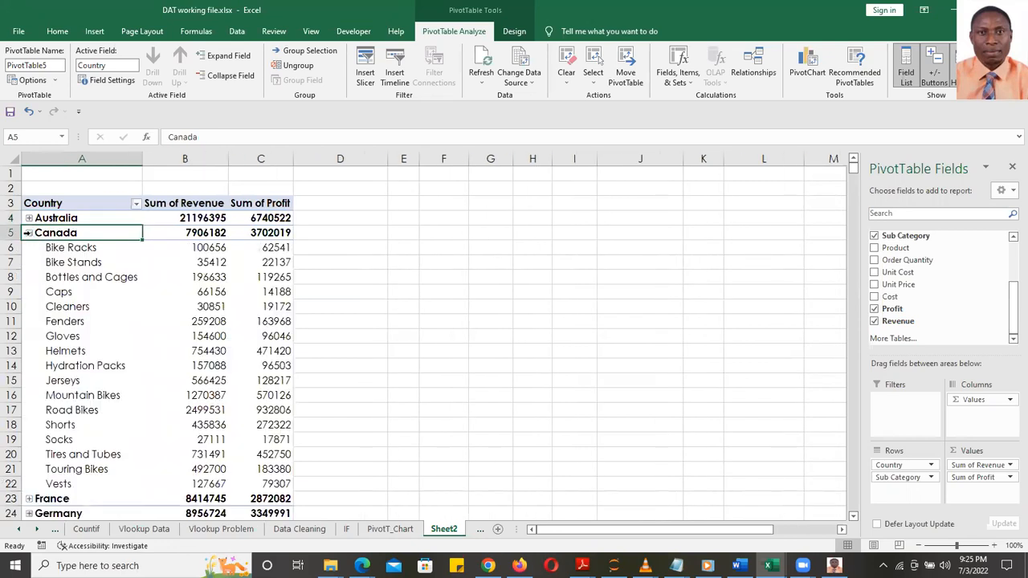
pyautogui.click(29, 234)
pyautogui.click(29, 248)
pyautogui.click(29, 248)
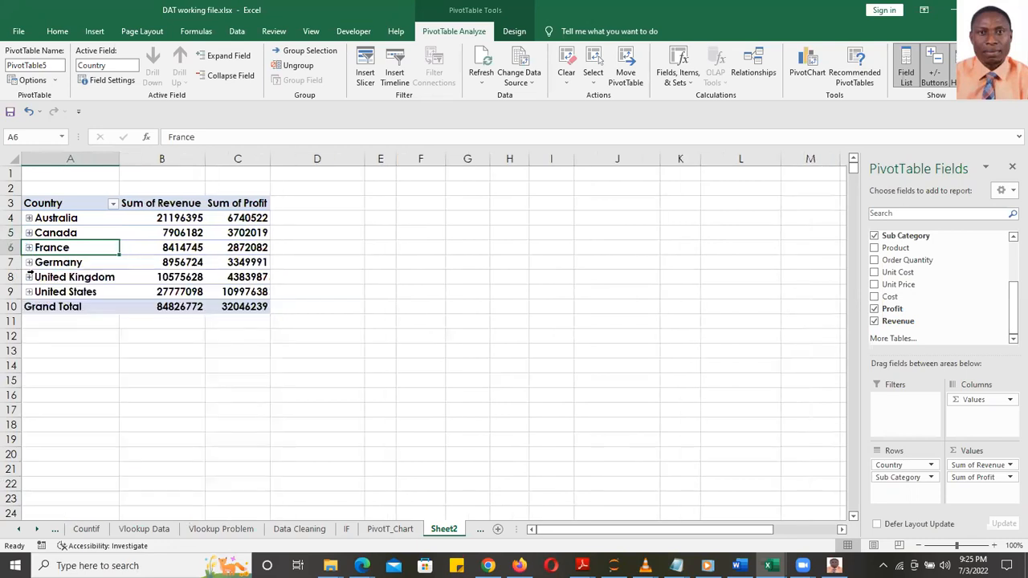
# - Insert a Clustered Column PivotChart of revenue and profit by country from the PivotTable
pyautogui.click(138, 235)
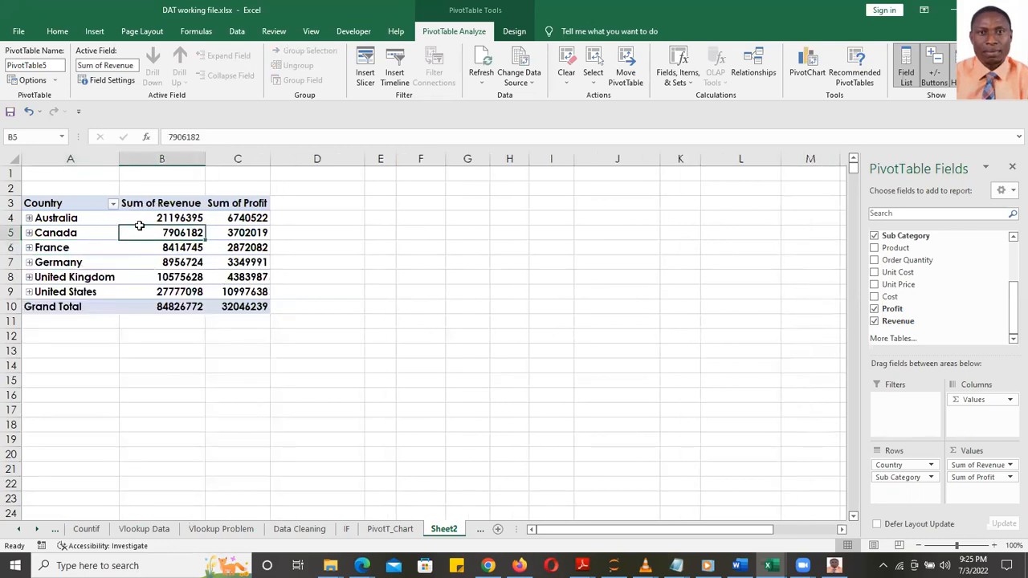
pyautogui.moveTo(139, 226)
pyautogui.click(86, 219)
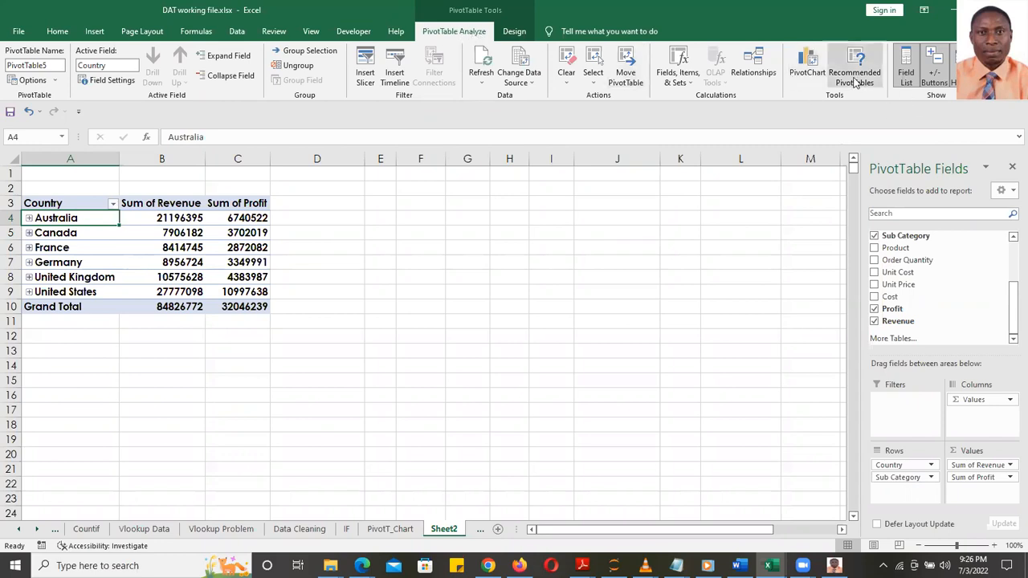
pyautogui.click(809, 71)
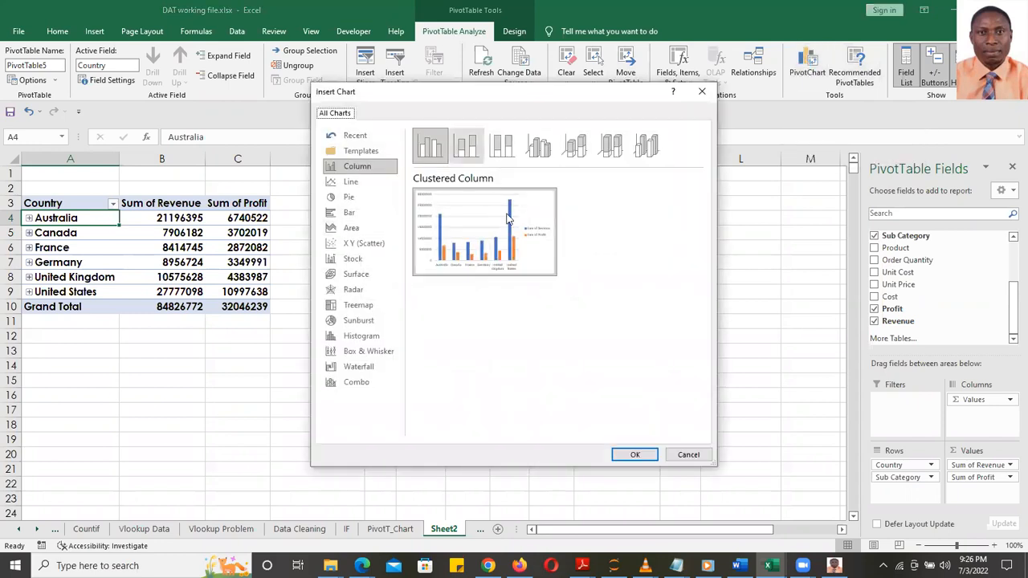
pyautogui.moveTo(486, 251)
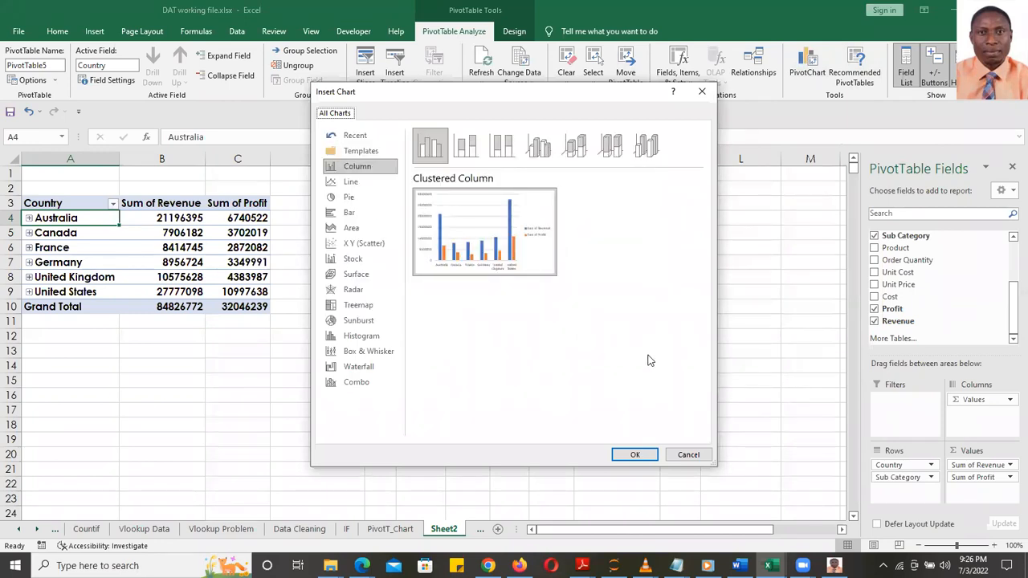
pyautogui.click(633, 456)
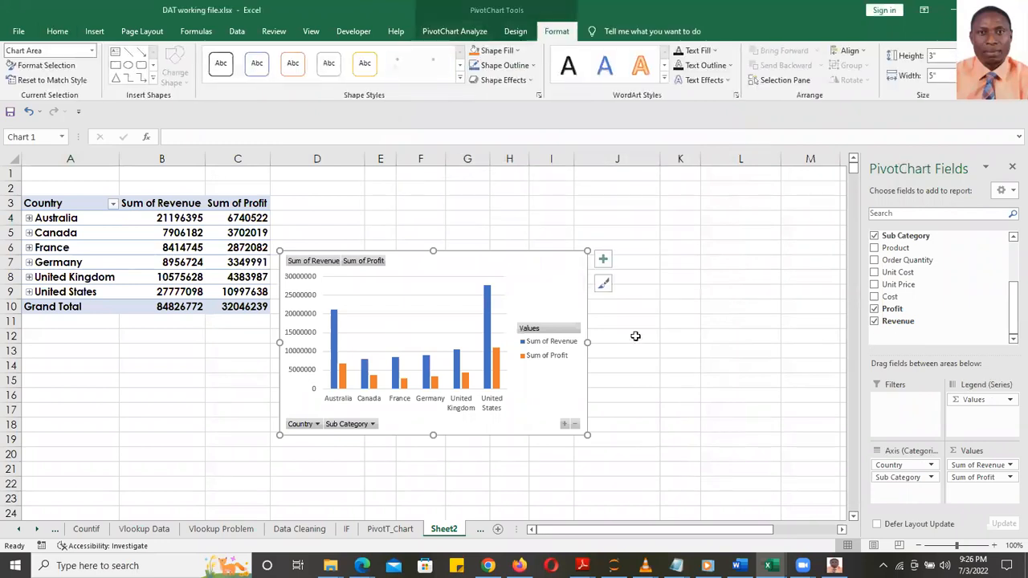
# - Move the PivotChart further away from the PivotTable and filter its Sub Category field to show only Bottles and Cages
pyautogui.moveTo(467, 240); pyautogui.dragTo(526, 218)
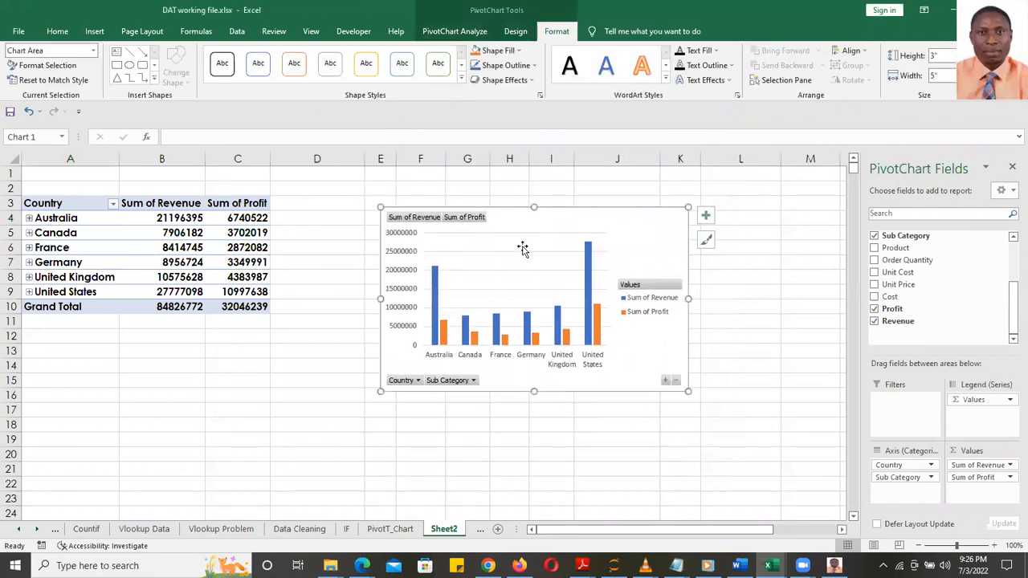
pyautogui.click(473, 381)
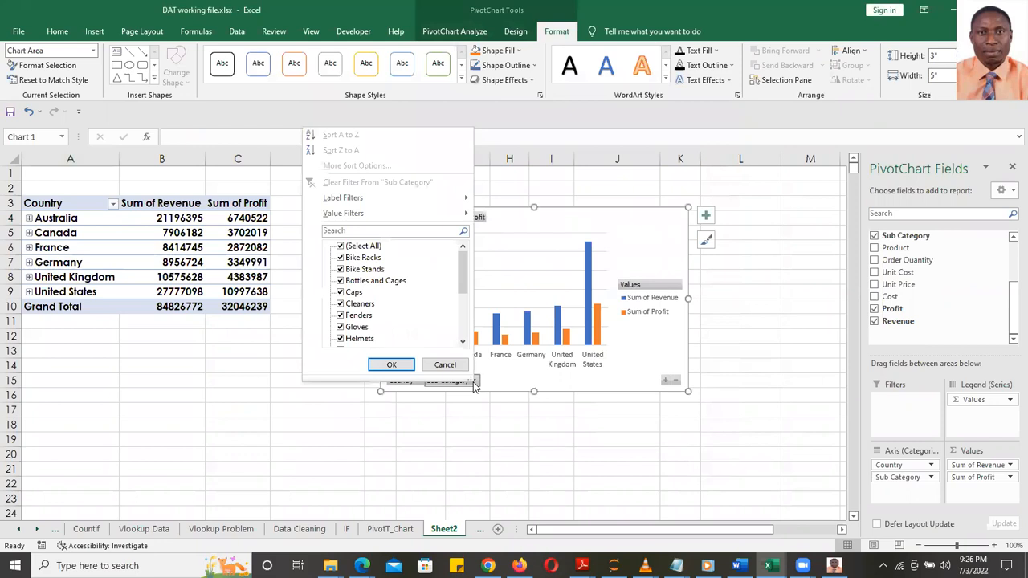
pyautogui.click(341, 247)
pyautogui.click(340, 280)
pyautogui.click(353, 324)
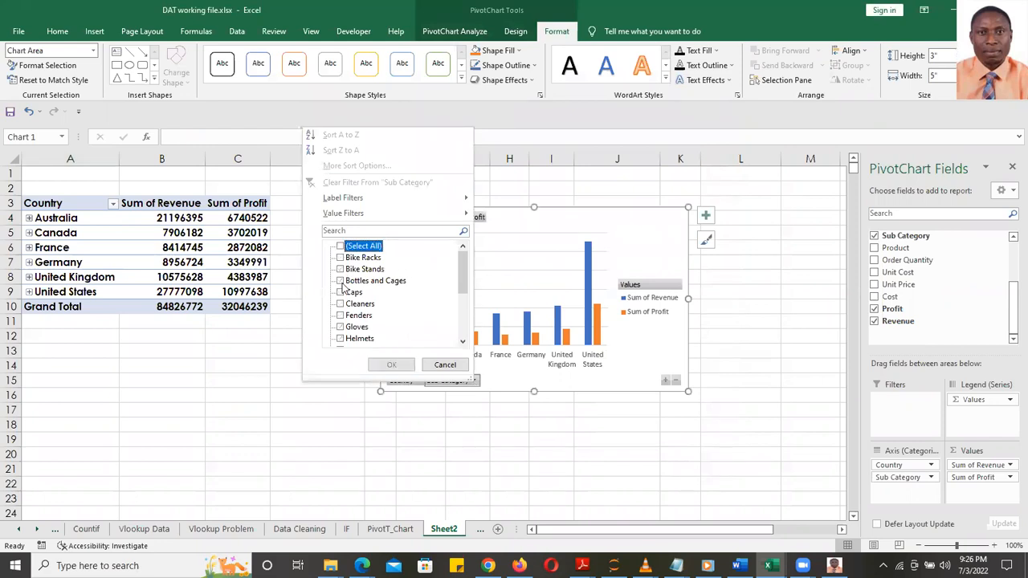
pyautogui.click(340, 280)
pyautogui.click(391, 365)
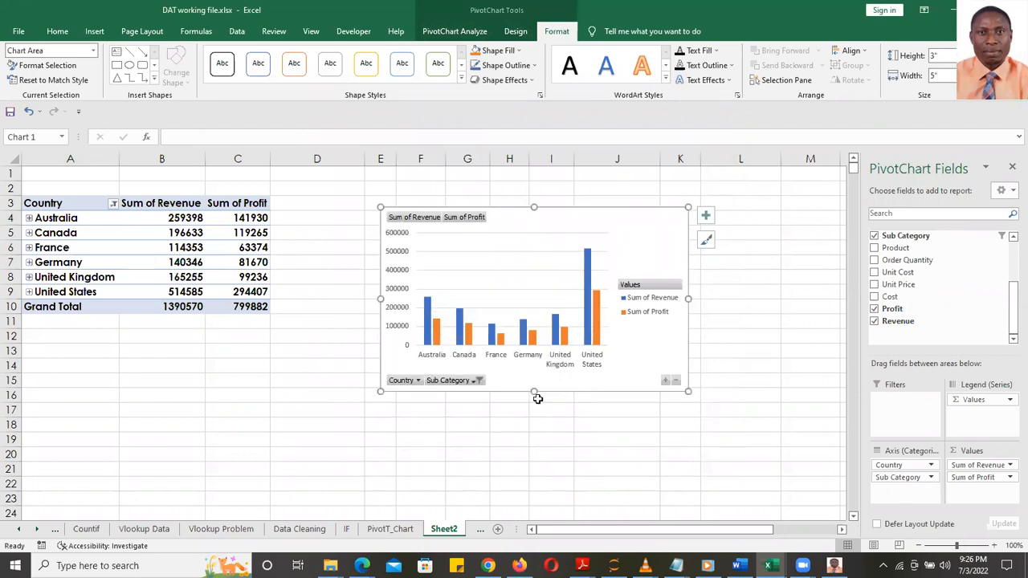
# - Reselect all sub-categories in the PivotChart's Sub Category filter
pyautogui.click(478, 381)
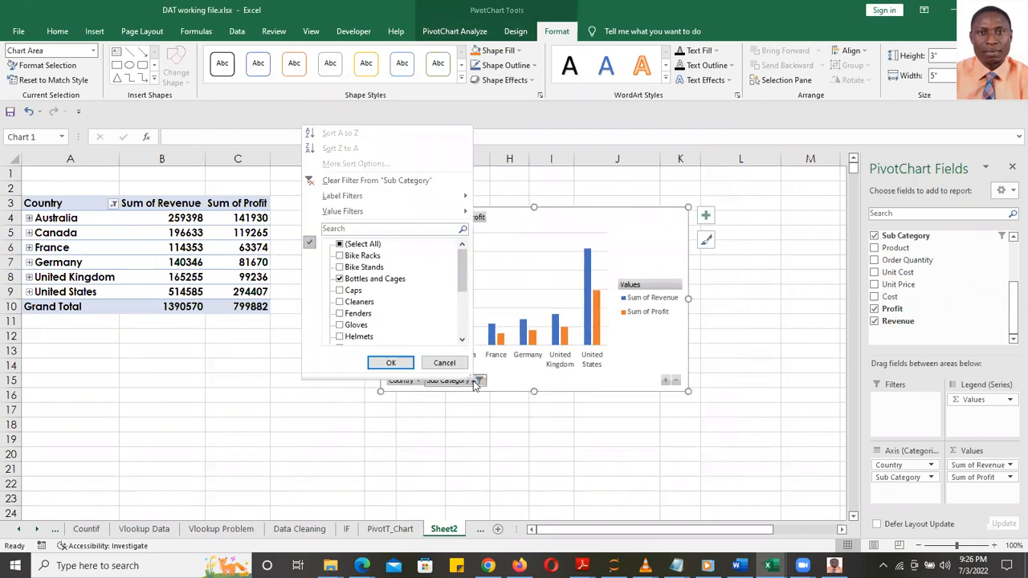
pyautogui.click(342, 245)
pyautogui.click(391, 362)
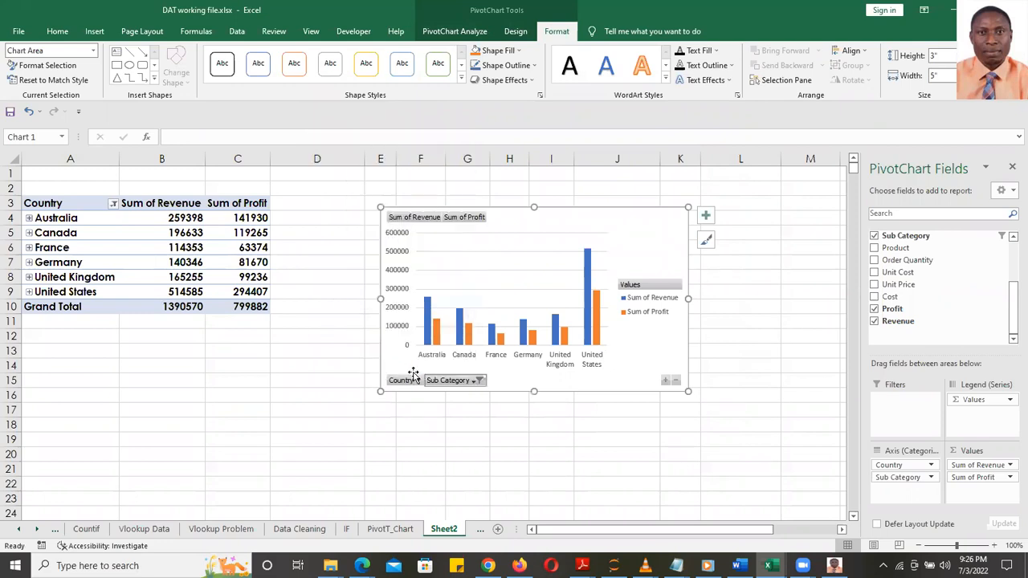
# - Filter the PivotChart's Country field to show only Canada and Germany
pyautogui.click(416, 380)
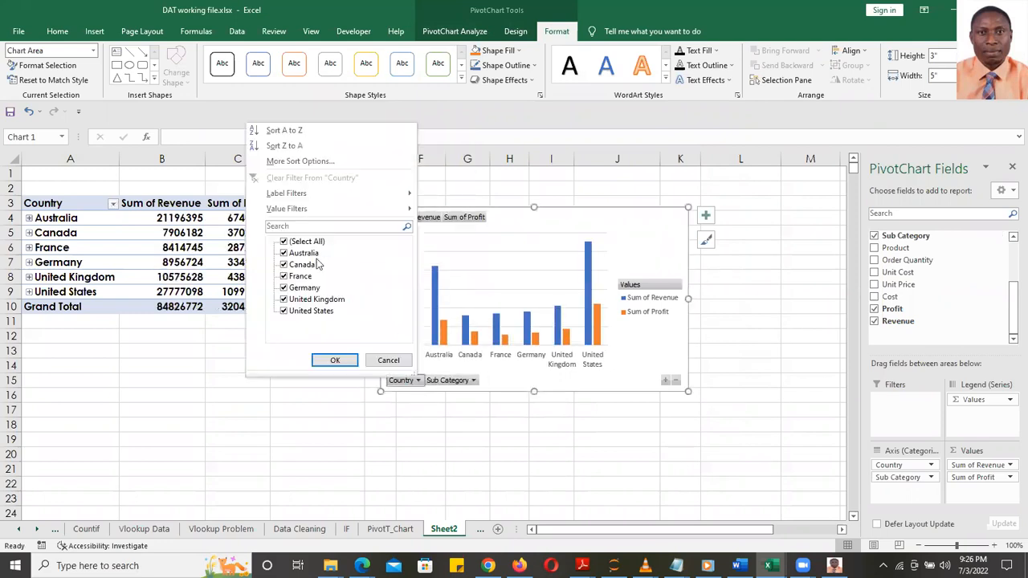
pyautogui.click(284, 242)
pyautogui.click(284, 264)
pyautogui.click(284, 288)
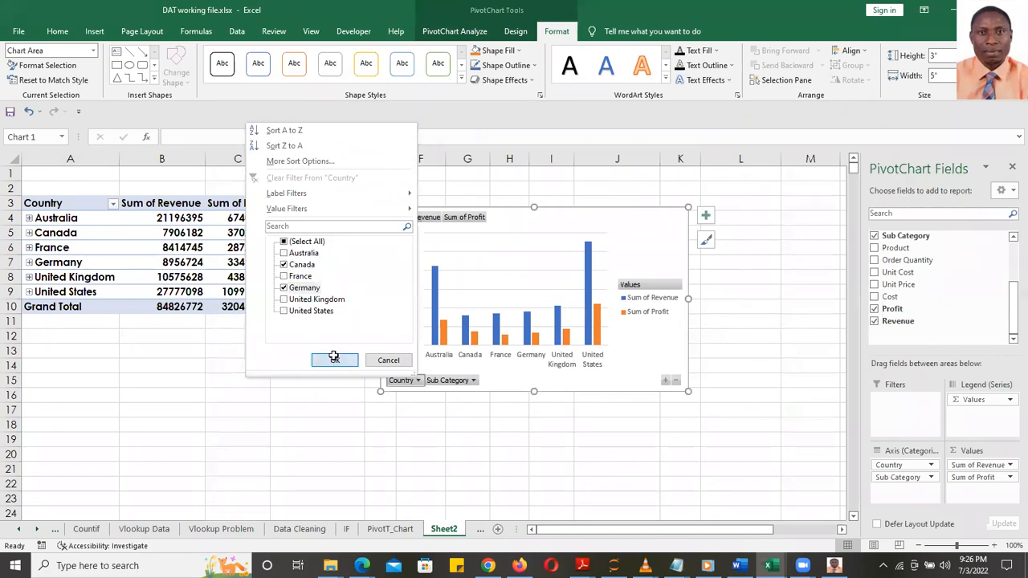
pyautogui.click(335, 359)
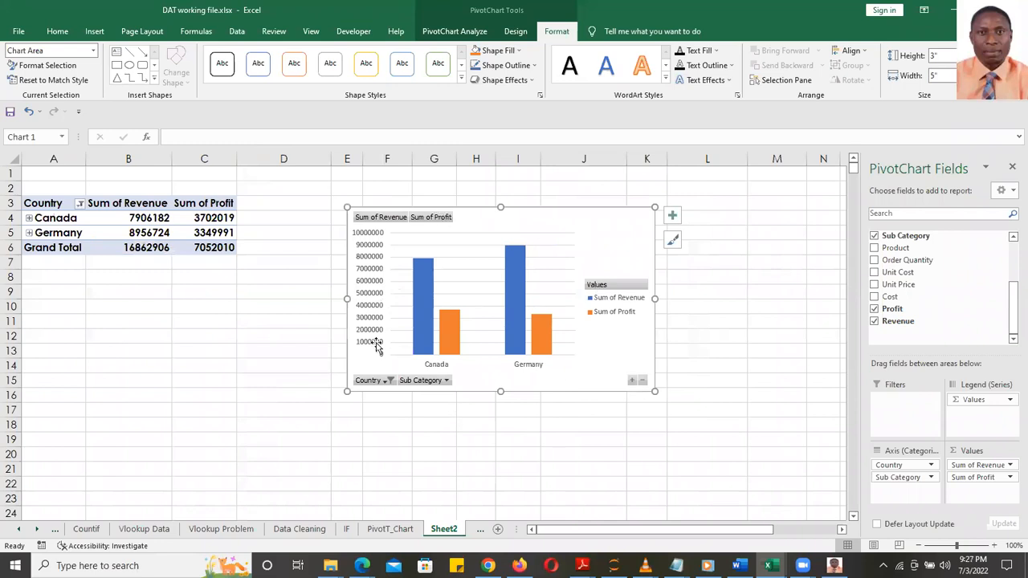
# - Exclude a few sub-categories near the end of the list using the PivotChart's Sub Category filter
pyautogui.click(445, 379)
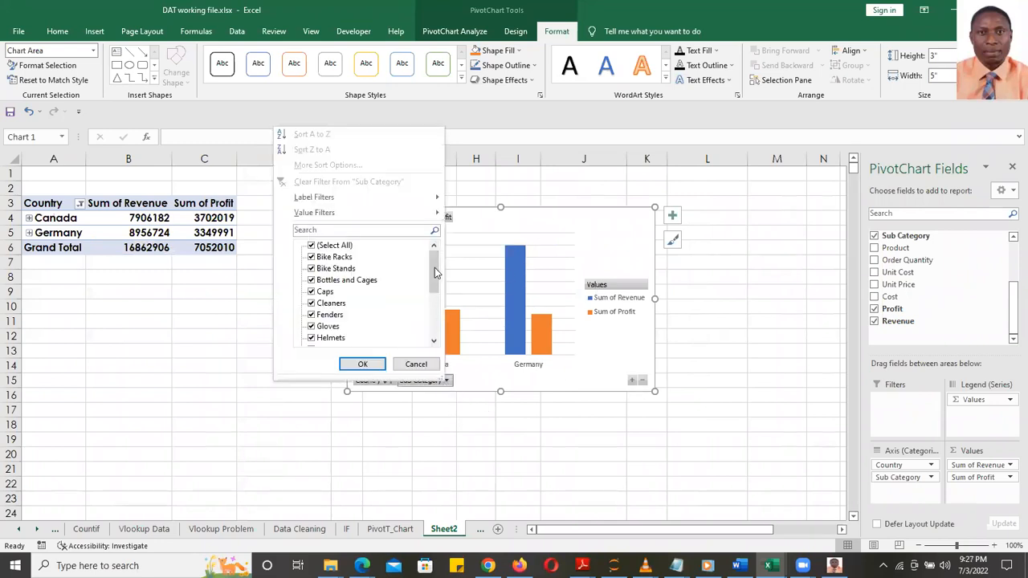
pyautogui.moveTo(437, 281); pyautogui.dragTo(432, 327)
pyautogui.click(312, 337)
pyautogui.click(312, 257)
pyautogui.click(312, 268)
pyautogui.click(362, 364)
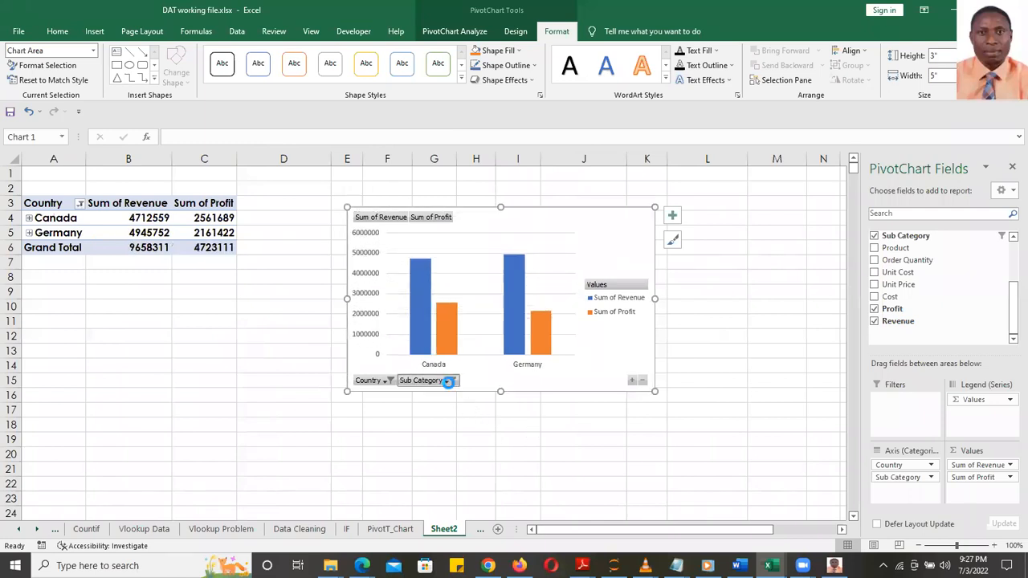
# - Clear both the Sub Category filter and the Country filter from the PivotChart
pyautogui.click(451, 381)
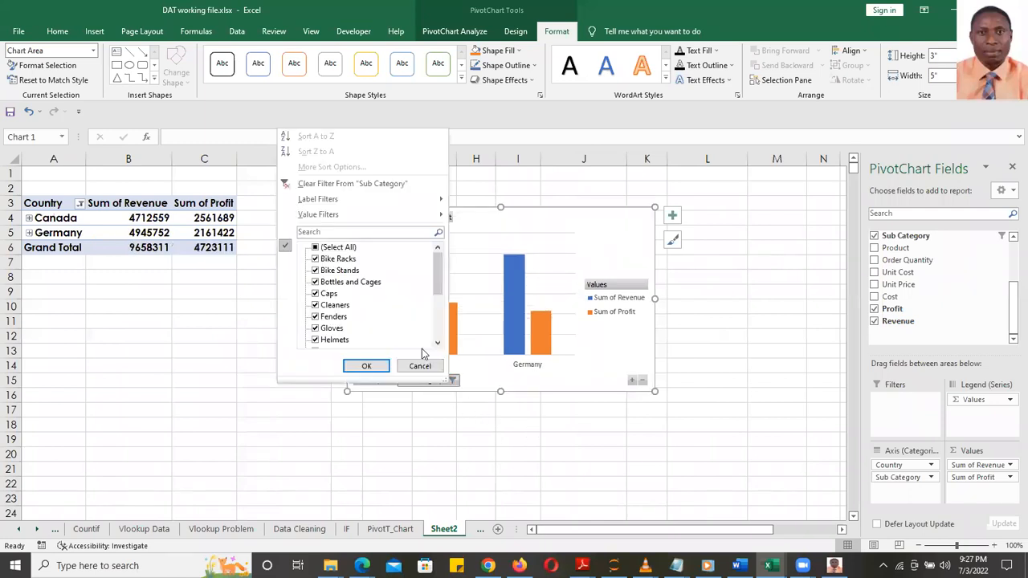
pyautogui.click(312, 184)
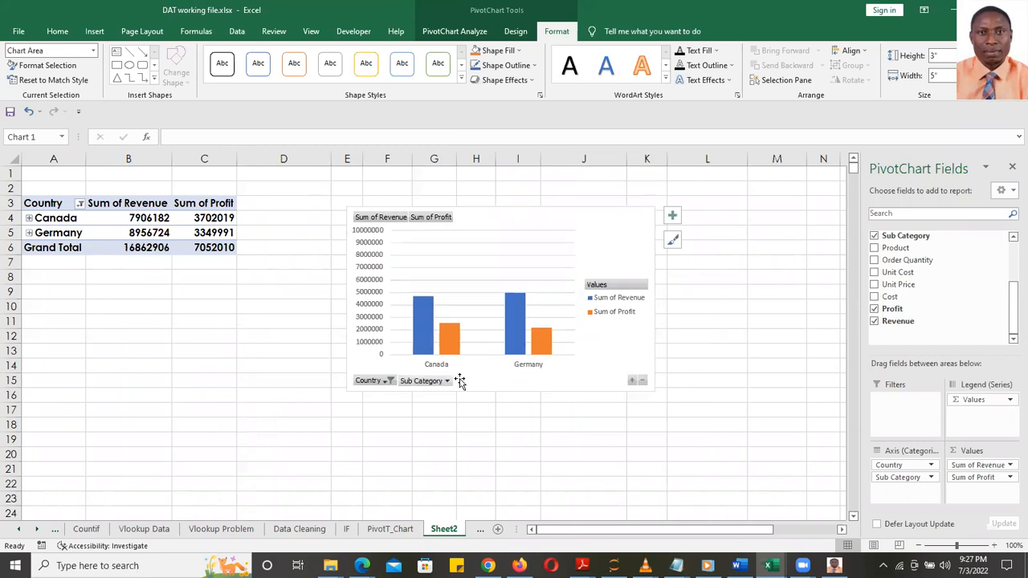
pyautogui.click(390, 380)
pyautogui.click(261, 179)
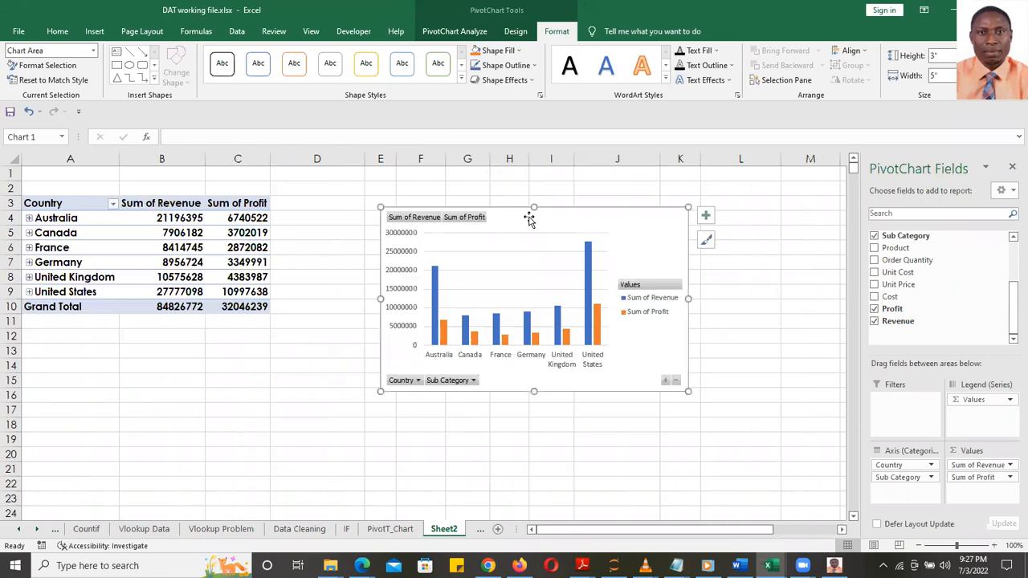
# - Reposition the PivotChart beside the PivotTable, spanning columns F to K and starting at about row 2
pyautogui.moveTo(530, 214); pyautogui.dragTo(545, 191)
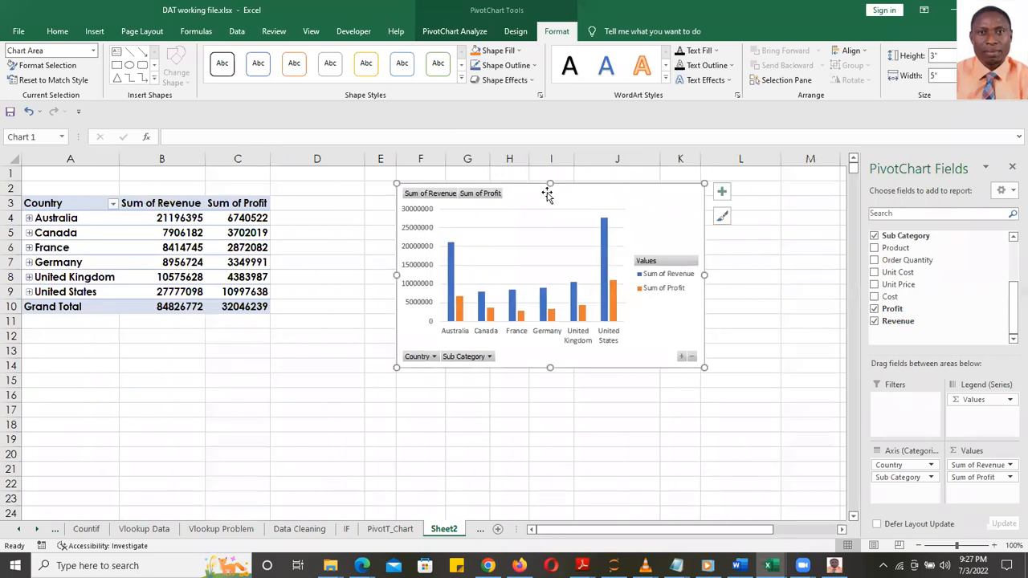
pyautogui.click(785, 292)
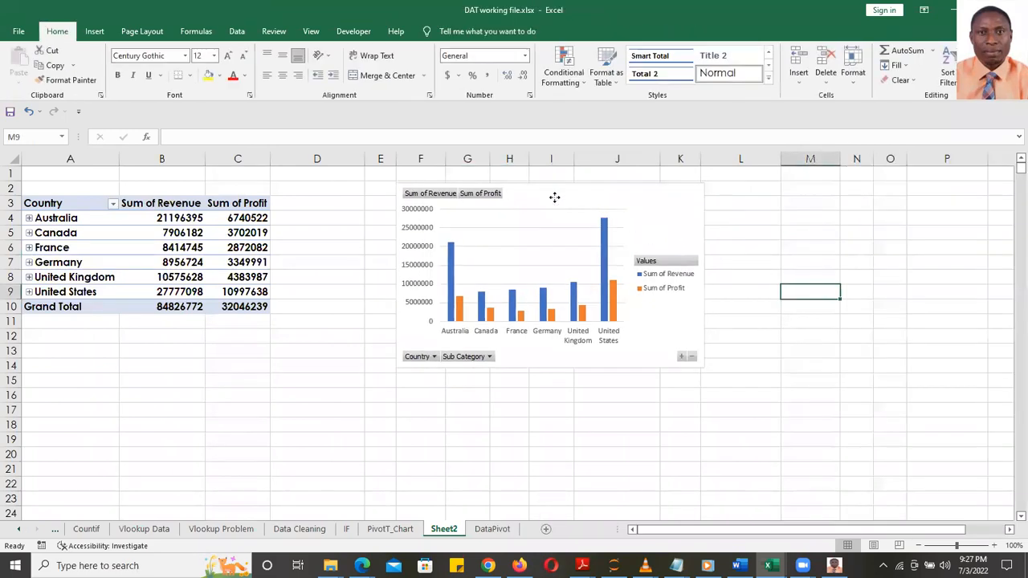
pyautogui.click(556, 199)
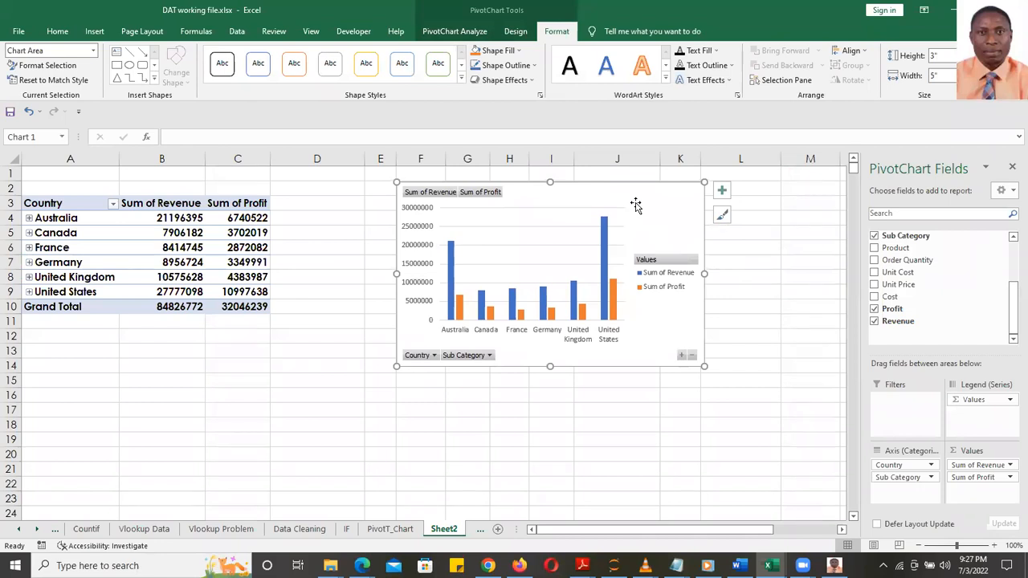
pyautogui.click(764, 265)
# - Remove the gridlines from the PivotChart and add a chart title, leaving axis titles off
pyautogui.click(602, 190)
pyautogui.click(721, 191)
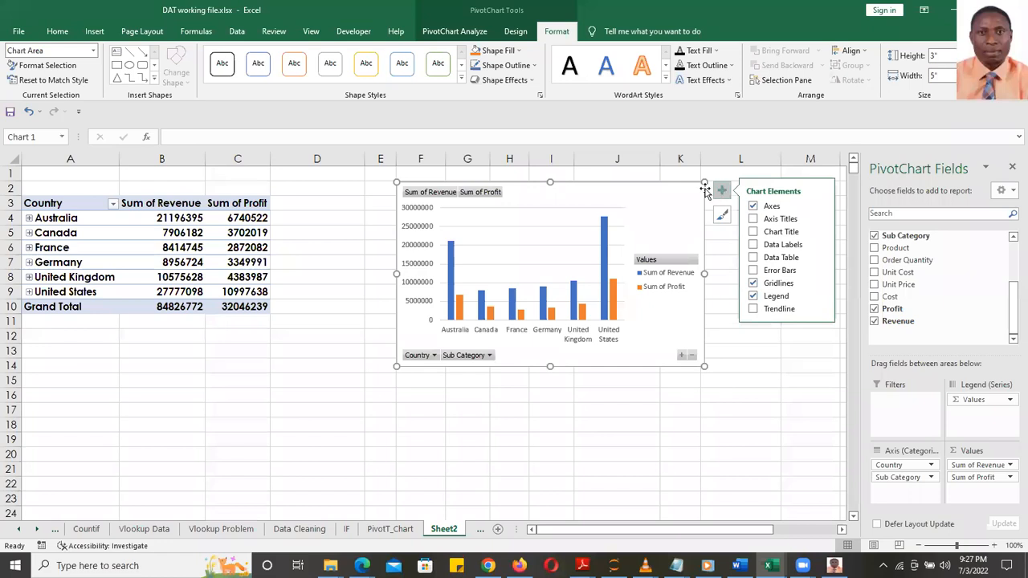
pyautogui.click(720, 191)
pyautogui.click(720, 191)
pyautogui.click(753, 284)
pyautogui.click(753, 219)
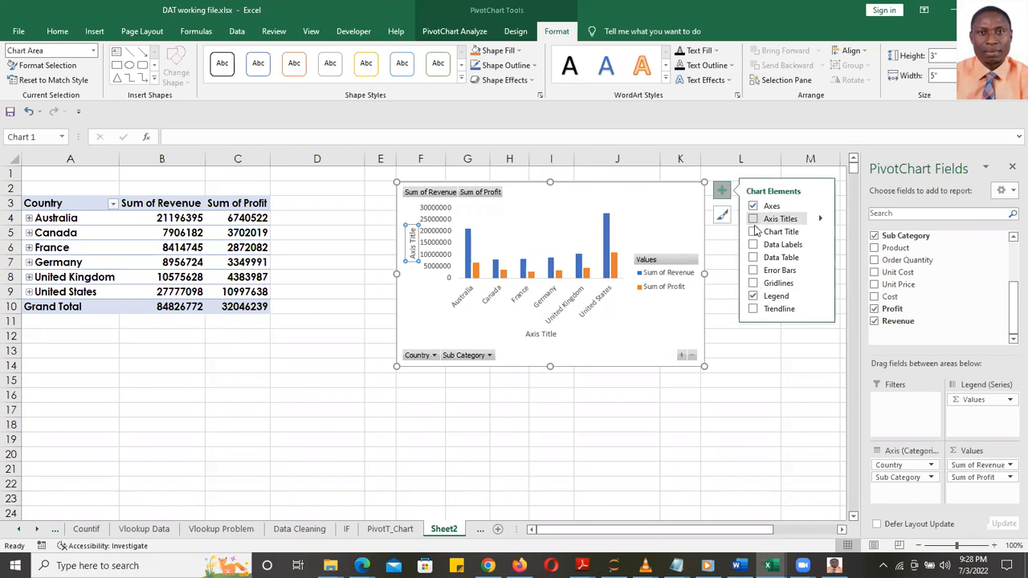
pyautogui.click(753, 231)
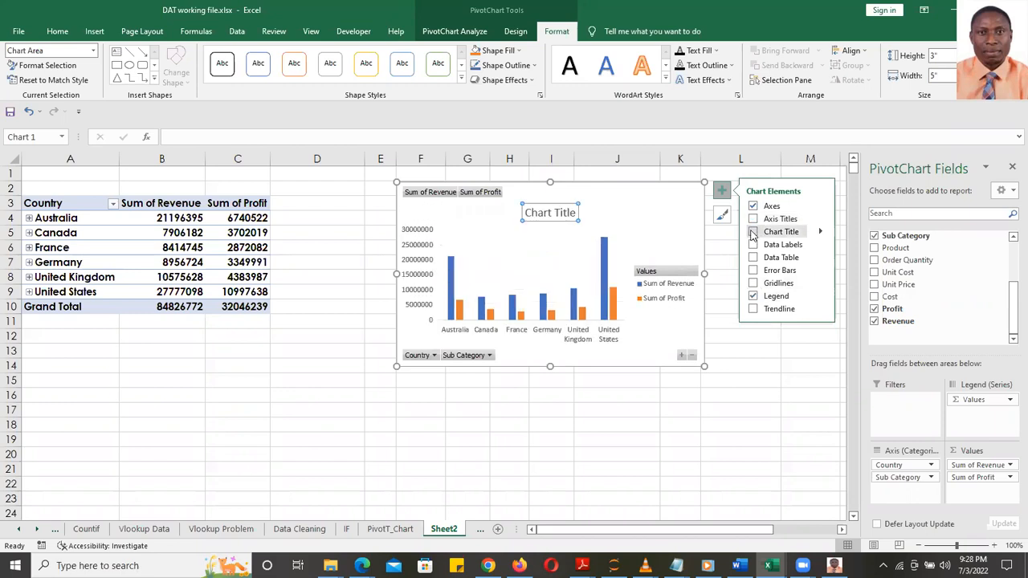
# - Replace the placeholder chart title with "Revenue and Profit by Country"
pyautogui.click(560, 212)
pyautogui.click(560, 212)
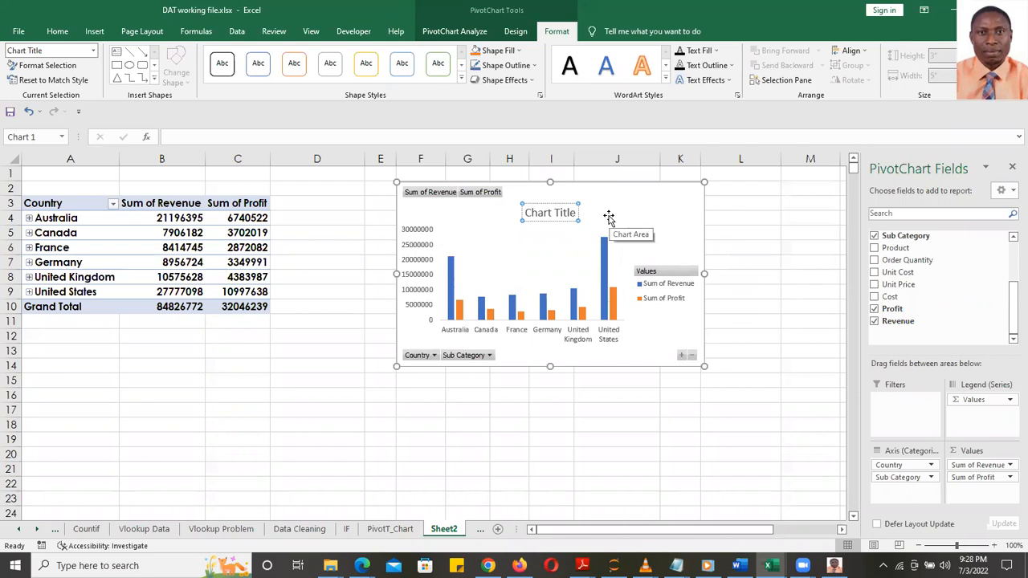
pyautogui.hotkey('ctrl', 'a')
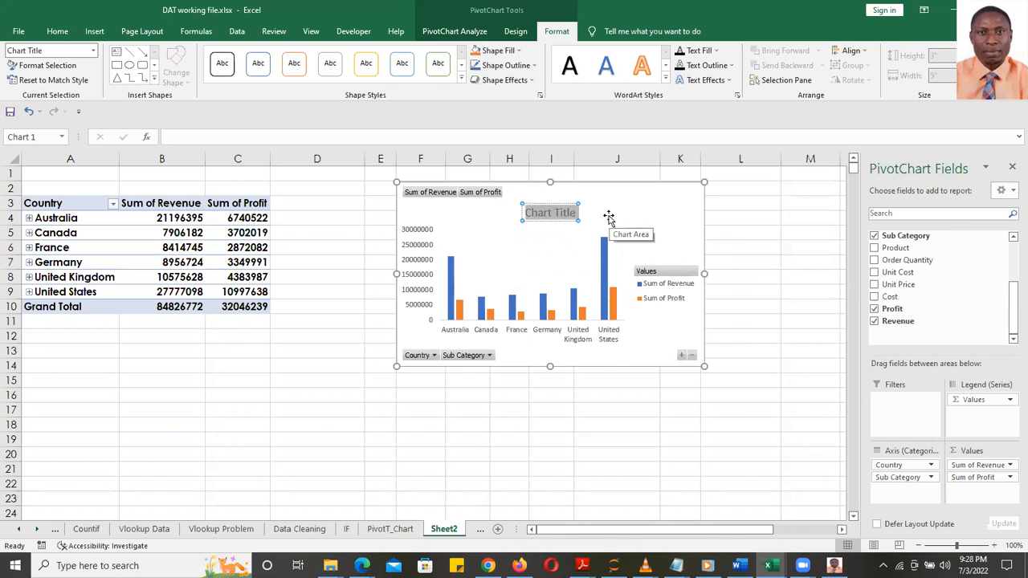
pyautogui.write('Revenu')
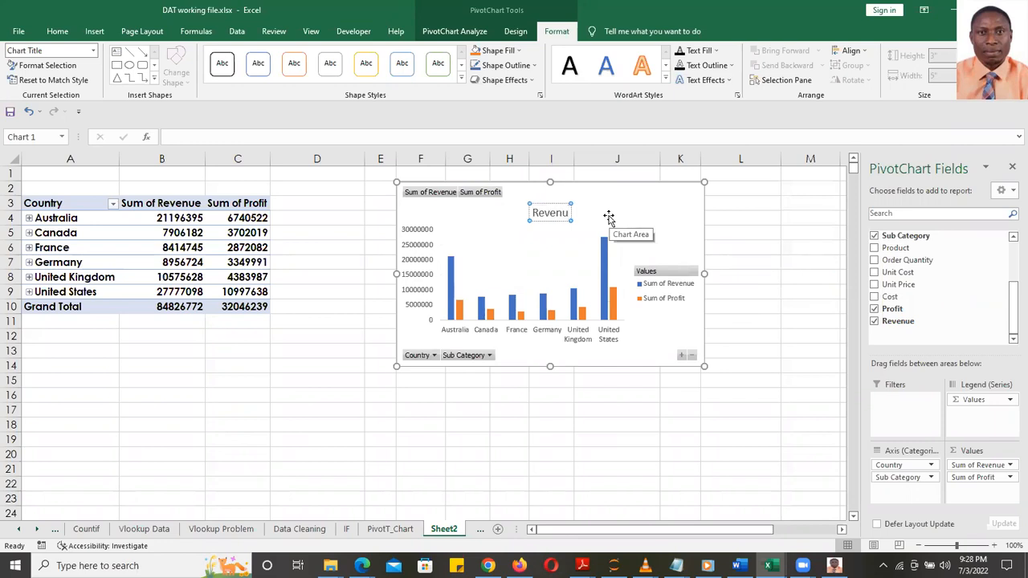
pyautogui.write('e an')
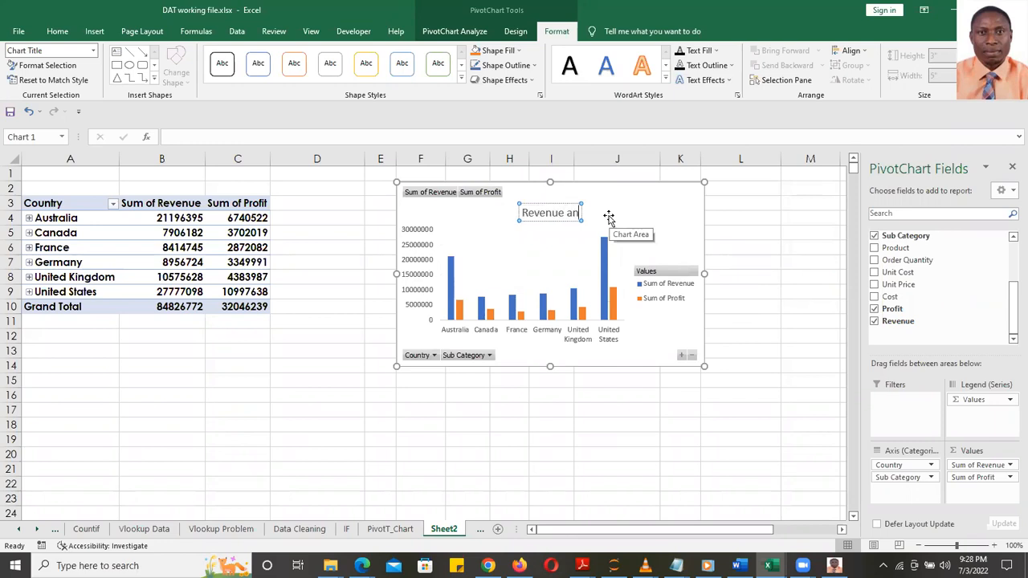
pyautogui.write('d Prof')
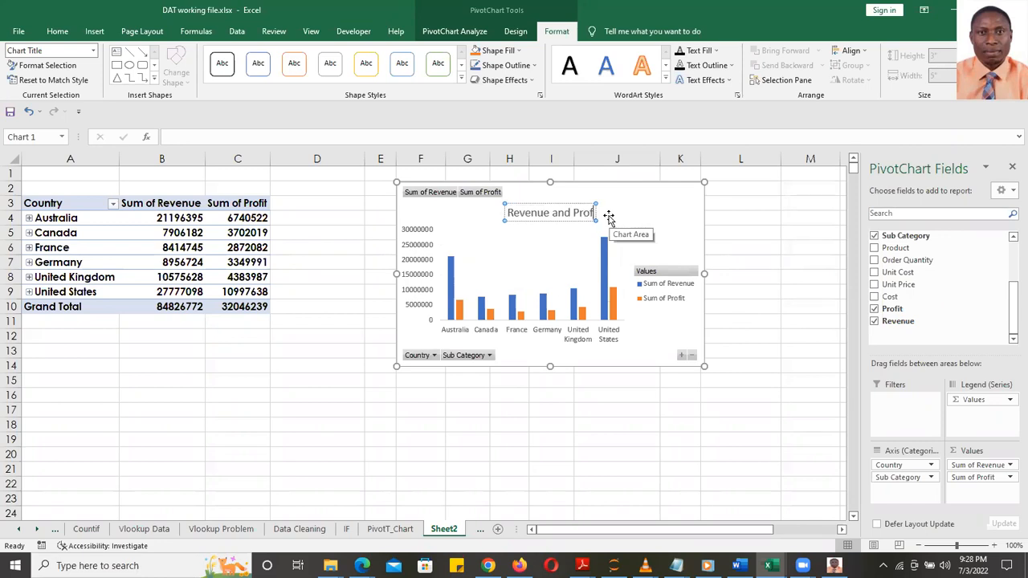
pyautogui.write('it by C')
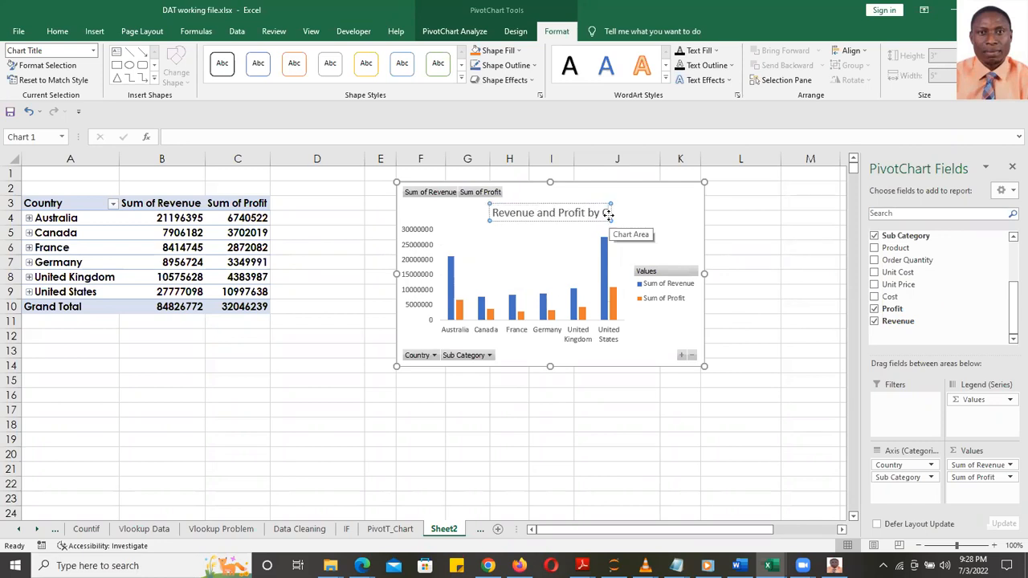
pyautogui.write('ountry')
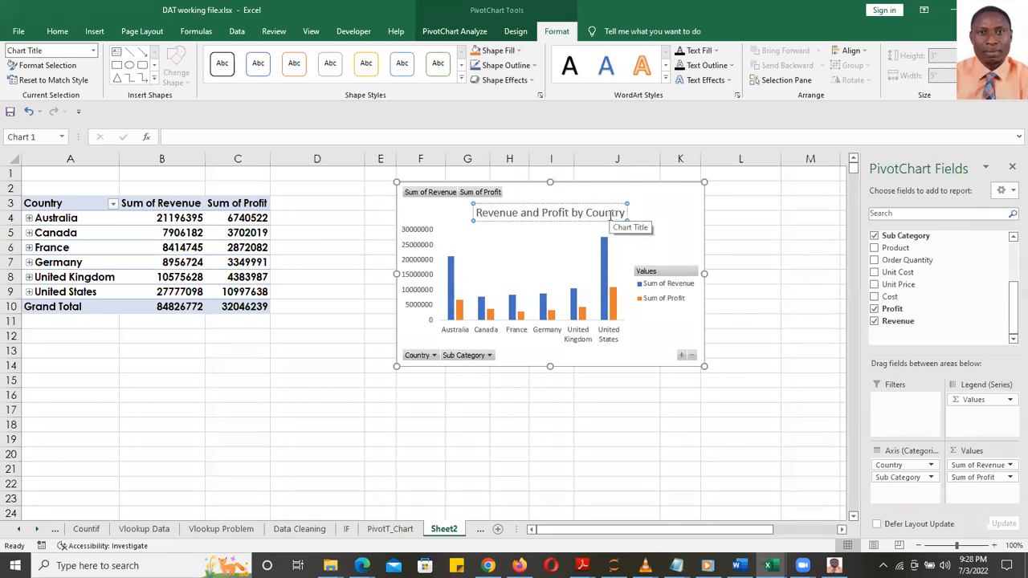
pyautogui.click(767, 247)
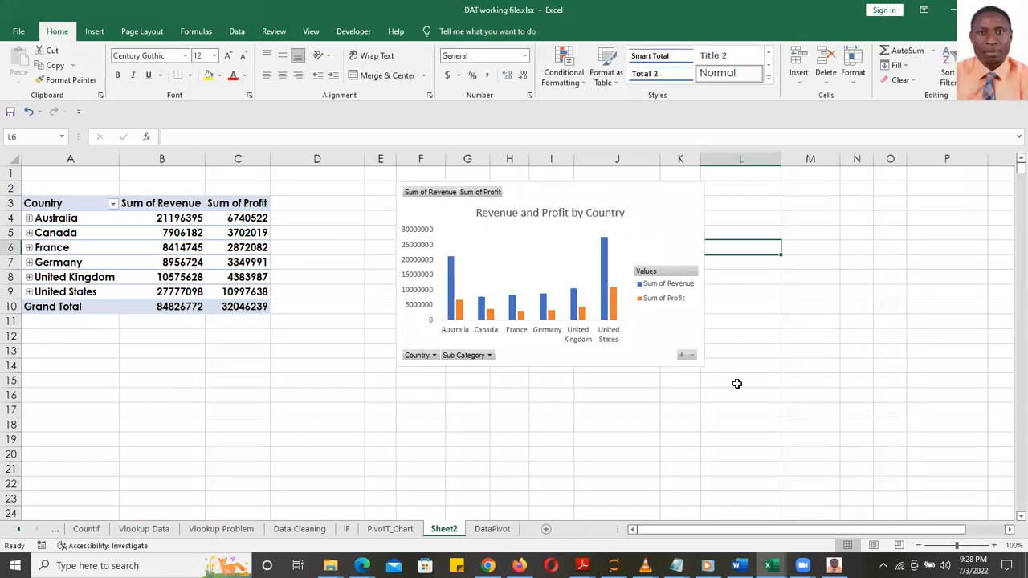
pyautogui.click(497, 407)
pyautogui.click(657, 405)
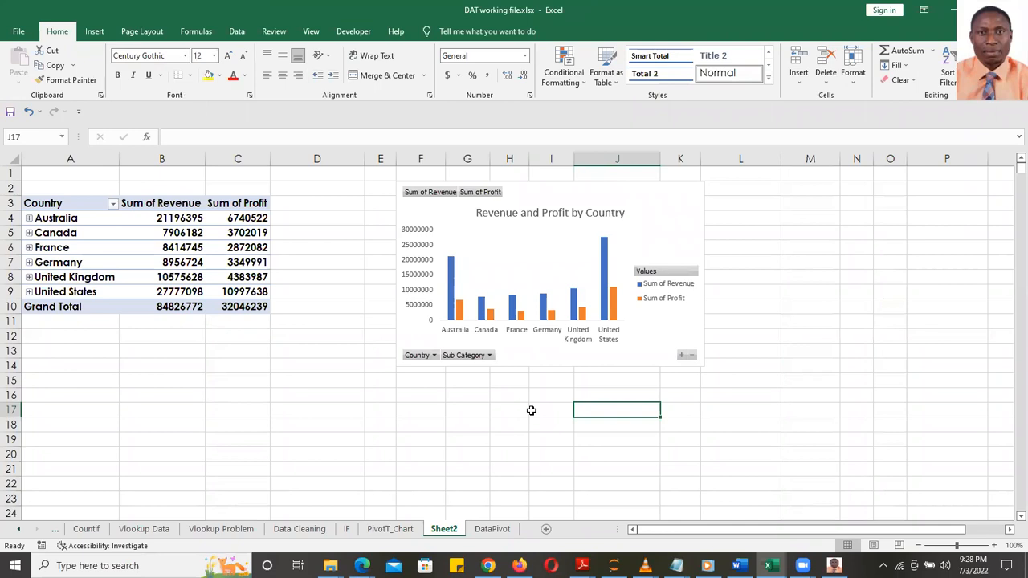
pyautogui.click(455, 31)
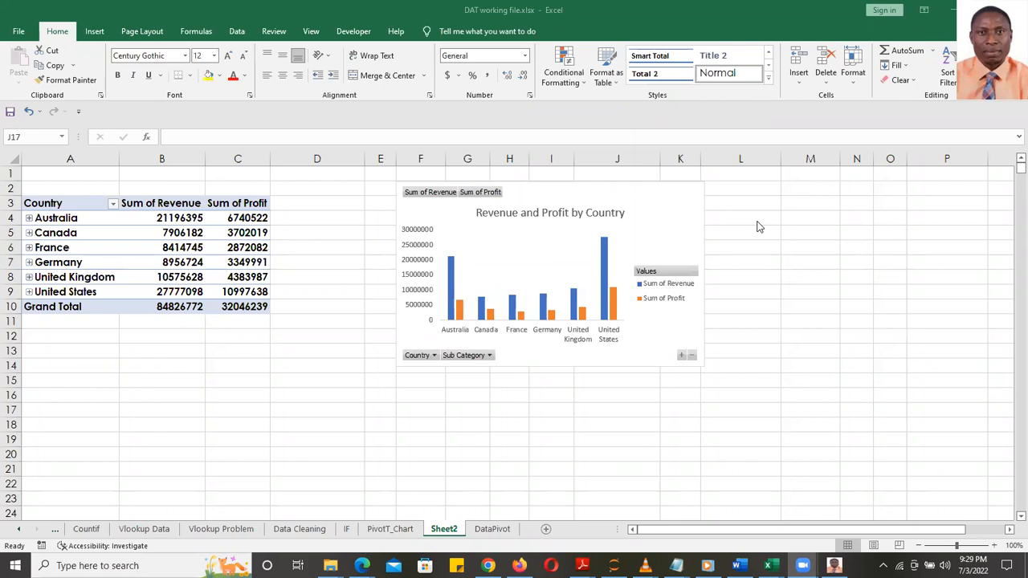
# - Look through the PivotTable's Country filter options and close them without changing the selection
pyautogui.click(114, 207)
pyautogui.click(114, 207)
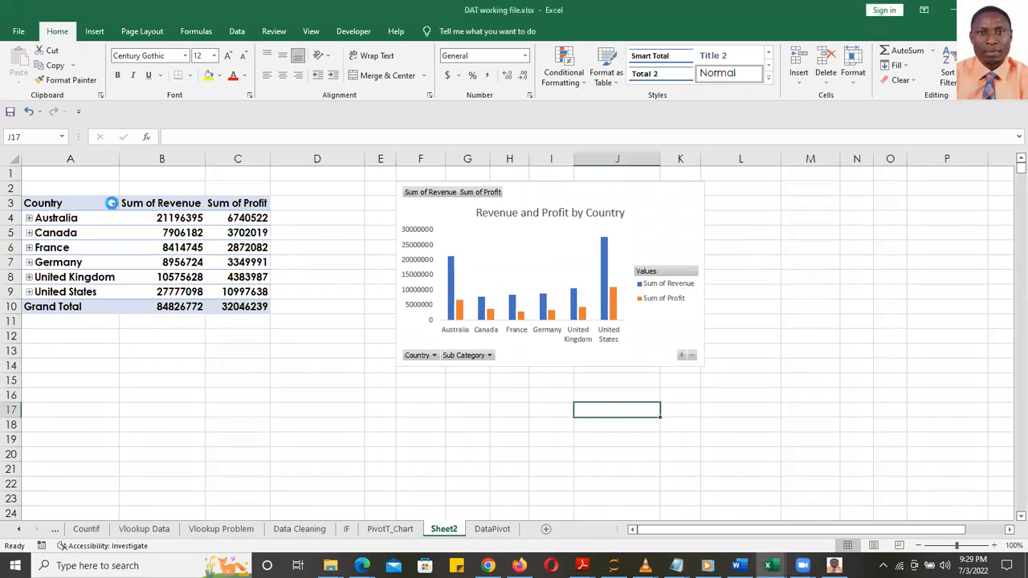
pyautogui.click(114, 207)
pyautogui.click(114, 206)
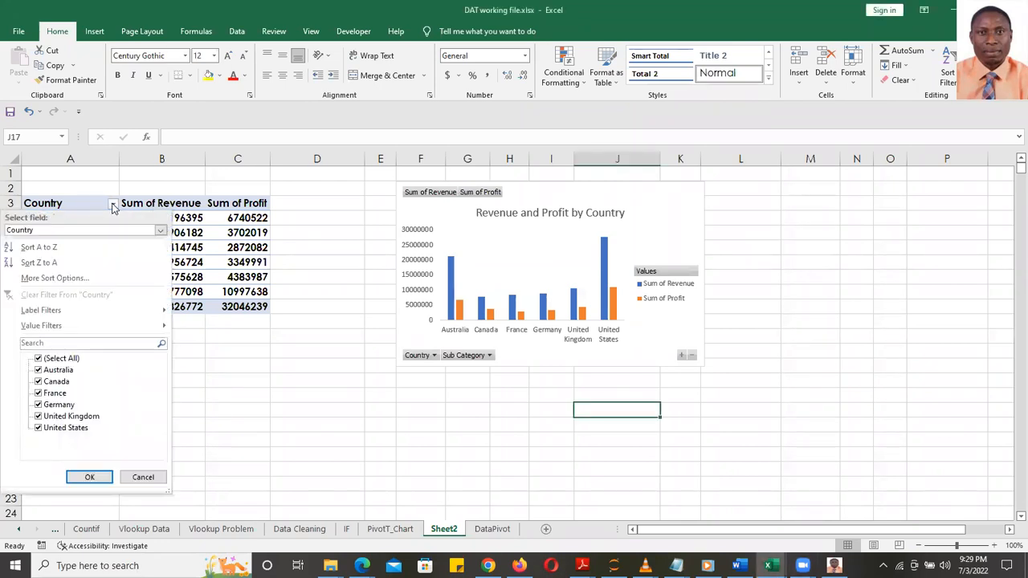
pyautogui.click(112, 206)
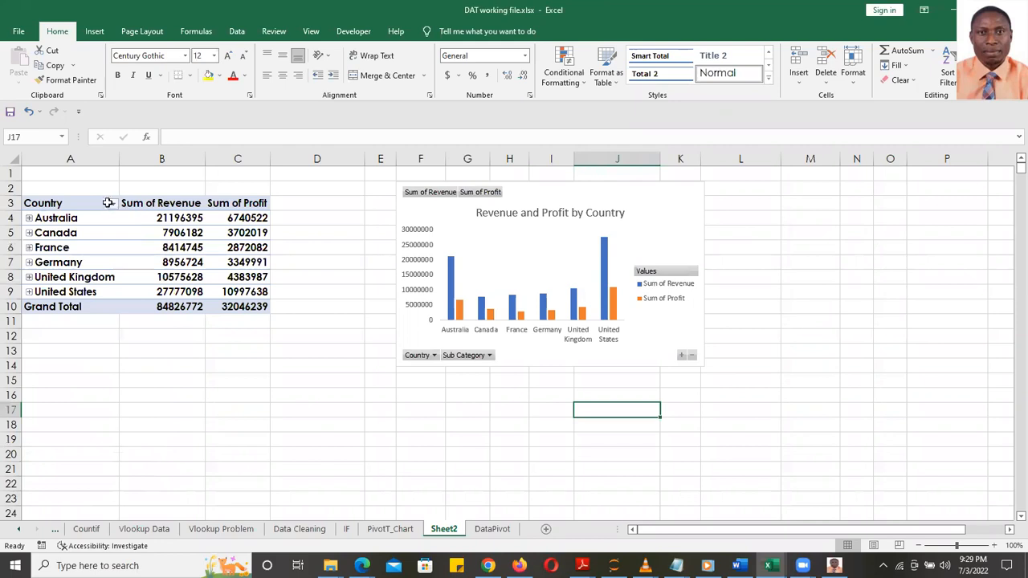
# - Look through the PivotChart's Country and Sub Category filter options and leave the chart deselected
pyautogui.click(435, 355)
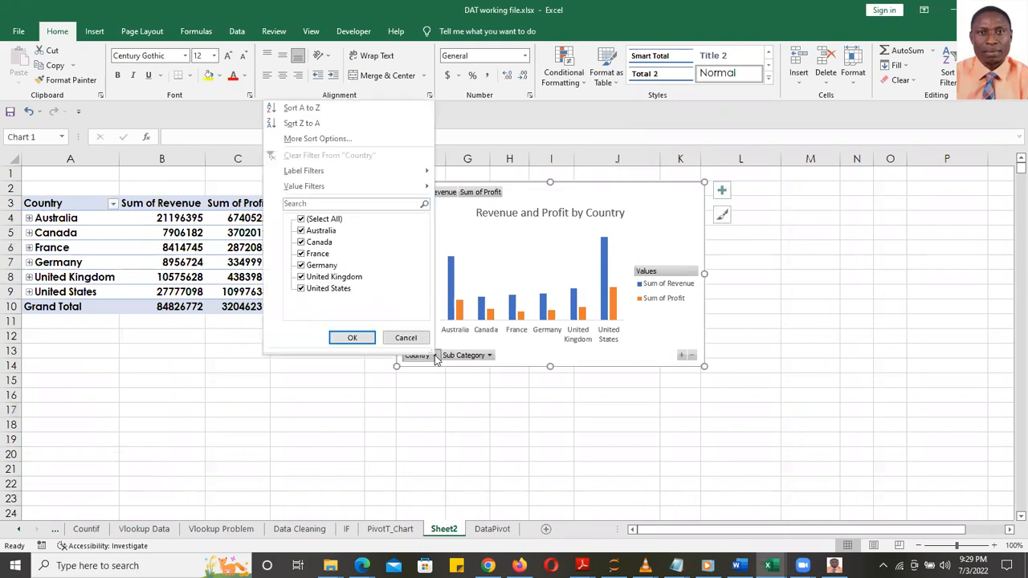
pyautogui.click(438, 358)
pyautogui.click(488, 355)
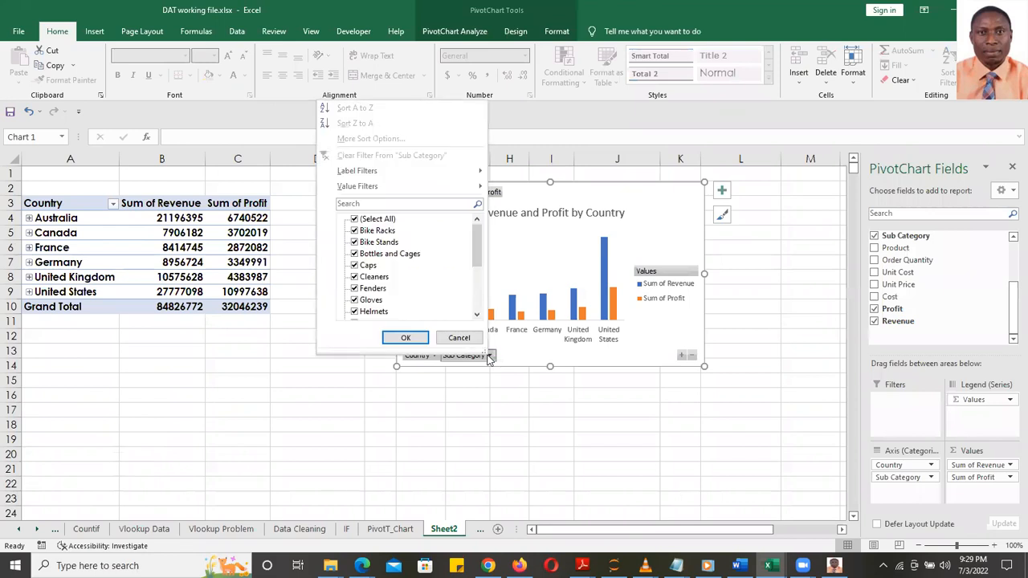
pyautogui.click(490, 356)
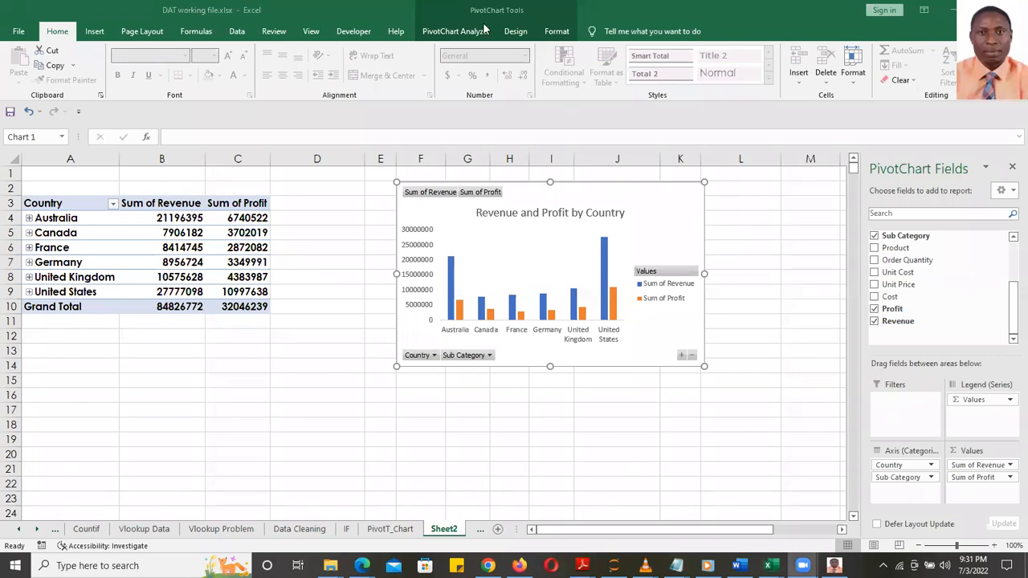
pyautogui.click(587, 412)
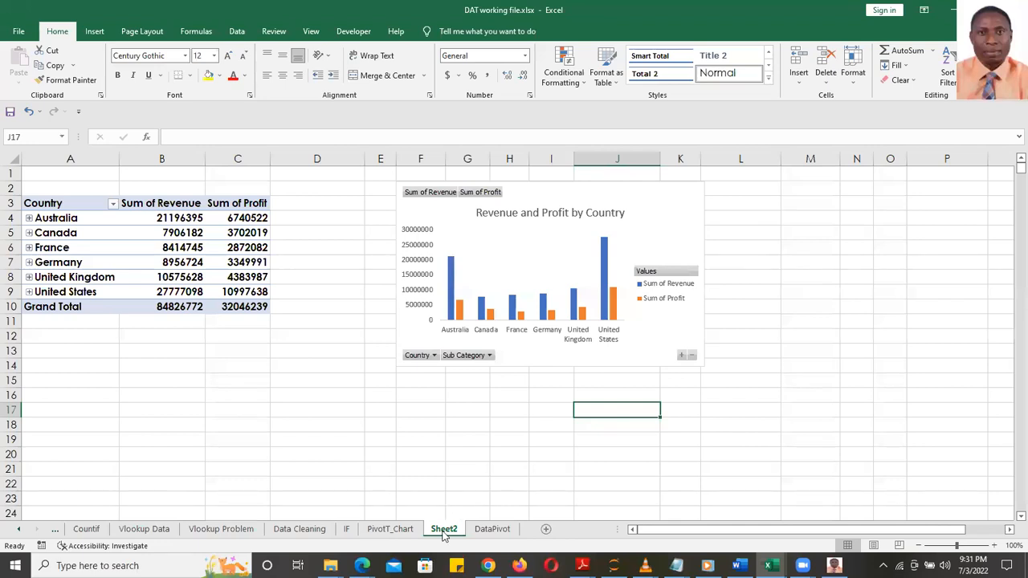
# - Copy the PivotTable's name and rename its worksheet from Sheet2 to PivotTable5
pyautogui.click(116, 232)
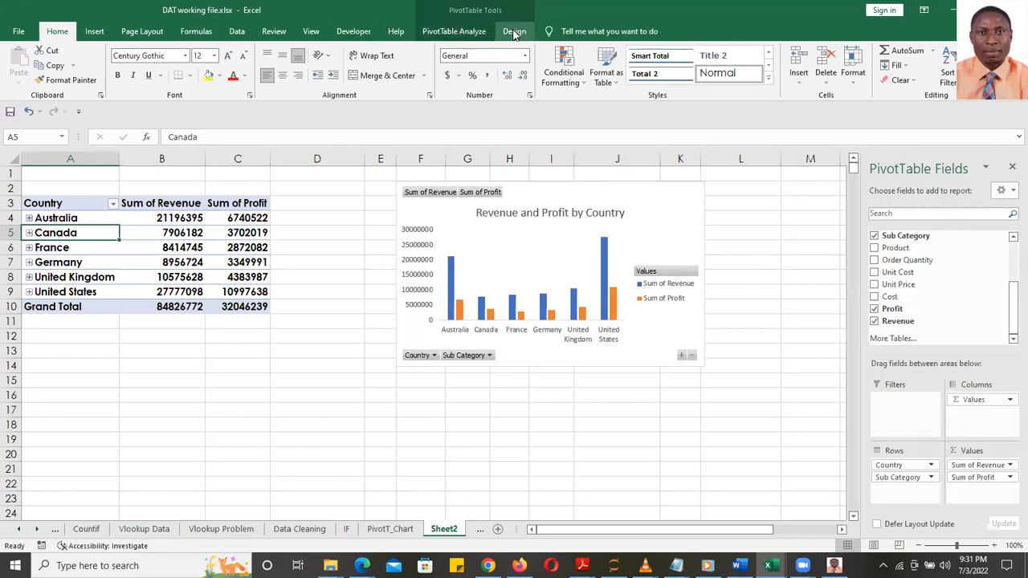
pyautogui.click(471, 32)
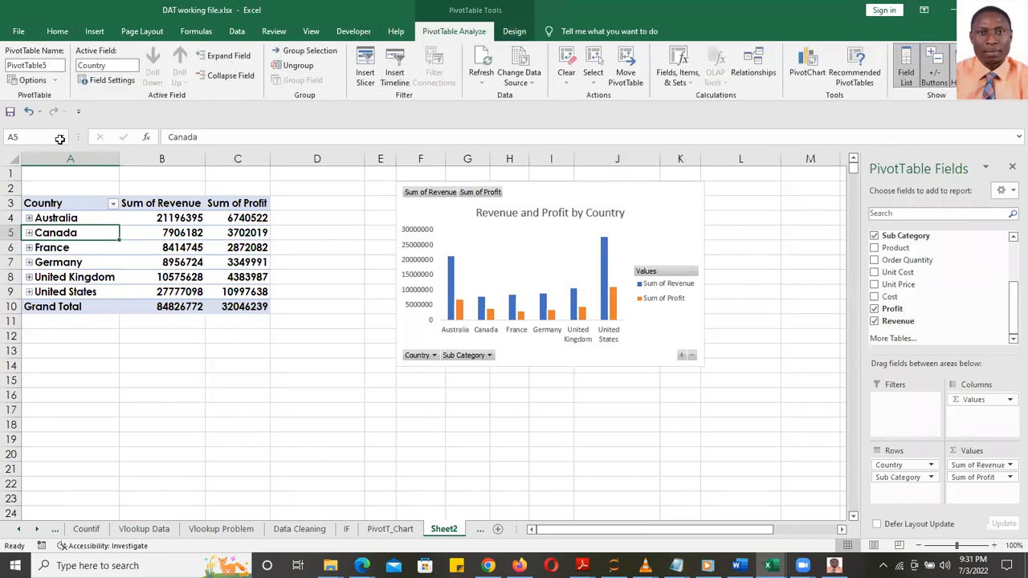
pyautogui.click(52, 66)
pyautogui.hotkey('ctrl', 'c')
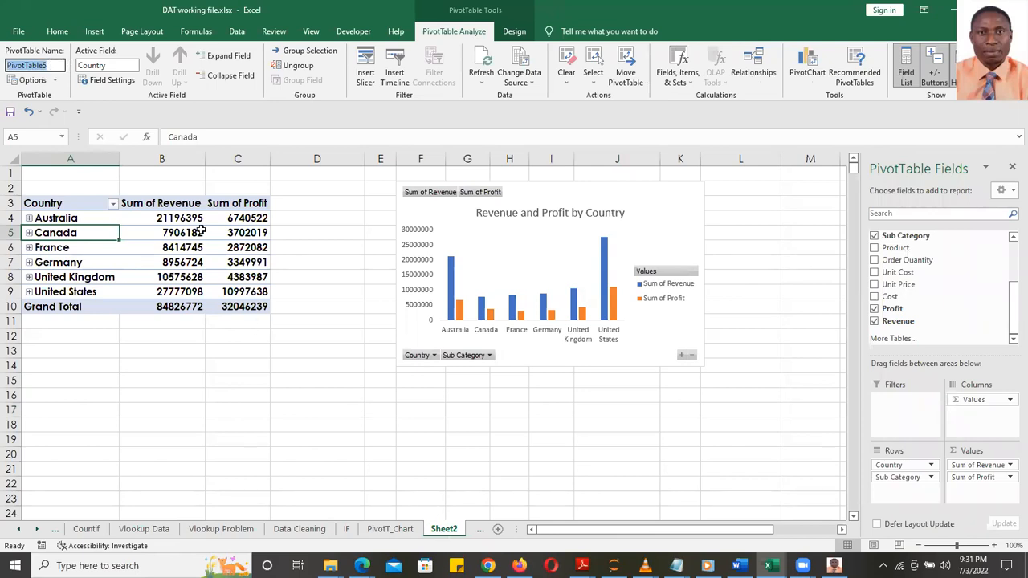
pyautogui.doubleClick(451, 529)
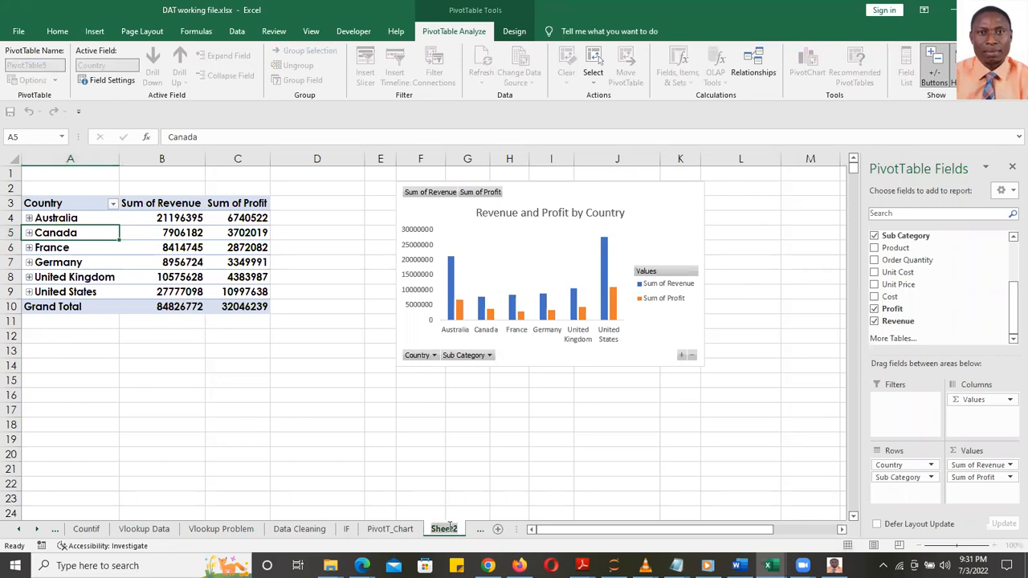
pyautogui.hotkey('ctrl', 'v')
pyautogui.press('Return')
pyautogui.click(536, 499)
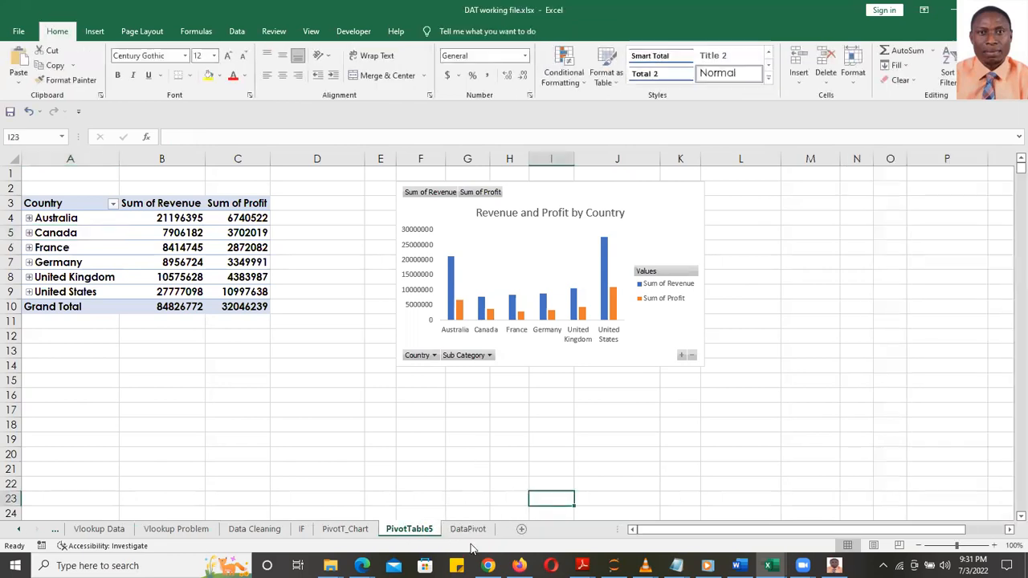
# - Review the DataPivot source table and view its recommended PivotTables, closing the suggestions without inserting one
pyautogui.click(468, 529)
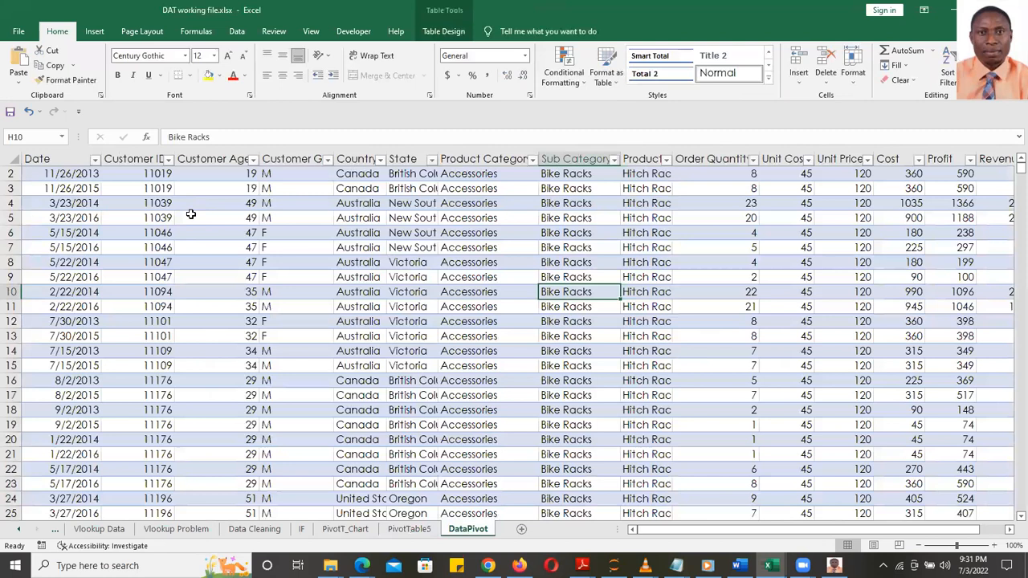
pyautogui.click(409, 529)
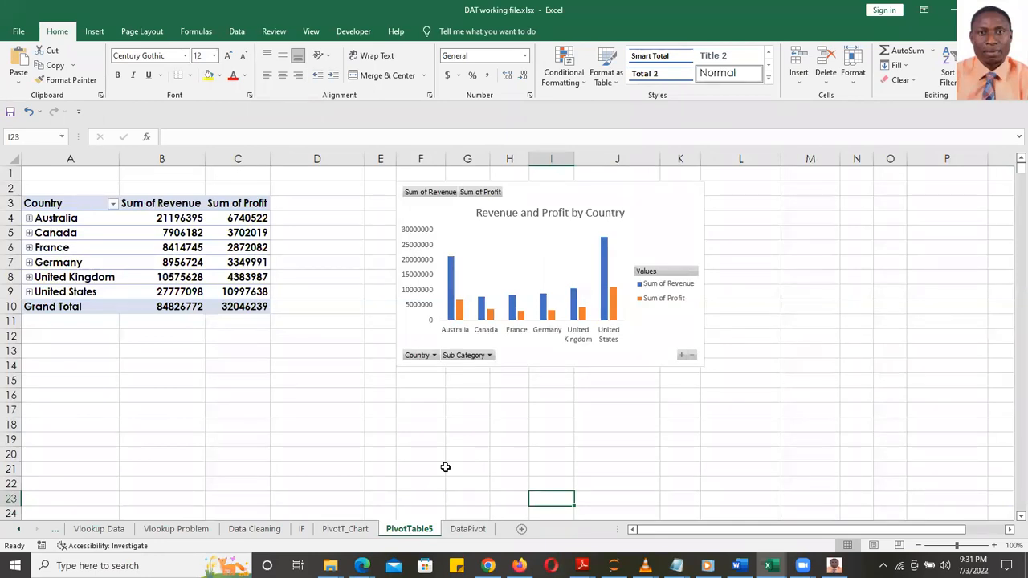
pyautogui.click(467, 529)
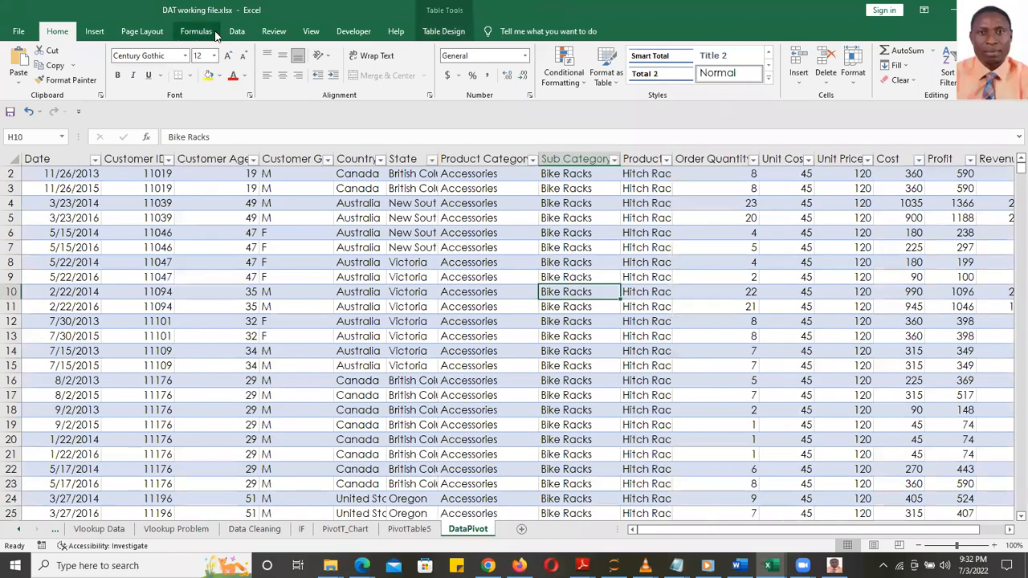
pyautogui.click(92, 31)
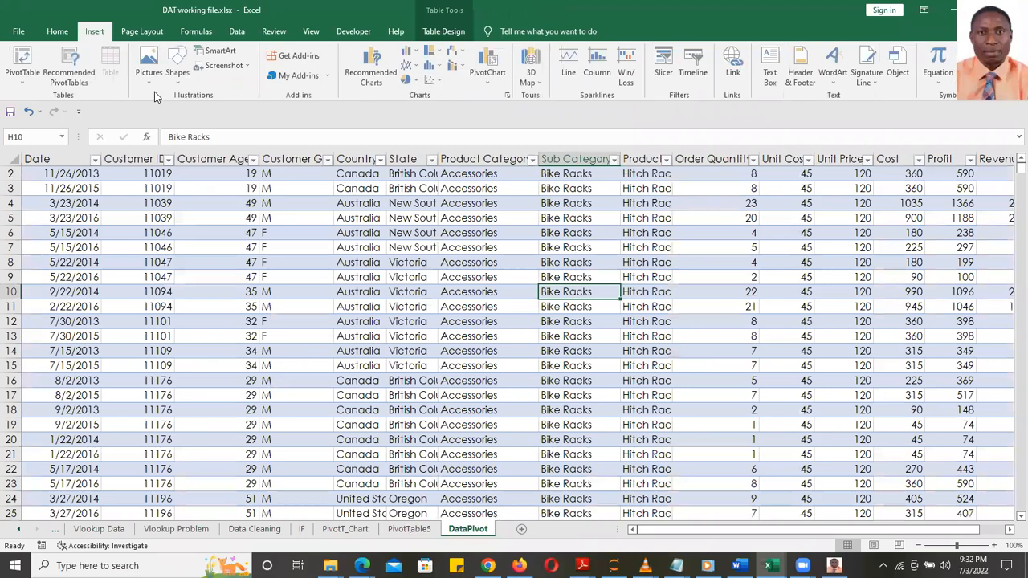
pyautogui.click(68, 74)
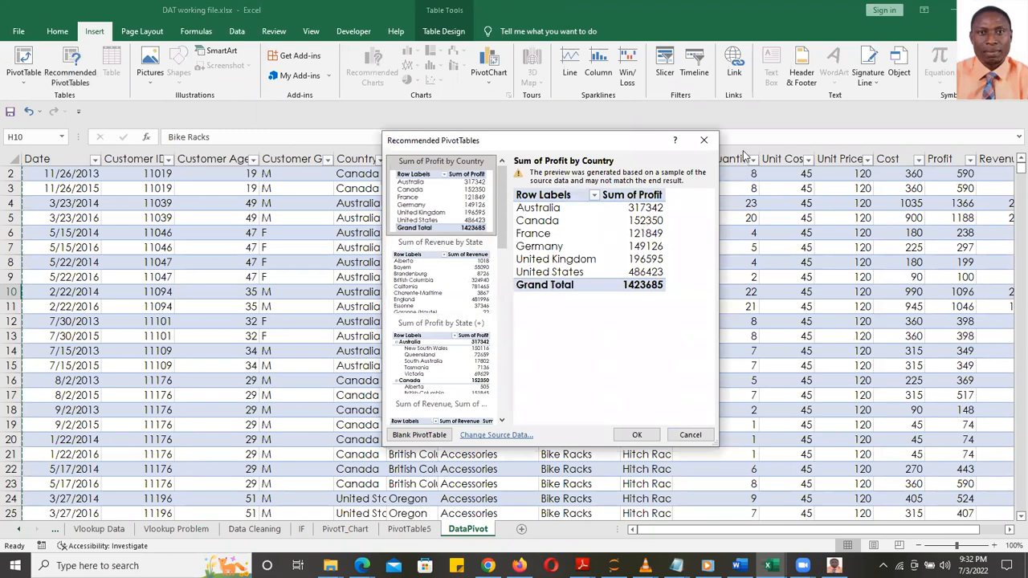
pyautogui.click(703, 139)
# - Preview the recommended Sum of Revenue by State PivotTable for the DataPivot data and dismiss it
pyautogui.click(405, 529)
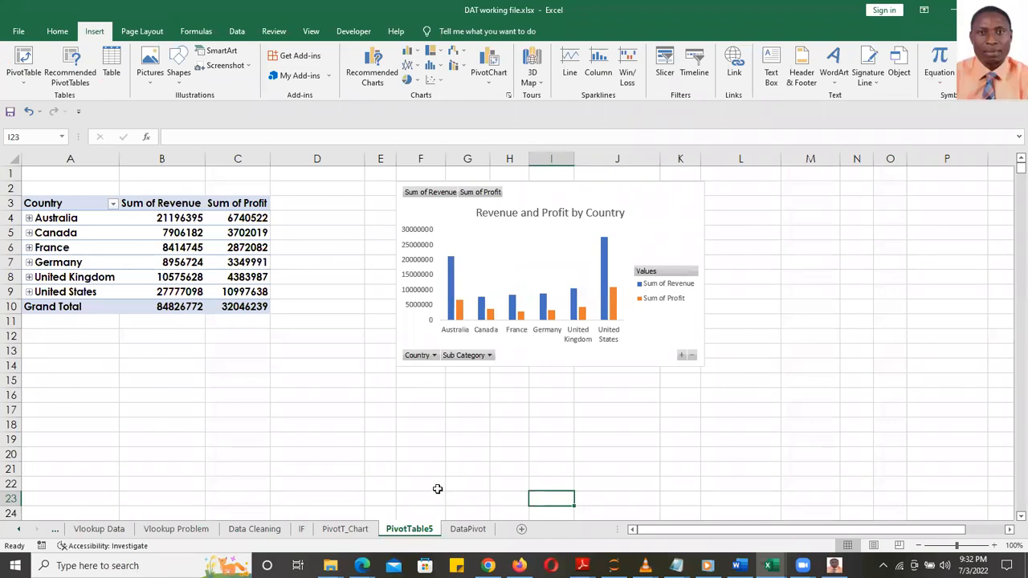
pyautogui.click(464, 527)
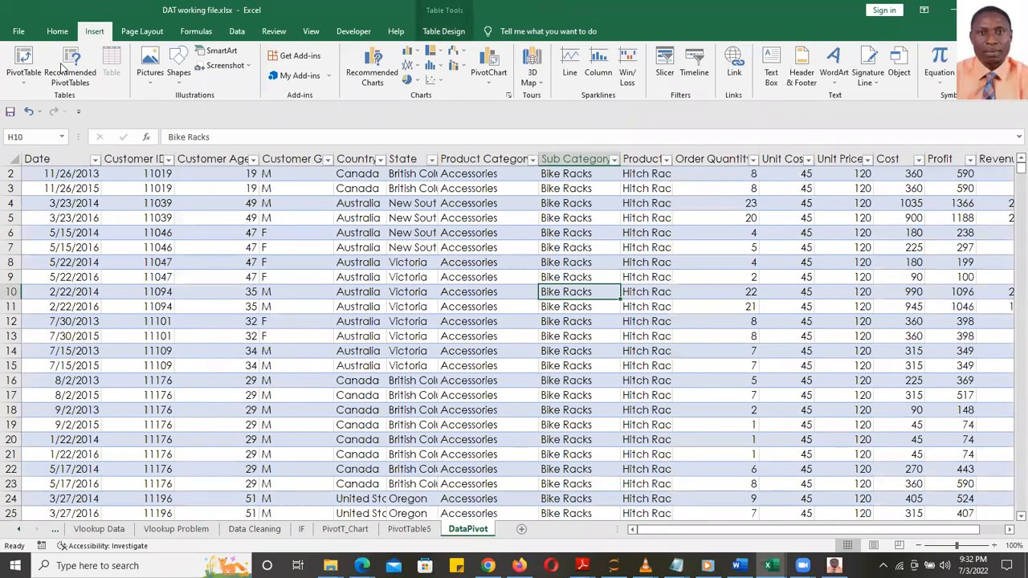
pyautogui.click(70, 68)
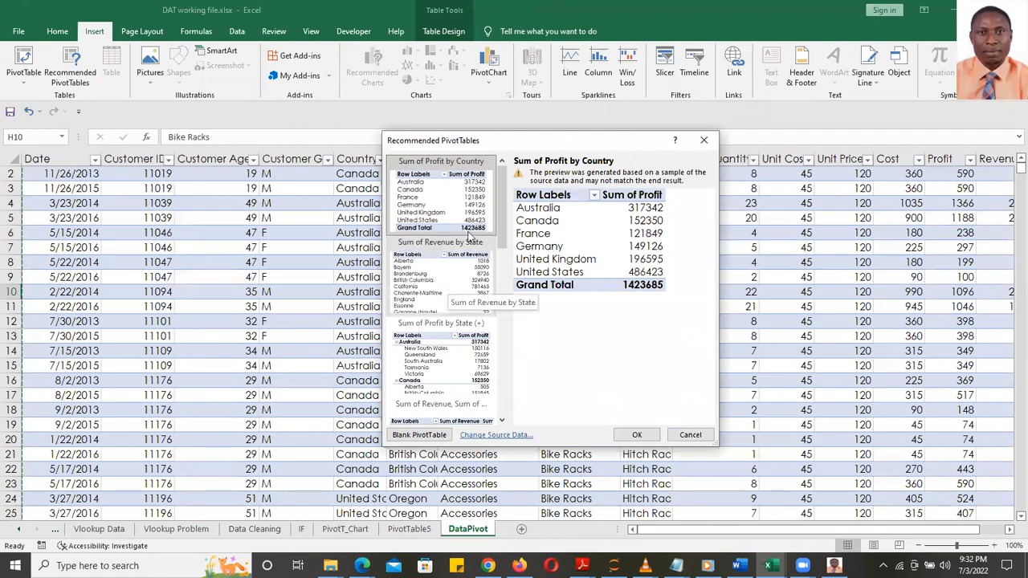
pyautogui.click(455, 267)
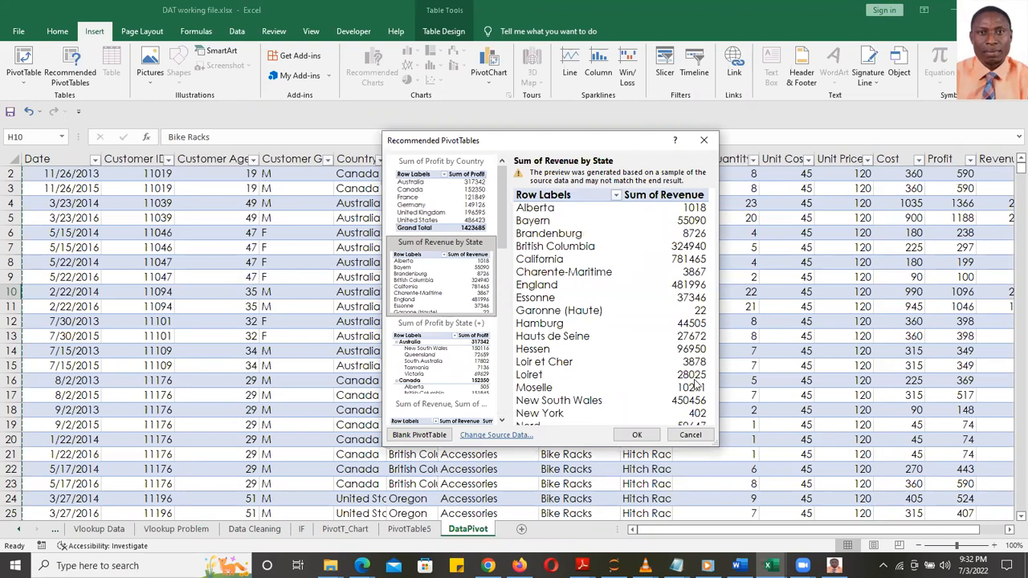
pyautogui.click(689, 435)
# - Insert a PivotTable from the DataPivot table on a new worksheet and add Date to its rows
pyautogui.click(24, 57)
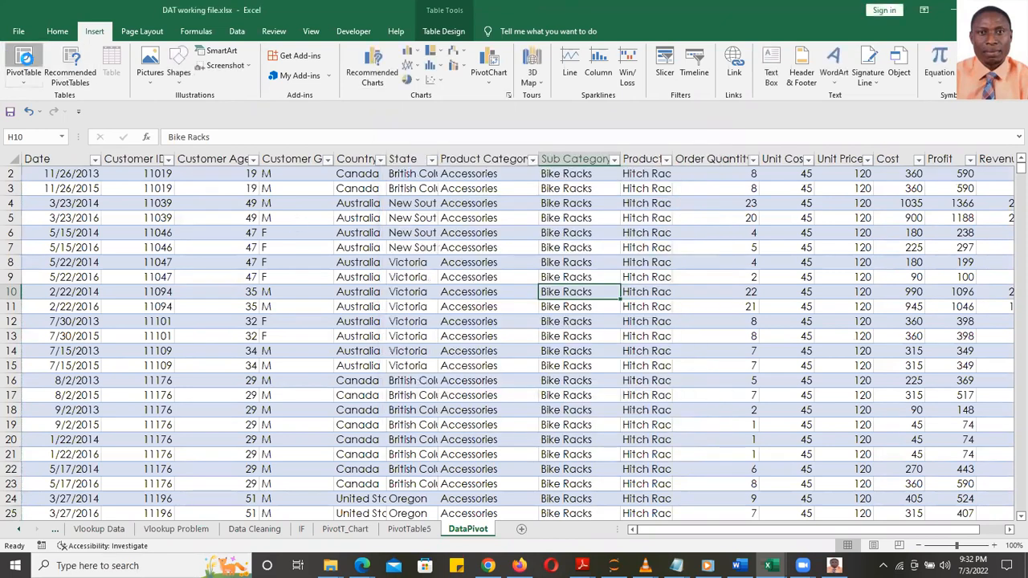
pyautogui.click(591, 357)
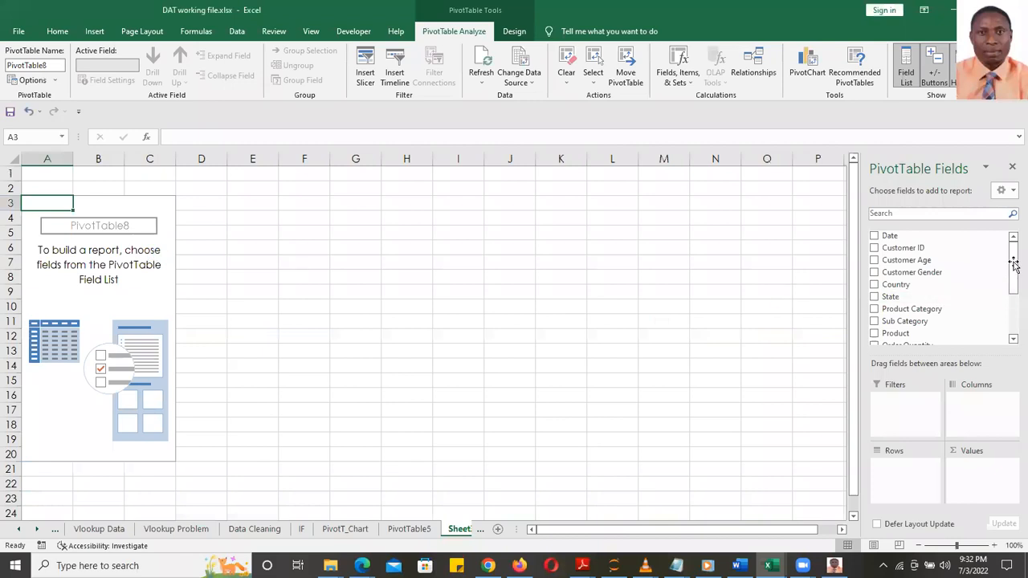
pyautogui.moveTo(1013, 267)
pyautogui.mouseDown()
pyautogui.moveTo(1013, 323)
pyautogui.moveTo(1014, 249)
pyautogui.mouseUp()
pyautogui.moveTo(1010, 264)
pyautogui.mouseDown()
pyautogui.moveTo(1010, 310)
pyautogui.moveTo(1012, 244)
pyautogui.mouseUp()
pyautogui.click(886, 236)
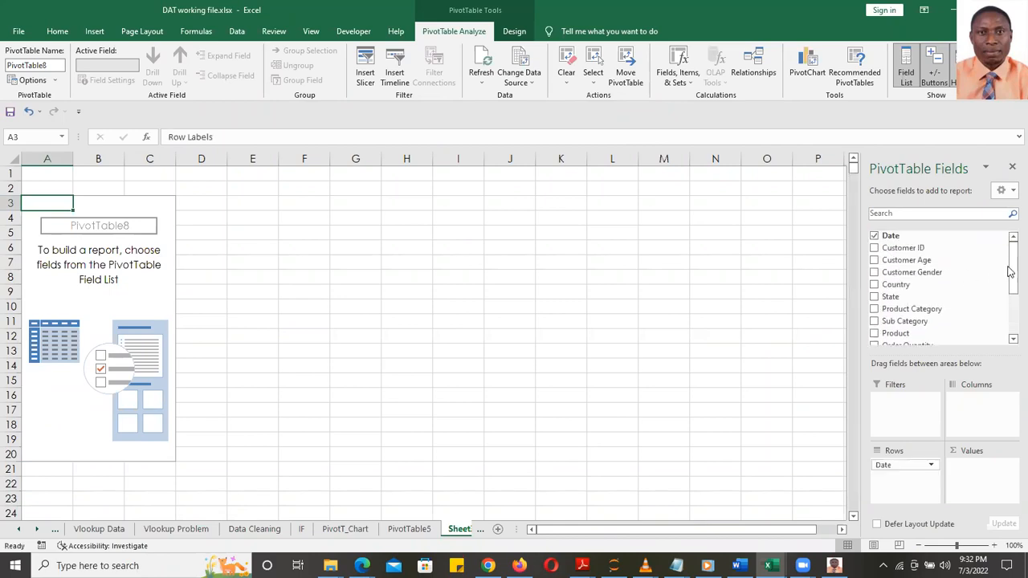
# - Add Revenue and Profit as summed values to the date-based PivotTable
pyautogui.moveTo(1010, 265); pyautogui.dragTo(1010, 309)
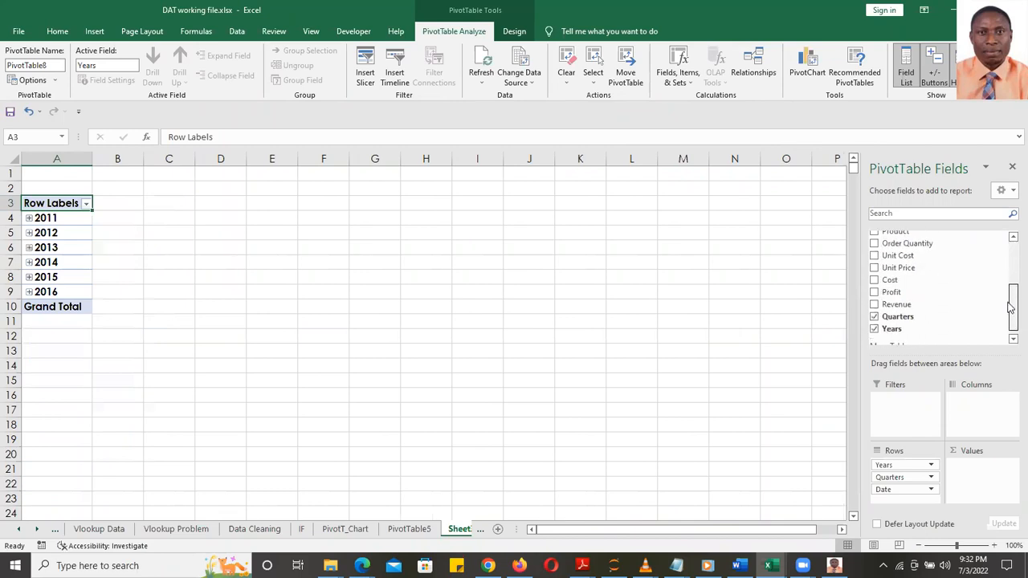
pyautogui.click(874, 296)
pyautogui.click(874, 283)
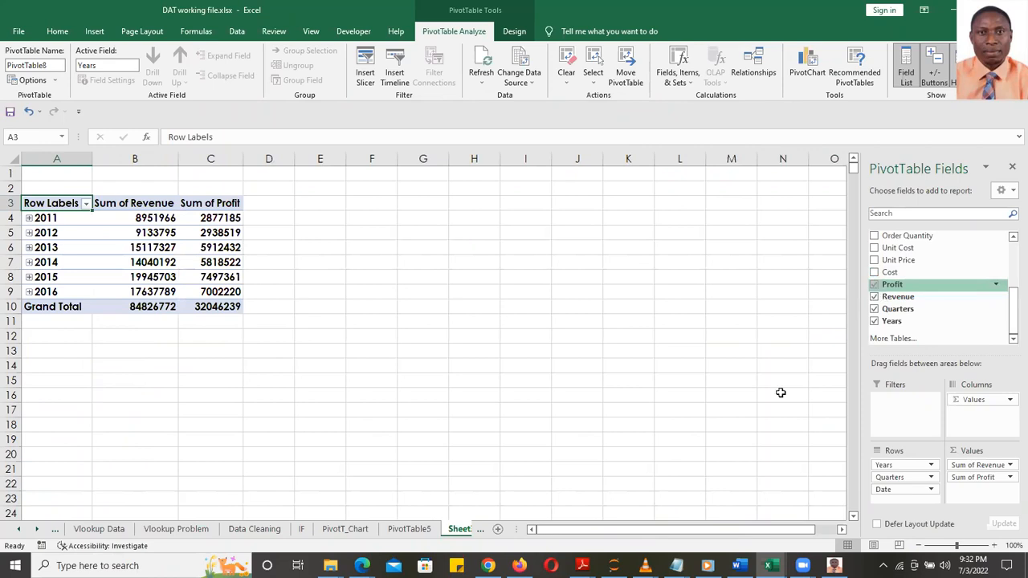
pyautogui.doubleClick(85, 205)
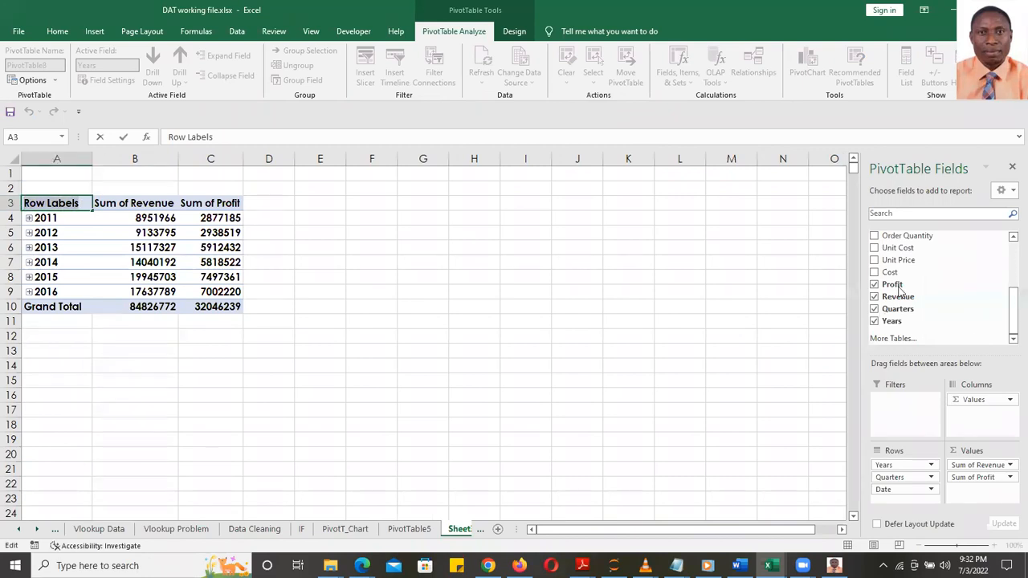
pyautogui.press('Escape')
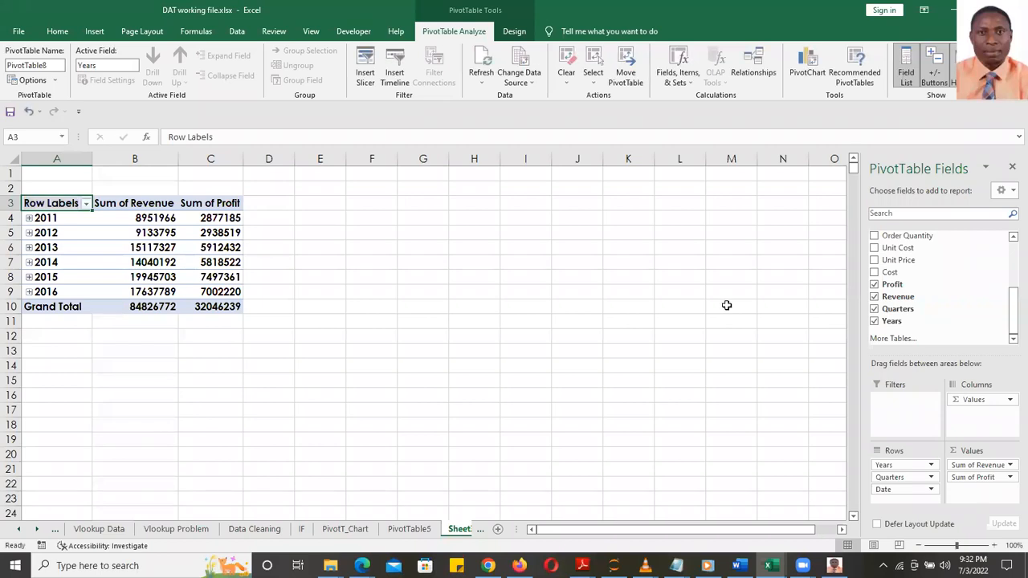
pyautogui.moveTo(1011, 313); pyautogui.dragTo(1011, 271)
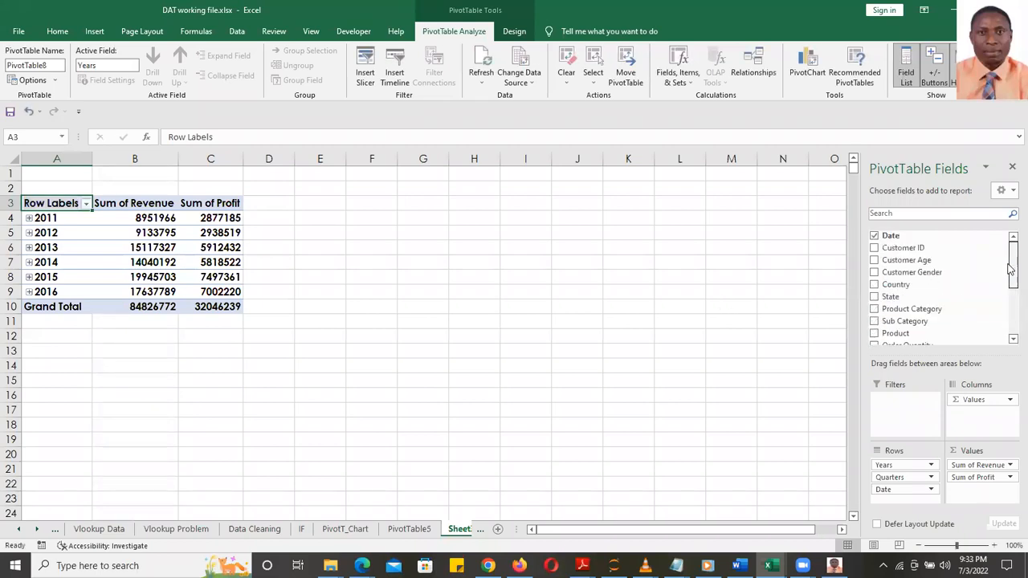
pyautogui.scroll(-3, 1011, 271)
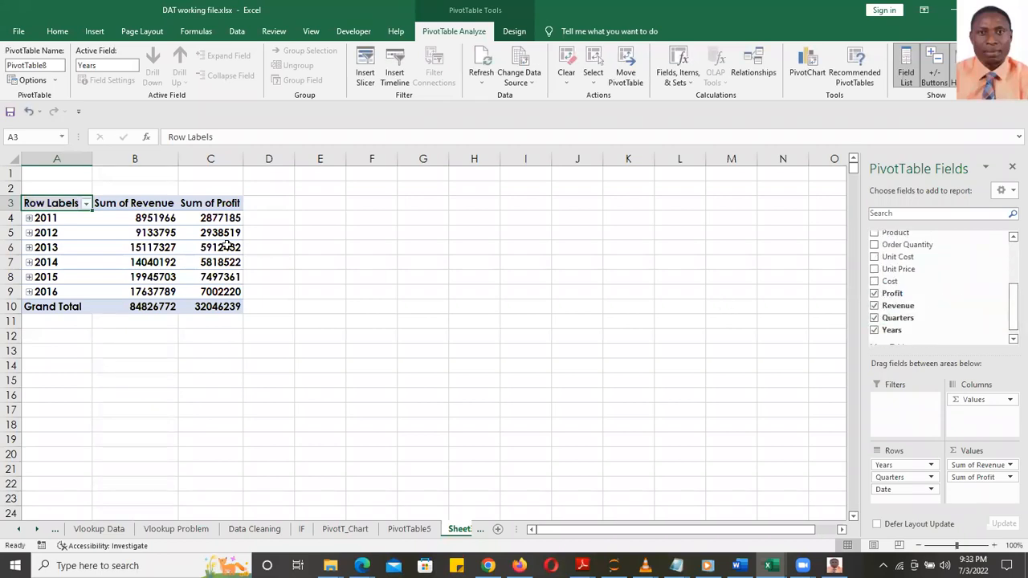
# - Replace the "Row Labels" header in cell A3 with "Date"
pyautogui.doubleClick(80, 211)
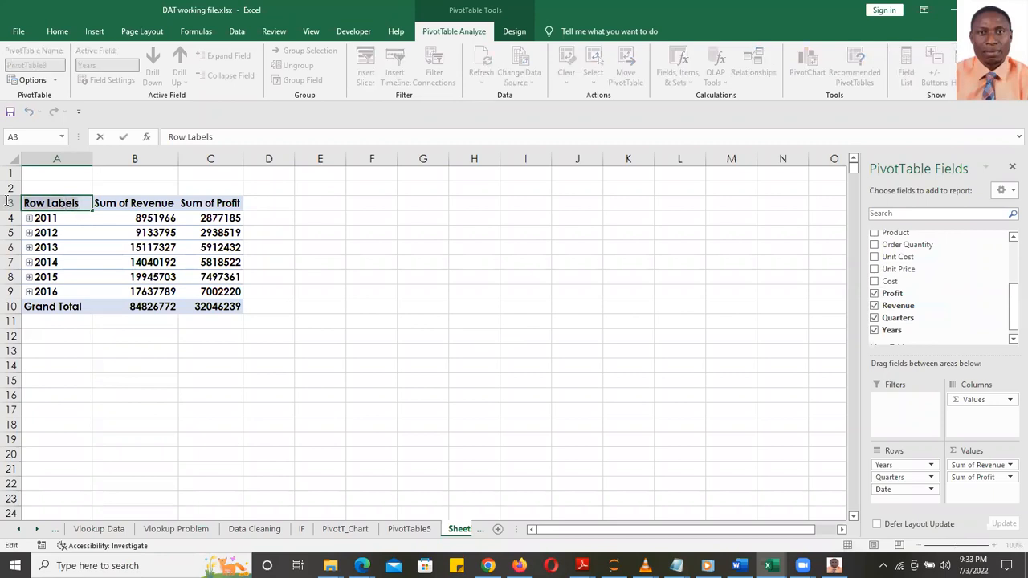
pyautogui.press('BackSpace')
pyautogui.press('BackSpace')
pyautogui.press('BackSpace')
pyautogui.press('BackSpace')
pyautogui.press('BackSpace')
pyautogui.press('BackSpace')
pyautogui.press('BackSpace')
pyautogui.press('BackSpace')
pyautogui.press('BackSpace')
pyautogui.press('BackSpace')
pyautogui.write('Date')
pyautogui.press('Return')
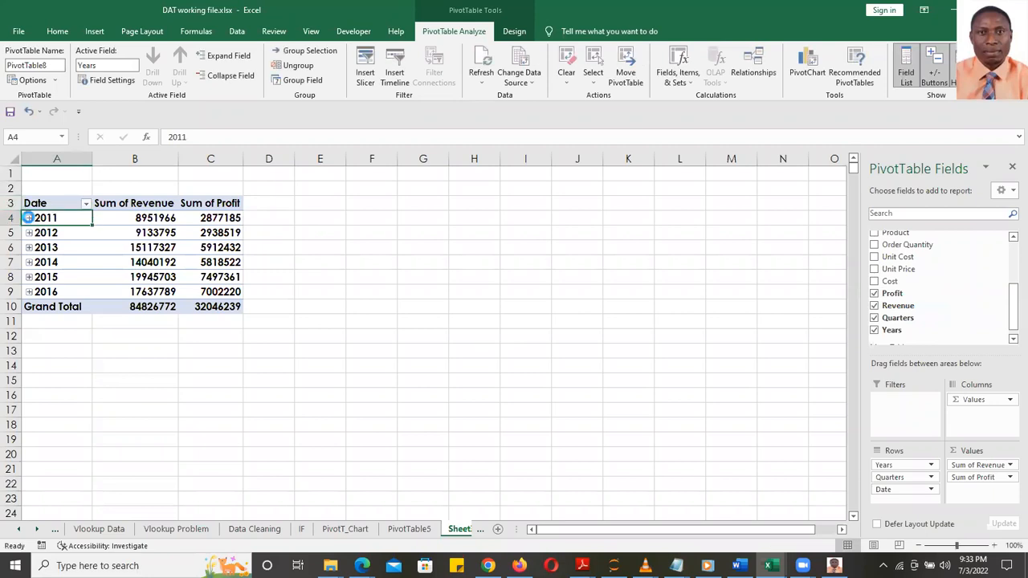
# - Expand the years 2011 and 2012 in the PivotTable to show their quarters, leaving the quarters collapsed
pyautogui.click(28, 218)
pyautogui.click(40, 233)
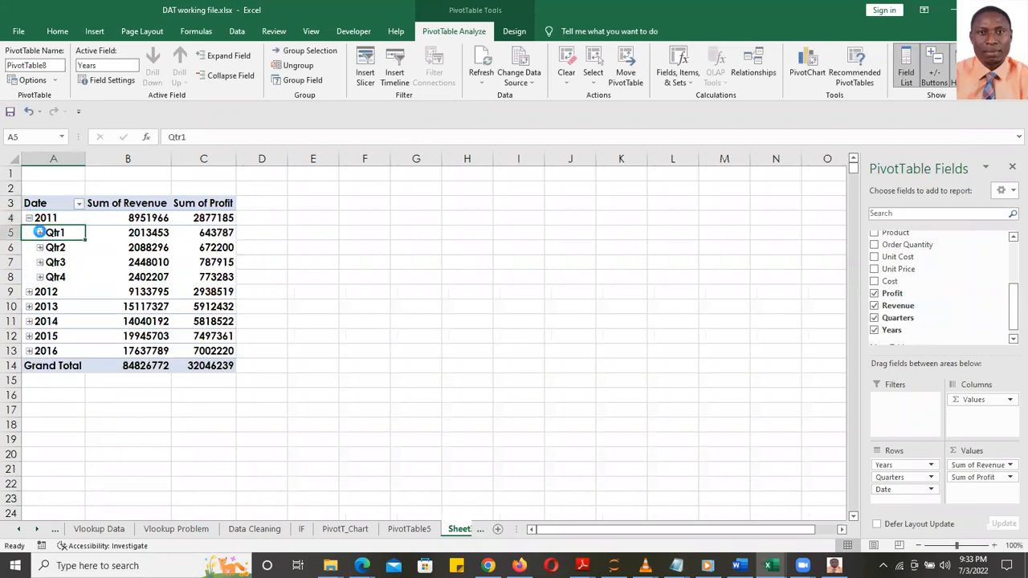
pyautogui.click(39, 233)
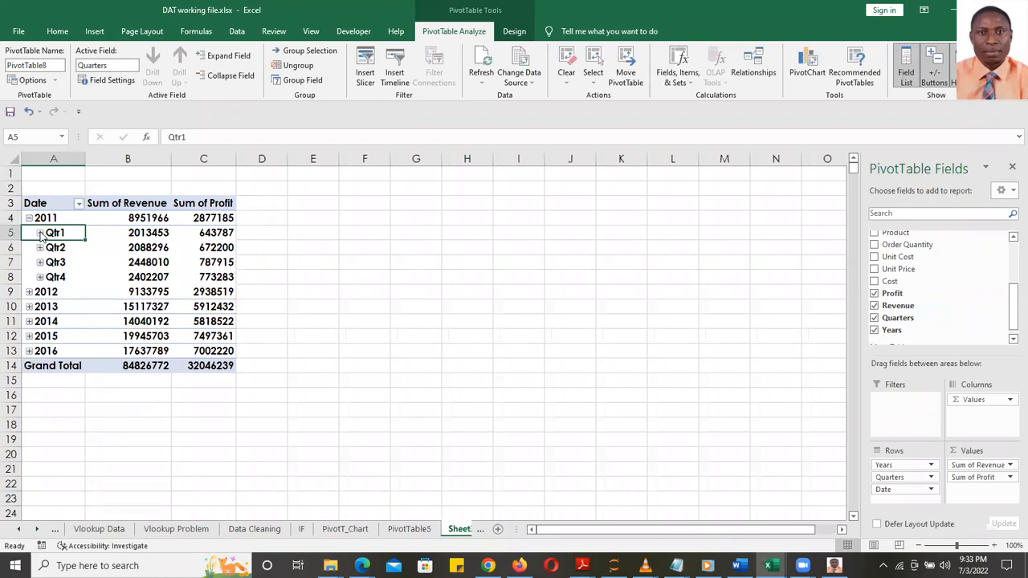
pyautogui.click(28, 292)
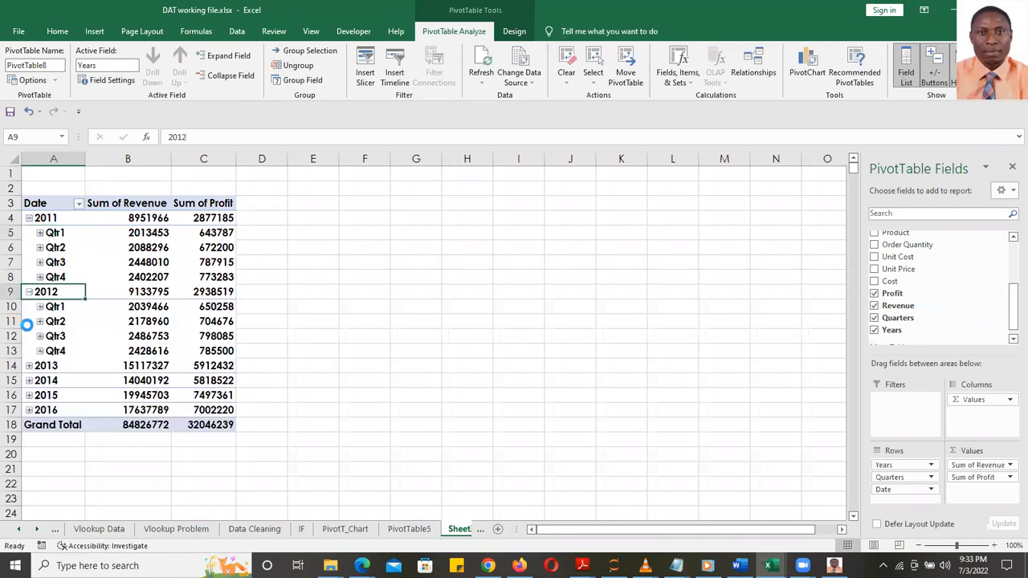
# - Expand the years 2013, 2014, 2015 and 2016 in the PivotTable to show their quarters
pyautogui.click(28, 366)
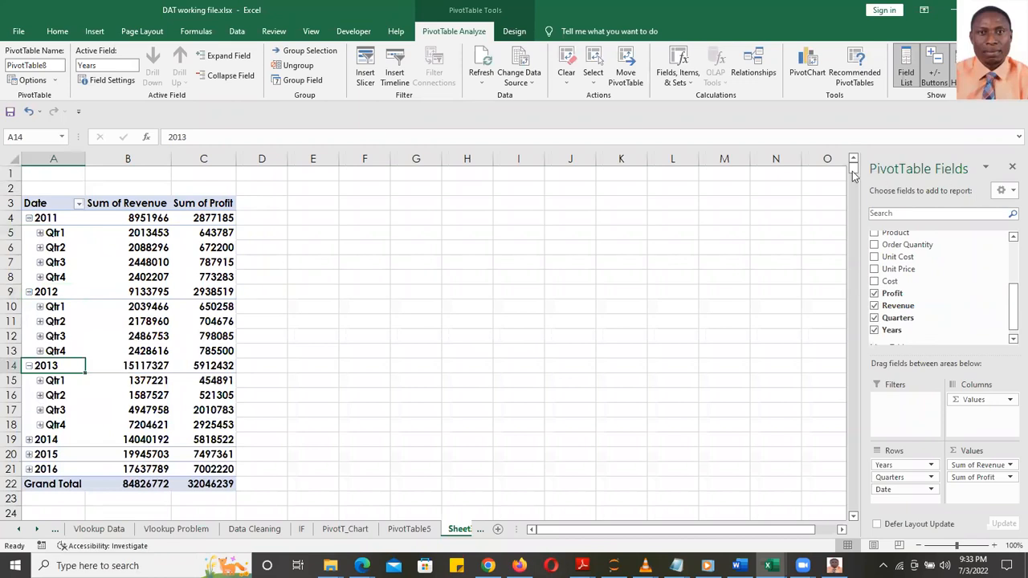
pyautogui.moveTo(853, 167); pyautogui.dragTo(852, 165)
pyautogui.click(28, 440)
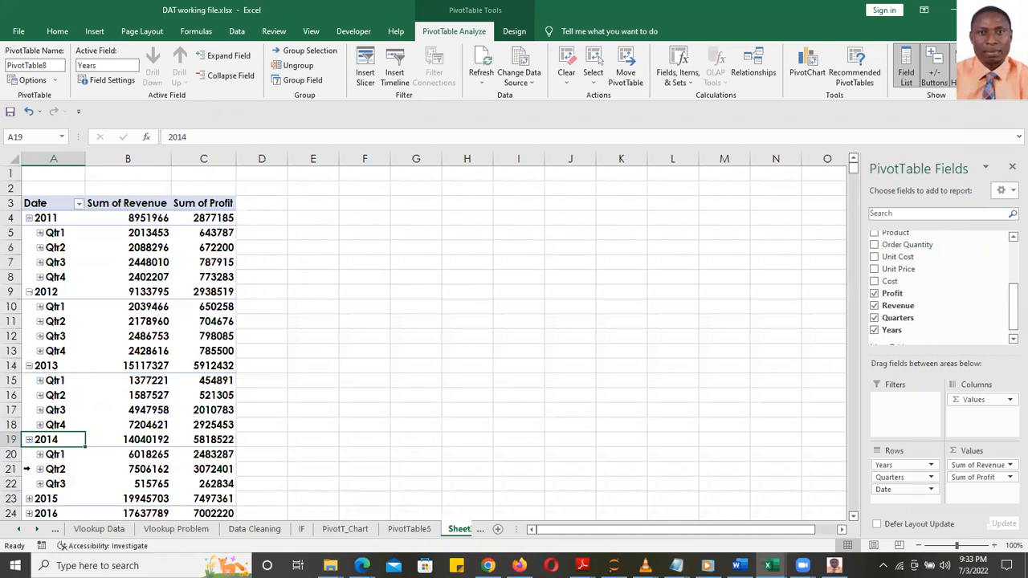
pyautogui.click(29, 499)
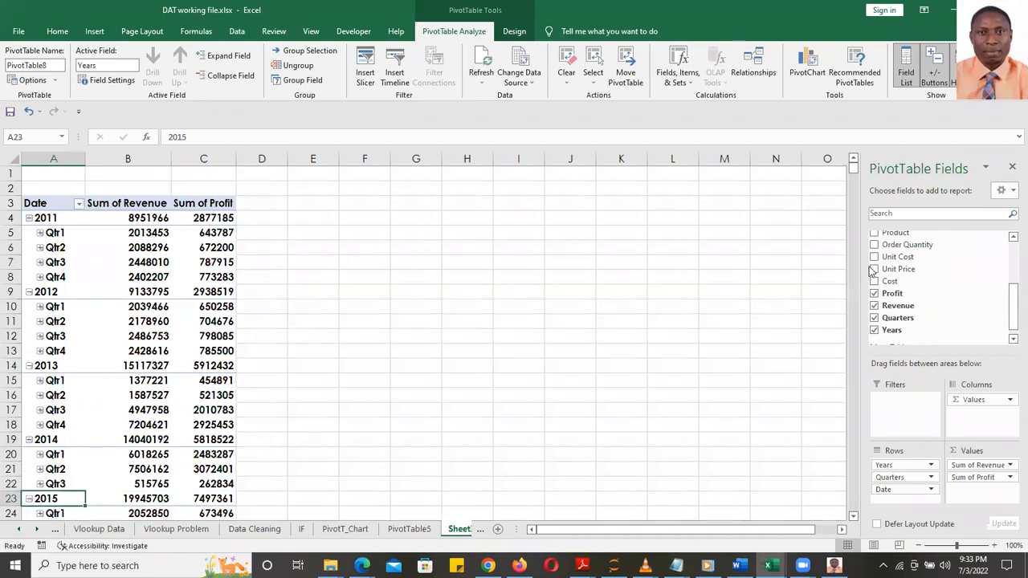
pyautogui.click(853, 518)
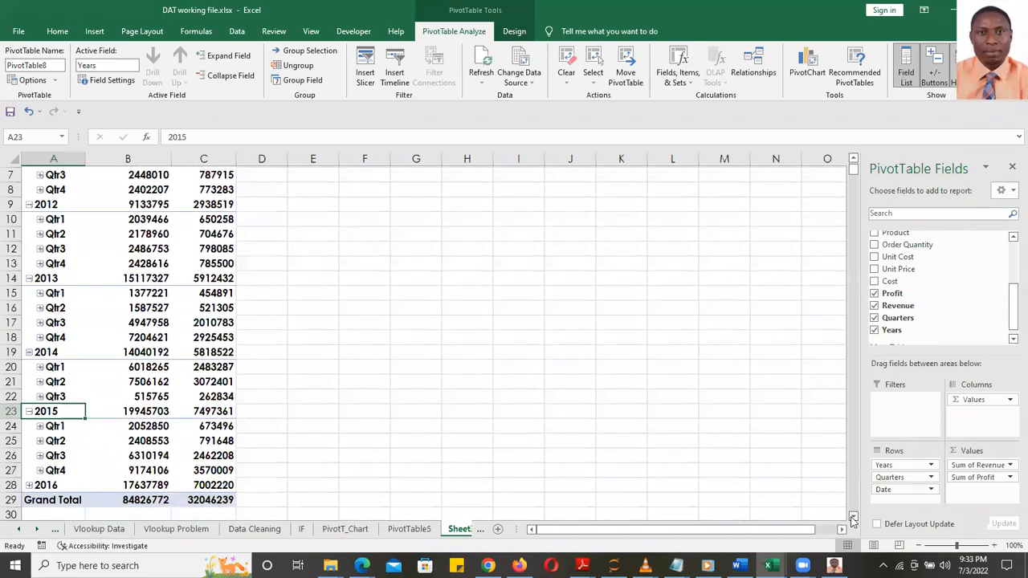
pyautogui.scroll(-4, 853, 518)
pyautogui.click(28, 425)
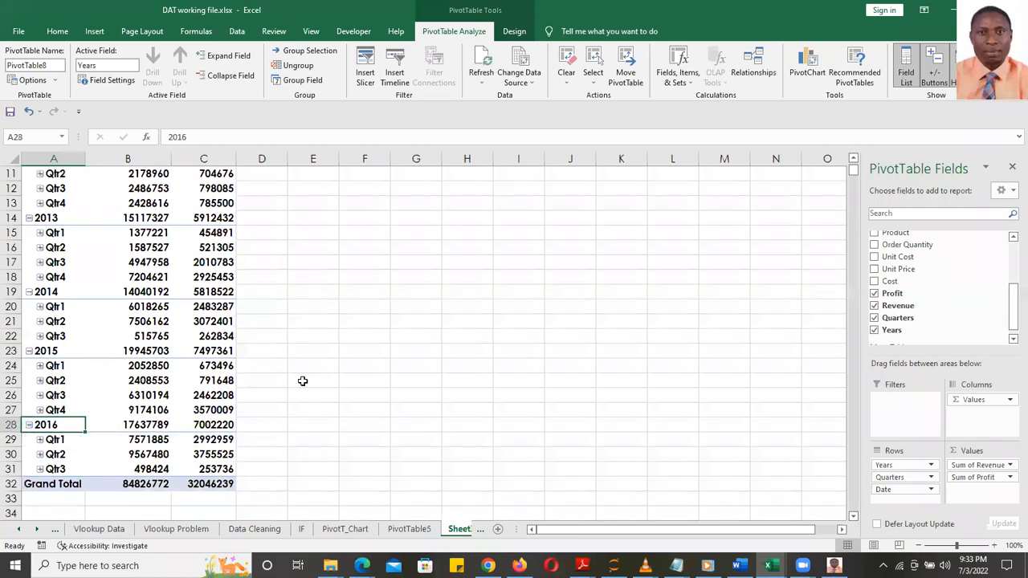
pyautogui.scroll(4, 302, 381)
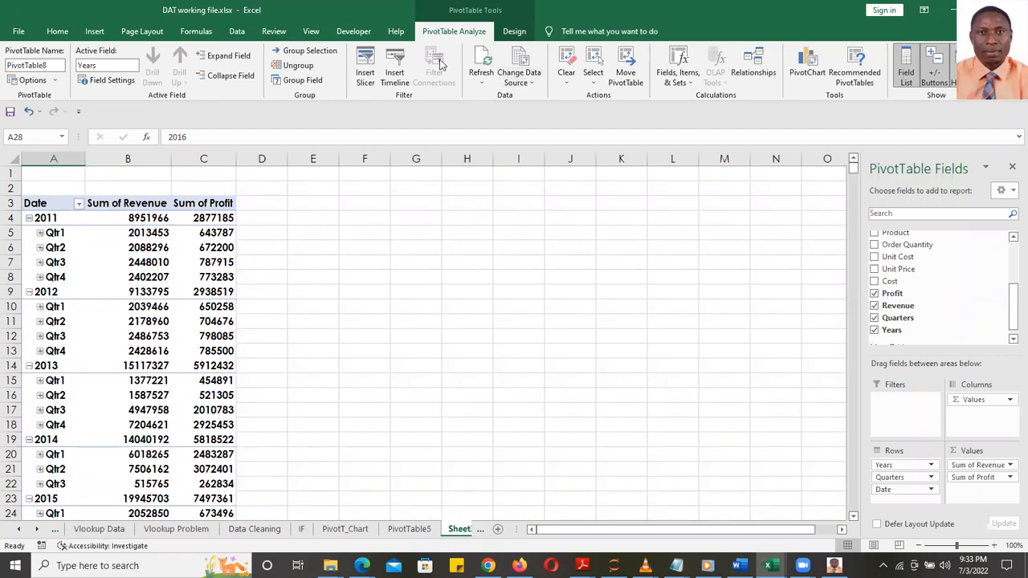
# - Insert a Line PivotChart of revenue and profit, place it beside the PivotTable and enlarge it to about 3.6 by 7.18 inches
pyautogui.click(806, 63)
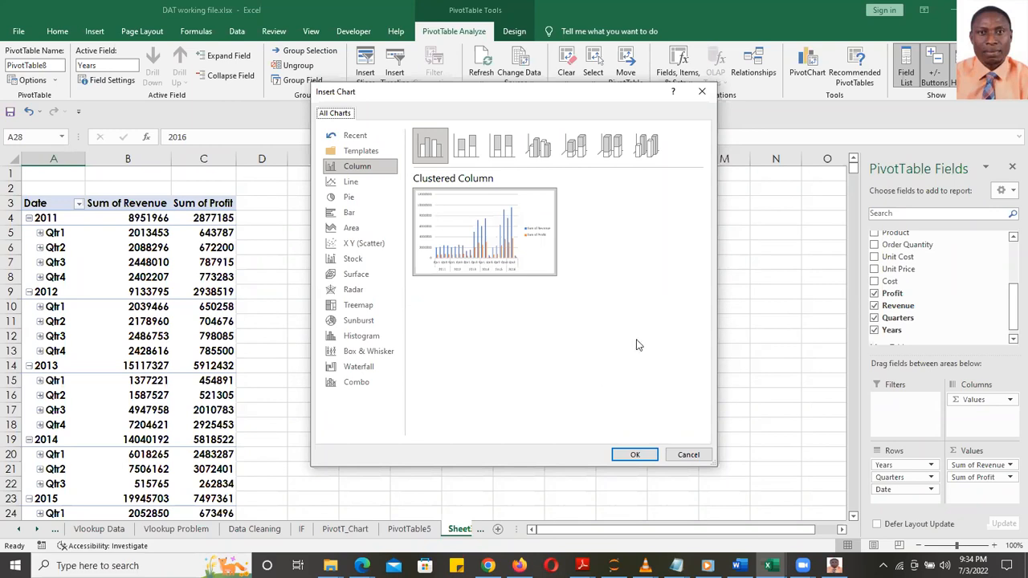
pyautogui.click(351, 182)
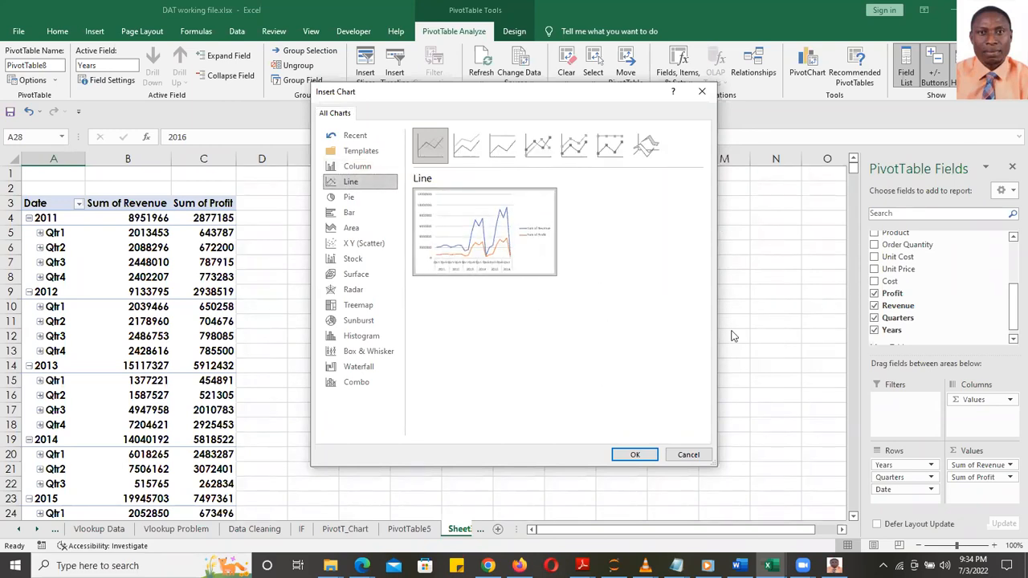
pyautogui.click(634, 454)
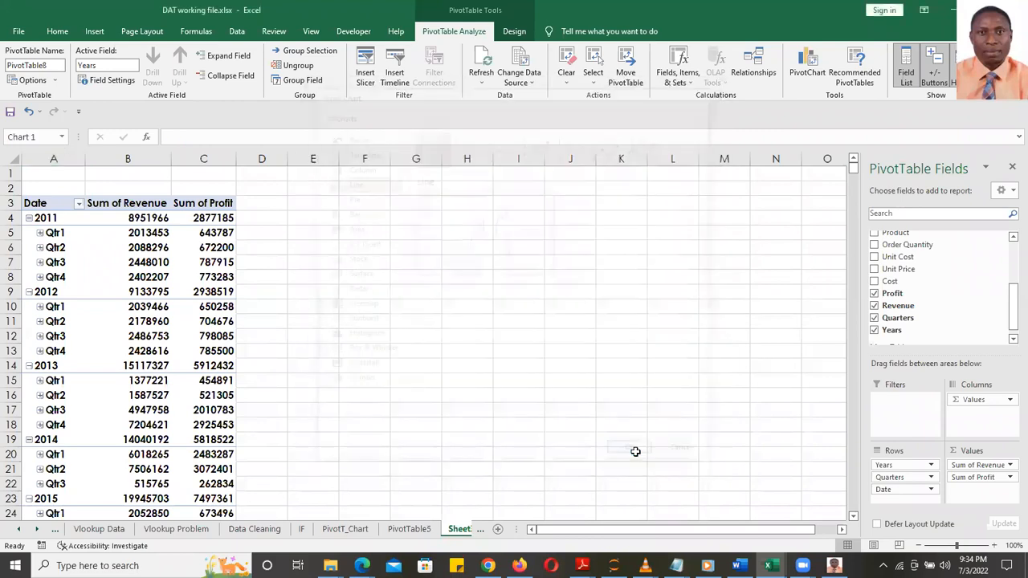
pyautogui.moveTo(470, 267); pyautogui.dragTo(541, 198)
pyautogui.moveTo(657, 365); pyautogui.dragTo(792, 402)
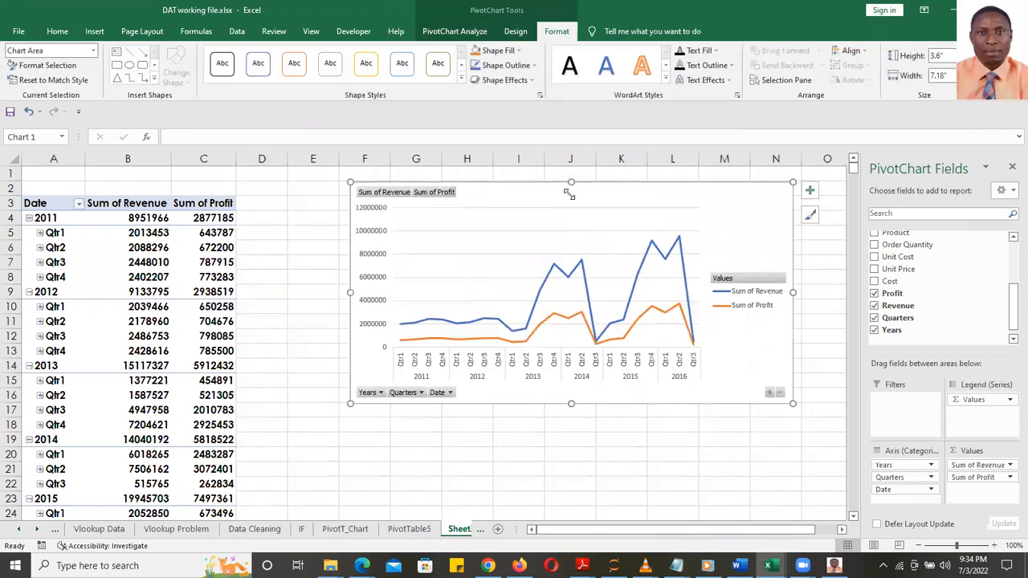
pyautogui.moveTo(551, 188); pyautogui.dragTo(542, 193)
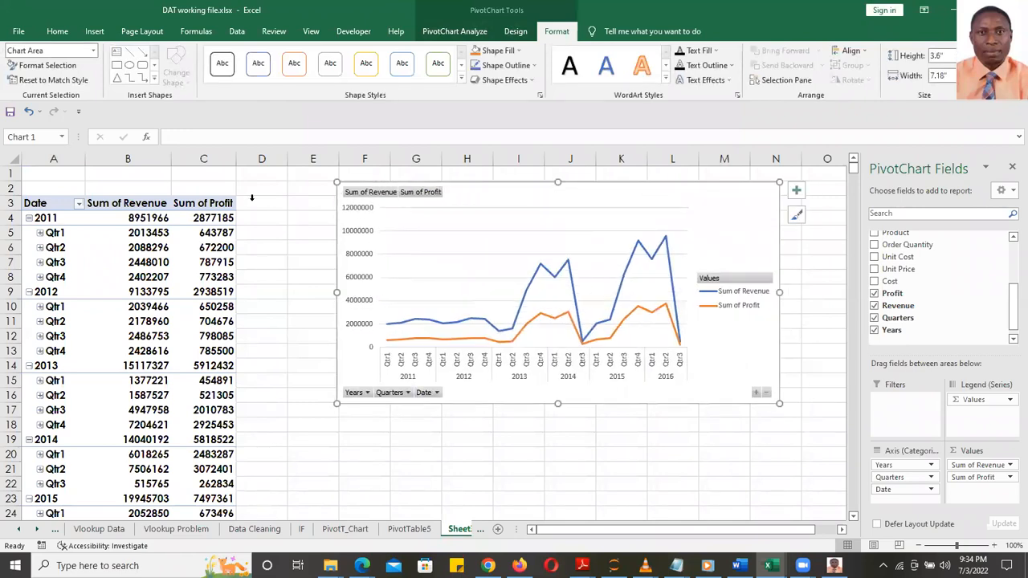
# - Expand Qtr1, Qtr2, Qtr3 and Qtr4 in the PivotTable to show their months
pyautogui.click(37, 233)
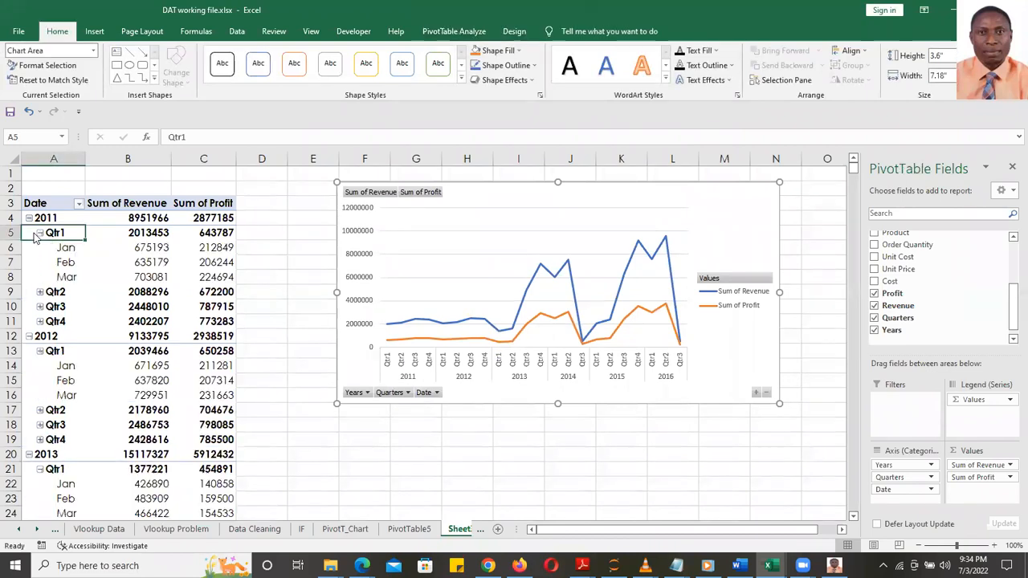
pyautogui.click(38, 292)
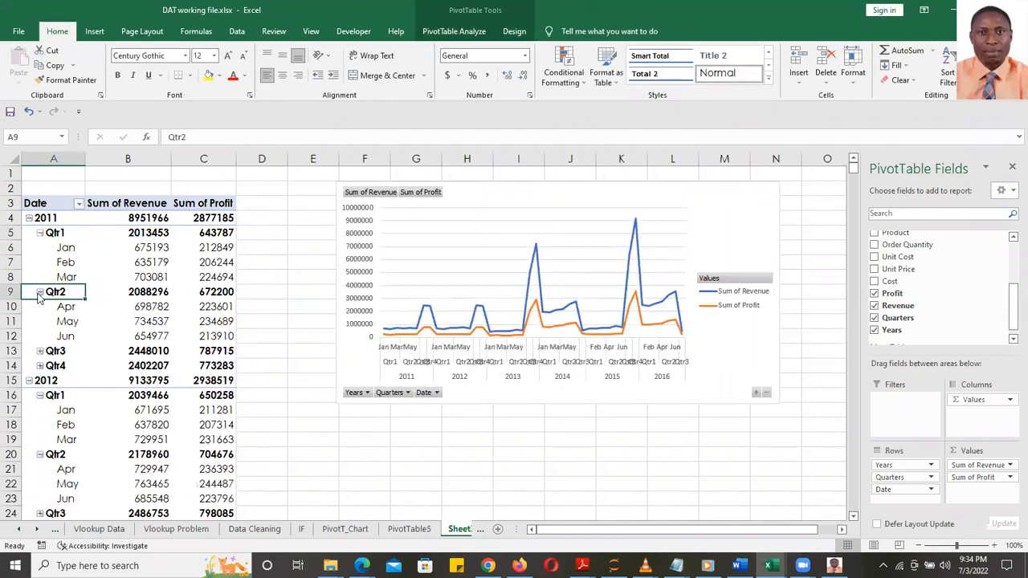
pyautogui.click(40, 351)
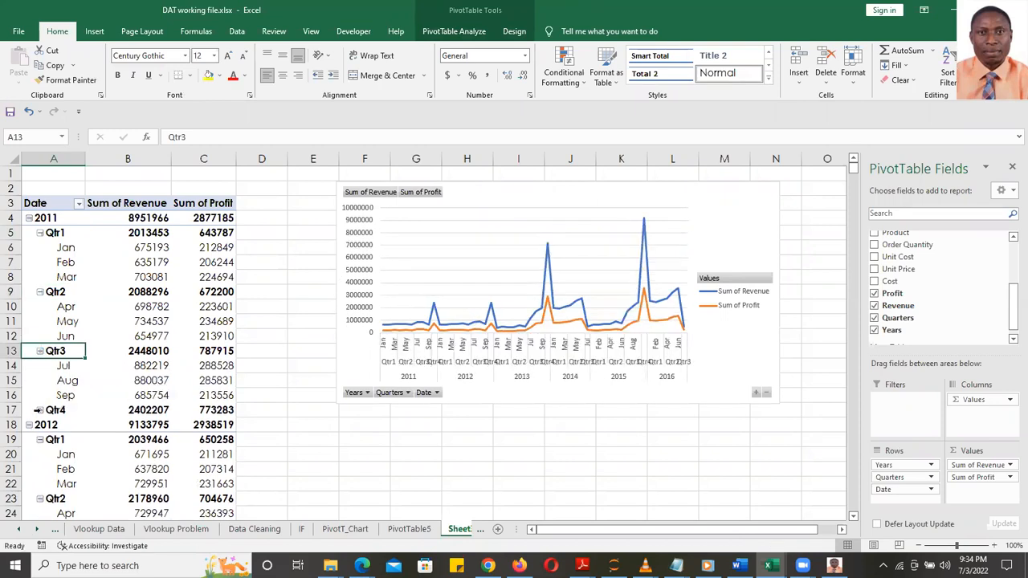
pyautogui.click(39, 410)
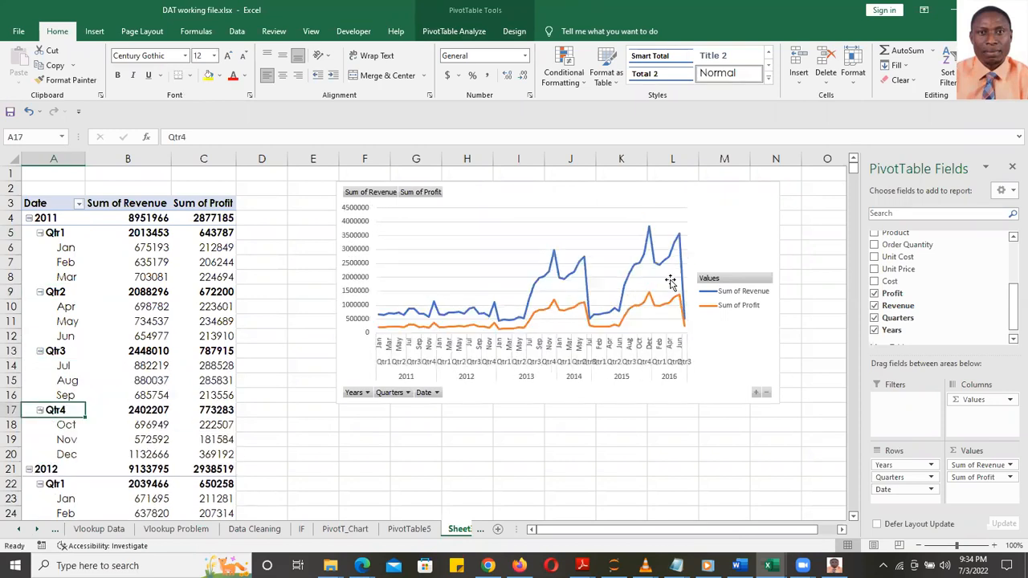
# - Widen the line chart by extending its right edge into column O
pyautogui.click(776, 279)
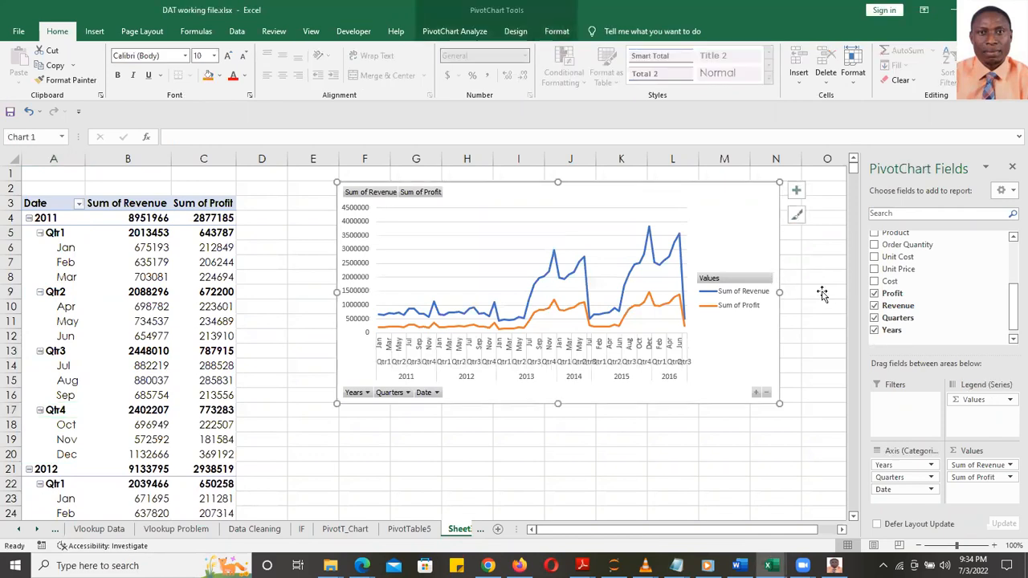
pyautogui.moveTo(779, 293); pyautogui.dragTo(815, 294)
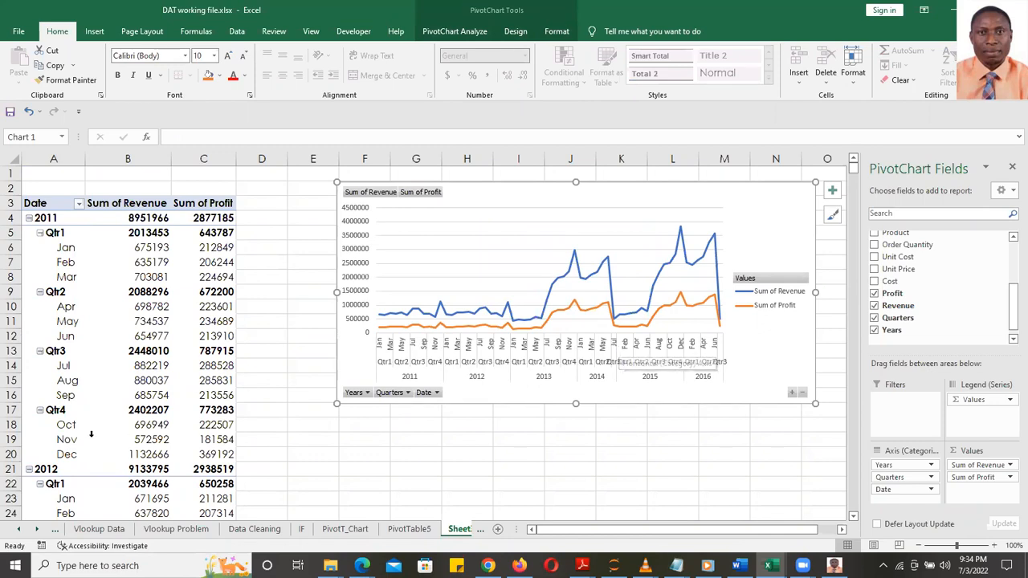
# - Collapse the months under all four quarters so the PivotTable and chart show quarters only
pyautogui.click(39, 410)
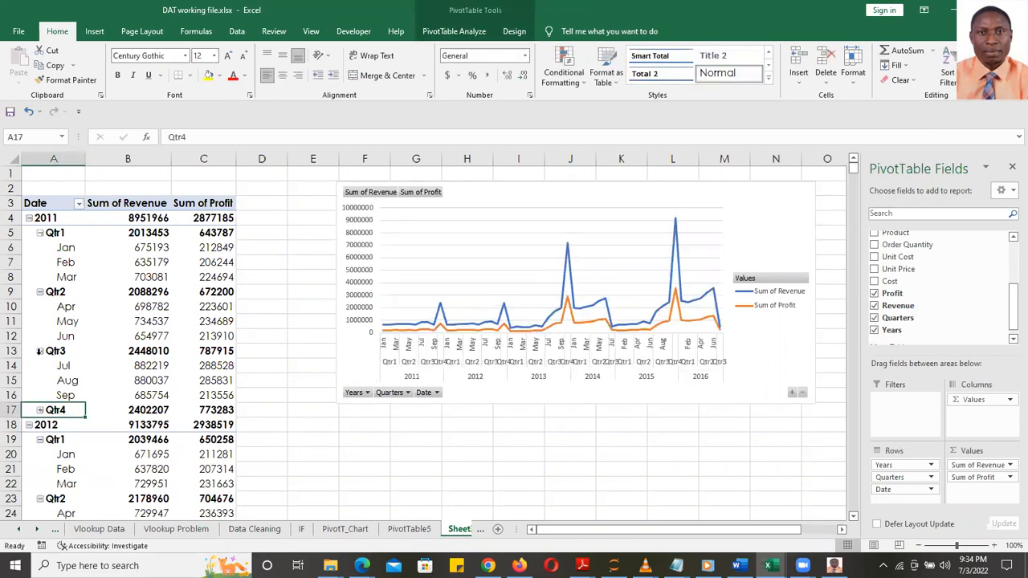
pyautogui.click(39, 350)
pyautogui.click(45, 294)
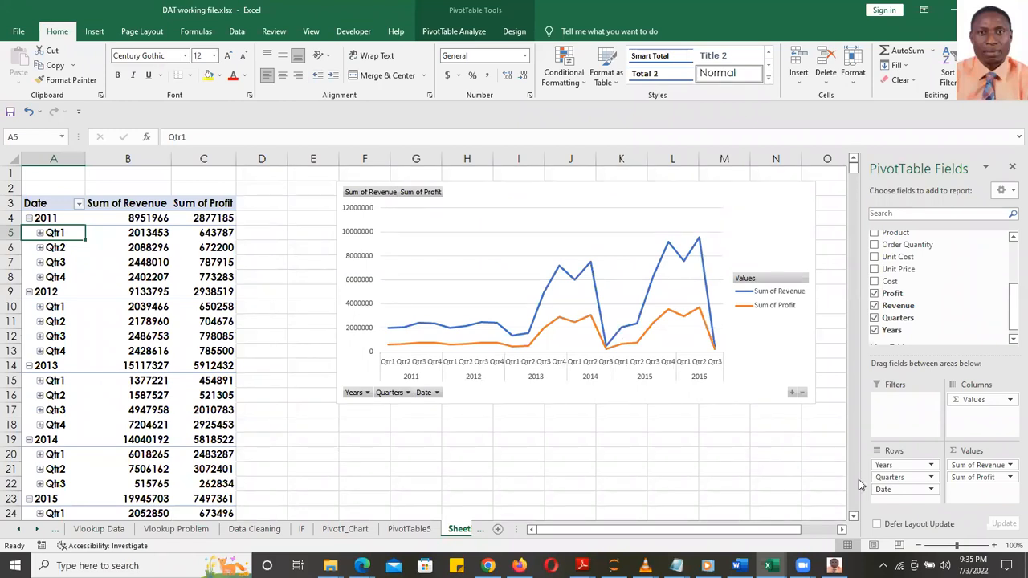
pyautogui.moveTo(856, 518); pyautogui.dragTo(856, 518)
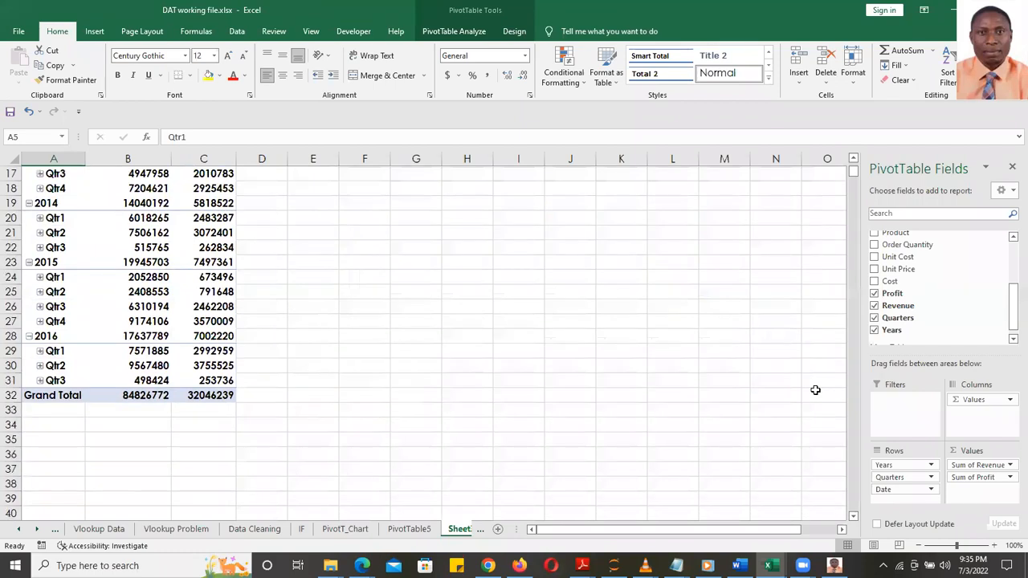
pyautogui.scroll(6, 815, 390)
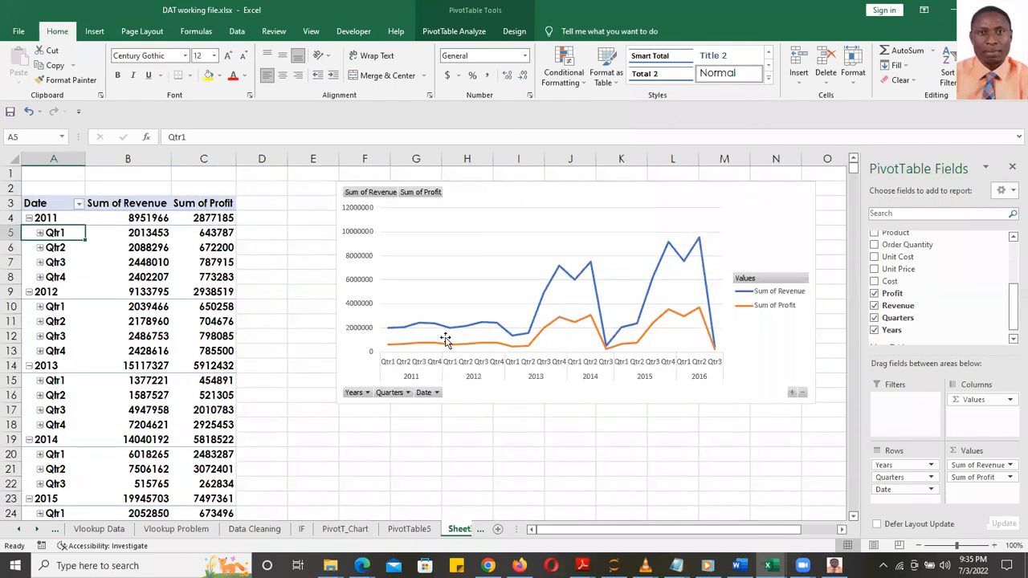
# - Widen the line chart by extending its left edge to the start of column E
pyautogui.click(514, 195)
pyautogui.moveTo(338, 293); pyautogui.dragTo(287, 296)
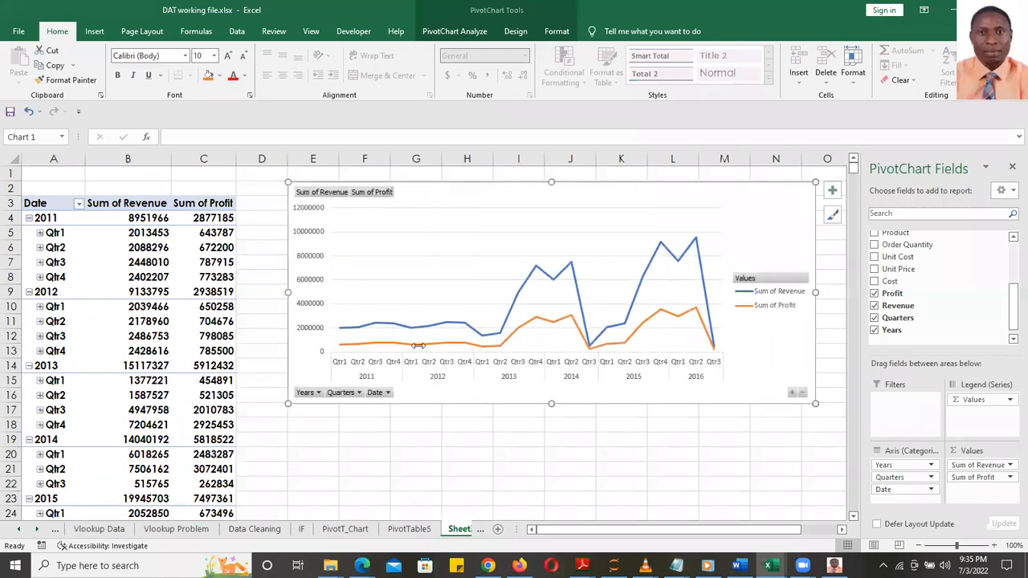
pyautogui.click(621, 454)
# - Remove the gridlines from the line chart without adding a trendline
pyautogui.click(554, 200)
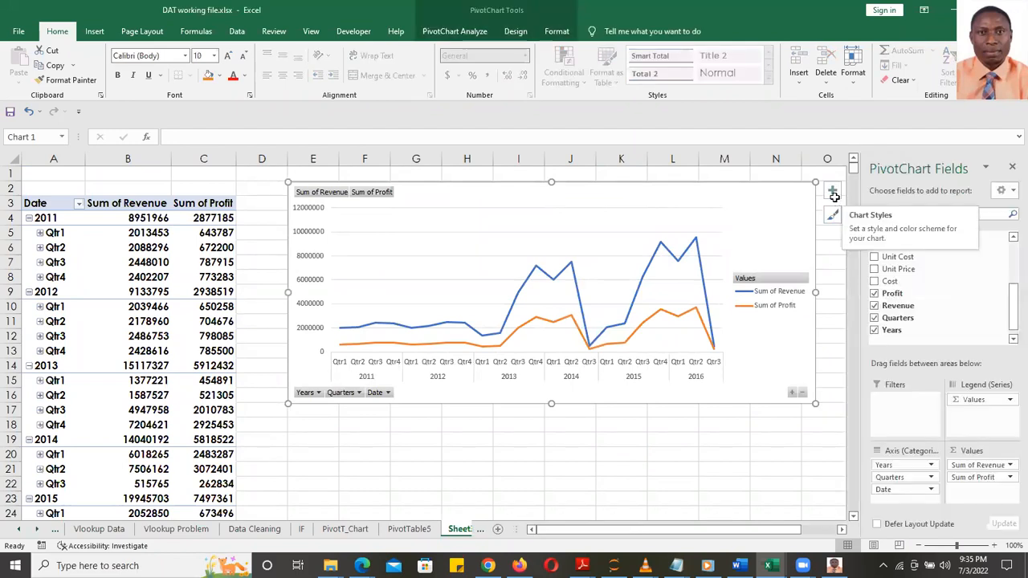
pyautogui.click(832, 191)
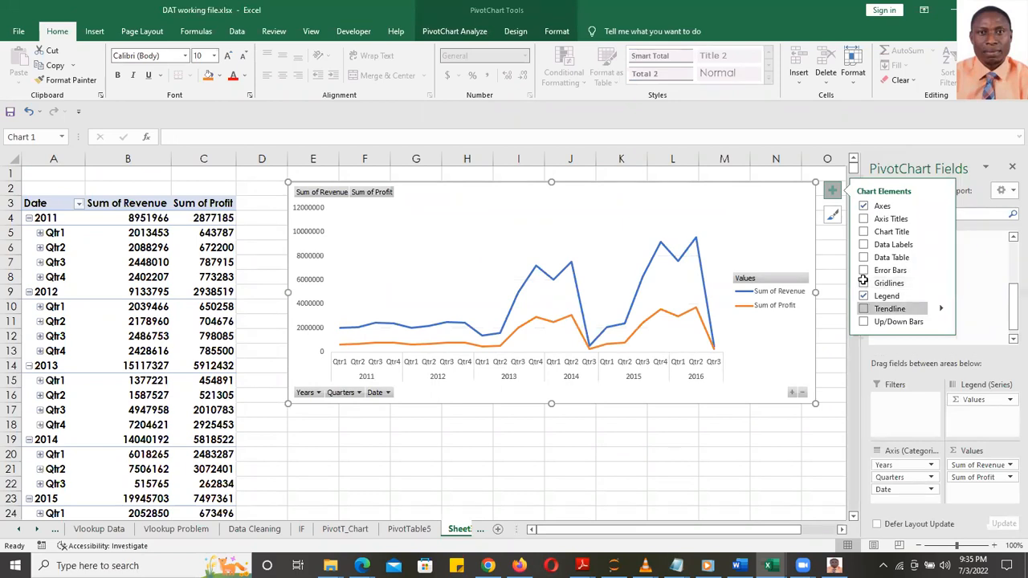
pyautogui.click(875, 308)
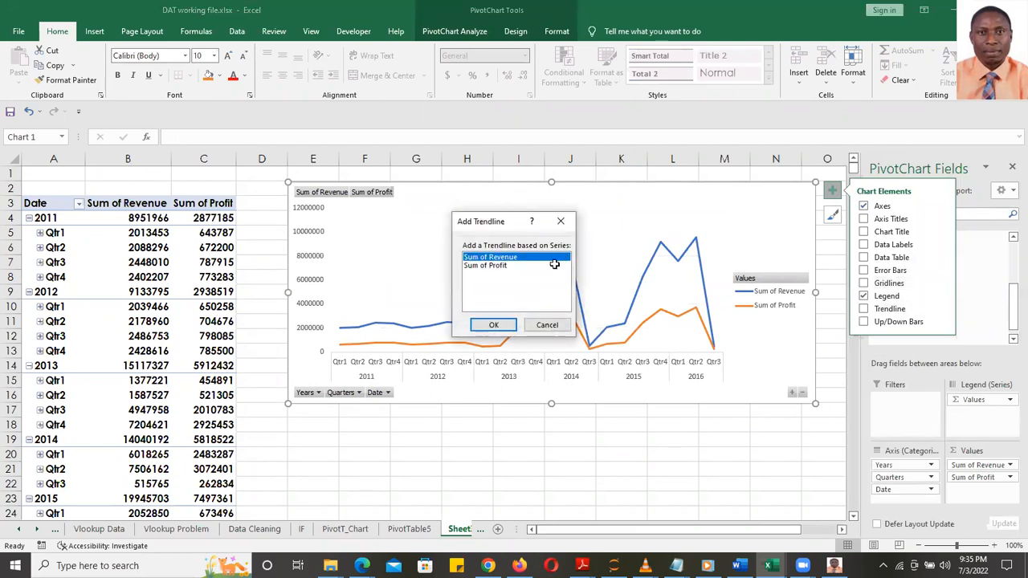
pyautogui.click(549, 323)
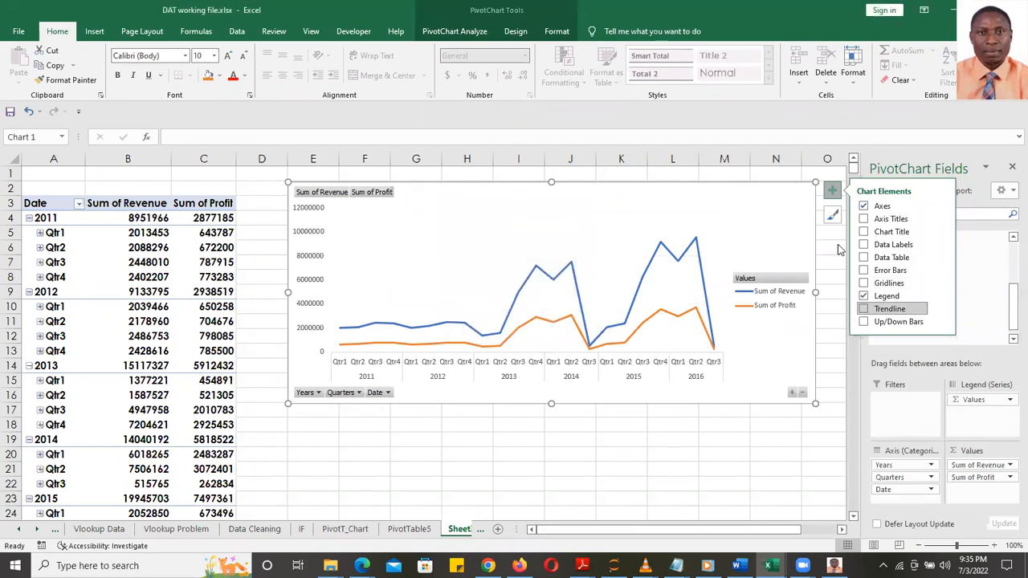
# - Add a chart title reading "Revenue and profit Trend" to the line chart
pyautogui.click(863, 232)
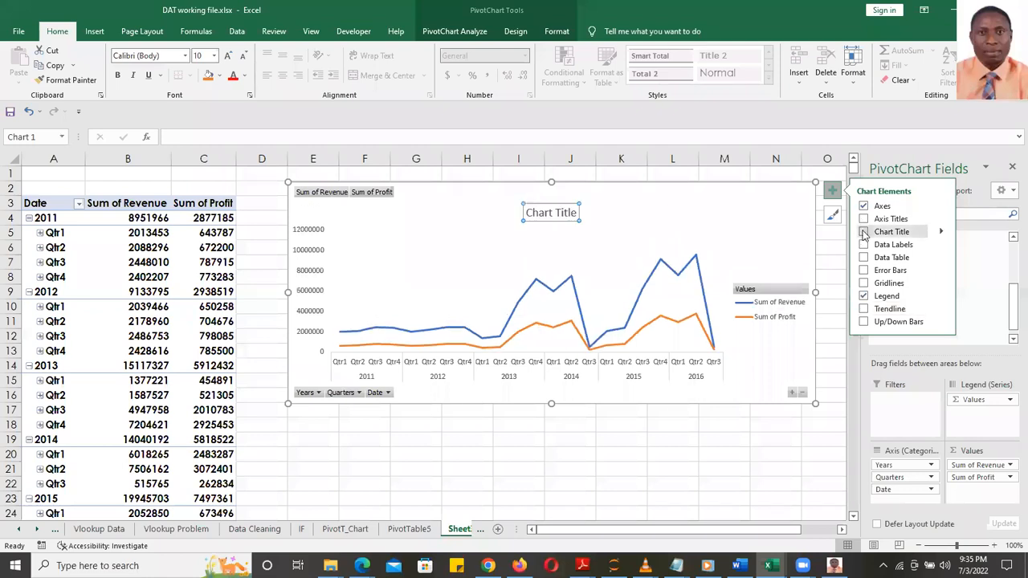
pyautogui.click(563, 210)
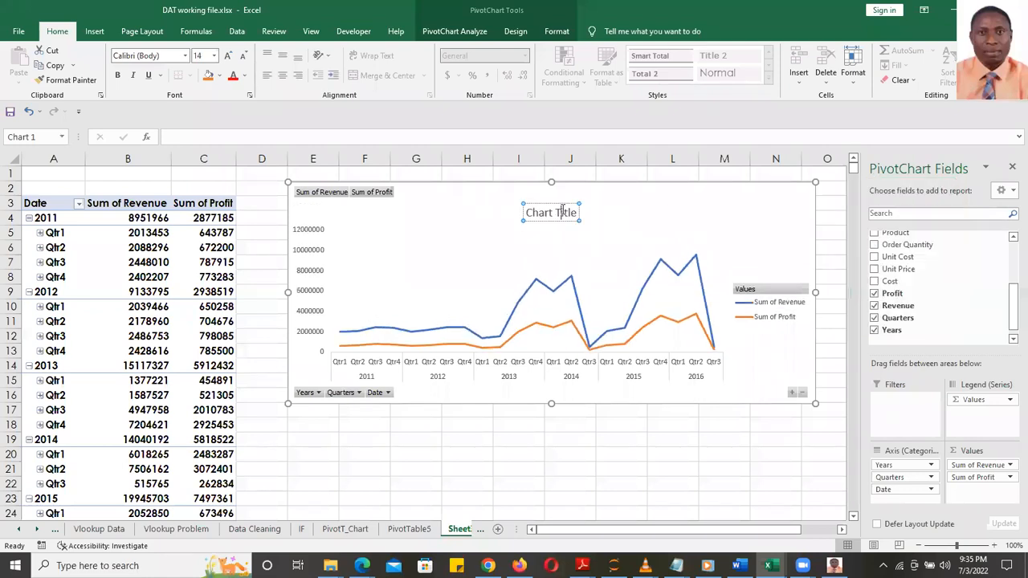
pyautogui.hotkey('ctrl', 'a')
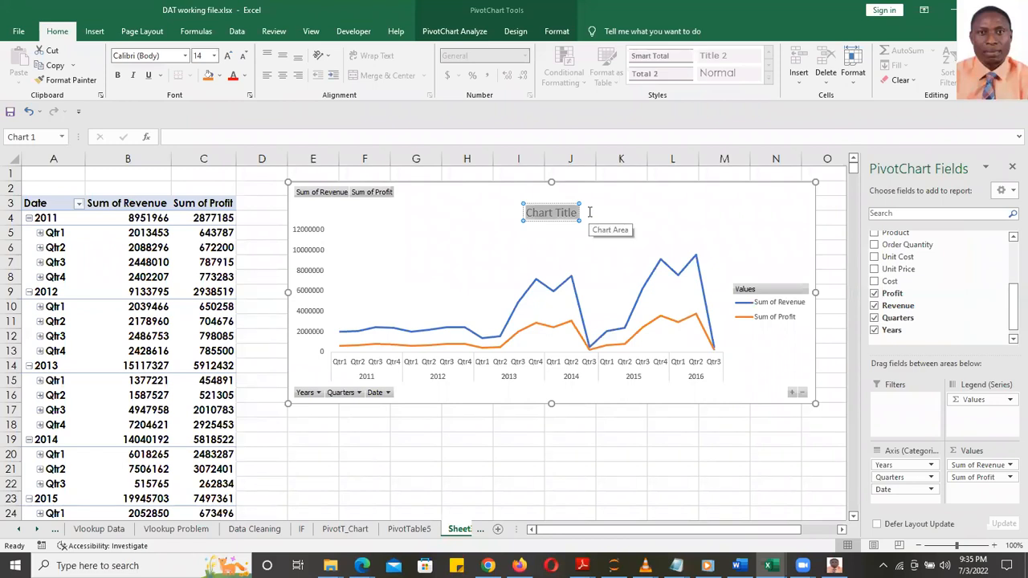
pyautogui.write('Reve')
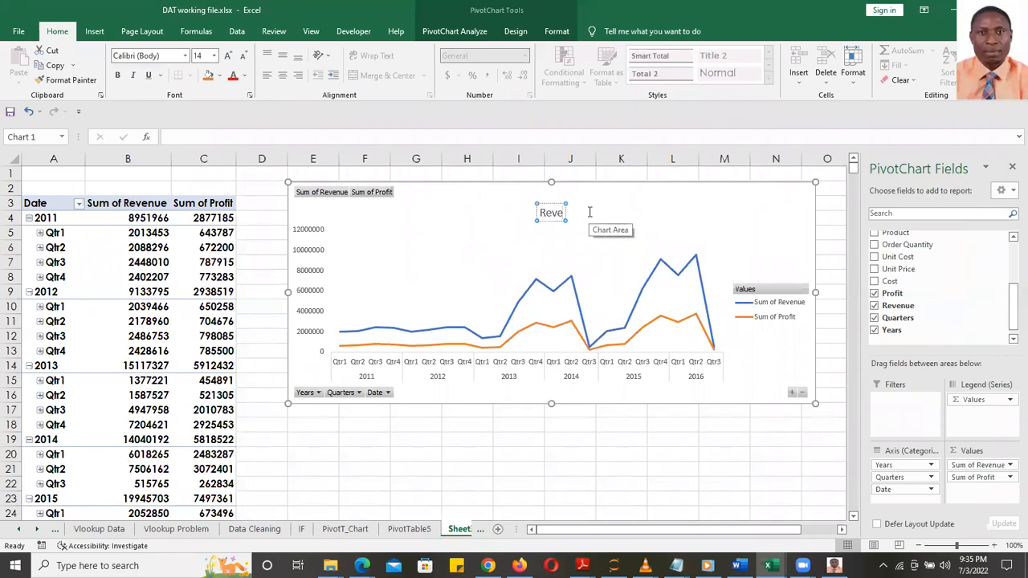
pyautogui.write('nue an')
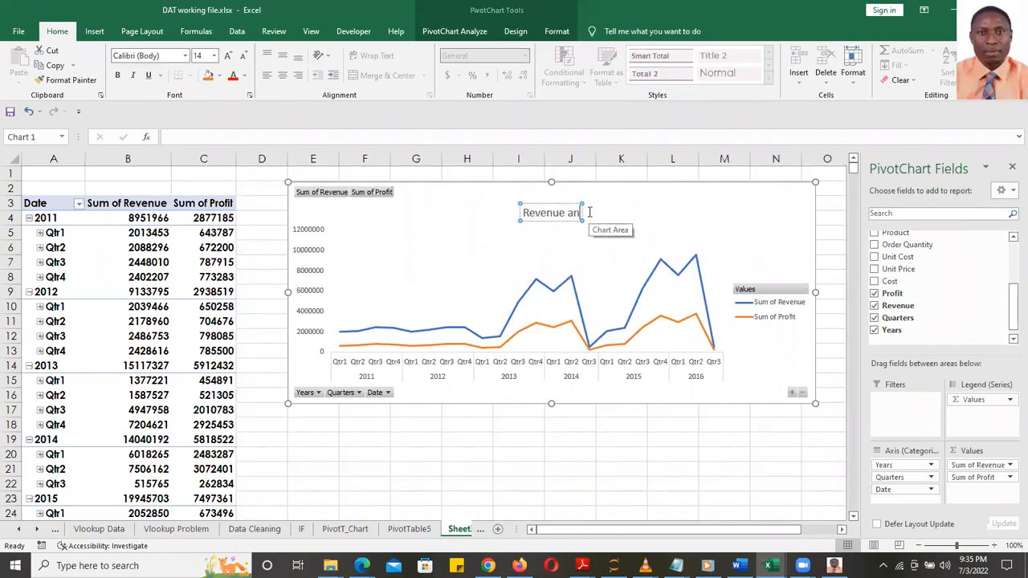
pyautogui.write('d profit')
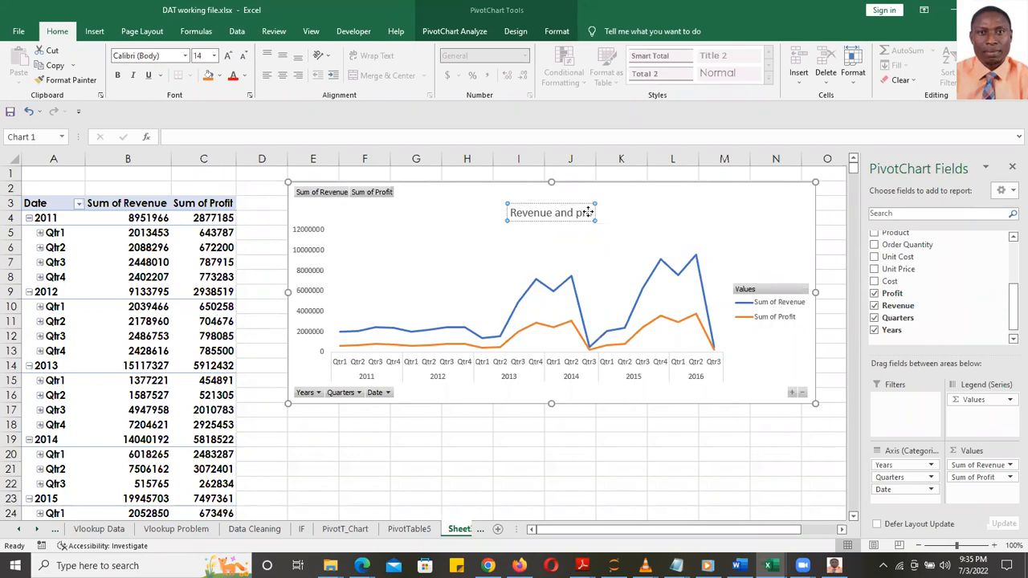
pyautogui.write(' Trend')
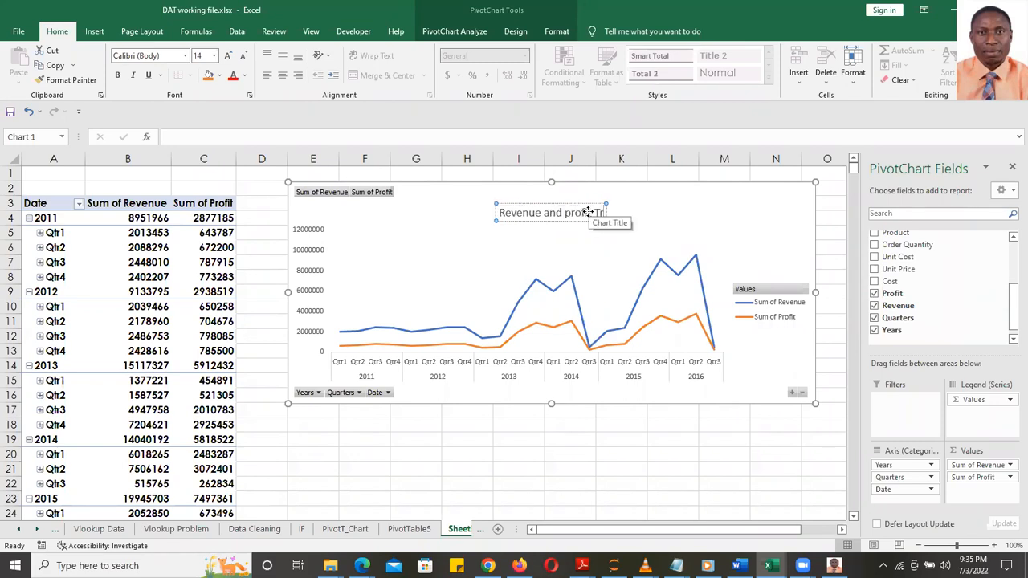
pyautogui.click(682, 452)
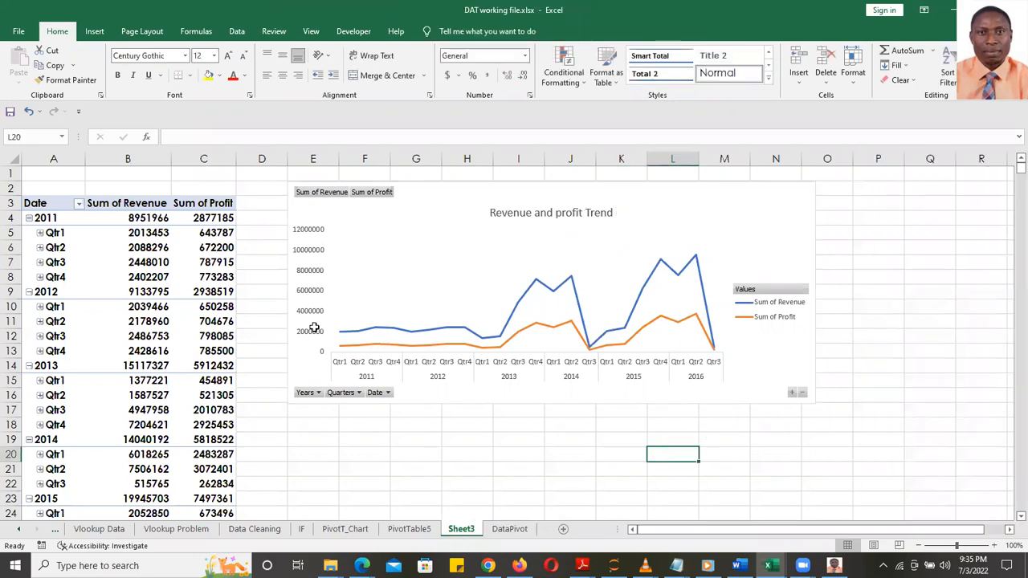
# - Copy the PivotTable's name and rename Sheet3 as PivotTable8
pyautogui.click(117, 286)
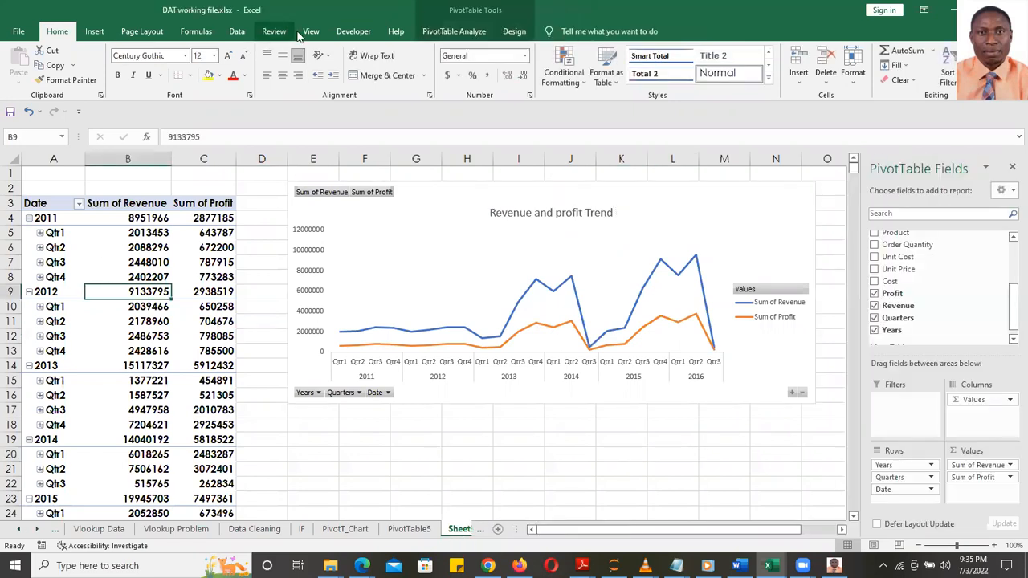
pyautogui.click(453, 31)
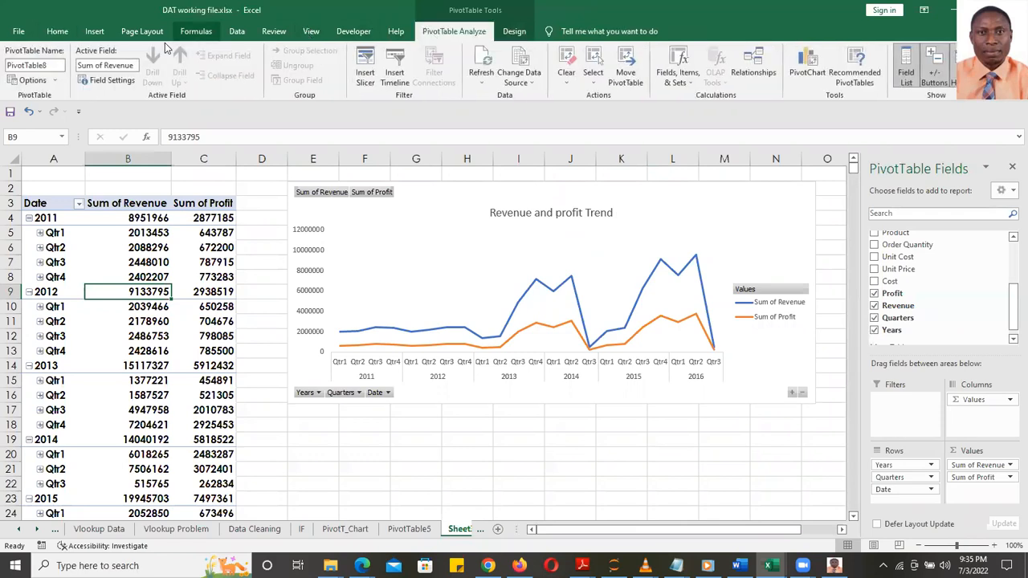
pyautogui.click(54, 65)
pyautogui.hotkey('ctrl', 'c')
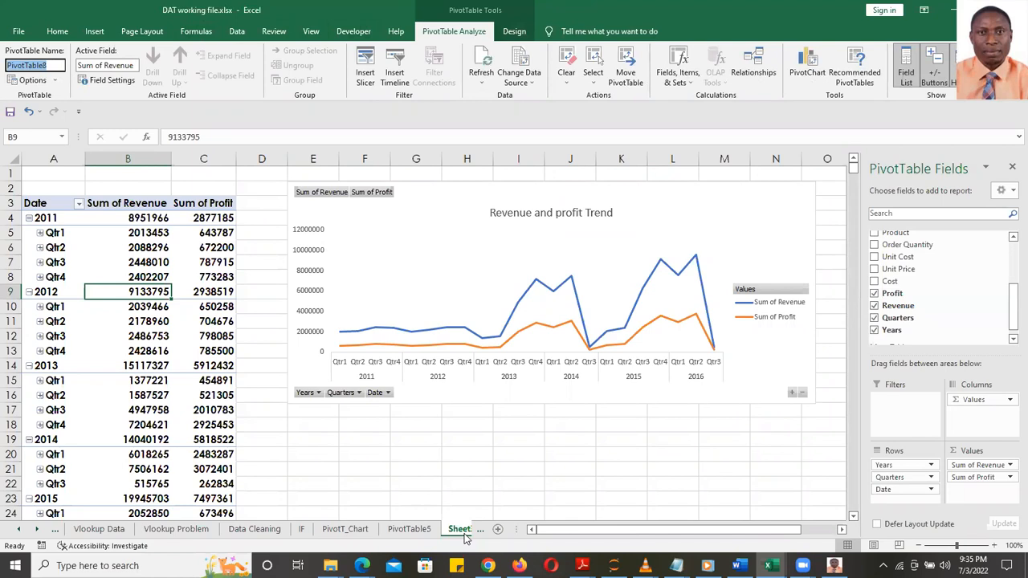
pyautogui.click(464, 533)
pyautogui.click(464, 534)
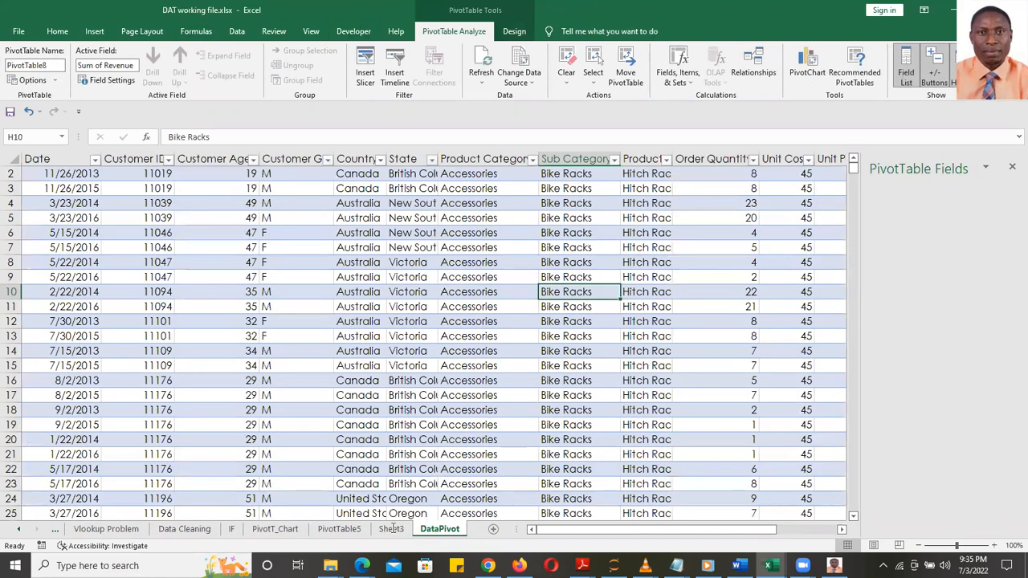
pyautogui.doubleClick(391, 529)
pyautogui.hotkey('ctrl', 'v')
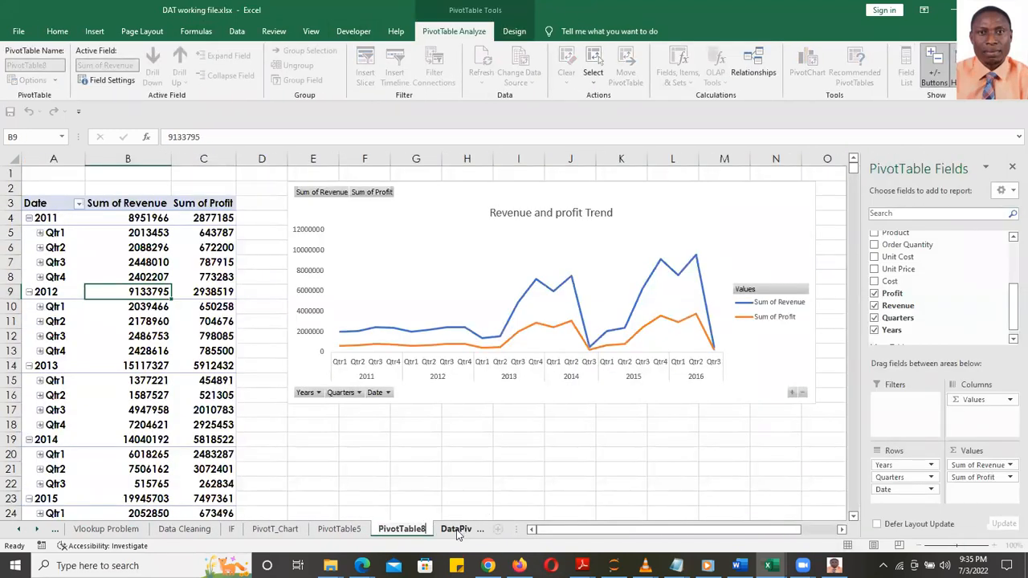
pyautogui.click(455, 529)
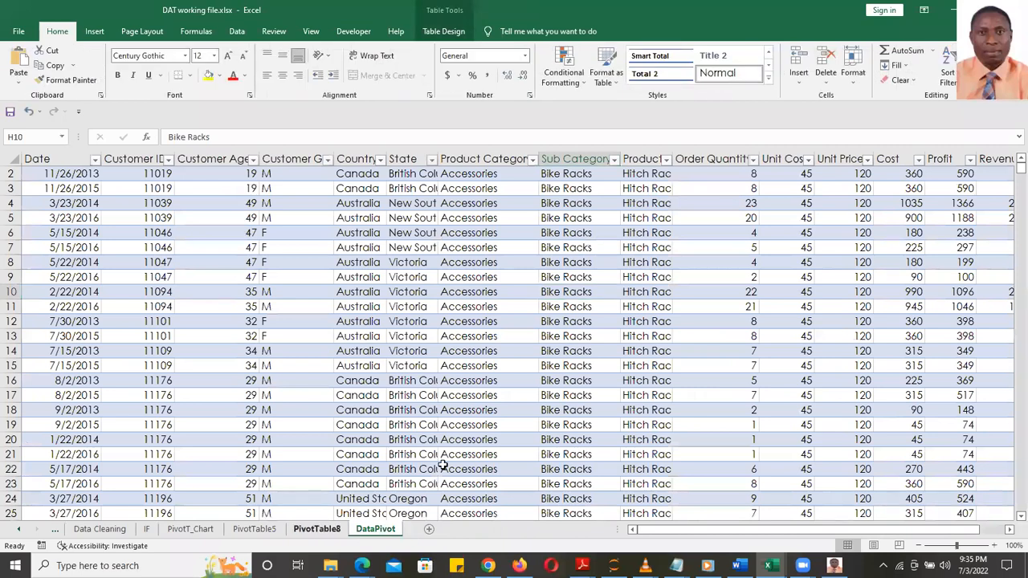
pyautogui.click(317, 528)
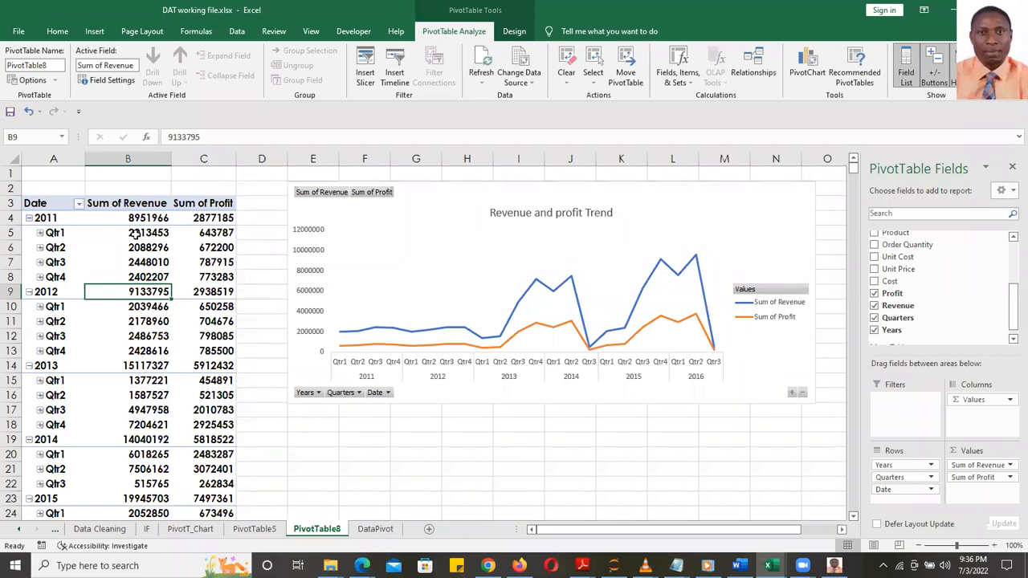
pyautogui.moveTo(134, 233)
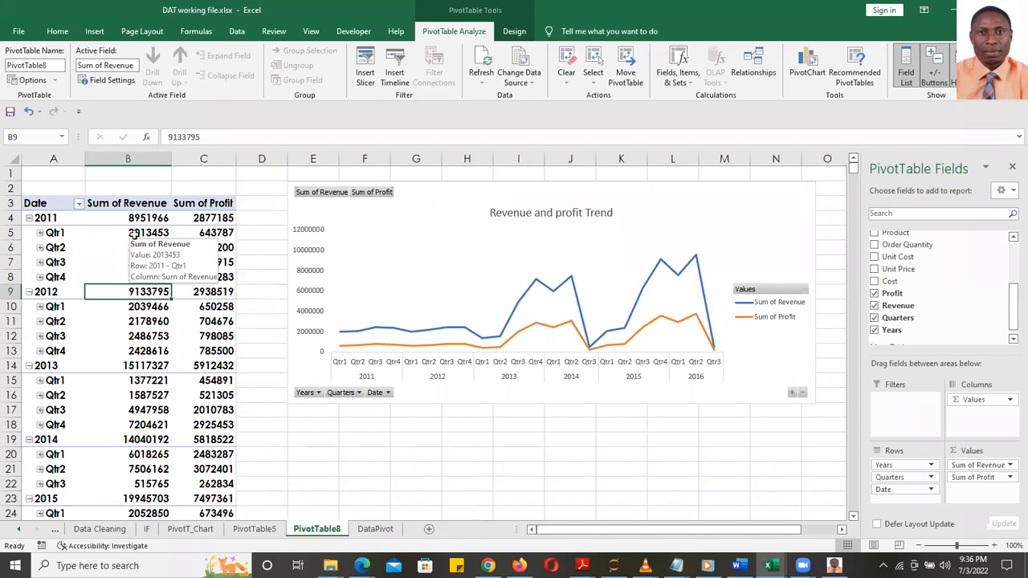
pyautogui.click(82, 262)
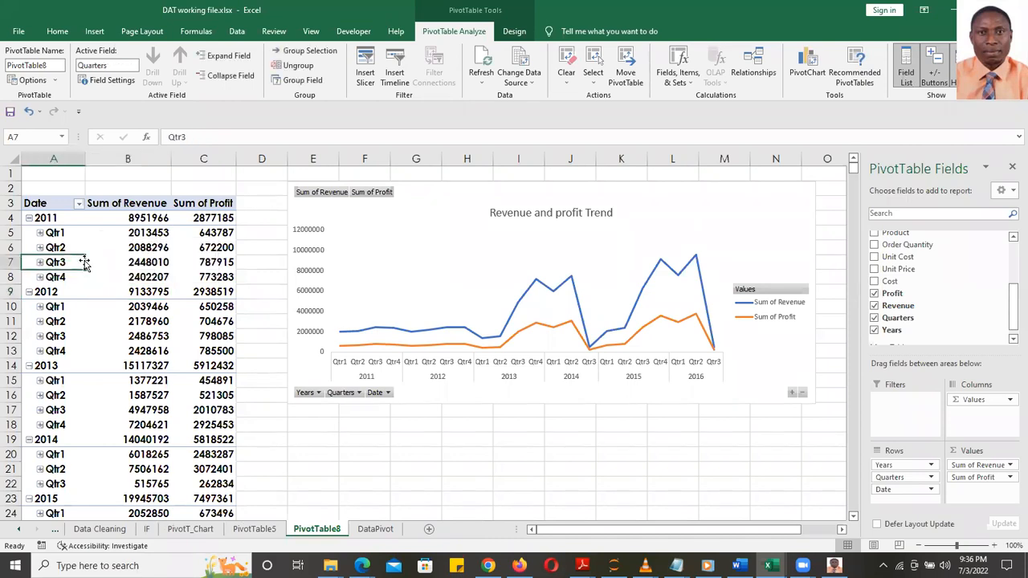
pyautogui.click(808, 64)
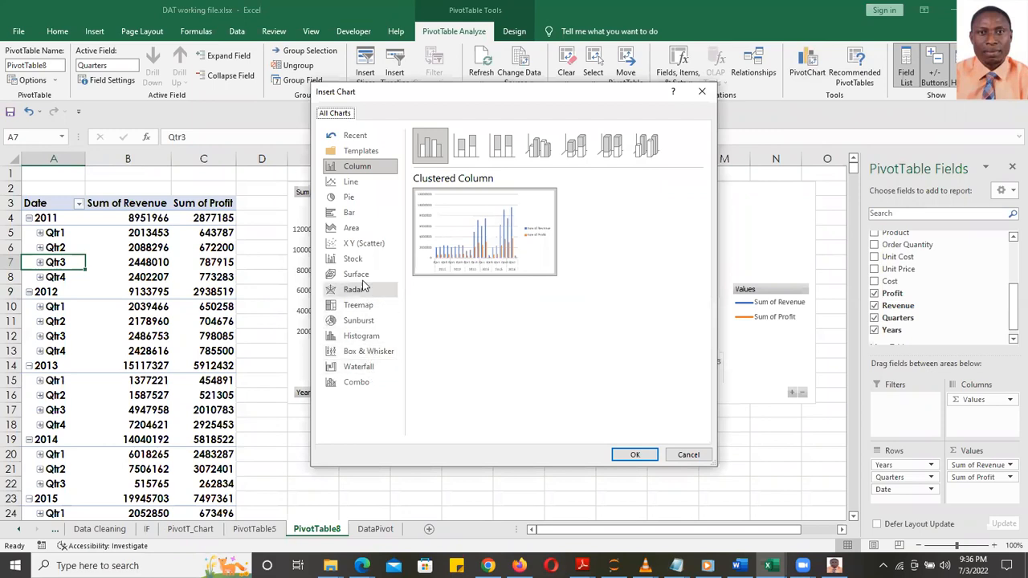
pyautogui.click(350, 185)
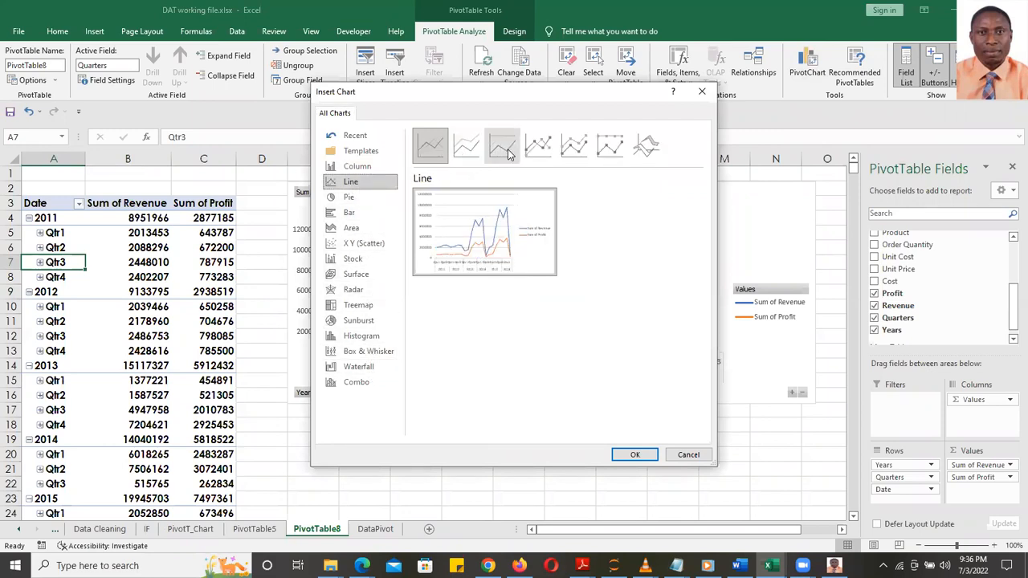
pyautogui.click(574, 145)
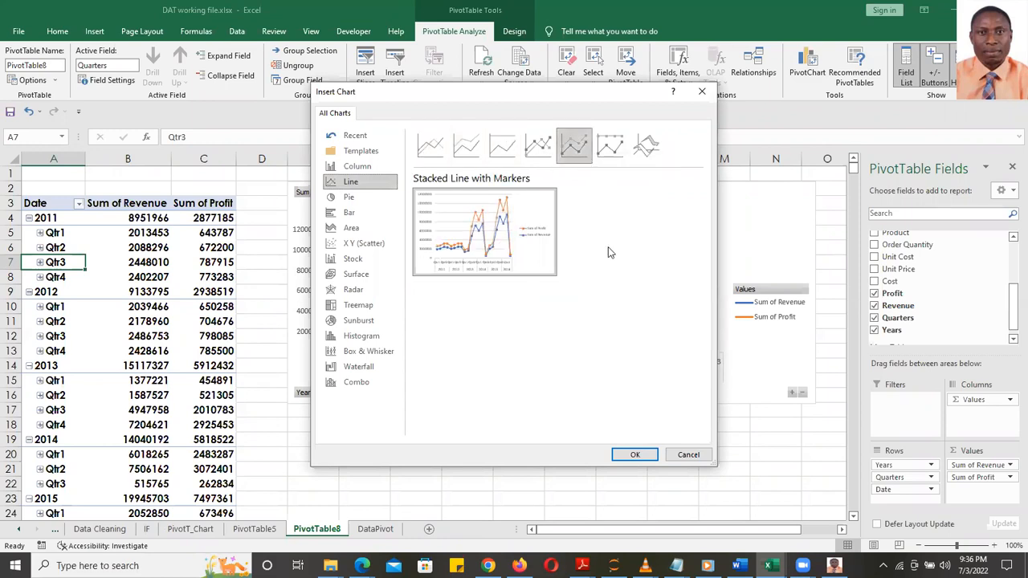
pyautogui.click(688, 455)
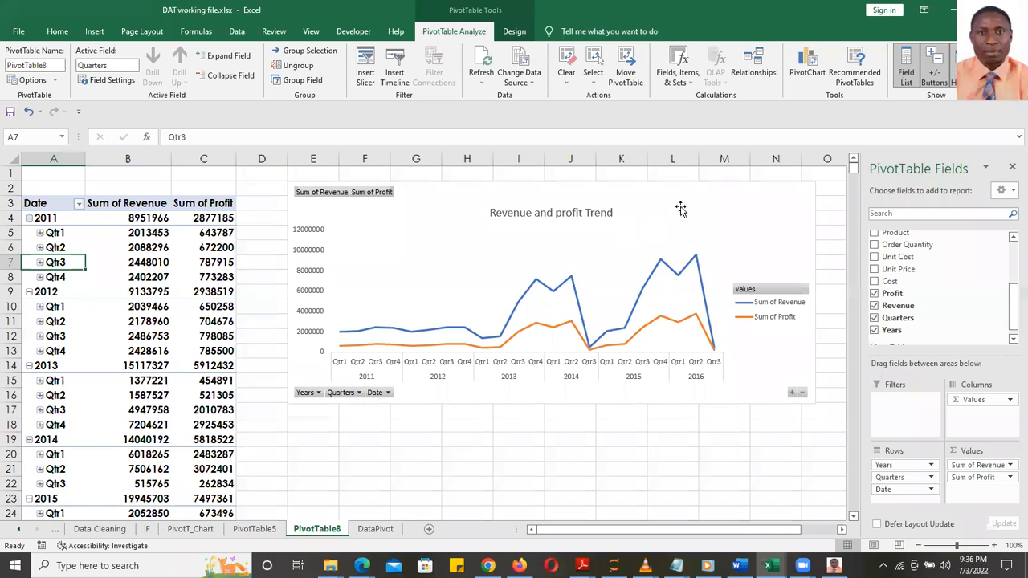
# - Review the PivotTables and charts on the PivotT_Chart, PivotTable5 and PivotTable8 sheets, and return to the DataPivot sheet
pyautogui.click(374, 528)
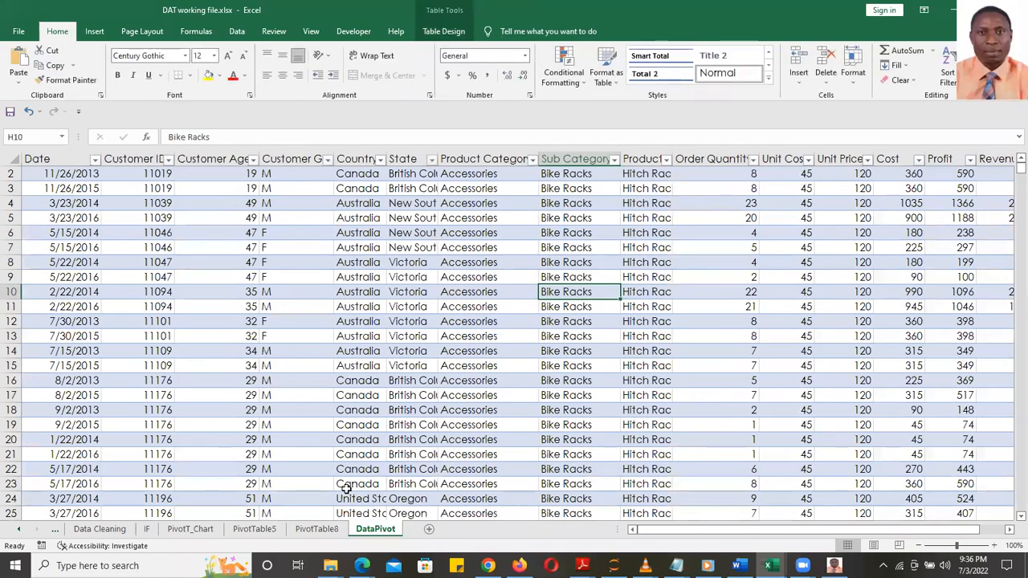
pyautogui.click(255, 530)
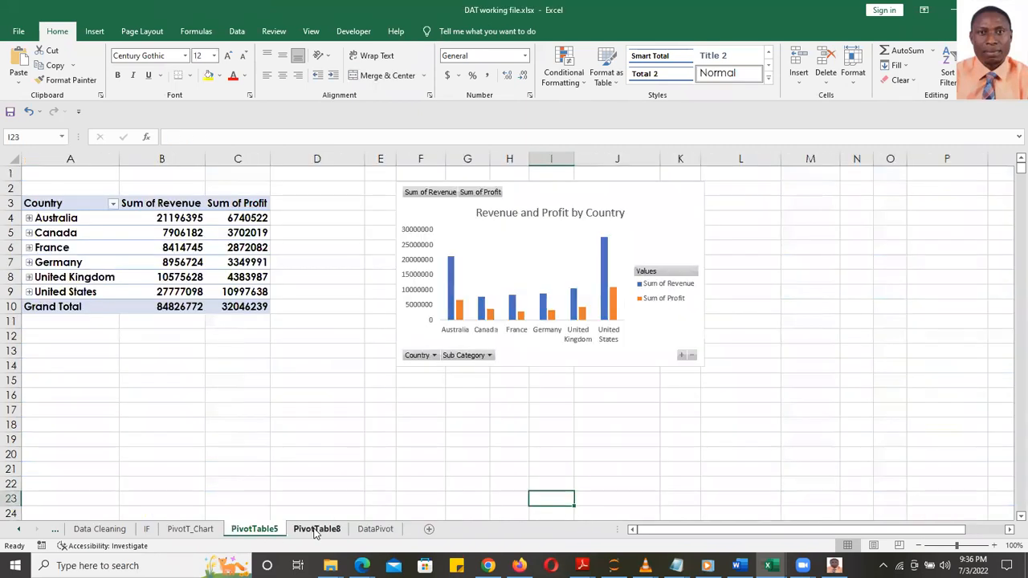
pyautogui.click(315, 530)
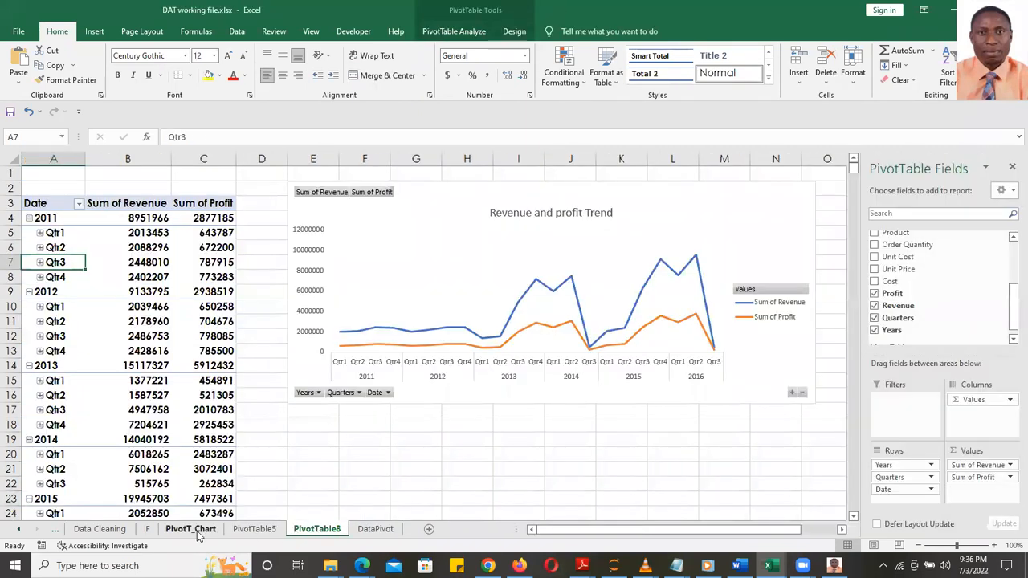
pyautogui.click(200, 530)
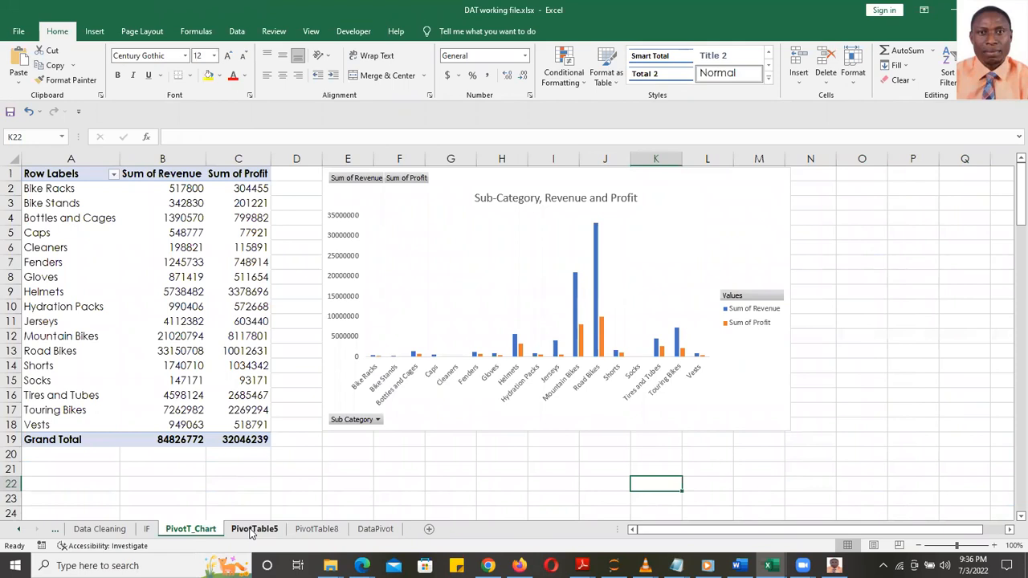
pyautogui.click(253, 530)
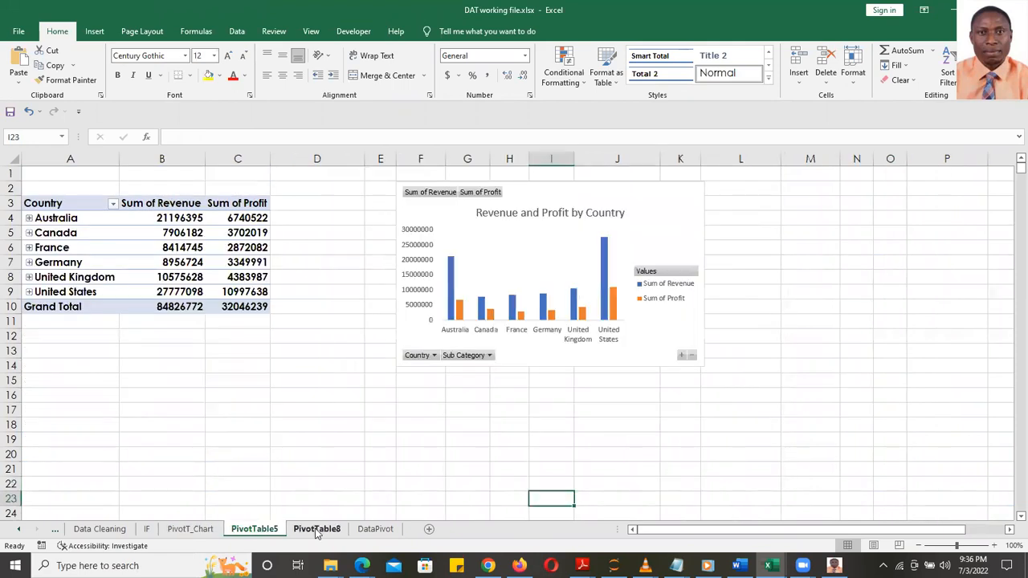
pyautogui.click(316, 530)
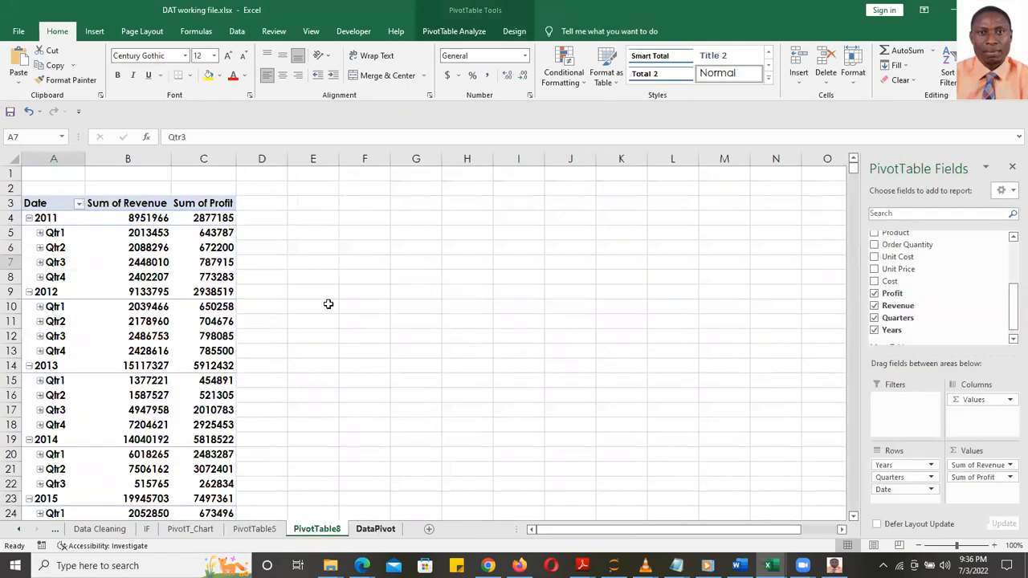
pyautogui.hotkey('ctrl', 'pagedown')
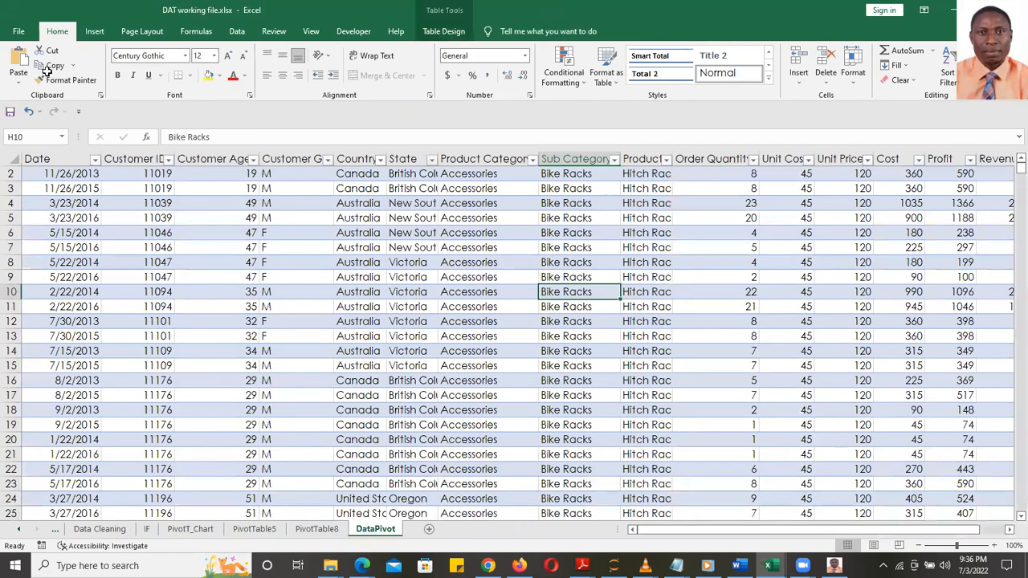
pyautogui.click(96, 31)
pyautogui.click(69, 66)
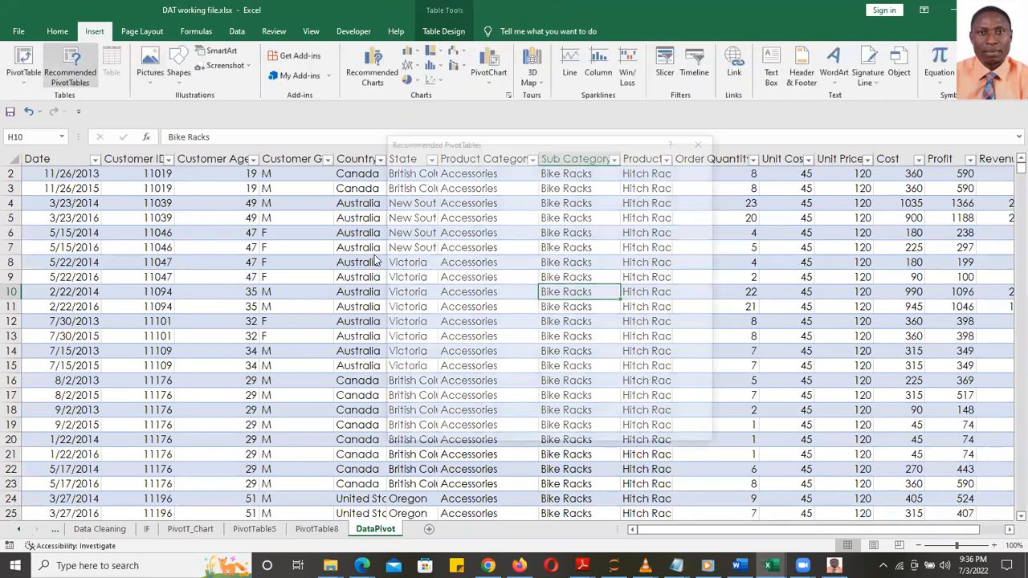
pyautogui.scroll(-2, 501, 371)
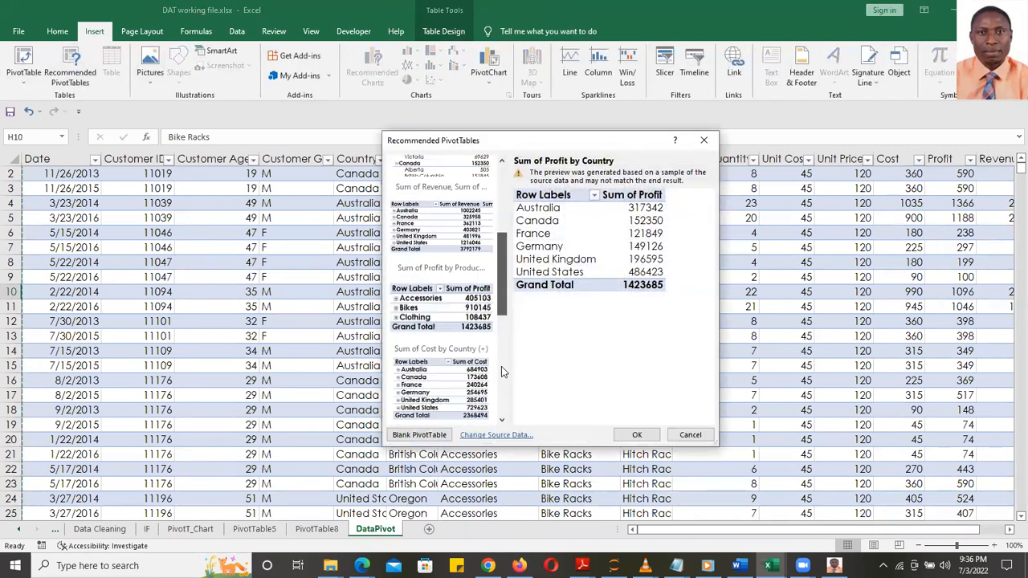
pyautogui.scroll(-3, 501, 378)
pyautogui.moveTo(506, 388); pyautogui.dragTo(521, 187)
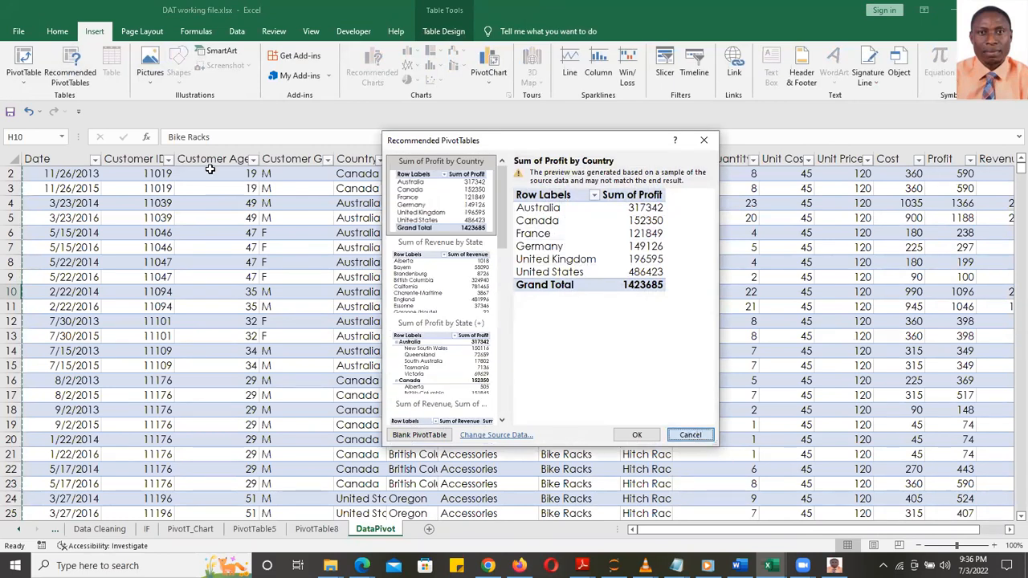
pyautogui.click(690, 434)
# - Insert a PivotTable from Sales_Data on a new worksheet and add Country to its rows
pyautogui.click(17, 62)
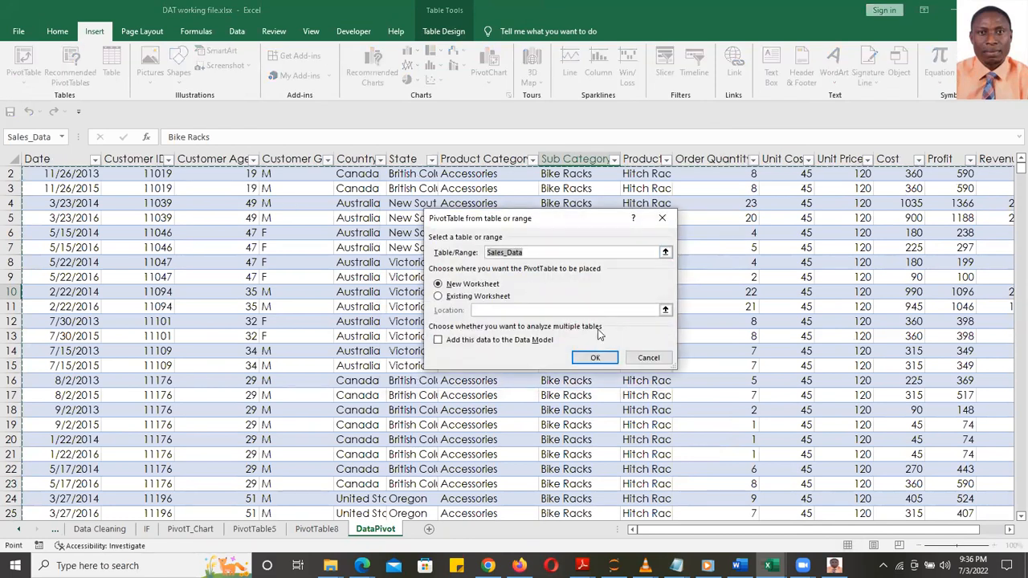
pyautogui.click(591, 356)
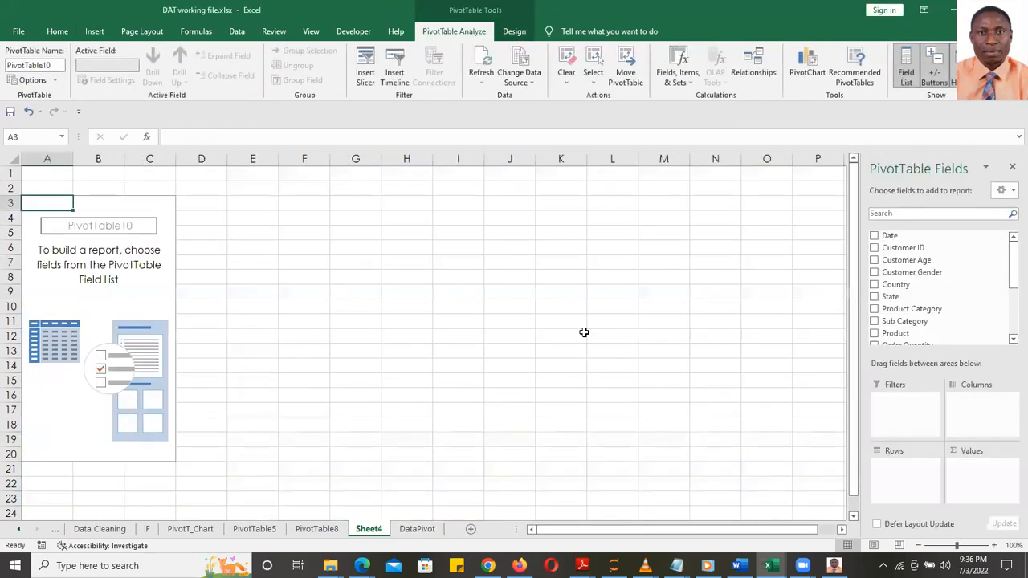
pyautogui.scroll(-2, 1010, 289)
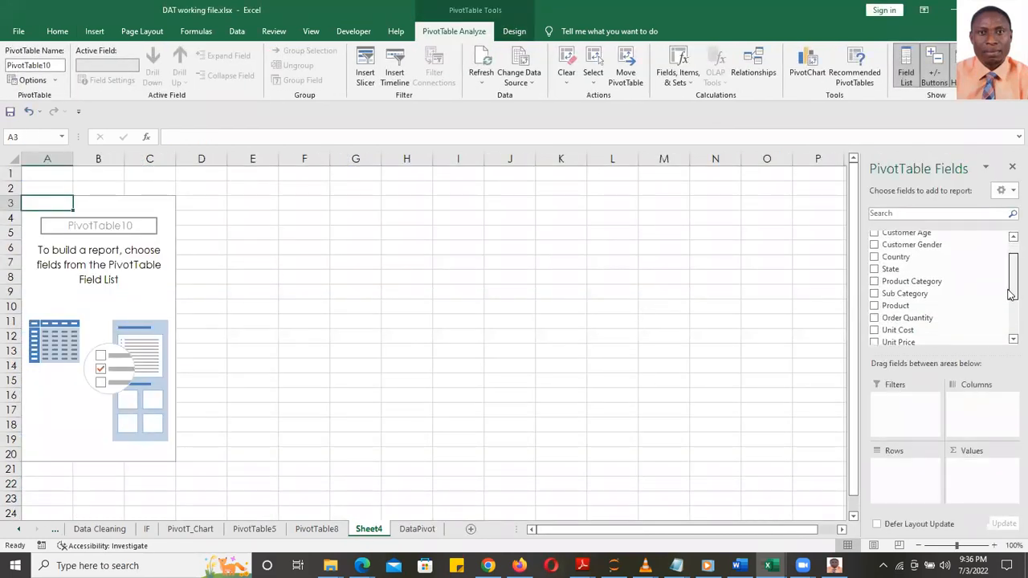
pyautogui.click(874, 257)
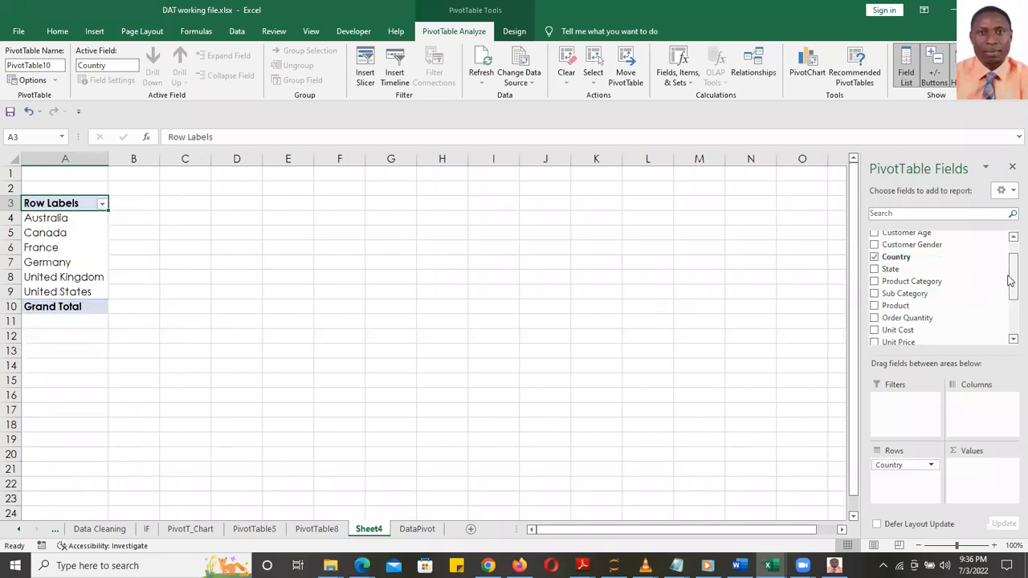
# - Try Product Category and Product in turn as the row field beneath Country, removing each again
pyautogui.scroll(-1, 1010, 279)
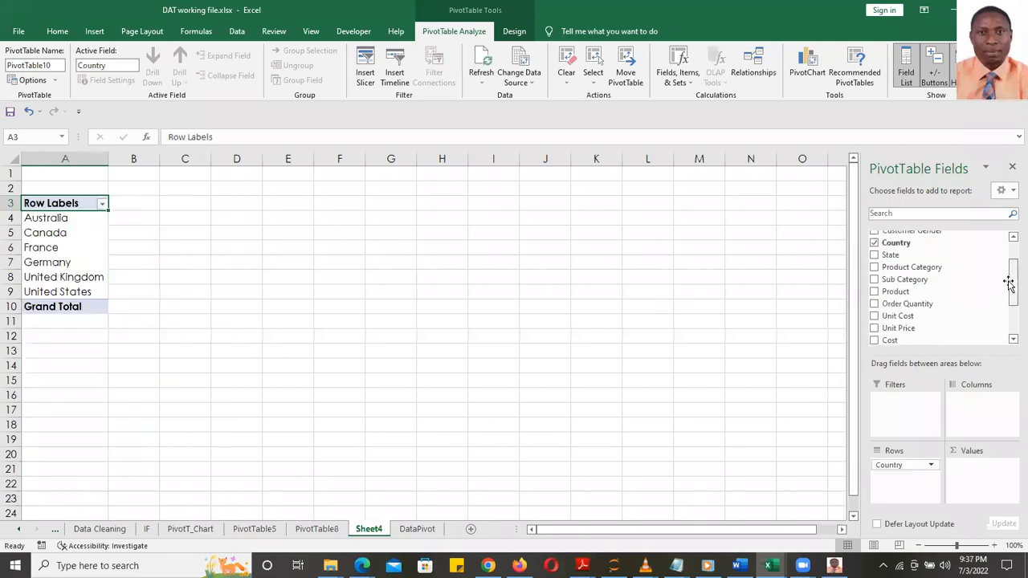
pyautogui.click(874, 267)
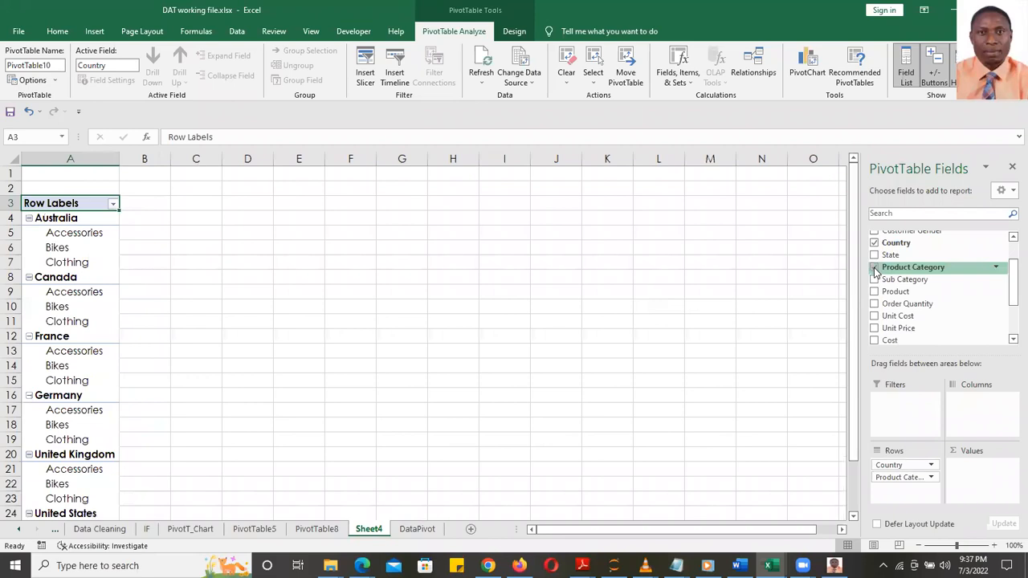
pyautogui.click(874, 269)
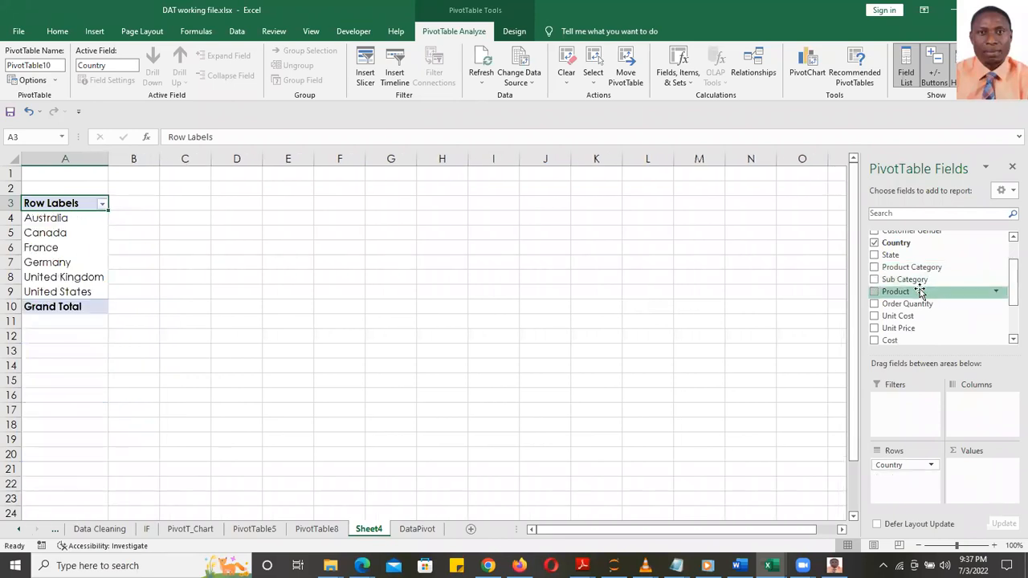
pyautogui.click(874, 292)
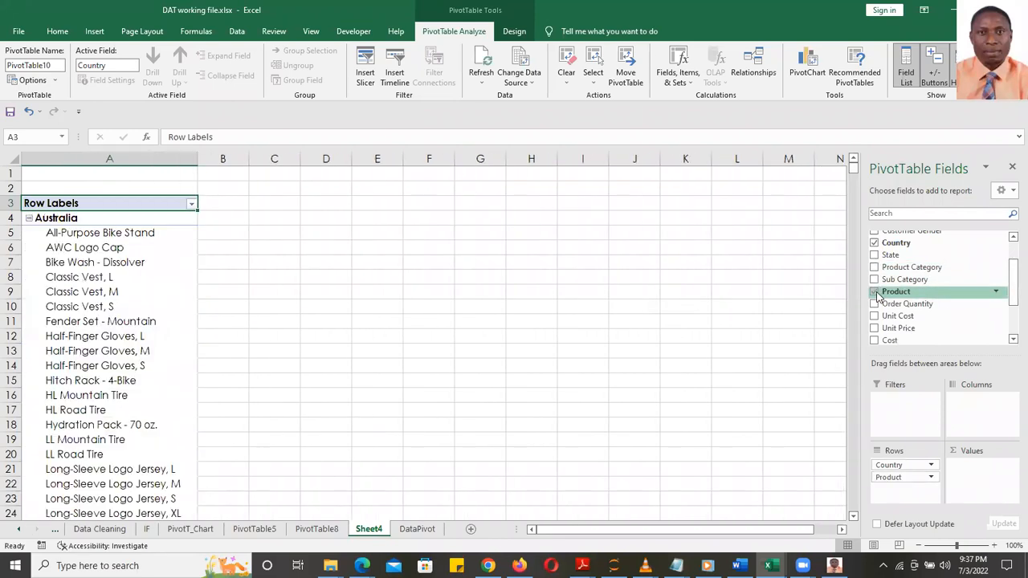
pyautogui.click(875, 293)
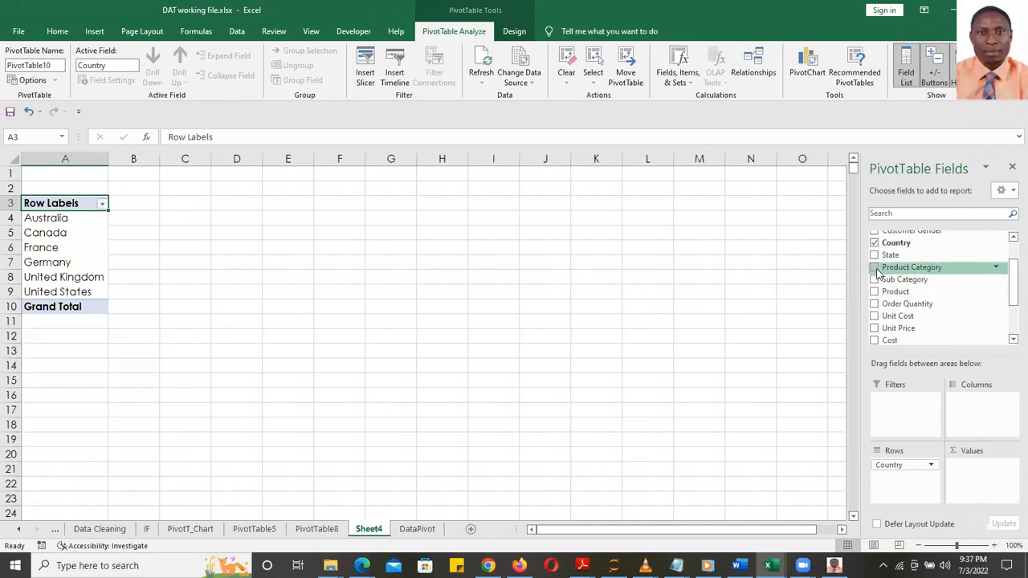
# - Try Sub Category beneath Country, add Product Category to the rows, and remove Sub Category
pyautogui.click(875, 279)
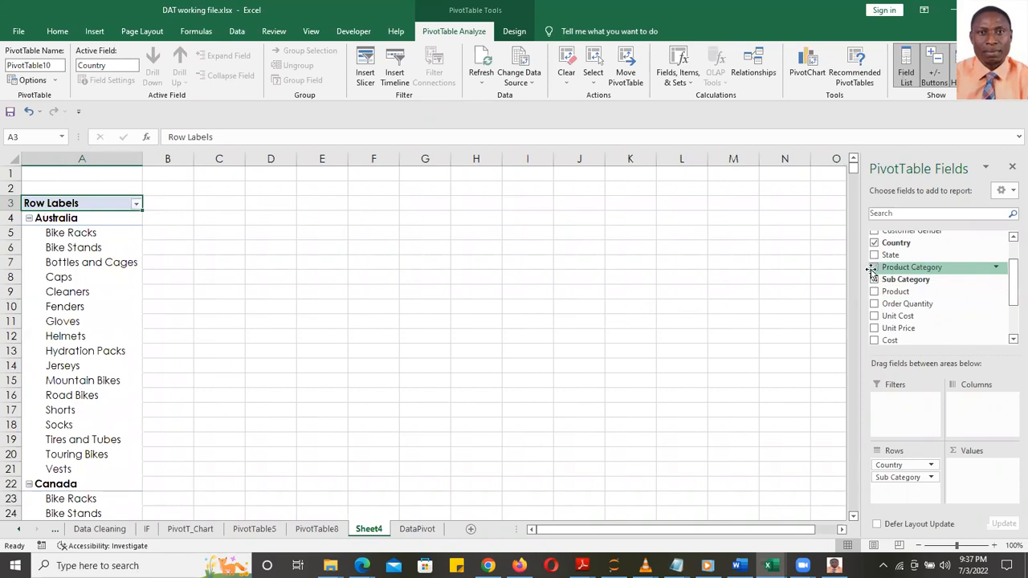
pyautogui.click(875, 267)
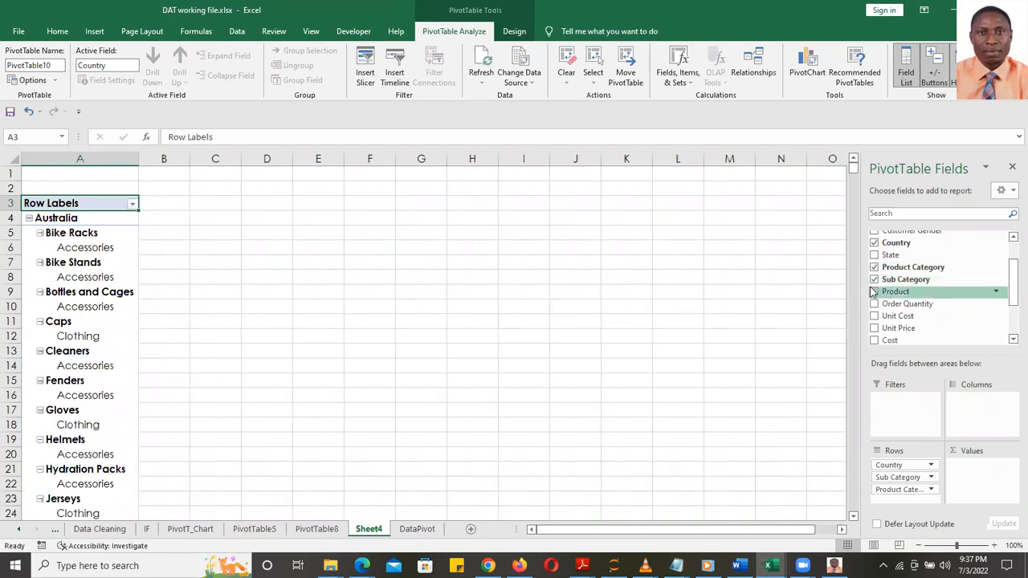
pyautogui.click(874, 279)
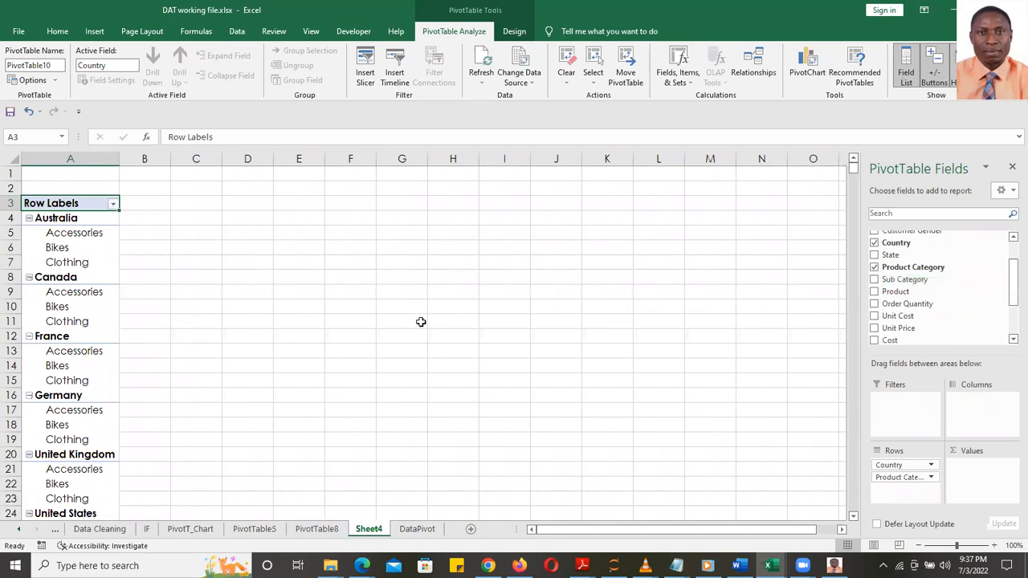
# - Add Order Quantity to the PivotTable values and Years to the rows beneath Product Category
pyautogui.scroll(-1, 1009, 273)
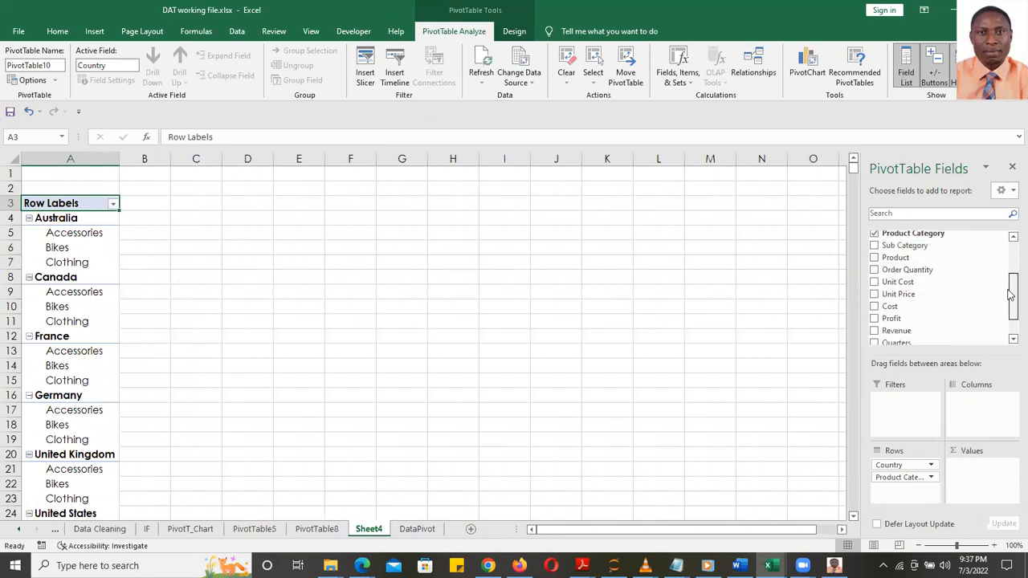
pyautogui.click(875, 271)
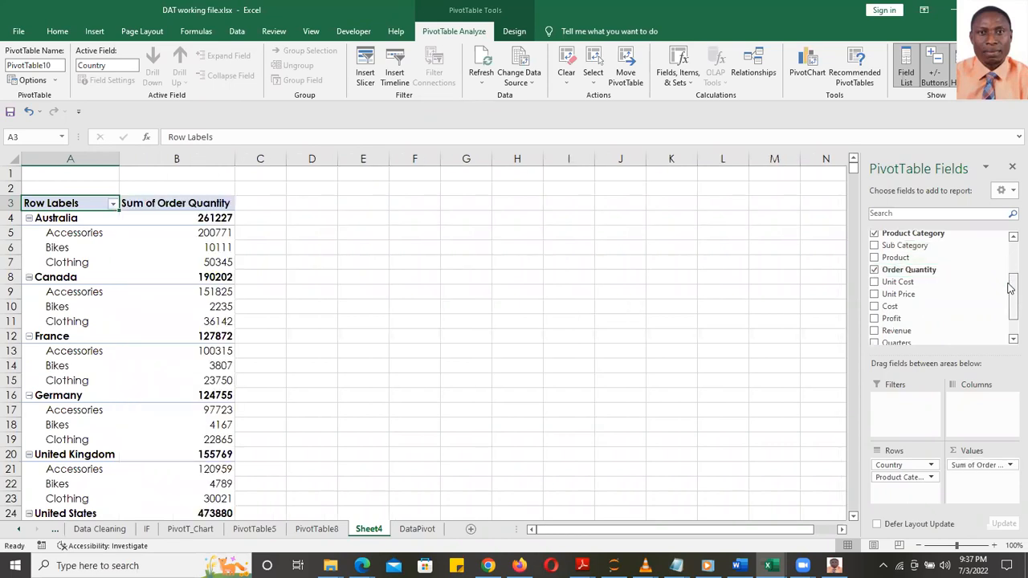
pyautogui.moveTo(1010, 289)
pyautogui.mouseDown()
pyautogui.moveTo(1010, 311)
pyautogui.moveTo(1011, 236)
pyautogui.moveTo(1011, 305)
pyautogui.mouseUp()
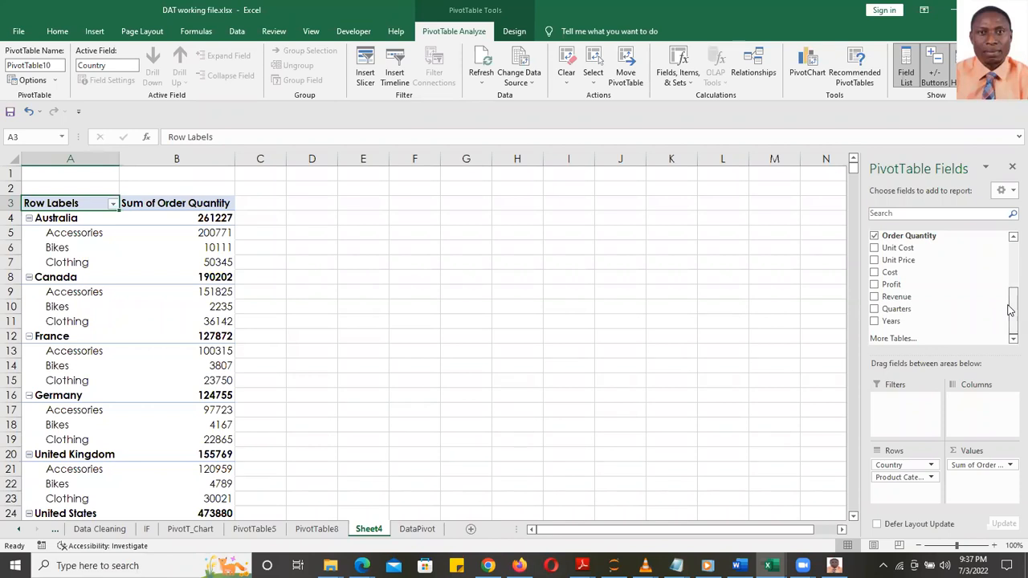
pyautogui.click(875, 322)
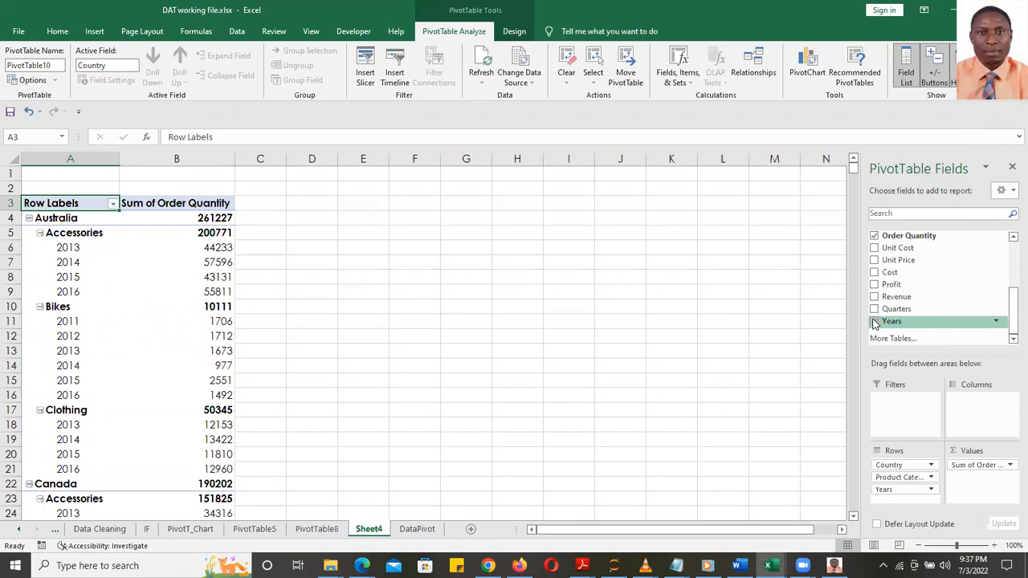
pyautogui.click(875, 322)
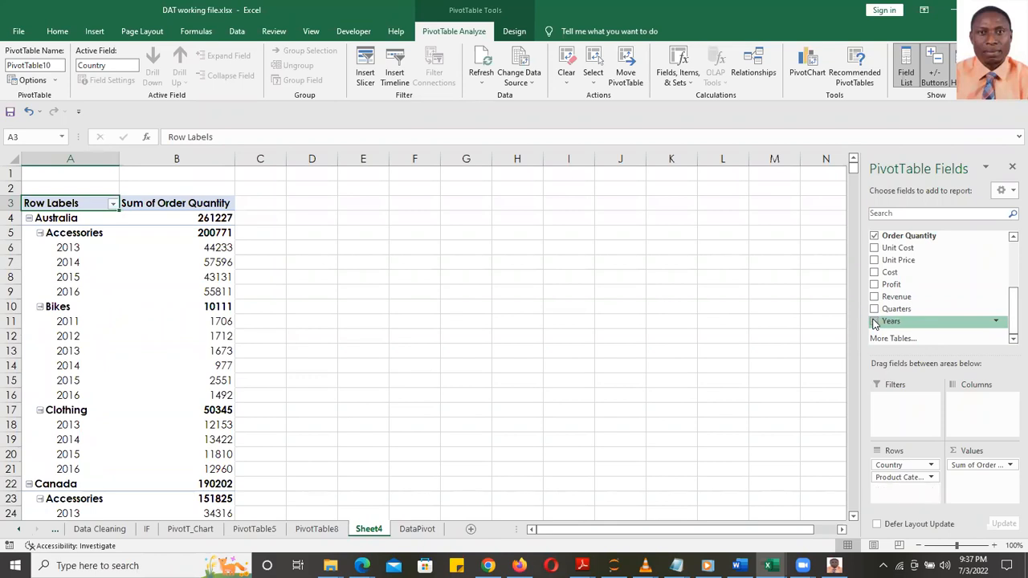
pyautogui.click(875, 322)
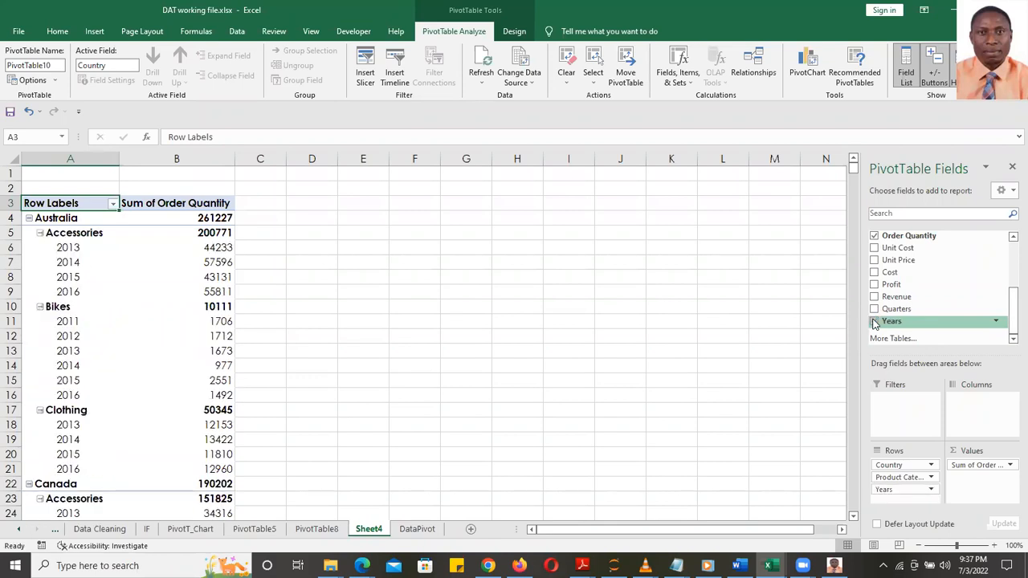
pyautogui.moveTo(1012, 312); pyautogui.dragTo(1011, 273)
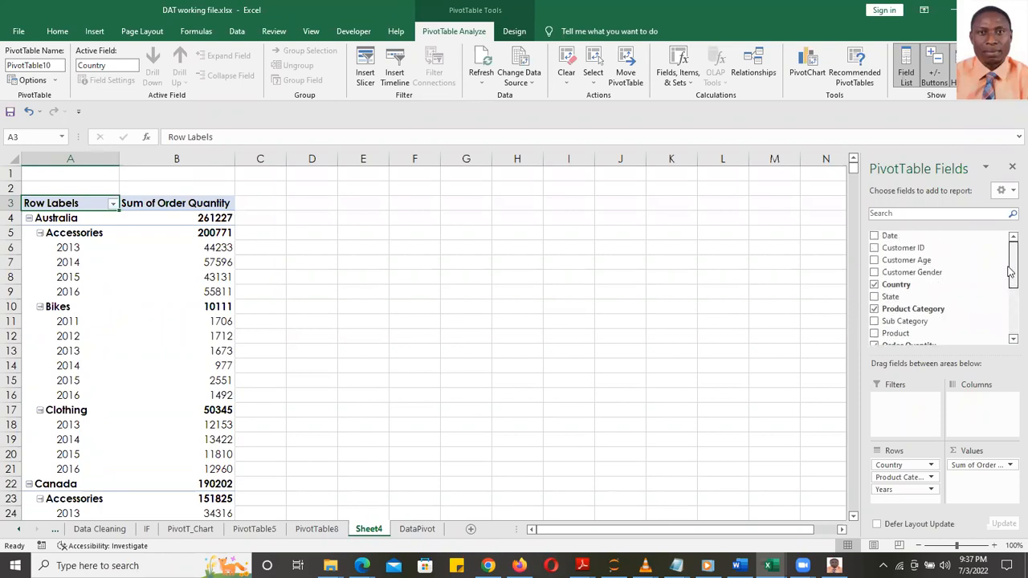
pyautogui.click(1009, 336)
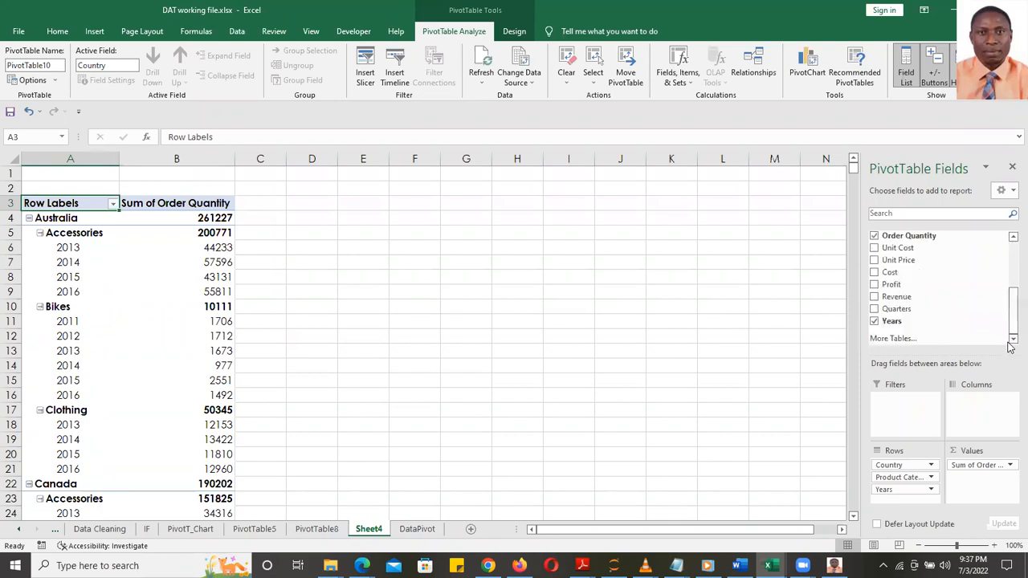
# - Insert a Clustered Column PivotChart from the PivotTable and enlarge it to about 3.71" high by 6.81" wide
pyautogui.click(168, 306)
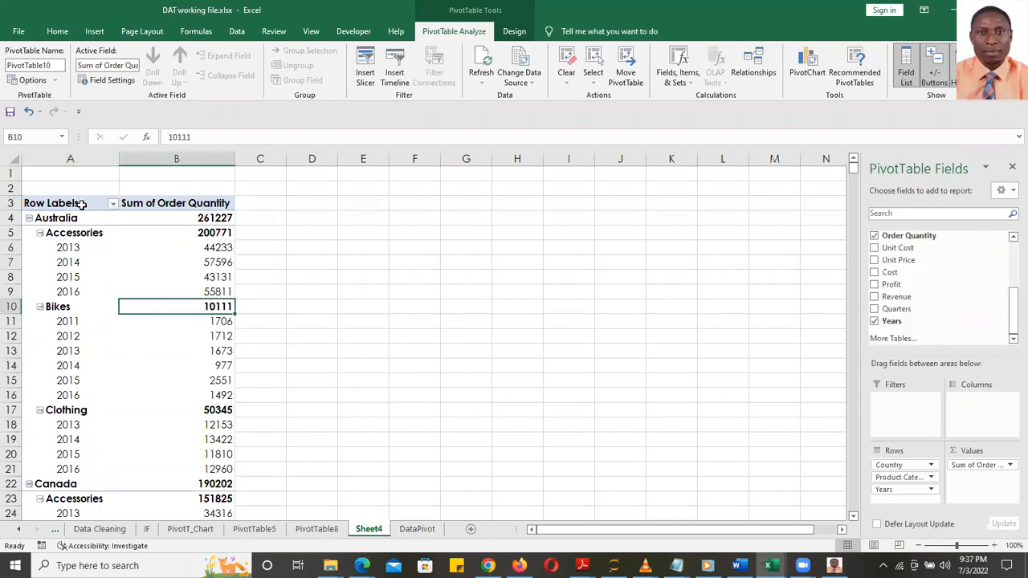
pyautogui.click(804, 60)
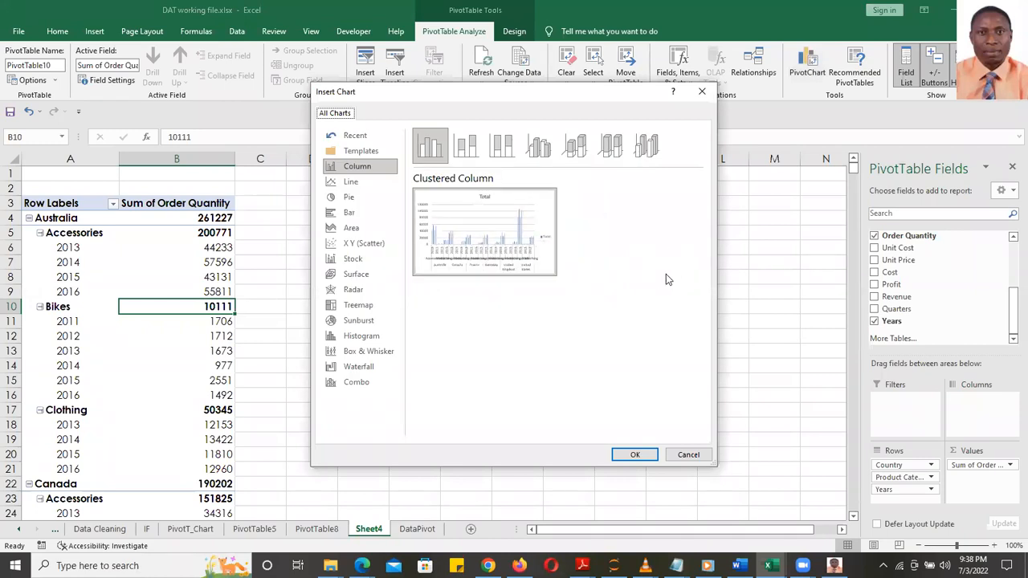
pyautogui.moveTo(487, 211)
pyautogui.click(635, 455)
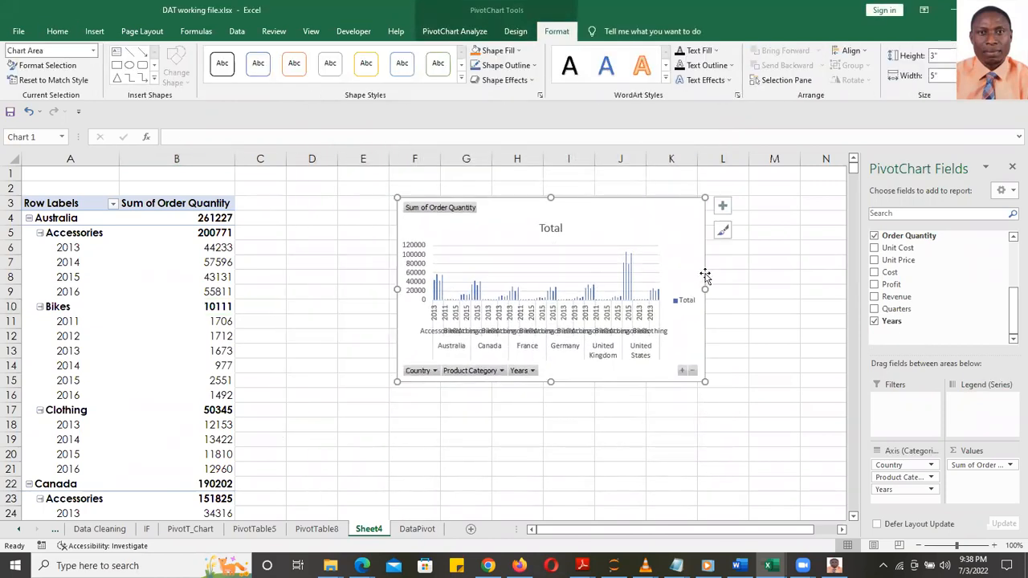
pyautogui.moveTo(705, 288); pyautogui.dragTo(768, 289)
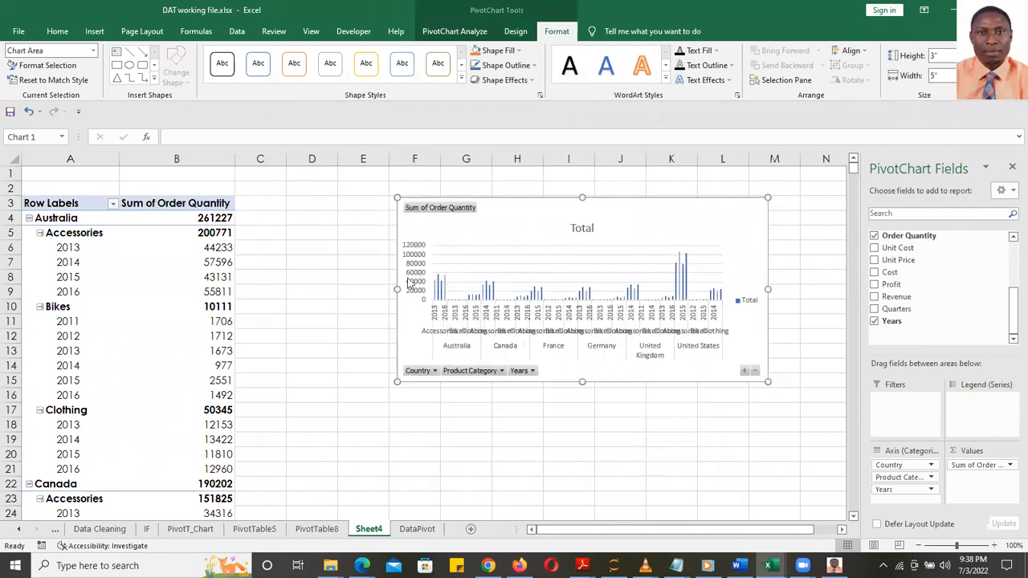
pyautogui.moveTo(397, 289); pyautogui.dragTo(348, 289)
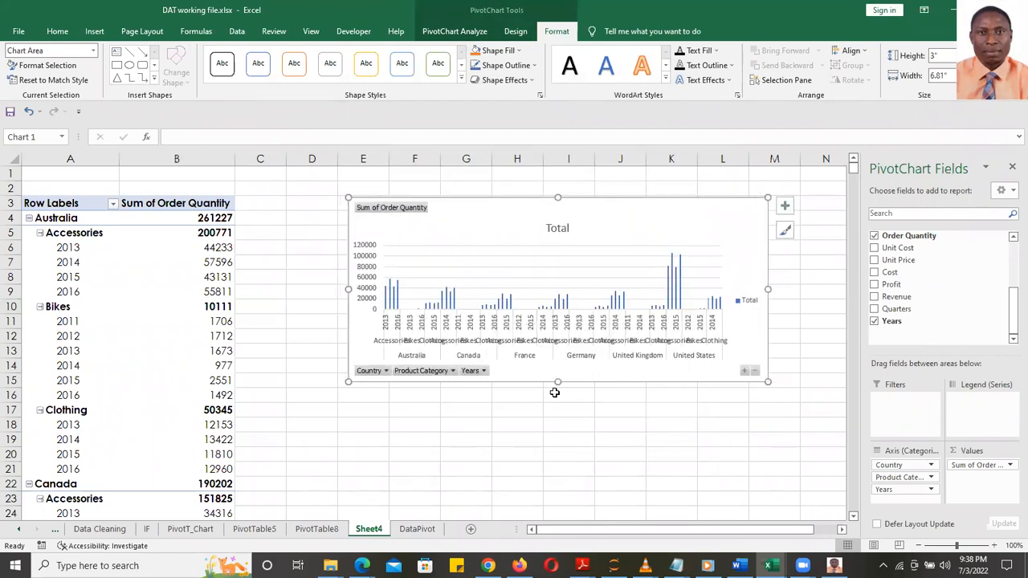
pyautogui.moveTo(557, 382); pyautogui.dragTo(567, 426)
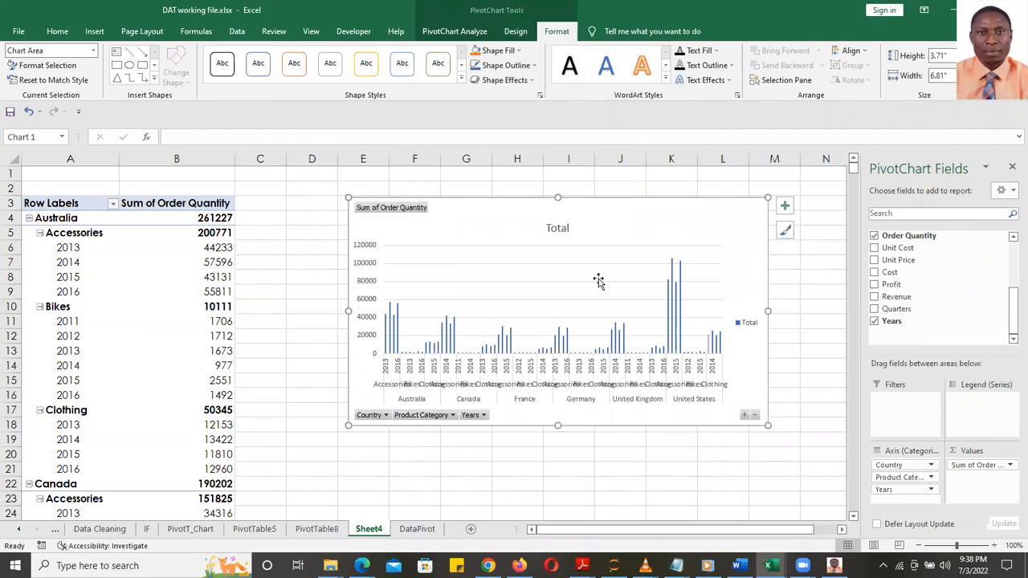
# - Remove the PivotChart's legend and gridlines, and widen the chart to about 7.55", shifting it slightly down and left
pyautogui.click(785, 206)
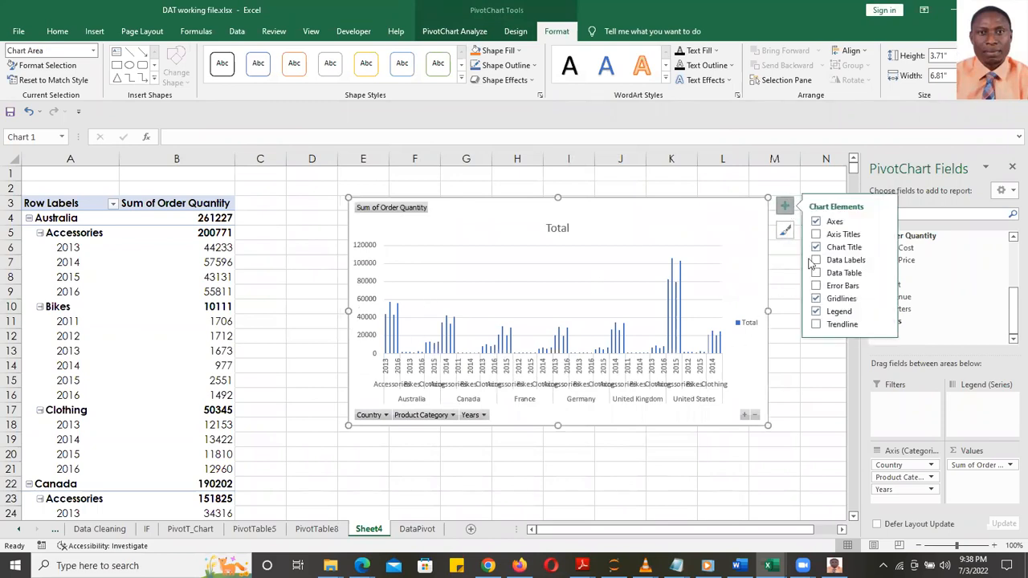
pyautogui.click(832, 314)
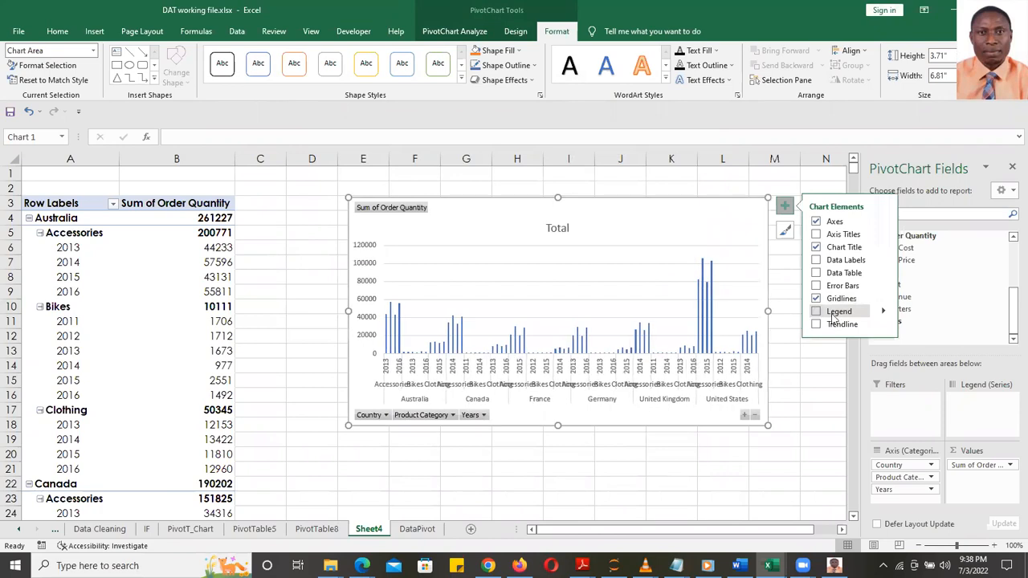
pyautogui.moveTo(335, 311); pyautogui.dragTo(305, 311)
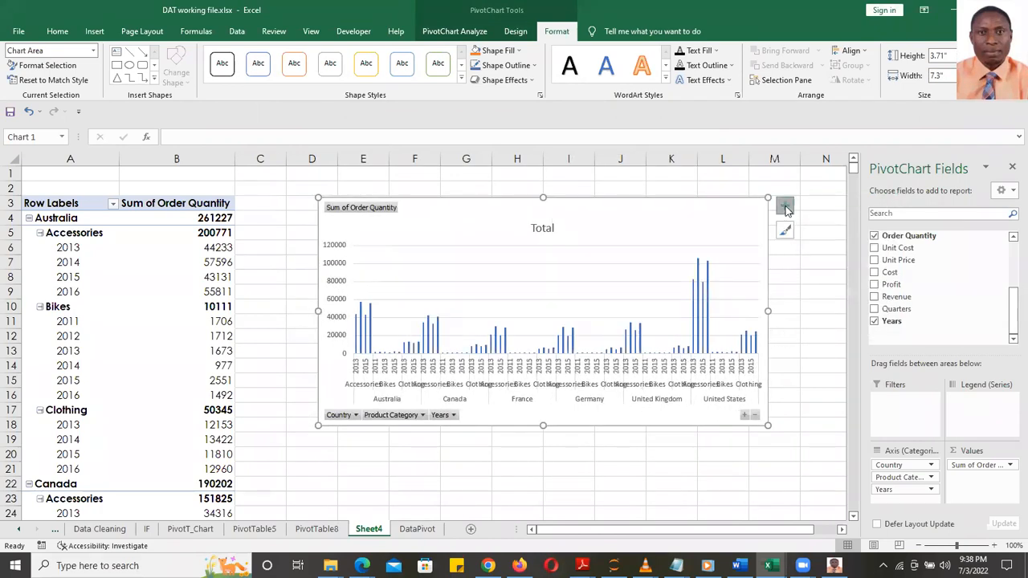
pyautogui.click(785, 207)
pyautogui.click(815, 300)
pyautogui.moveTo(769, 311); pyautogui.dragTo(784, 314)
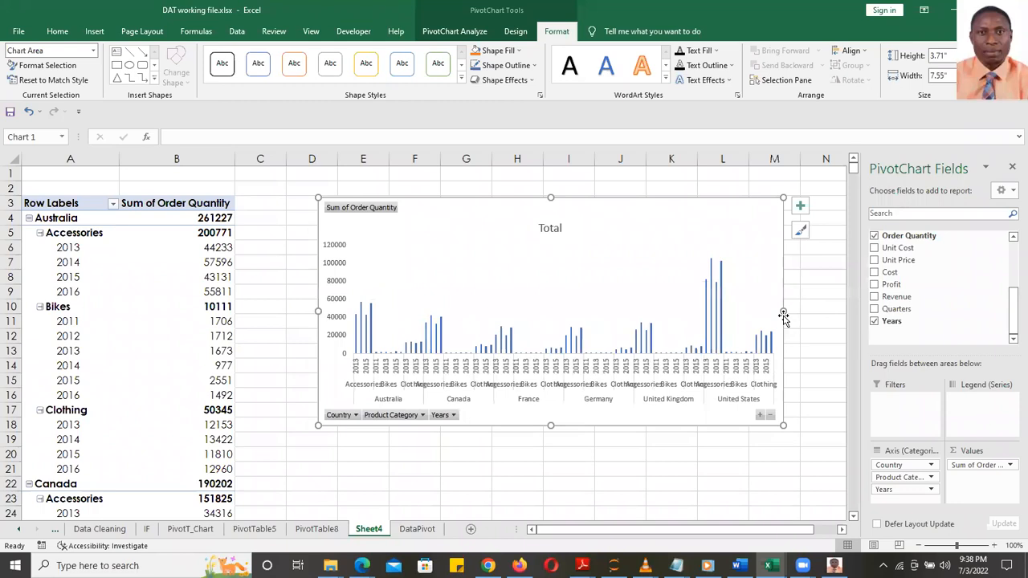
pyautogui.moveTo(582, 209)
pyautogui.mouseDown()
pyautogui.moveTo(583, 192)
pyautogui.moveTo(567, 220)
pyautogui.mouseUp()
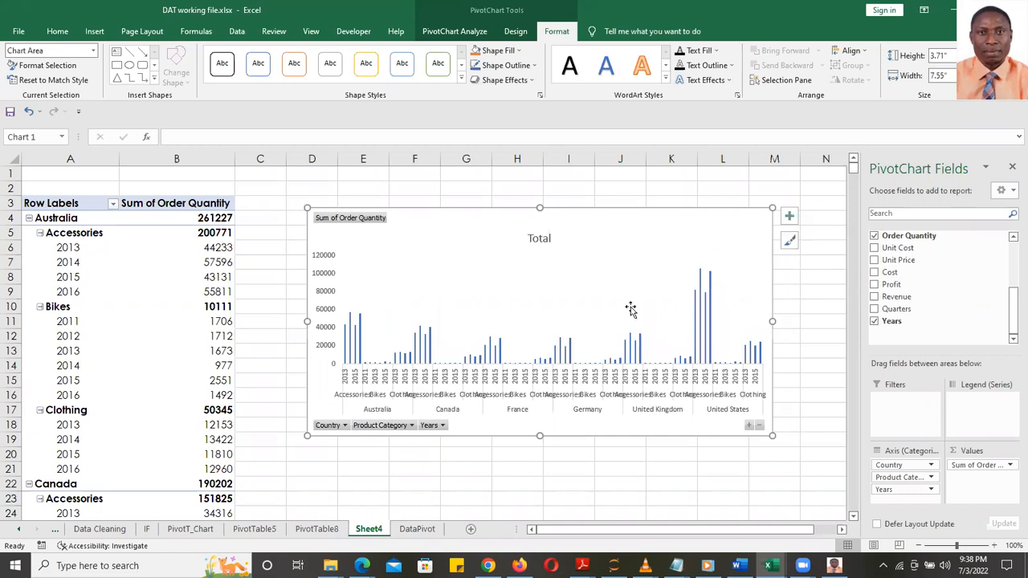
# - Take Order Quantity out of the chart values and restore it, and remove Years from the axis fields
pyautogui.click(874, 321)
pyautogui.moveTo(1010, 312); pyautogui.dragTo(1010, 294)
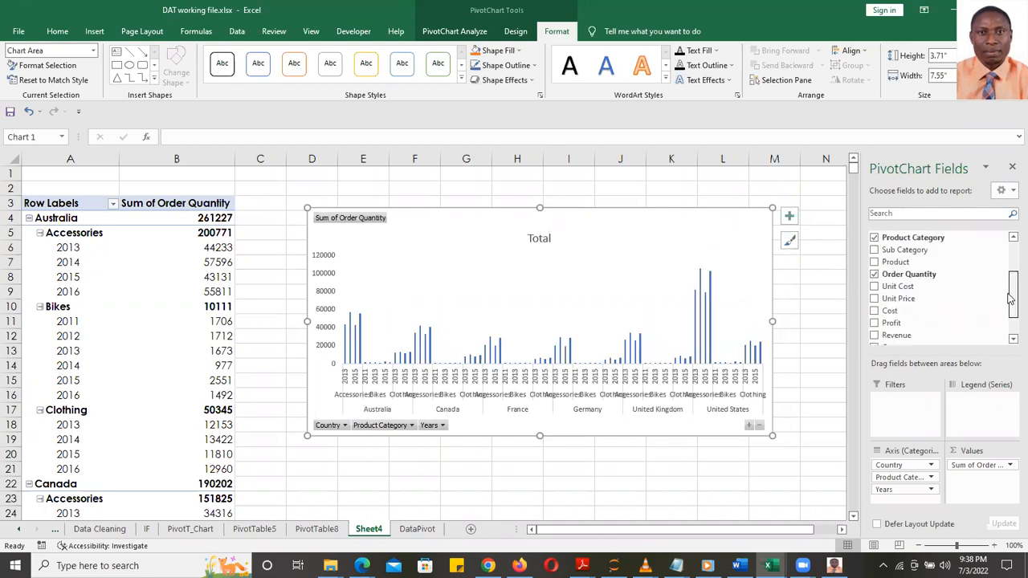
pyautogui.click(874, 274)
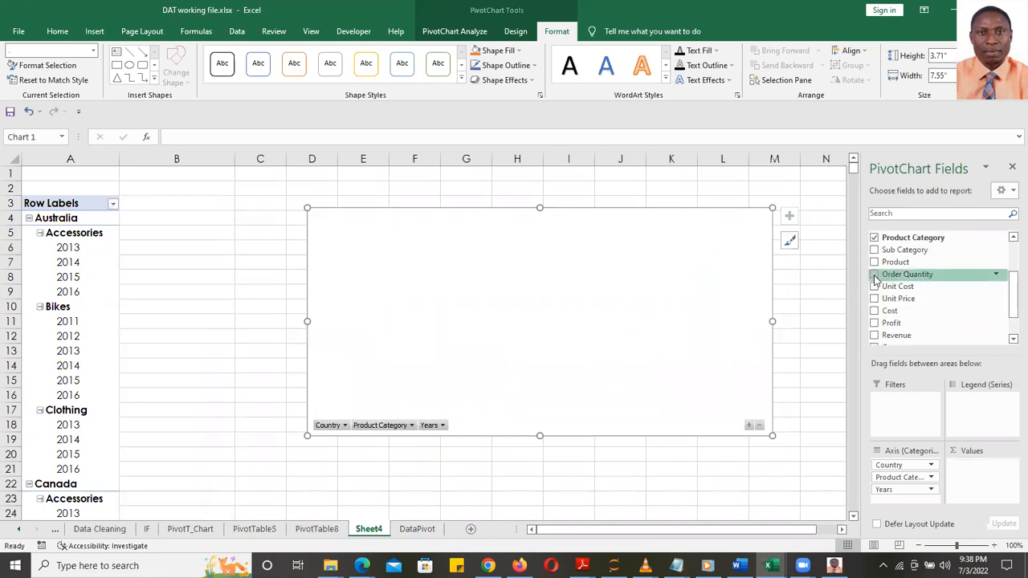
pyautogui.click(874, 276)
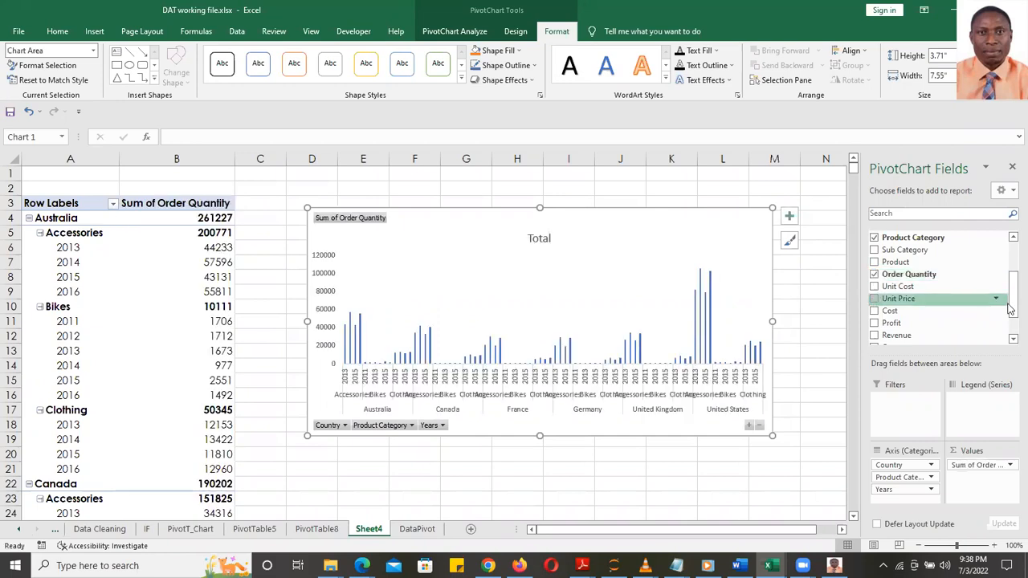
pyautogui.scroll(-1, 1011, 299)
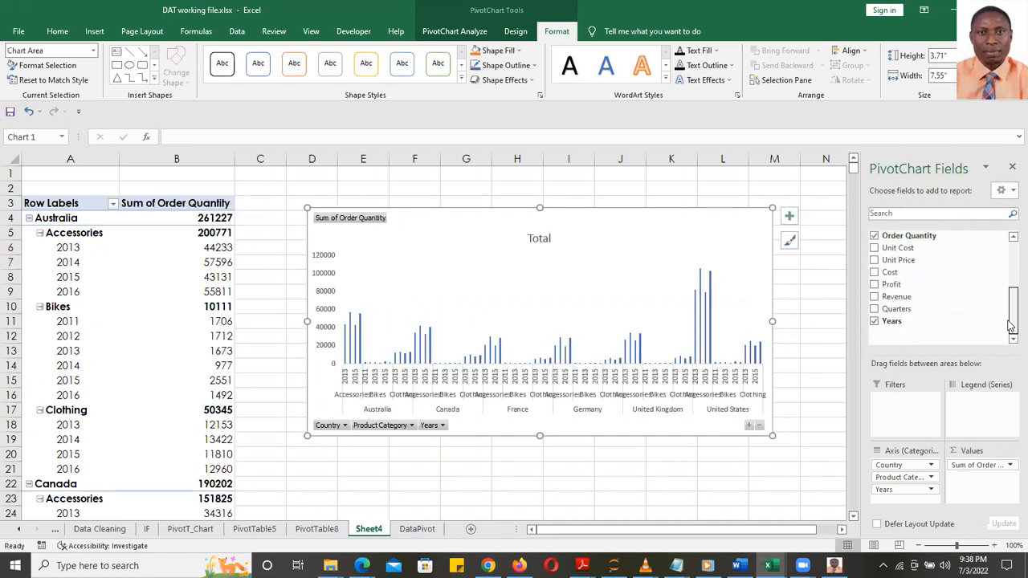
pyautogui.click(874, 321)
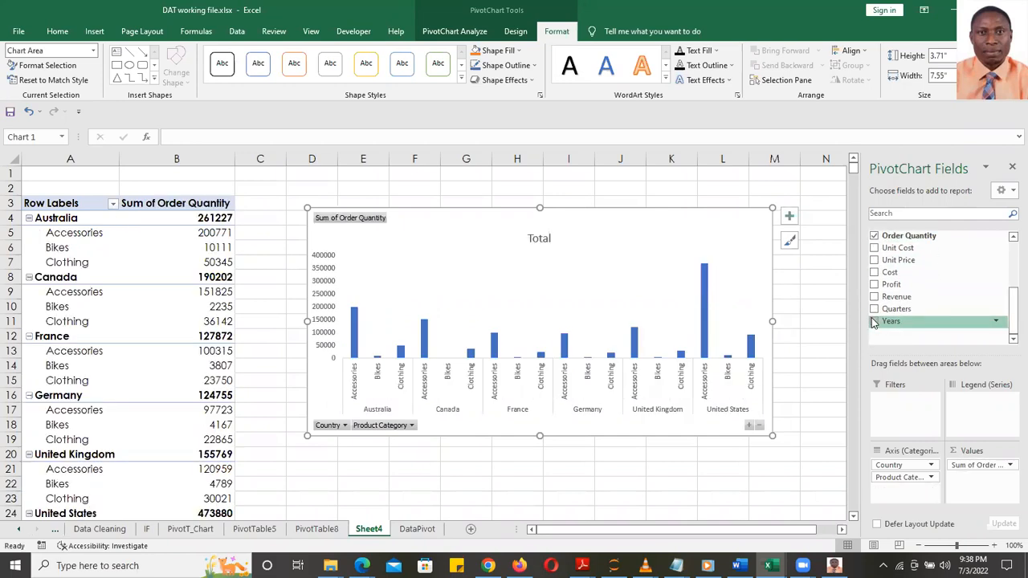
# - Move the PivotChart up so that its top edge sits in row 2, beside the PivotTable
pyautogui.click(807, 365)
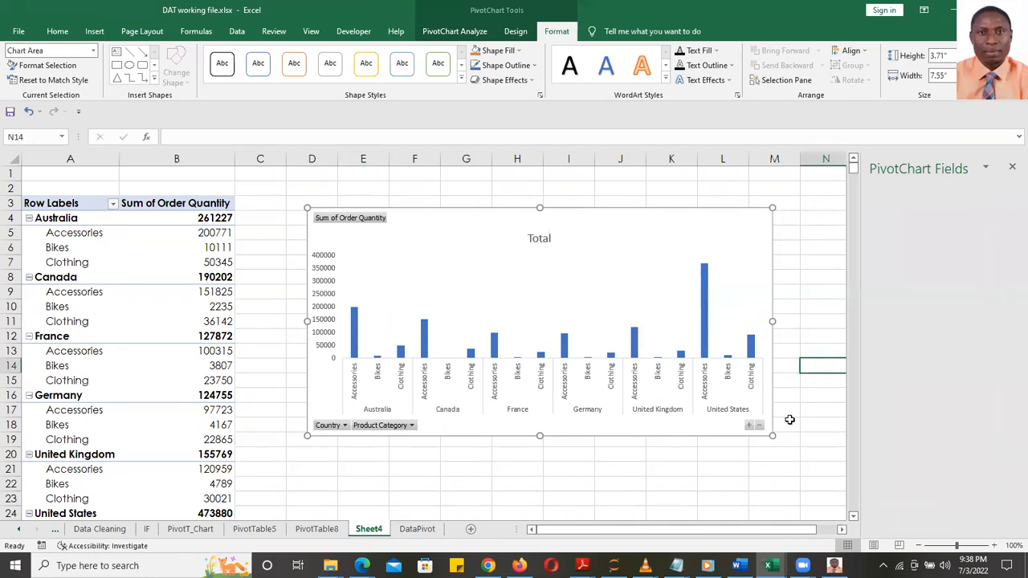
pyautogui.click(633, 228)
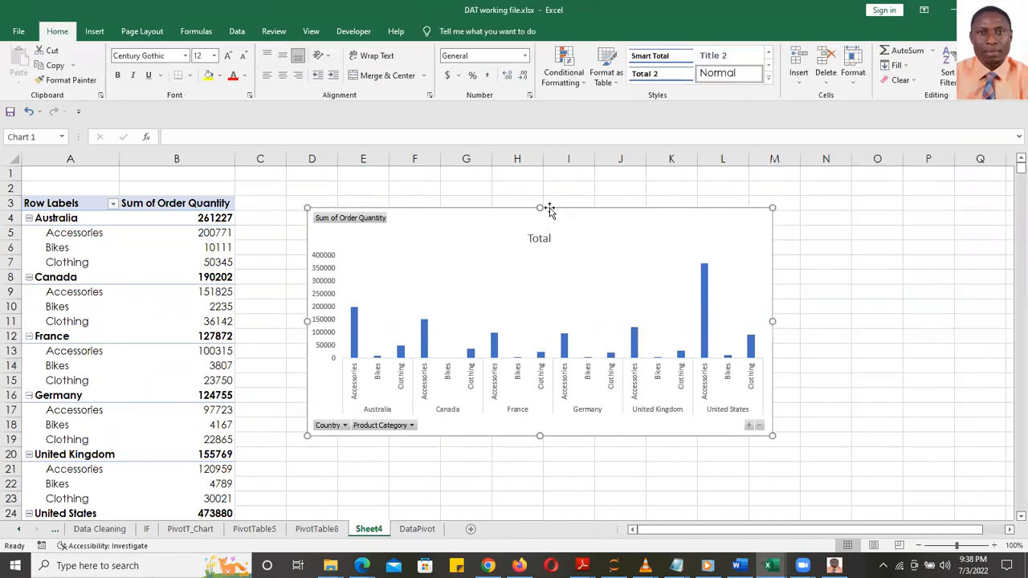
pyautogui.click(544, 209)
pyautogui.moveTo(506, 209); pyautogui.dragTo(513, 193)
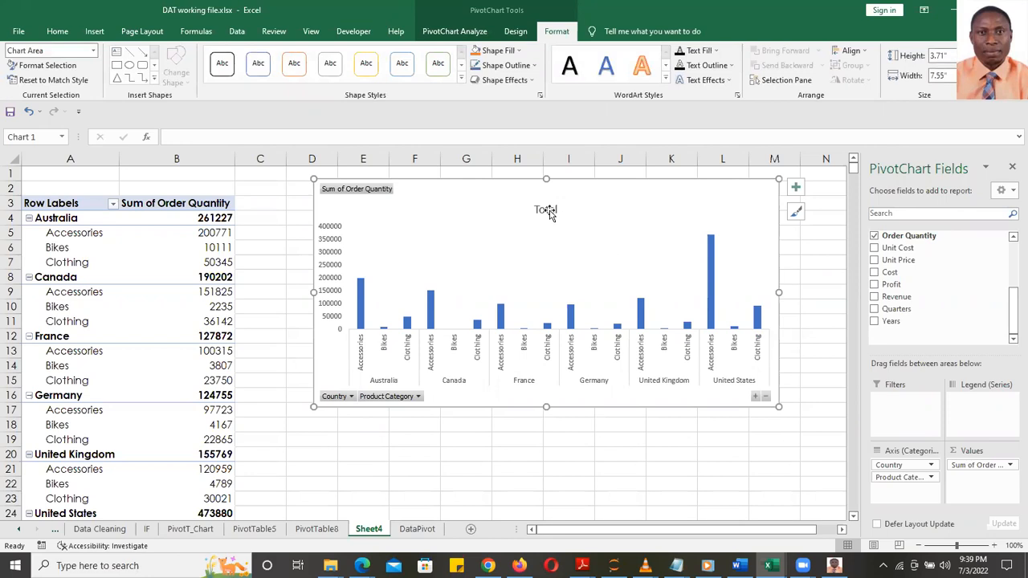
# - Change the PivotChart's title to "Country and Product Category"
pyautogui.click(796, 189)
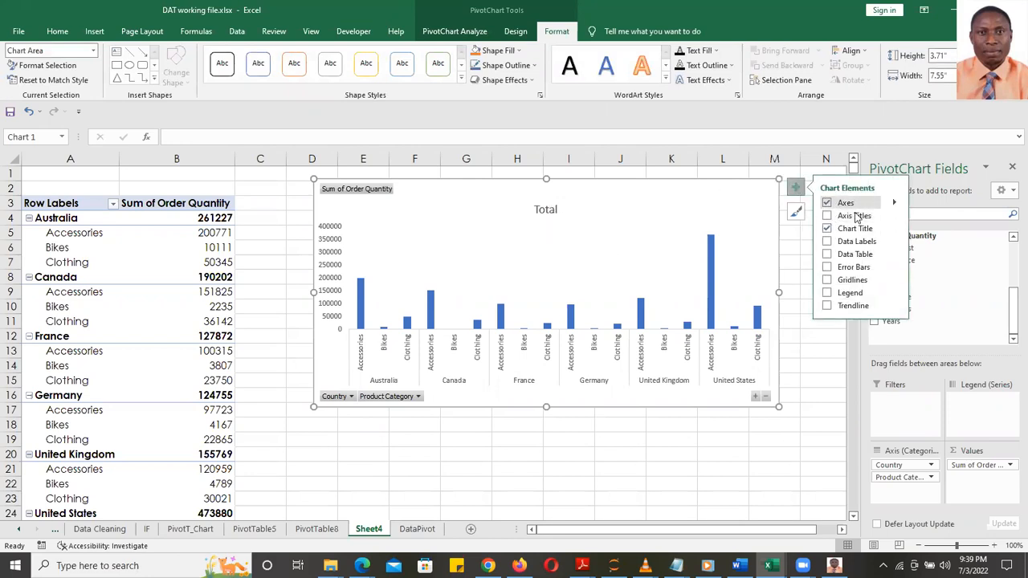
pyautogui.click(543, 209)
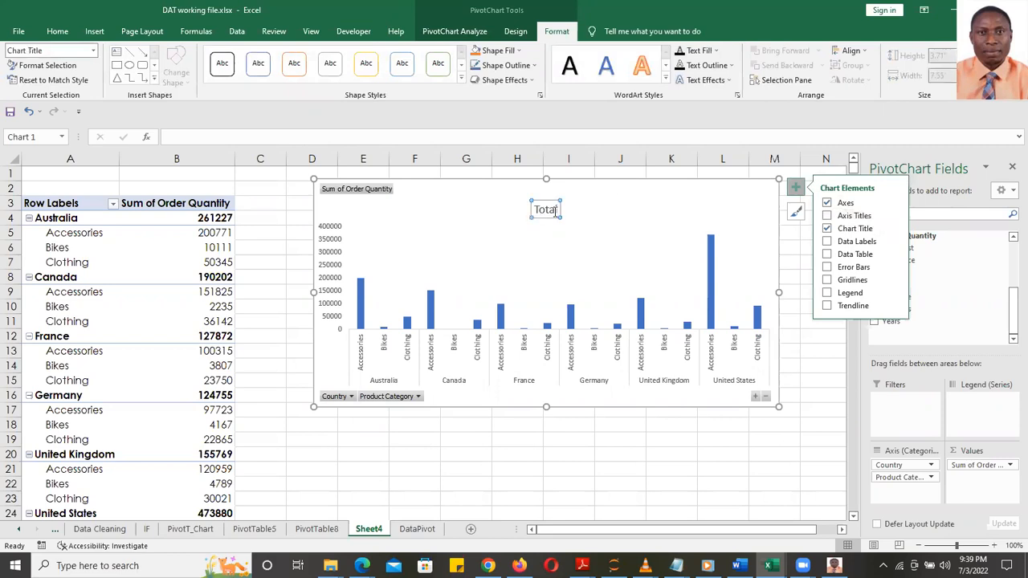
pyautogui.moveTo(557, 209); pyautogui.dragTo(536, 209)
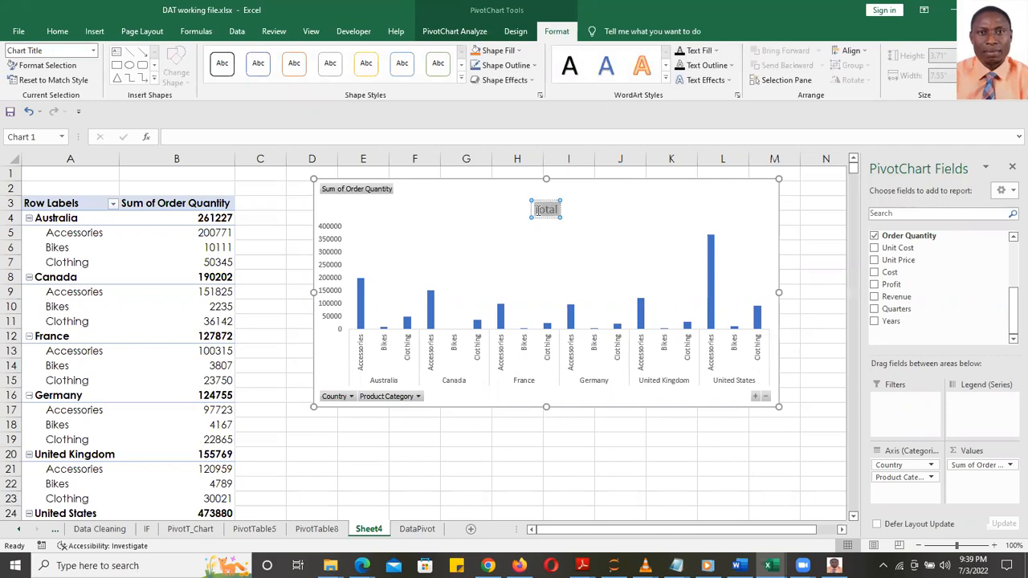
pyautogui.write('Country')
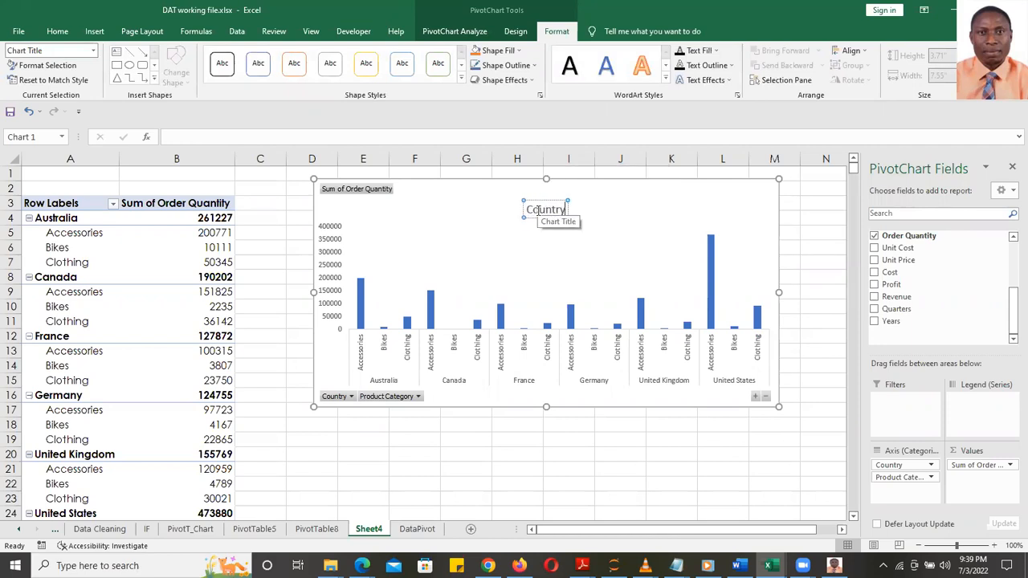
pyautogui.write(',')
pyautogui.press('BackSpace')
pyautogui.write('and')
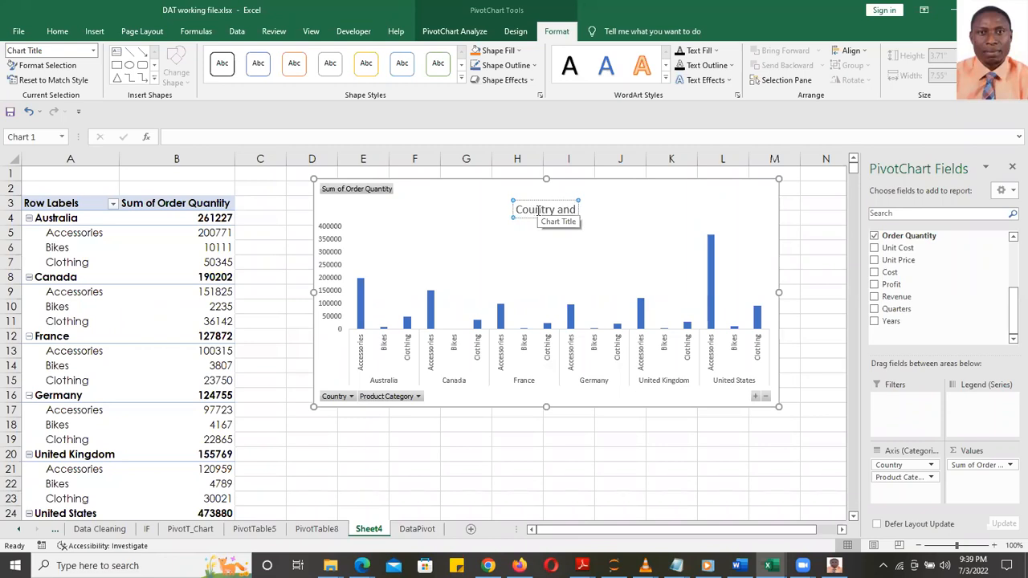
pyautogui.moveTo(1011, 318); pyautogui.dragTo(1010, 272)
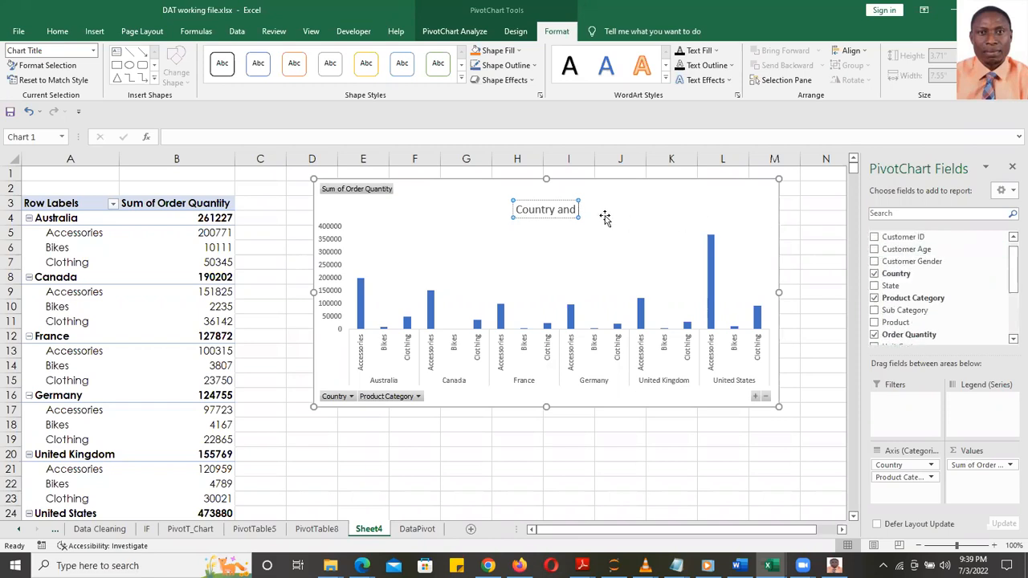
pyautogui.write('Profuct')
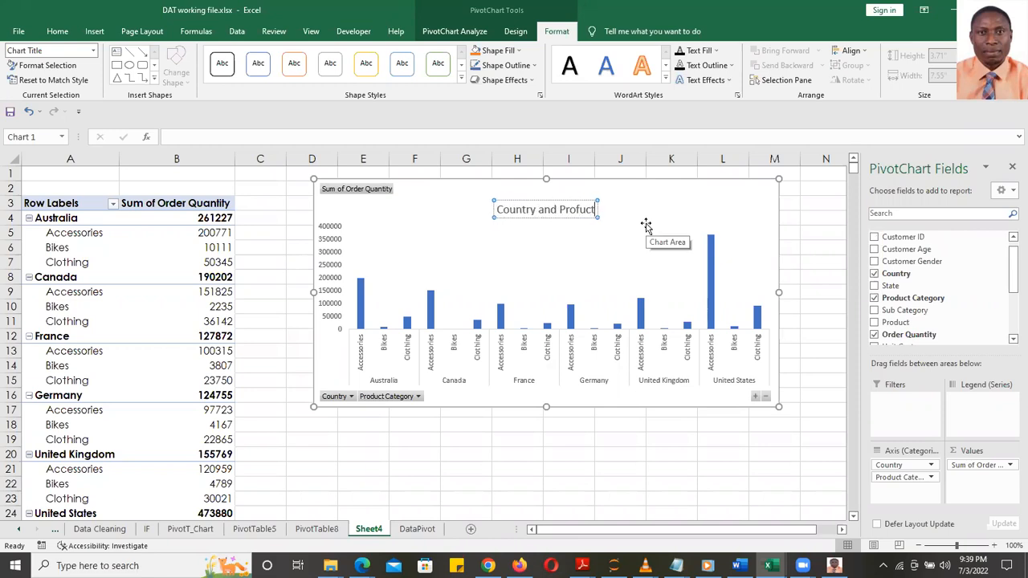
pyautogui.press('BackSpace')
pyautogui.press('BackSpace')
pyautogui.press('BackSpace')
pyautogui.press('BackSpace')
pyautogui.write('duct Cate')
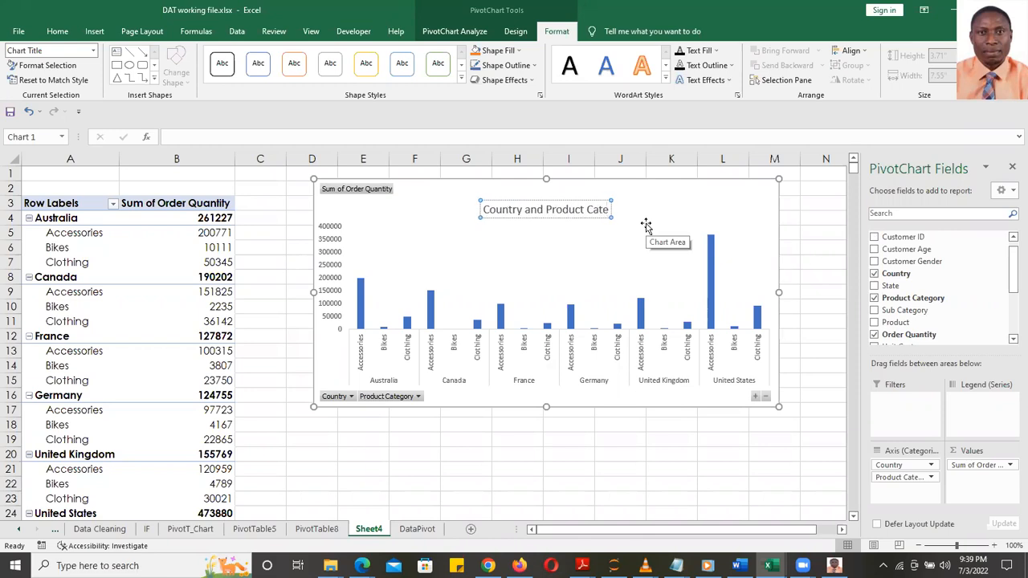
pyautogui.write('gory')
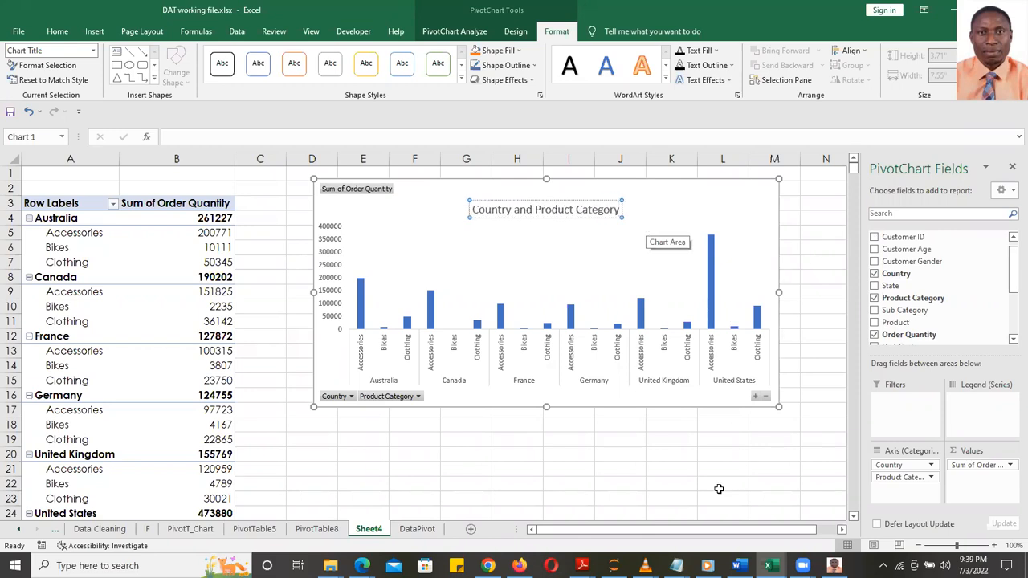
pyautogui.click(678, 472)
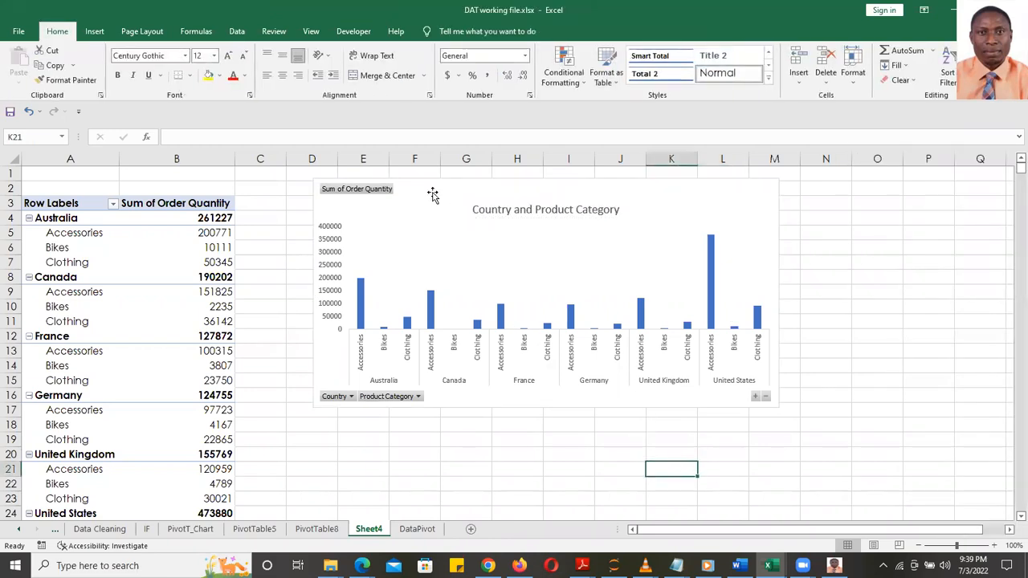
# - Rename the Sheet4 worksheet PivotTable10, copying the name of the PivotTable it contains
pyautogui.click(432, 193)
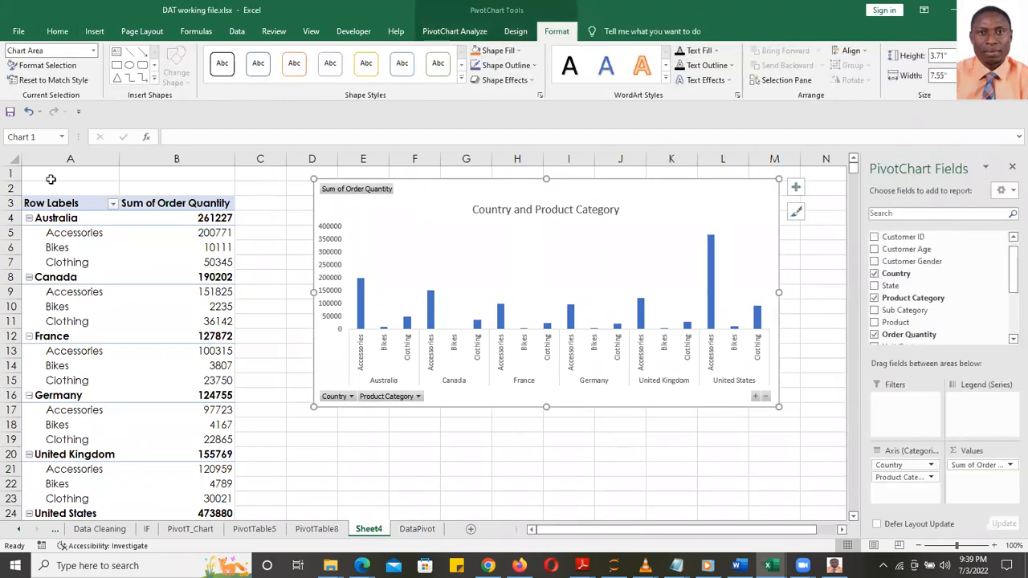
pyautogui.click(105, 264)
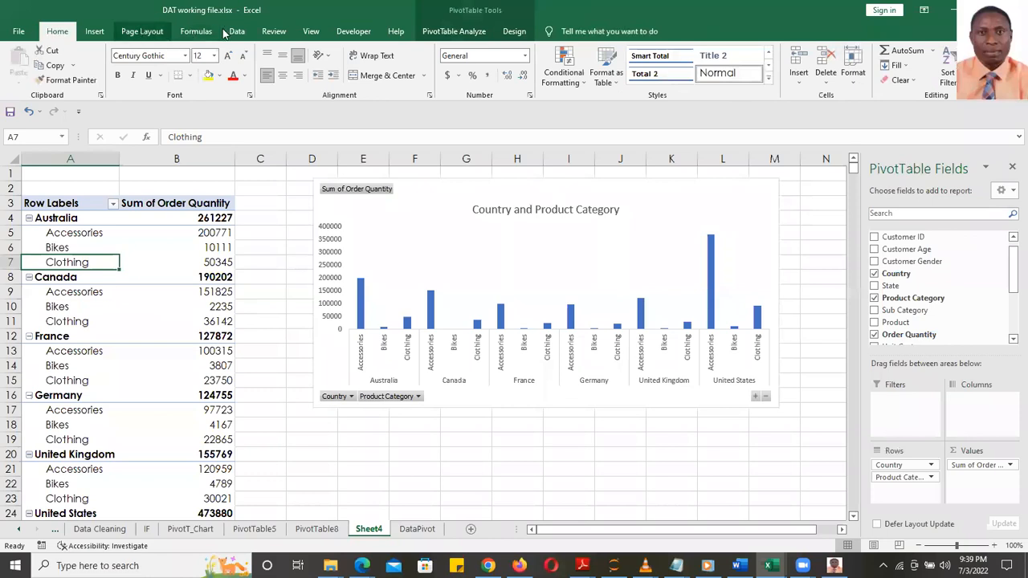
pyautogui.click(457, 32)
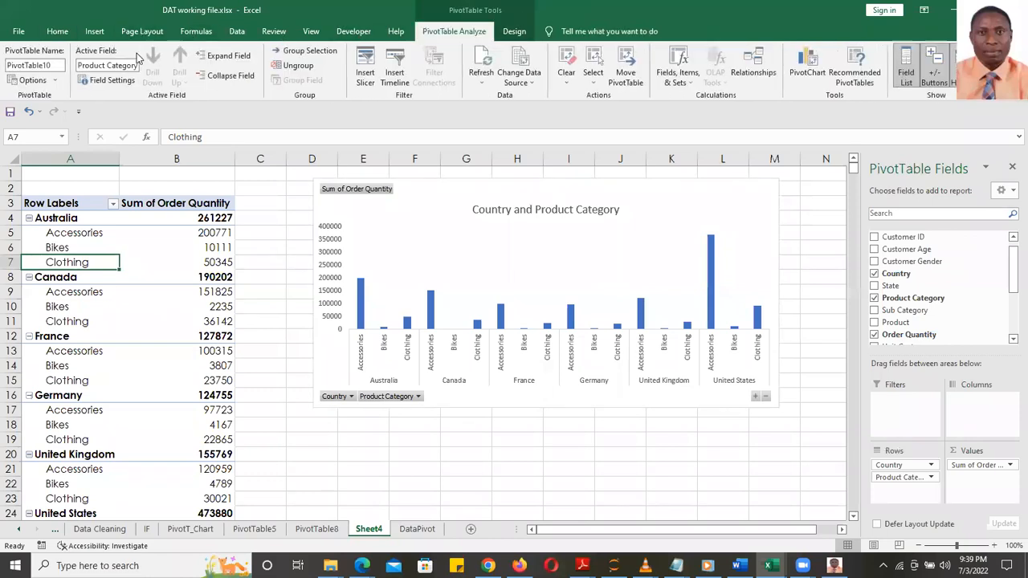
pyautogui.click(56, 67)
pyautogui.hotkey('ctrl', 'c')
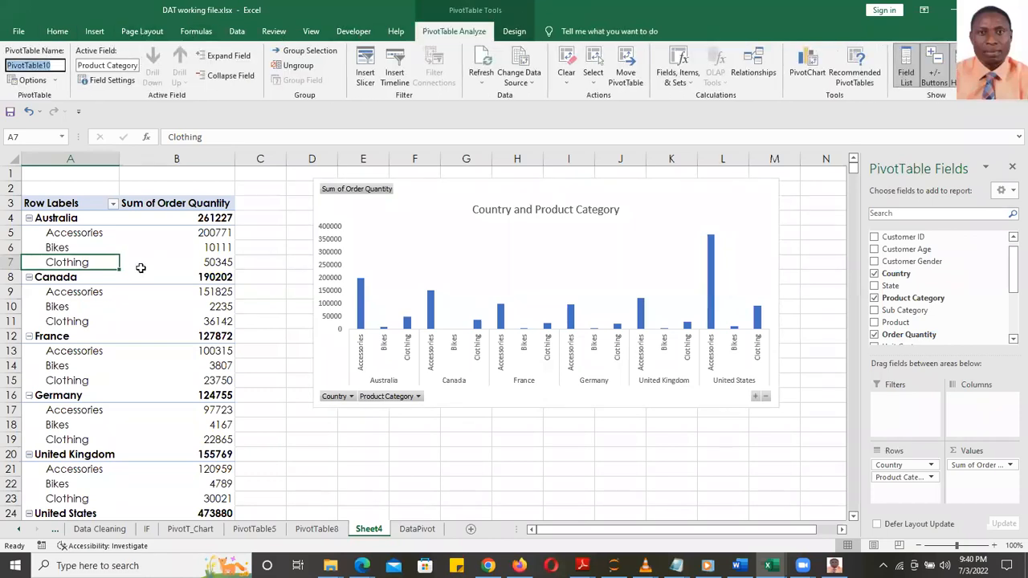
pyautogui.click(369, 528)
pyautogui.doubleClick(368, 529)
pyautogui.hotkey('ctrl', 'v')
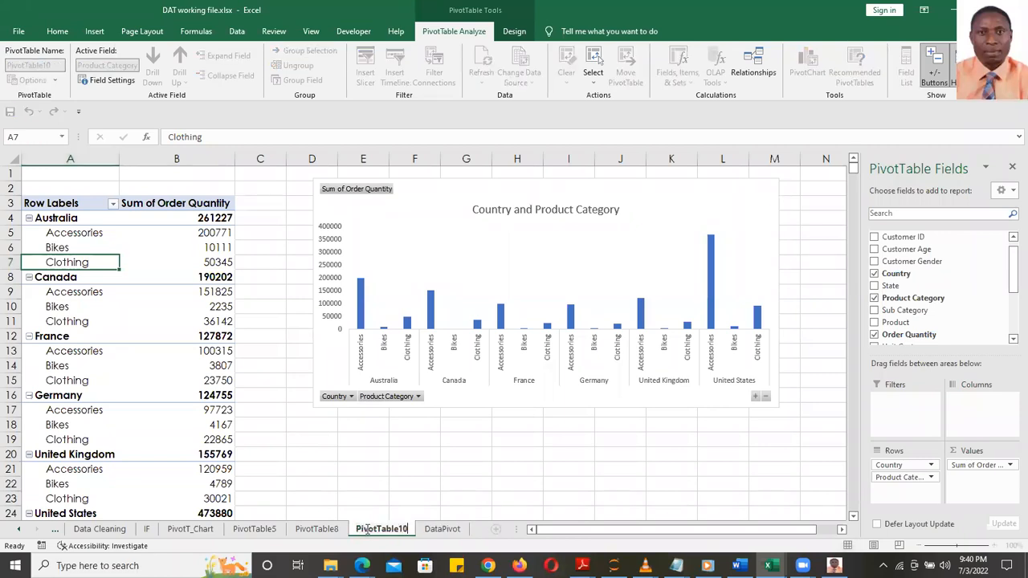
pyautogui.press('Return')
pyautogui.click(495, 482)
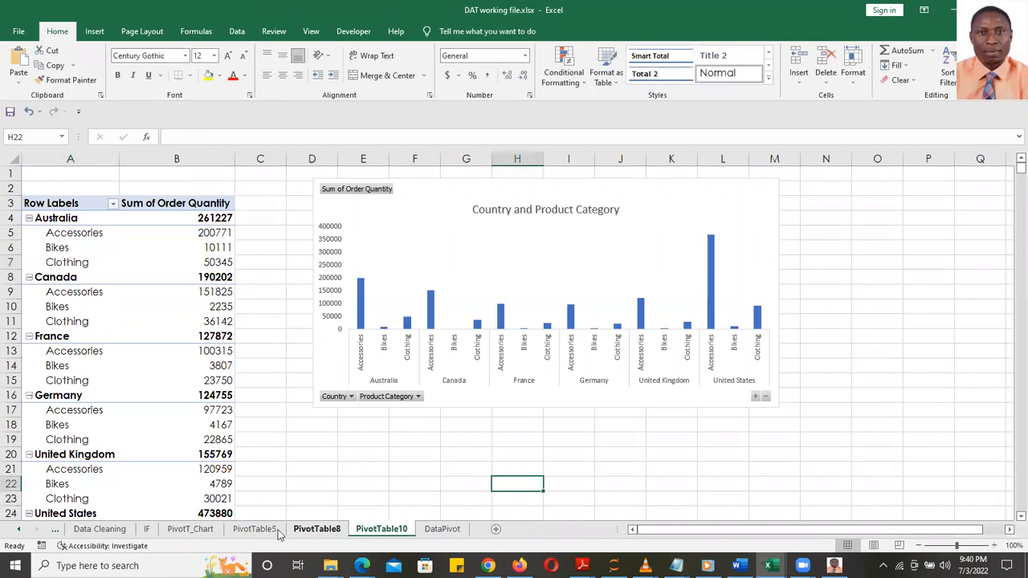
# - Add a new worksheet after DataPivot and fill all of its cells with white
pyautogui.click(191, 529)
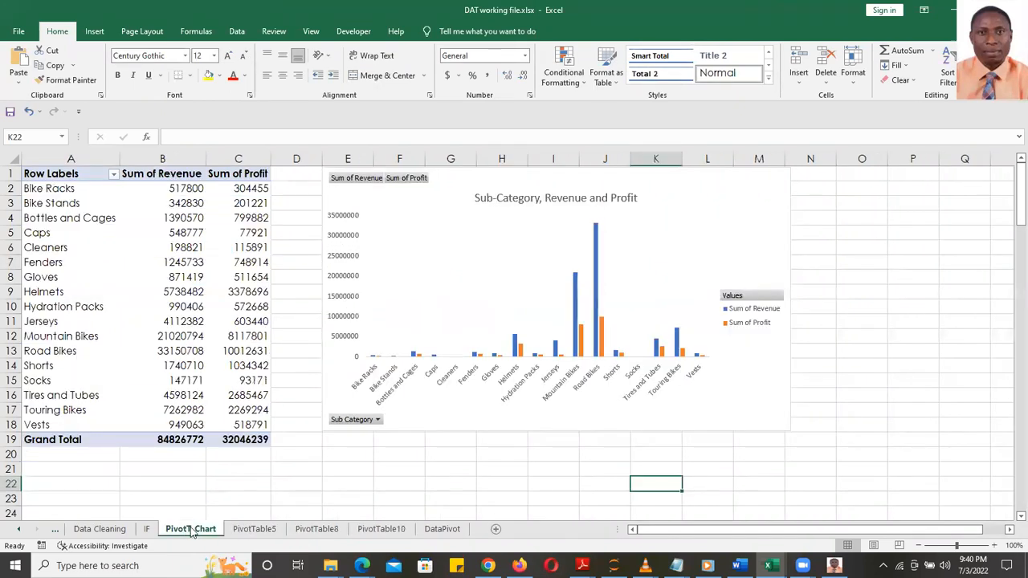
pyautogui.click(254, 529)
pyautogui.click(316, 529)
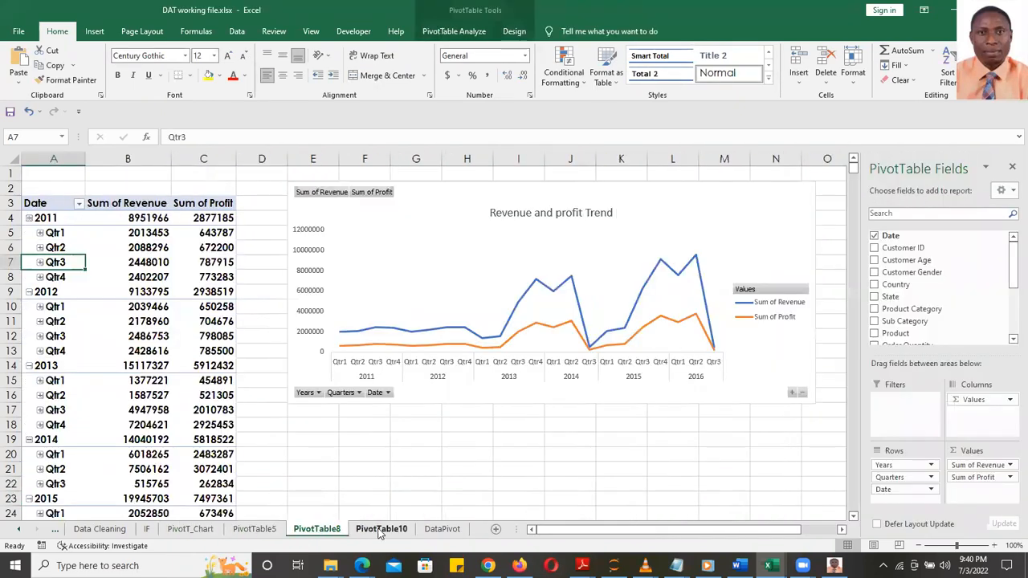
pyautogui.click(382, 529)
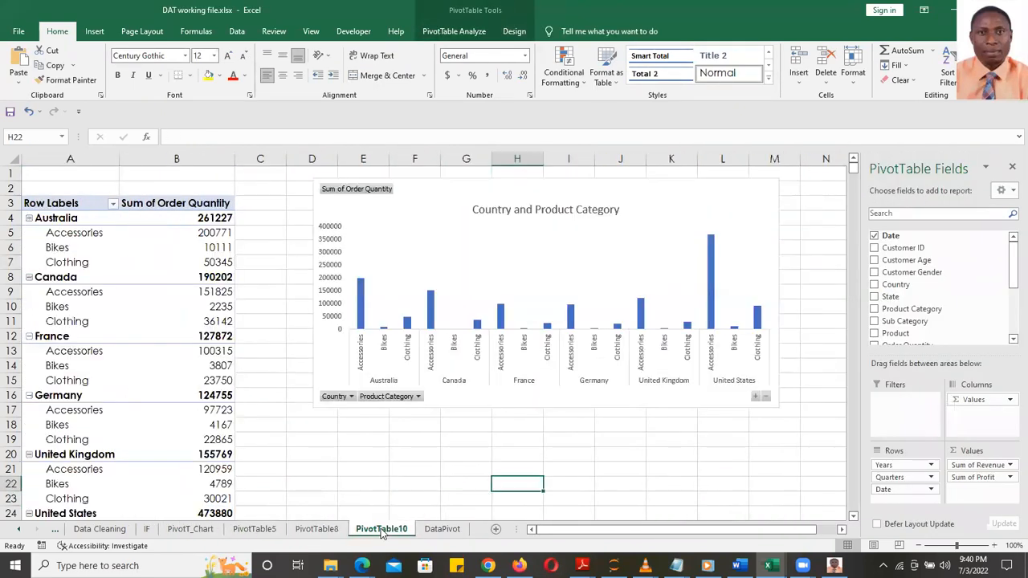
pyautogui.click(441, 528)
pyautogui.click(495, 529)
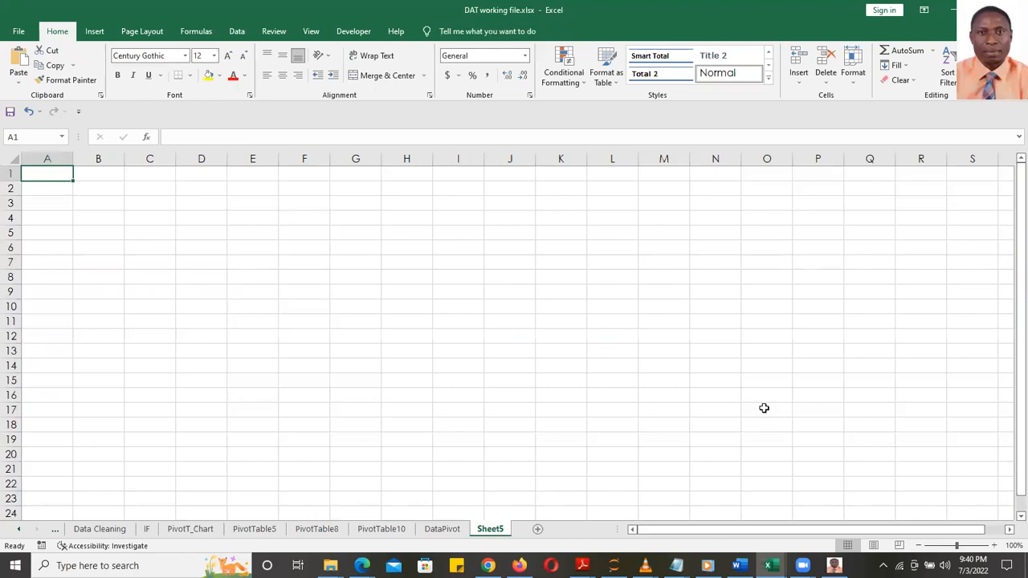
pyautogui.click(12, 159)
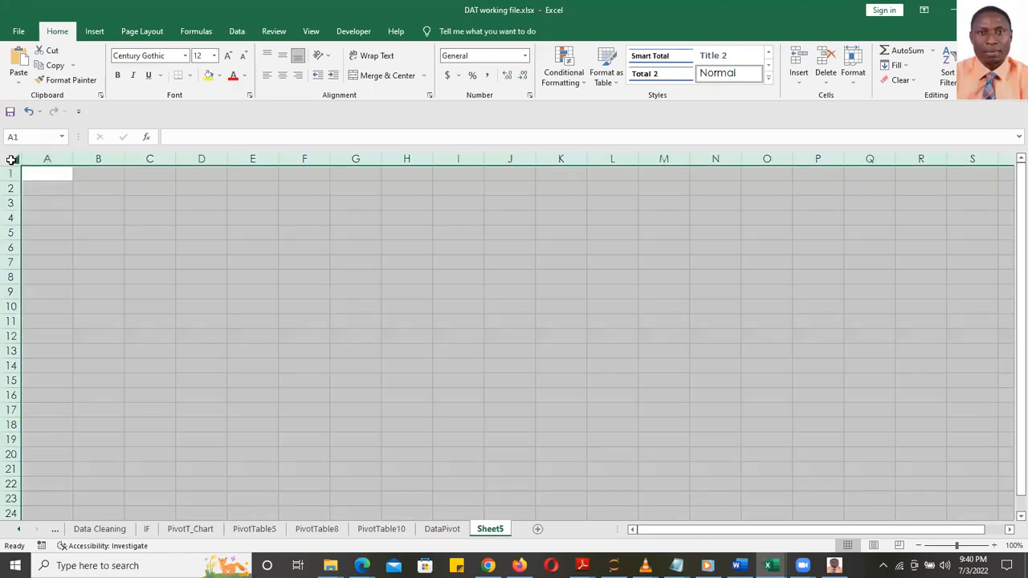
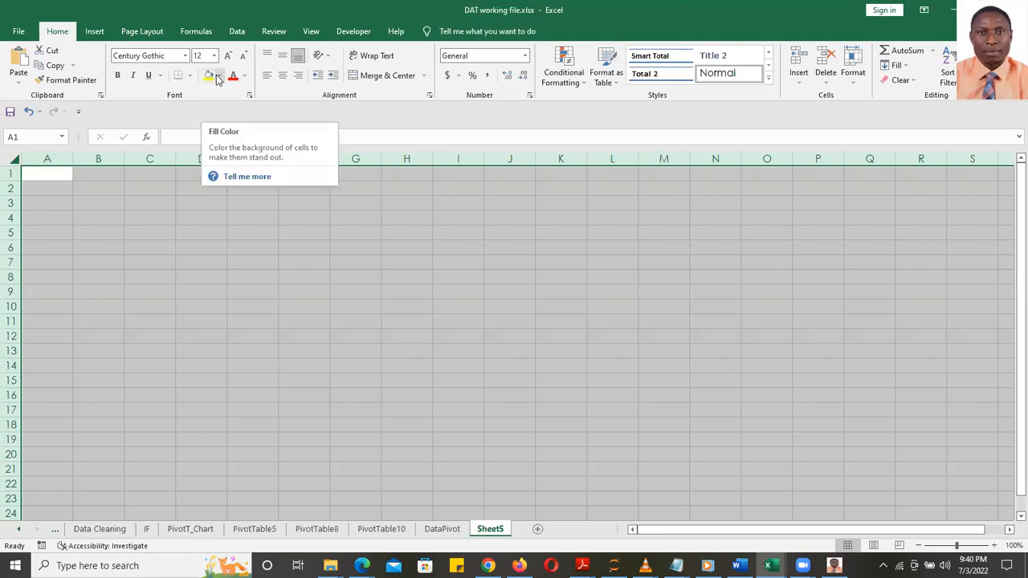
pyautogui.click(218, 76)
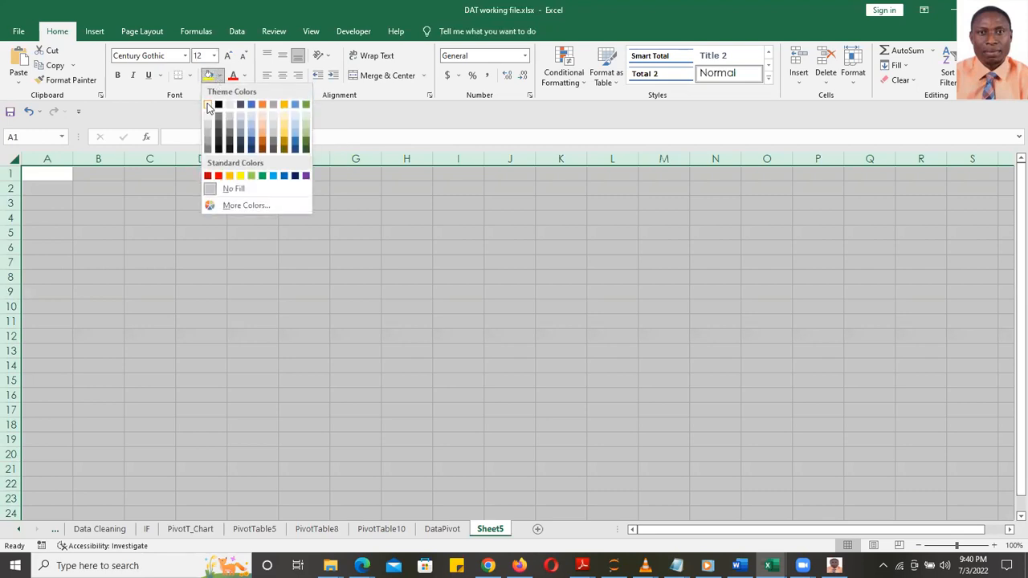
pyautogui.click(208, 105)
pyautogui.click(239, 221)
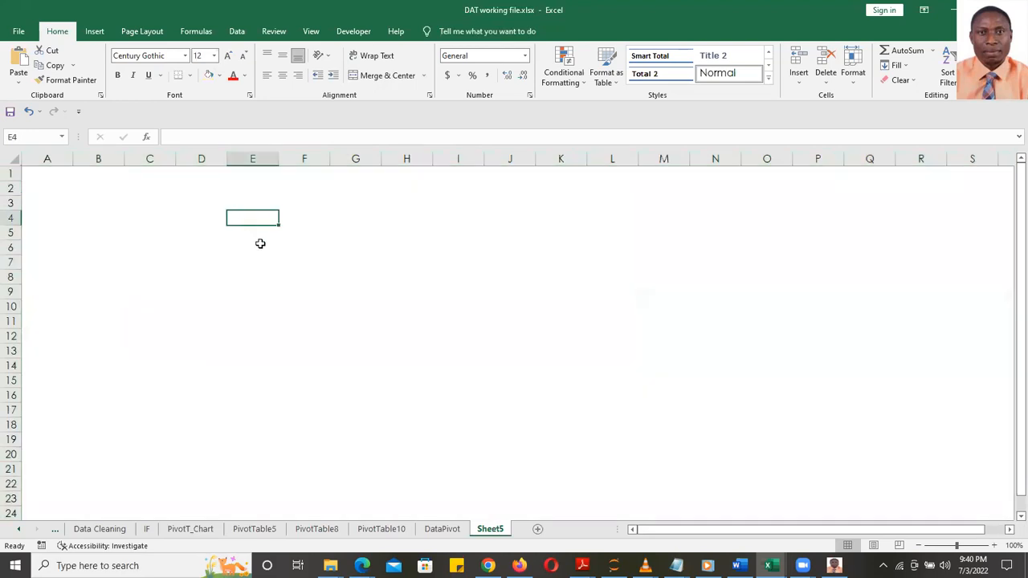
# - Enter the heading "Sales Report" in cell G1 of the new sheet and rename the sheet Dashboard
pyautogui.click(356, 177)
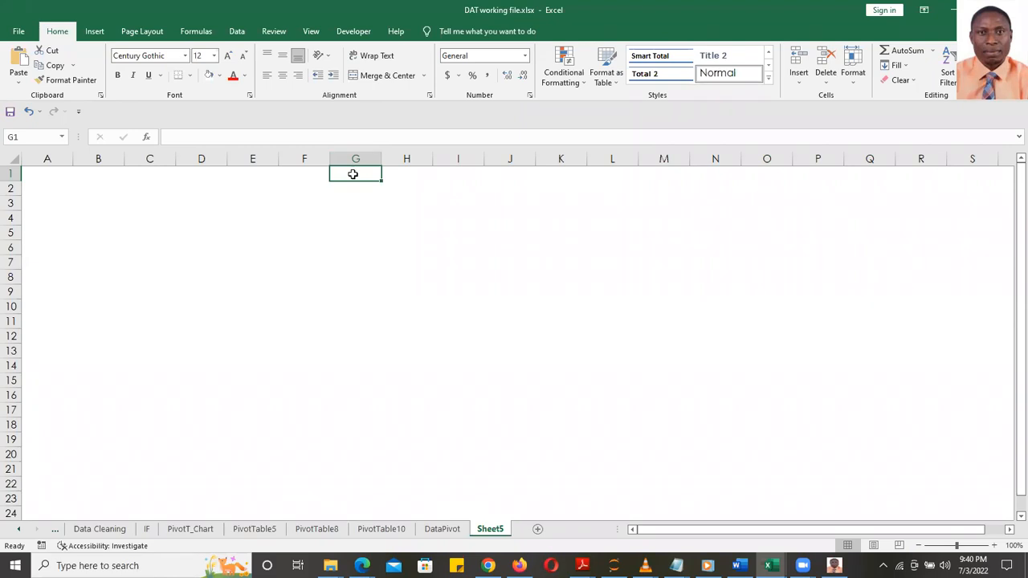
pyautogui.write('Sales')
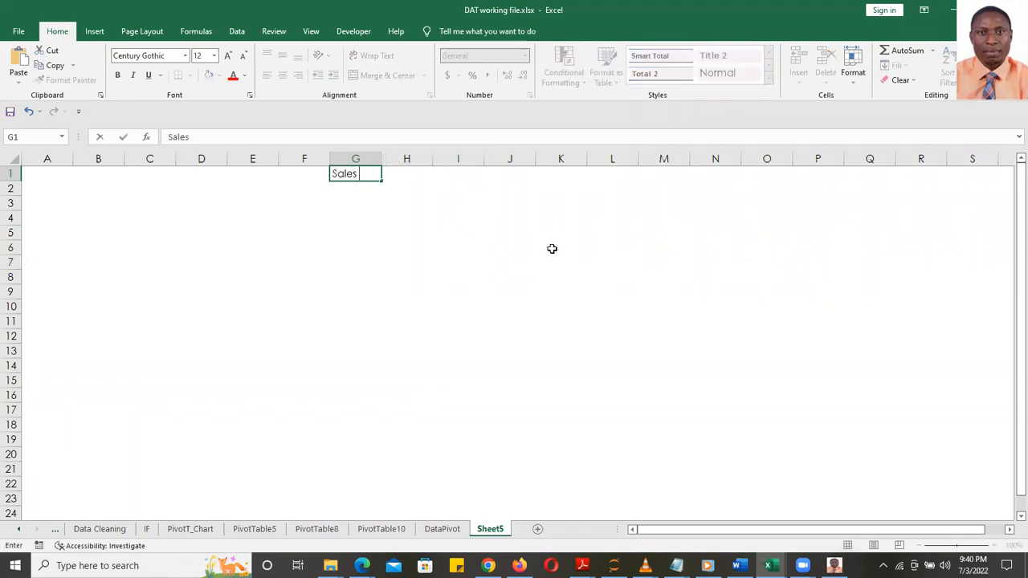
pyautogui.doubleClick(491, 530)
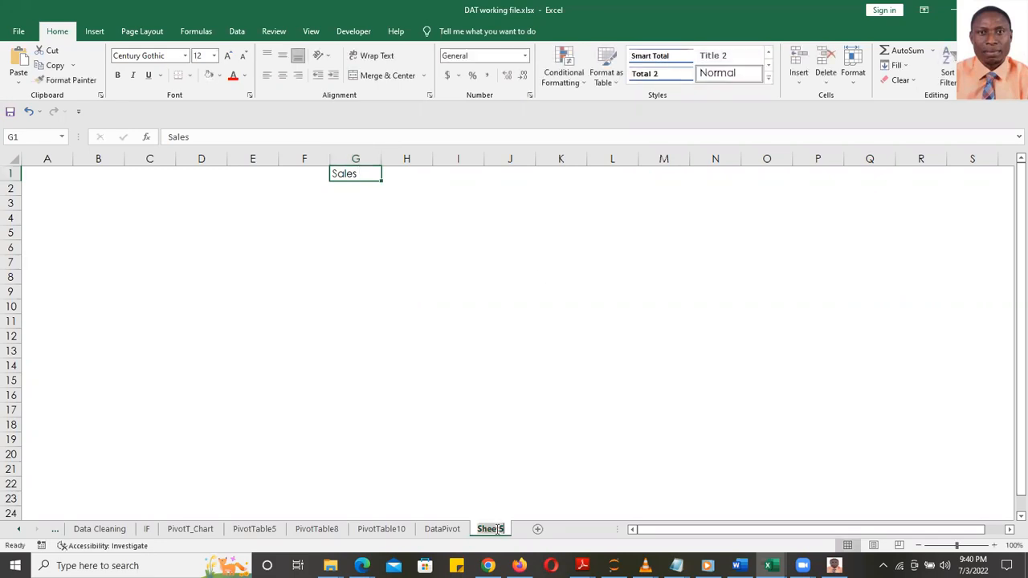
pyautogui.write('Dashboard')
pyautogui.press('Return')
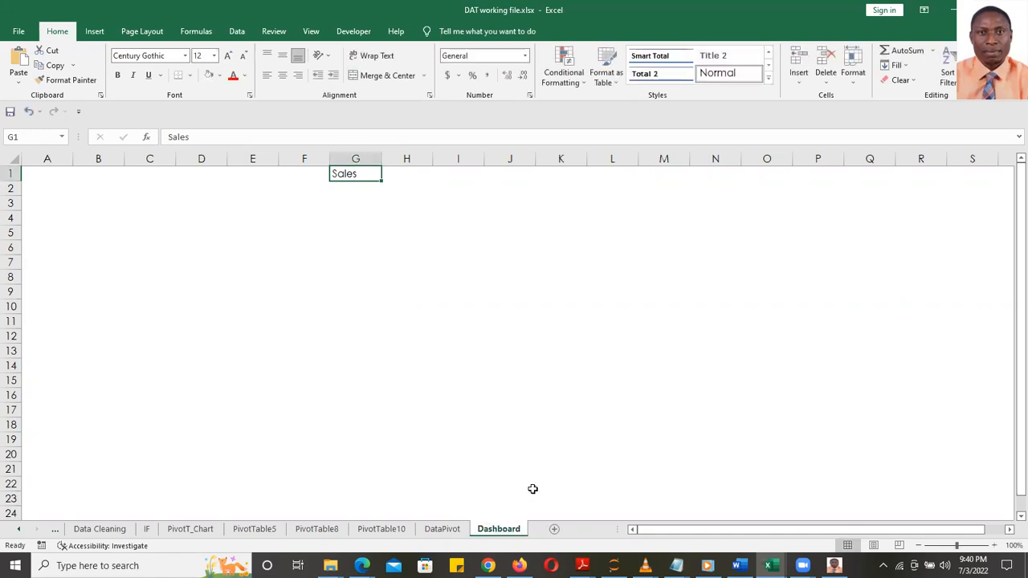
pyautogui.doubleClick(364, 173)
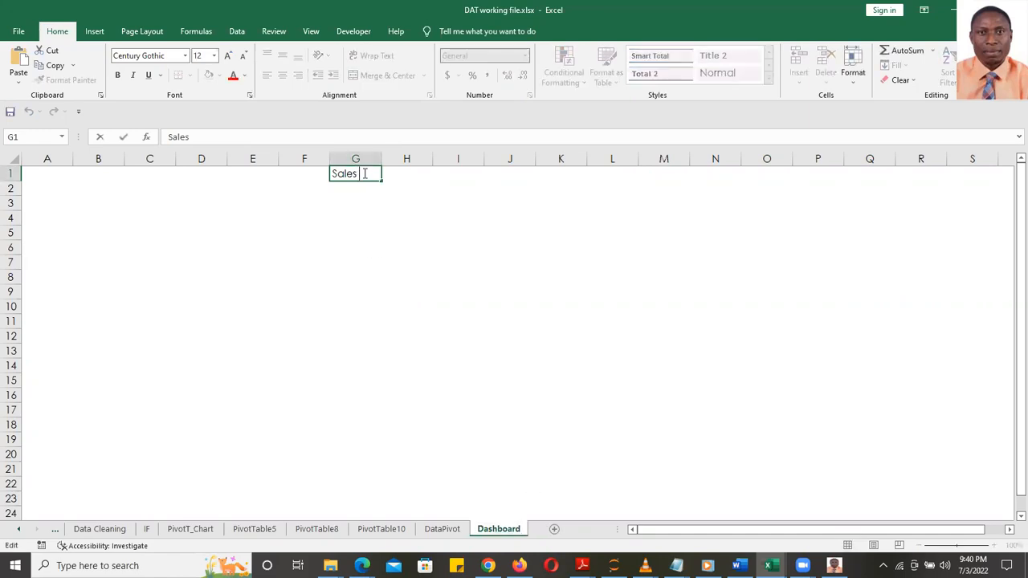
pyautogui.write('Report')
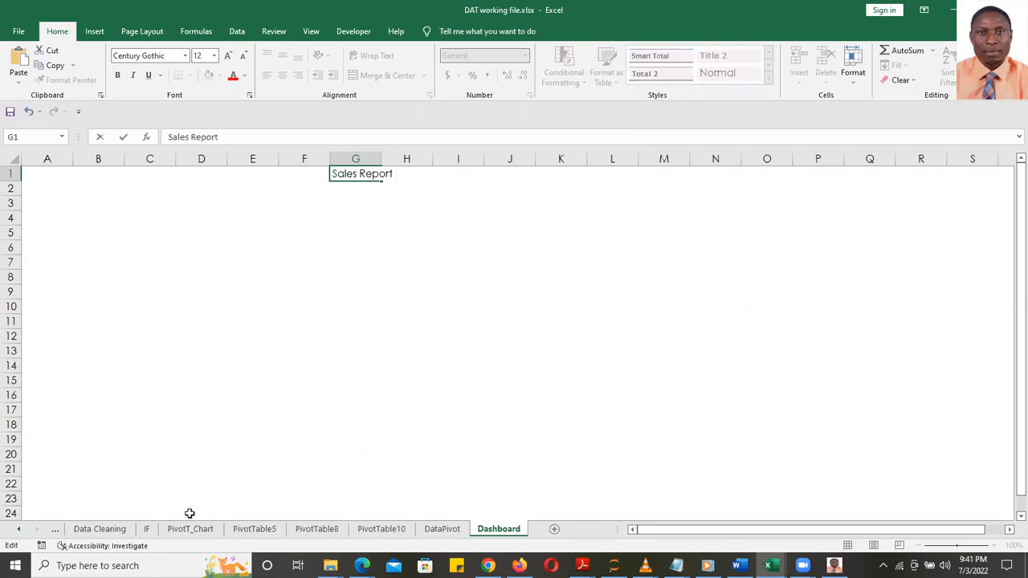
# - Check which years the Date column of the DataPivot table covers in its filter list
pyautogui.click(433, 530)
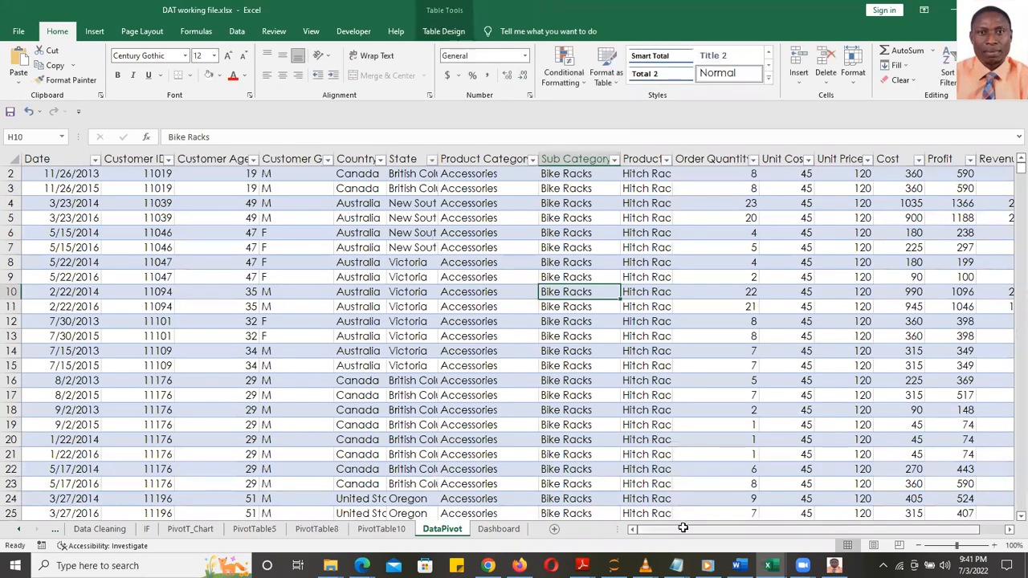
pyautogui.click(94, 160)
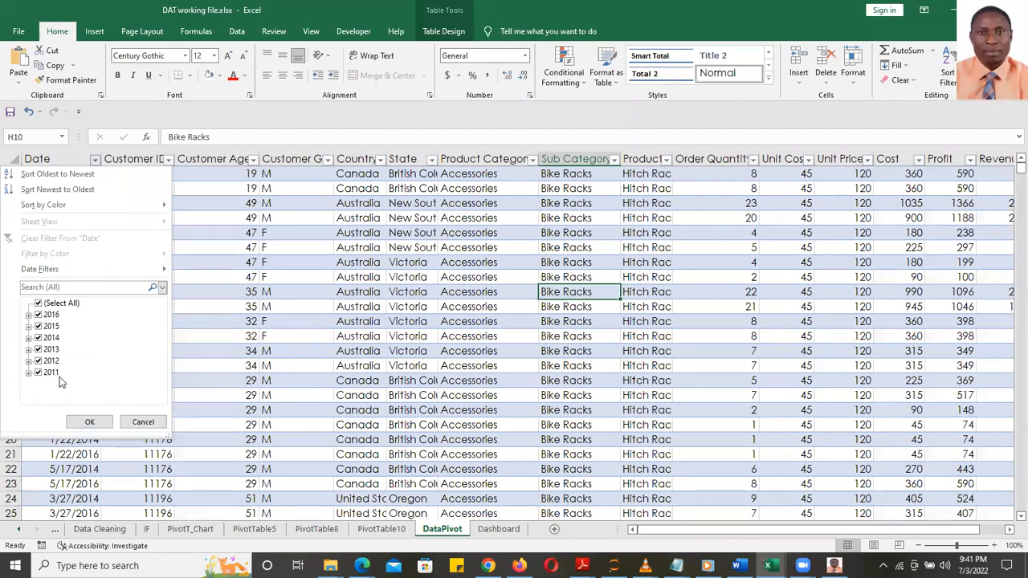
pyautogui.click(155, 424)
# - Extend the heading in cell G1 of the Dashboard sheet to "Sales Report from 2001-2019"
pyautogui.click(498, 529)
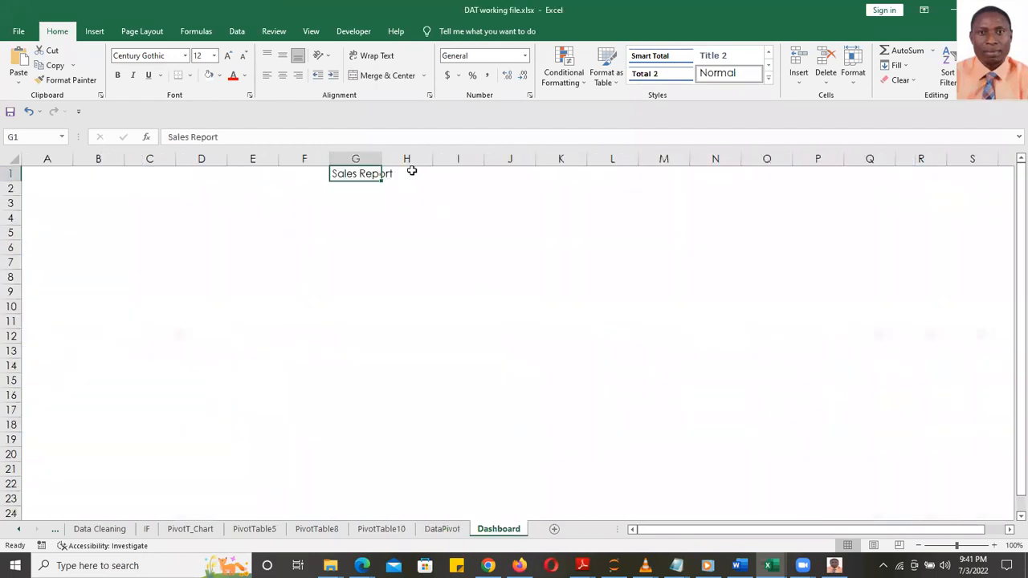
pyautogui.click(305, 136)
pyautogui.write('from 20')
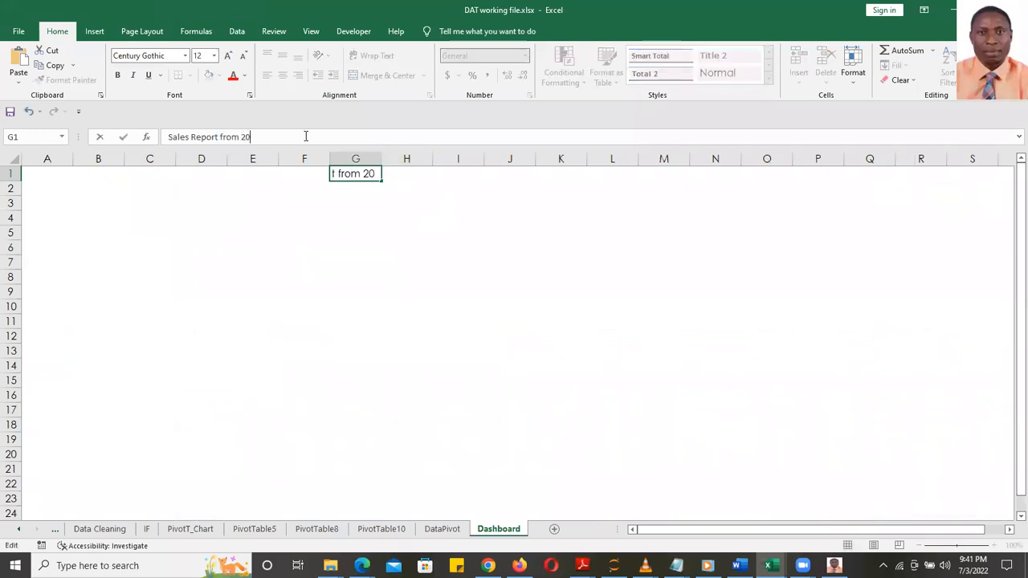
pyautogui.write('01')
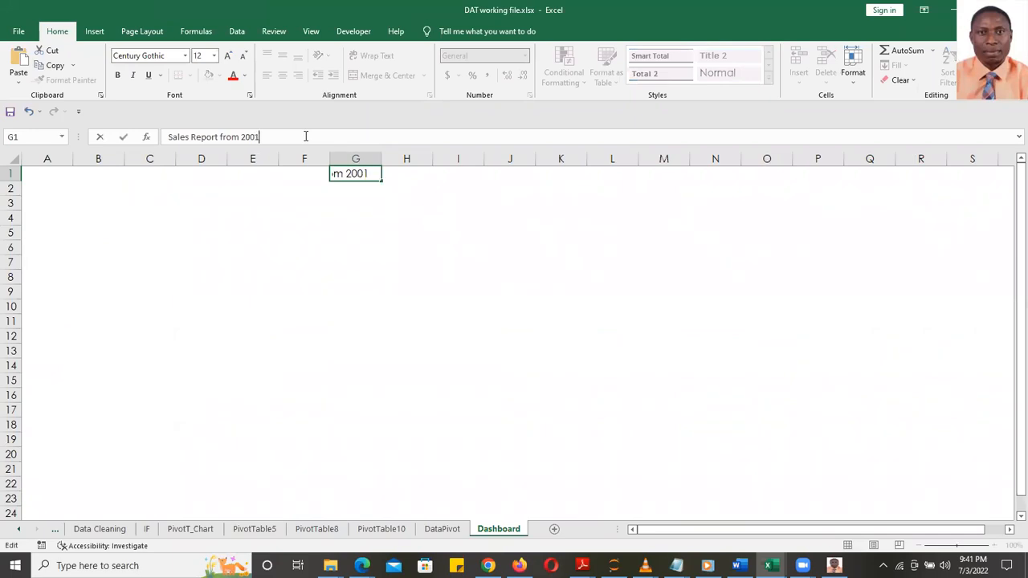
pyautogui.write('-2019')
pyautogui.click(421, 304)
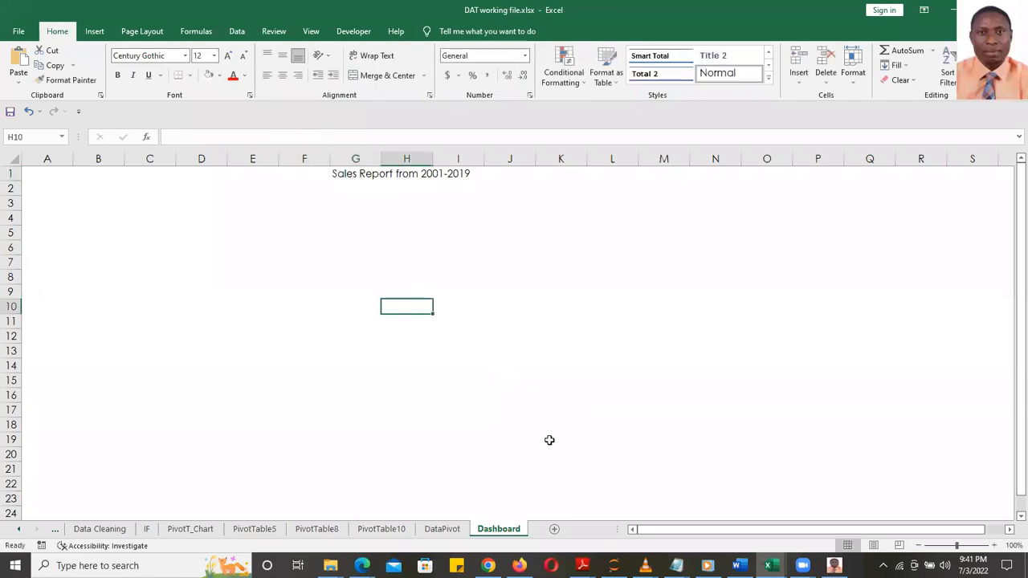
# - Change the end year in the G1 heading to 2016
pyautogui.click(448, 174)
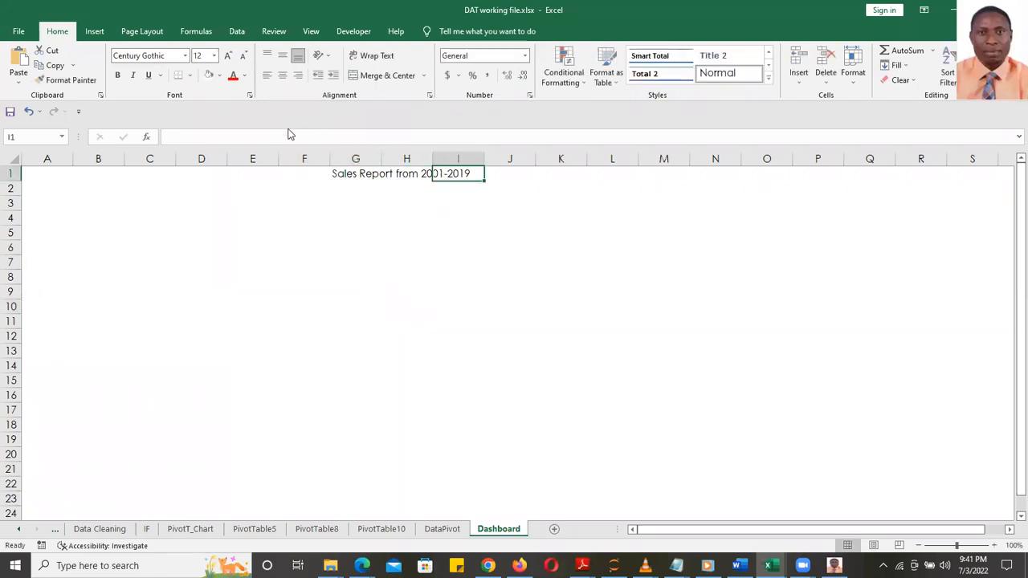
pyautogui.click(362, 174)
pyautogui.click(289, 135)
pyautogui.press('BackSpace')
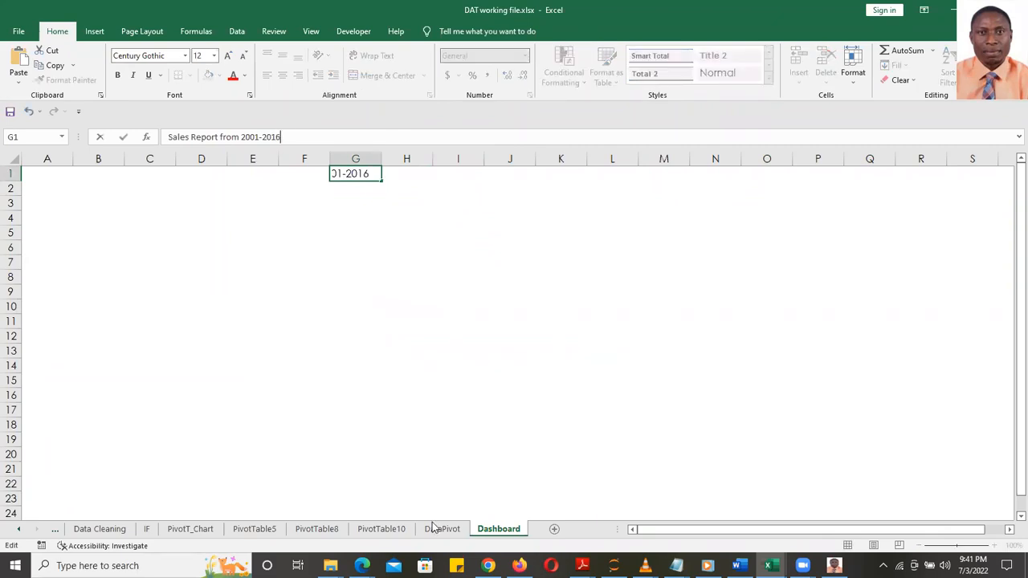
# - Recheck the earliest and latest years in the Date filter of the DataPivot sheet
pyautogui.click(434, 529)
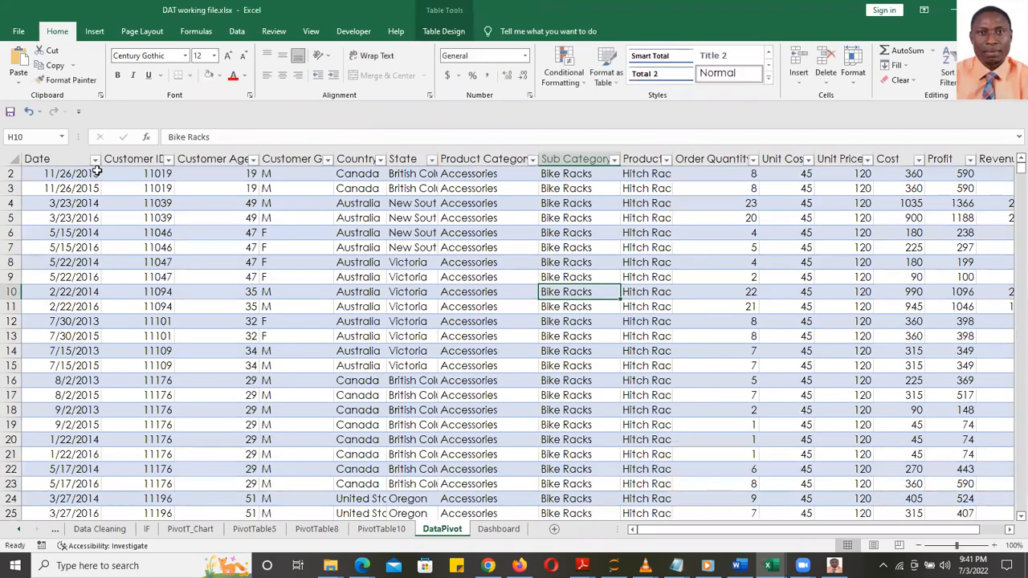
pyautogui.click(94, 159)
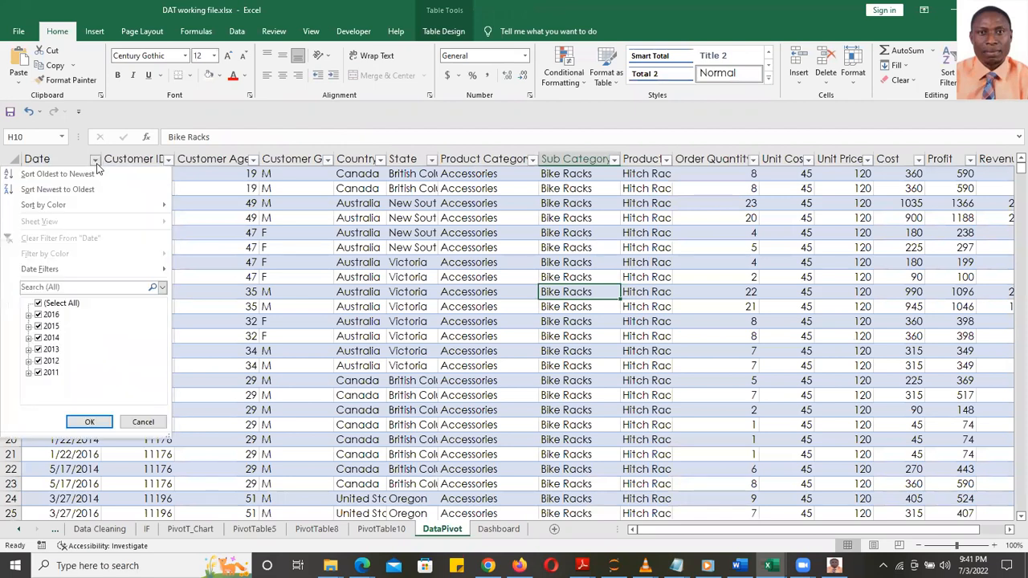
pyautogui.click(143, 423)
# - Correct the start year in the Dashboard heading so it reads "Sales Report from 2011-2016"
pyautogui.click(498, 529)
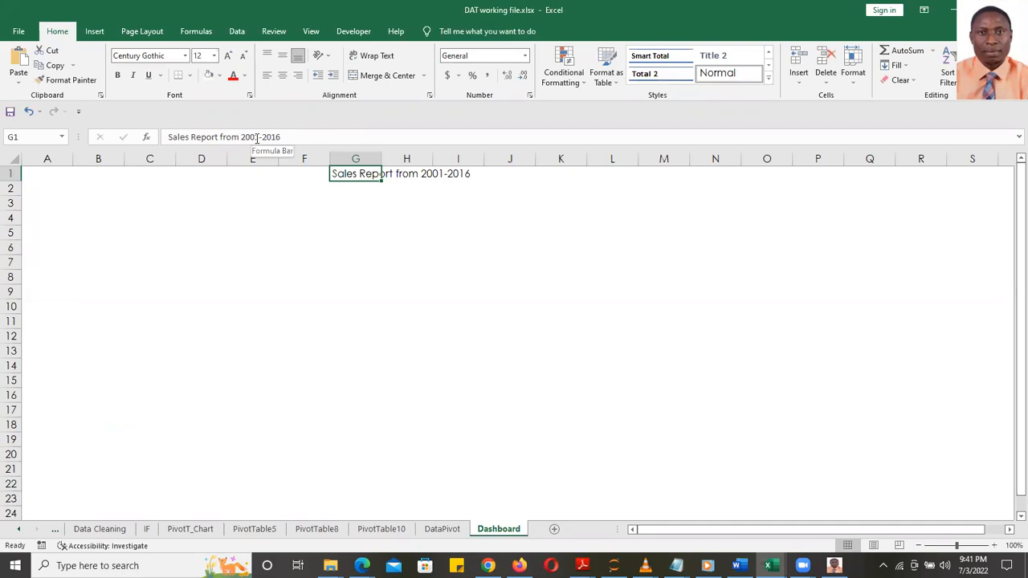
pyautogui.click(258, 137)
pyautogui.press('BackSpace')
pyautogui.write('1')
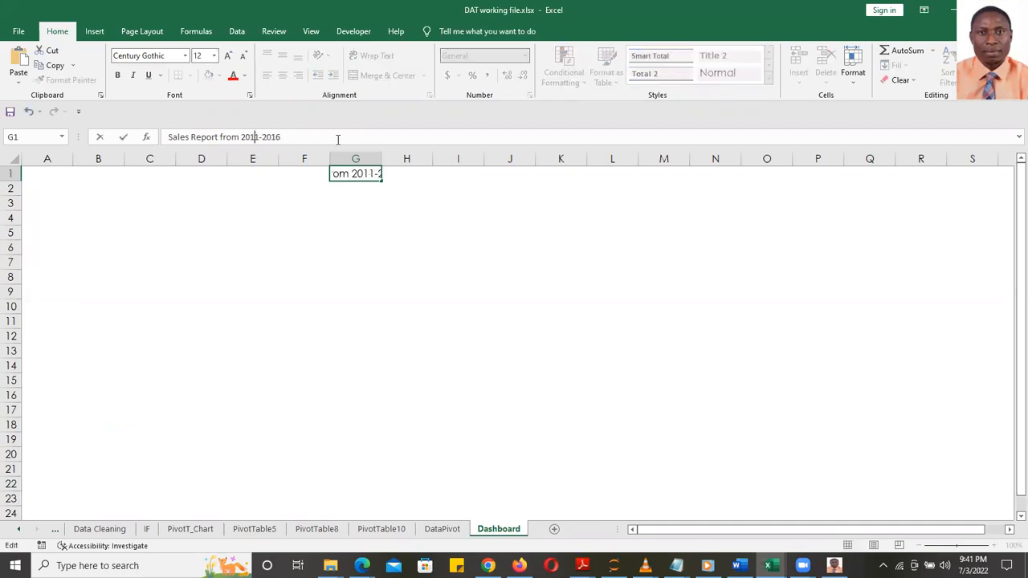
pyautogui.click(527, 241)
# - Format the G1 heading as bold, 18-point text in the green theme color
pyautogui.click(366, 174)
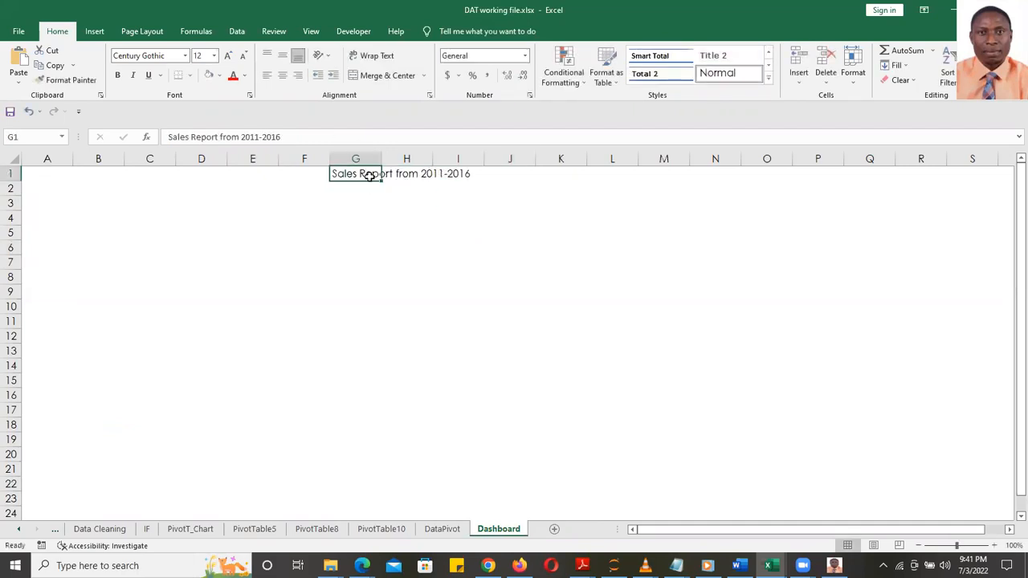
pyautogui.click(214, 55)
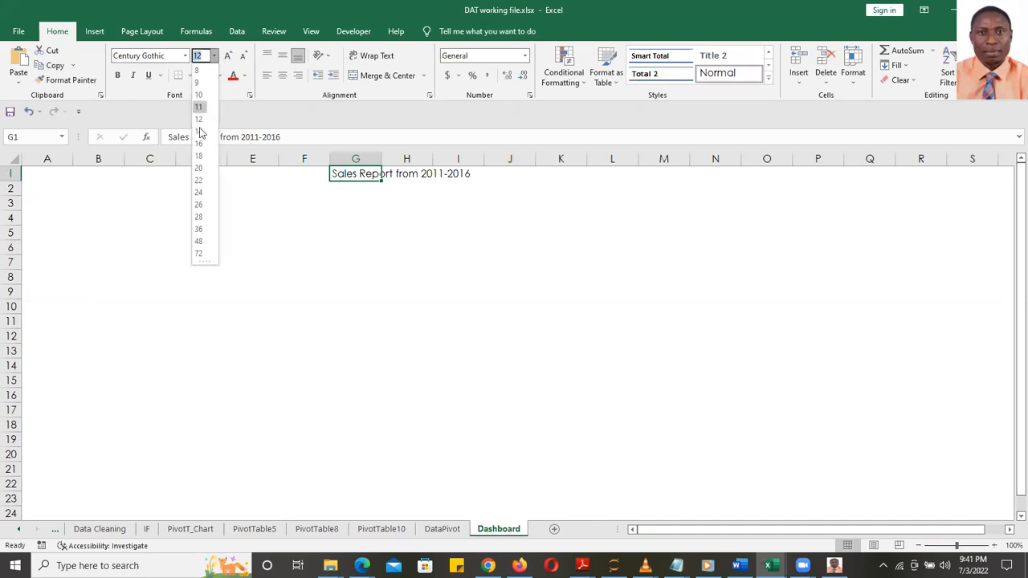
pyautogui.click(199, 155)
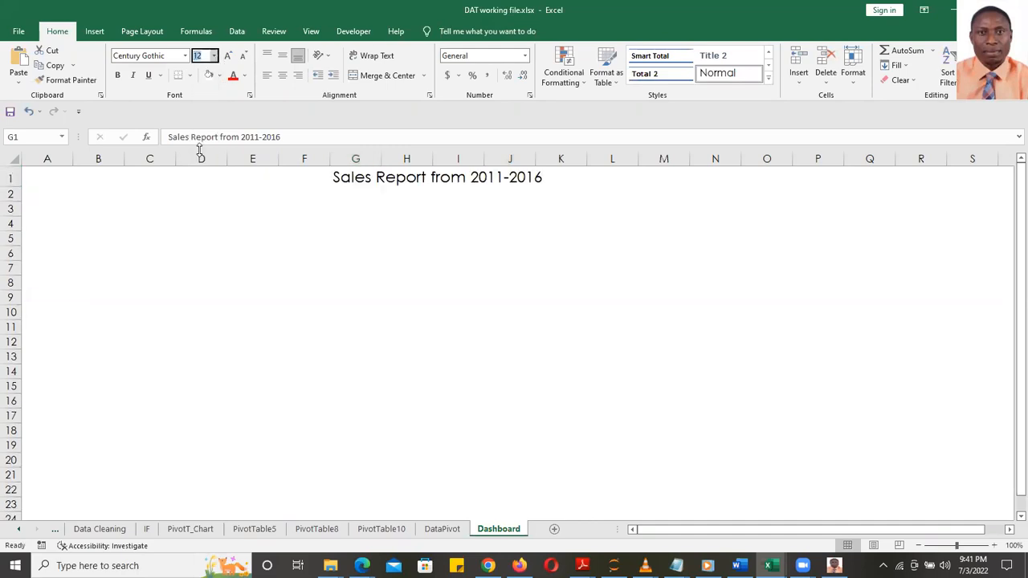
pyautogui.click(117, 75)
pyautogui.click(244, 76)
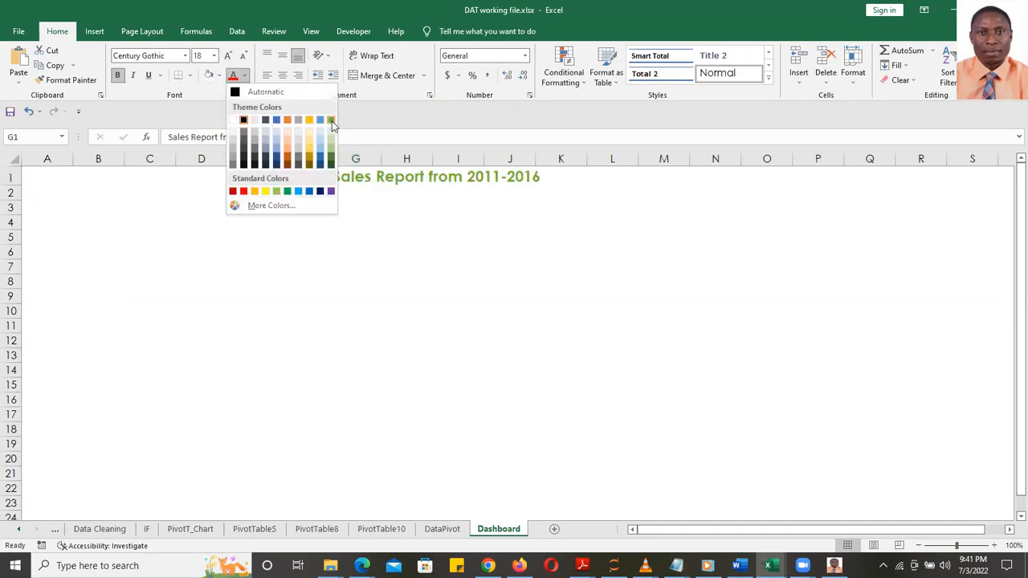
pyautogui.click(330, 121)
pyautogui.click(415, 248)
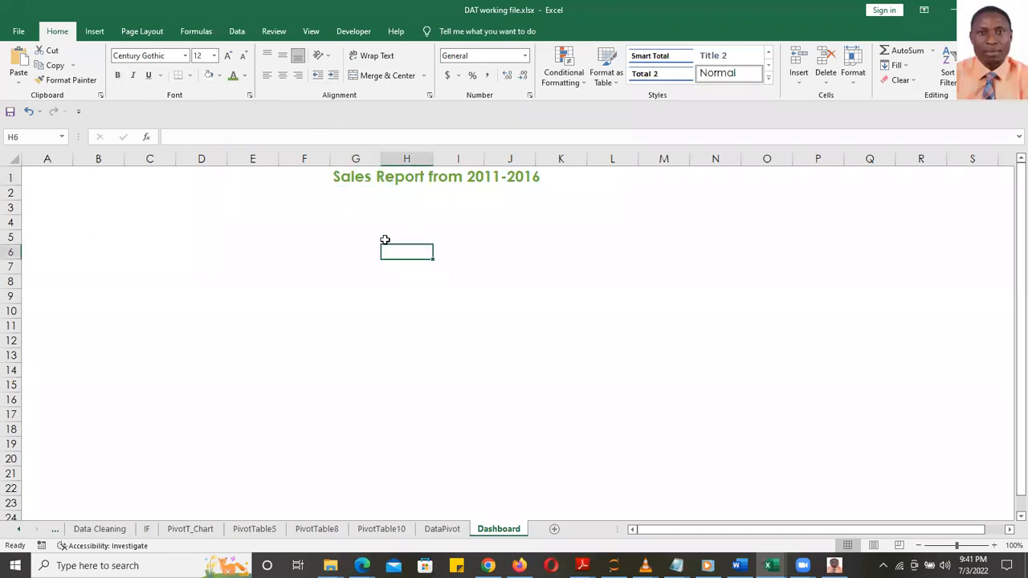
# - Copy the "Revenue and profit Trend" PivotChart from the PivotTable8 sheet and paste it at cell B3 of the Dashboard
pyautogui.click(536, 211)
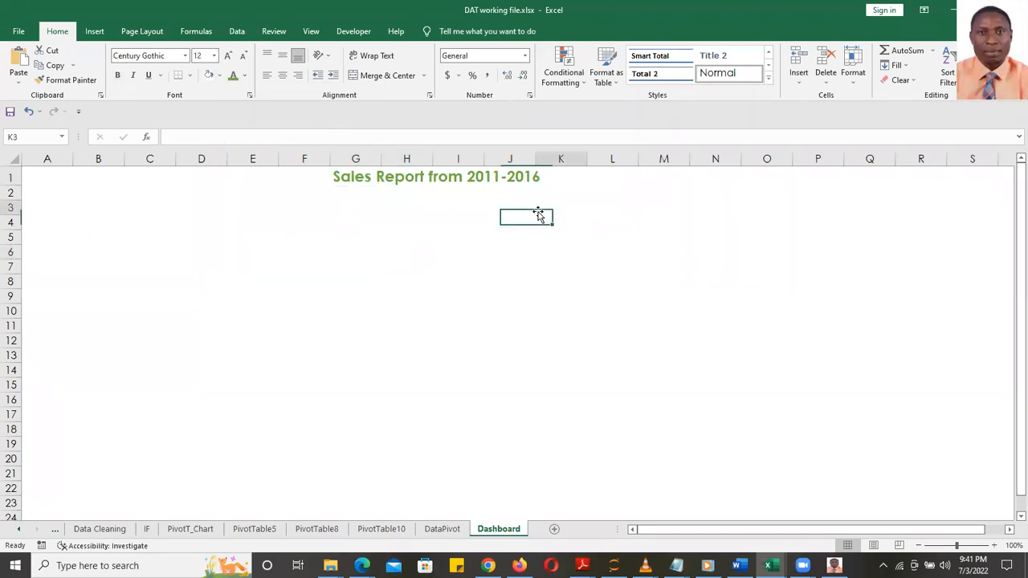
pyautogui.click(70, 210)
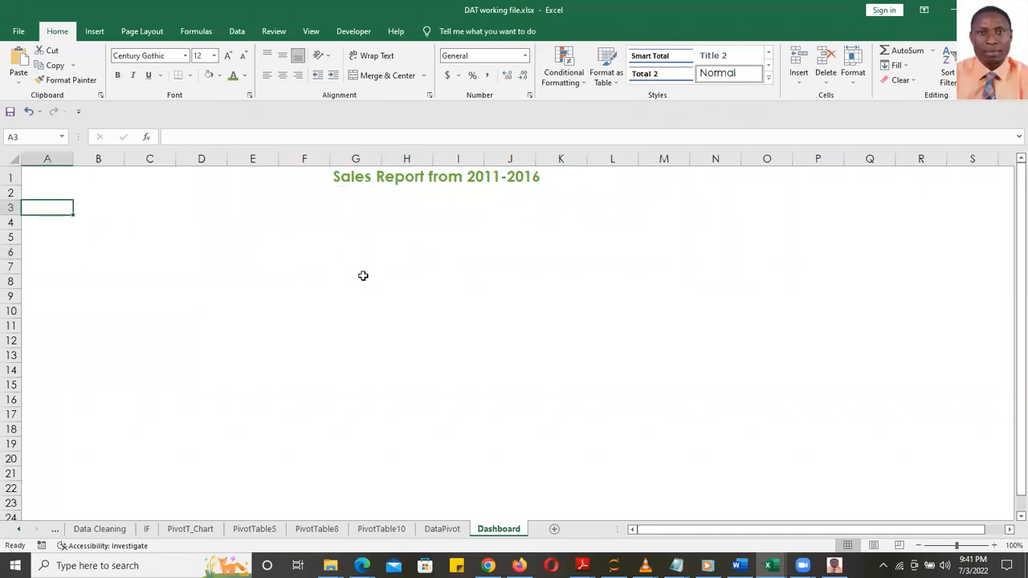
pyautogui.click(114, 213)
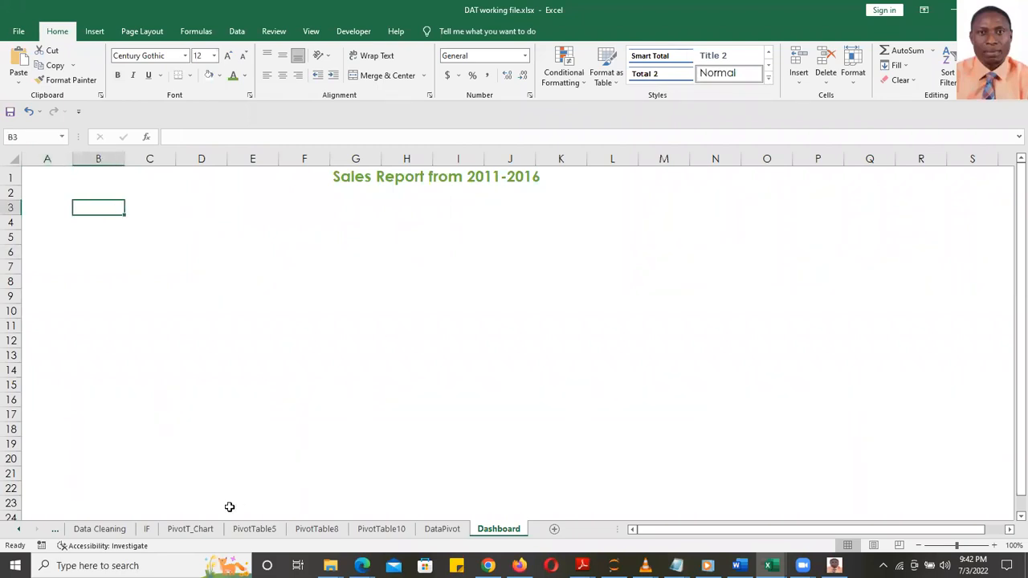
pyautogui.click(373, 530)
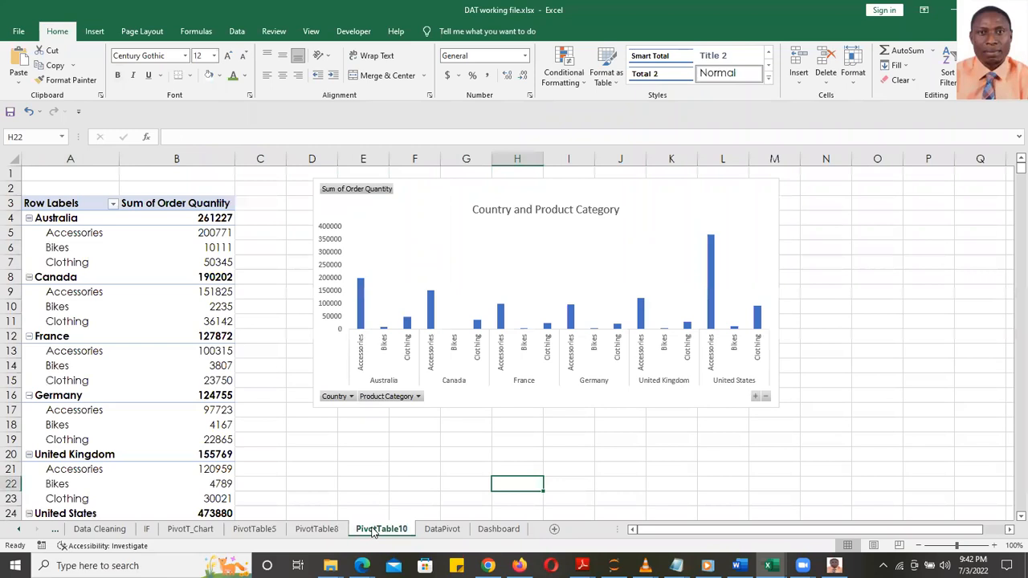
pyautogui.click(316, 530)
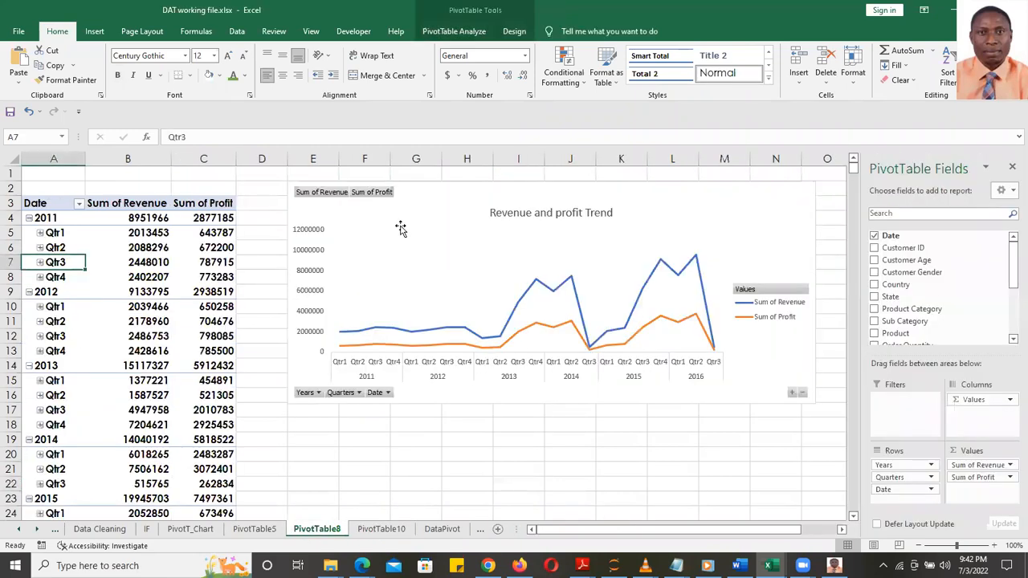
pyautogui.click(401, 229)
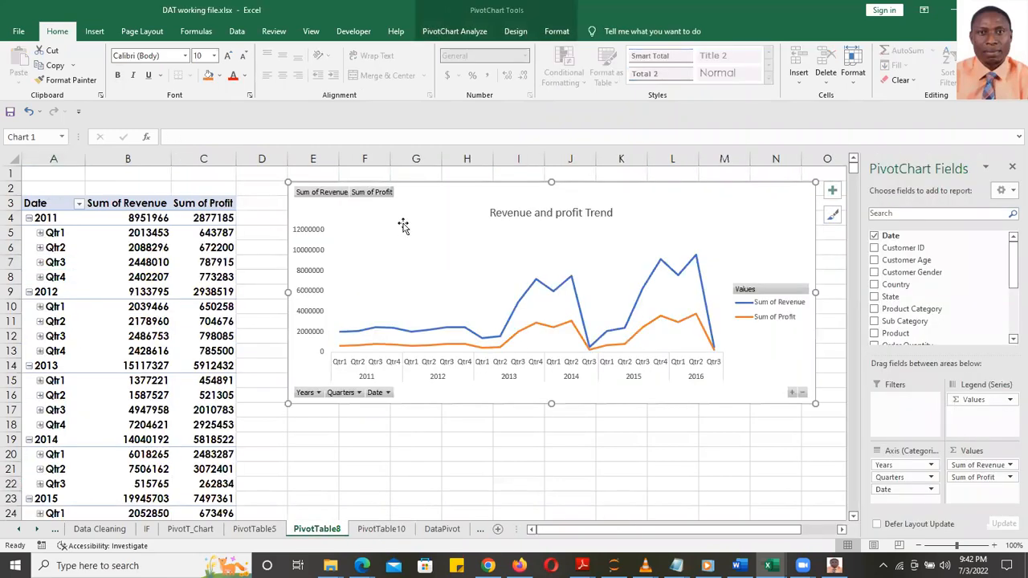
pyautogui.hotkey('ctrl', 'c')
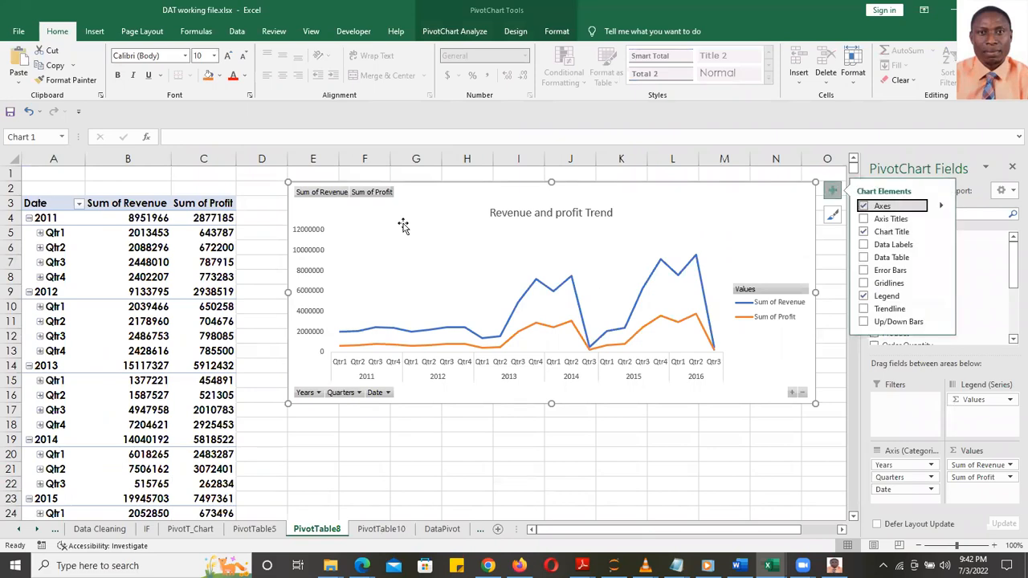
pyautogui.click(474, 529)
pyautogui.hotkey('ctrl', 'v')
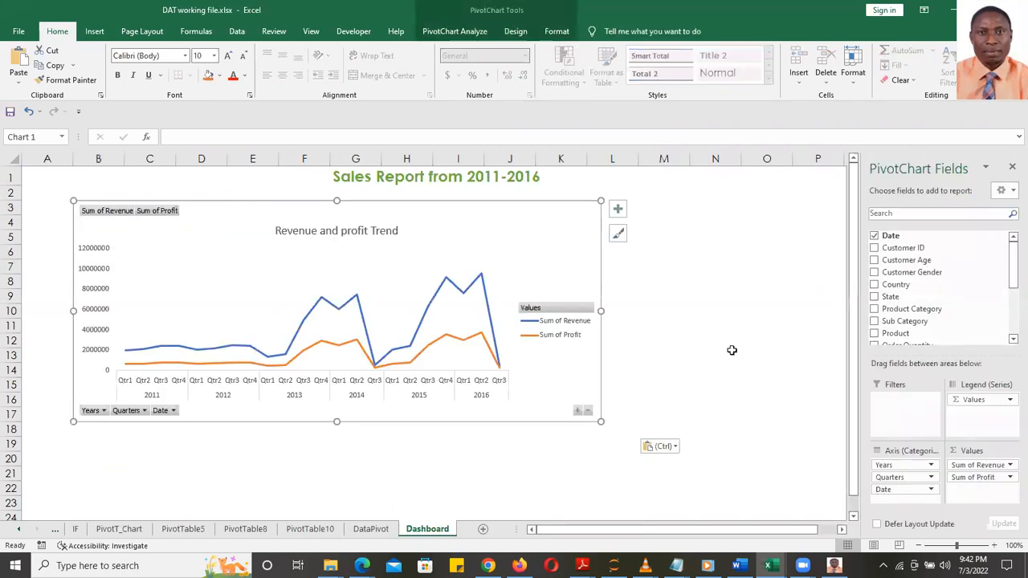
# - Widen the "Revenue and Profit by Country" PivotChart on the PivotTable5 sheet on both sides
pyautogui.click(197, 529)
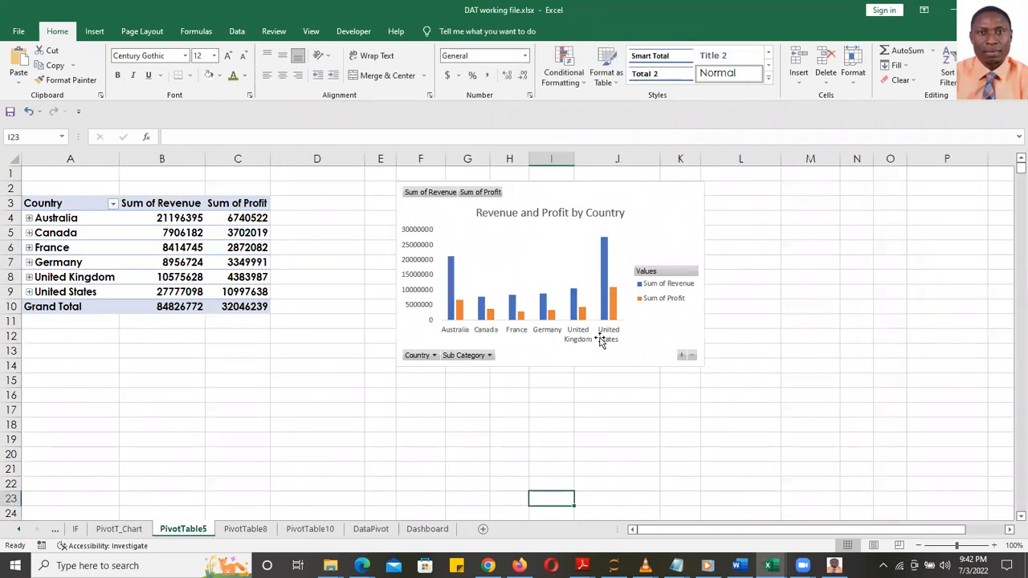
pyautogui.click(701, 264)
pyautogui.moveTo(710, 274); pyautogui.dragTo(764, 274)
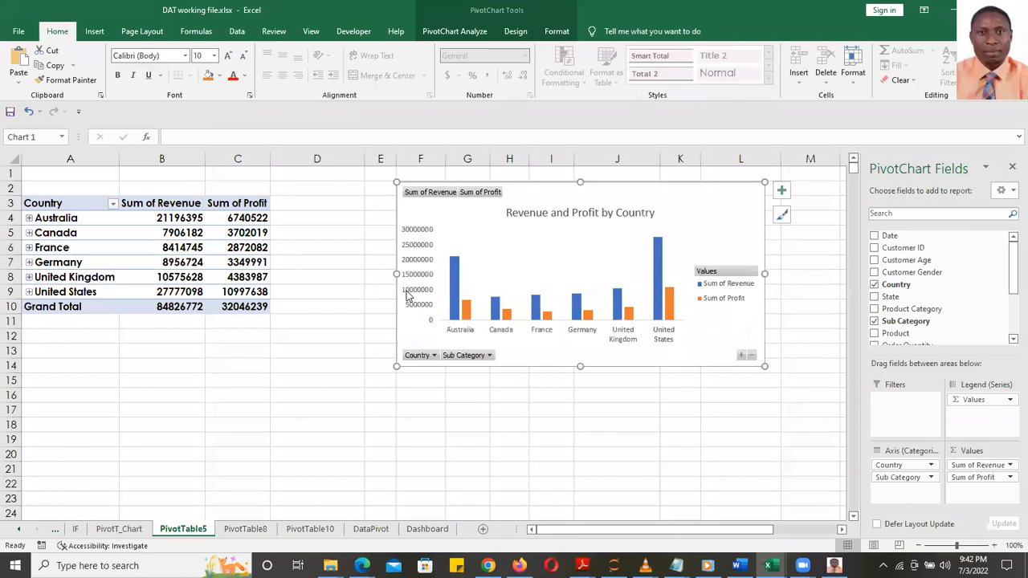
pyautogui.moveTo(396, 274); pyautogui.dragTo(369, 273)
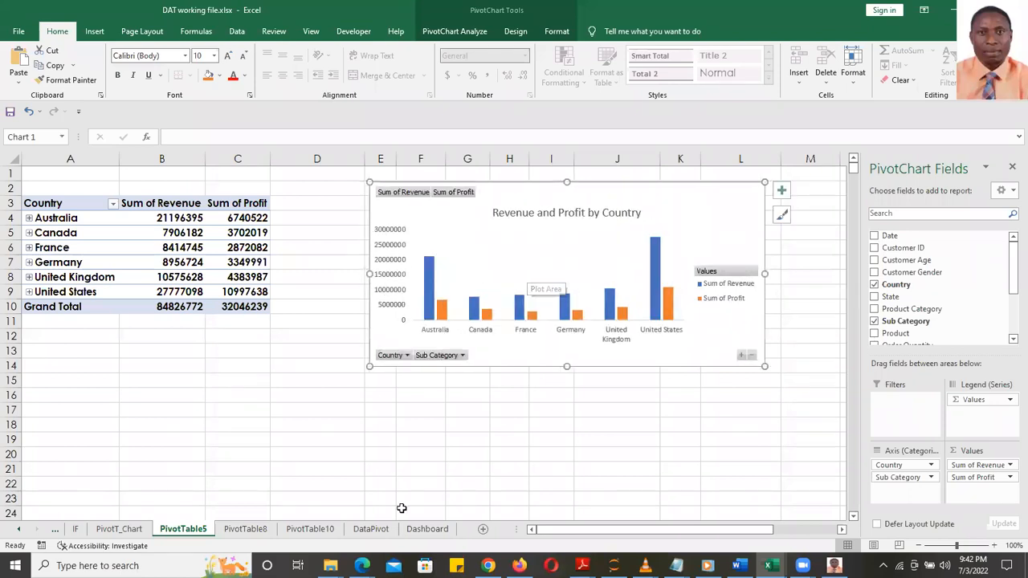
# - Cut the "Revenue and Profit by Country" PivotChart and paste it at cell D20 of the Dashboard
pyautogui.hotkey('ctrl', 'x')
pyautogui.click(416, 530)
pyautogui.click(201, 464)
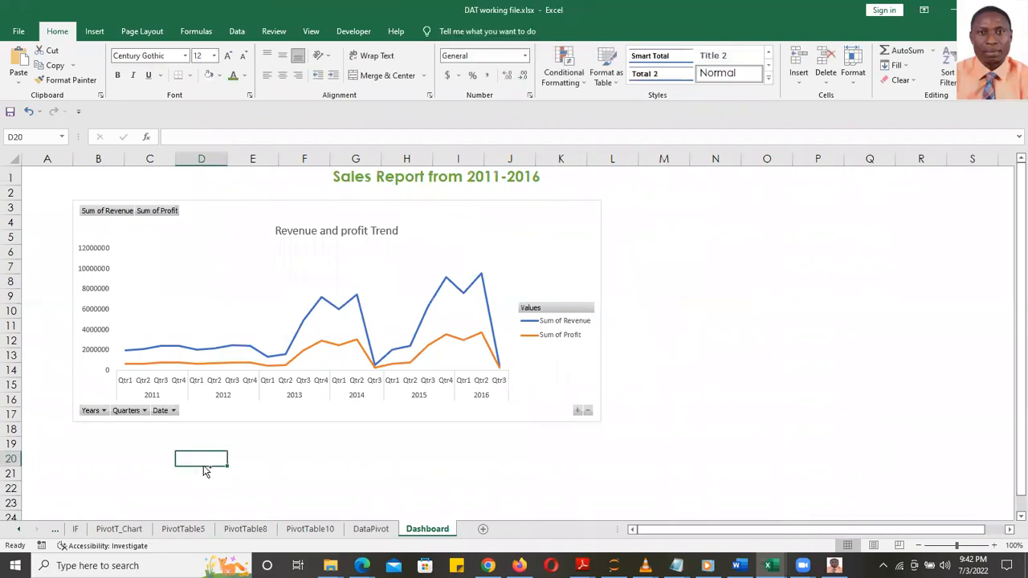
pyautogui.hotkey('ctrl', 'v')
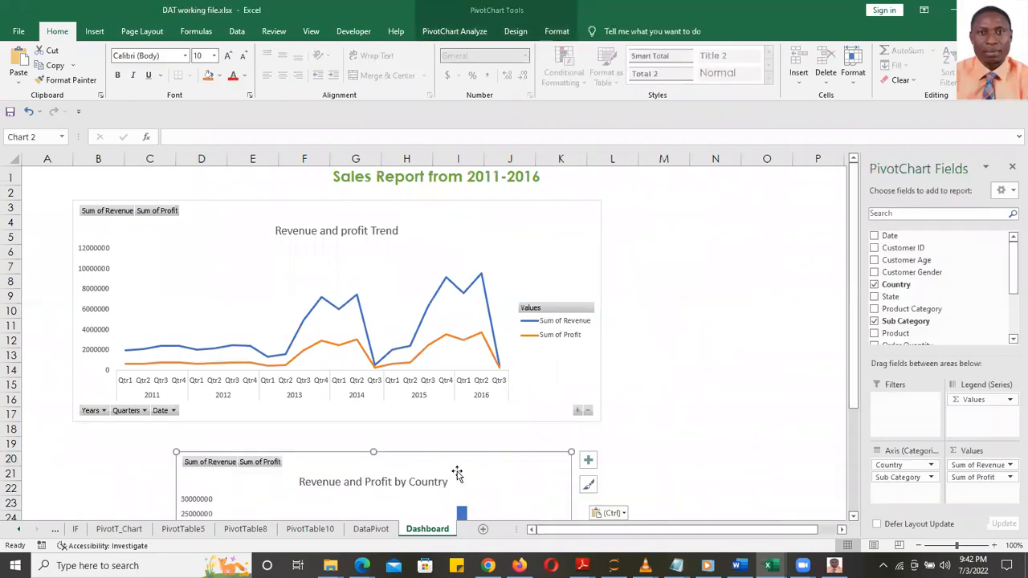
# - Nudge the "Revenue and Profit by Country" chart to sit just below the trend chart, aligned with its left edge
pyautogui.press('Left')
pyautogui.press('Left')
pyautogui.press('Left')
pyautogui.press('Left')
pyautogui.press('Left')
pyautogui.press('Left')
pyautogui.press('Left')
pyautogui.press('Left')
pyautogui.press('Left')
pyautogui.press('Left')
pyautogui.press('Left')
pyautogui.press('Left')
pyautogui.press('Left')
pyautogui.press('Left')
pyautogui.press('Left')
pyautogui.press('Left')
pyautogui.press('Left')
pyautogui.press('Left')
pyautogui.press('Left')
pyautogui.press('Left')
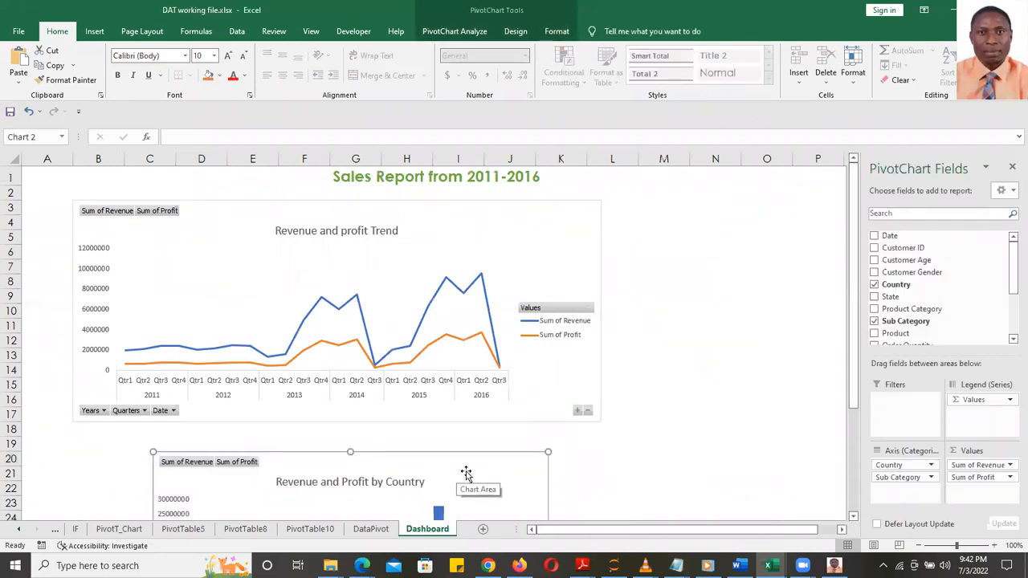
pyautogui.press('Left')
pyautogui.press('Left')
pyautogui.press('Left')
pyautogui.press('Left')
pyautogui.press('Left')
pyautogui.press('Left')
pyautogui.press('Left')
pyautogui.press('Left')
pyautogui.press('Left')
pyautogui.press('Left')
pyautogui.press('Left')
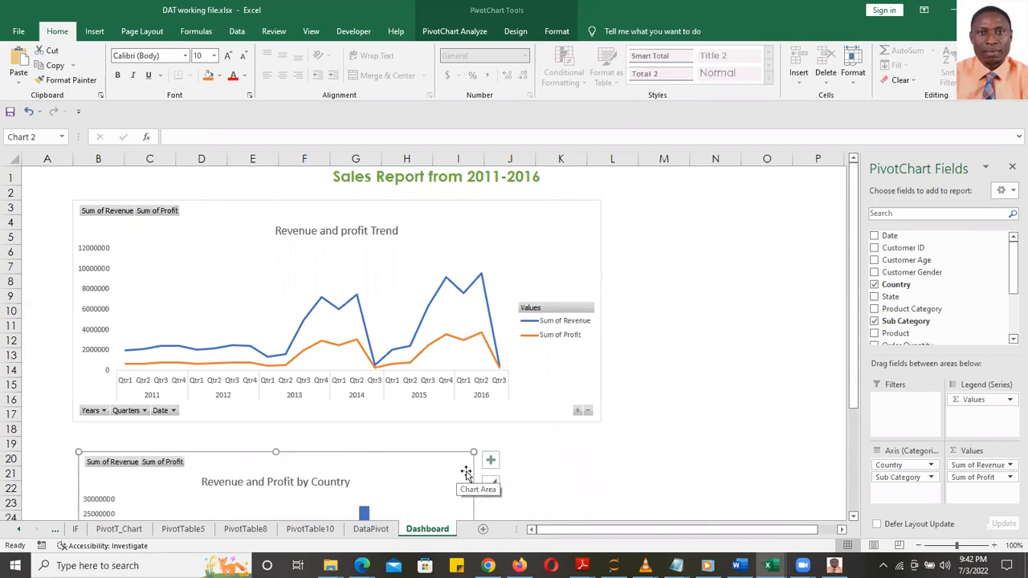
pyautogui.press('Left')
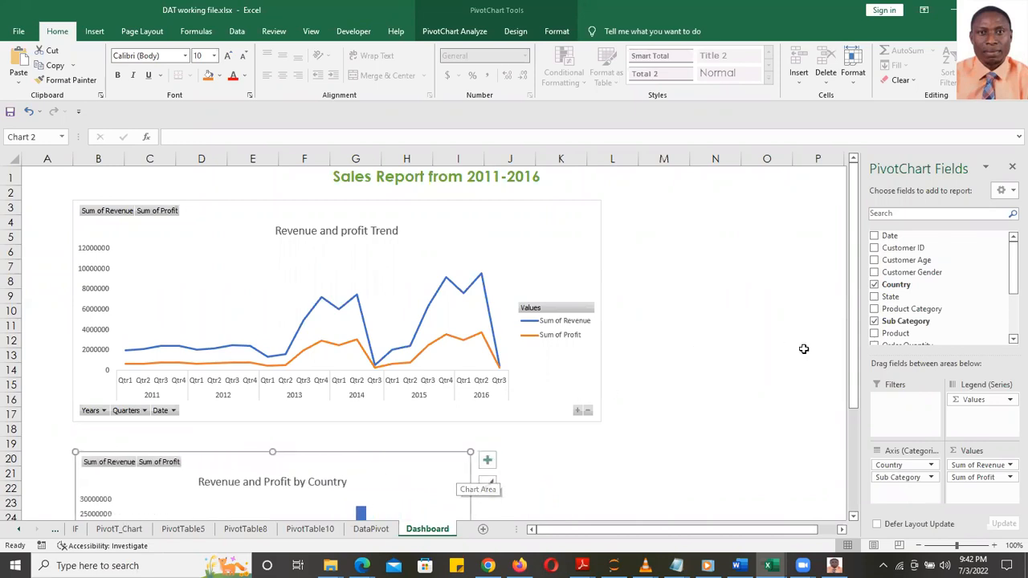
pyautogui.press('Up')
pyautogui.press('Up')
pyautogui.press('Up')
pyautogui.press('Up')
pyautogui.press('Up')
pyautogui.press('Up')
pyautogui.press('Up')
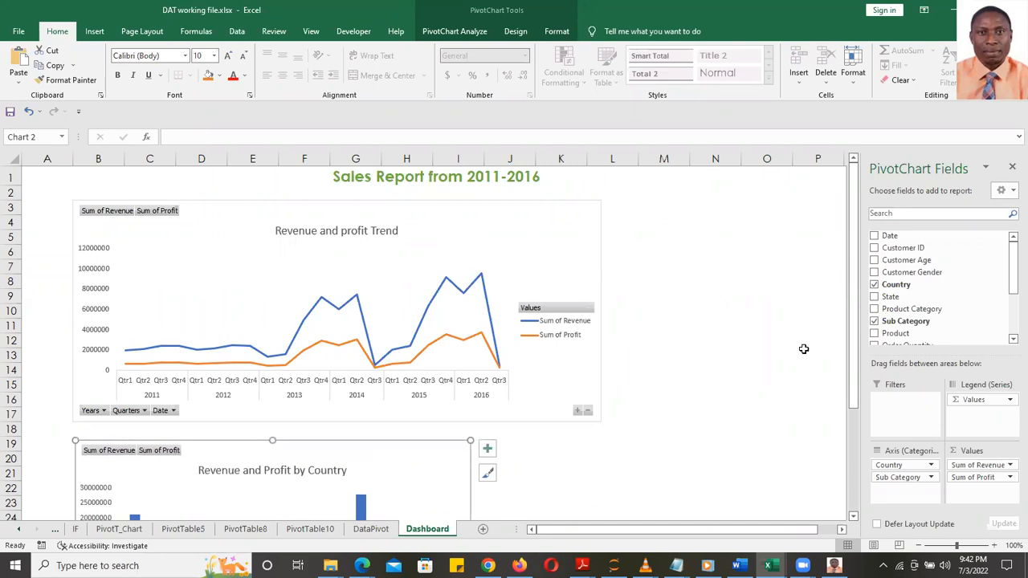
pyautogui.press('Up')
# - Widen the "Revenue and profit Trend" chart slightly on its right side and move it up closer to the dashboard heading
pyautogui.click(524, 232)
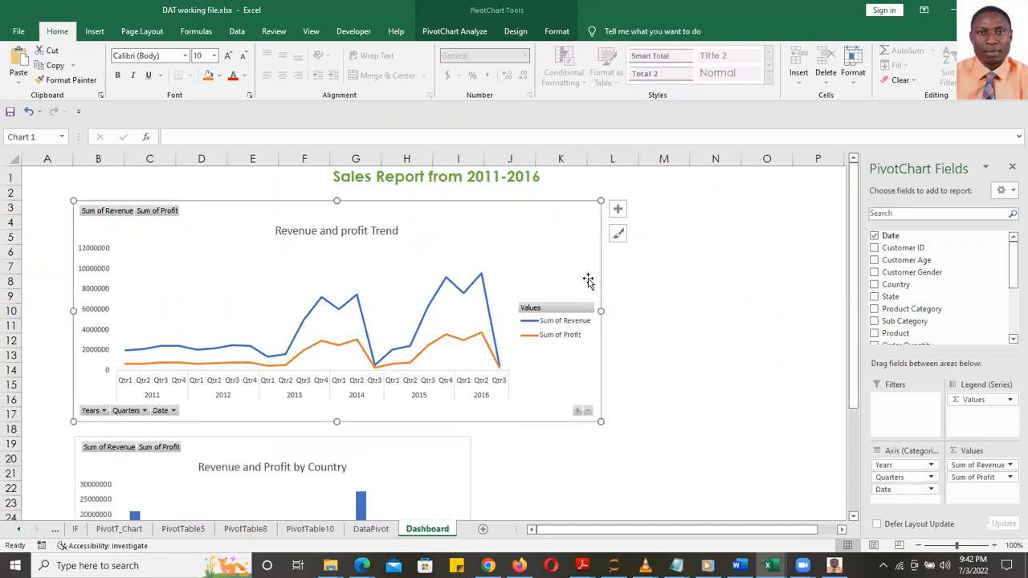
pyautogui.moveTo(610, 311)
pyautogui.mouseDown()
pyautogui.moveTo(693, 314)
pyautogui.moveTo(603, 313)
pyautogui.mouseUp()
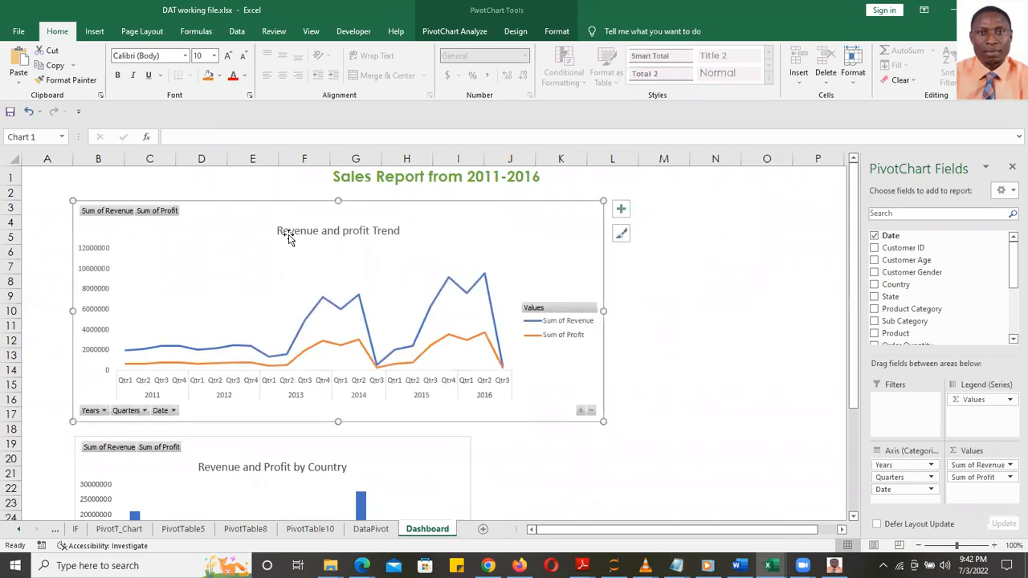
pyautogui.moveTo(399, 222); pyautogui.dragTo(399, 217)
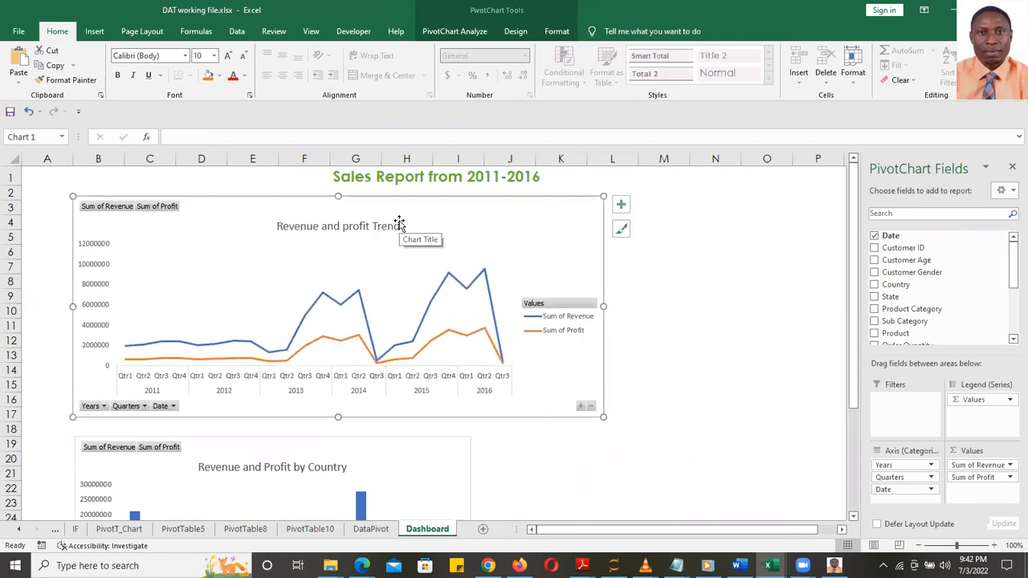
# - Move the "Revenue and Profit by Country" chart up beneath the trend chart and narrow it so it ends in column G
pyautogui.moveTo(426, 462); pyautogui.dragTo(432, 455)
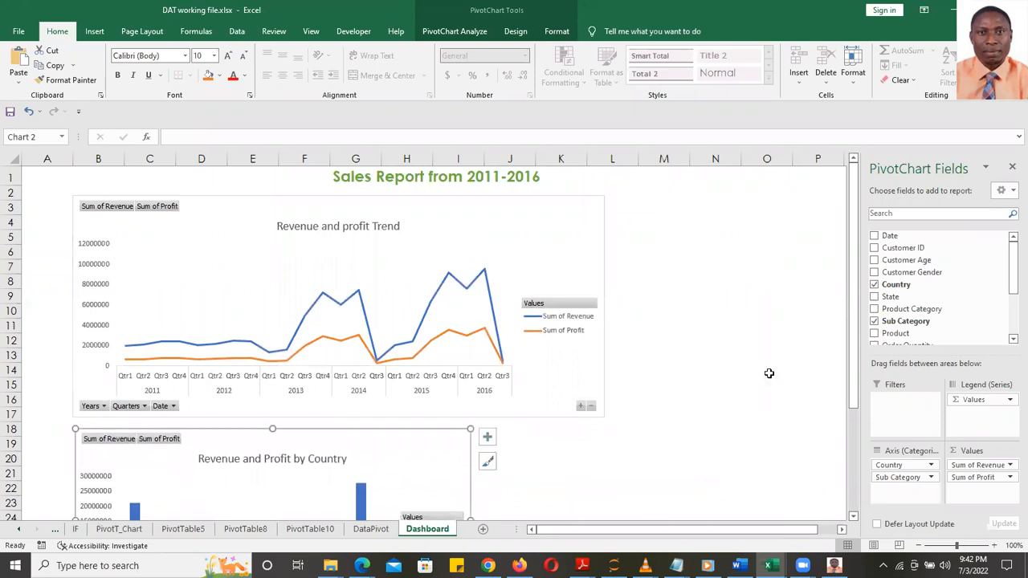
pyautogui.moveTo(858, 344); pyautogui.dragTo(858, 385)
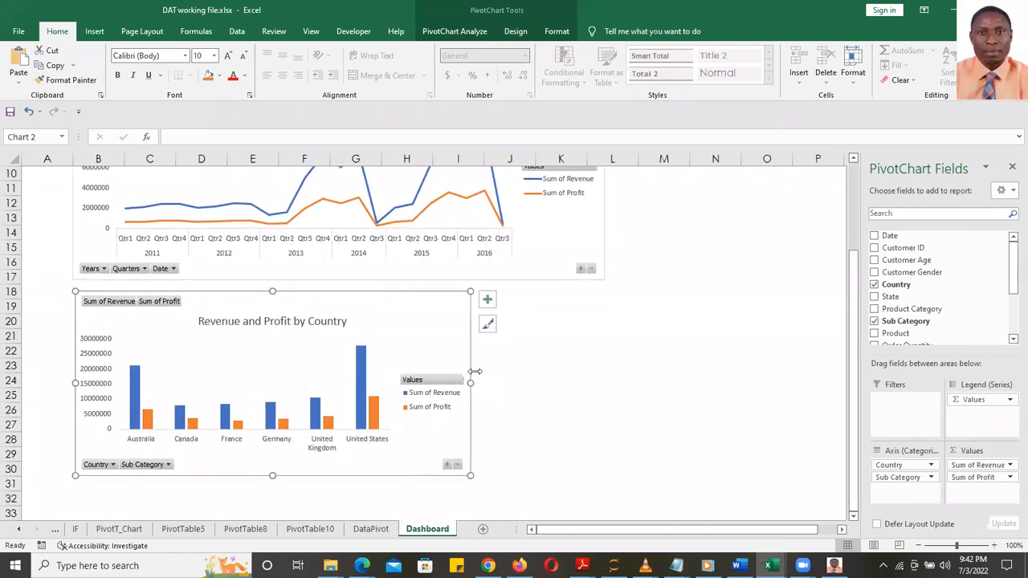
pyautogui.moveTo(439, 387); pyautogui.dragTo(398, 394)
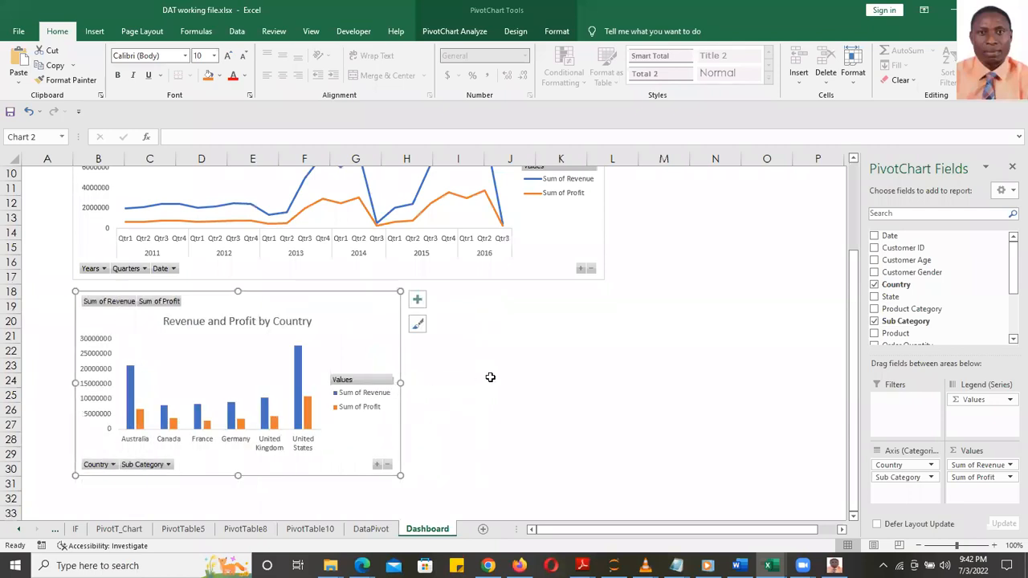
pyautogui.moveTo(372, 385); pyautogui.dragTo(343, 384)
pyautogui.click(456, 384)
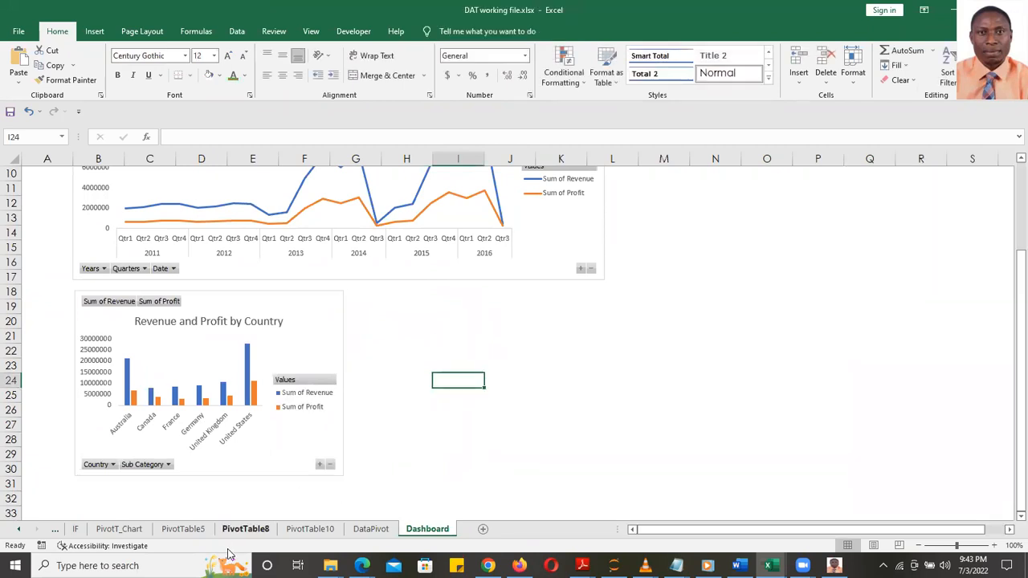
# - Copy the "Country and Product Category" PivotChart from the PivotTable10 sheet and paste it at cell G19 of the Dashboard
pyautogui.click(183, 531)
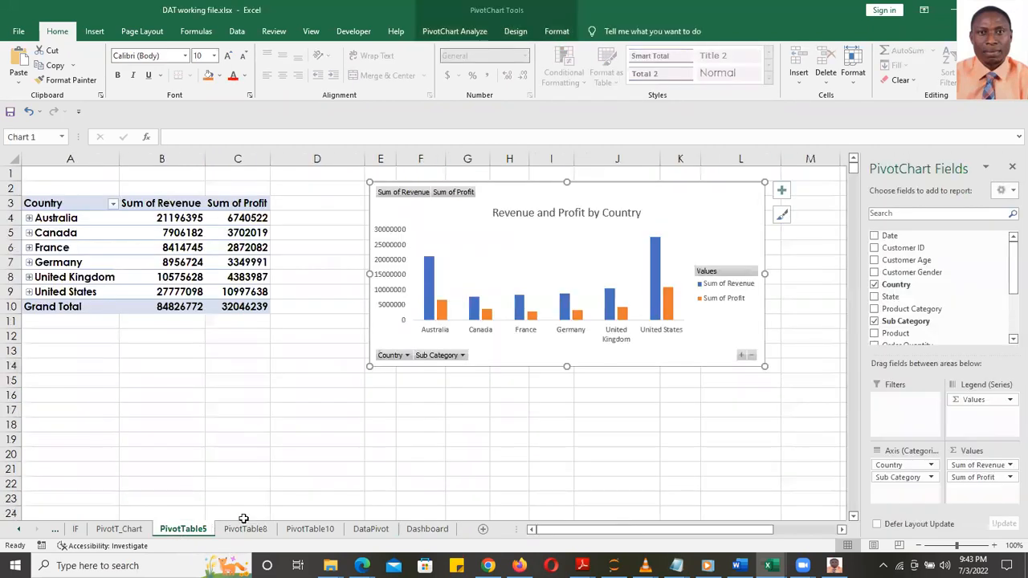
pyautogui.click(427, 529)
pyautogui.click(358, 532)
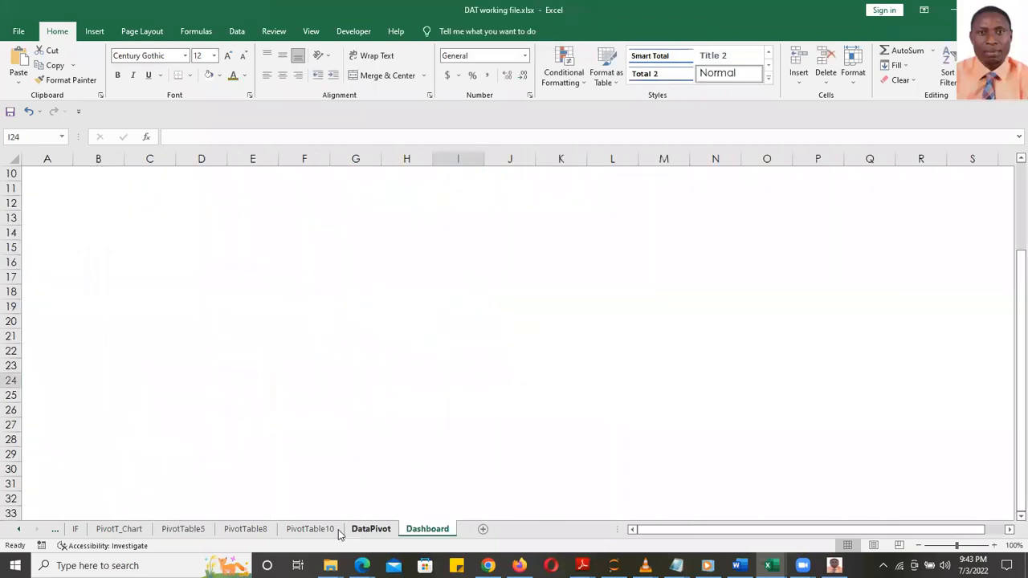
pyautogui.click(318, 530)
pyautogui.click(585, 250)
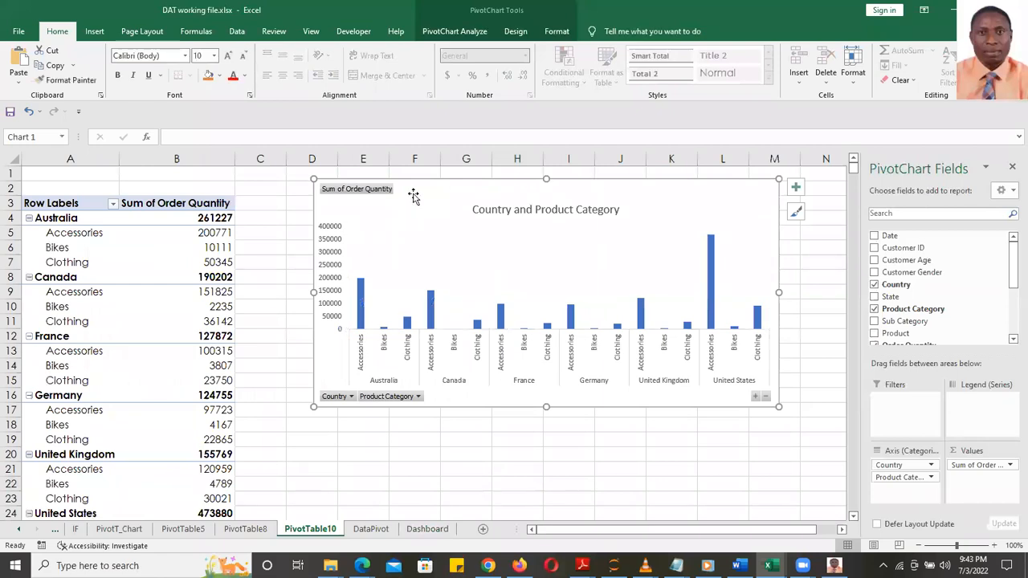
pyautogui.click(428, 529)
pyautogui.click(371, 301)
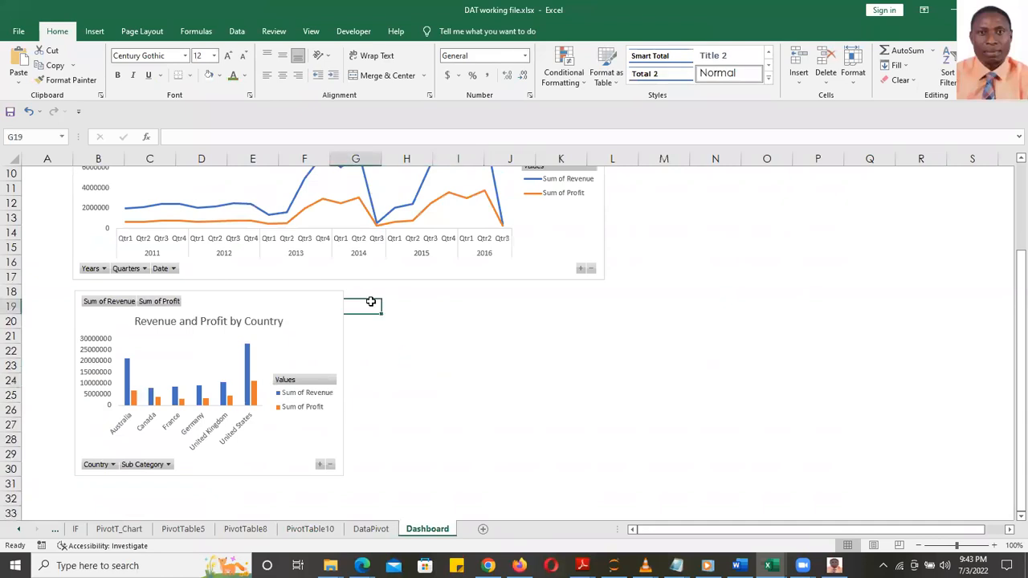
pyautogui.hotkey('ctrl', 'v')
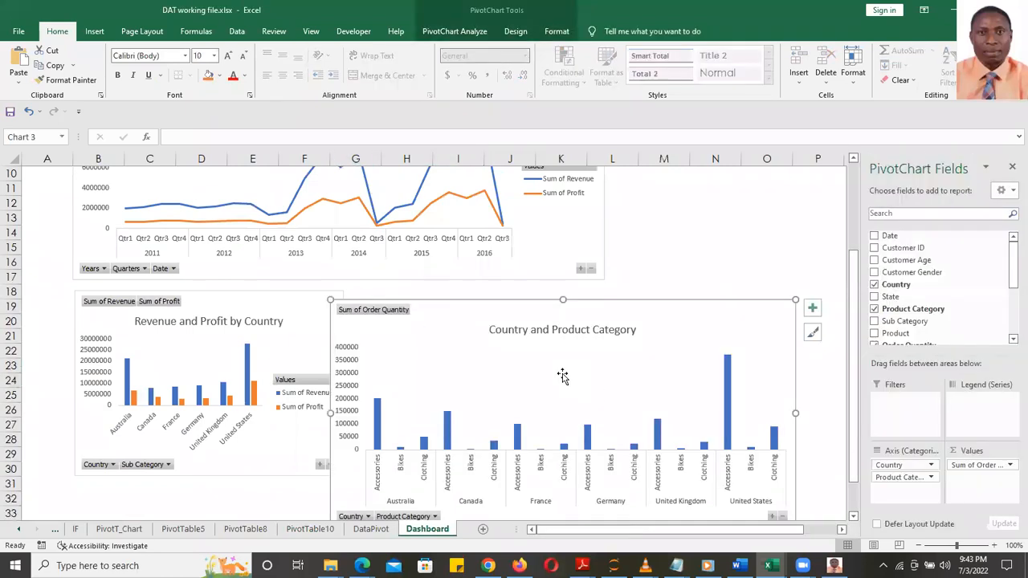
# - Place the "Country and Product Category" chart beside the country chart and shrink it to end in column L at the same bottom edge
pyautogui.moveTo(615, 309)
pyautogui.mouseDown()
pyautogui.moveTo(658, 301)
pyautogui.moveTo(614, 294)
pyautogui.mouseUp()
pyautogui.moveTo(817, 402); pyautogui.dragTo(665, 401)
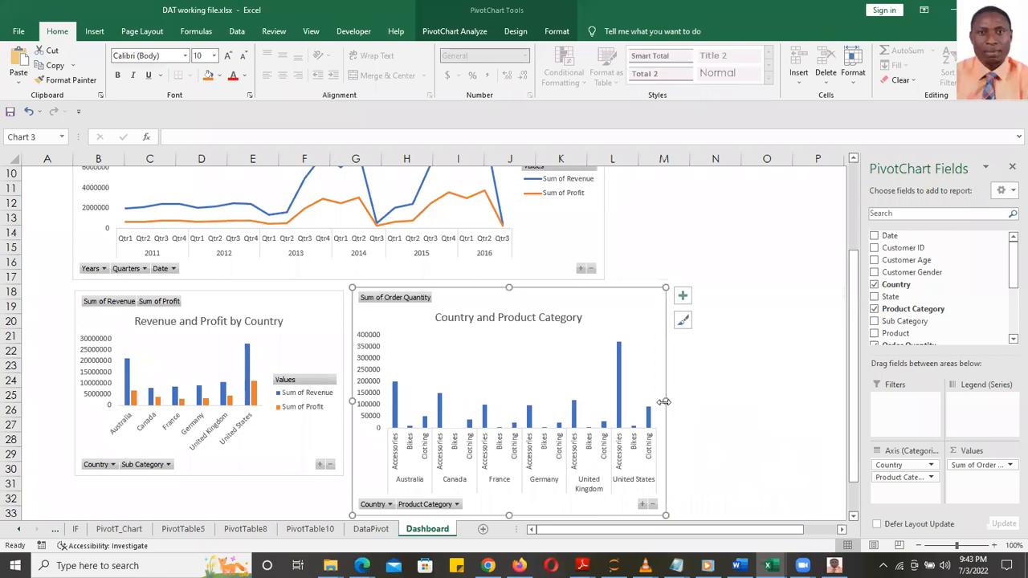
pyautogui.moveTo(508, 516); pyautogui.dragTo(514, 462)
pyautogui.click(757, 383)
pyautogui.moveTo(1010, 312); pyautogui.dragTo(1009, 327)
pyautogui.click(660, 381)
pyautogui.moveTo(666, 381); pyautogui.dragTo(617, 387)
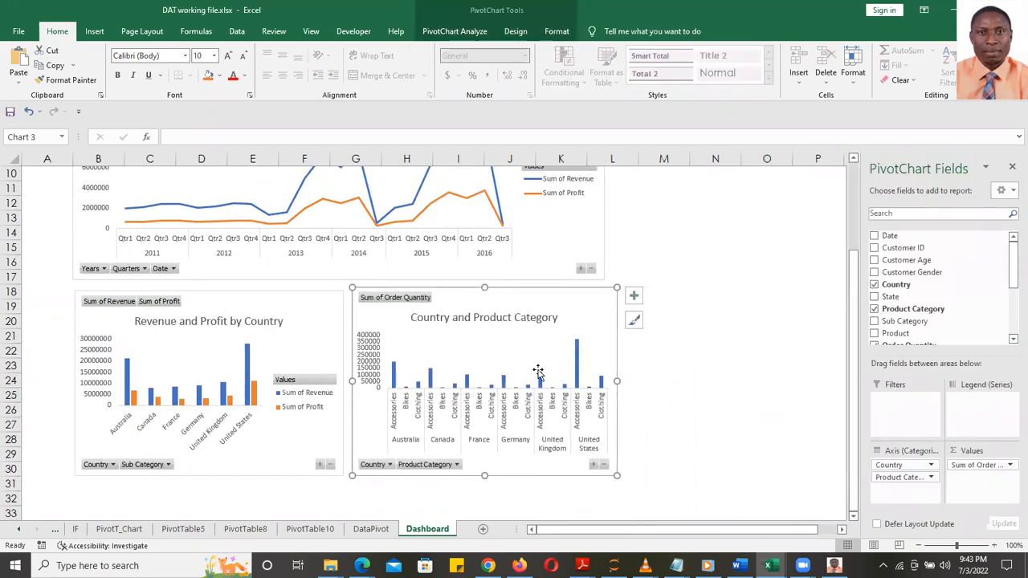
pyautogui.click(710, 340)
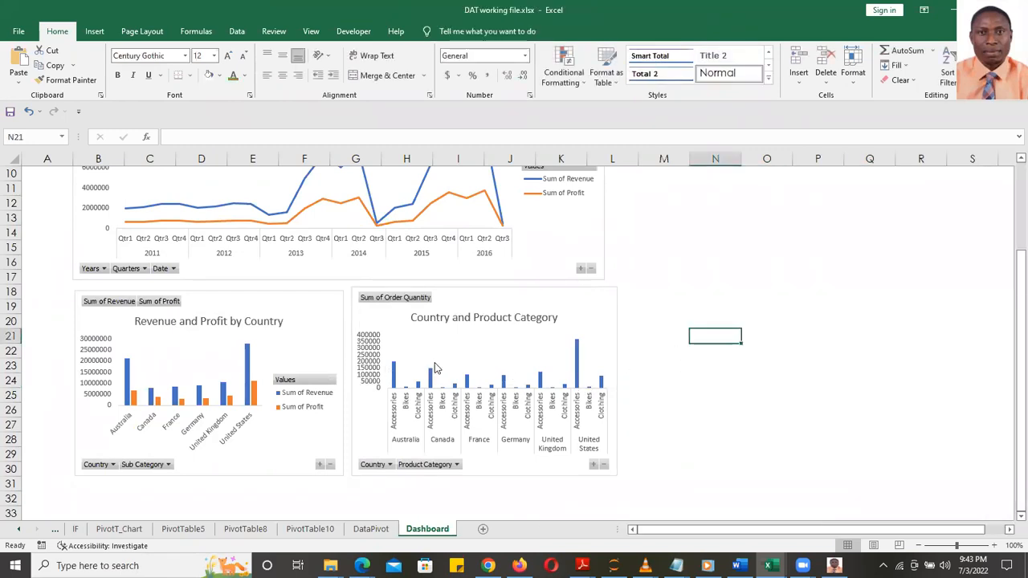
# - Copy the "Sub-Category, Revenue and Profit" PivotChart from the PivotT_Chart sheet and paste it at cell B32 of the Dashboard
pyautogui.click(245, 529)
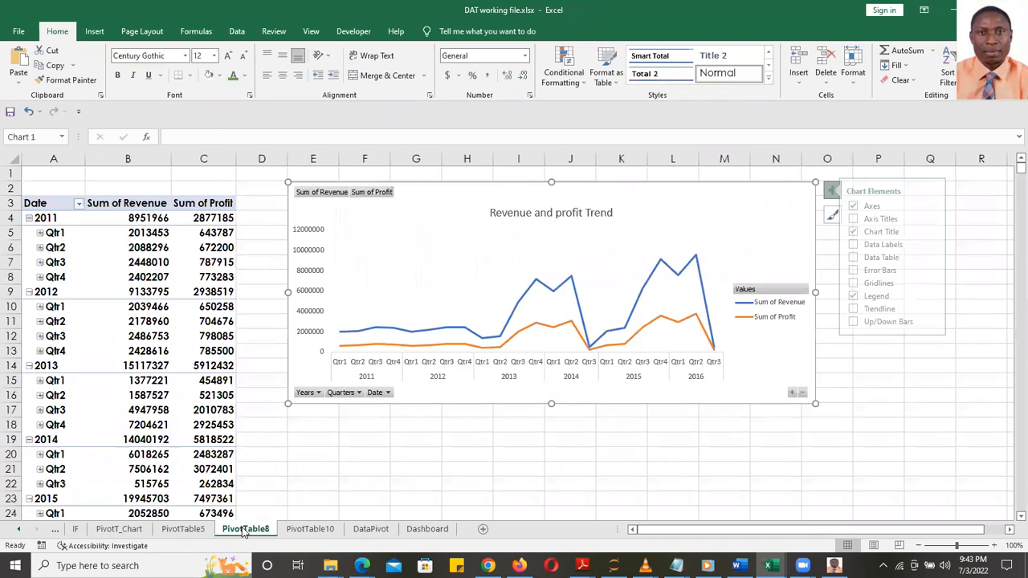
pyautogui.click(184, 529)
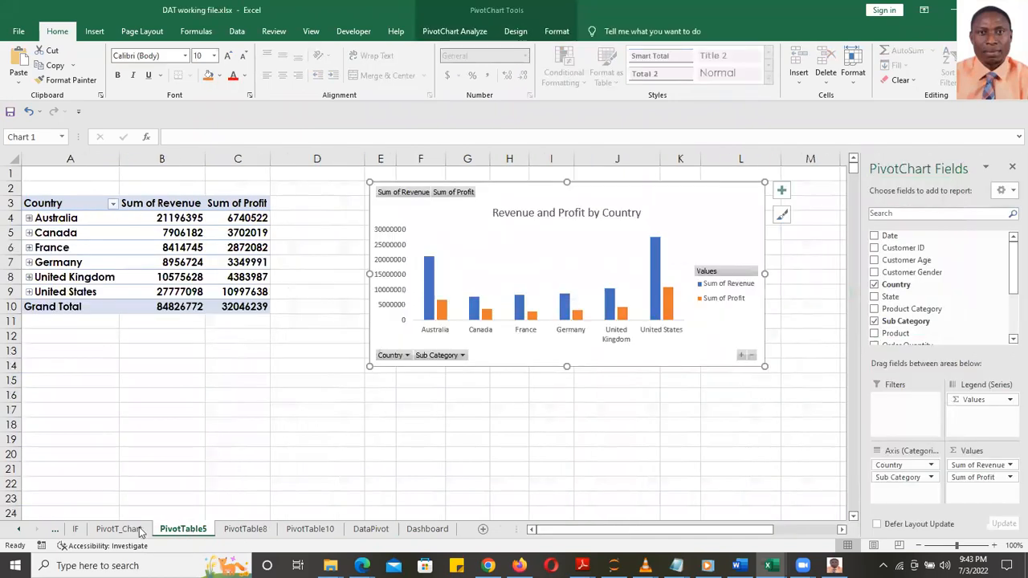
pyautogui.click(141, 532)
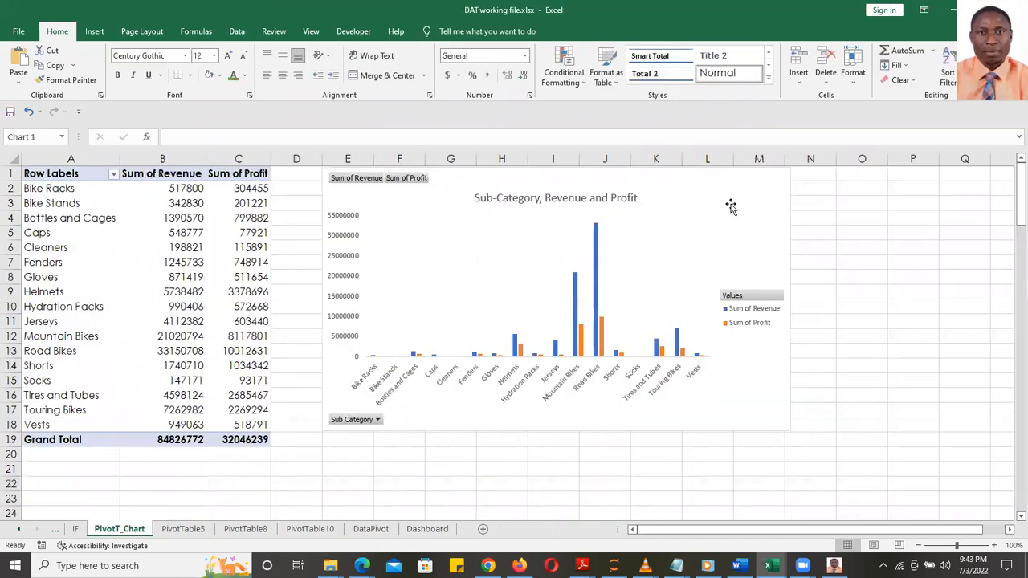
pyautogui.click(730, 207)
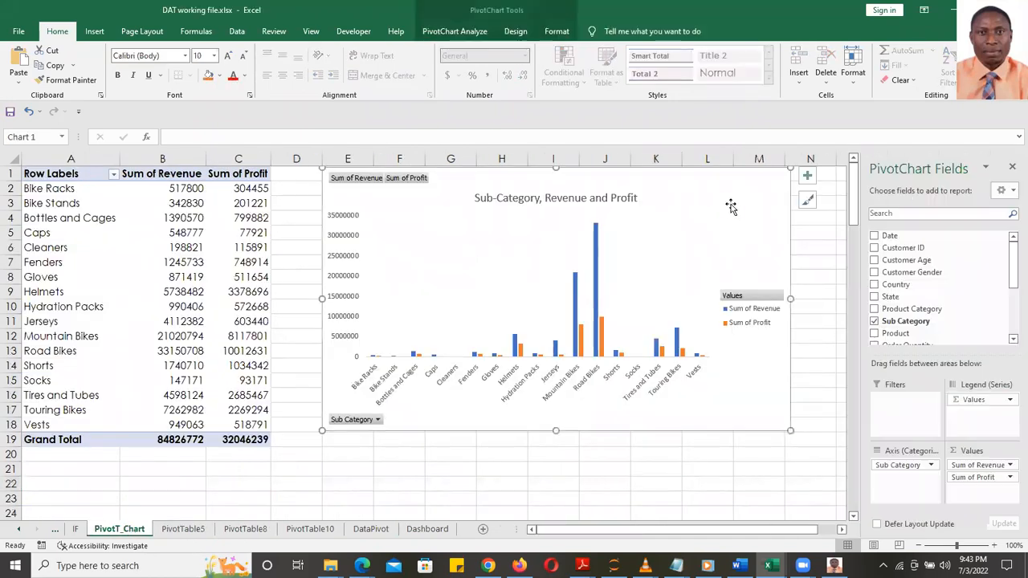
pyautogui.click(444, 527)
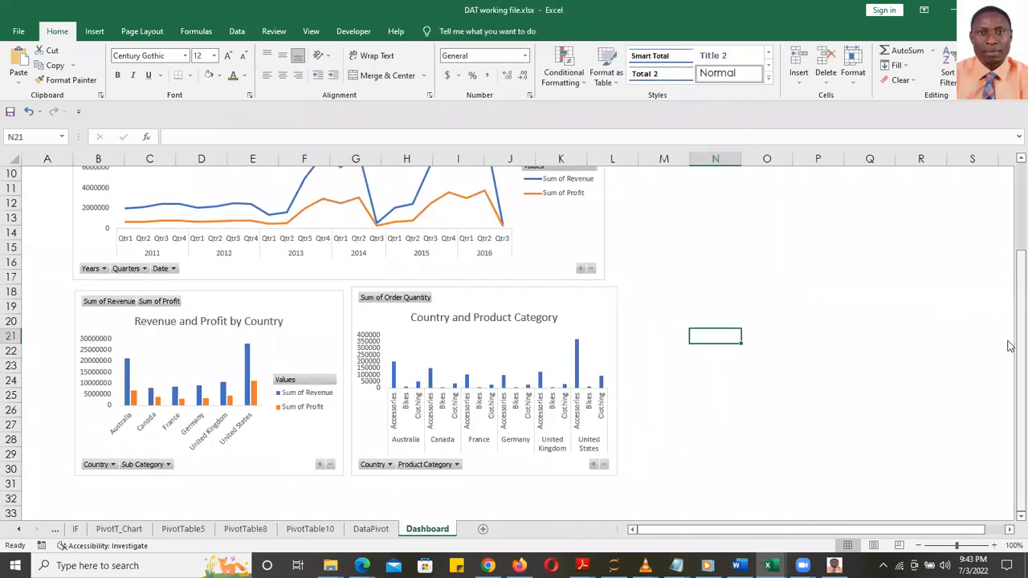
pyautogui.scroll(1, 1010, 345)
pyautogui.scroll(-4, 1010, 518)
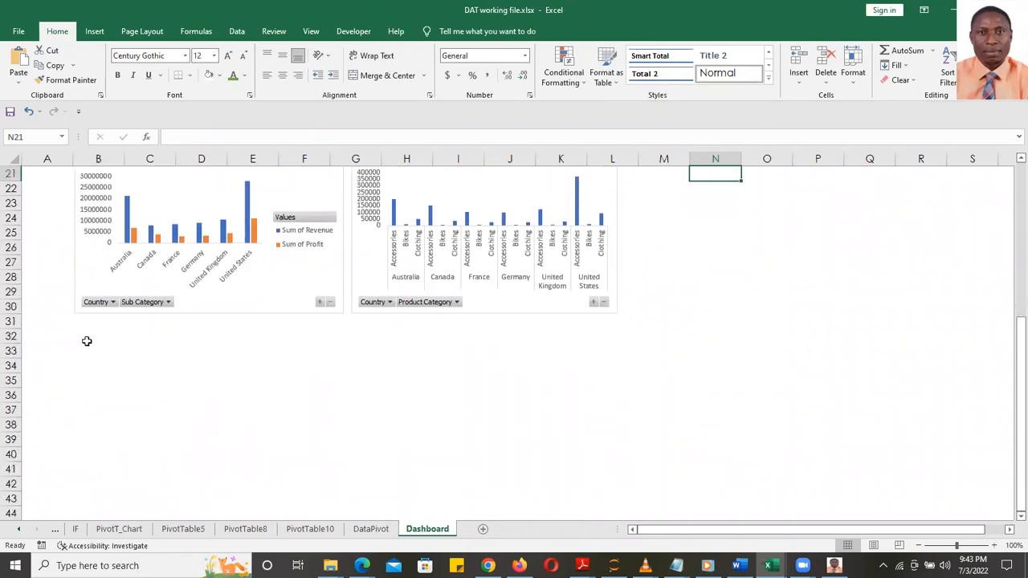
pyautogui.click(87, 341)
pyautogui.hotkey('ctrl', 'v')
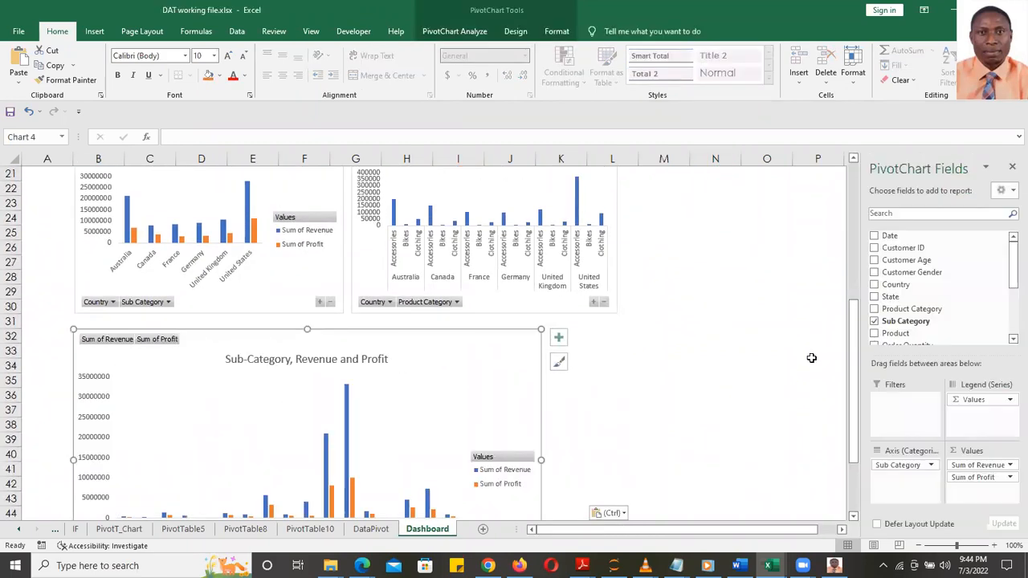
# - Widen the "Sub-Category, Revenue and Profit" chart to the right edge of the charts above and shorten it to end at row 45
pyautogui.moveTo(855, 366); pyautogui.dragTo(854, 410)
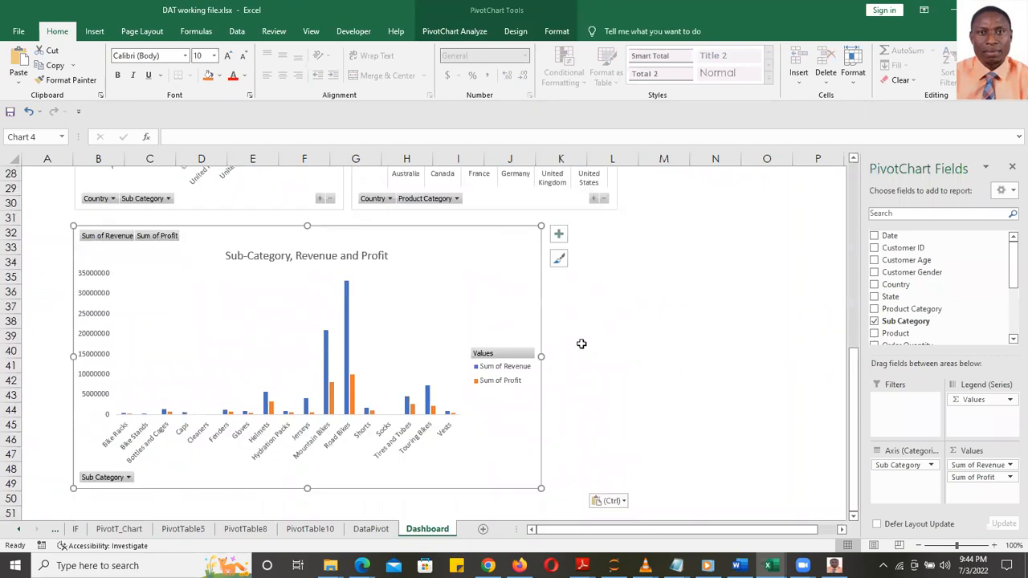
pyautogui.moveTo(539, 356); pyautogui.dragTo(586, 356)
pyautogui.moveTo(612, 355); pyautogui.dragTo(616, 356)
pyautogui.moveTo(346, 488); pyautogui.dragTo(348, 432)
pyautogui.click(765, 345)
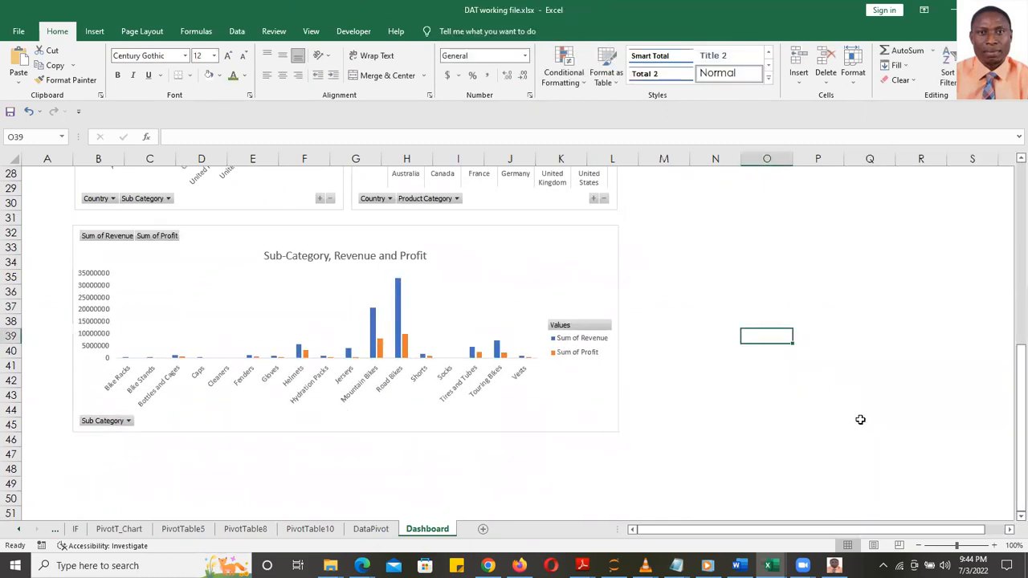
pyautogui.click(576, 397)
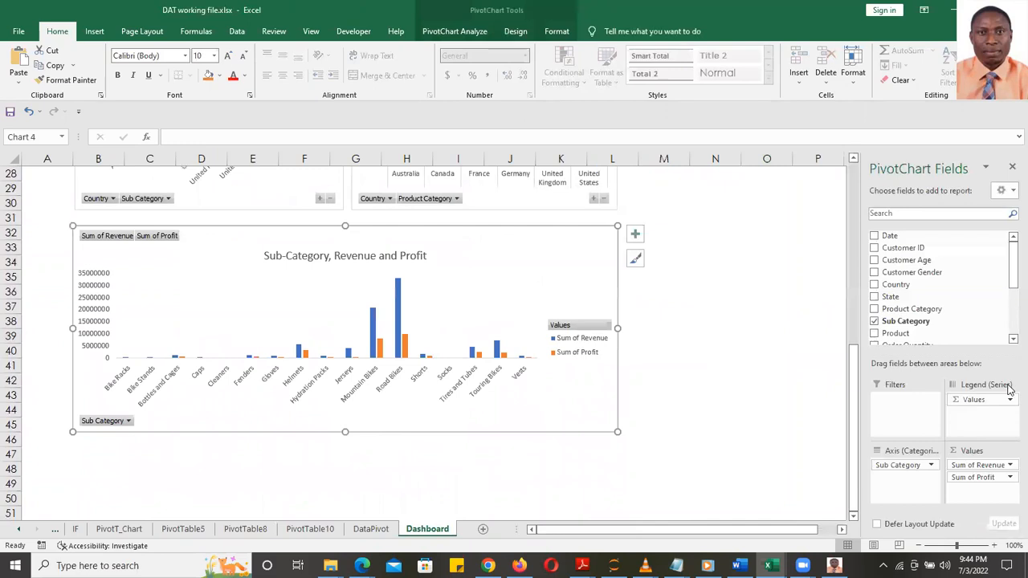
pyautogui.moveTo(853, 431); pyautogui.dragTo(855, 255)
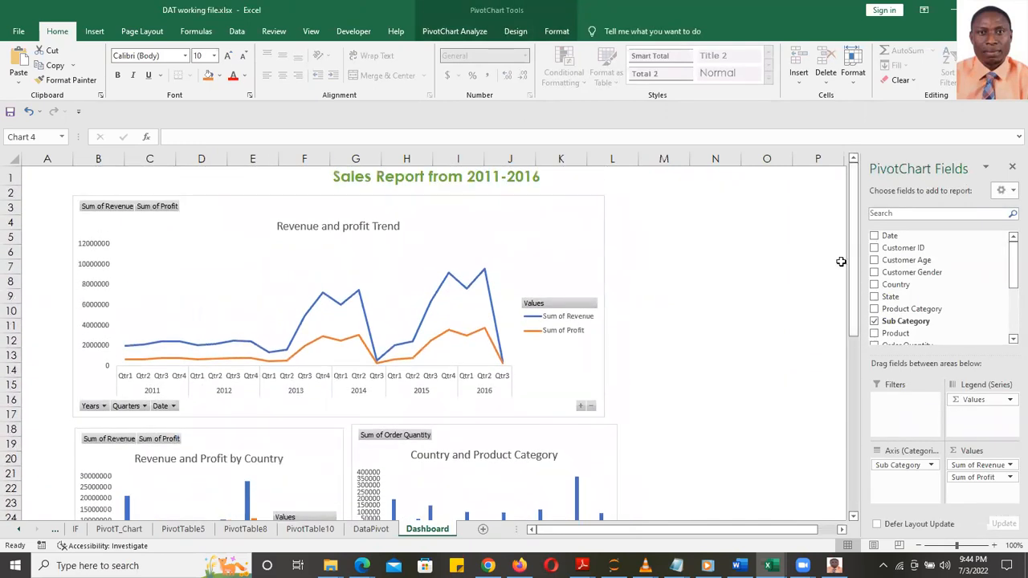
pyautogui.click(361, 177)
pyautogui.click(733, 221)
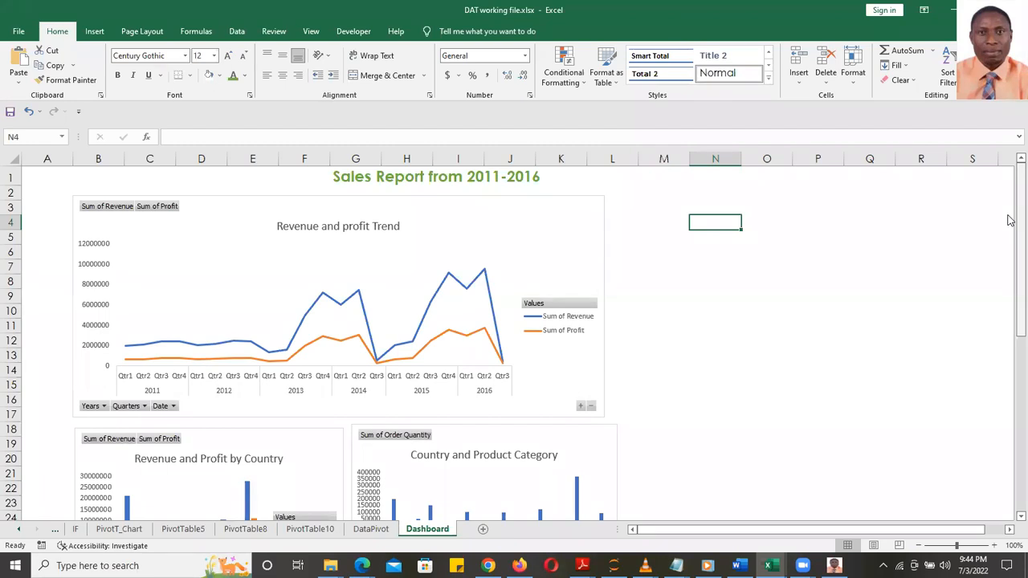
pyautogui.moveTo(1010, 220); pyautogui.dragTo(1010, 220)
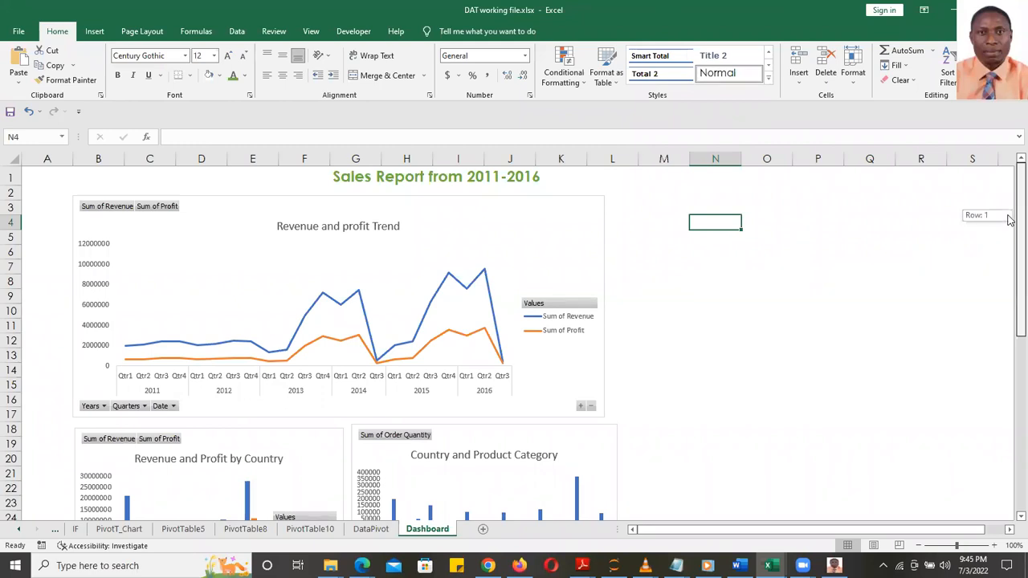
# - Shorten the Revenue and profit Trend chart so its lower edge ends near the start of row 15
pyautogui.moveTo(1010, 220); pyautogui.dragTo(1010, 177)
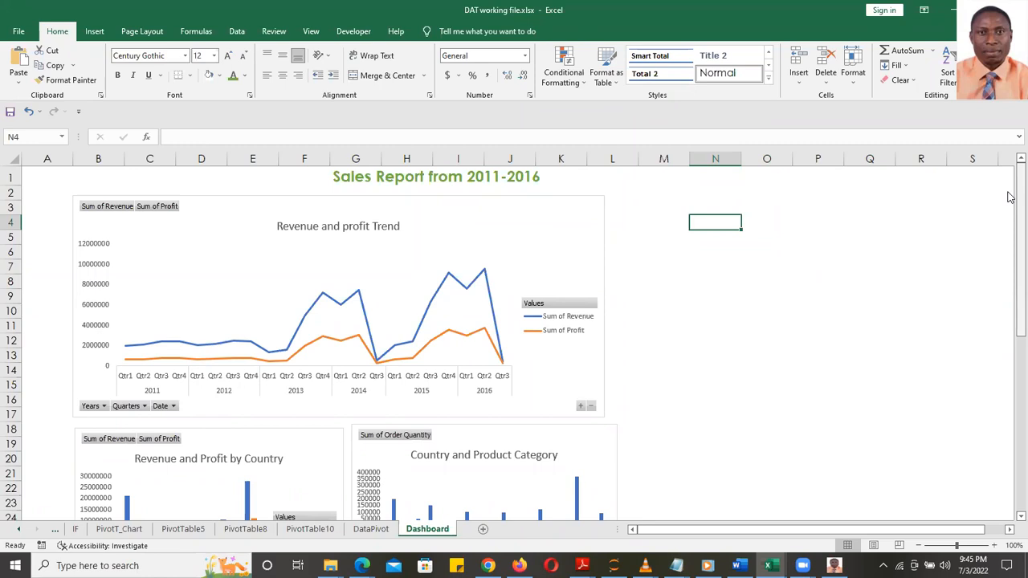
pyautogui.moveTo(1010, 197)
pyautogui.mouseDown()
pyautogui.moveTo(1009, 376)
pyautogui.moveTo(1010, 179)
pyautogui.mouseUp()
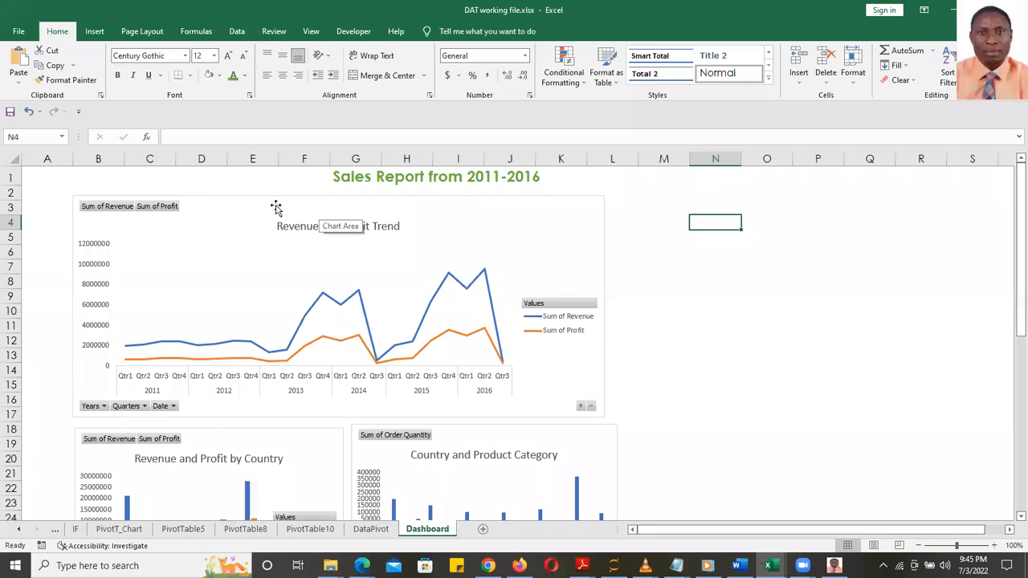
pyautogui.click(300, 284)
pyautogui.moveTo(340, 411); pyautogui.dragTo(340, 383)
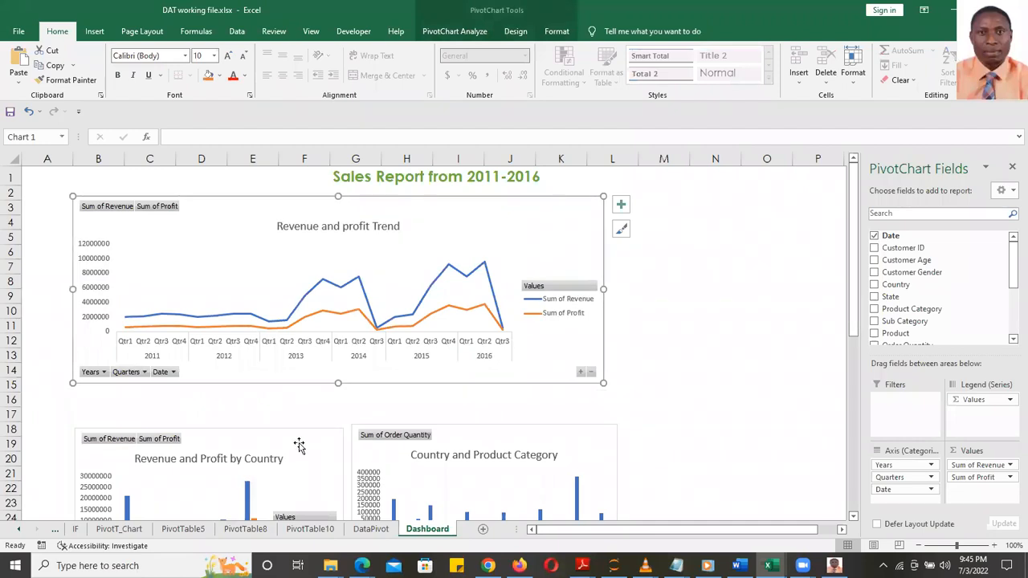
# - Move the Revenue and Profit by Country and Country and Product Category charts up together to just below the trend chart
pyautogui.click(298, 446)
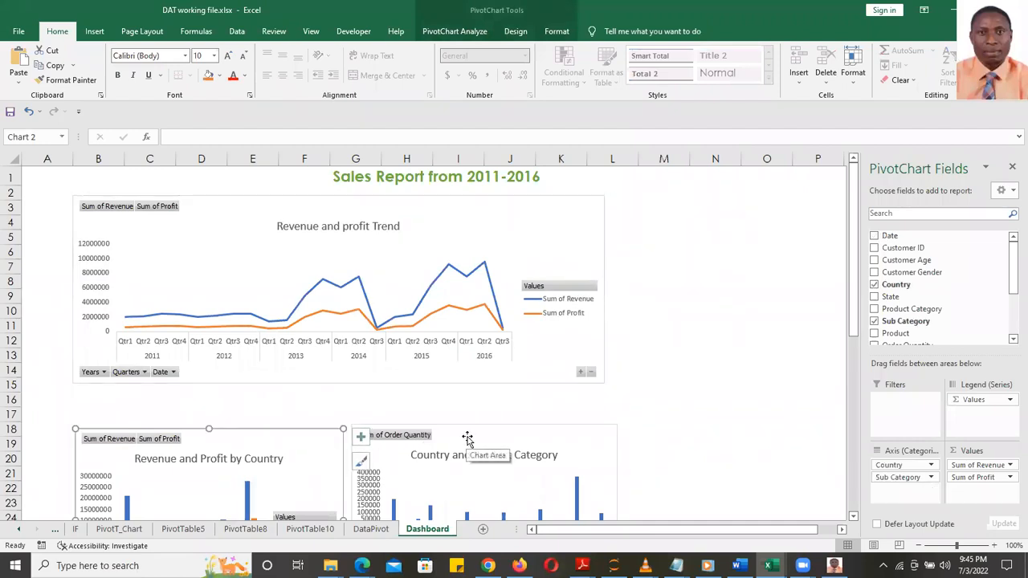
pyautogui.keyDown('ctrl'); pyautogui.click(469, 437); pyautogui.keyUp('ctrl')
pyautogui.press('Up')
pyautogui.press('Up')
pyautogui.press('Up')
pyautogui.press('Up')
pyautogui.press('Up')
pyautogui.press('Up')
pyautogui.press('Up')
pyautogui.press('Up')
pyautogui.press('Up')
pyautogui.press('Up')
pyautogui.press('Up')
pyautogui.press('Up')
pyautogui.press('Up')
pyautogui.press('Up')
pyautogui.press('Up')
pyautogui.press('Up')
pyautogui.press('Up')
pyautogui.press('Up')
pyautogui.press('Up')
pyautogui.press('Up')
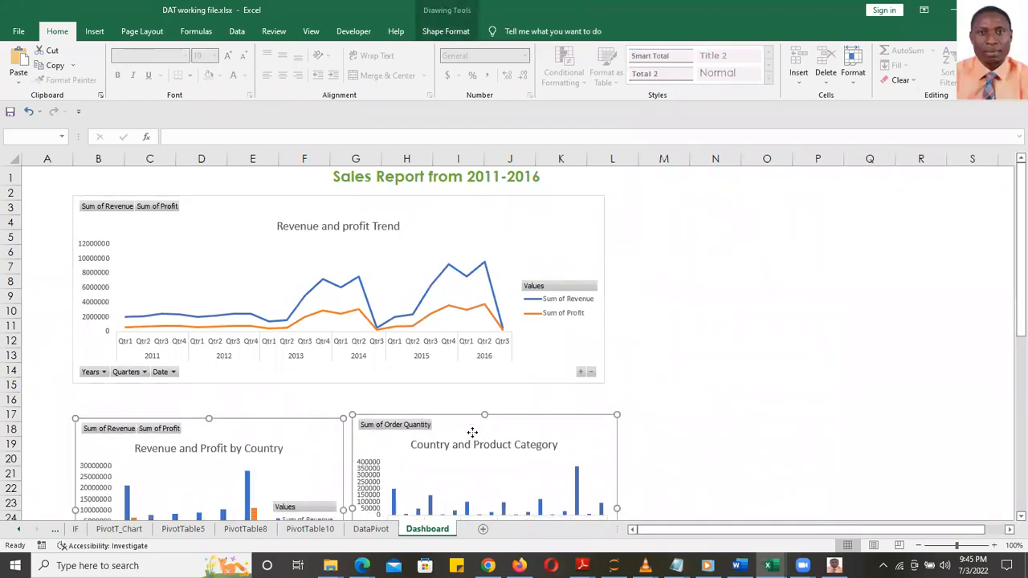
pyautogui.press('Down')
pyautogui.press('Down')
pyautogui.press('Down')
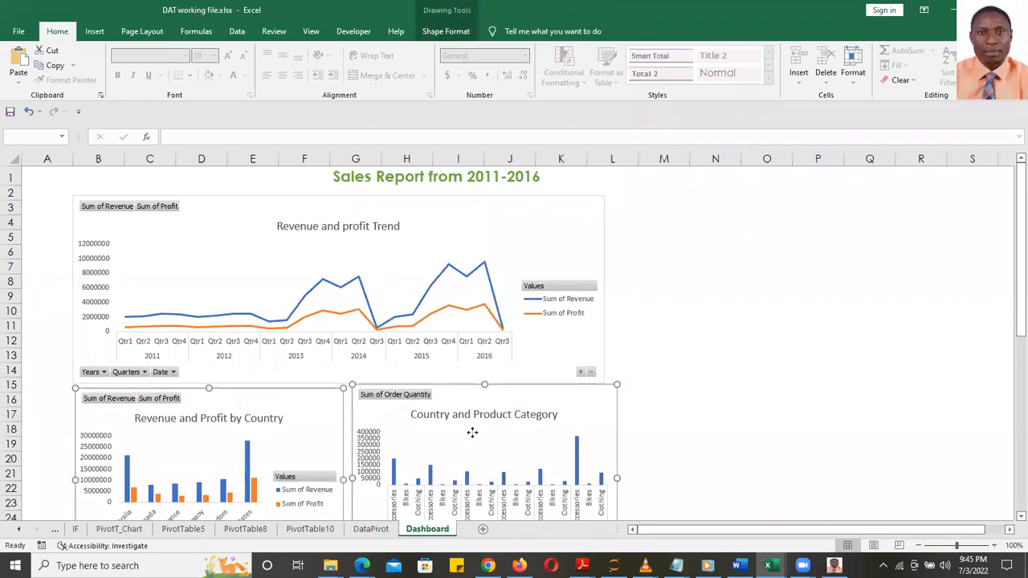
# - Lower the upper edge of the Country and Product Category chart slightly to leave a gap beneath the trend chart
pyautogui.click(715, 418)
pyautogui.click(482, 392)
pyautogui.moveTo(483, 389); pyautogui.dragTo(483, 395)
pyautogui.click(719, 413)
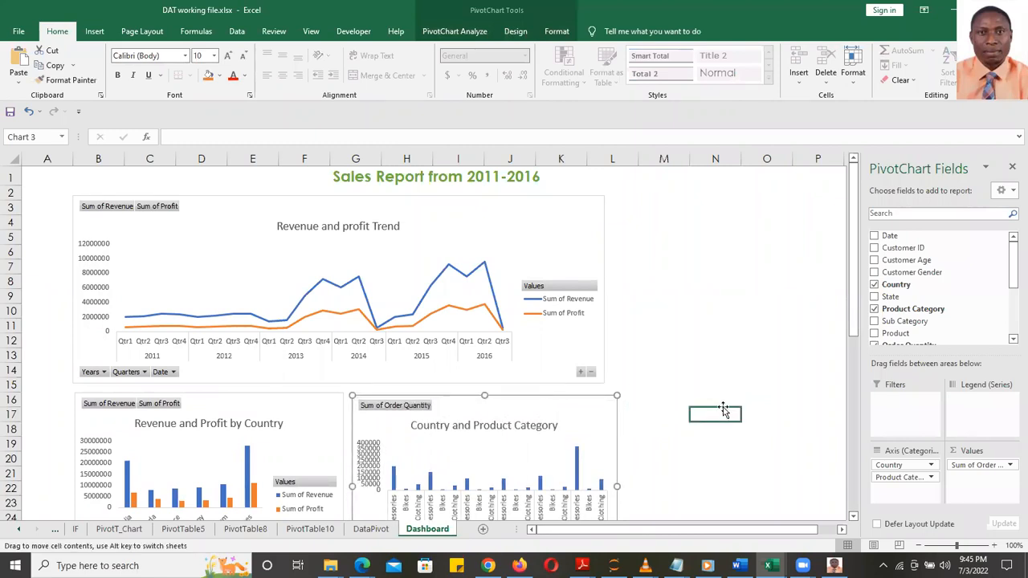
# - Move the Sub-Category, Revenue and Profit chart up to row 29, just below the two country charts
pyautogui.moveTo(1011, 289); pyautogui.dragTo(1009, 415)
pyautogui.click(537, 389)
pyautogui.press('Up')
pyautogui.press('Up')
pyautogui.press('Up')
pyautogui.press('Up')
pyautogui.press('Up')
pyautogui.press('Up')
pyautogui.press('Up')
pyautogui.press('Up')
pyautogui.press('Up')
pyautogui.press('Up')
pyautogui.press('Up')
pyautogui.press('Up')
pyautogui.press('Up')
pyautogui.press('Up')
pyautogui.press('Up')
pyautogui.press('Up')
pyautogui.press('Up')
pyautogui.press('Up')
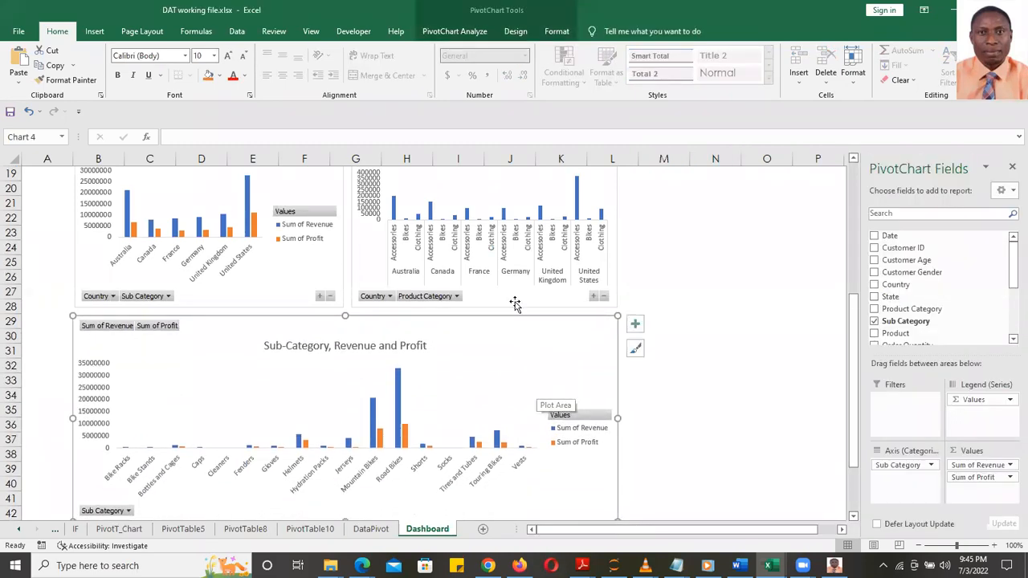
pyautogui.click(721, 304)
# - Shorten the Sub-Category, Revenue and Profit chart slightly by raising its lower edge to about row 41
pyautogui.click(581, 498)
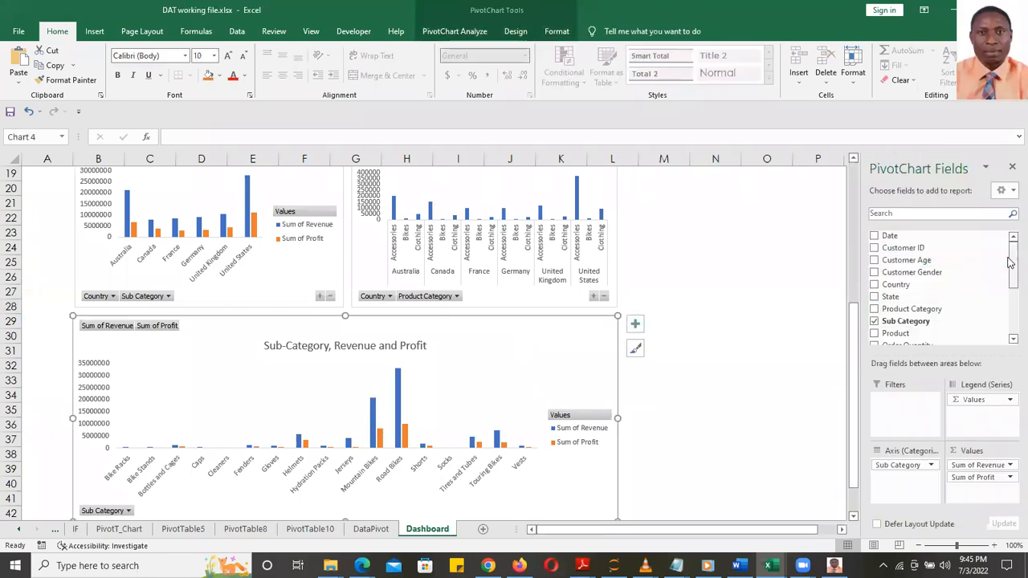
pyautogui.moveTo(856, 388); pyautogui.dragTo(855, 456)
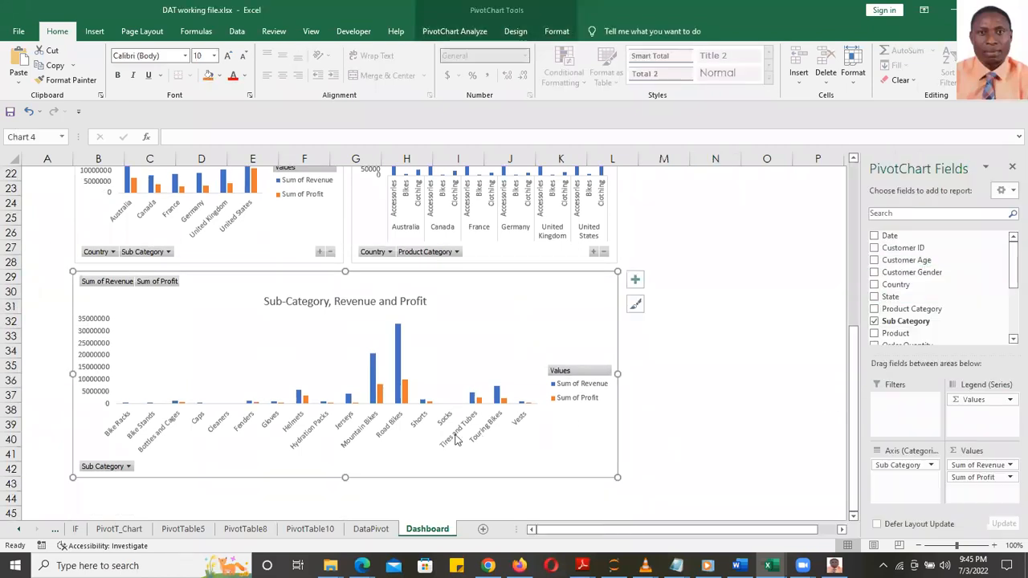
pyautogui.moveTo(343, 476); pyautogui.dragTo(345, 456)
pyautogui.moveTo(855, 406); pyautogui.dragTo(856, 178)
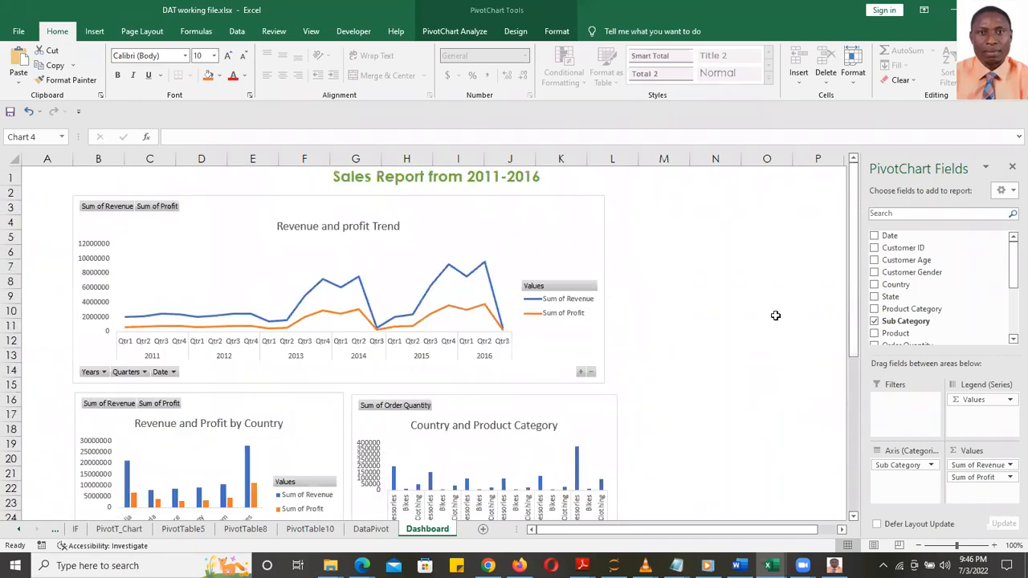
# - Widen the Revenue and profit Trend chart so its right edge aligns with the Country and Product Category chart below
pyautogui.moveTo(852, 214)
pyautogui.mouseDown()
pyautogui.moveTo(843, 377)
pyautogui.moveTo(852, 204)
pyautogui.mouseUp()
pyautogui.click(559, 216)
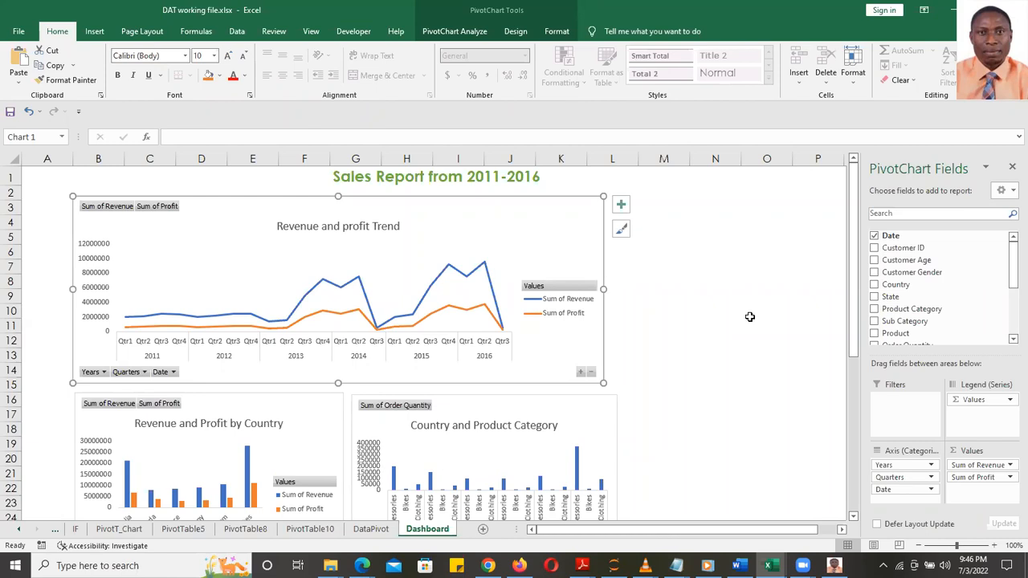
pyautogui.moveTo(603, 289); pyautogui.dragTo(616, 294)
pyautogui.click(739, 325)
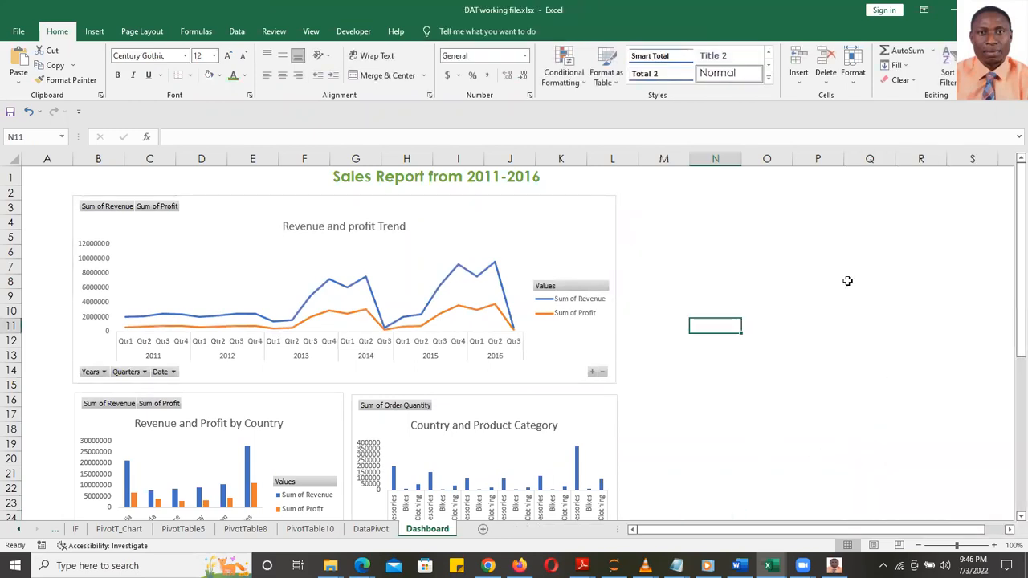
# - Move the report title "Sales Report from 2011-2016" from G1 to F1 to centre it over the charts
pyautogui.click(354, 179)
pyautogui.hotkey('ctrl', 'c')
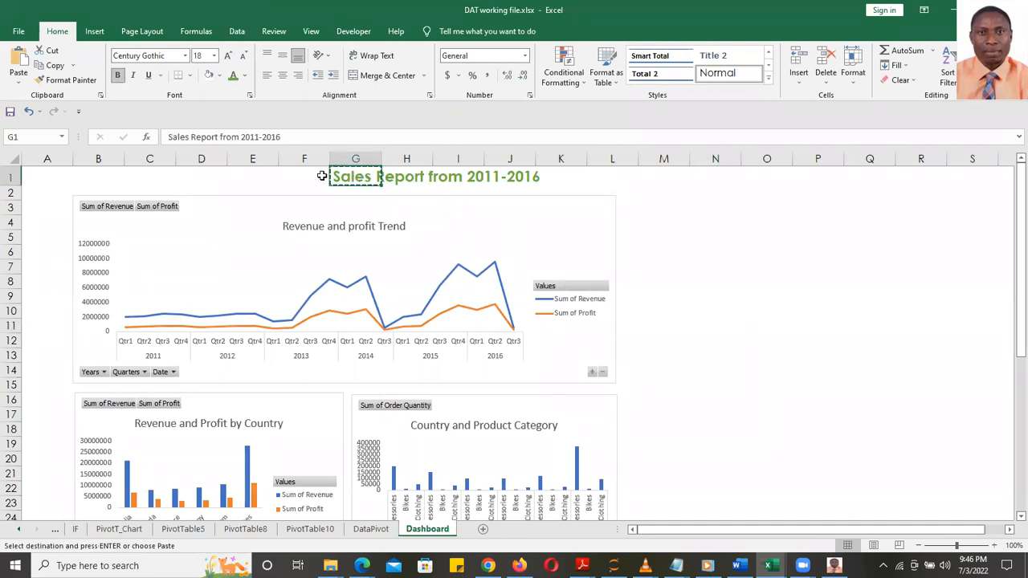
pyautogui.click(301, 177)
pyautogui.press('Return')
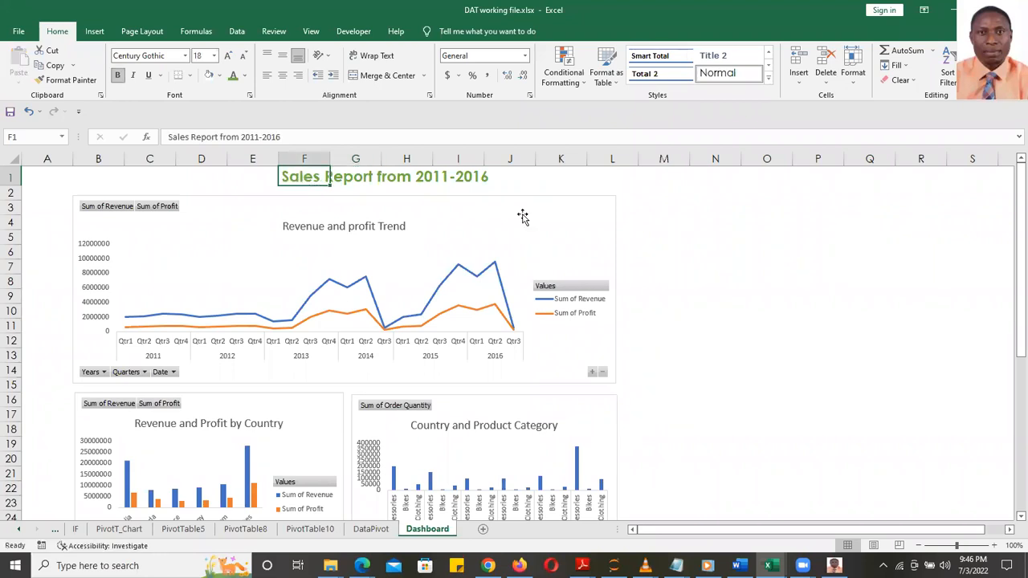
pyautogui.click(769, 224)
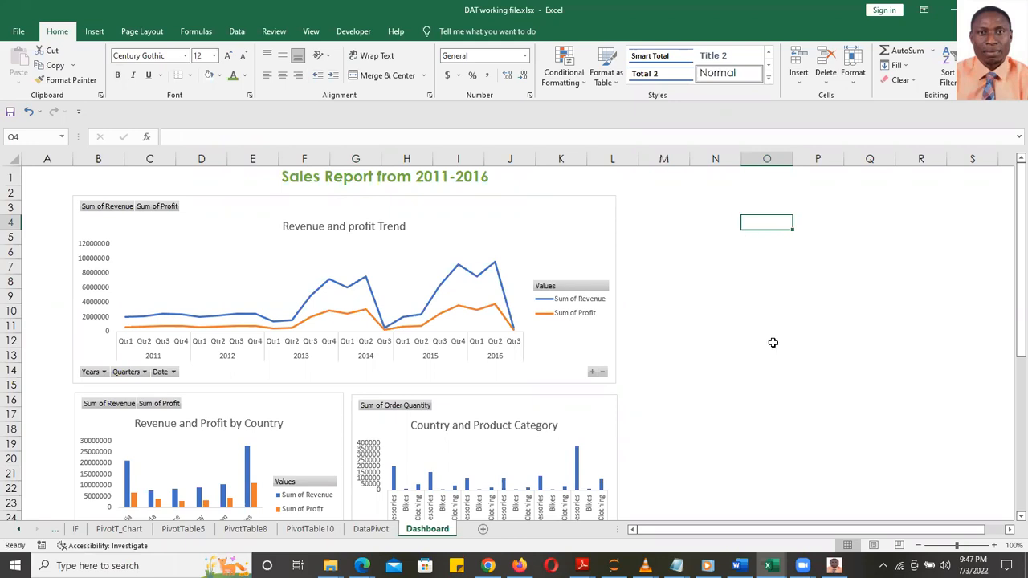
pyautogui.click(680, 194)
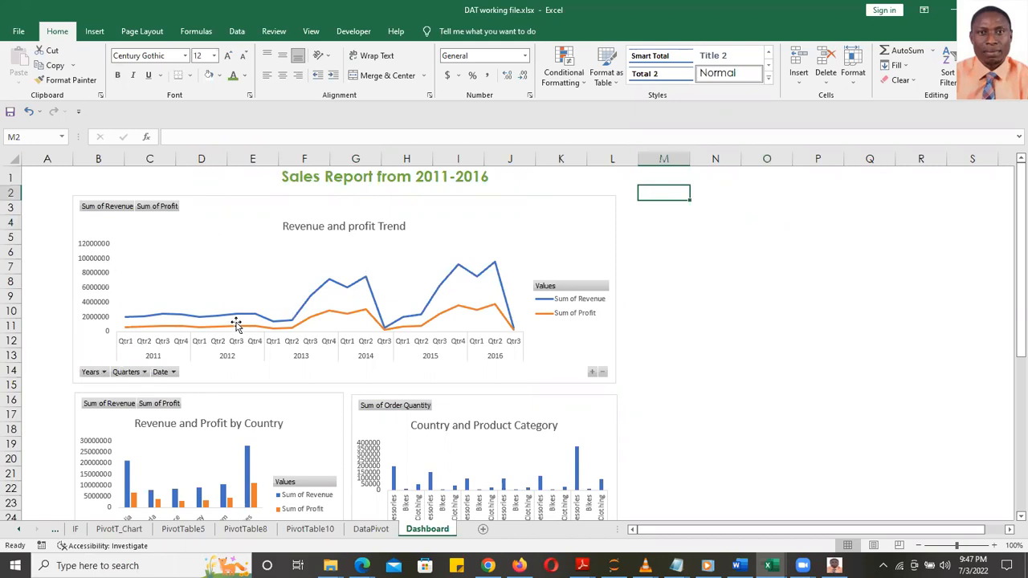
# - Filter the trend chart's Years to 2013, 2014, 2015 and 2016 only
pyautogui.click(104, 371)
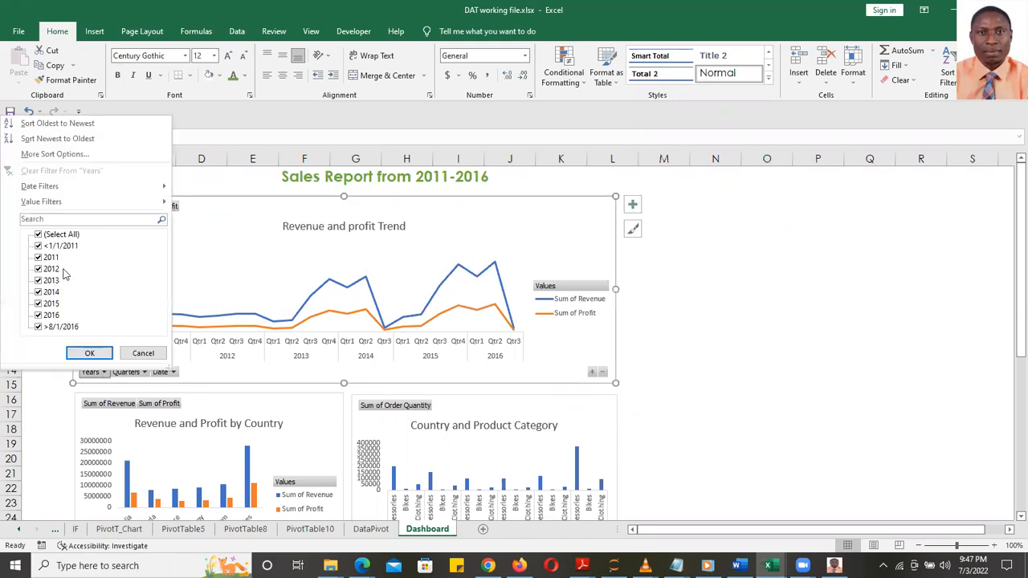
pyautogui.click(38, 246)
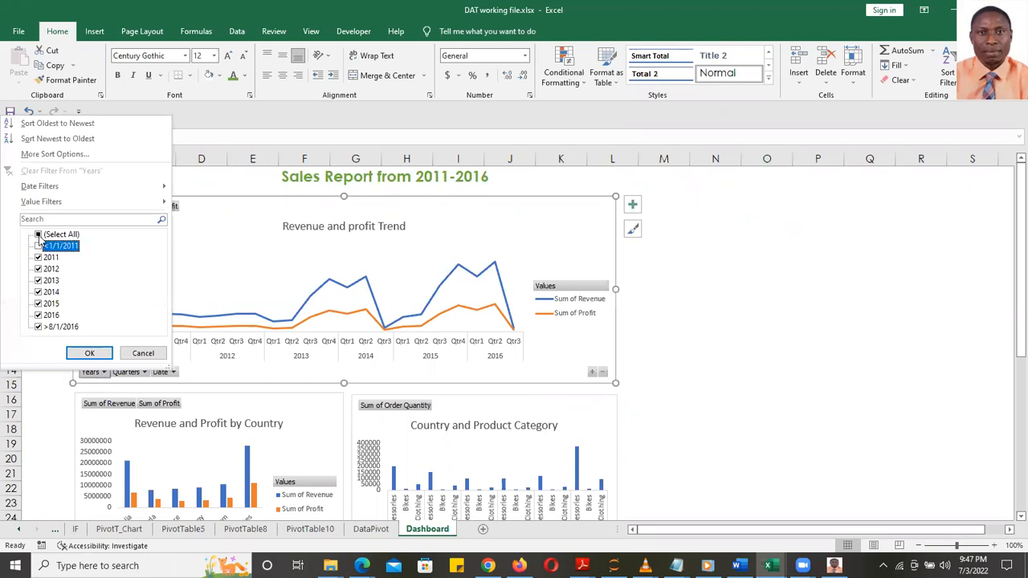
pyautogui.click(39, 256)
pyautogui.click(39, 269)
pyautogui.click(38, 327)
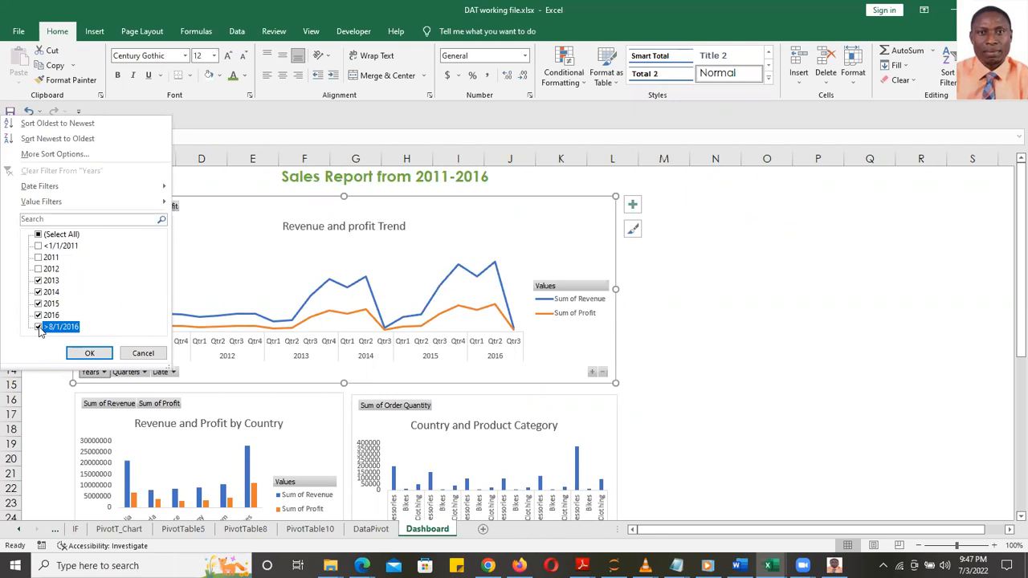
pyautogui.click(90, 354)
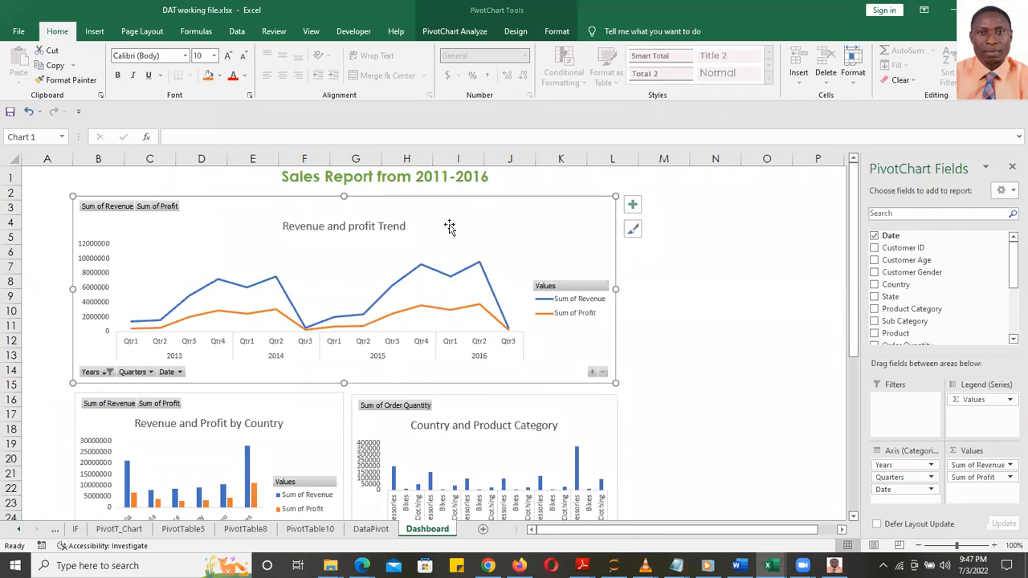
# - Clear the Years filter on the trend chart and check the filter options for Date and Quarters
pyautogui.click(105, 372)
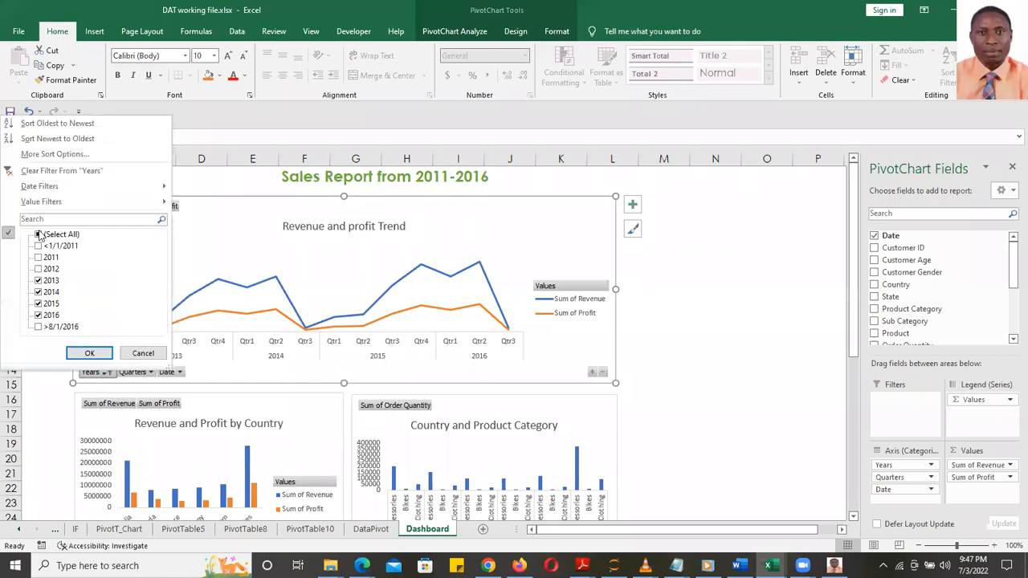
pyautogui.click(69, 170)
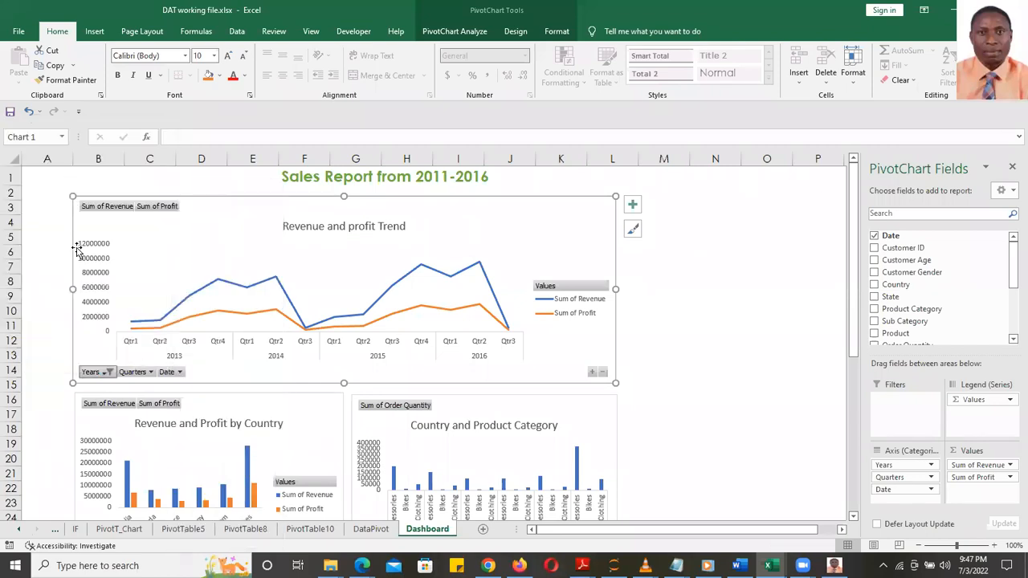
pyautogui.click(173, 373)
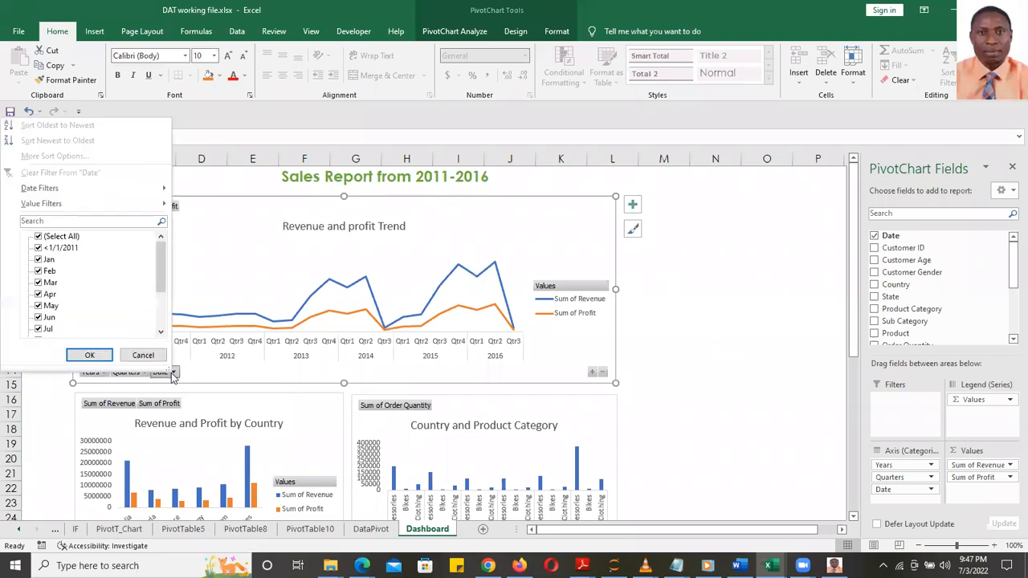
pyautogui.click(173, 372)
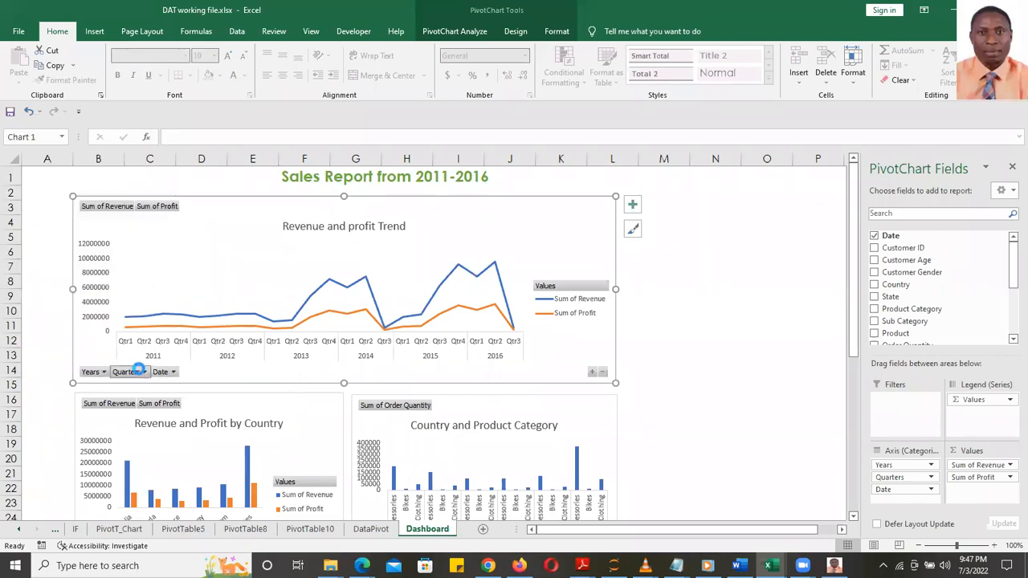
pyautogui.click(143, 372)
pyautogui.click(142, 373)
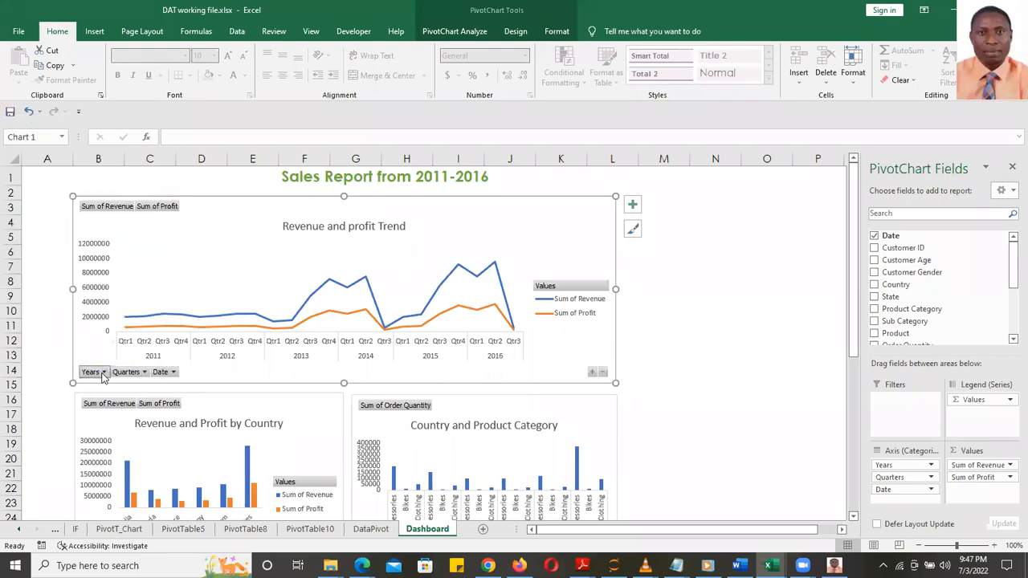
# - Filter the trend chart's Years to exclude 2011 and 2014
pyautogui.click(103, 372)
pyautogui.click(40, 263)
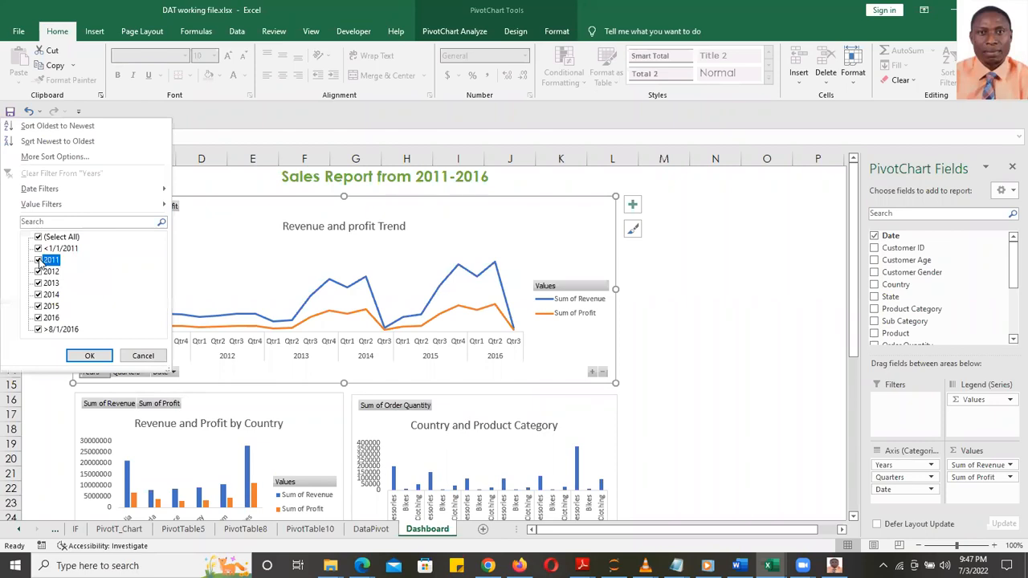
pyautogui.click(38, 294)
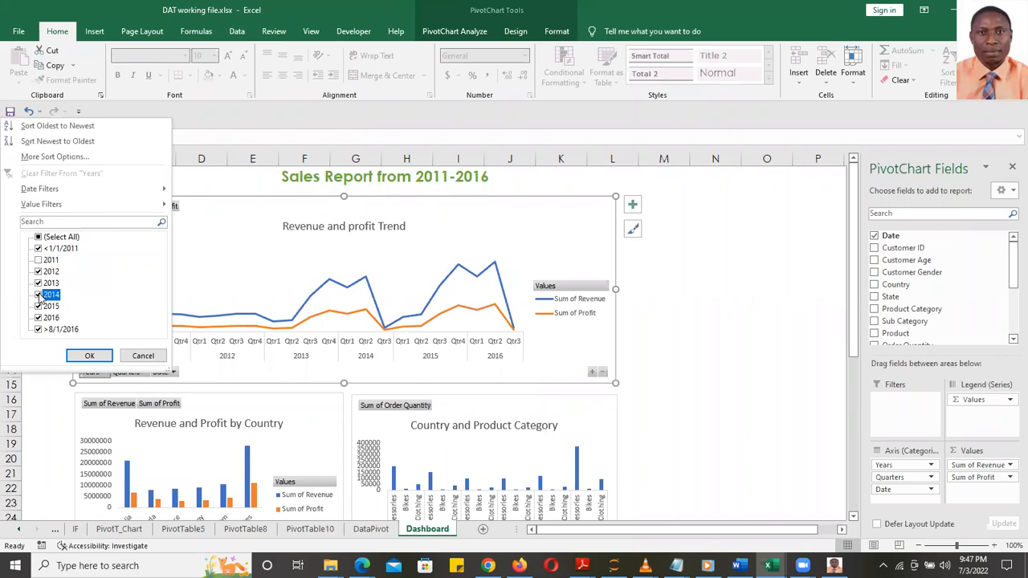
pyautogui.click(89, 356)
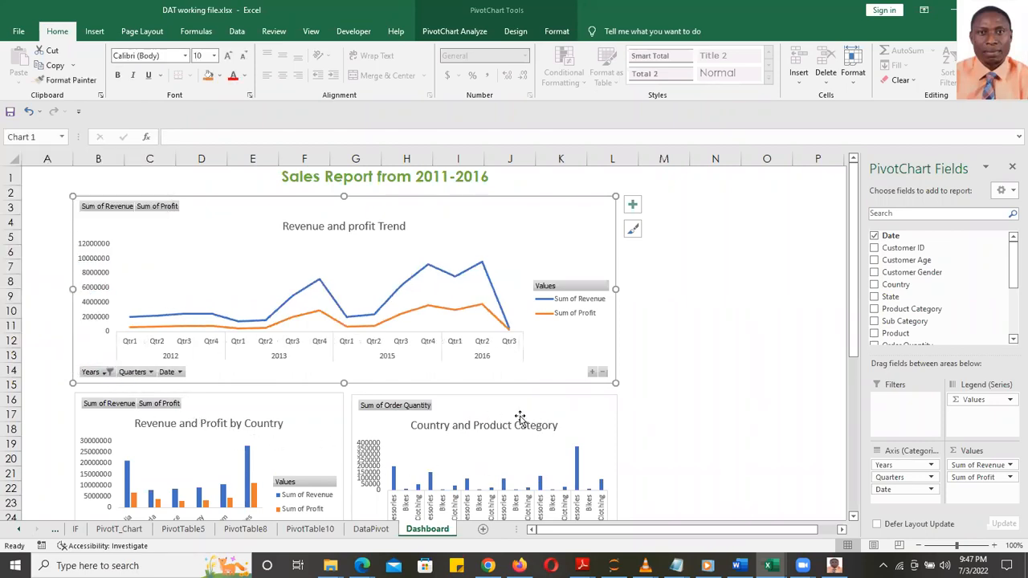
# - Also exclude the <1/1/2011 and >8/1/2016 entries from the trend chart's Years filter
pyautogui.click(105, 371)
pyautogui.click(39, 327)
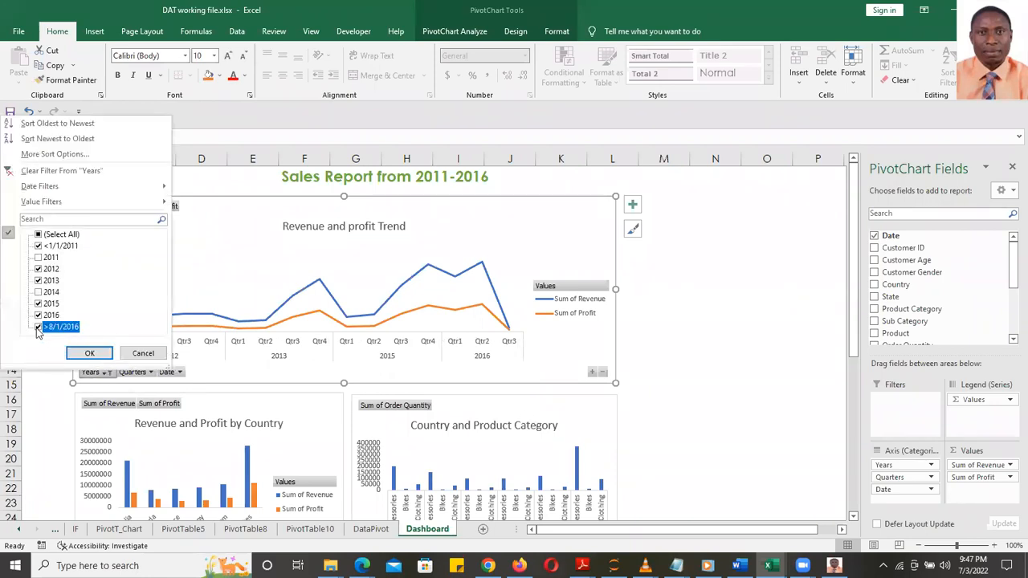
pyautogui.click(39, 246)
pyautogui.click(90, 355)
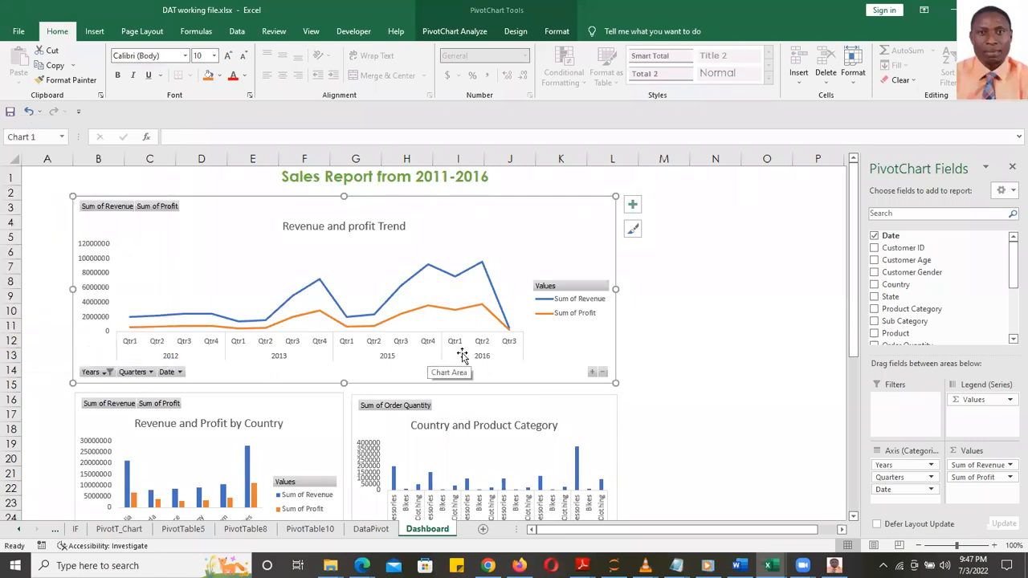
# - Reselect all years in the trend chart's Years filter
pyautogui.click(107, 373)
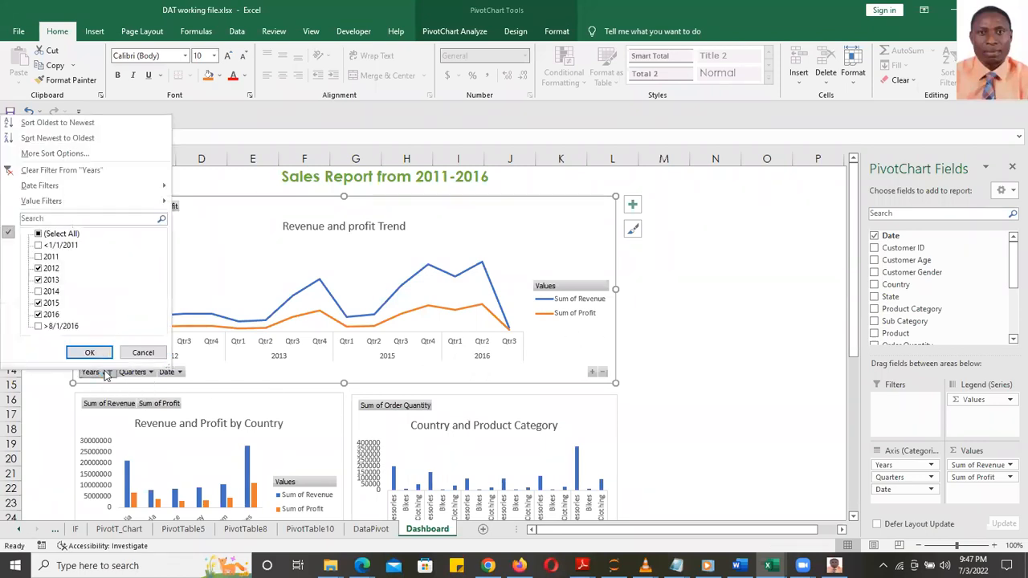
pyautogui.click(37, 234)
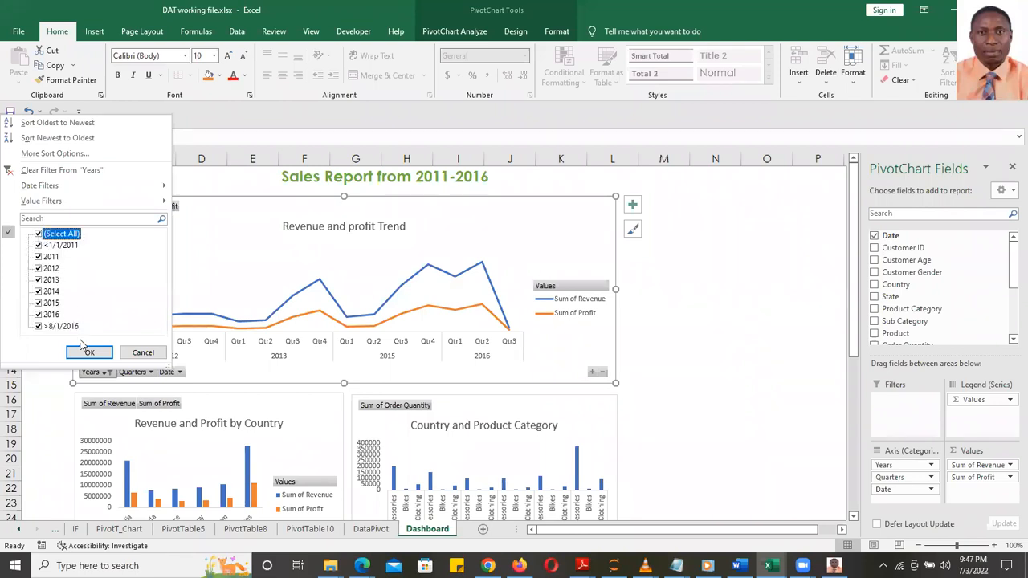
pyautogui.click(89, 353)
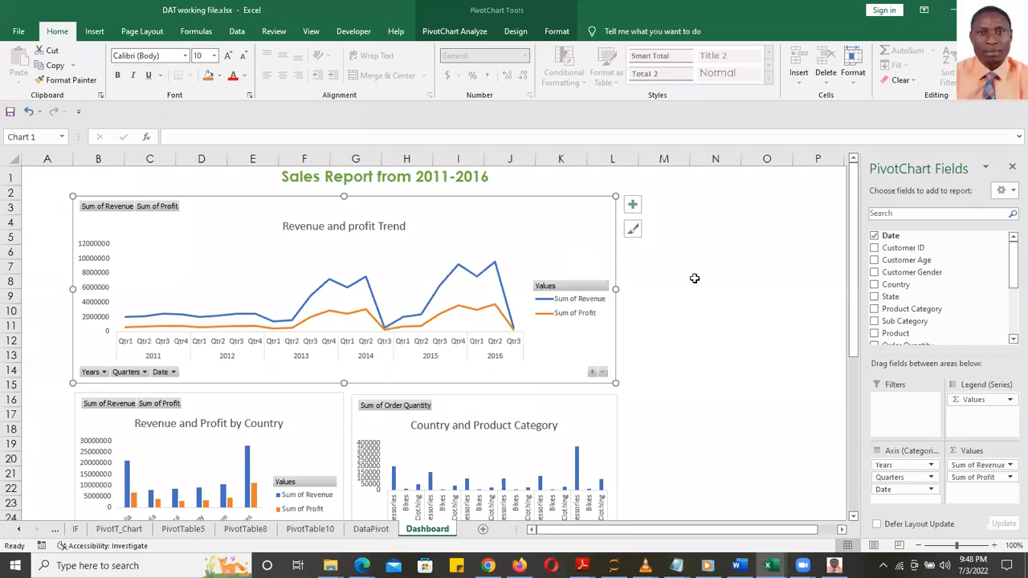
pyautogui.moveTo(853, 251); pyautogui.dragTo(854, 432)
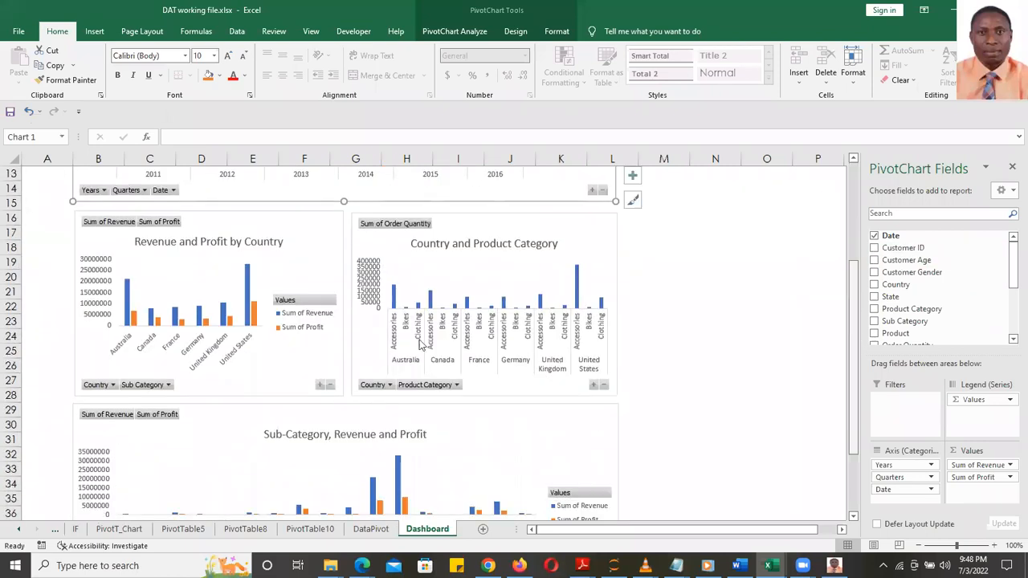
# - Filter the Revenue and Profit by Country chart to exclude United Kingdom and United States
pyautogui.click(112, 385)
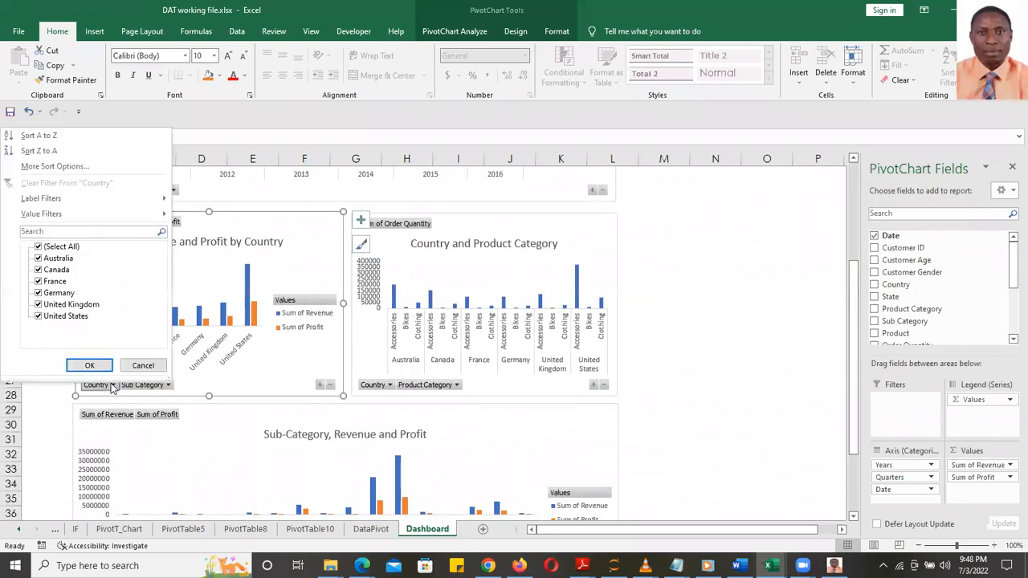
pyautogui.click(38, 316)
pyautogui.click(89, 365)
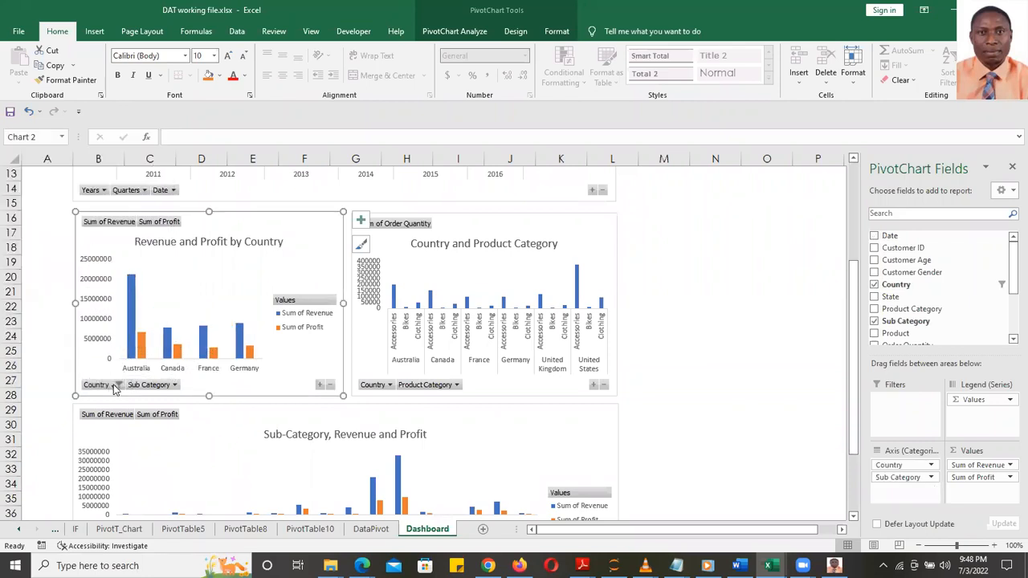
# - Clear the Country filter from the Revenue and Profit by Country chart and deselect the chart
pyautogui.click(115, 385)
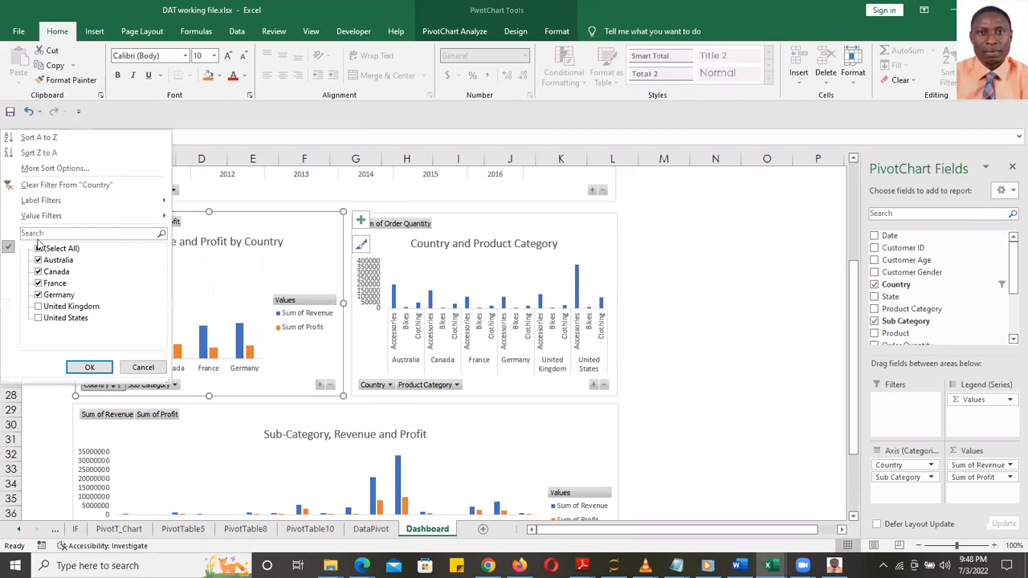
pyautogui.click(67, 185)
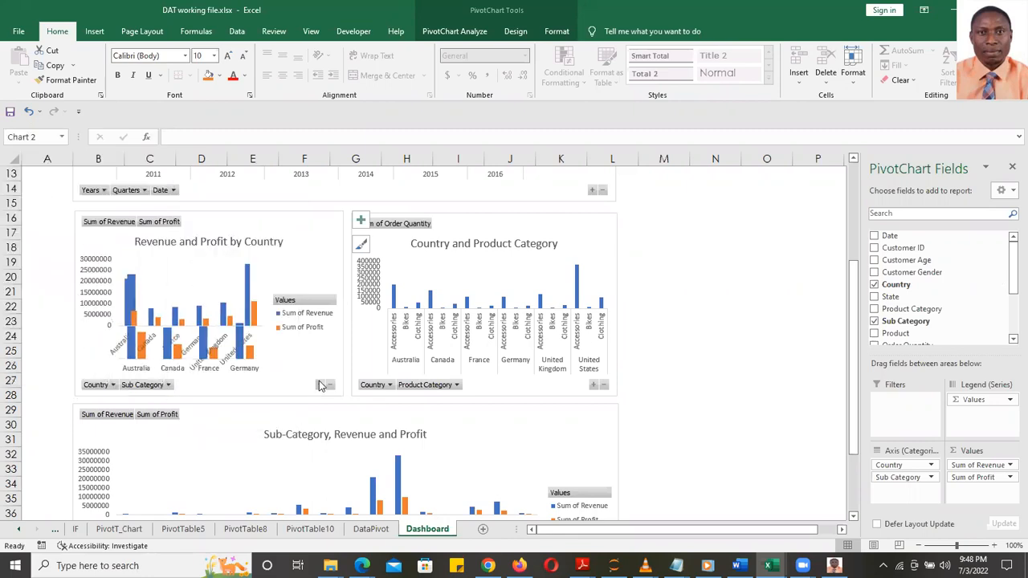
pyautogui.click(714, 306)
# - Insert slicers for Years, Quarters, Country and Customer Gender from the Revenue and profit Trend chart
pyautogui.moveTo(1011, 325); pyautogui.dragTo(1005, 313)
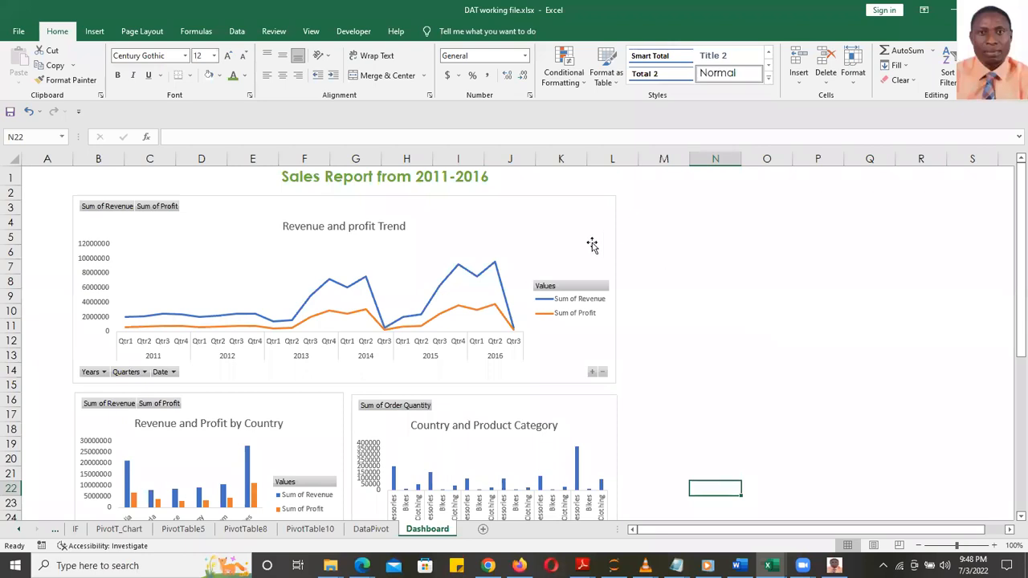
pyautogui.click(569, 233)
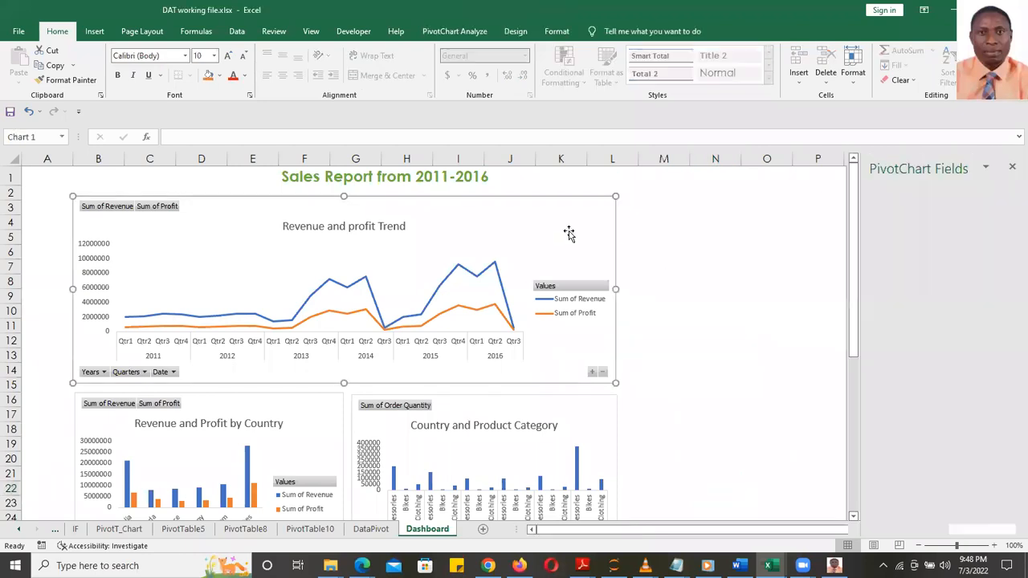
pyautogui.click(94, 31)
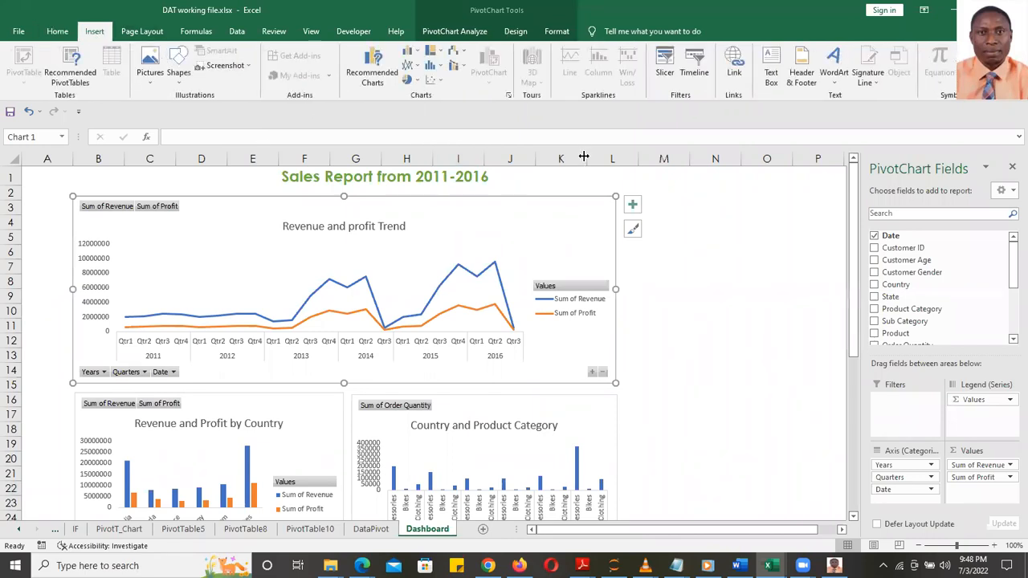
pyautogui.click(671, 66)
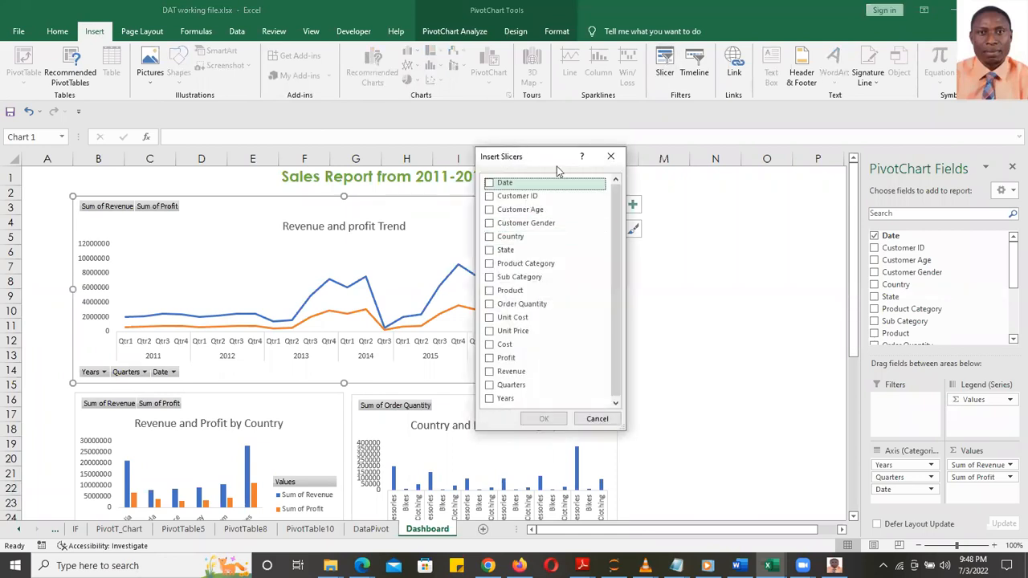
pyautogui.moveTo(516, 154); pyautogui.dragTo(687, 192)
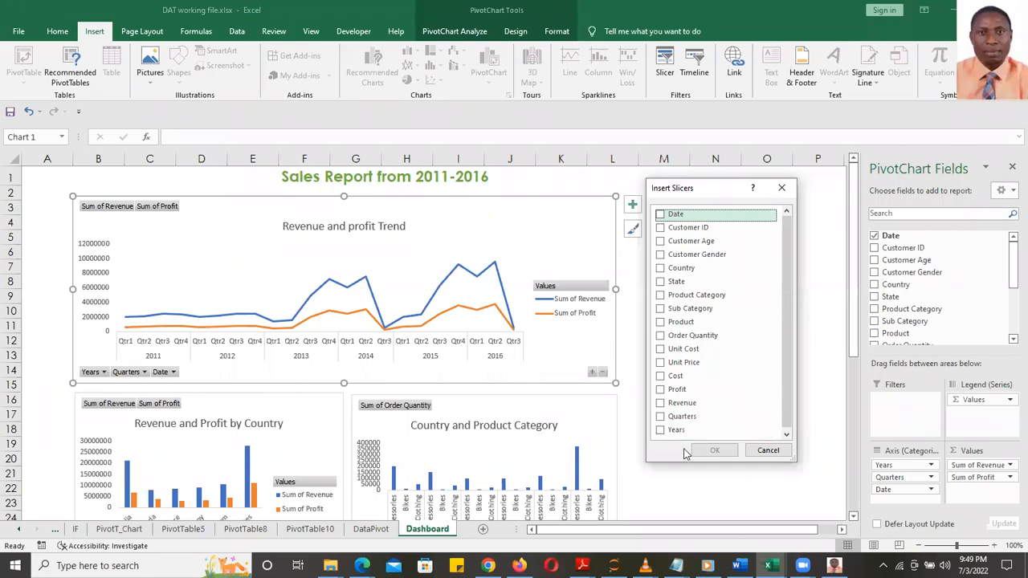
pyautogui.click(660, 432)
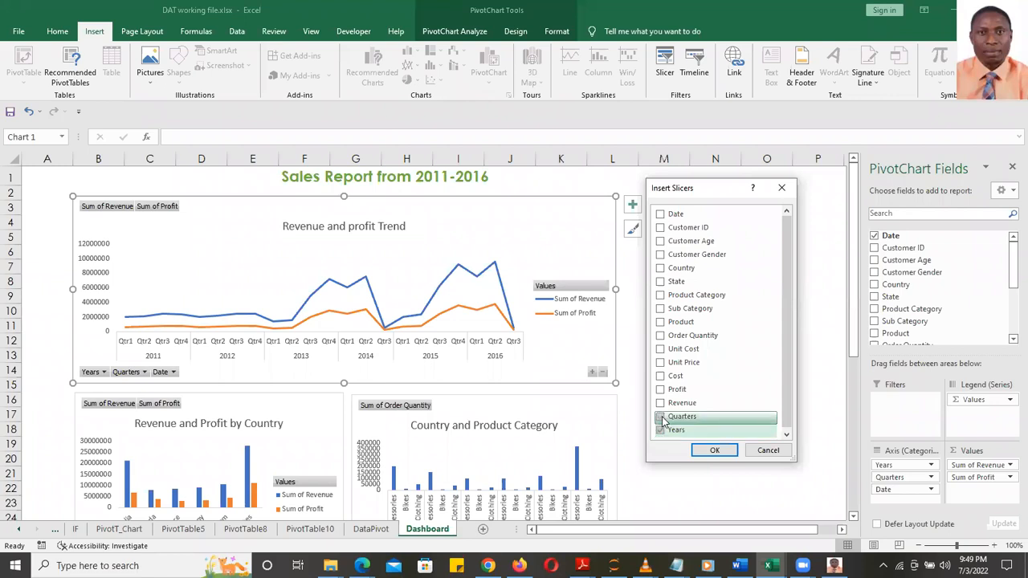
pyautogui.click(660, 416)
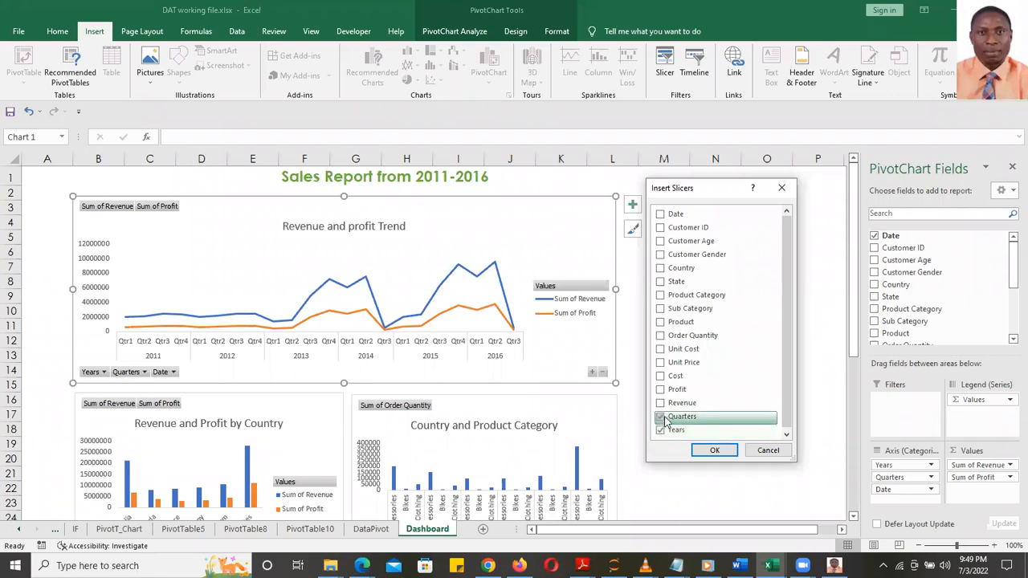
pyautogui.click(660, 269)
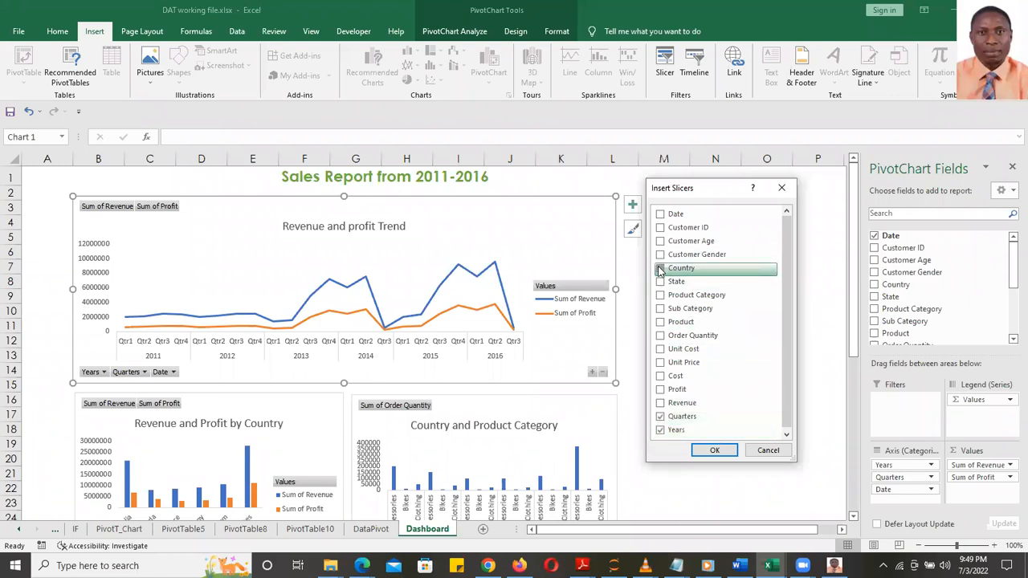
pyautogui.click(685, 254)
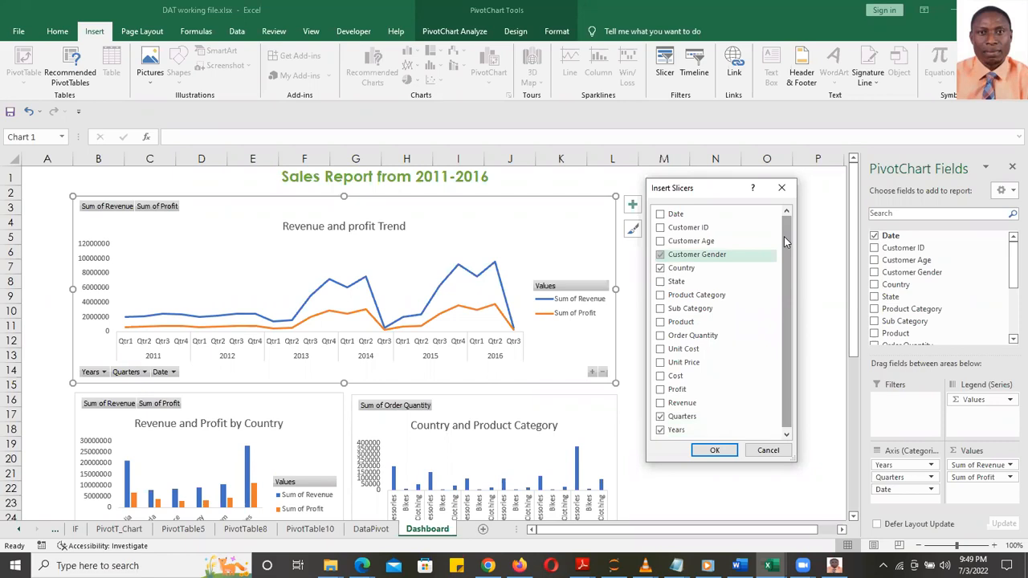
pyautogui.click(715, 450)
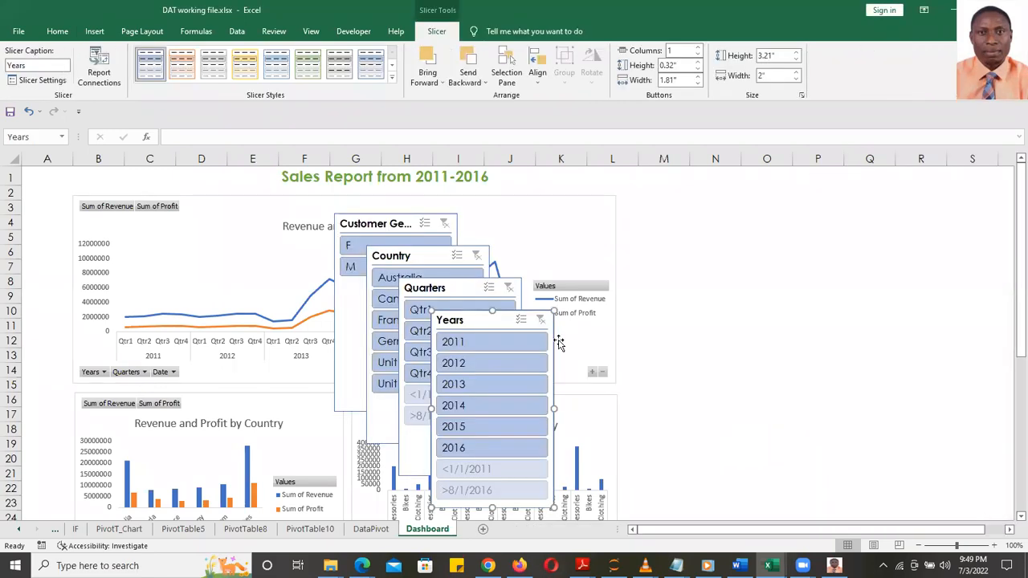
# - Spread out the overlapping slicers, moving Years clear of the charts and separating Quarters, Country and Customer Gender
pyautogui.moveTo(490, 321); pyautogui.dragTo(772, 217)
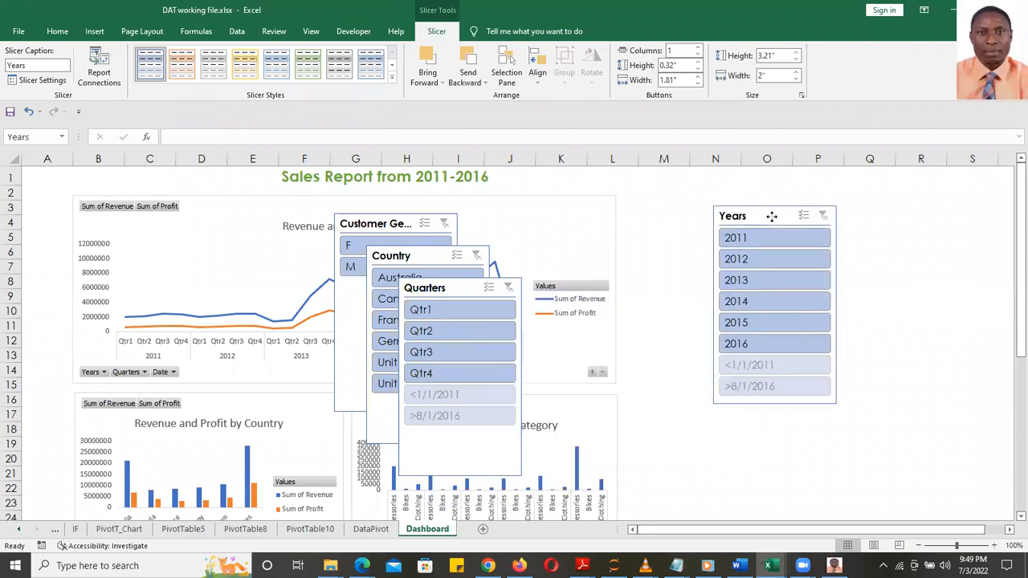
pyautogui.moveTo(451, 293); pyautogui.dragTo(589, 242)
pyautogui.moveTo(387, 252); pyautogui.dragTo(425, 250)
pyautogui.moveTo(373, 225); pyautogui.dragTo(381, 225)
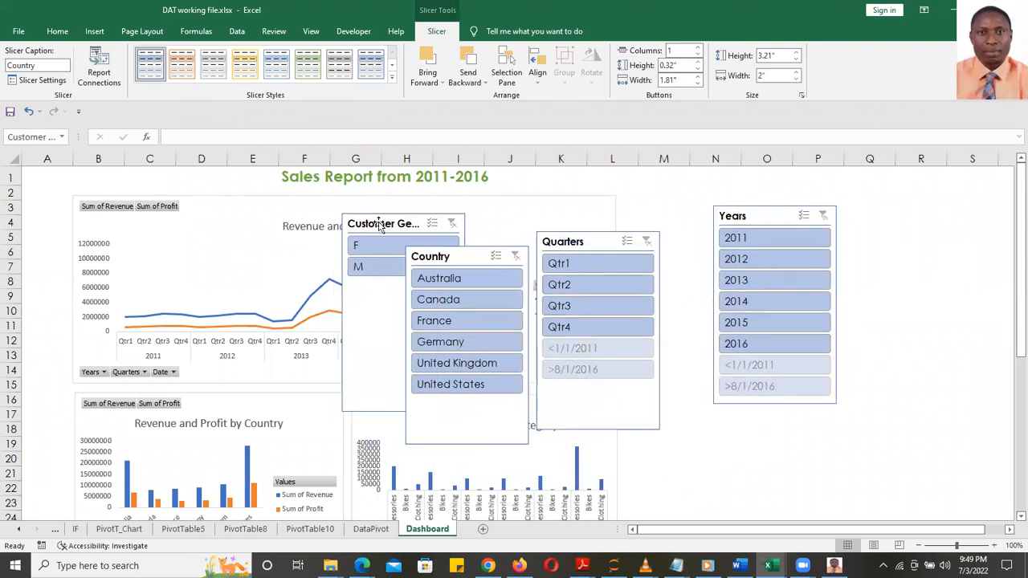
# - Arrange the Years slicer in 2 columns, shorten it to about 1.87" high and move it farther from the charts
pyautogui.click(763, 217)
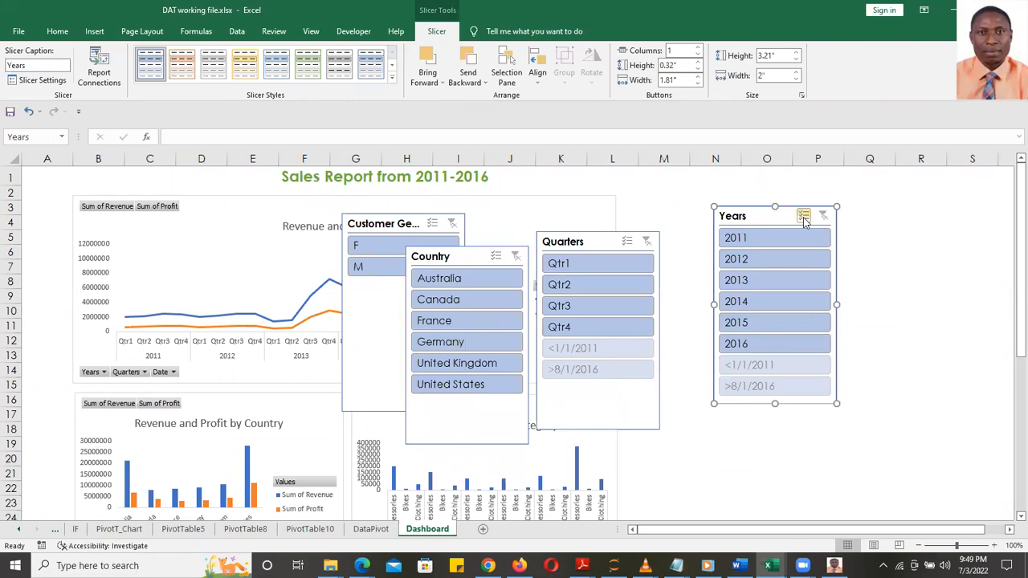
pyautogui.click(804, 220)
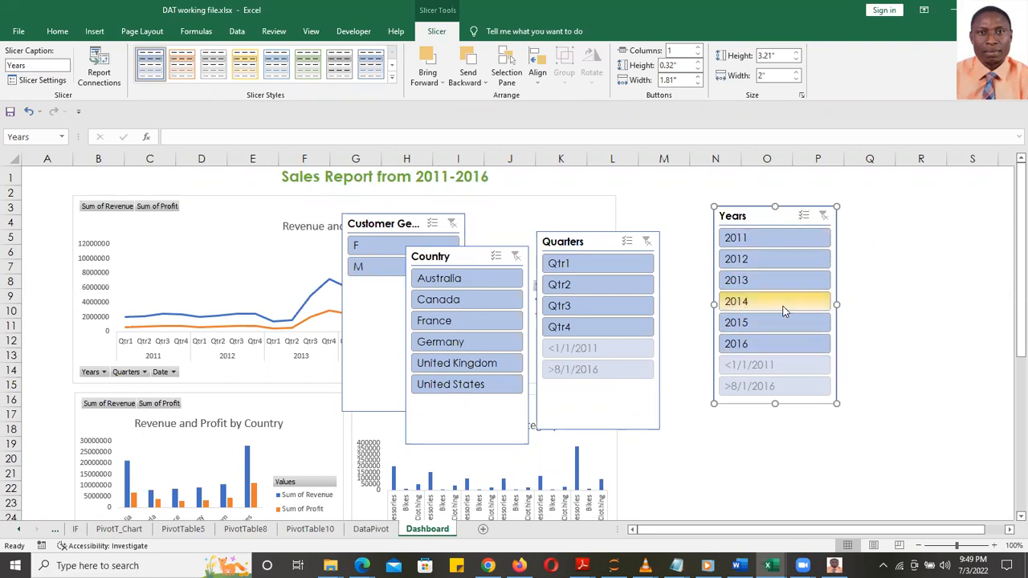
pyautogui.click(697, 47)
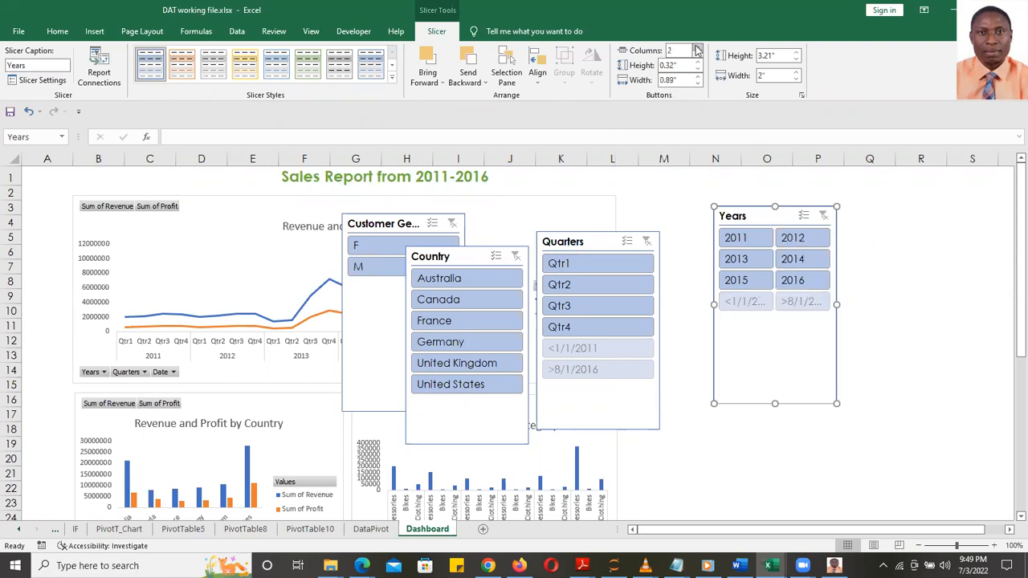
pyautogui.moveTo(774, 402); pyautogui.dragTo(775, 320)
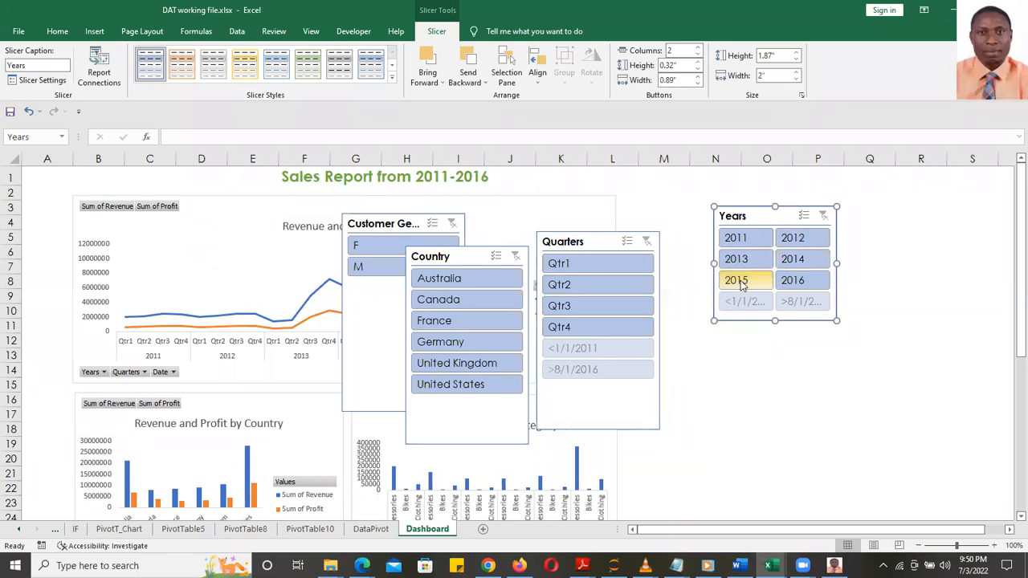
pyautogui.moveTo(767, 213); pyautogui.dragTo(828, 203)
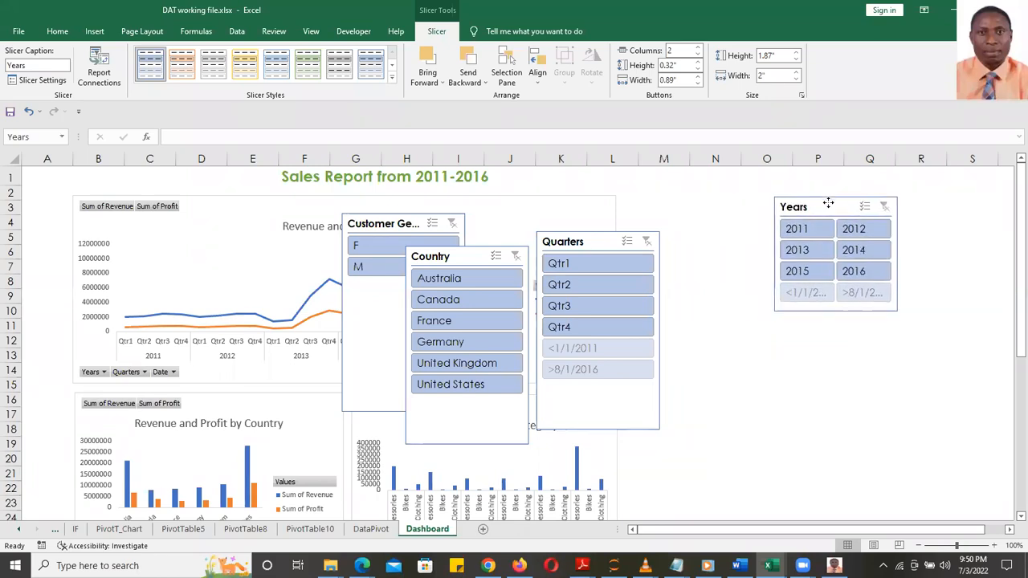
# - Hide items with no data in the Years slicer, shorten it to about 1.53" and move it out to columns R and S
pyautogui.rightClick(828, 203)
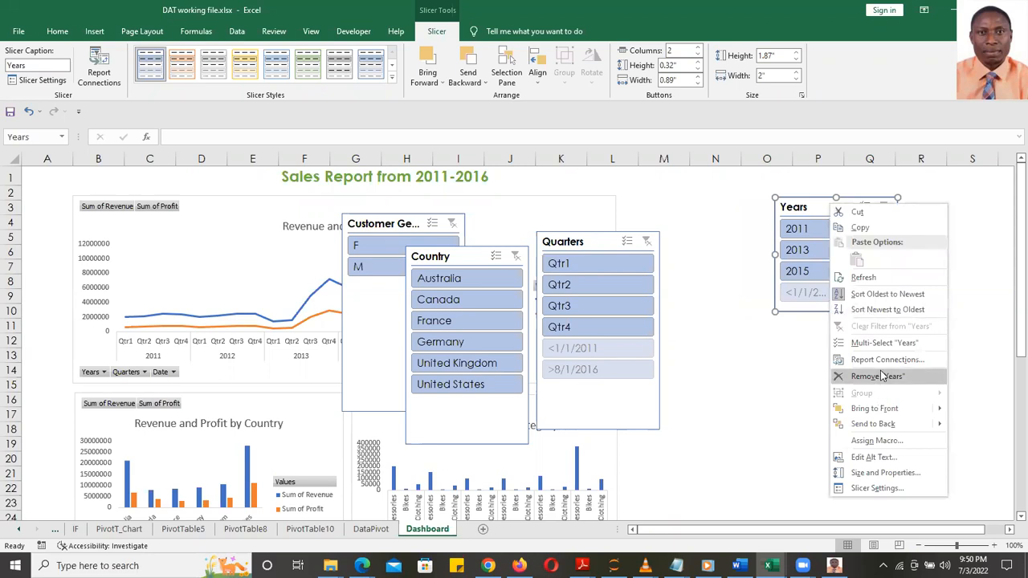
pyautogui.click(880, 487)
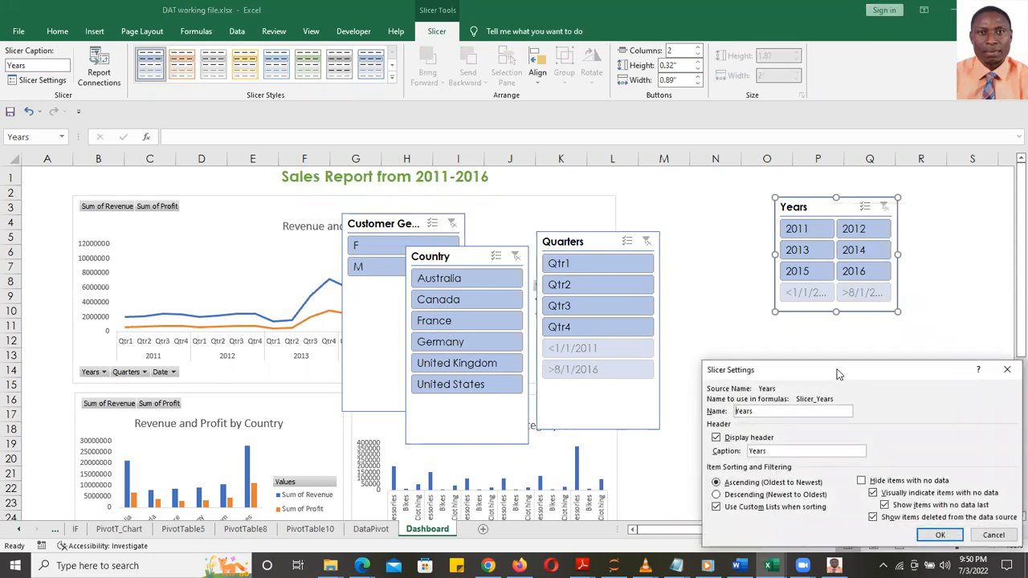
pyautogui.moveTo(837, 374); pyautogui.dragTo(566, 223)
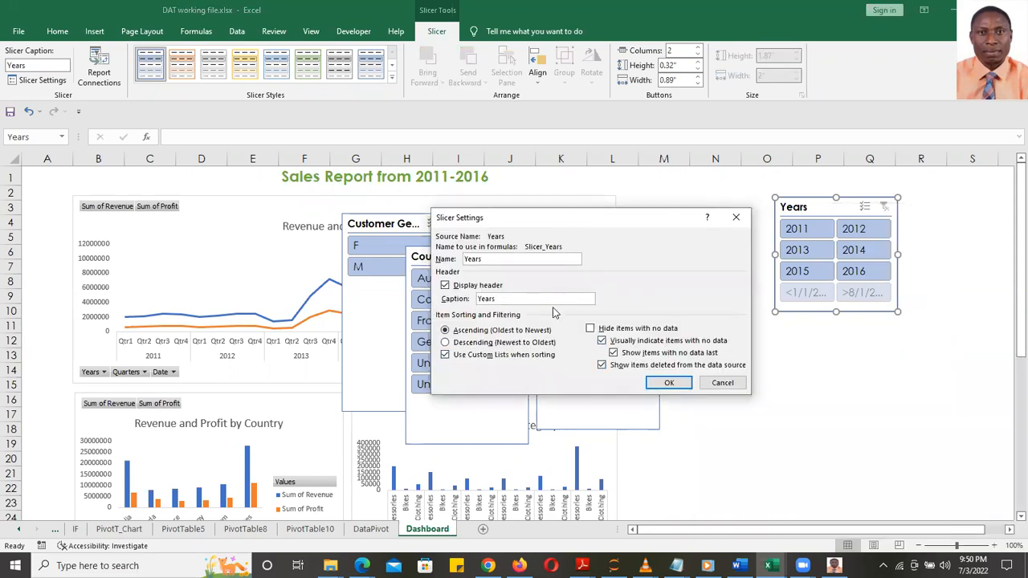
pyautogui.click(590, 328)
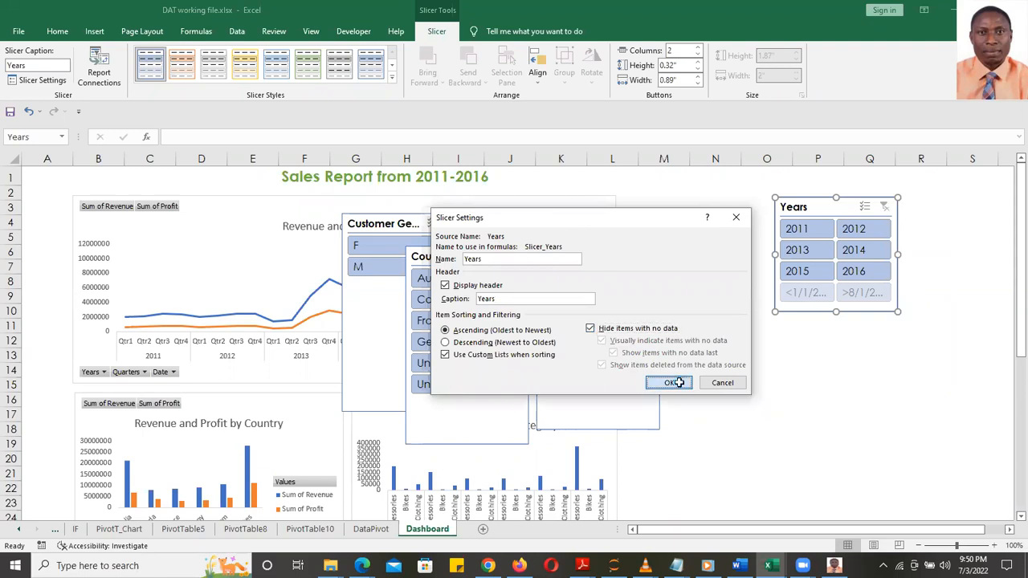
pyautogui.click(672, 382)
pyautogui.moveTo(836, 294); pyautogui.dragTo(836, 291)
pyautogui.moveTo(827, 208); pyautogui.dragTo(937, 190)
# - Move the Quarters slicer off the charts, arrange it in 2 columns and shorten it to about 1.62" high
pyautogui.moveTo(595, 239); pyautogui.dragTo(733, 213)
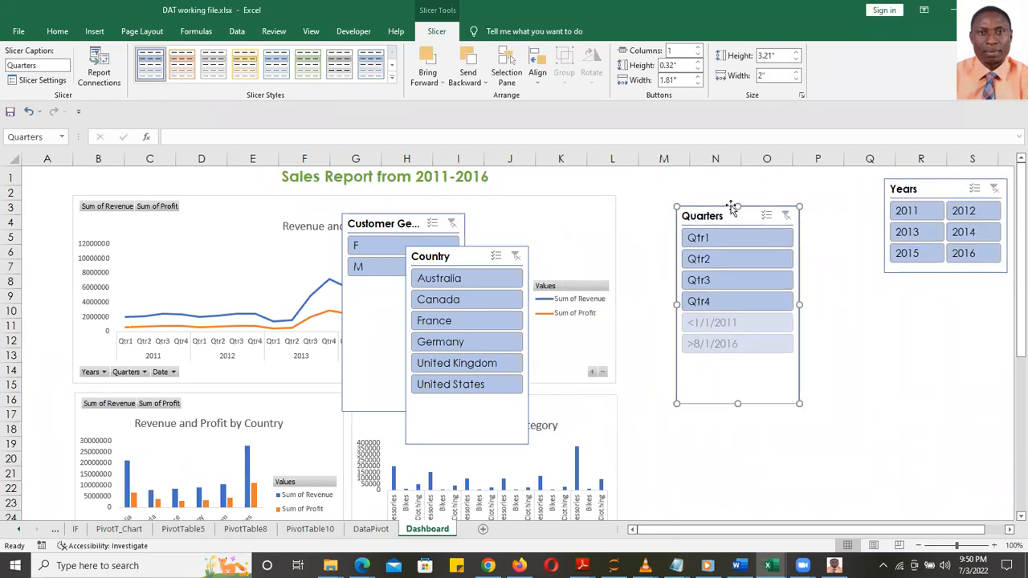
pyautogui.click(697, 48)
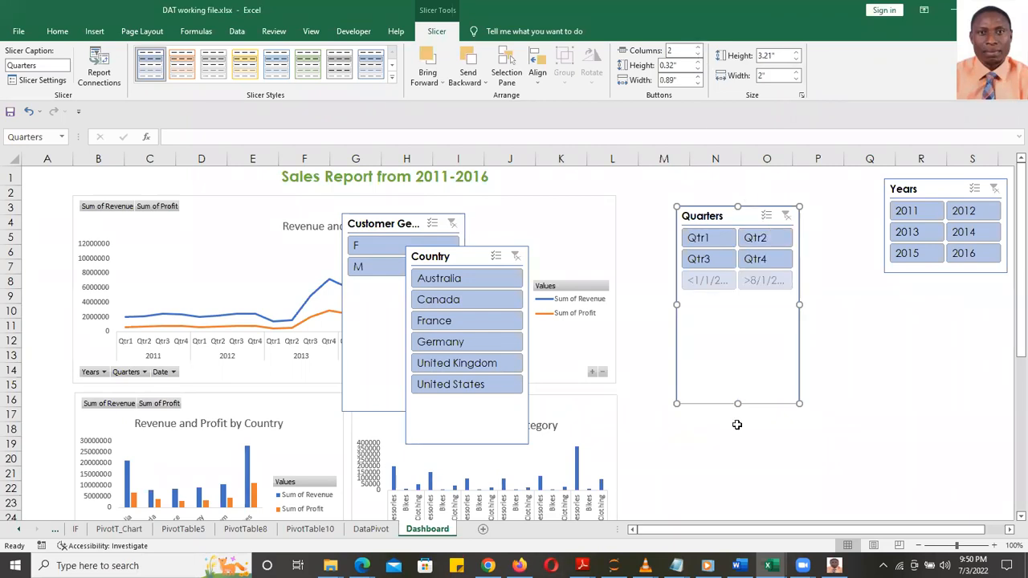
pyautogui.moveTo(737, 404); pyautogui.dragTo(738, 304)
# - Hide items with no data in the Quarters slicer and shorten it to about 1.19" high
pyautogui.rightClick(737, 220)
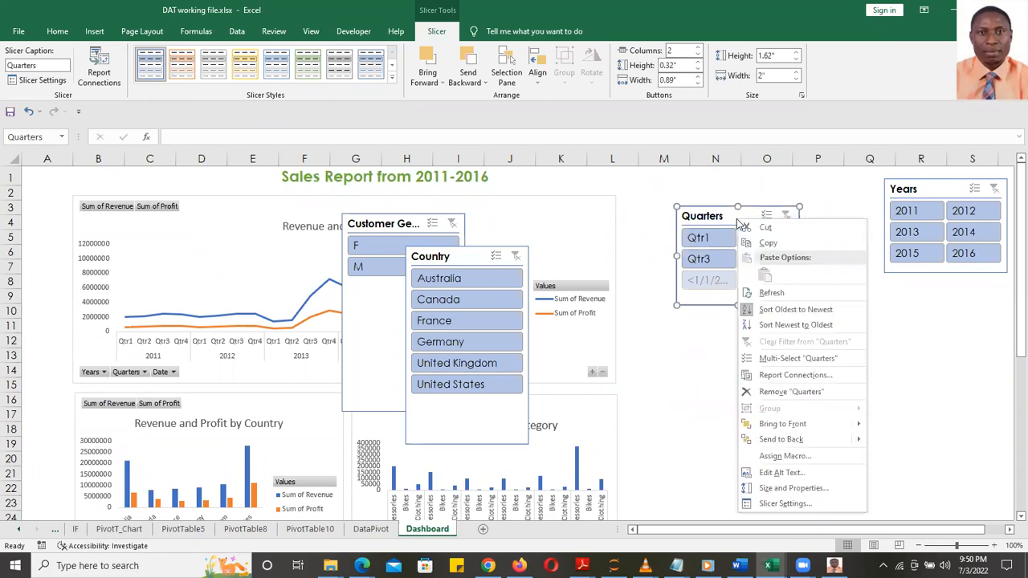
pyautogui.click(793, 506)
pyautogui.click(792, 482)
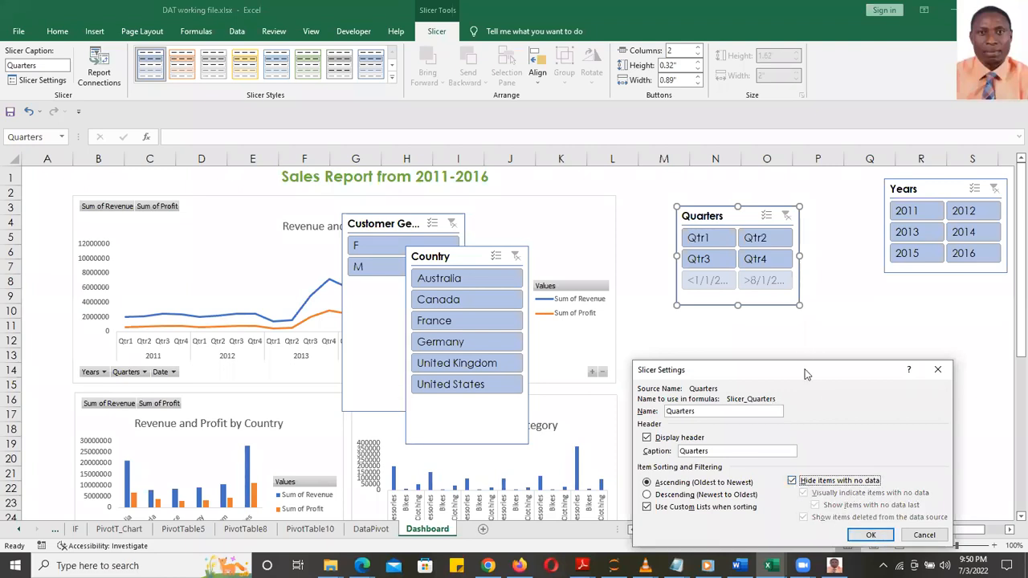
pyautogui.moveTo(807, 374); pyautogui.dragTo(795, 338)
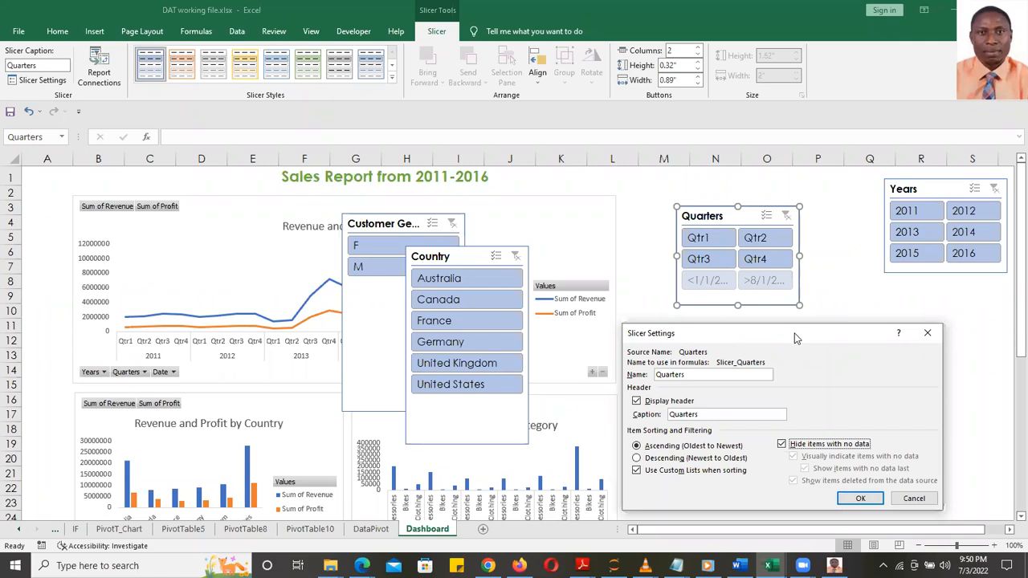
pyautogui.click(859, 498)
pyautogui.moveTo(737, 305); pyautogui.dragTo(737, 279)
# - Line up the Quarters, Years and Country slicers in one row to the right of the trend chart
pyautogui.moveTo(733, 216); pyautogui.dragTo(676, 209)
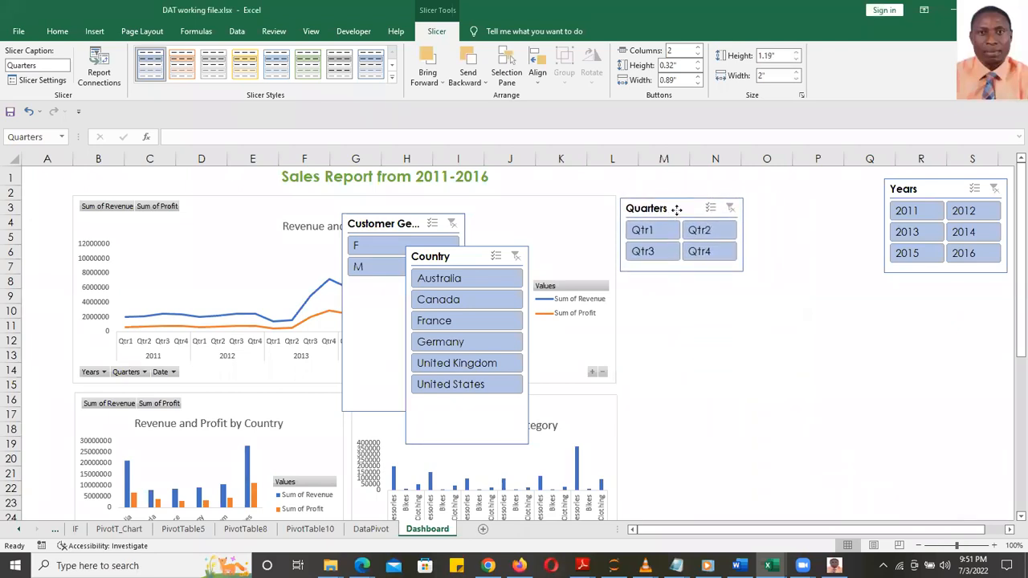
pyautogui.moveTo(929, 192); pyautogui.dragTo(786, 207)
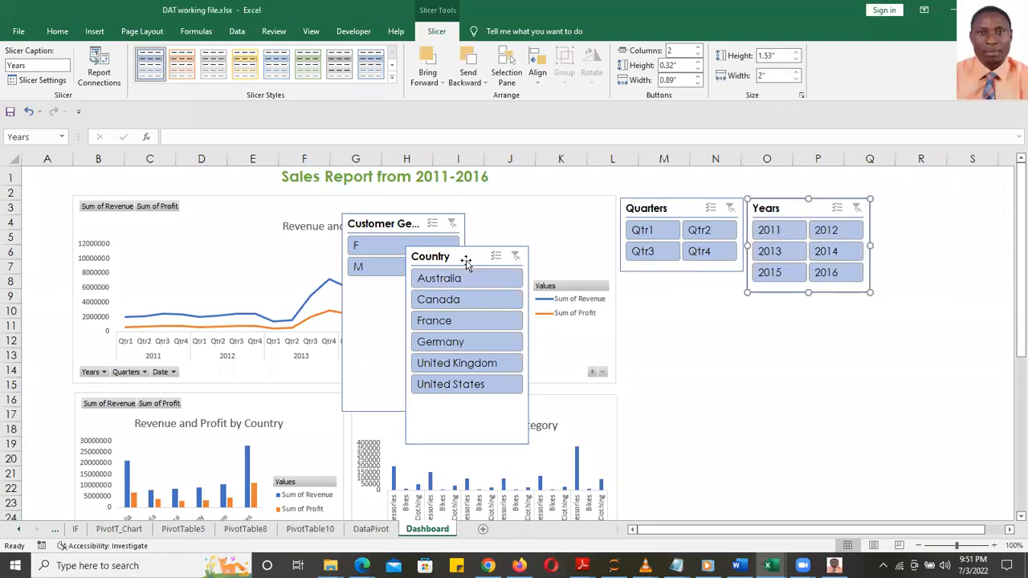
pyautogui.moveTo(466, 256); pyautogui.dragTo(941, 210)
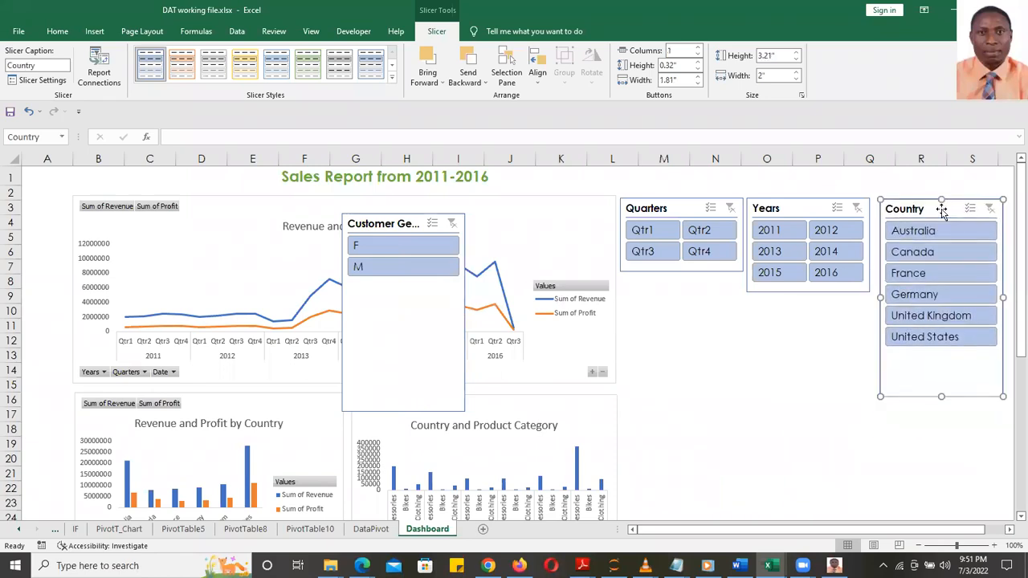
# - Shorten the Country slicer to about 2.53" high, try two columns, and return it to a single column
pyautogui.moveTo(941, 396); pyautogui.dragTo(941, 354)
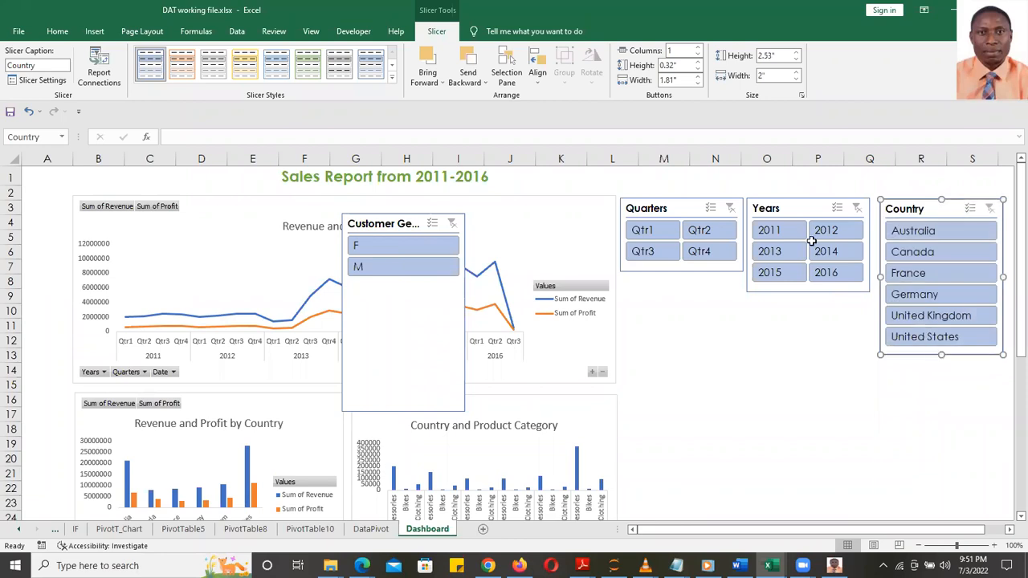
pyautogui.click(697, 47)
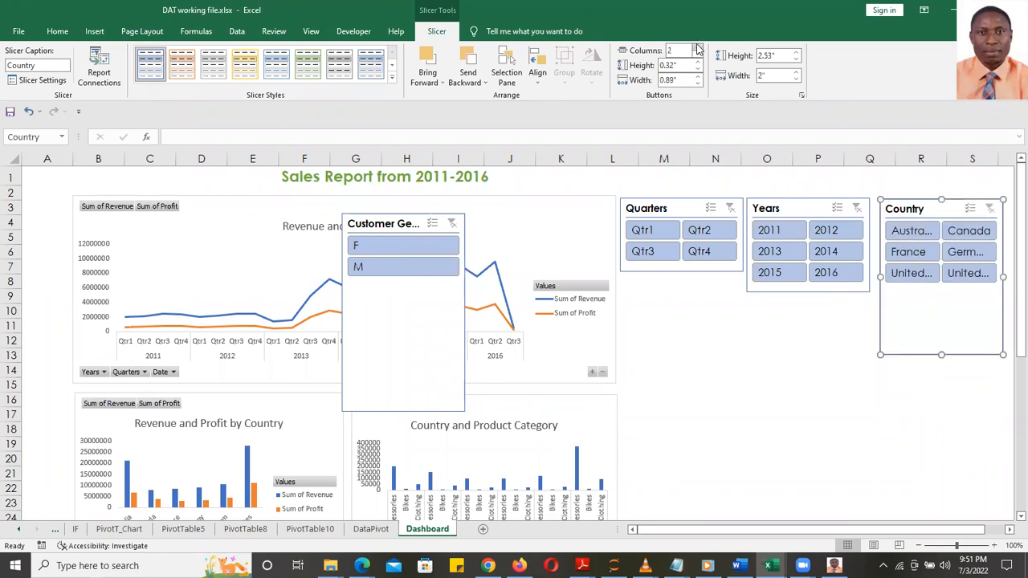
pyautogui.click(698, 55)
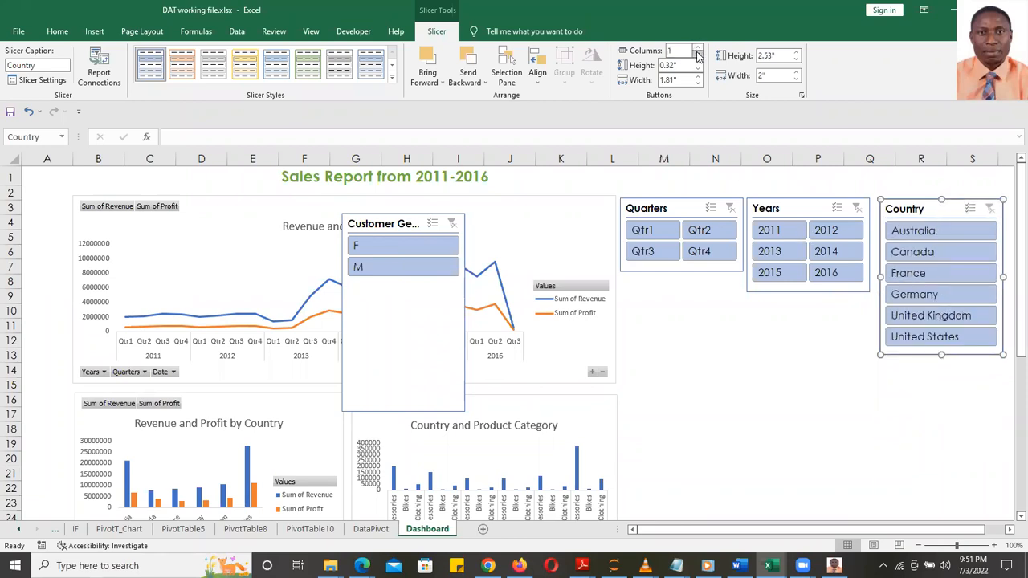
pyautogui.click(928, 417)
# - Move the Customer Gender slicer below the Quarters slicer, arrange it in 2 columns and shorten it to about 0.82" high
pyautogui.click(460, 259)
pyautogui.moveTo(460, 259); pyautogui.dragTo(736, 324)
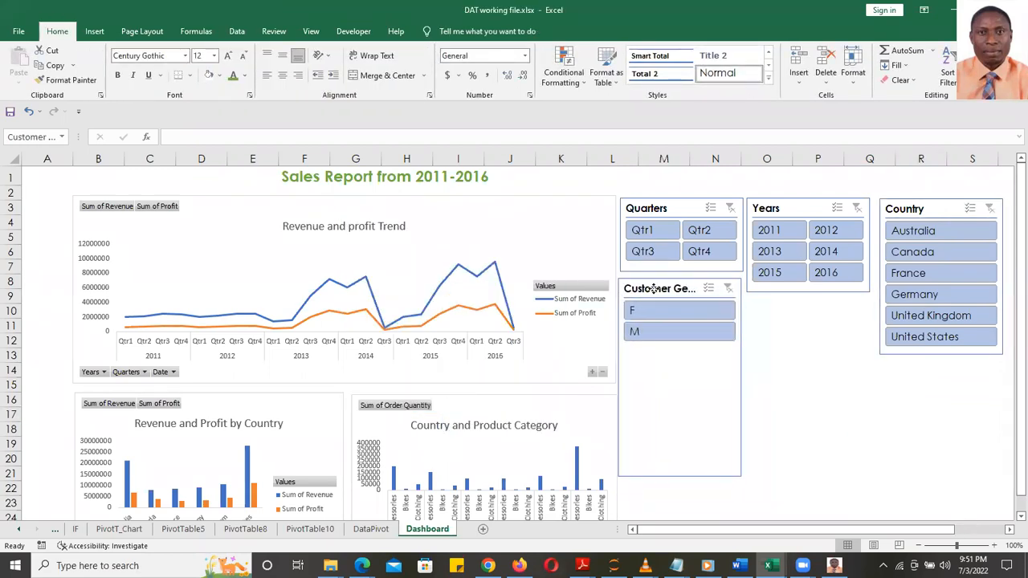
pyautogui.click(655, 291)
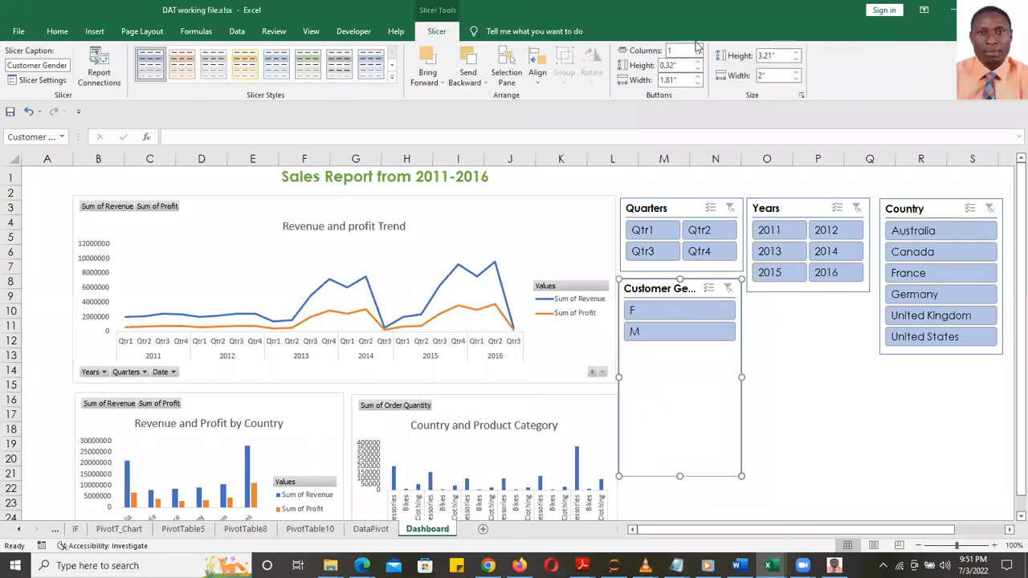
pyautogui.click(697, 48)
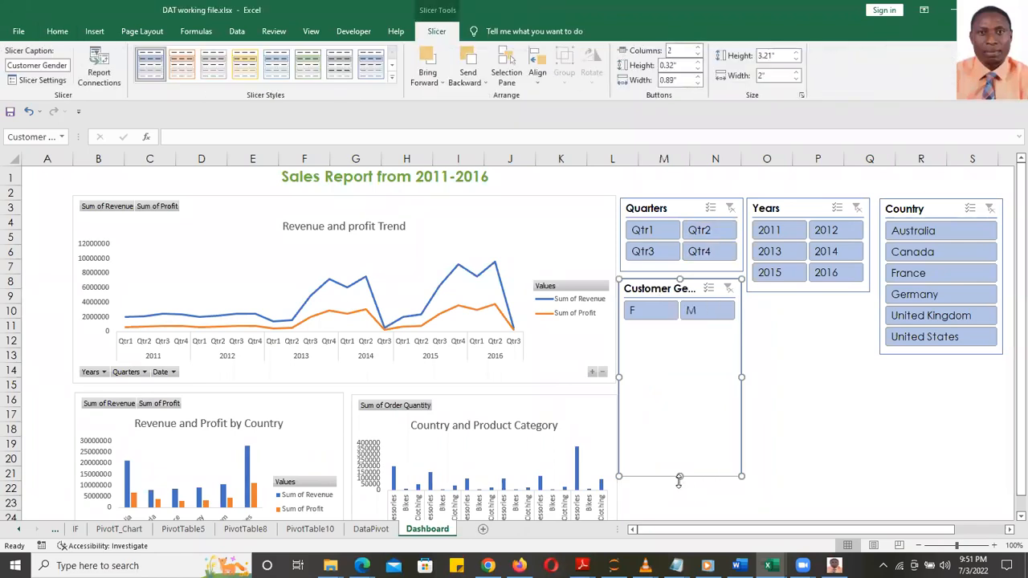
pyautogui.moveTo(683, 447); pyautogui.dragTo(687, 329)
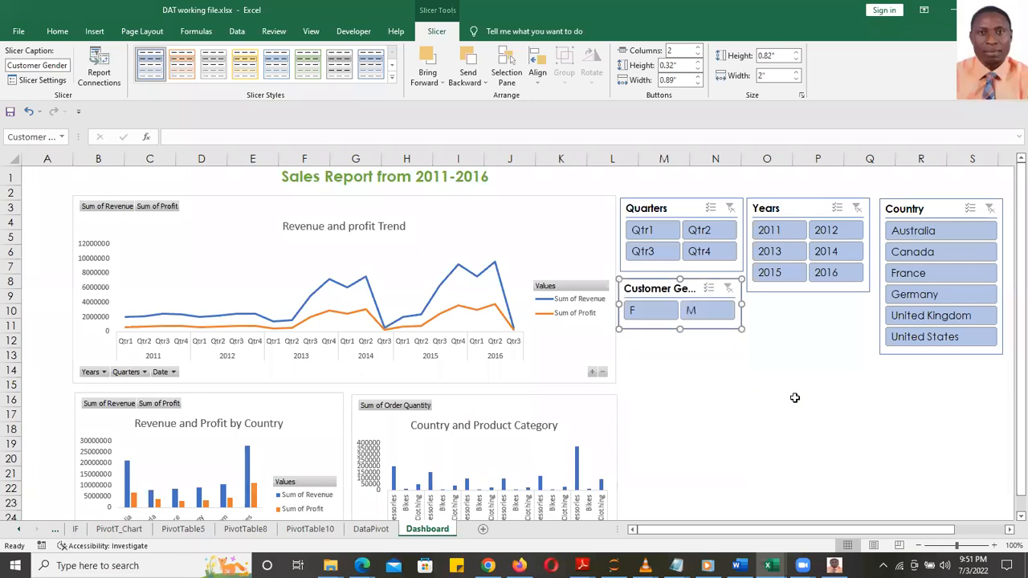
pyautogui.click(810, 373)
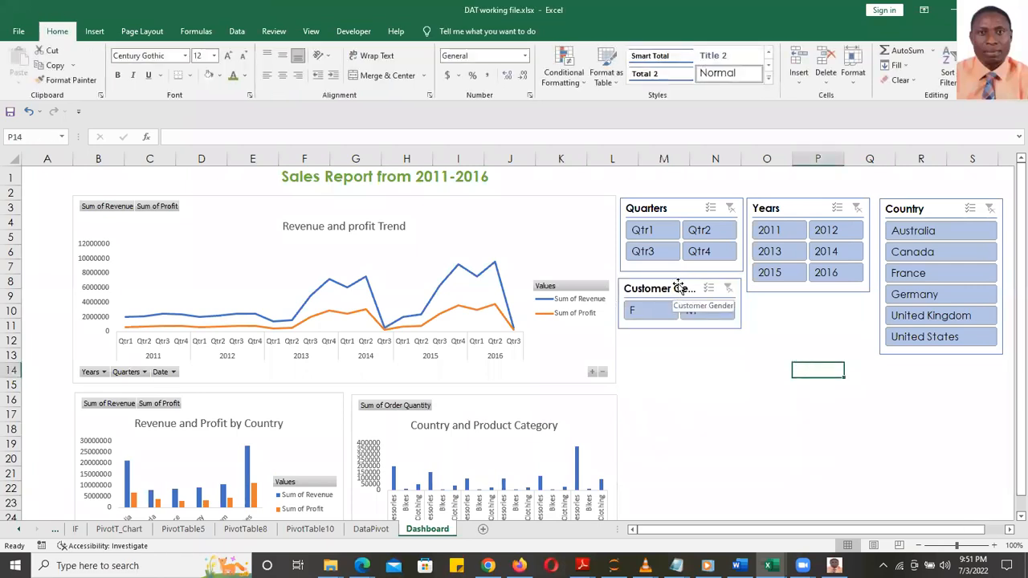
# - Rearrange the slicers beside the trend chart in the order Country, Years, Quarters, with Customer Gender directly beneath Quarters
pyautogui.moveTo(677, 280); pyautogui.dragTo(678, 407)
pyautogui.moveTo(680, 208); pyautogui.dragTo(809, 303)
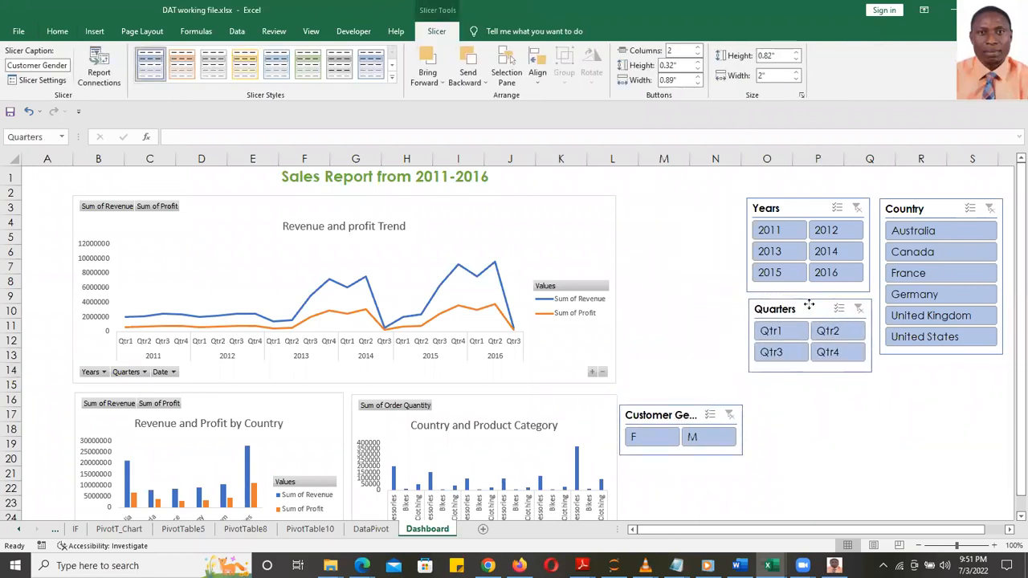
pyautogui.moveTo(671, 415); pyautogui.dragTo(786, 461)
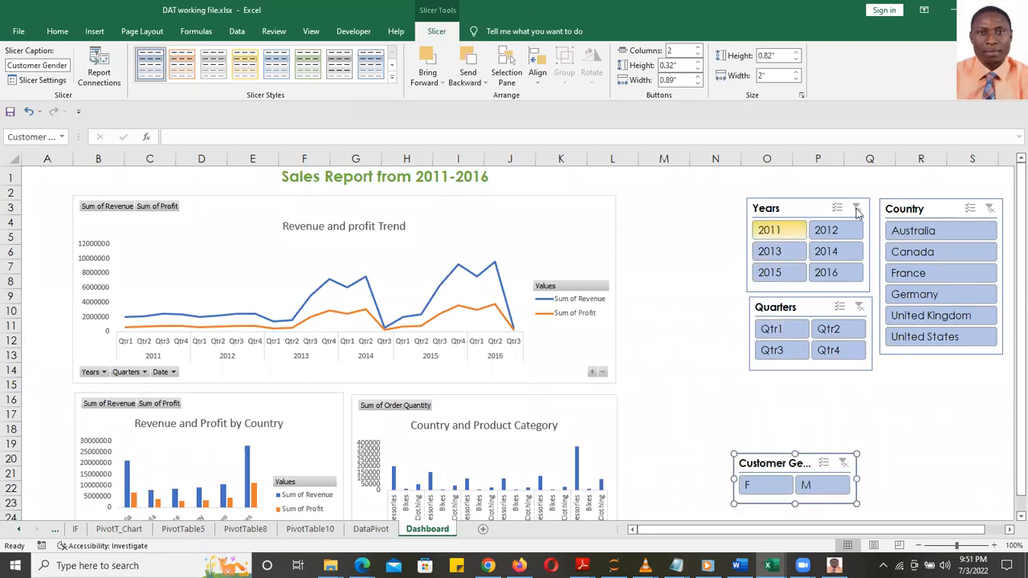
pyautogui.moveTo(924, 205); pyautogui.dragTo(661, 198)
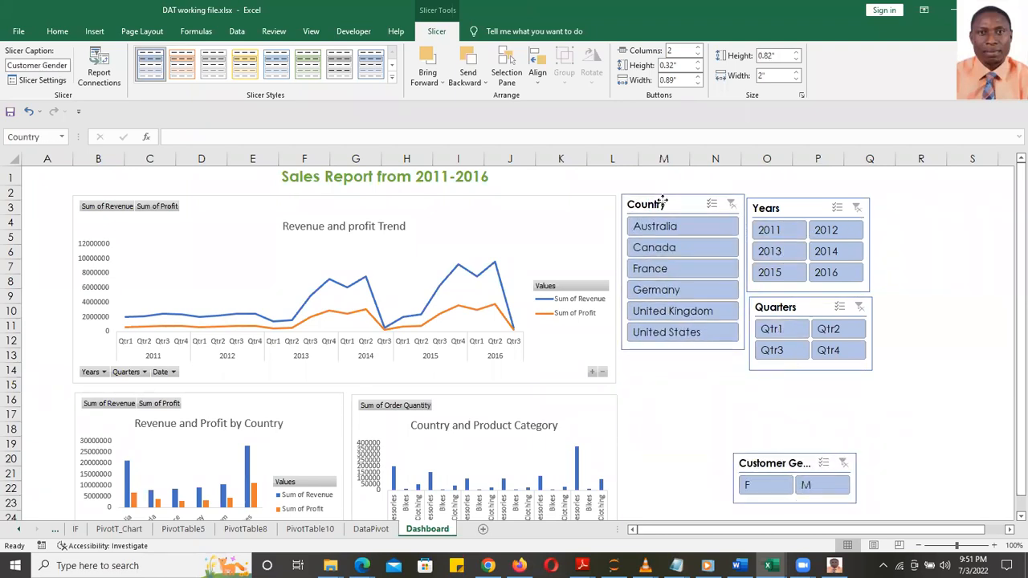
pyautogui.moveTo(784, 205); pyautogui.dragTo(787, 199)
pyautogui.moveTo(801, 307); pyautogui.dragTo(935, 199)
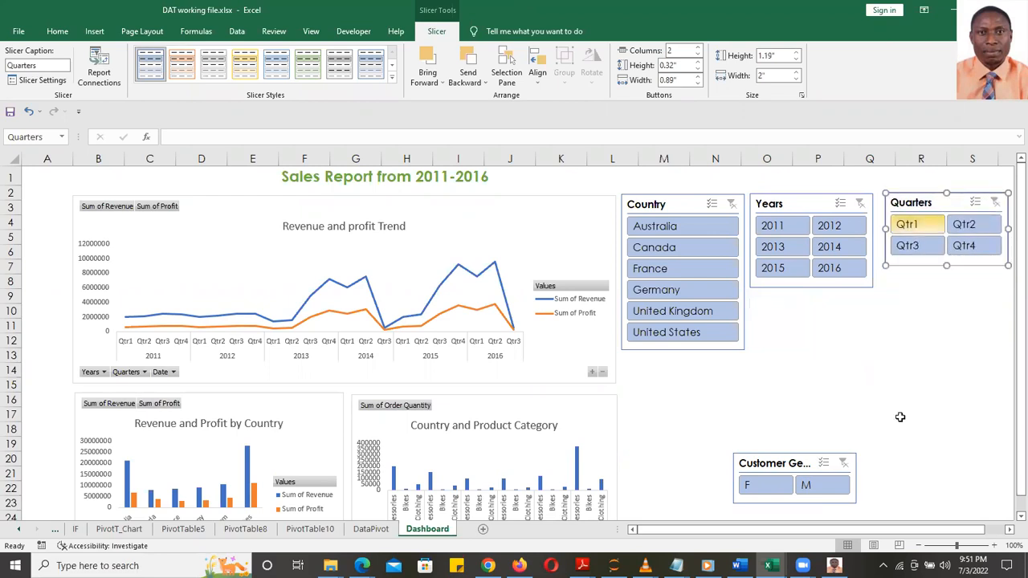
pyautogui.moveTo(800, 463); pyautogui.dragTo(947, 282)
pyautogui.click(836, 414)
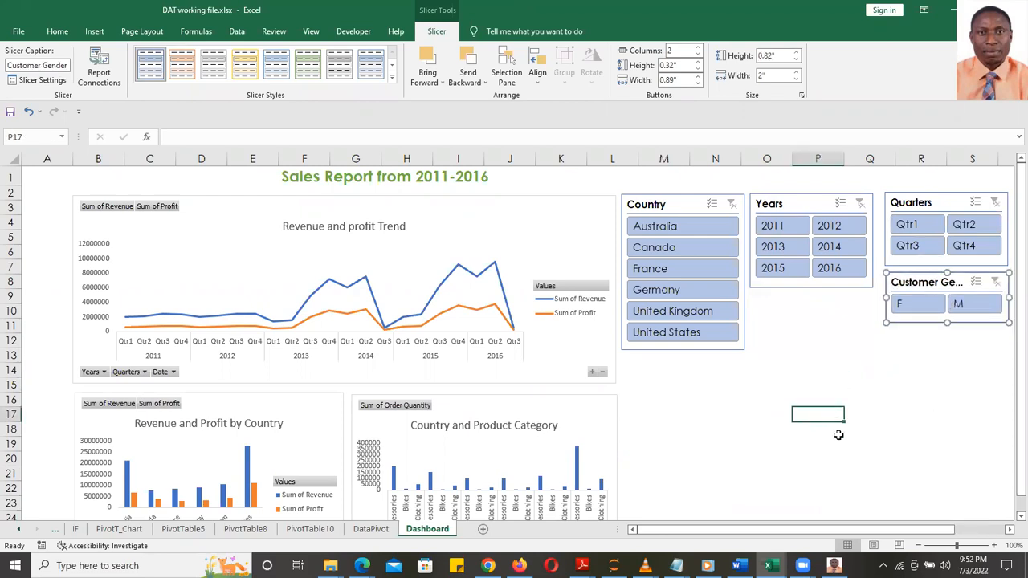
# - Test each slicer's effect on the charts by filtering in turn on Australia, 2011, Qtr1 and F, clearing each filter
pyautogui.click(678, 228)
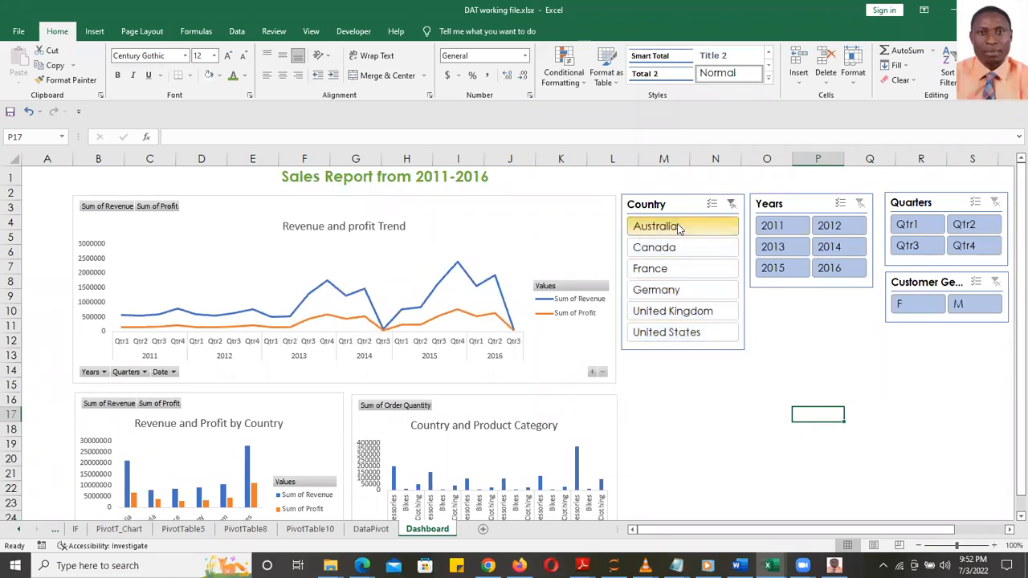
pyautogui.click(731, 203)
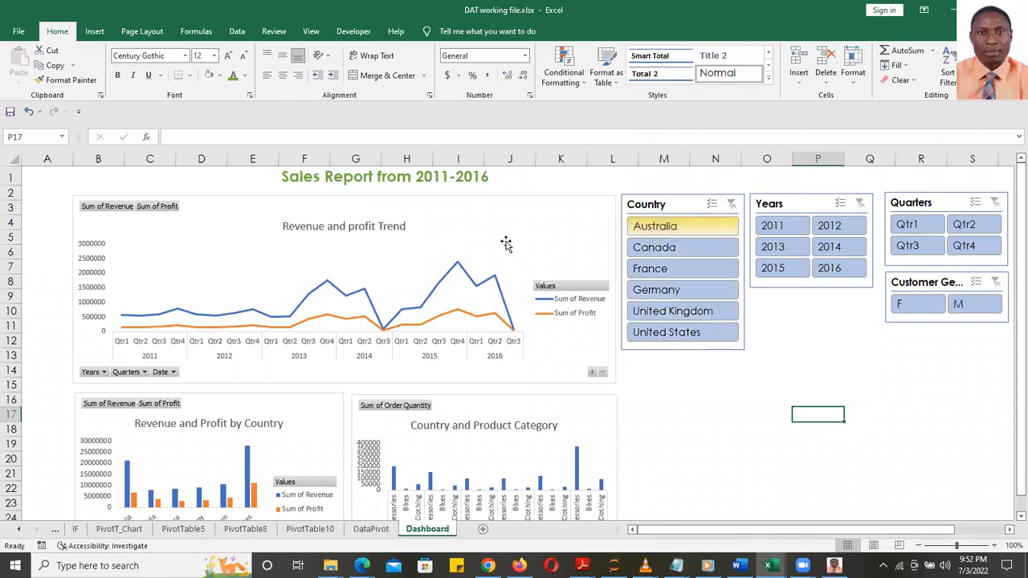
pyautogui.click(795, 227)
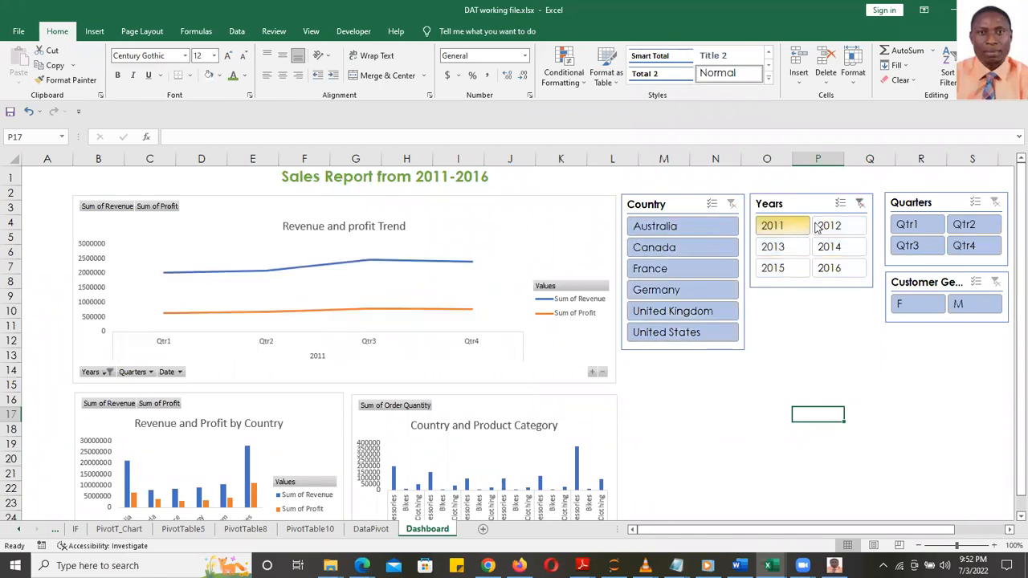
pyautogui.click(859, 203)
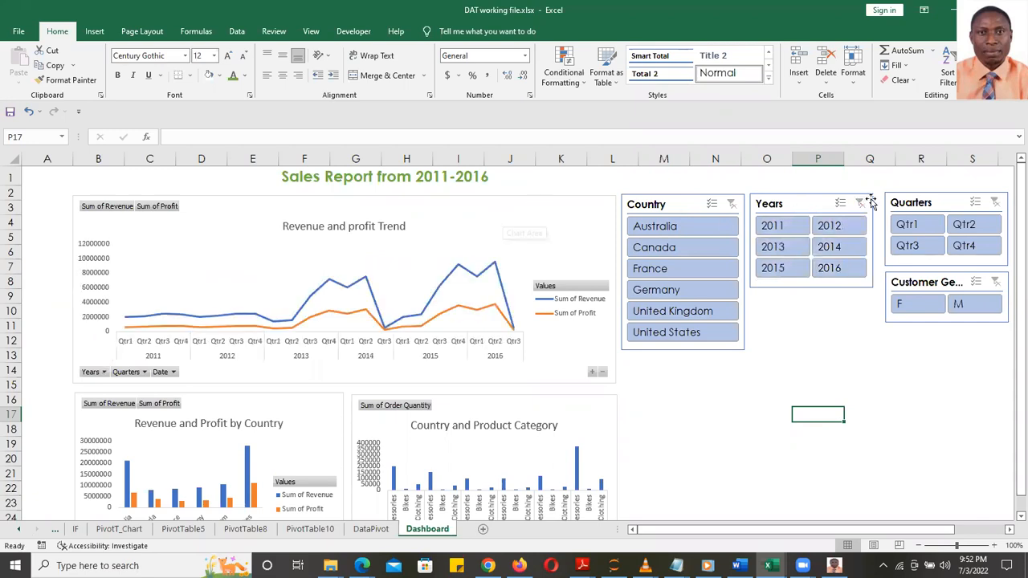
pyautogui.click(909, 225)
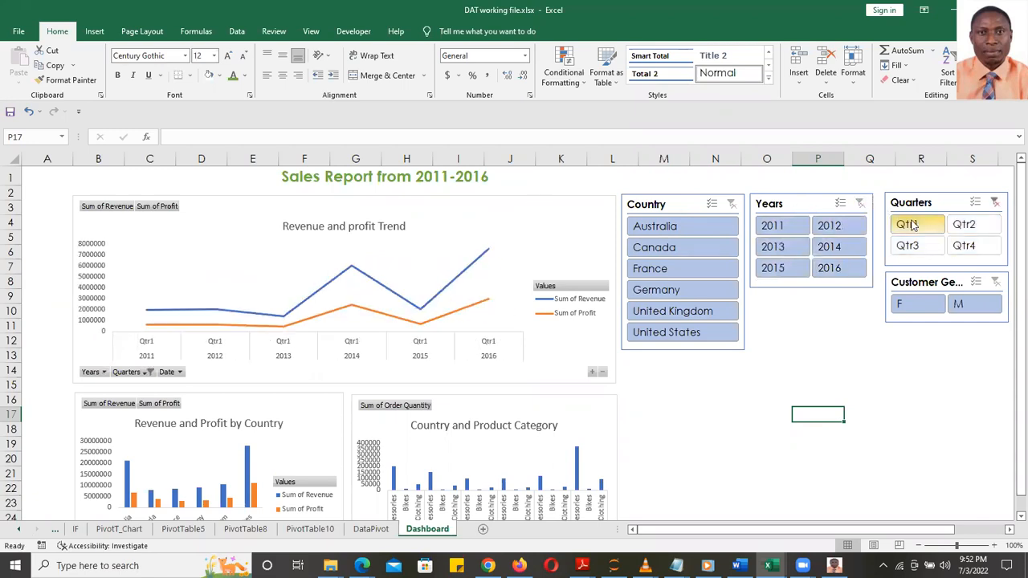
pyautogui.click(994, 202)
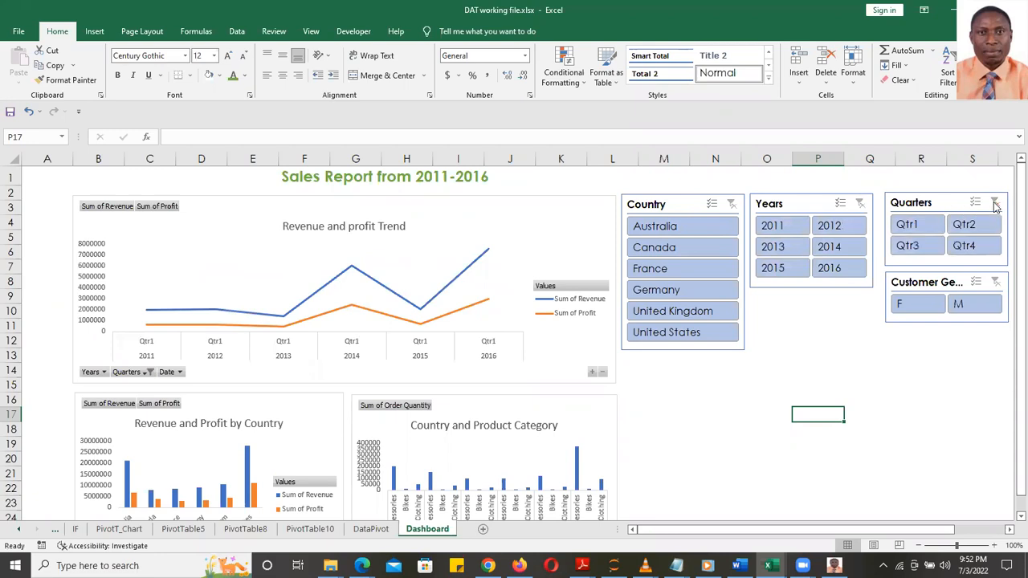
pyautogui.click(926, 309)
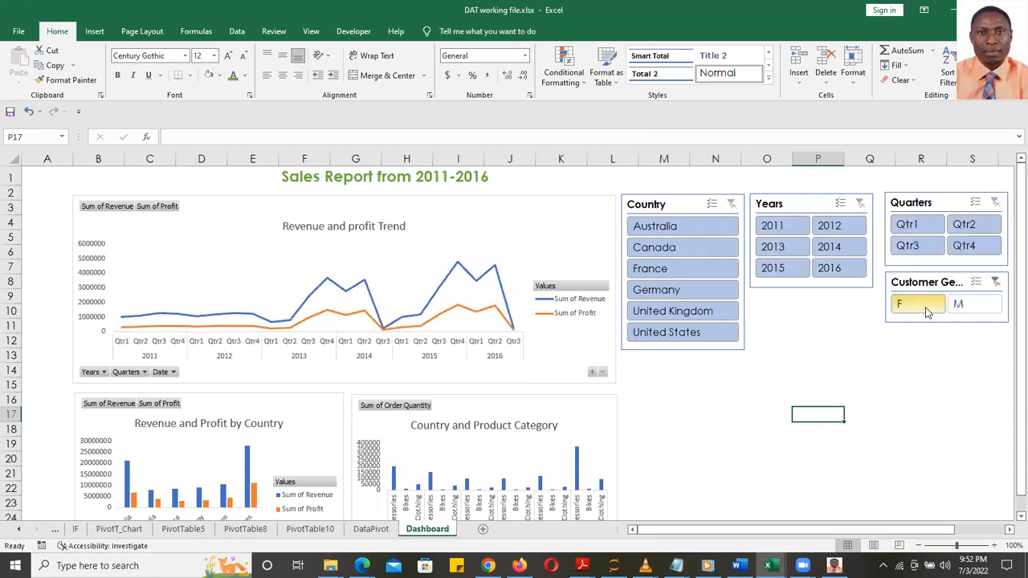
pyautogui.click(995, 282)
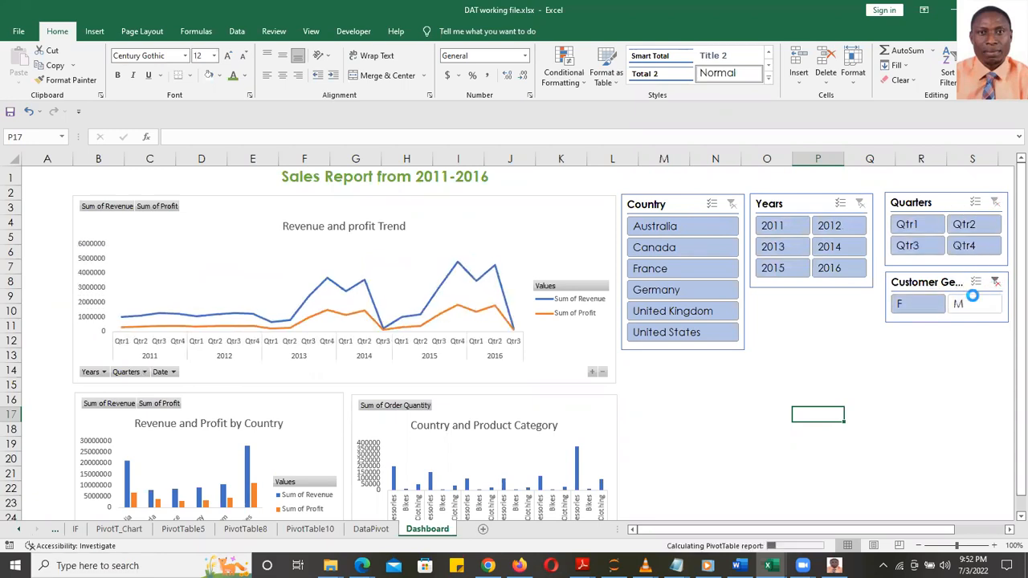
pyautogui.click(799, 313)
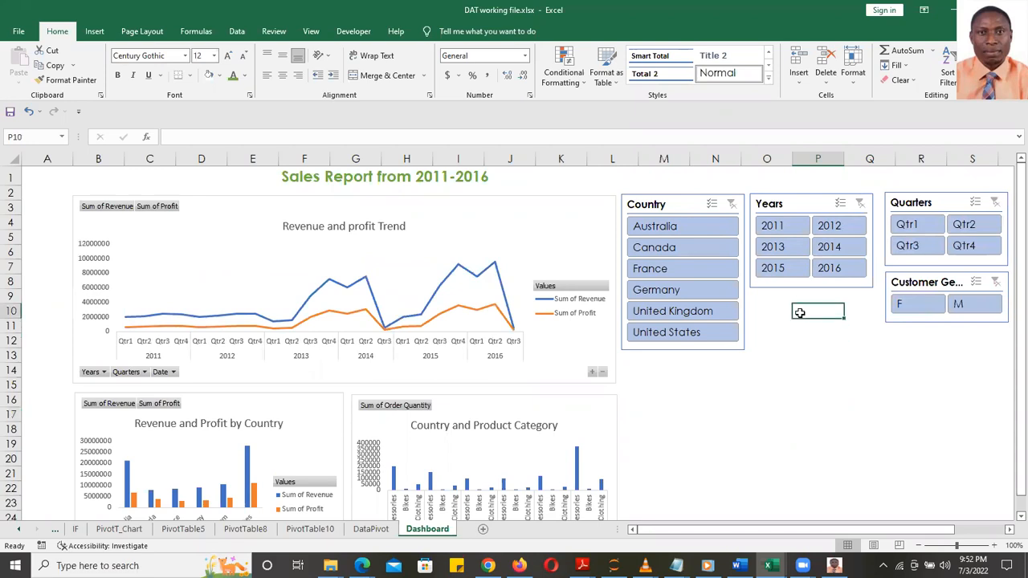
pyautogui.click(543, 212)
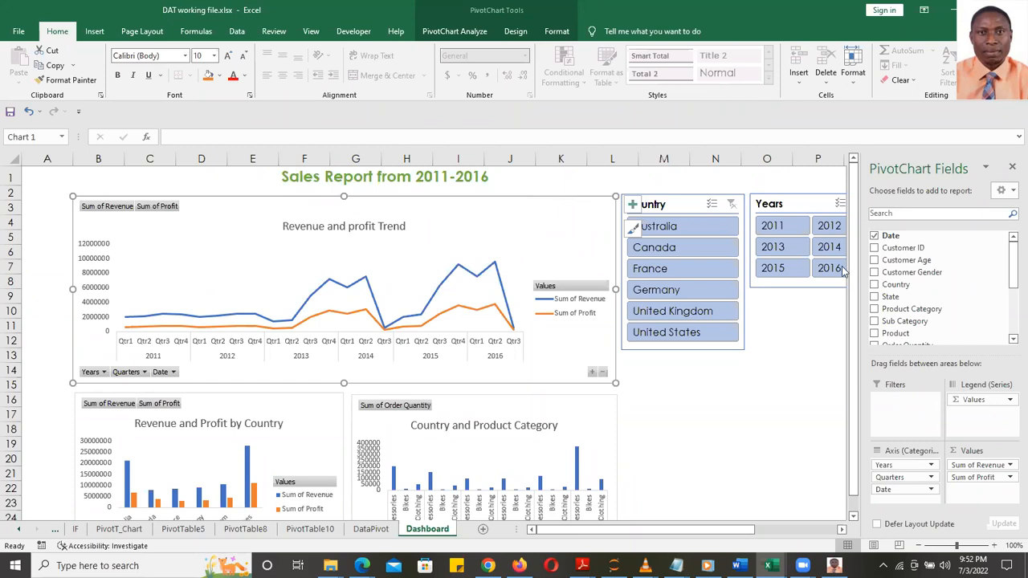
pyautogui.click(809, 320)
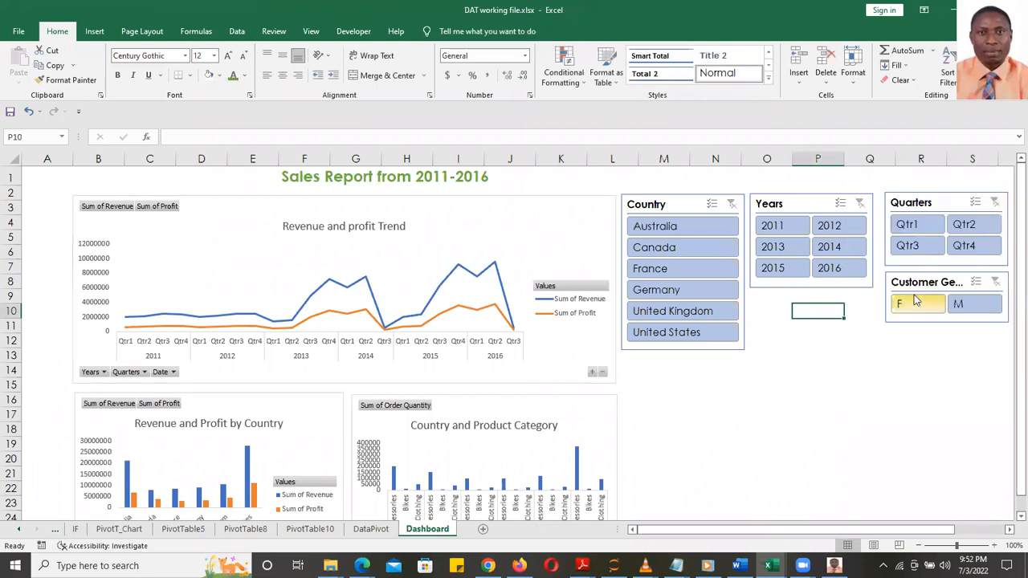
# - Connect the Country slicer to PivotTable2 and PivotTable10 in addition to PivotTable8
pyautogui.click(682, 205)
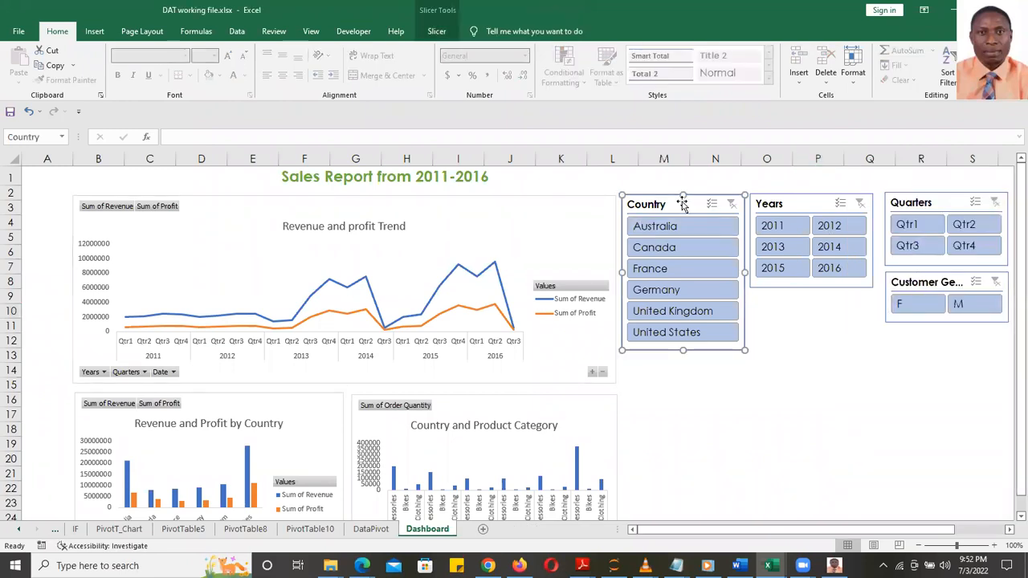
pyautogui.rightClick(684, 207)
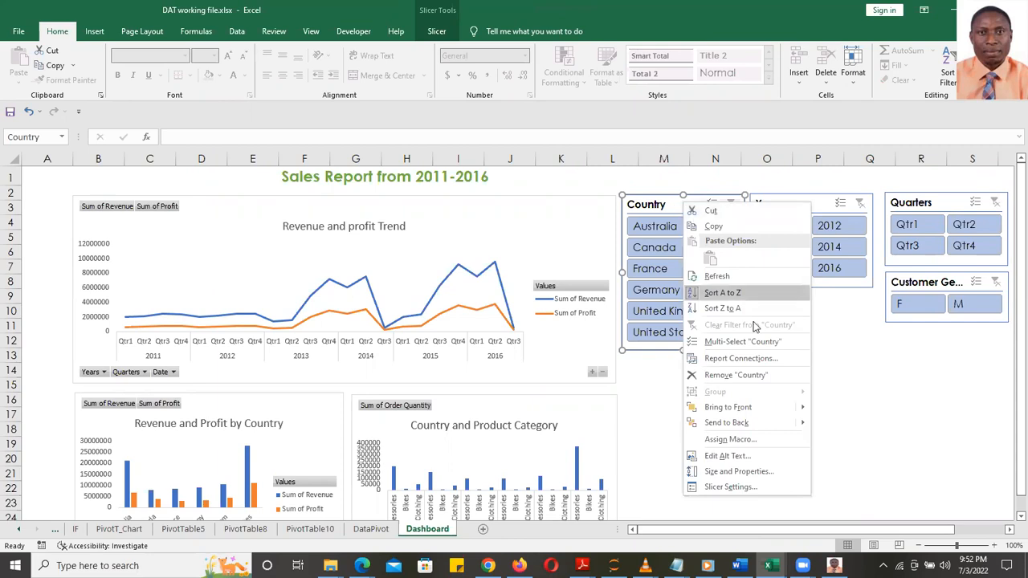
pyautogui.click(750, 364)
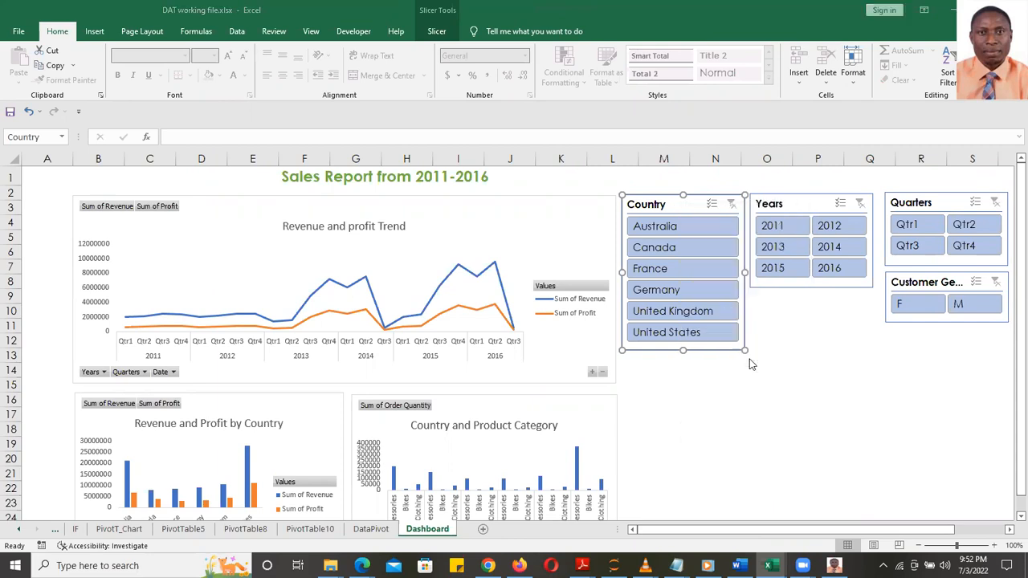
pyautogui.moveTo(739, 321); pyautogui.dragTo(367, 188)
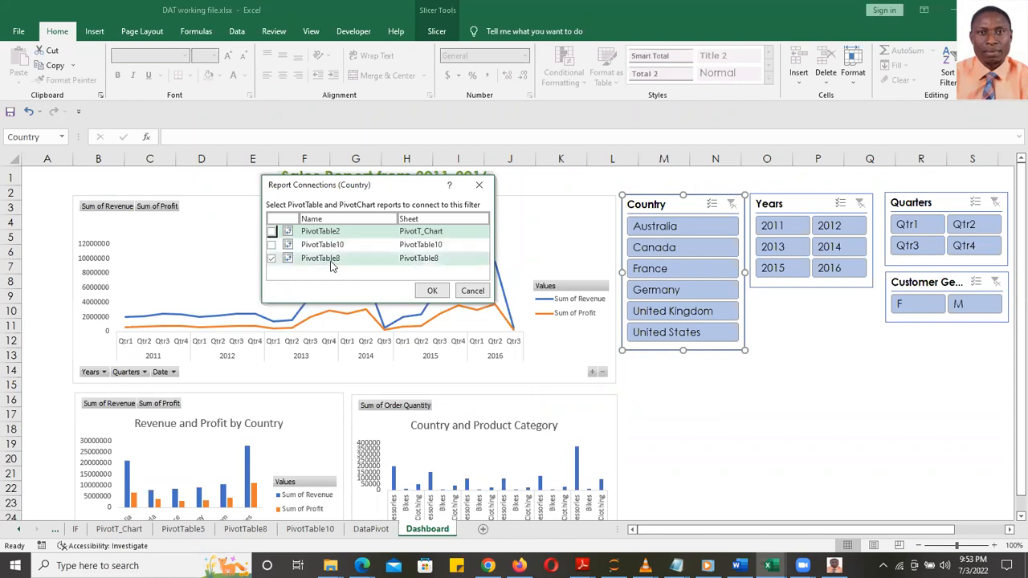
pyautogui.click(271, 244)
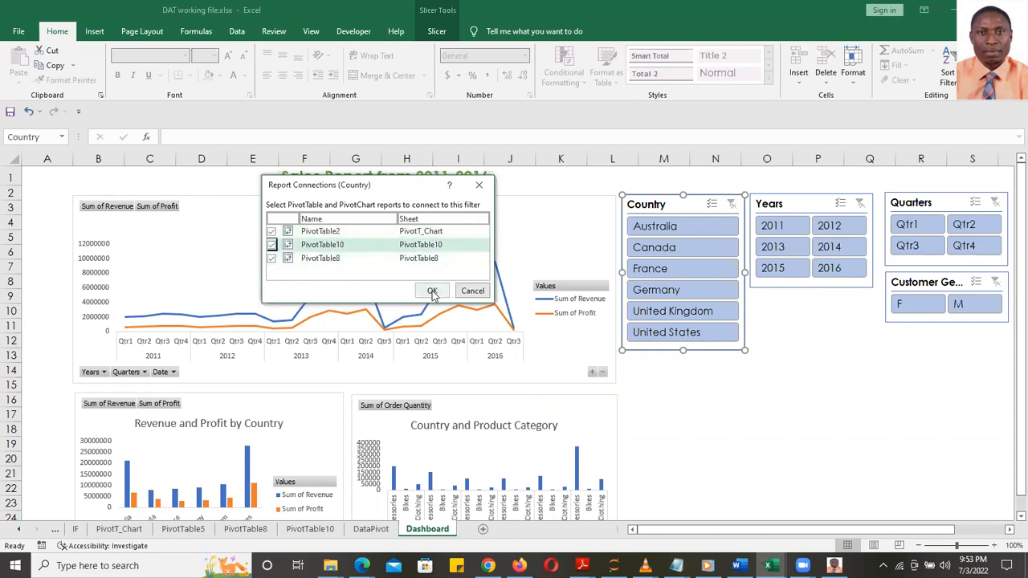
pyautogui.click(432, 293)
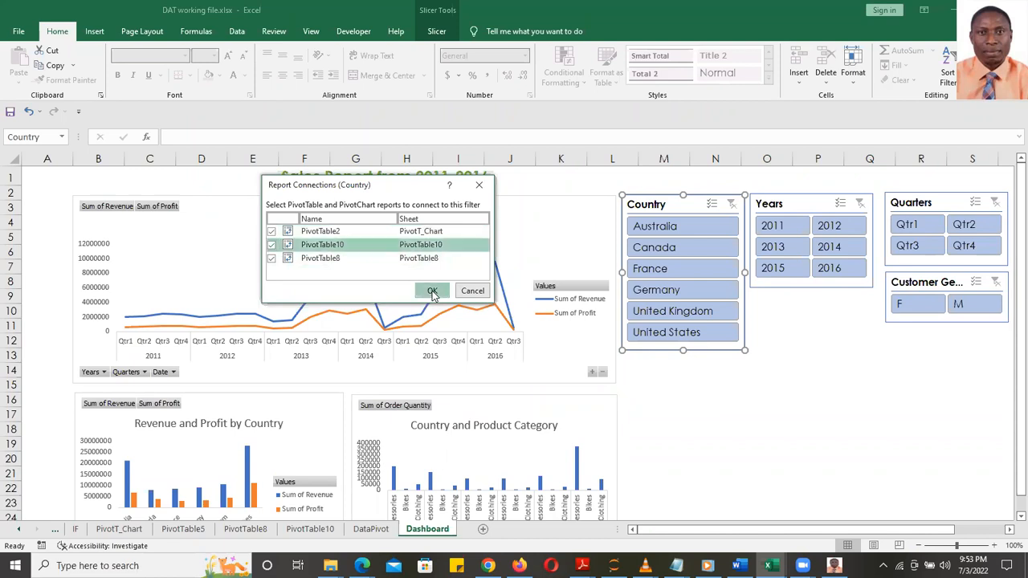
# - Test the connected Country slicer on the dashboard charts with Australia and France, clearing each filter
pyautogui.click(684, 230)
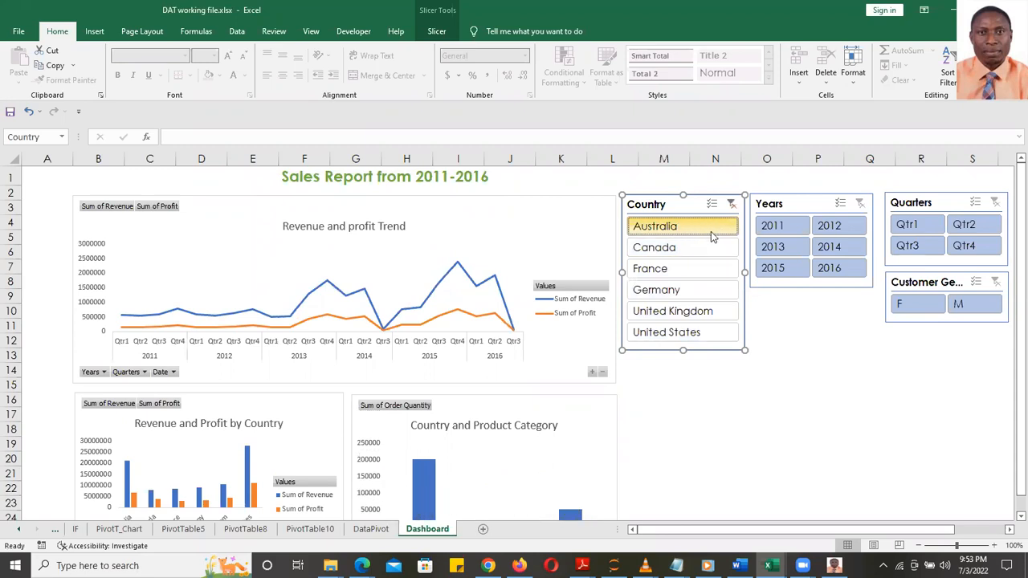
pyautogui.click(731, 204)
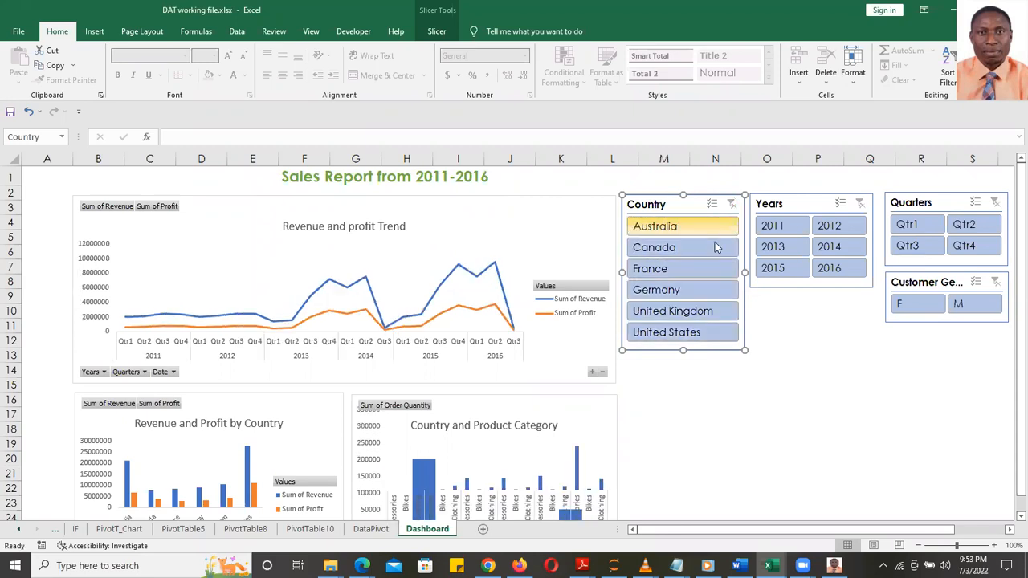
pyautogui.click(673, 269)
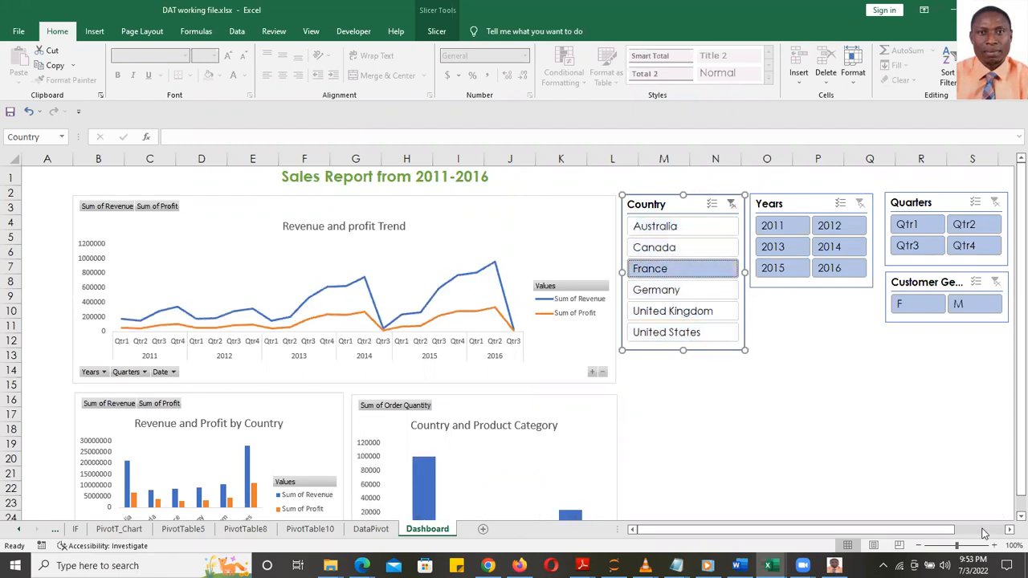
pyautogui.moveTo(954, 546); pyautogui.dragTo(944, 546)
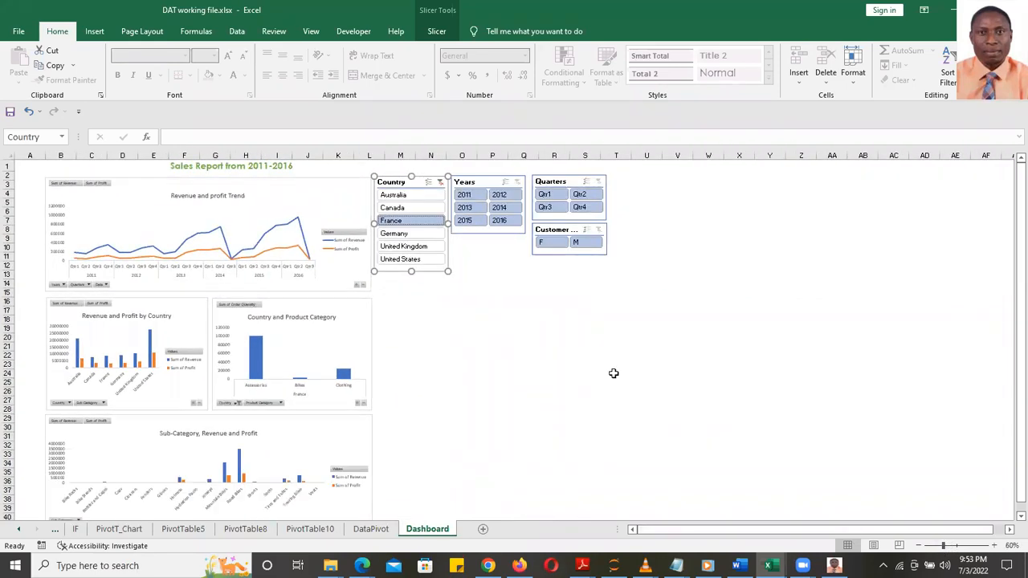
pyautogui.click(440, 184)
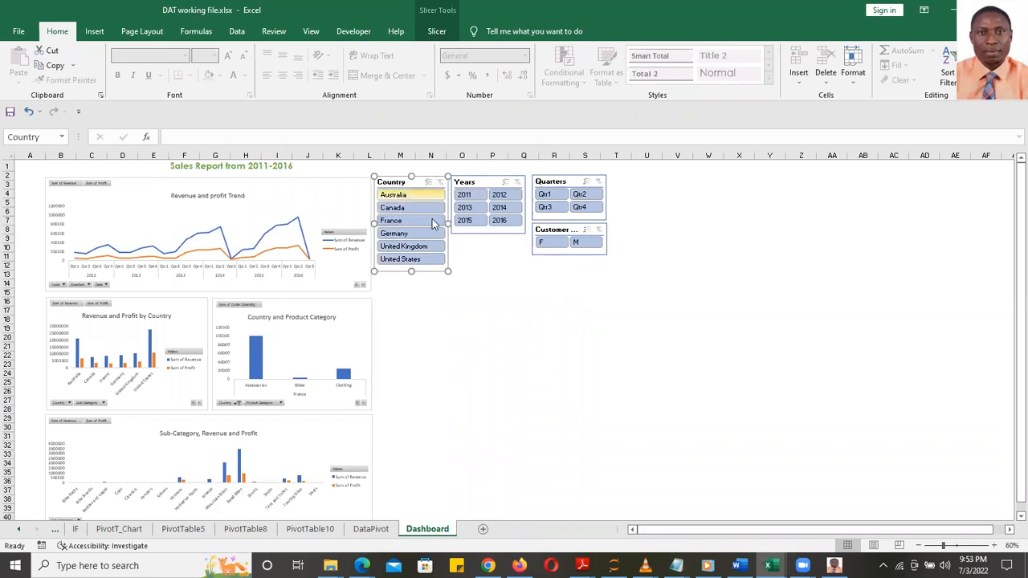
# - Check how the charts respond to the Country slicer using Australia, United Kingdom and Australia again, clearing each filter
pyautogui.click(406, 196)
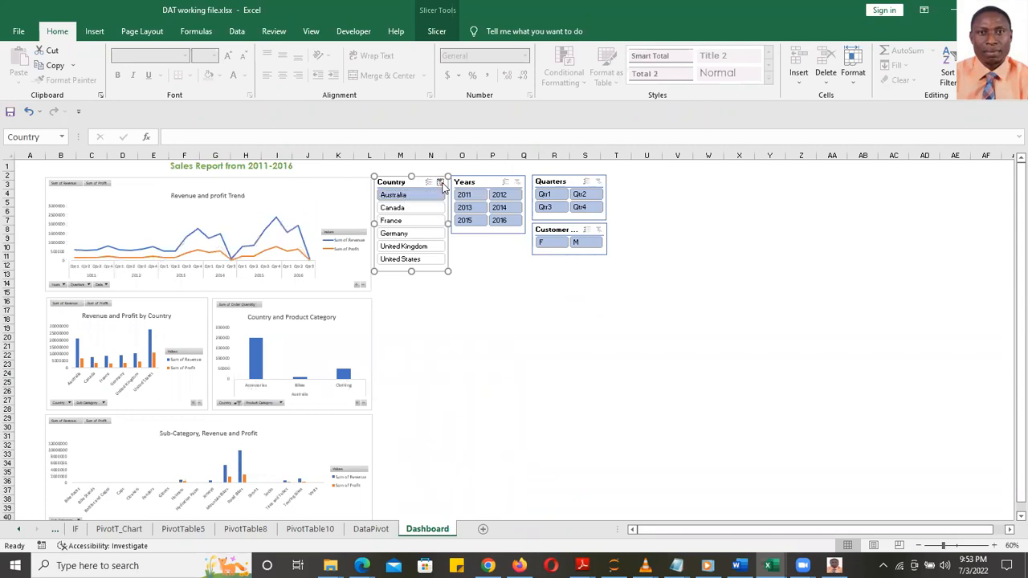
pyautogui.click(441, 185)
pyautogui.click(414, 246)
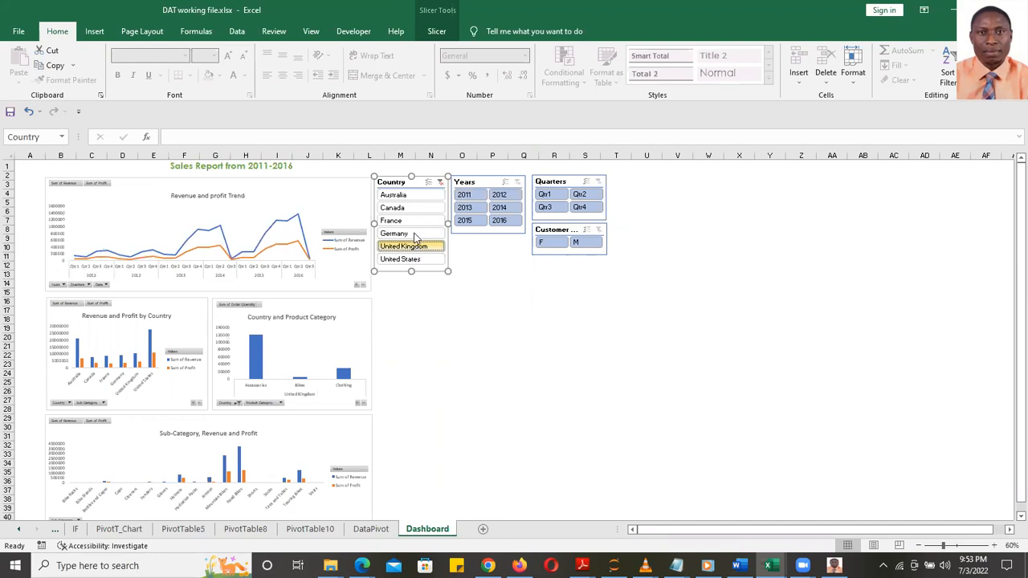
pyautogui.click(439, 184)
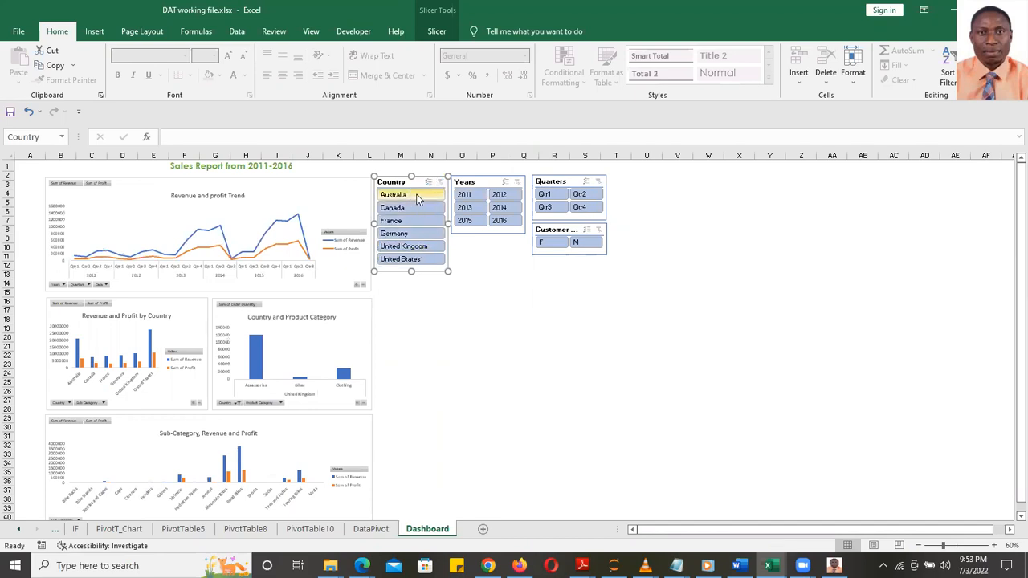
pyautogui.click(410, 197)
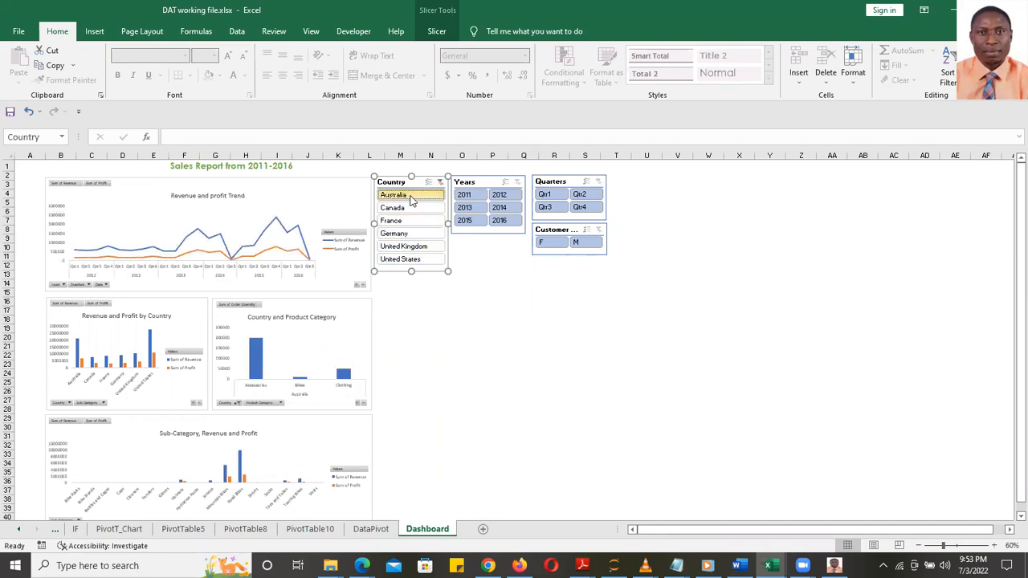
pyautogui.click(439, 183)
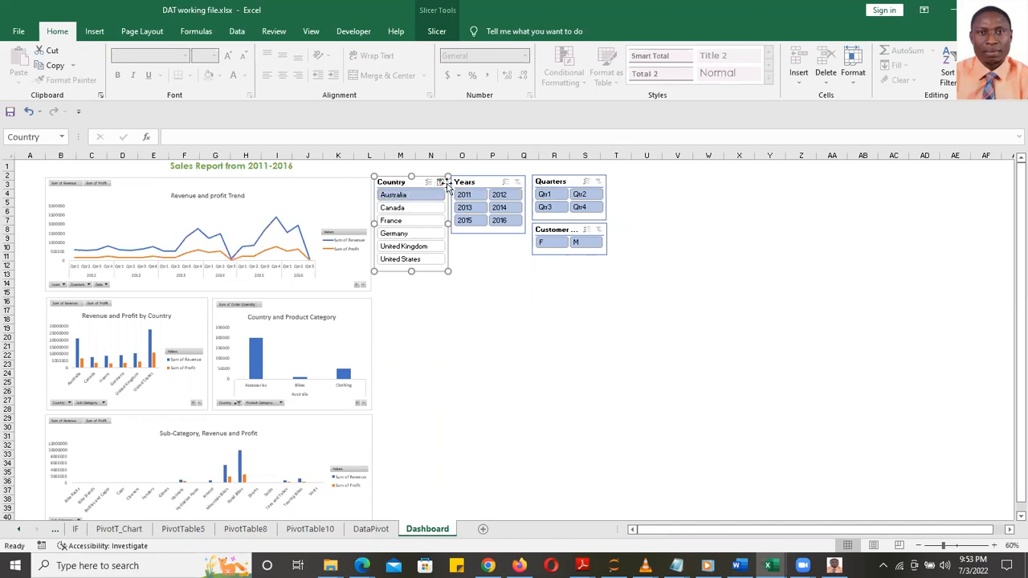
# - Connect the Years slicer to PivotTable2 and PivotTable10 in addition to PivotTable8
pyautogui.click(954, 545)
pyautogui.click(774, 198)
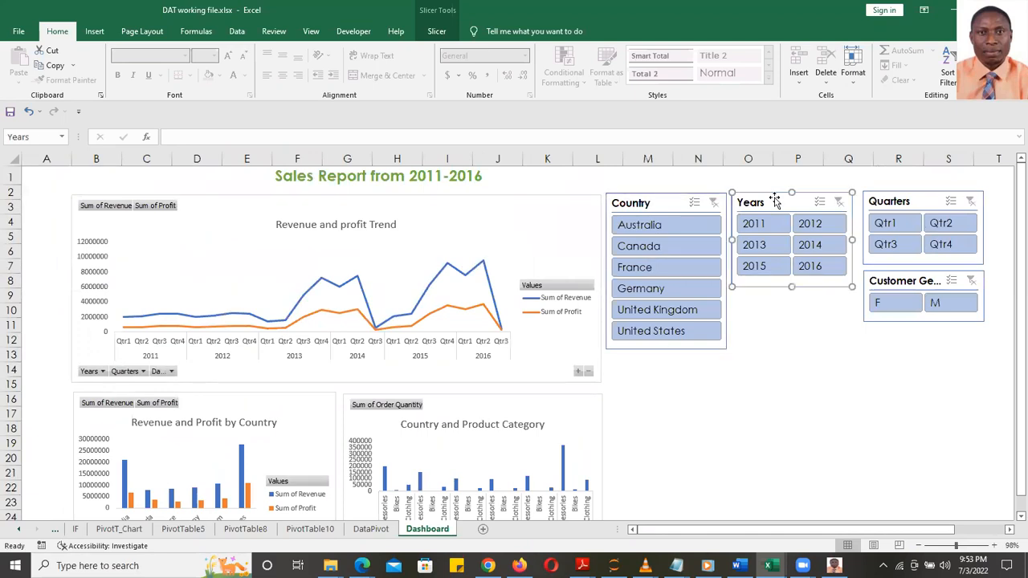
pyautogui.rightClick(777, 202)
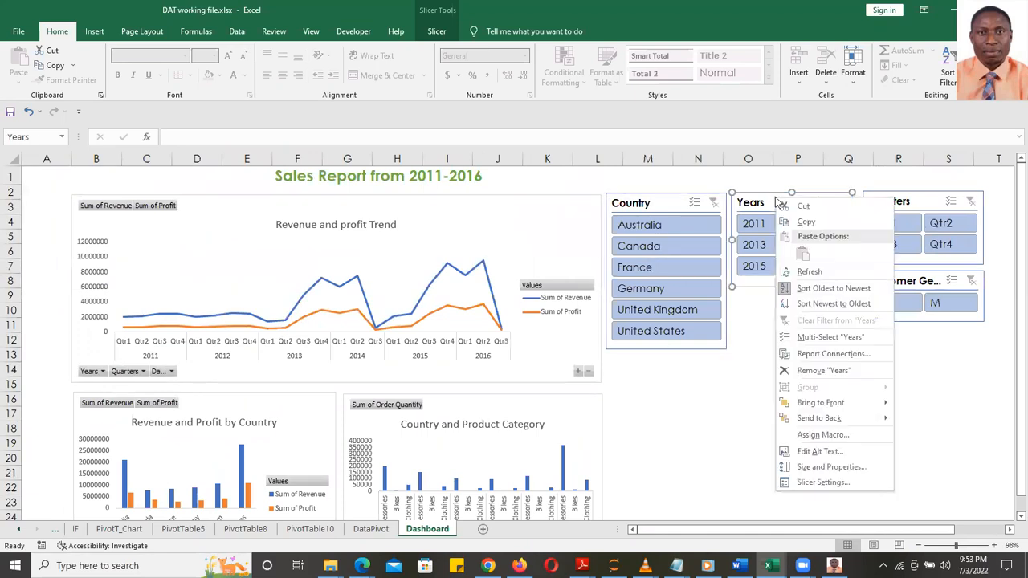
pyautogui.click(832, 355)
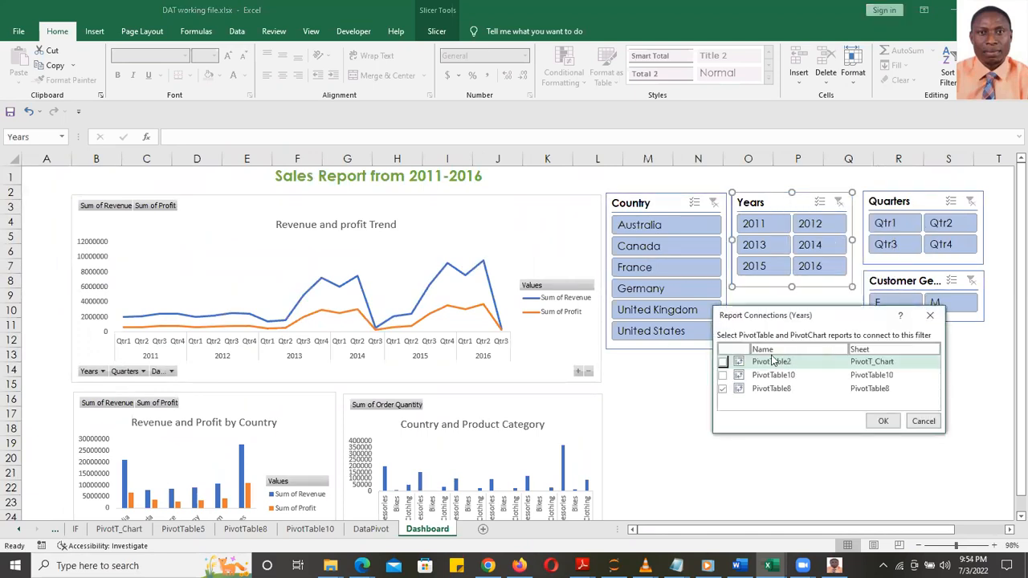
pyautogui.click(723, 362)
pyautogui.click(722, 375)
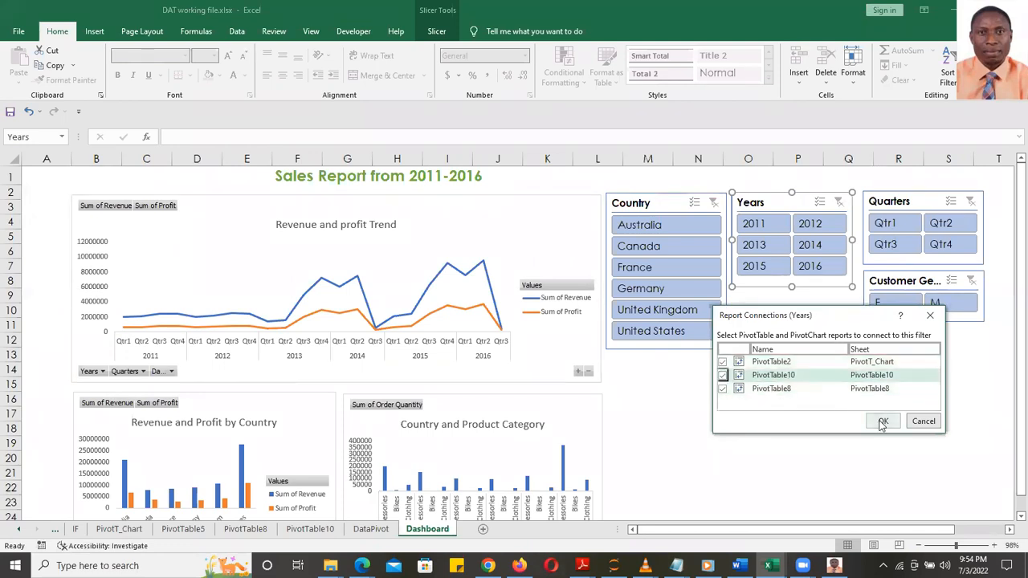
pyautogui.click(882, 421)
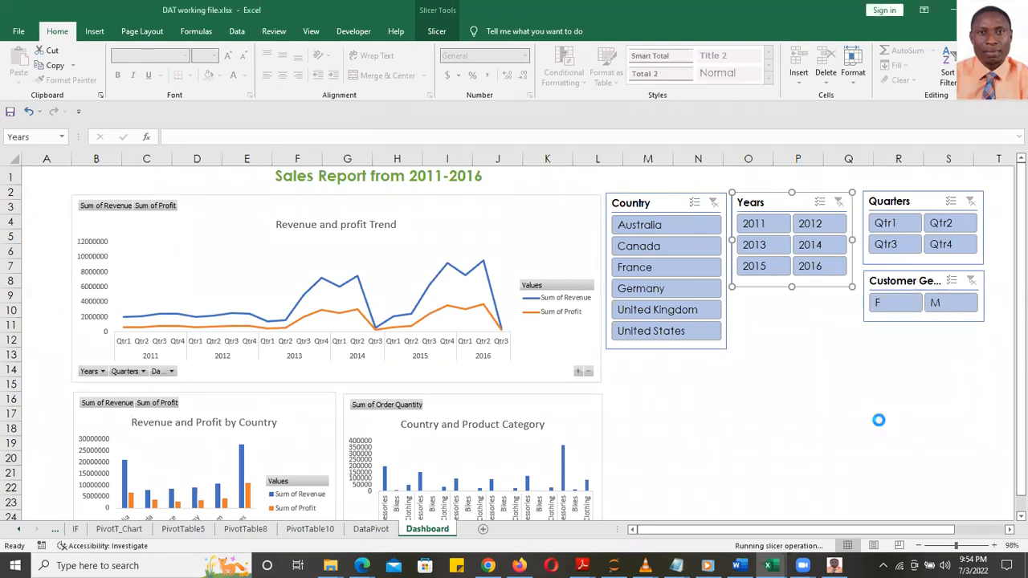
# - Connect the Quarters slicer to PivotTable2 and PivotTable10 in addition to PivotTable8
pyautogui.click(905, 201)
pyautogui.rightClick(905, 196)
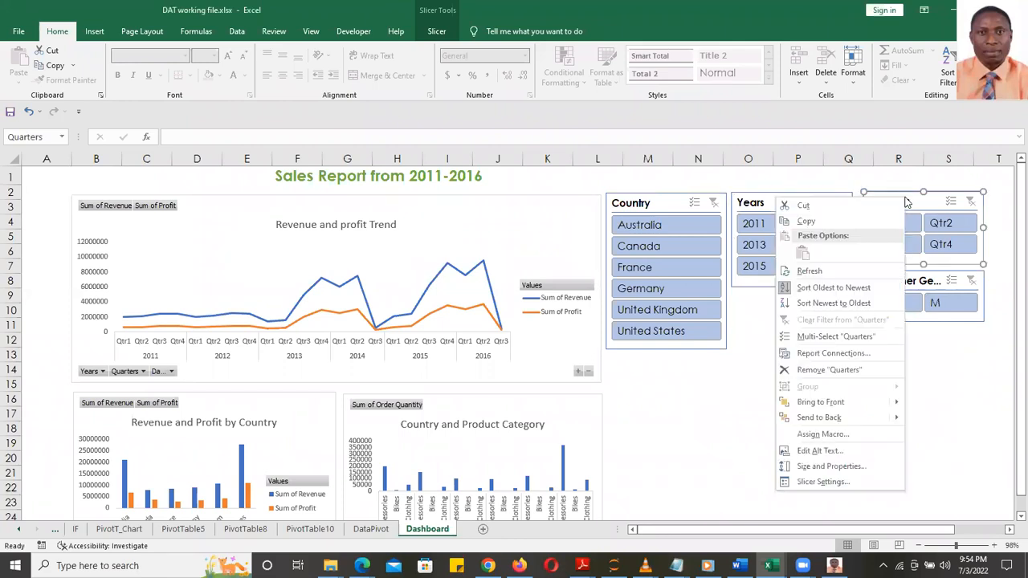
pyautogui.click(832, 354)
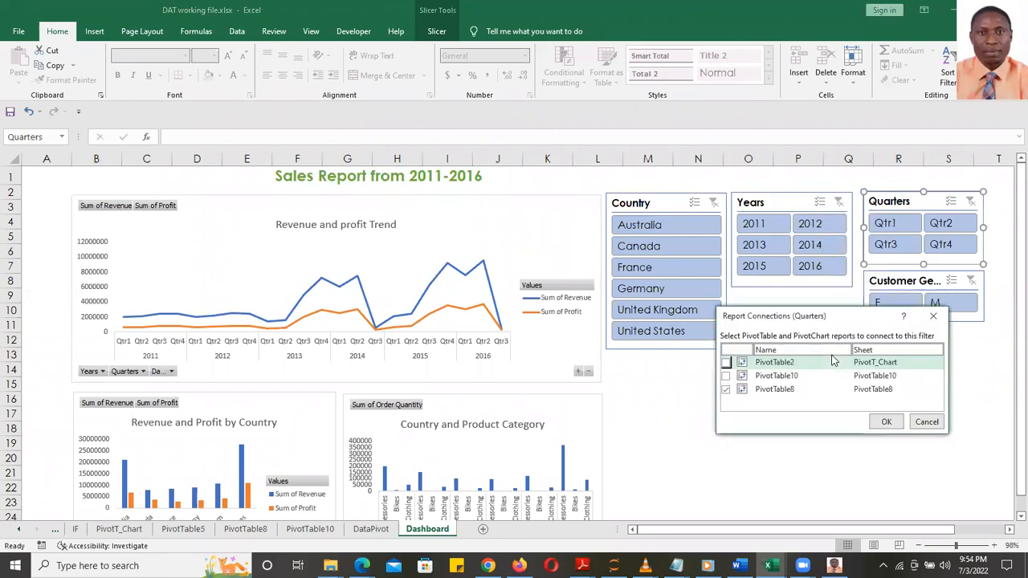
pyautogui.click(726, 363)
pyautogui.click(726, 376)
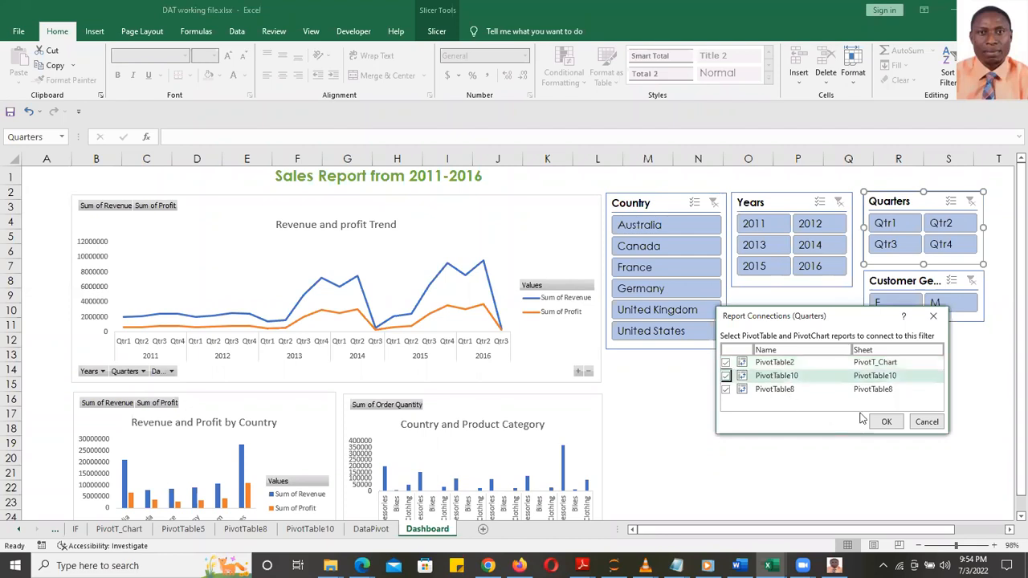
pyautogui.click(885, 421)
# - Connect the Customer Gender slicer to PivotTable2 and PivotTable10 in addition to PivotTable8, and save the workbook
pyautogui.click(904, 281)
pyautogui.rightClick(905, 278)
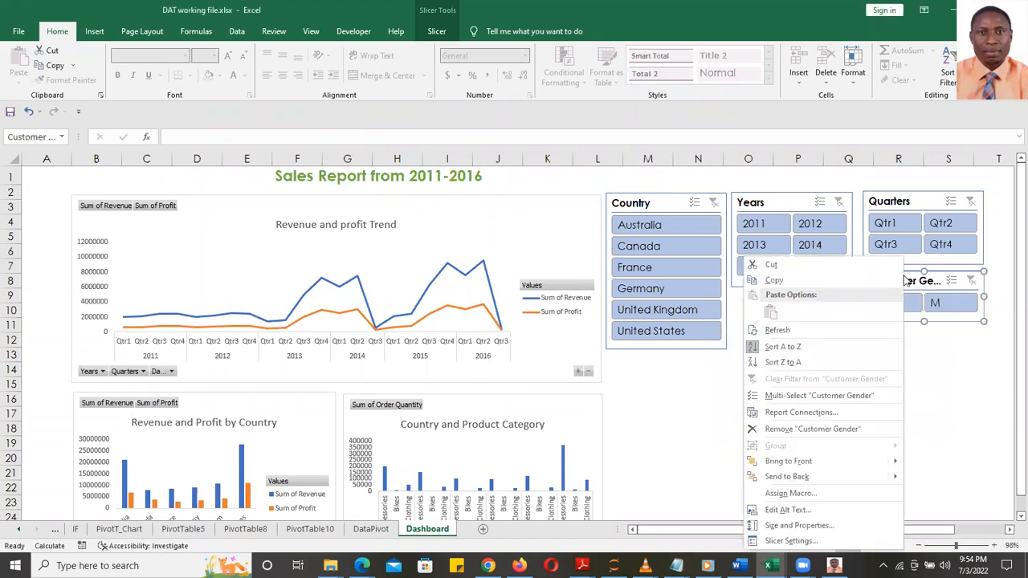
pyautogui.click(820, 415)
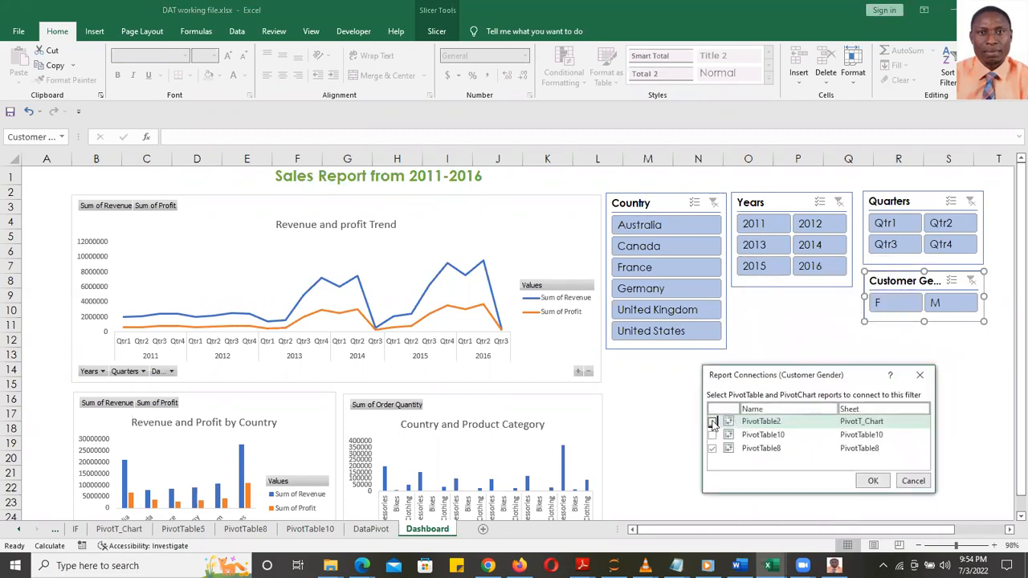
pyautogui.click(711, 422)
pyautogui.click(712, 435)
pyautogui.click(872, 480)
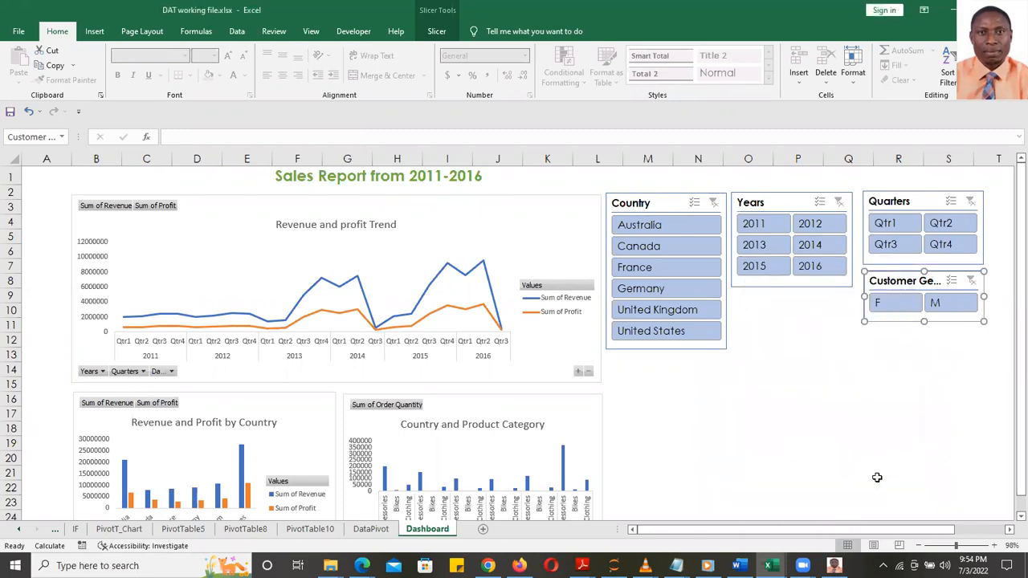
pyautogui.click(816, 327)
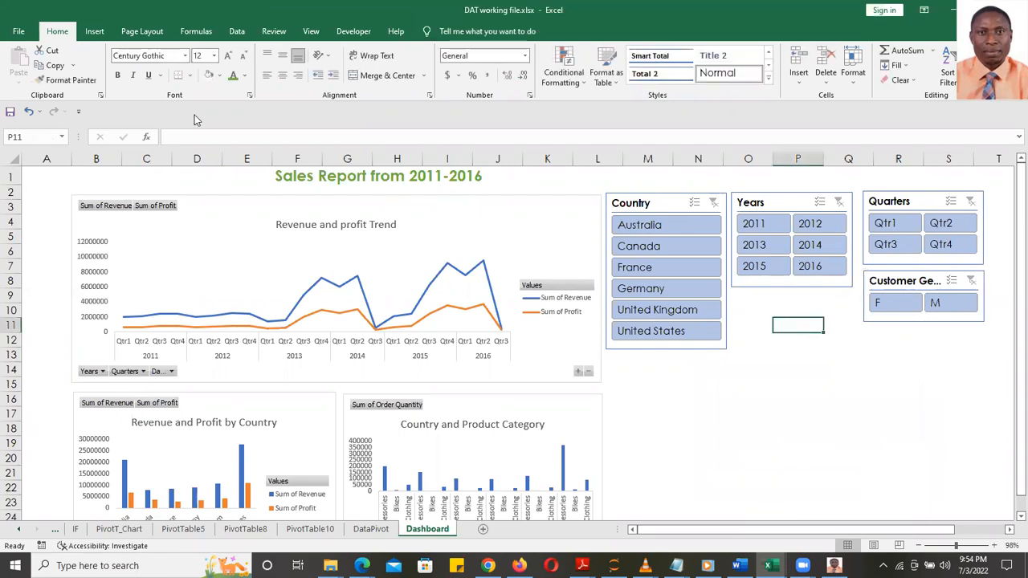
pyautogui.click(10, 110)
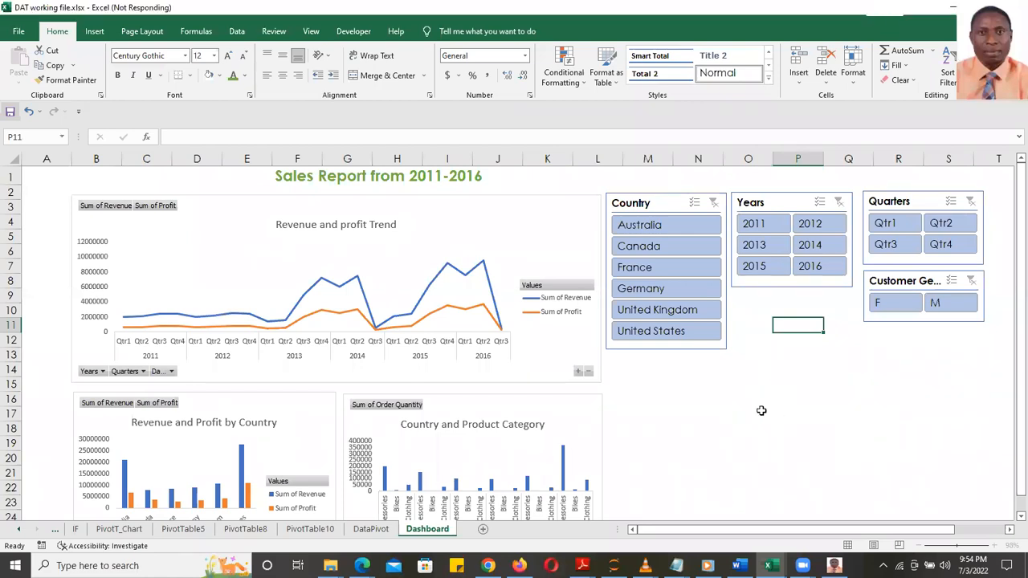
# - Move the Sub-Category, Revenue and Profit chart beneath the slicers, beside the Country and Product Category chart
pyautogui.moveTo(953, 547); pyautogui.dragTo(945, 548)
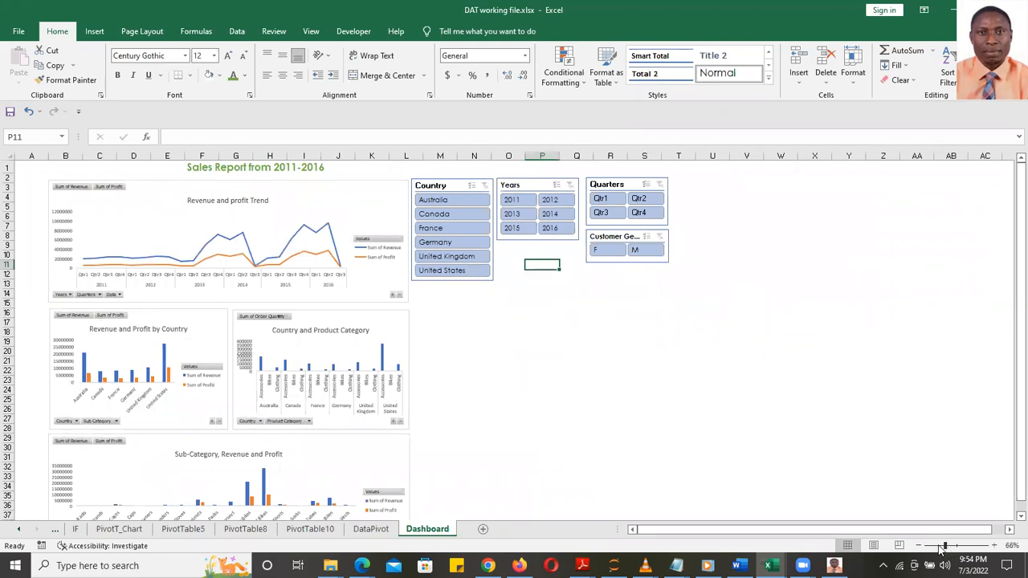
pyautogui.moveTo(323, 442)
pyautogui.mouseDown()
pyautogui.moveTo(630, 329)
pyautogui.moveTo(699, 317)
pyautogui.mouseUp()
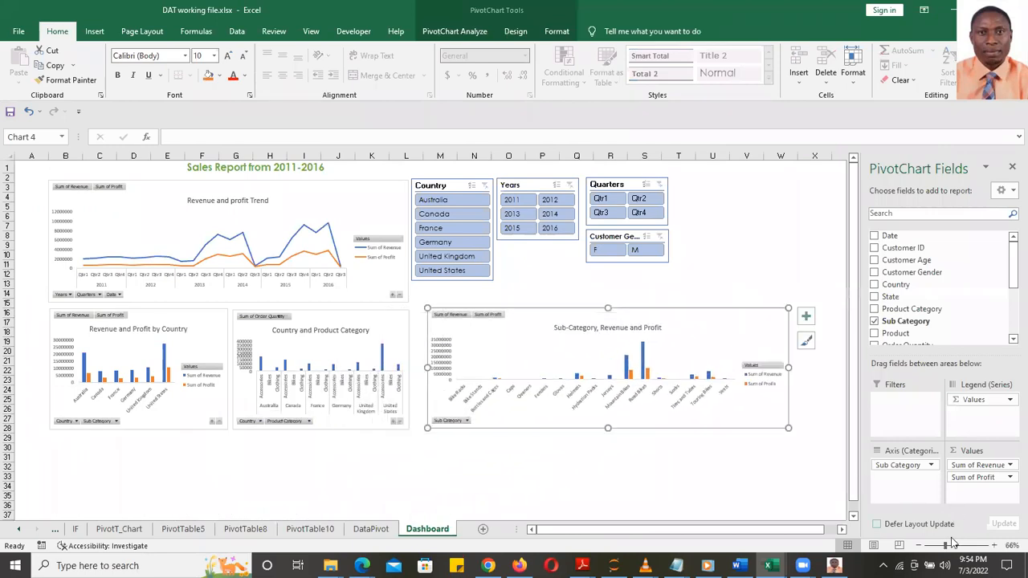
pyautogui.moveTo(945, 545); pyautogui.dragTo(950, 545)
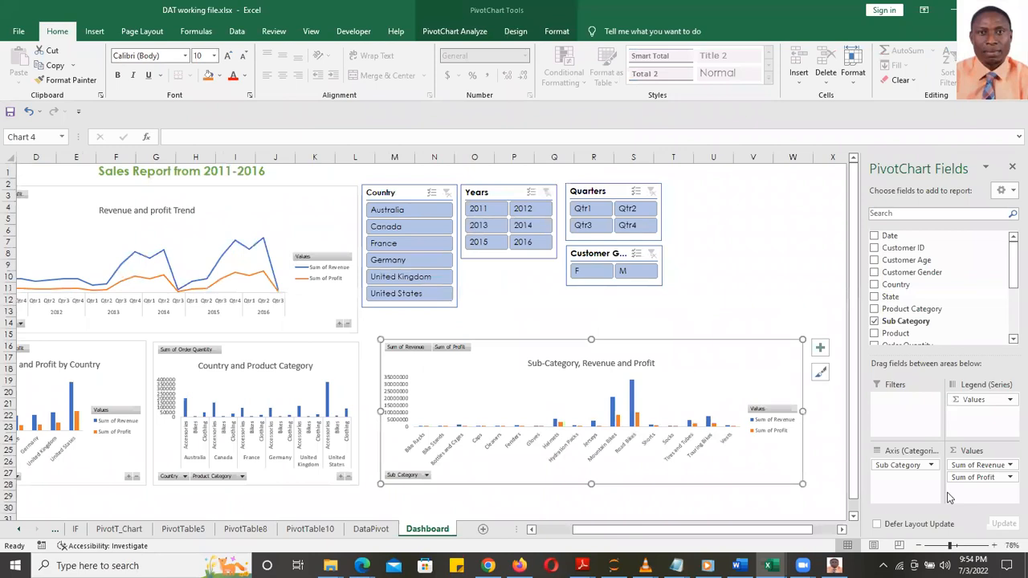
pyautogui.click(755, 267)
pyautogui.moveTo(891, 527); pyautogui.dragTo(879, 527)
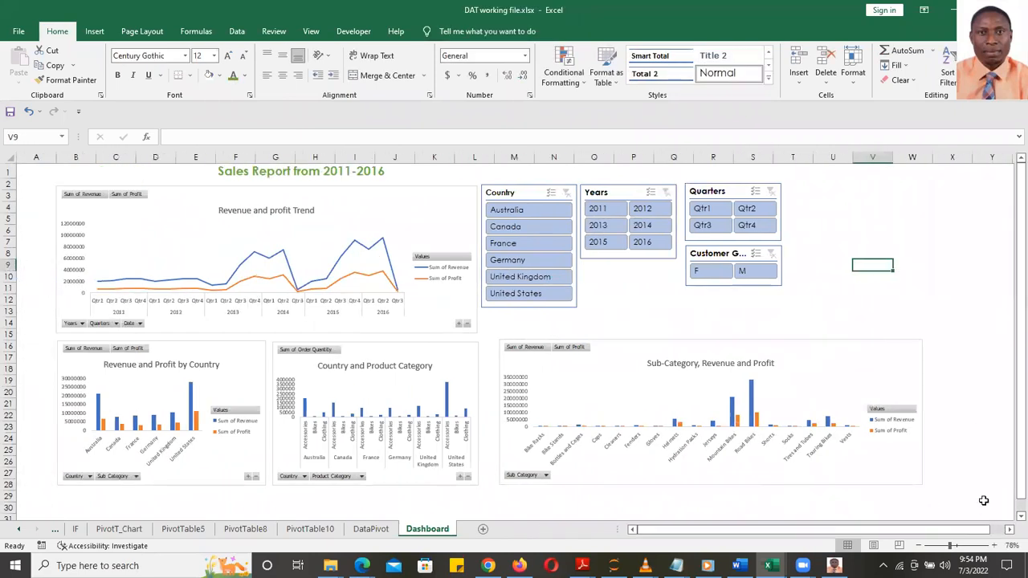
# - Test the slicers in combination by filtering on Australia, 2011, Qtr1 and F, and clear all four filters
pyautogui.moveTo(950, 546); pyautogui.dragTo(954, 546)
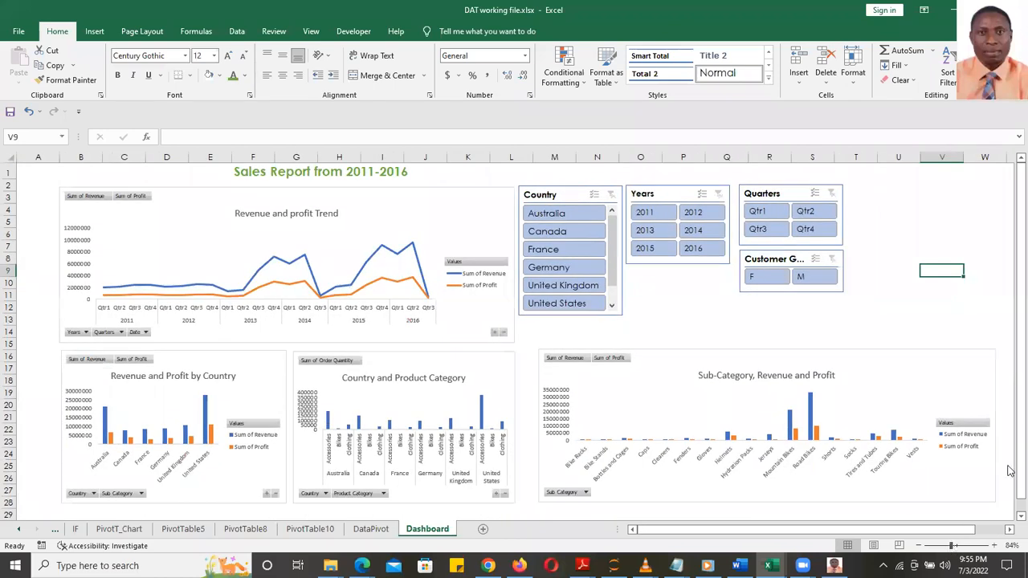
pyautogui.moveTo(1010, 480); pyautogui.dragTo(1010, 490)
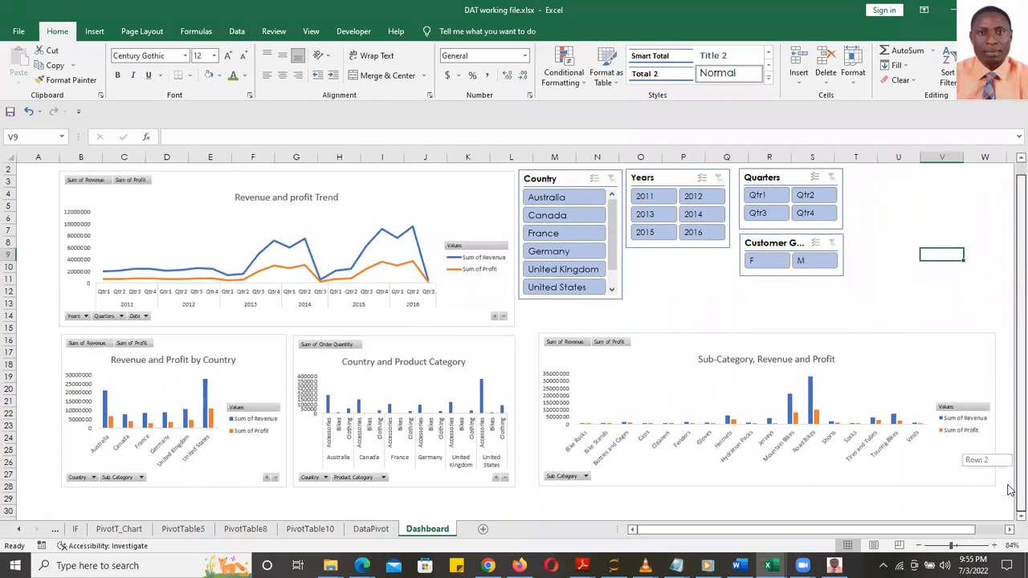
pyautogui.click(560, 200)
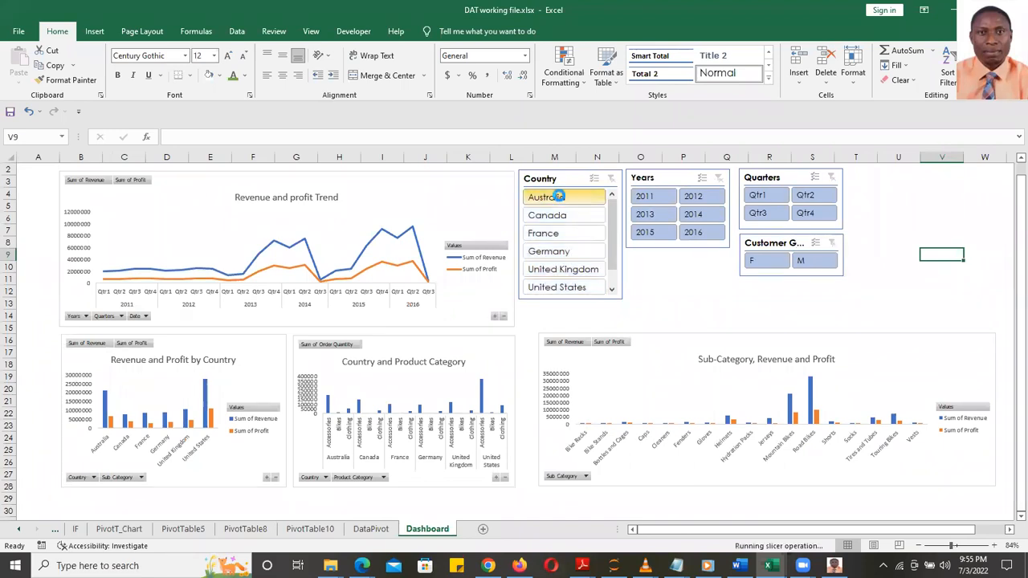
pyautogui.click(652, 197)
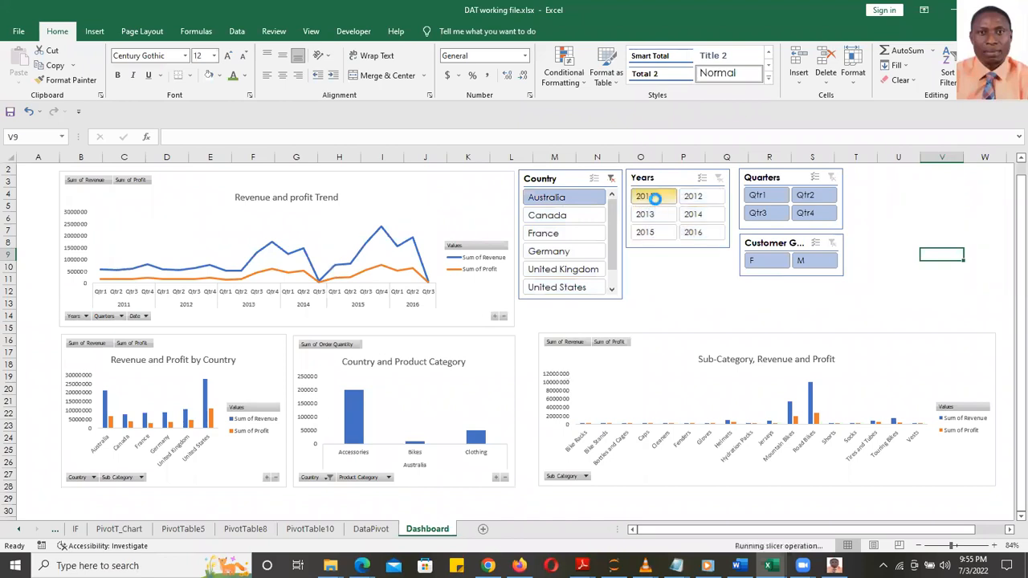
pyautogui.click(771, 198)
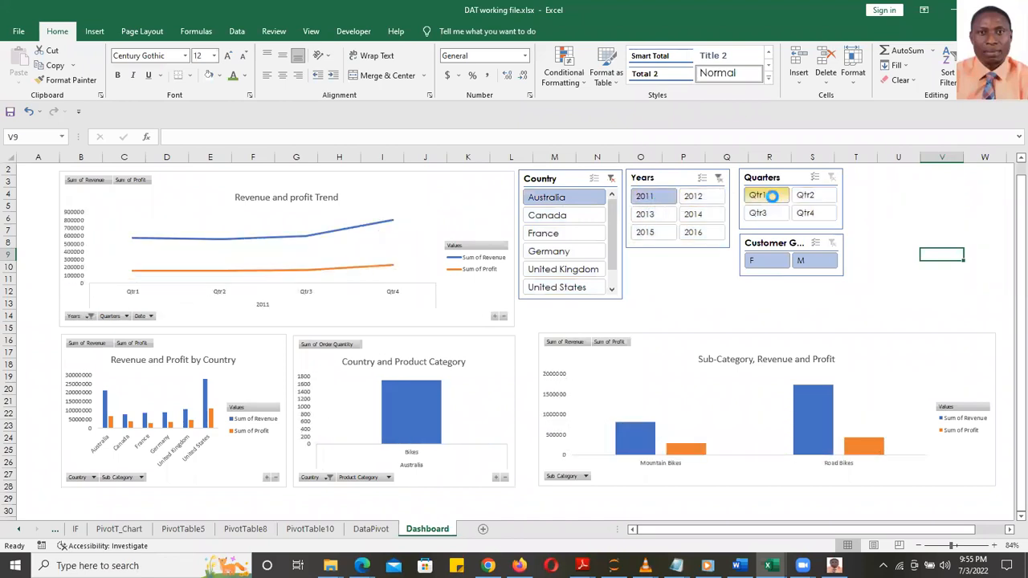
pyautogui.click(771, 261)
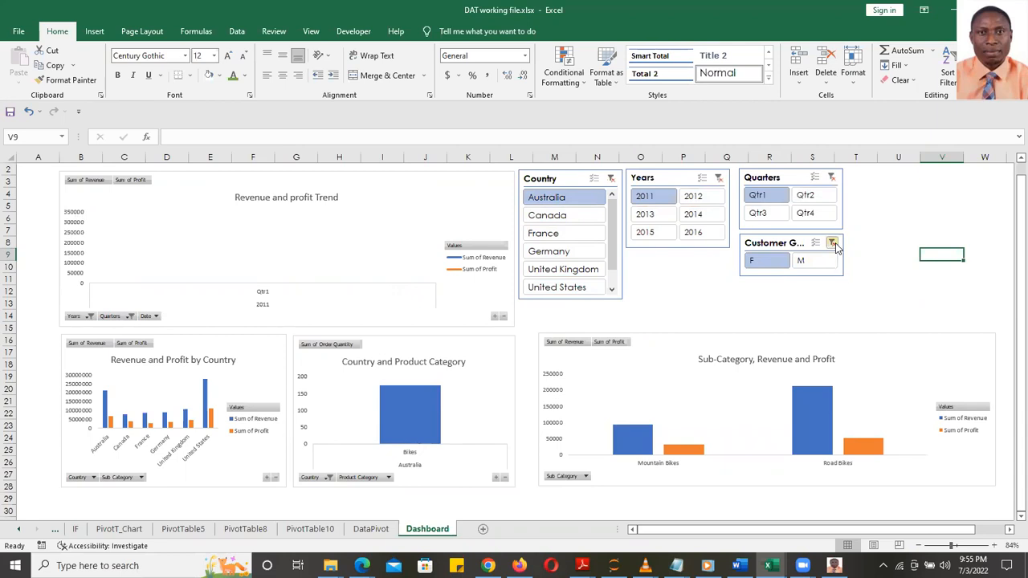
pyautogui.click(833, 242)
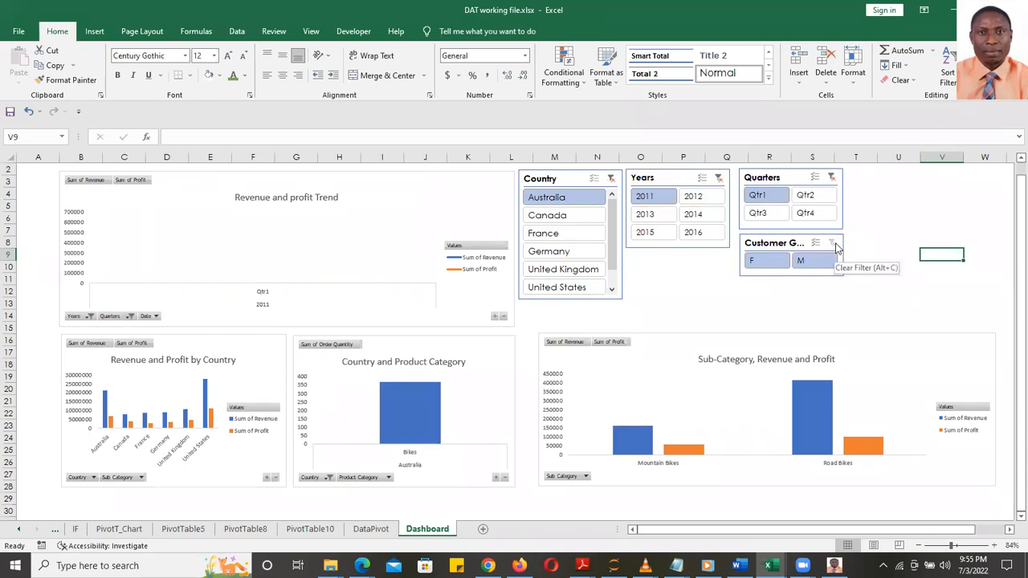
pyautogui.click(832, 177)
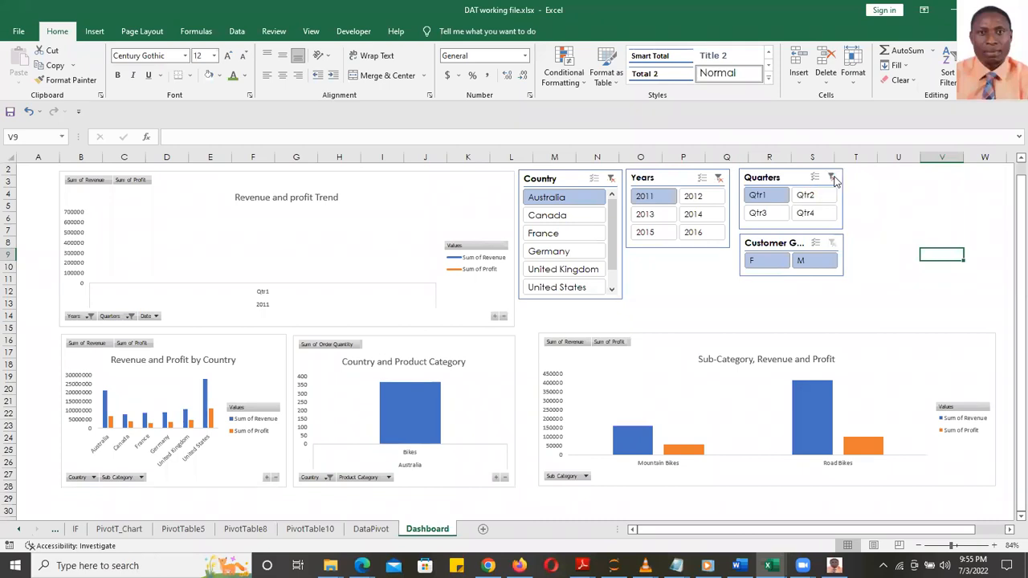
pyautogui.click(719, 178)
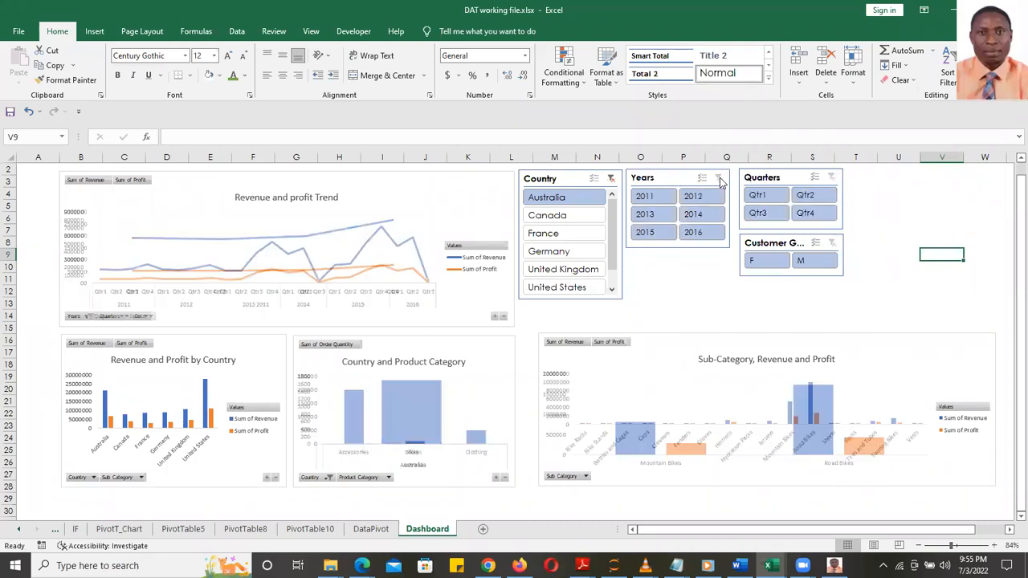
pyautogui.click(611, 178)
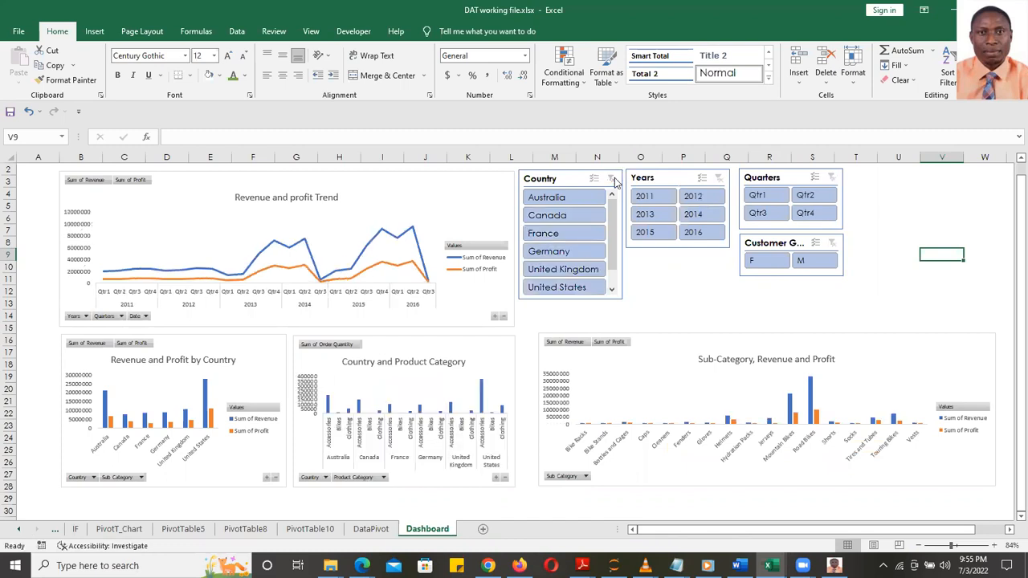
# - Nudge the Sub-Category, Revenue and Profit chart left to sit close to the Country and Product Category chart
pyautogui.click(667, 290)
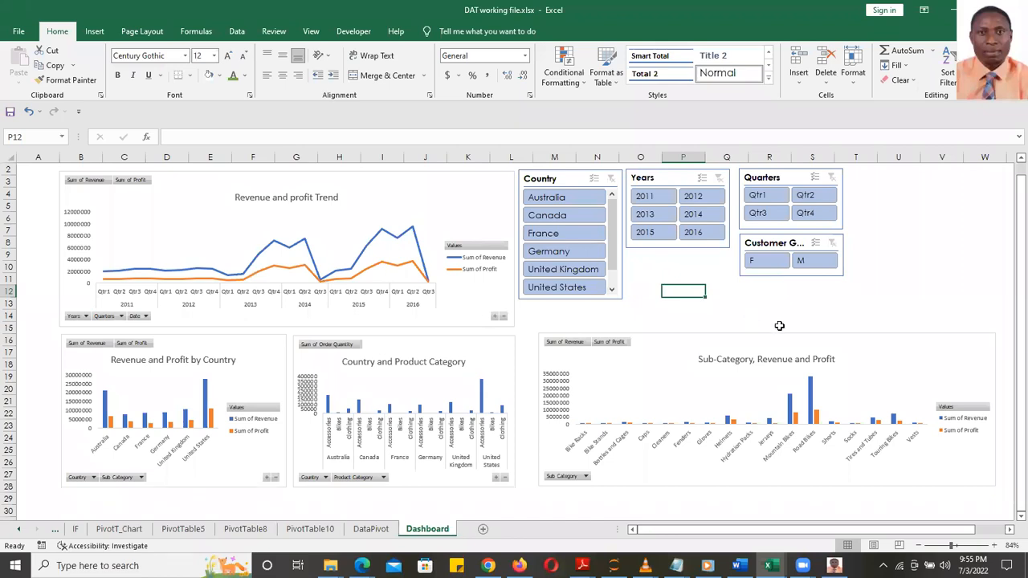
pyautogui.click(793, 347)
pyautogui.press('Left')
pyautogui.press('Left')
pyautogui.press('Left')
pyautogui.press('Left')
pyautogui.press('Left')
pyautogui.press('Left')
pyautogui.press('Left')
pyautogui.press('Left')
pyautogui.press('Left')
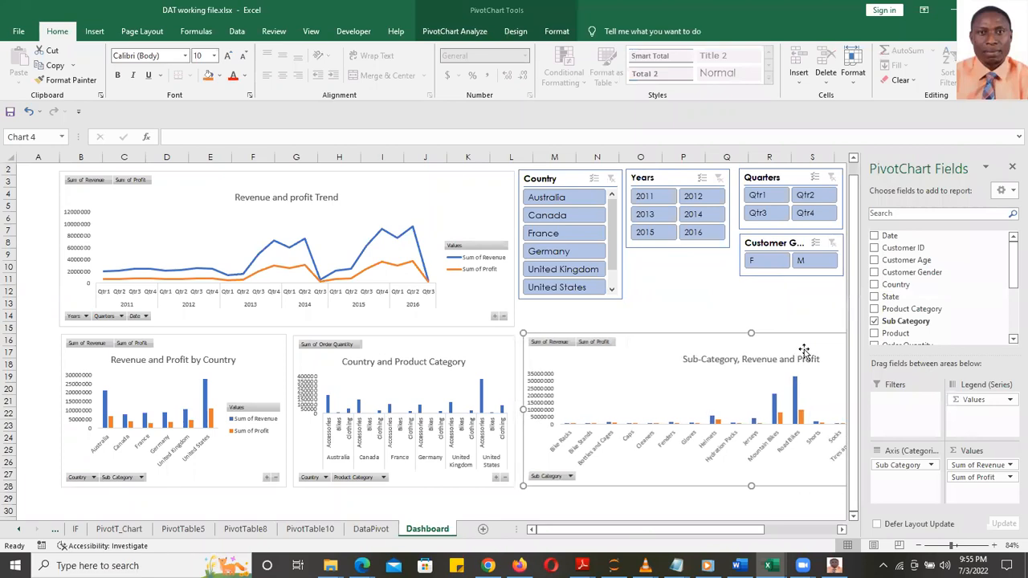
pyautogui.click(773, 301)
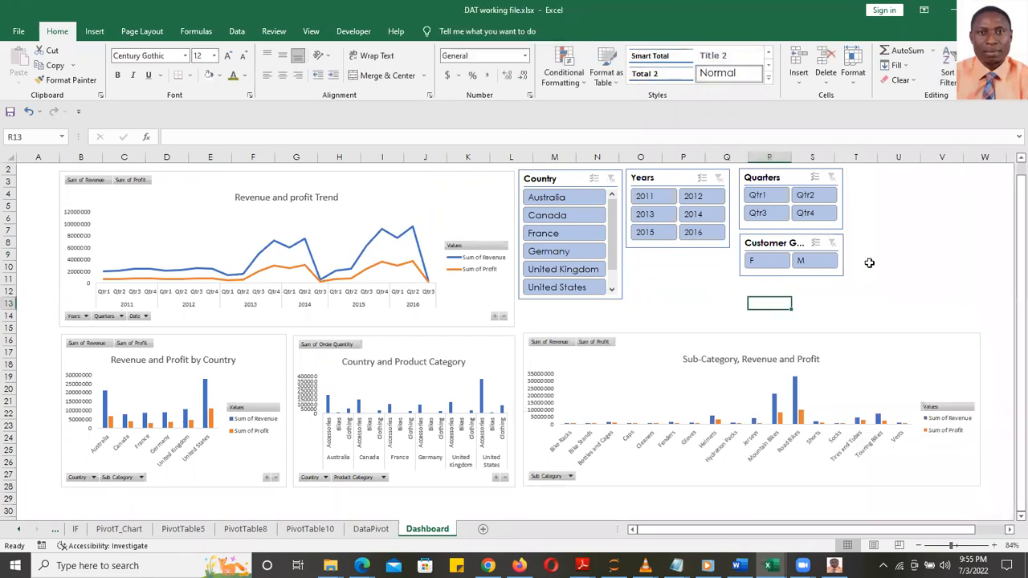
# - Move the Quarters slicer directly beneath the Years slicer, and move the Customer Gender slicer up beside the Years slicer
pyautogui.click(922, 262)
pyautogui.moveTo(1012, 210); pyautogui.dragTo(1010, 178)
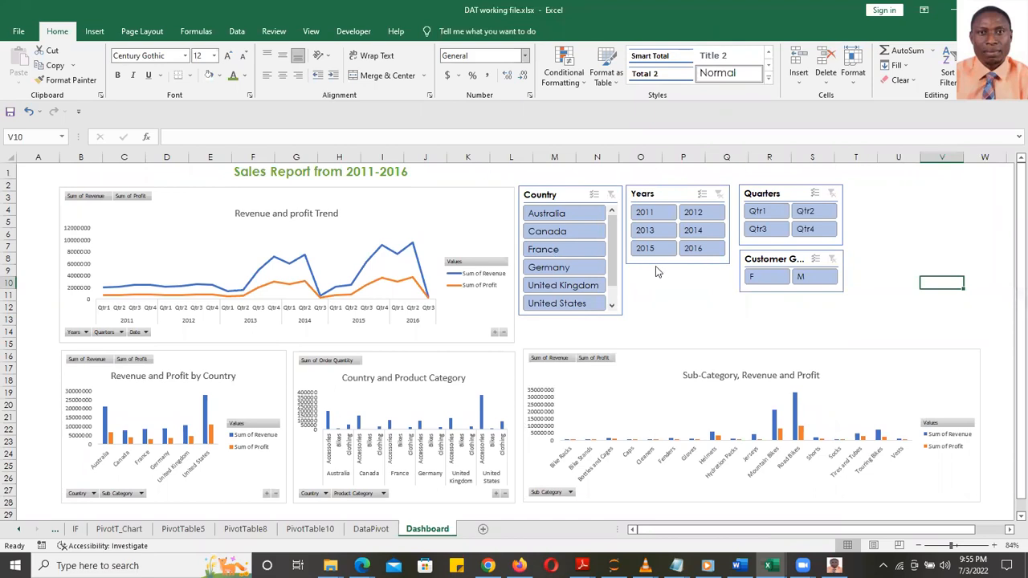
pyautogui.click(1009, 294)
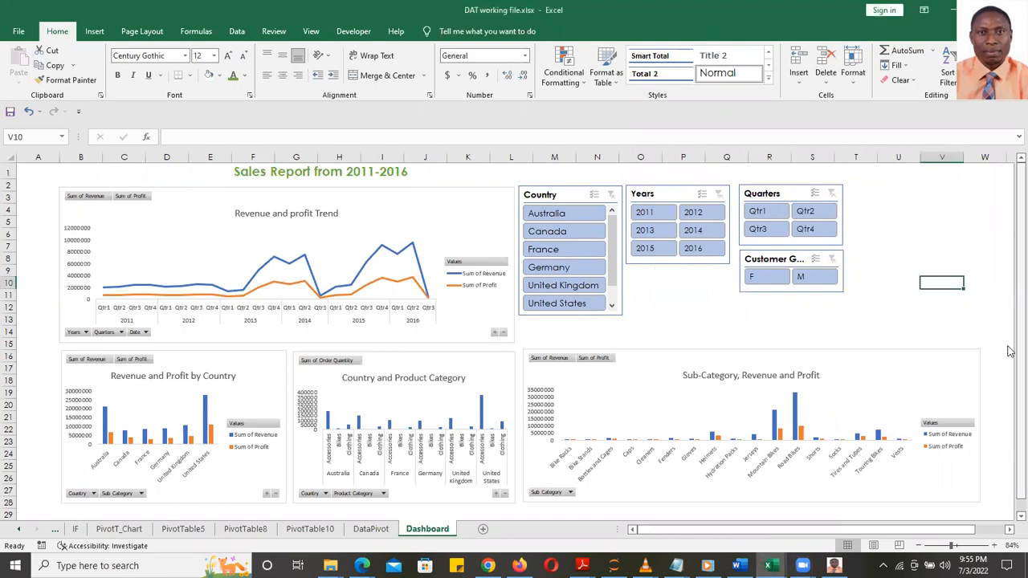
pyautogui.click(855, 317)
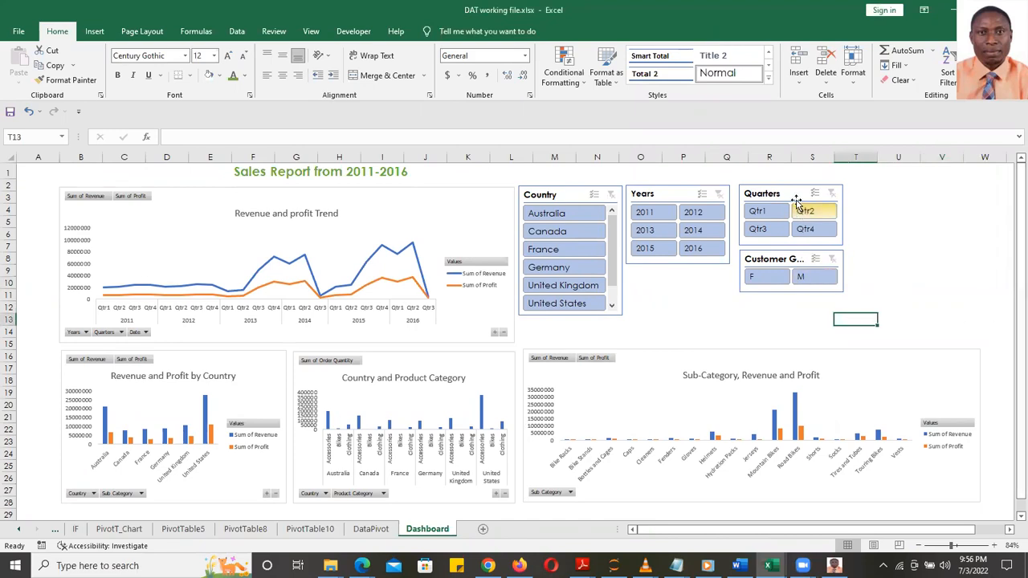
pyautogui.moveTo(792, 195); pyautogui.dragTo(682, 276)
pyautogui.moveTo(780, 252); pyautogui.dragTo(776, 191)
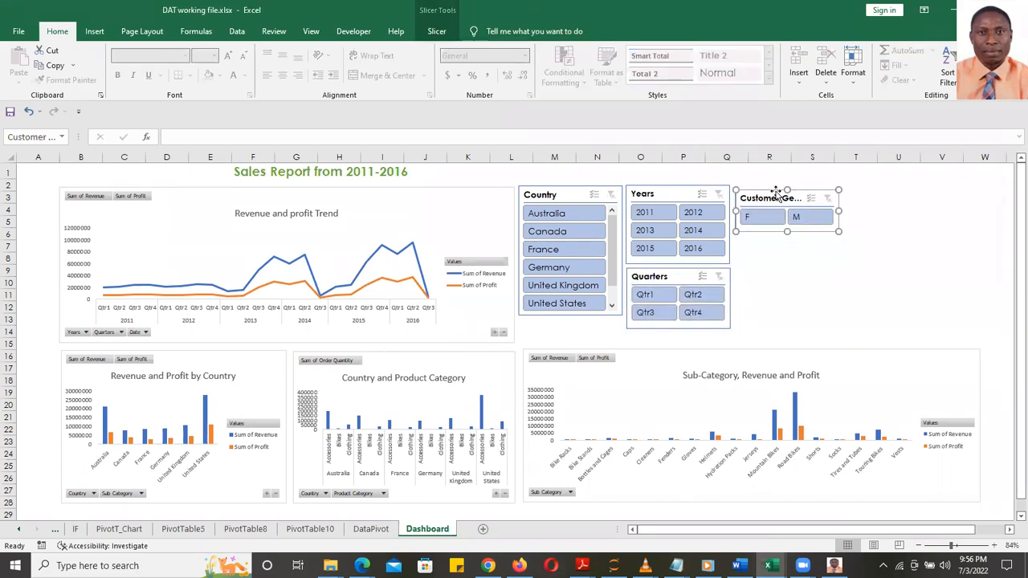
pyautogui.click(879, 279)
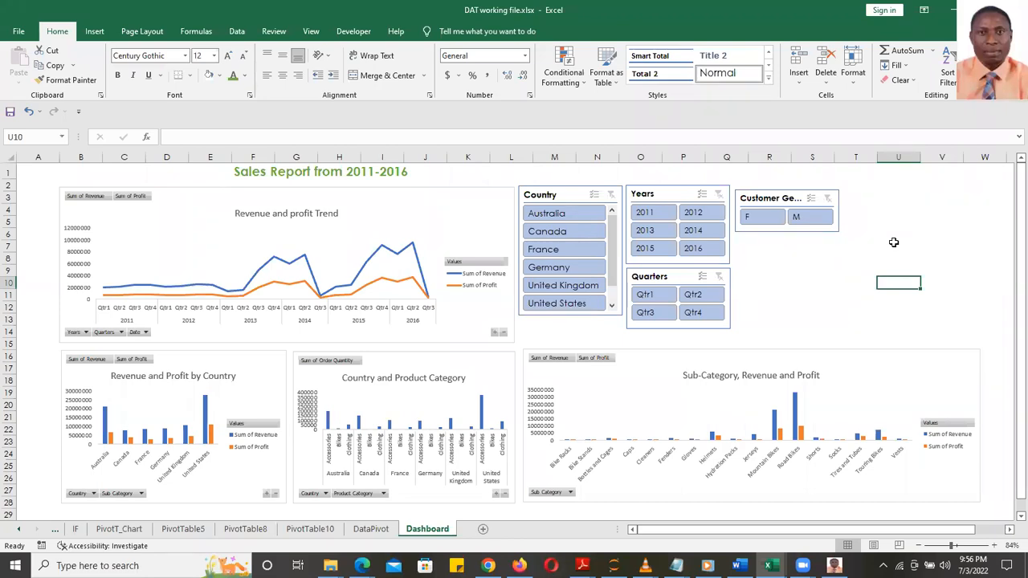
pyautogui.click(807, 296)
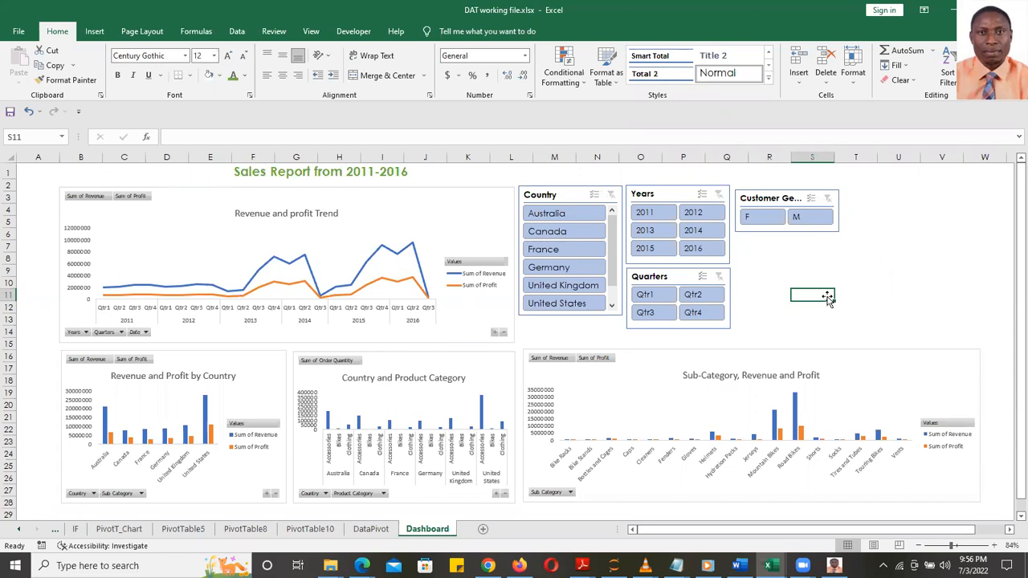
pyautogui.click(750, 320)
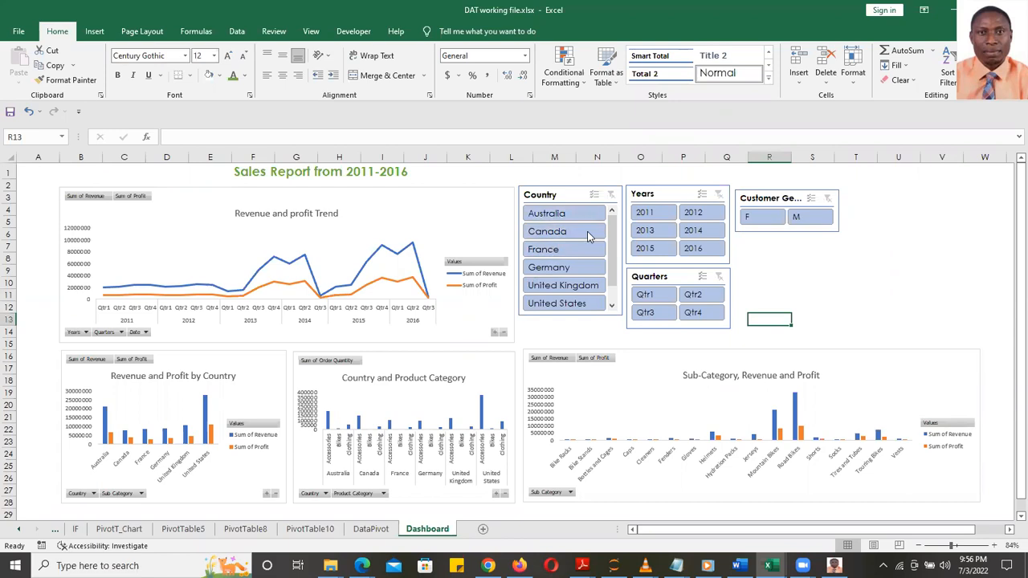
# - Turn on multi-select in the Country slicer and exclude Australia, Germany and United States
pyautogui.click(595, 196)
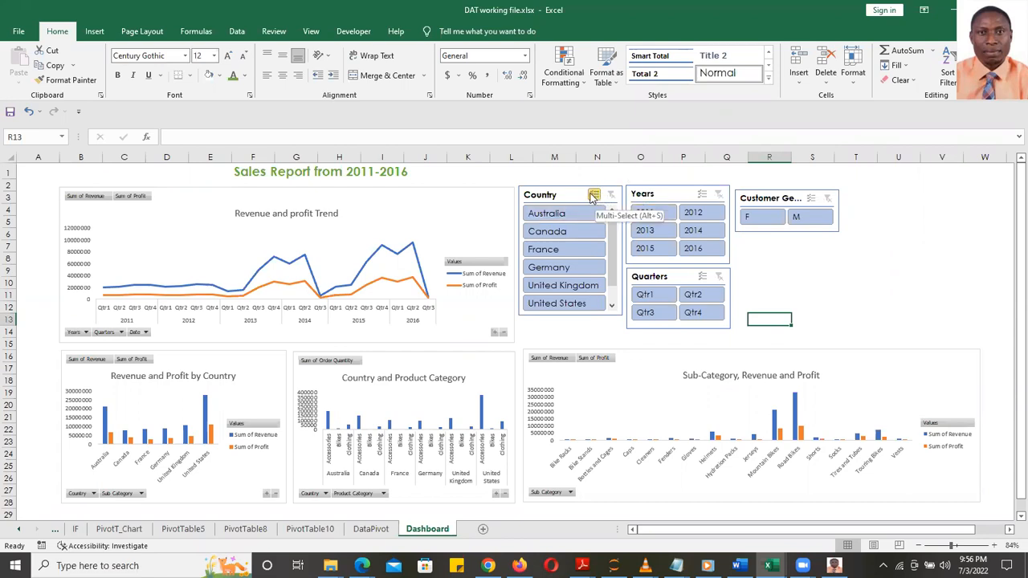
pyautogui.click(593, 196)
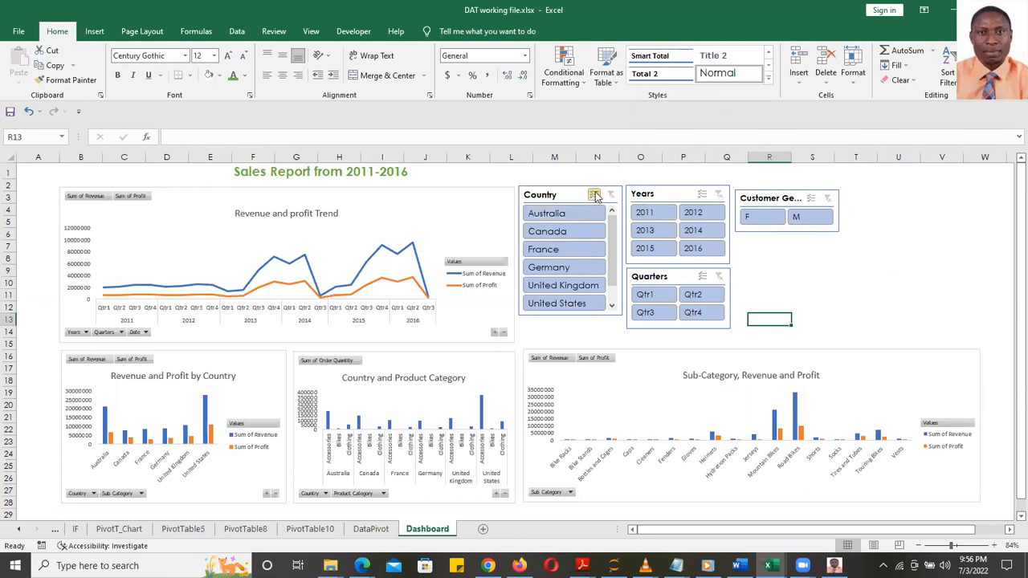
pyautogui.click(563, 214)
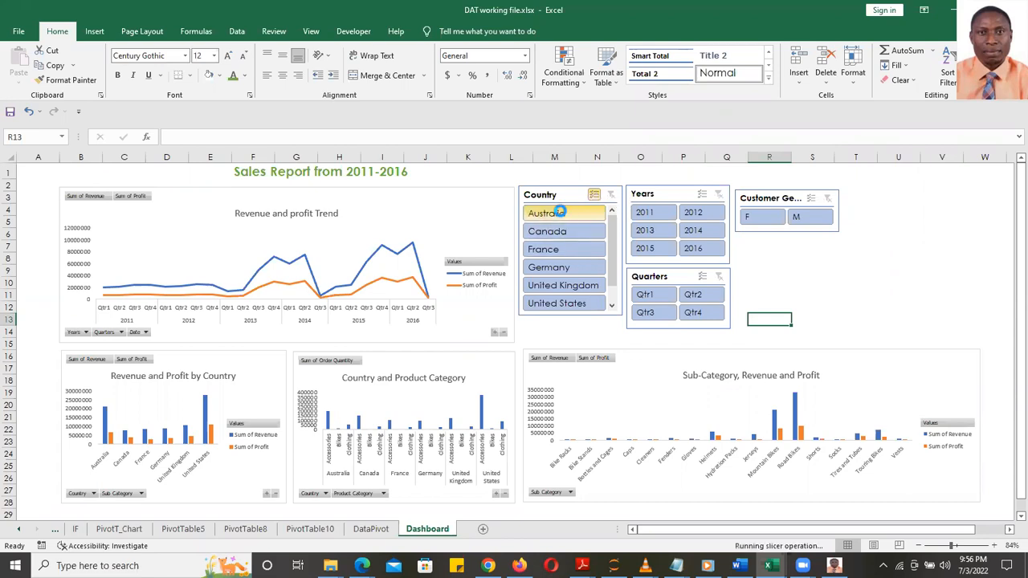
pyautogui.click(558, 267)
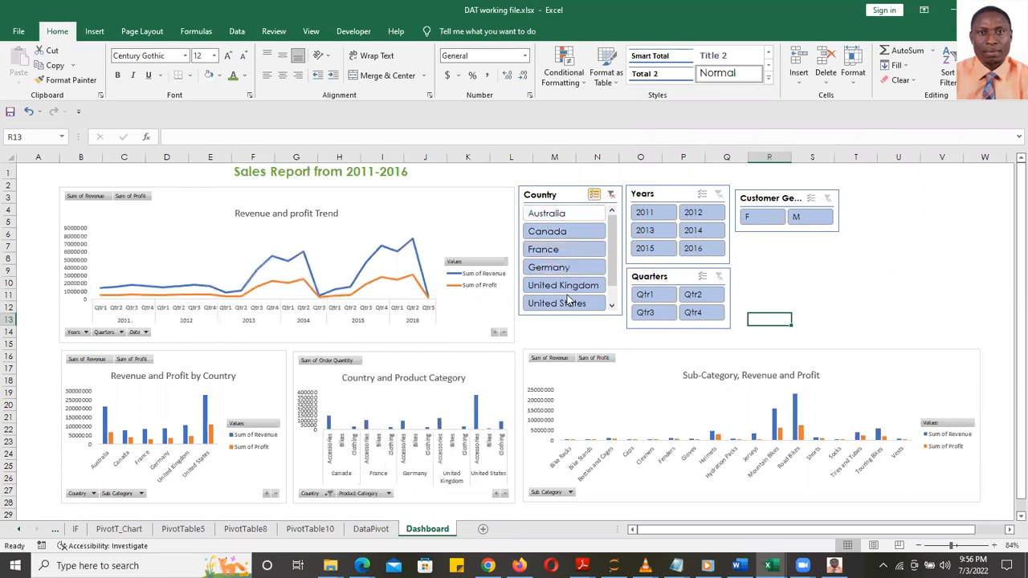
pyautogui.click(561, 305)
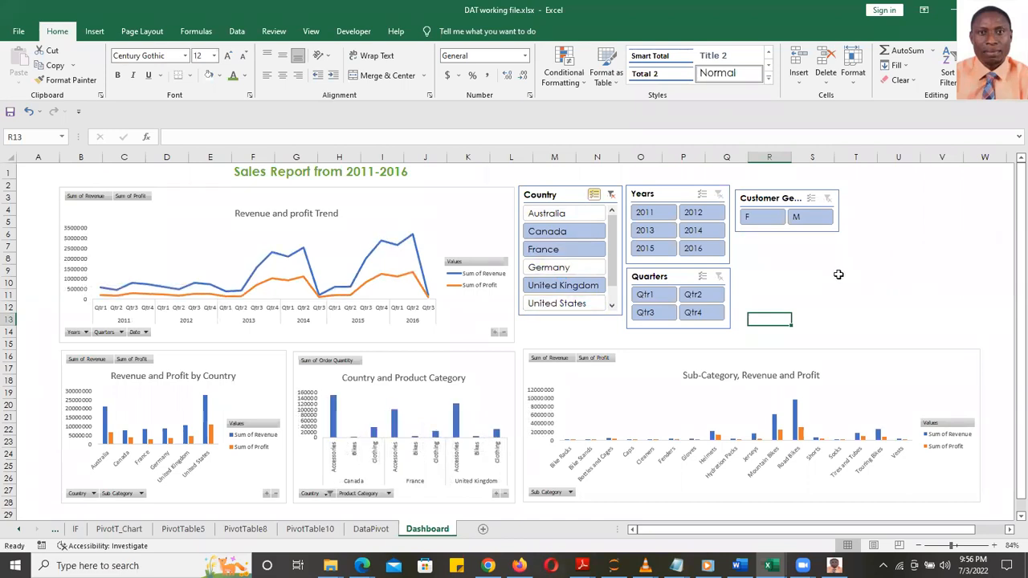
# - Turn on multi-select in the Years slicer and exclude 2011, 2015 and 2014
pyautogui.click(701, 195)
pyautogui.click(644, 214)
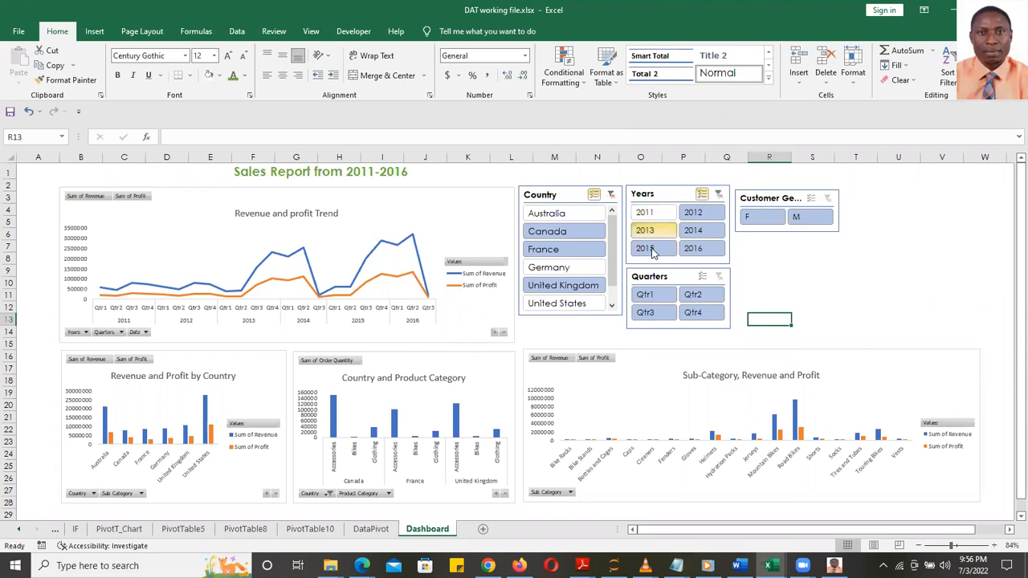
pyautogui.click(653, 250)
pyautogui.click(709, 230)
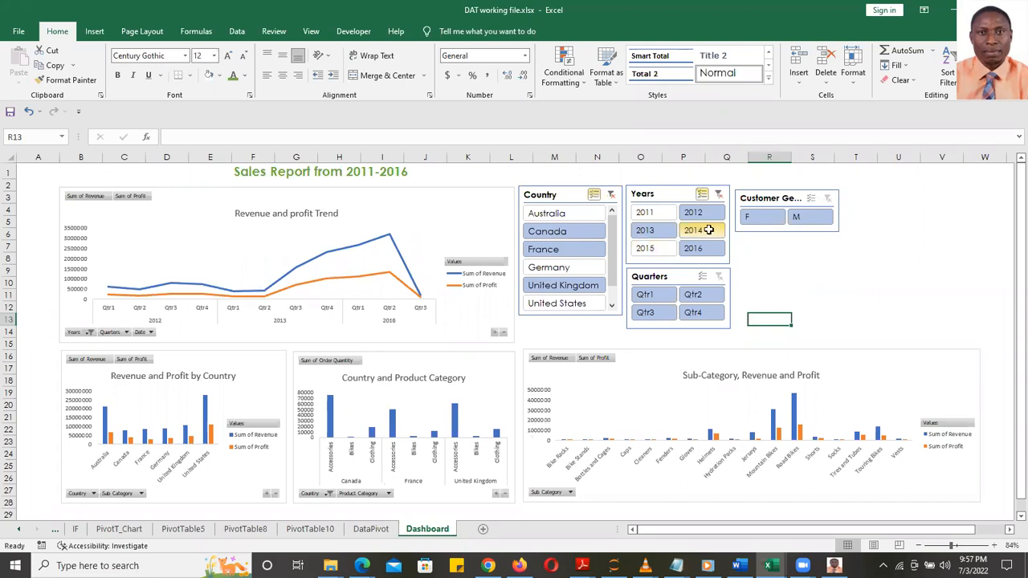
# - Filter the Quarters slicer by single quarters, trying Qtr1, Qtr4 and Qtr3 in turn, and clear its filter
pyautogui.click(656, 296)
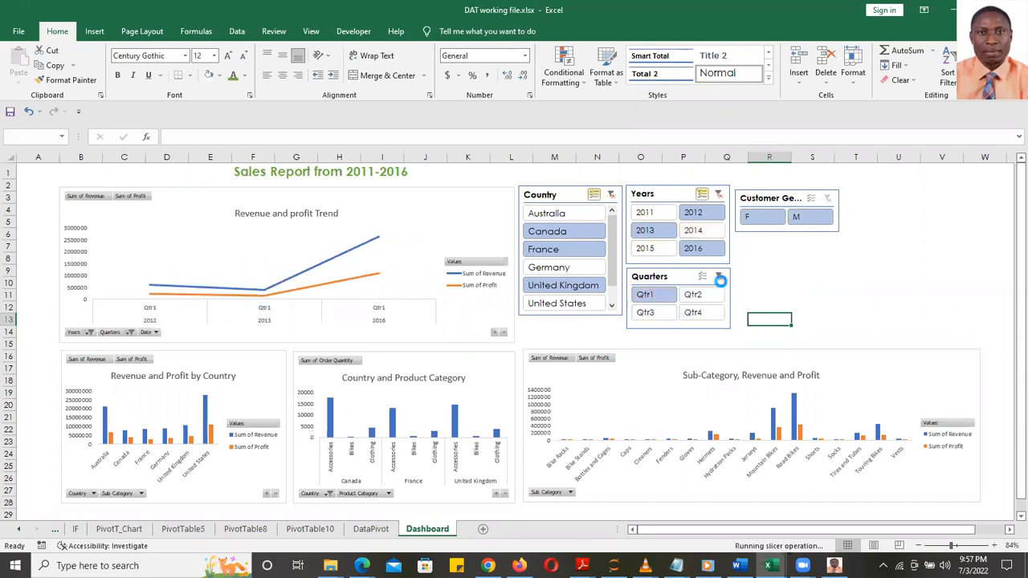
pyautogui.click(718, 278)
pyautogui.click(647, 295)
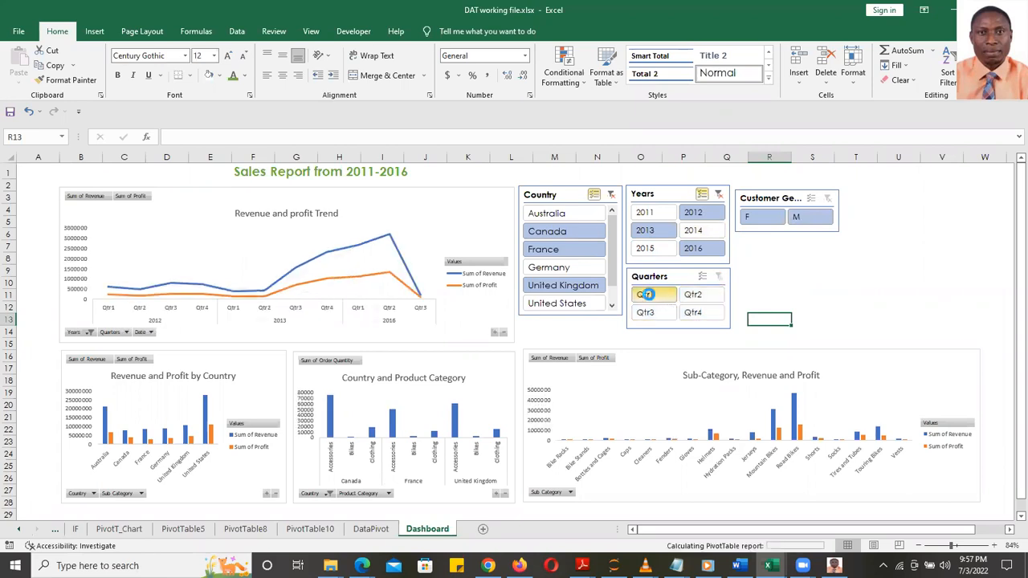
pyautogui.click(697, 312)
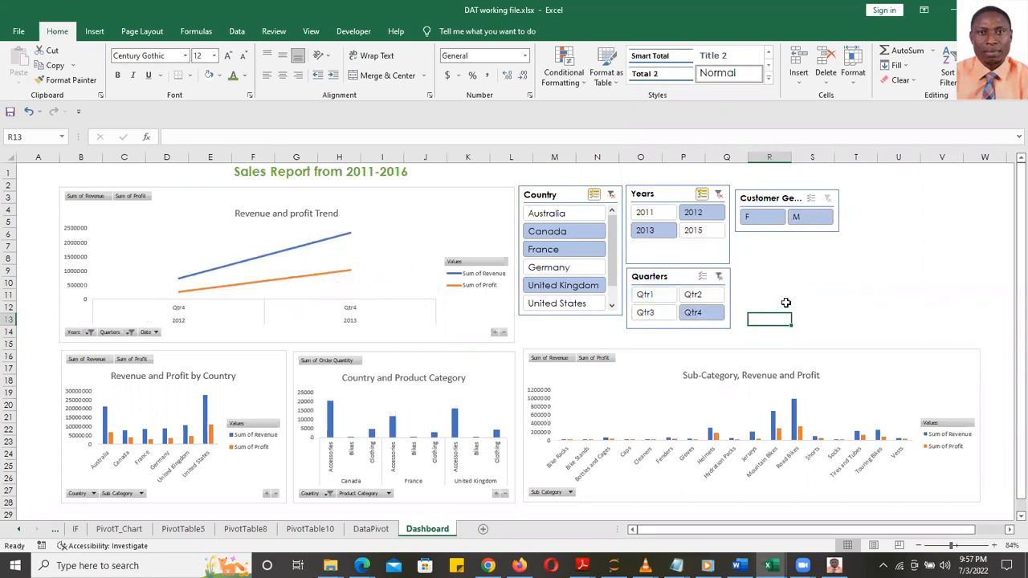
pyautogui.click(647, 312)
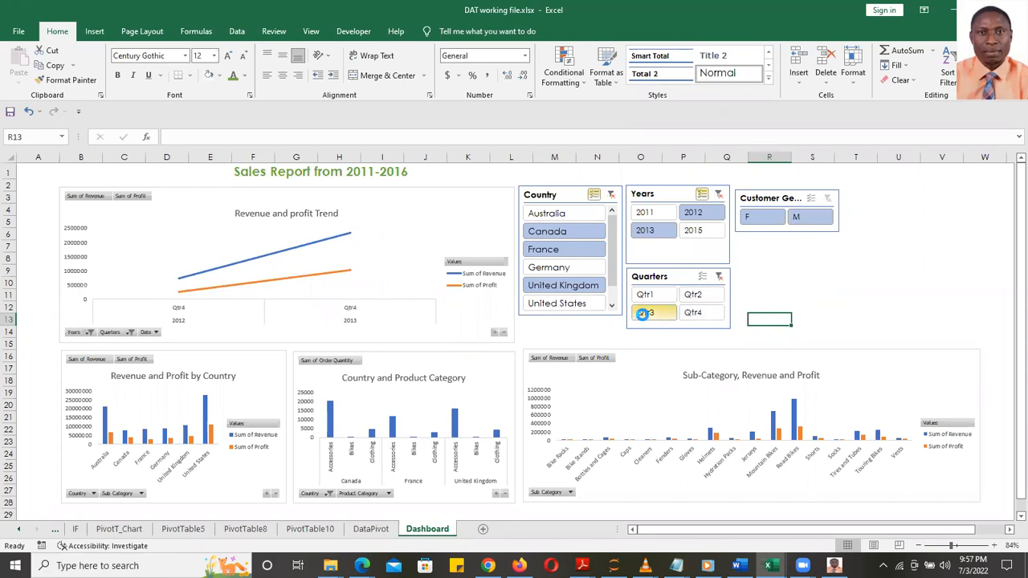
pyautogui.click(720, 277)
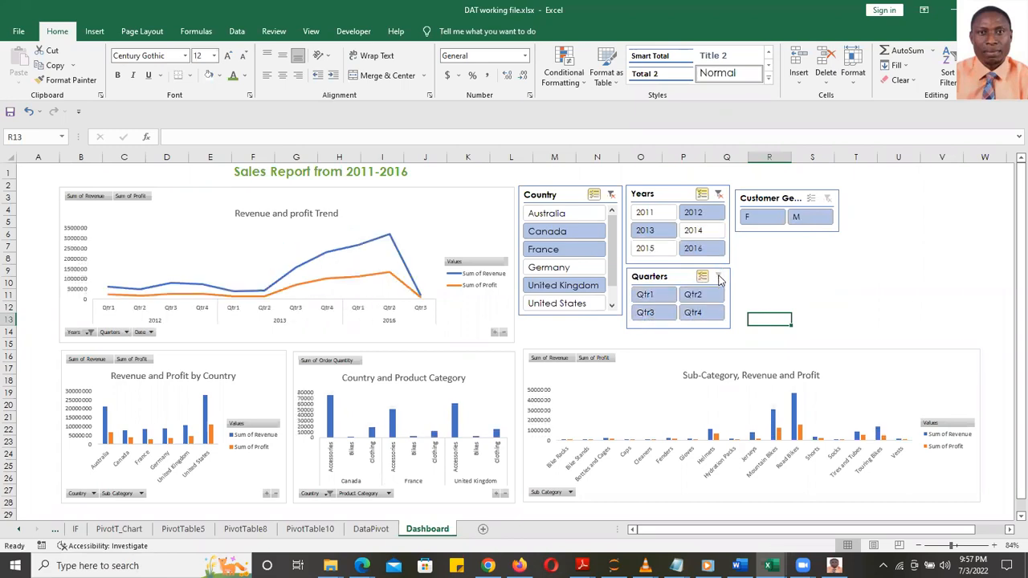
# - Exclude Qtr1 and Qtr4 using multi-select in the Quarters slicer, reselect both quarters, and turn multi-select off
pyautogui.keyDown('ctrl'); pyautogui.click(652, 295); pyautogui.keyUp('ctrl')
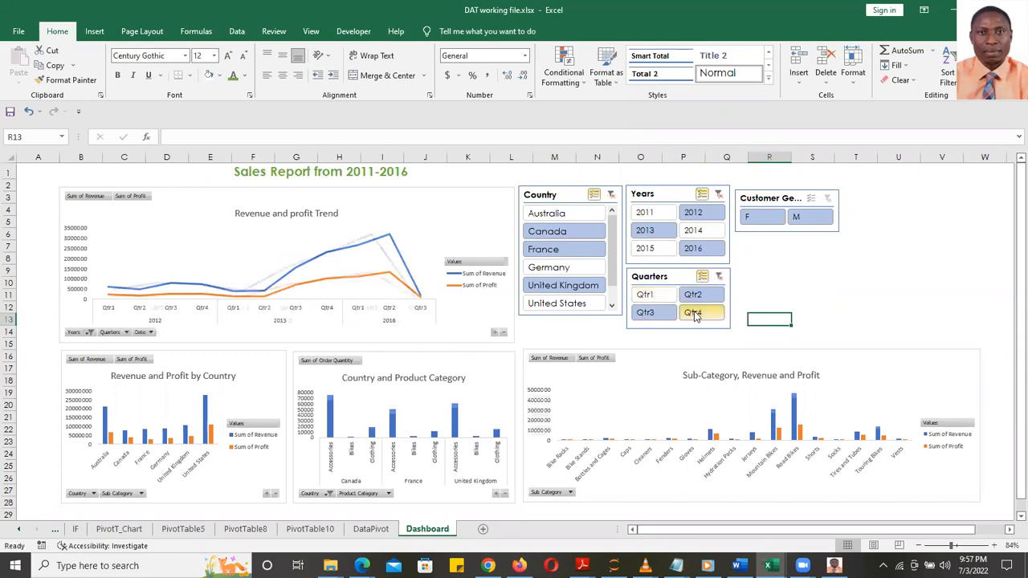
pyautogui.keyDown('ctrl'); pyautogui.click(720, 313); pyautogui.keyUp('ctrl')
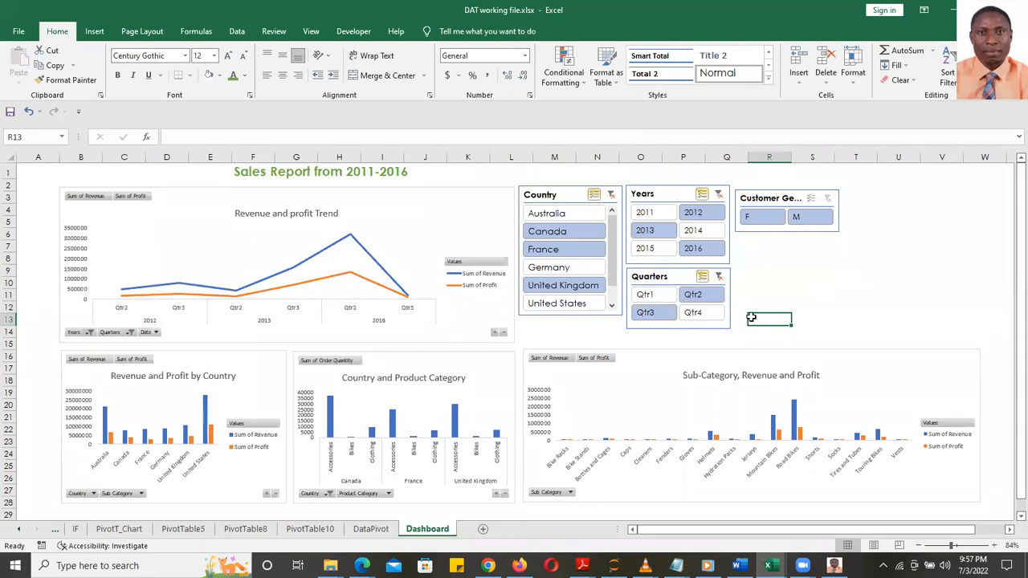
pyautogui.keyDown('ctrl'); pyautogui.click(711, 313); pyautogui.keyUp('ctrl')
pyautogui.click(715, 314)
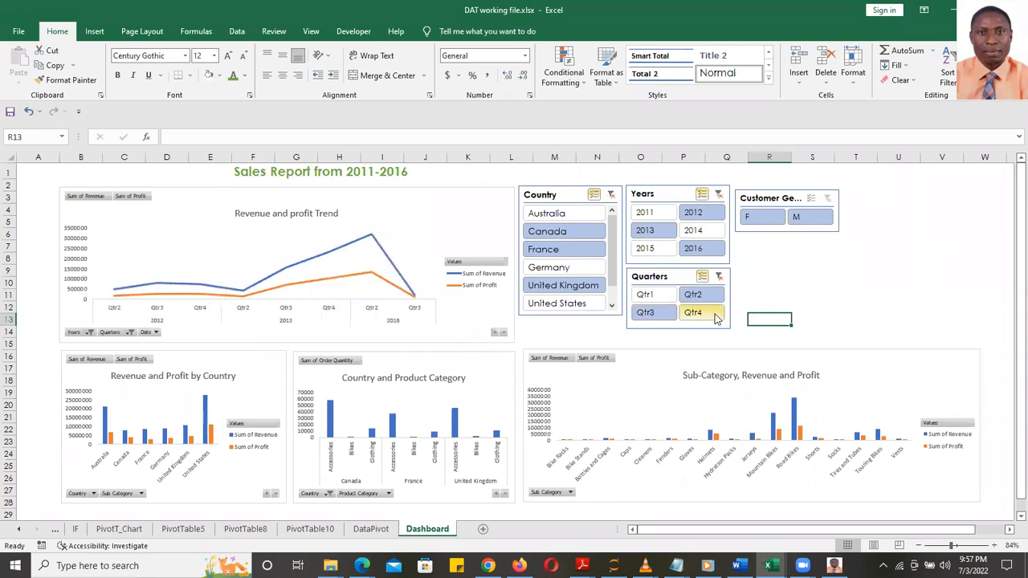
pyautogui.click(649, 295)
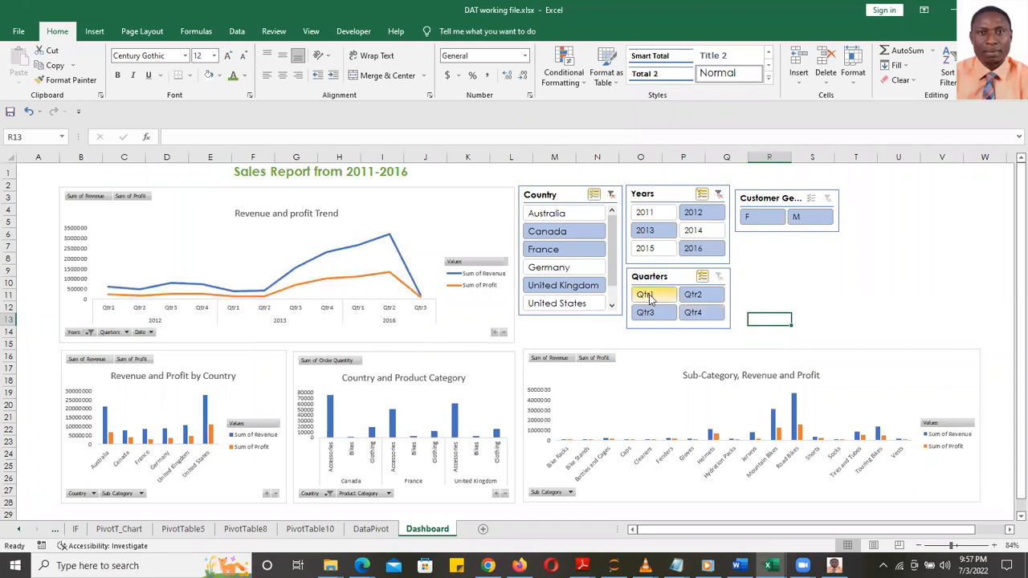
pyautogui.click(702, 278)
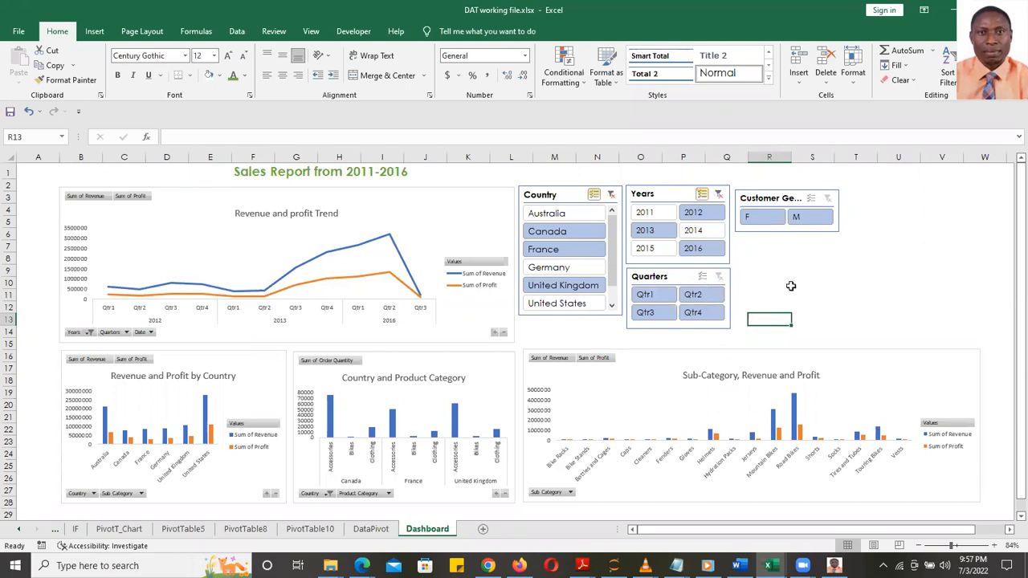
# - Reselect Australia, United States and Germany in the Country slicer
pyautogui.click(558, 219)
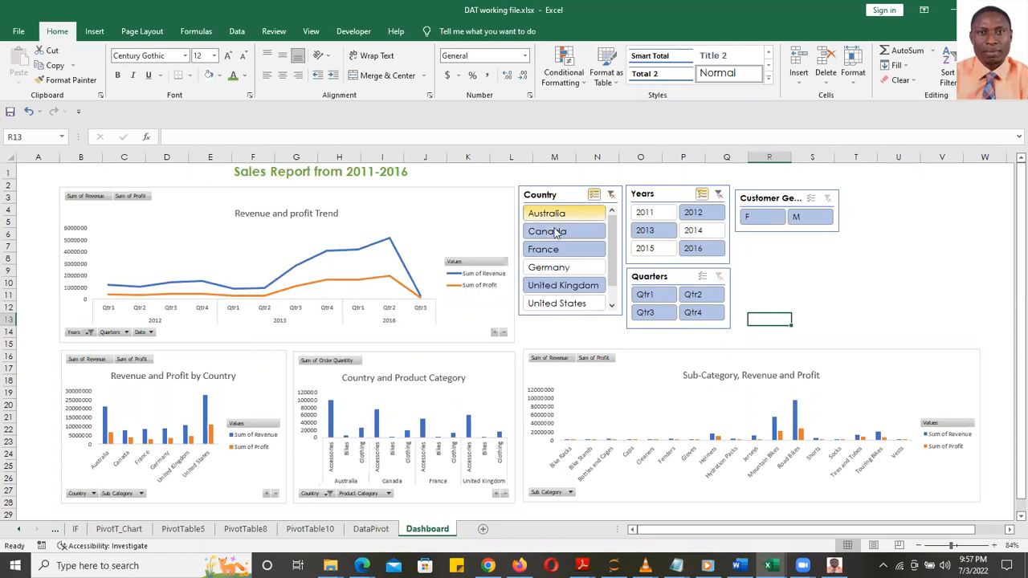
pyautogui.click(556, 304)
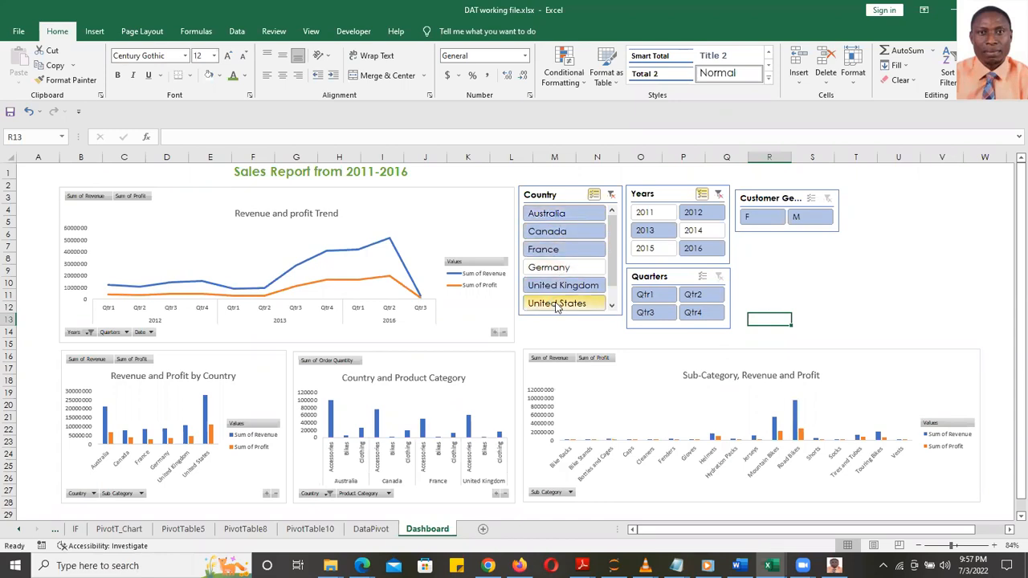
pyautogui.click(556, 267)
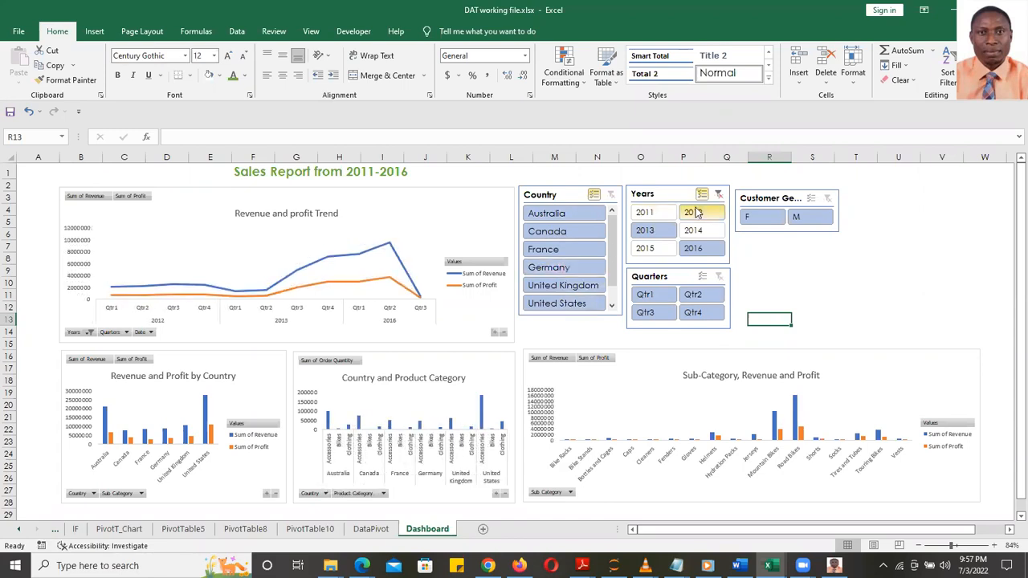
# - Reselect 2011 and 2015 in the Years slicer, clear the years filter, and turn multi-select off in the Country and Years slicers
pyautogui.click(657, 212)
pyautogui.click(655, 248)
pyautogui.click(718, 195)
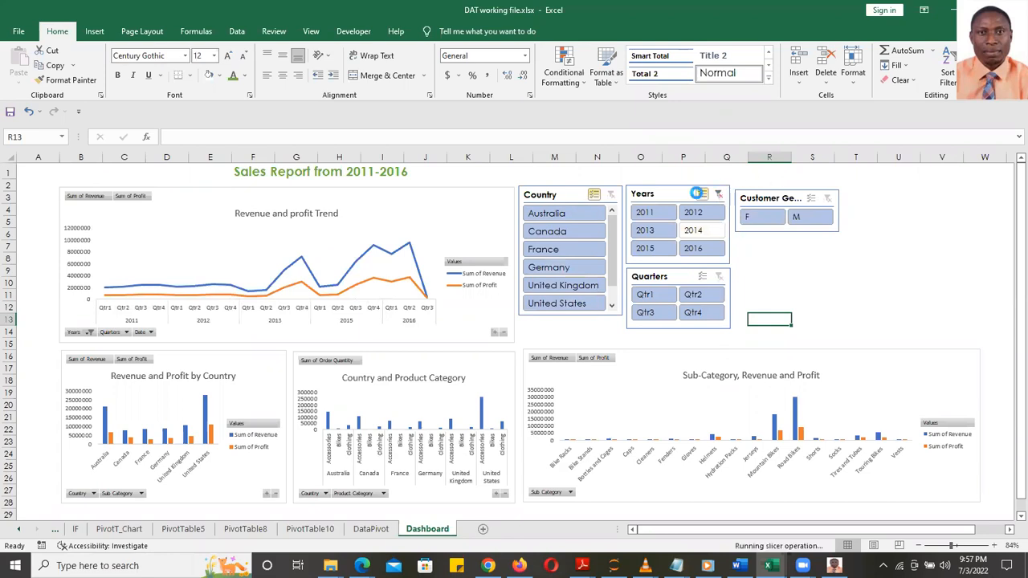
pyautogui.click(856, 285)
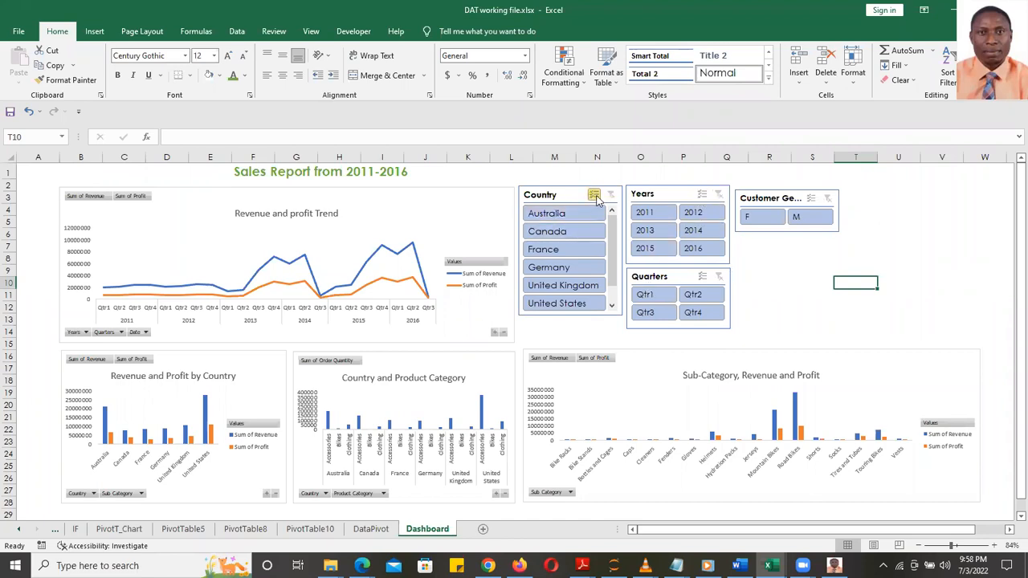
# - Test single-selection filtering with Australia, and with United Kingdom, Qtr1, 2012 and F combined, and clear all four slicer filters
pyautogui.click(564, 215)
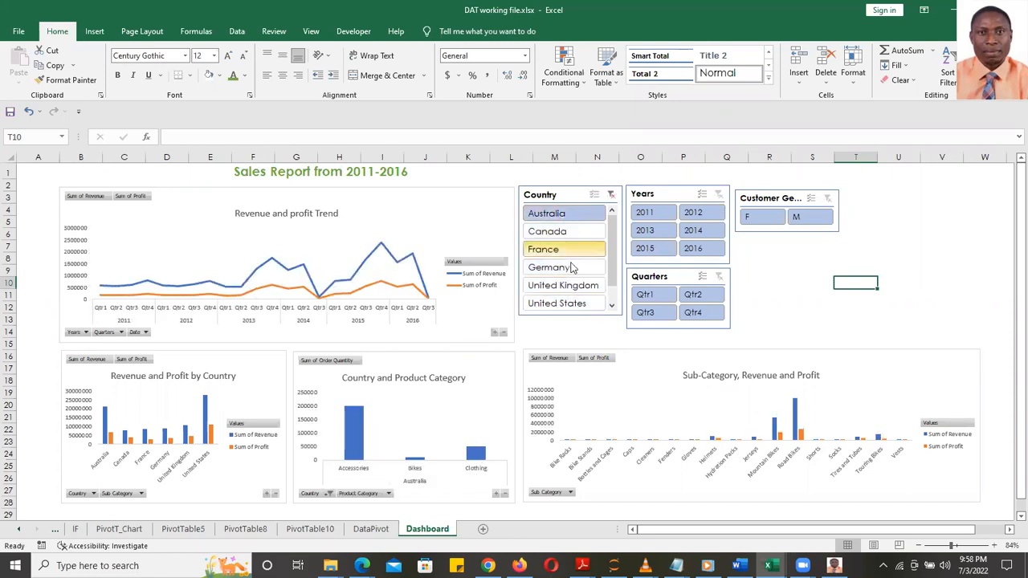
pyautogui.click(573, 288)
pyautogui.click(647, 296)
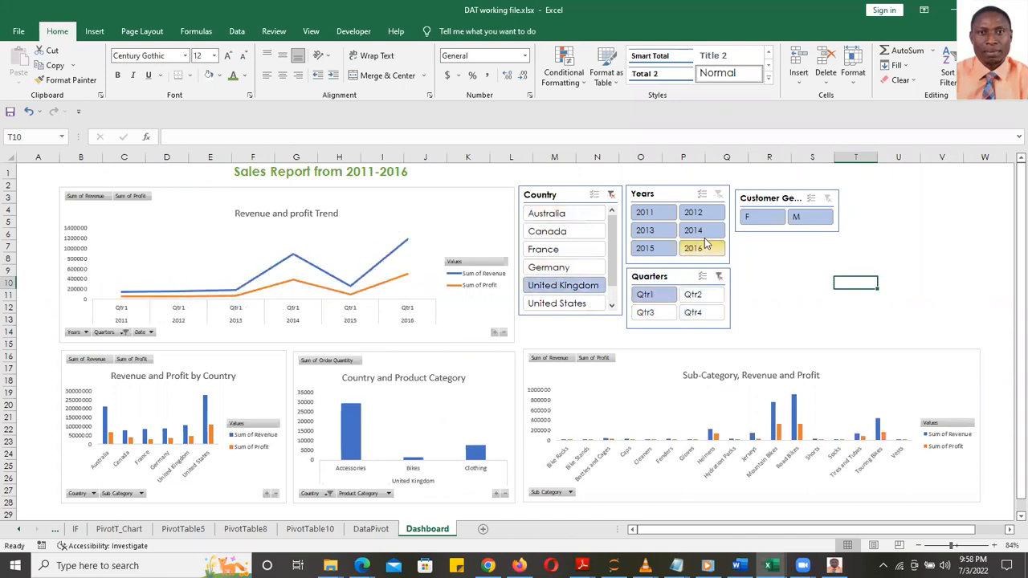
pyautogui.click(696, 212)
pyautogui.click(762, 217)
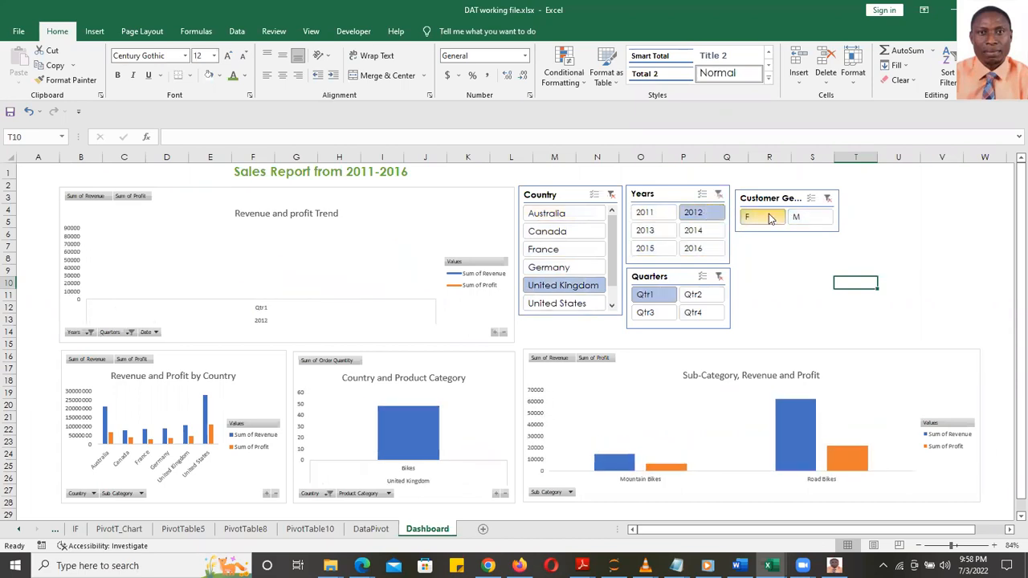
pyautogui.click(827, 198)
pyautogui.click(719, 195)
pyautogui.click(719, 276)
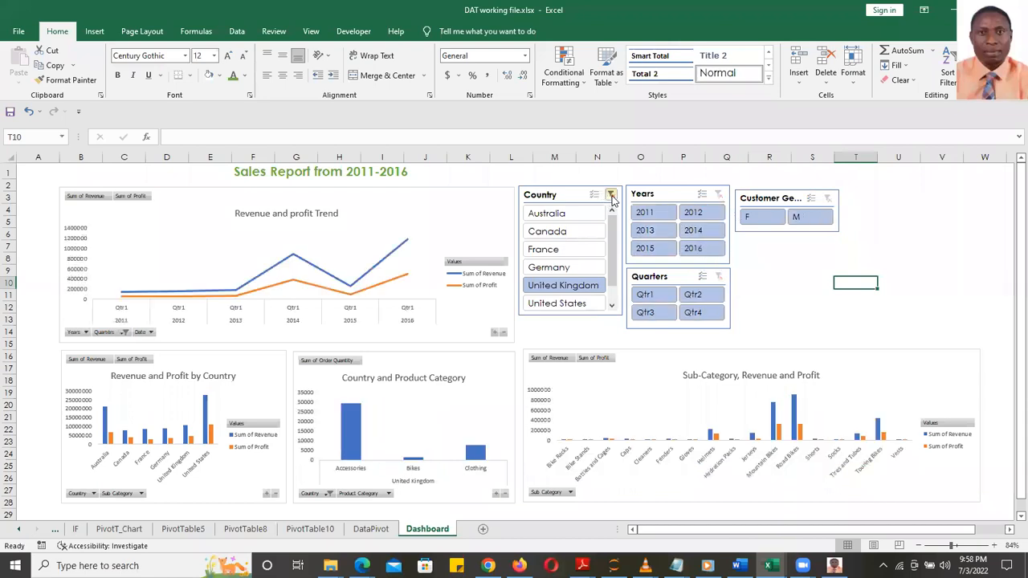
pyautogui.click(611, 195)
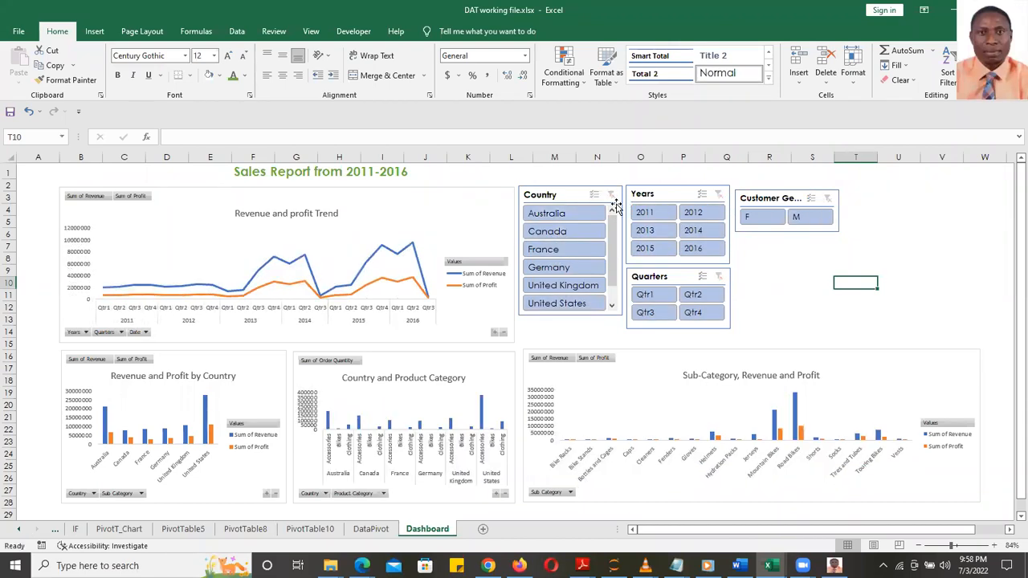
# - Review the Country slicer's report connections and close them without changes
pyautogui.rightClick(554, 194)
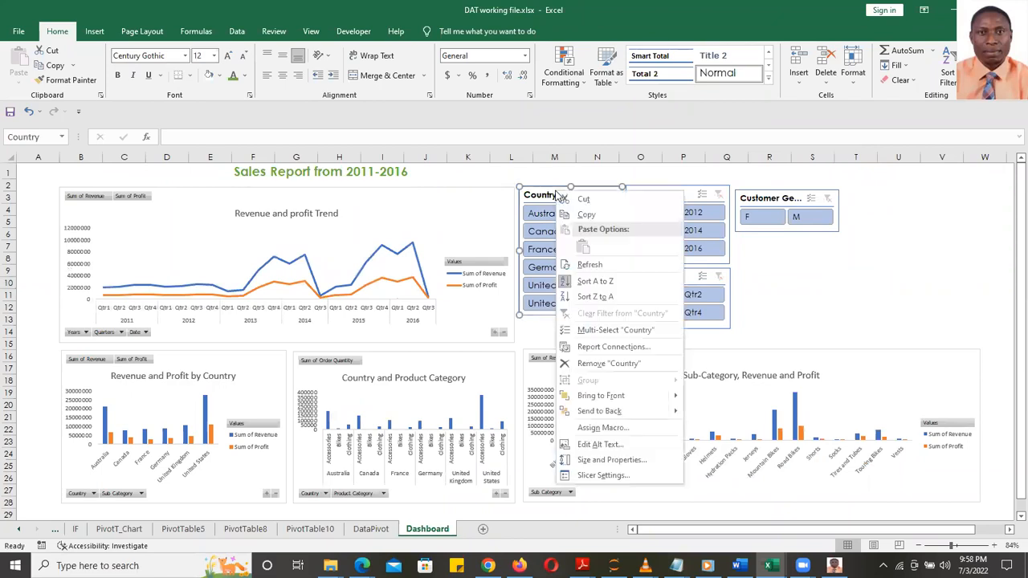
pyautogui.click(631, 348)
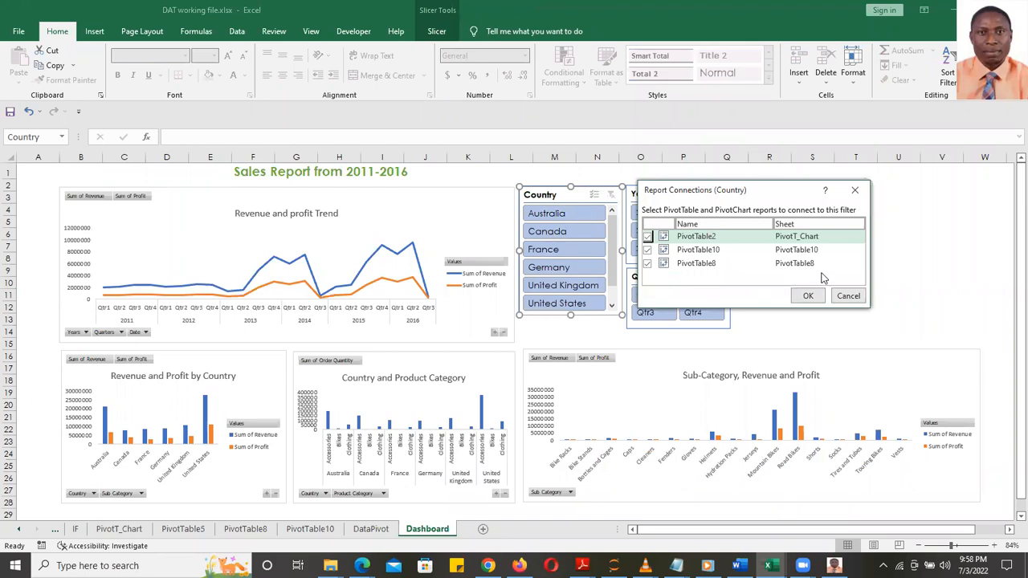
pyautogui.click(847, 296)
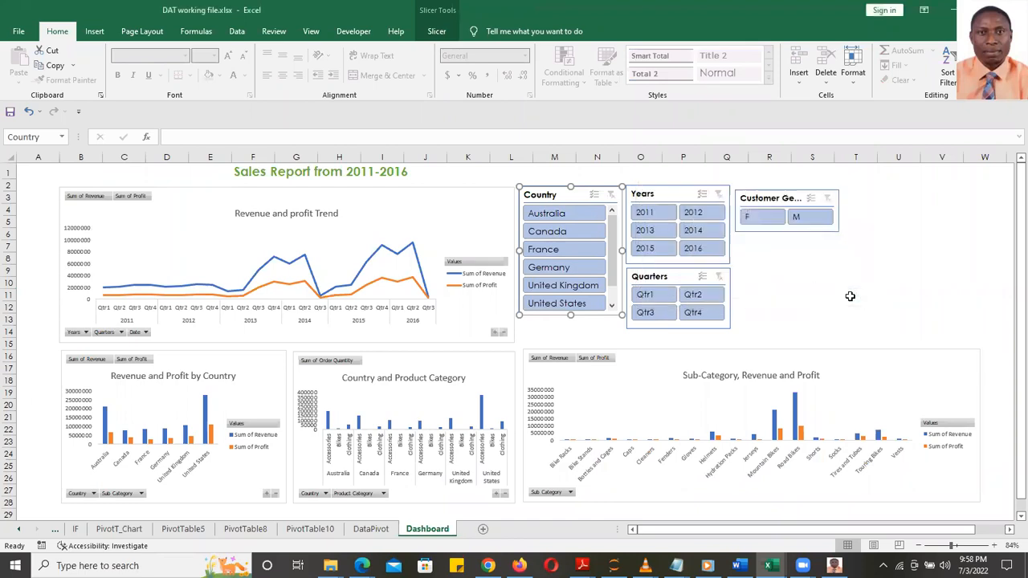
# - Inspect the country pivot table on the PivotTable5 sheet and go to the DataPivot sheet
pyautogui.click(181, 530)
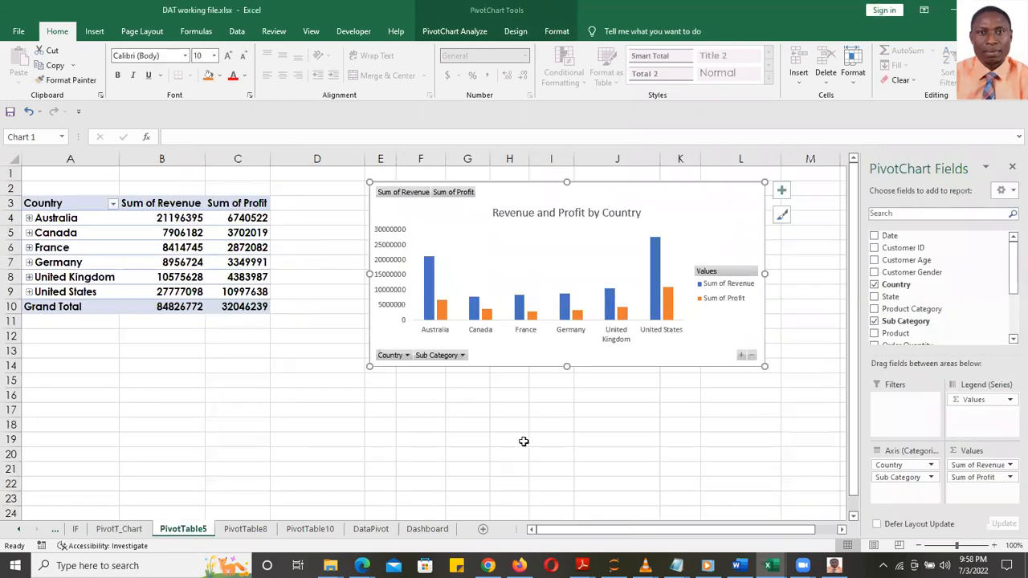
pyautogui.click(119, 246)
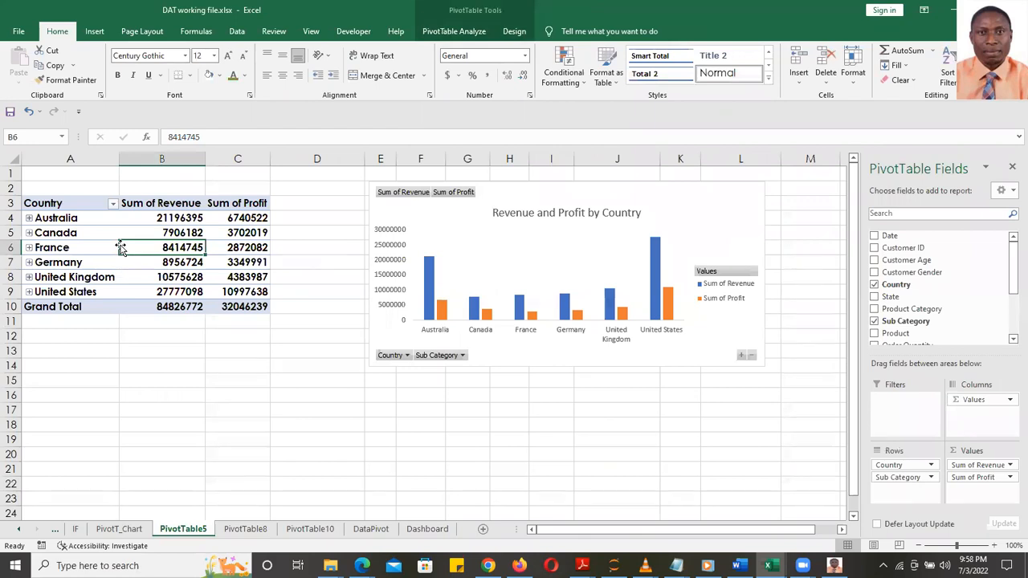
pyautogui.click(128, 220)
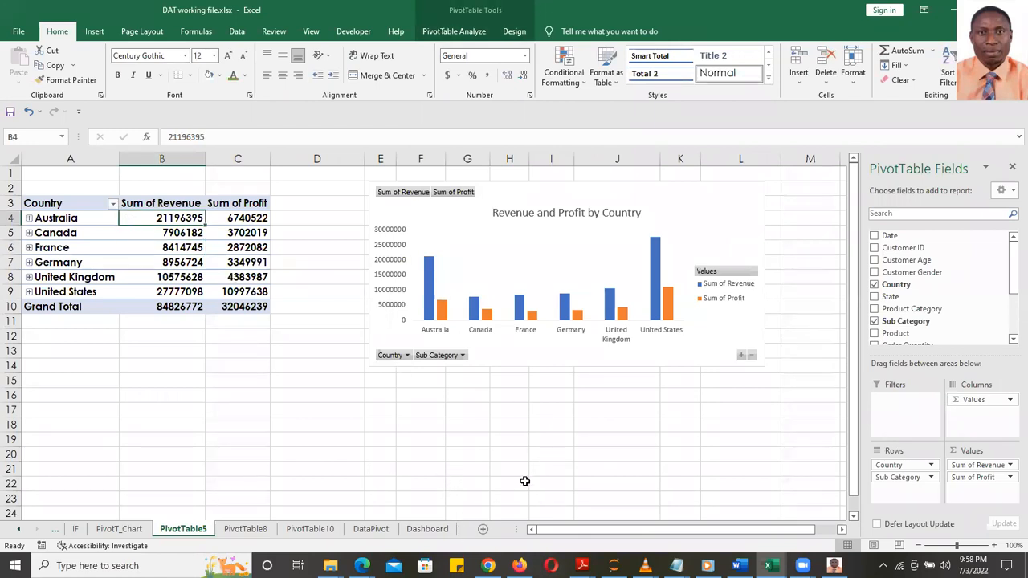
pyautogui.click(369, 532)
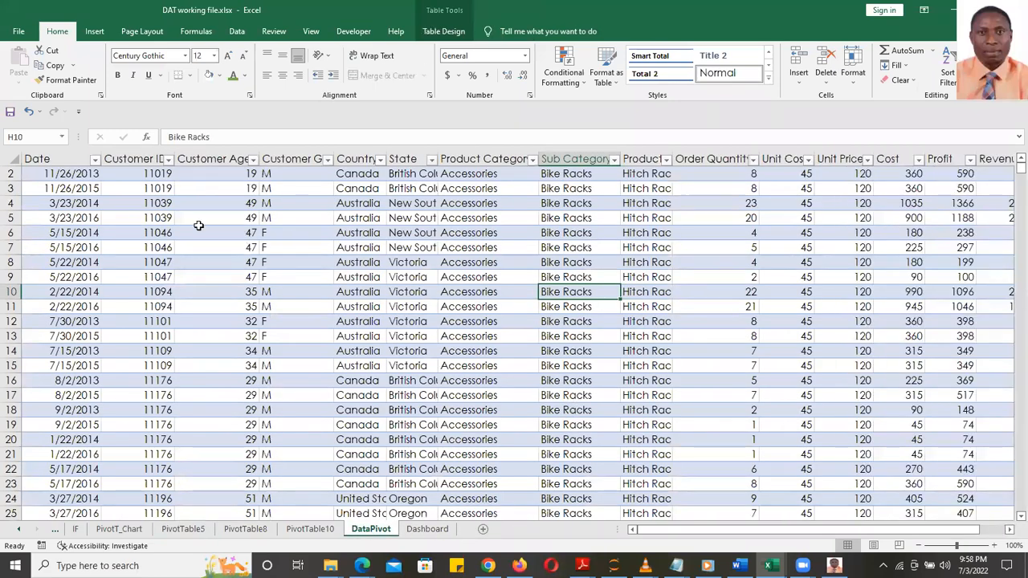
pyautogui.click(94, 31)
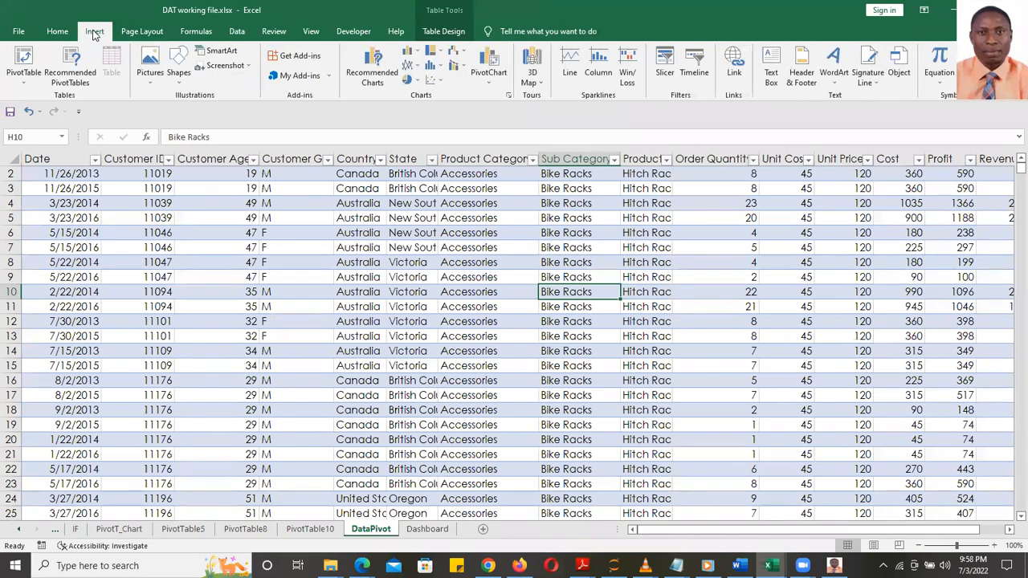
pyautogui.click(24, 76)
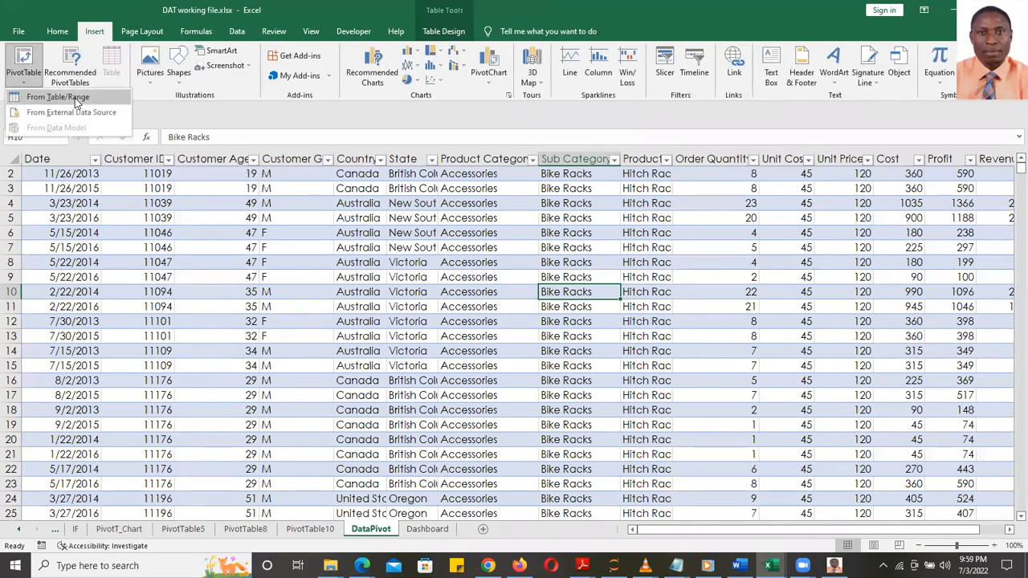
pyautogui.click(77, 74)
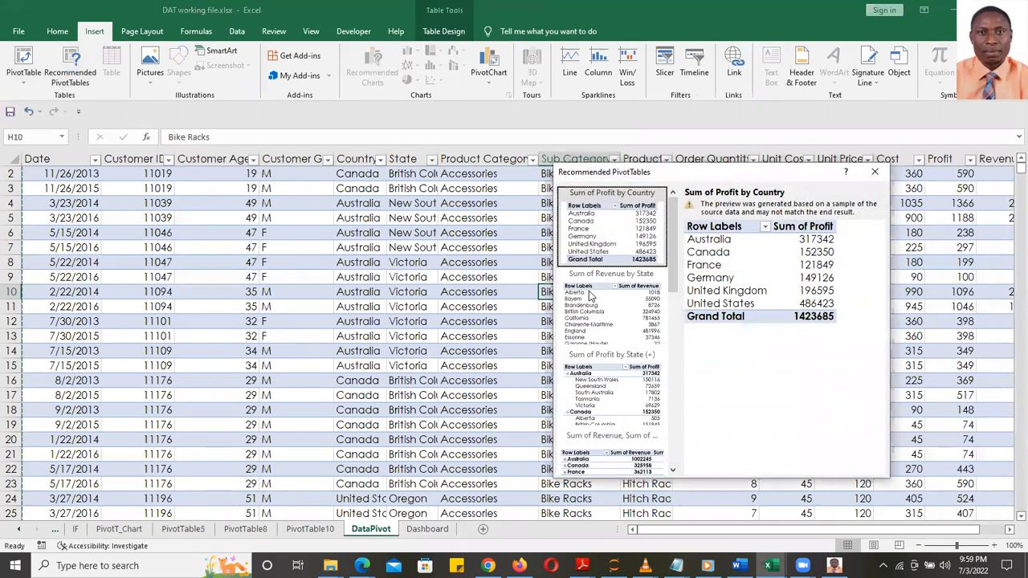
pyautogui.click(865, 170)
# - Select the whole Sales_Data table and create the suggested Sum of Profit by Country PivotTable with Quick Analysis
pyautogui.click(502, 210)
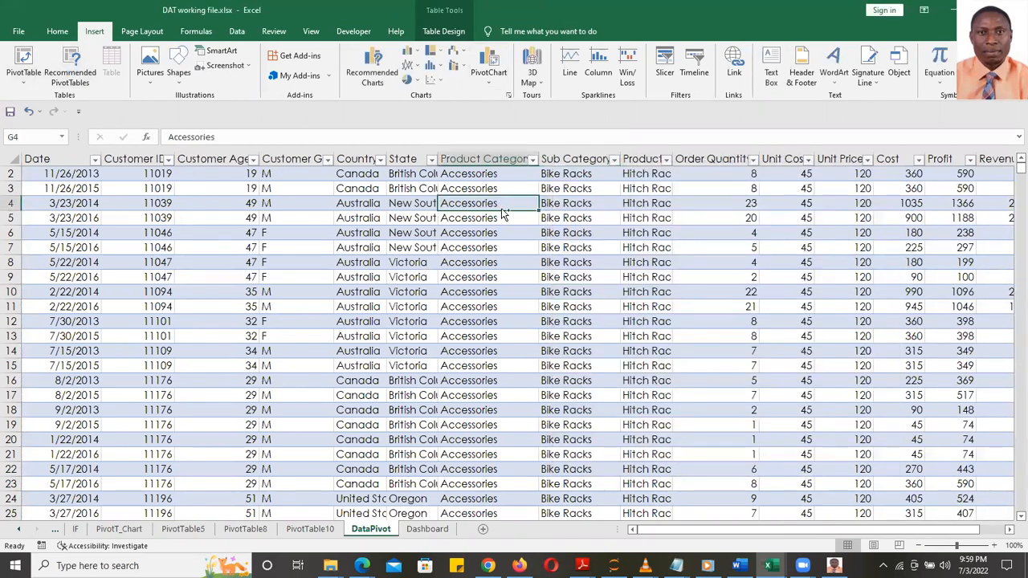
pyautogui.hotkey('ctrl', 'a')
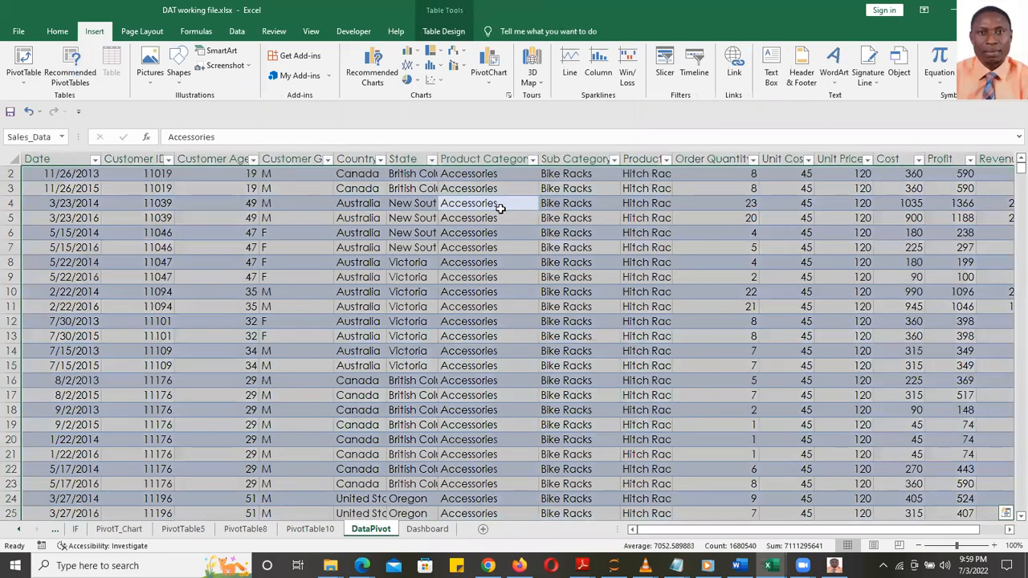
pyautogui.hotkey('ctrl', 'q')
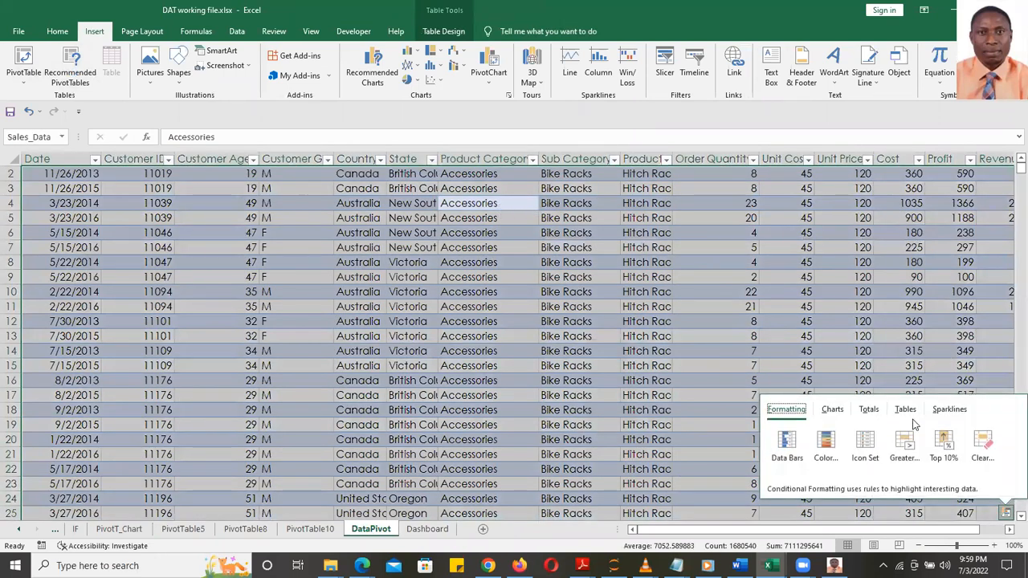
pyautogui.click(907, 411)
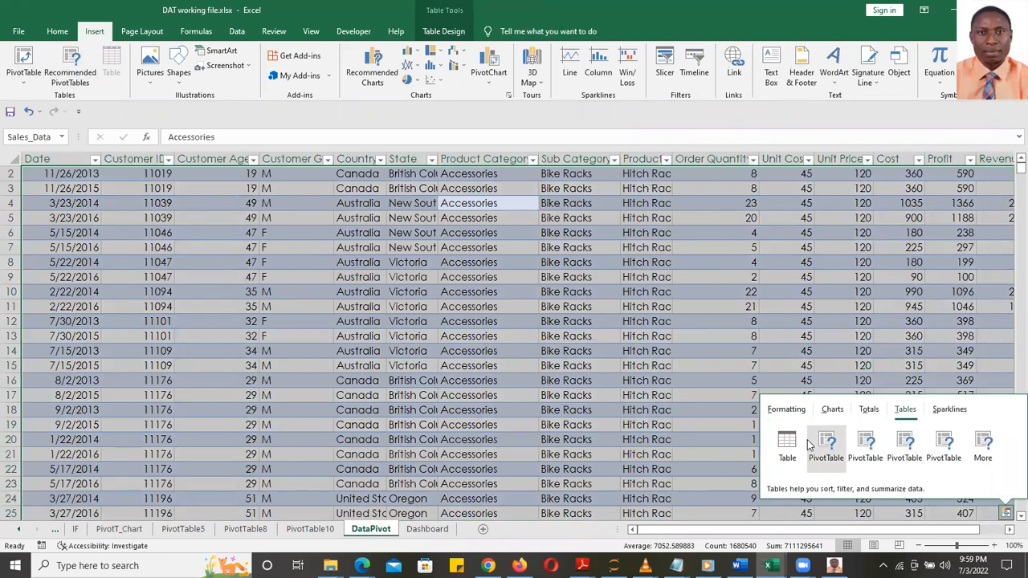
pyautogui.click(826, 444)
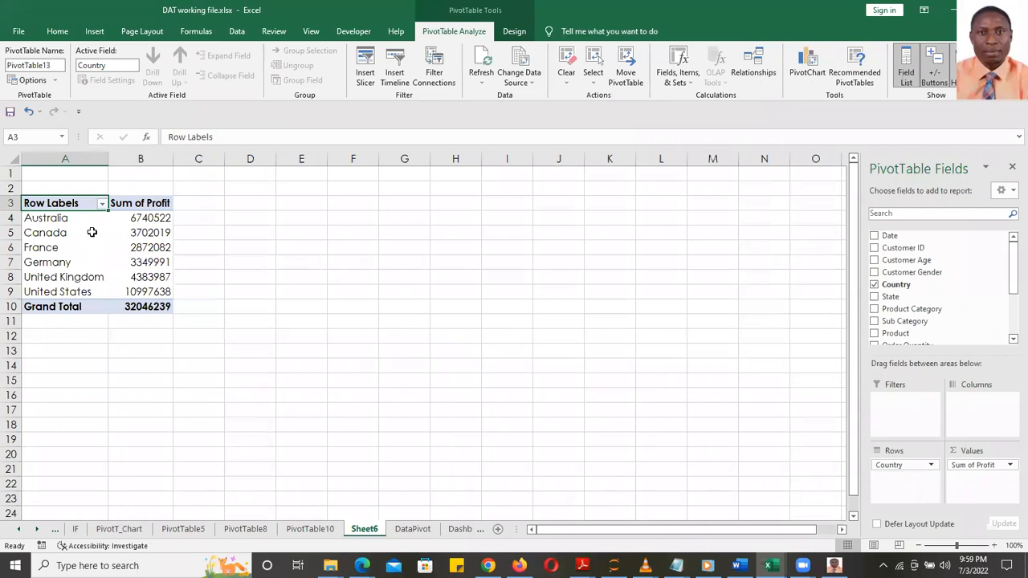
# - Rename the new pivot table's Row Labels header in A3 to Country
pyautogui.doubleClick(64, 204)
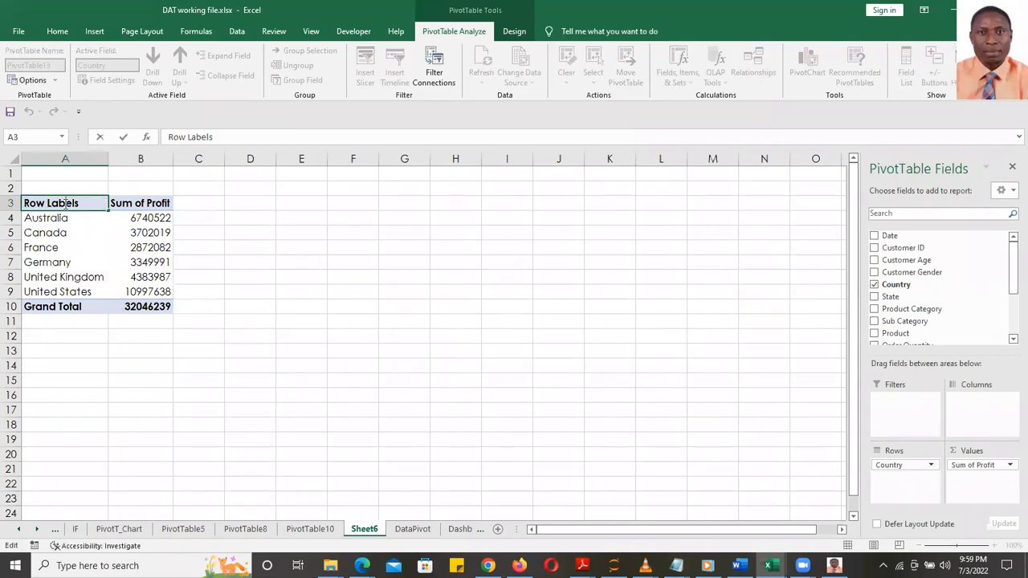
pyautogui.press('BackSpace')
pyautogui.press('BackSpace')
pyautogui.press('BackSpace')
pyautogui.press('BackSpace')
pyautogui.press('BackSpace')
pyautogui.press('BackSpace')
pyautogui.press('BackSpace')
pyautogui.press('BackSpace')
pyautogui.press('BackSpace')
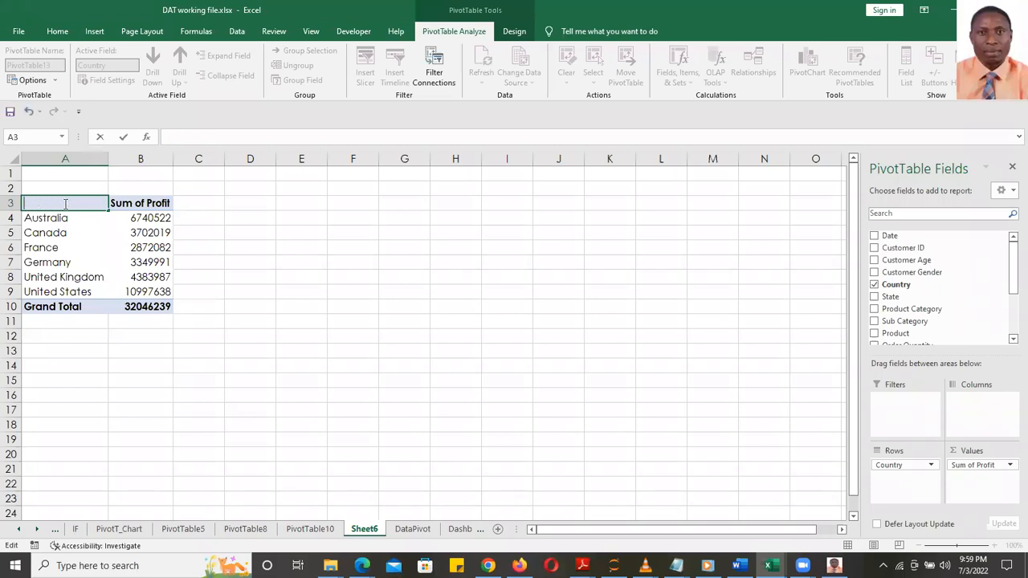
pyautogui.write('Country')
pyautogui.press('Return')
pyautogui.click(77, 200)
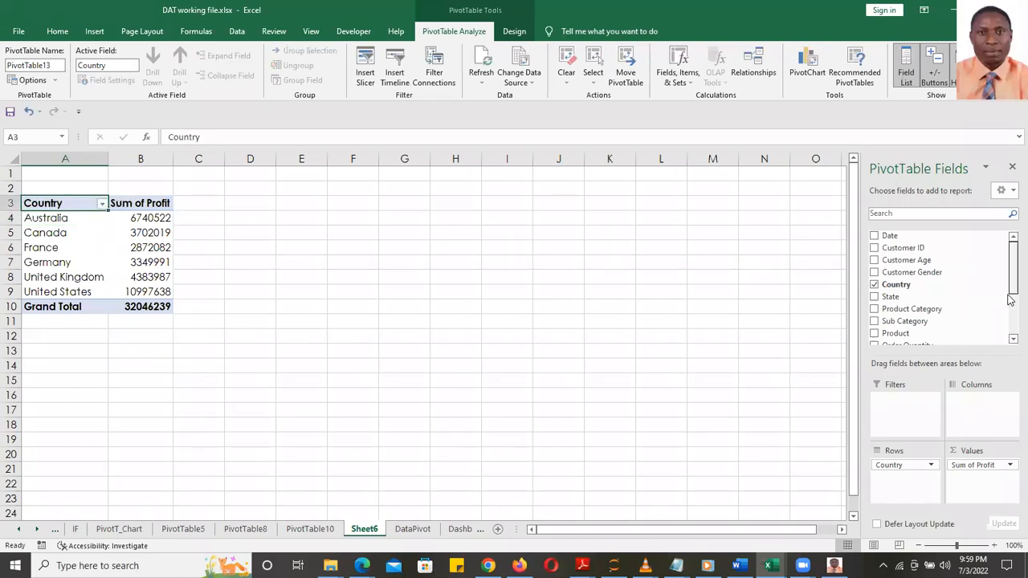
# - Reorder the pivot table's values by removing Profit, adding Revenue, and adding Profit again after it
pyautogui.moveTo(1010, 292); pyautogui.dragTo(1011, 319)
pyautogui.moveTo(885, 315); pyautogui.dragTo(879, 321)
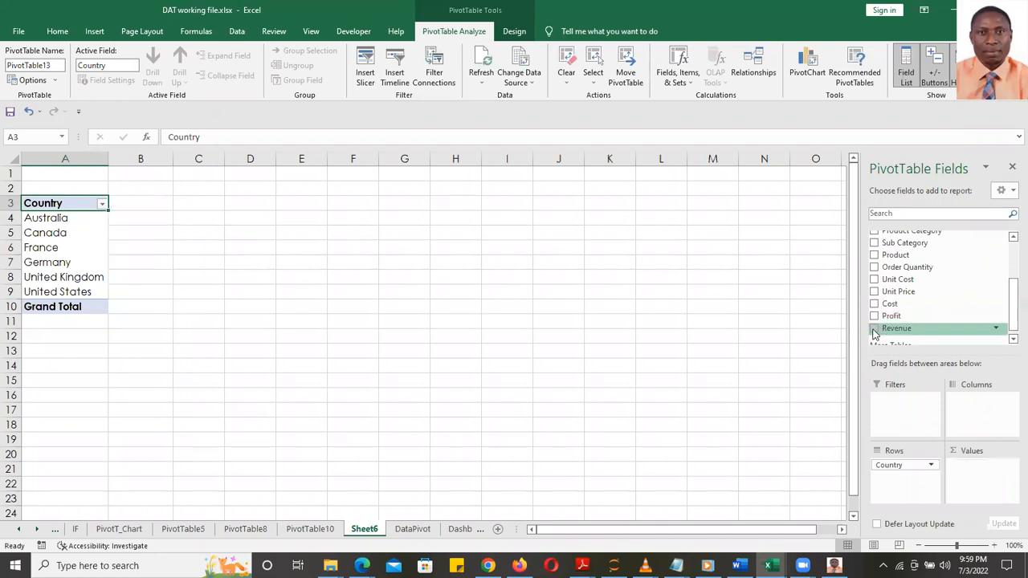
pyautogui.click(874, 328)
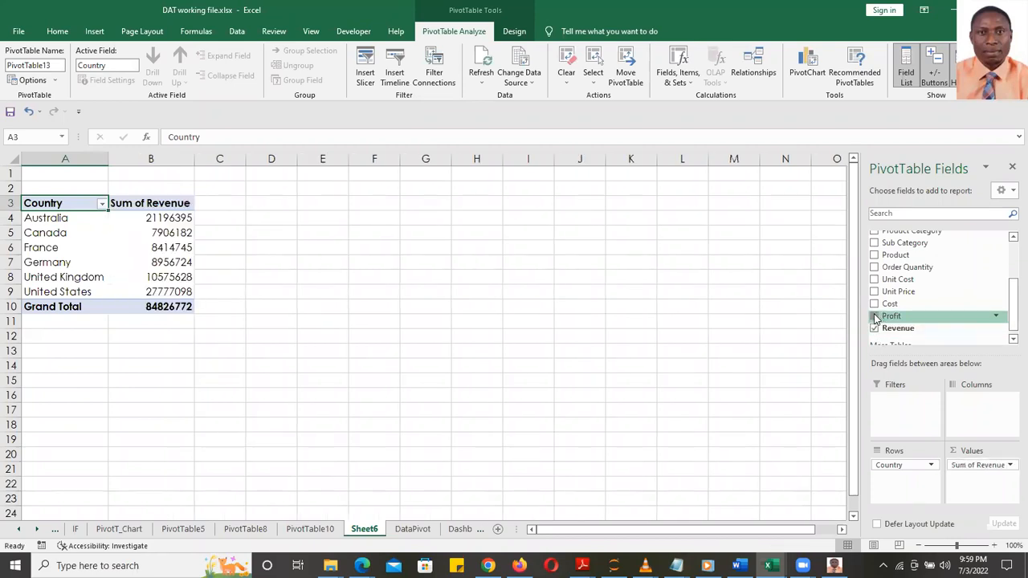
pyautogui.click(874, 317)
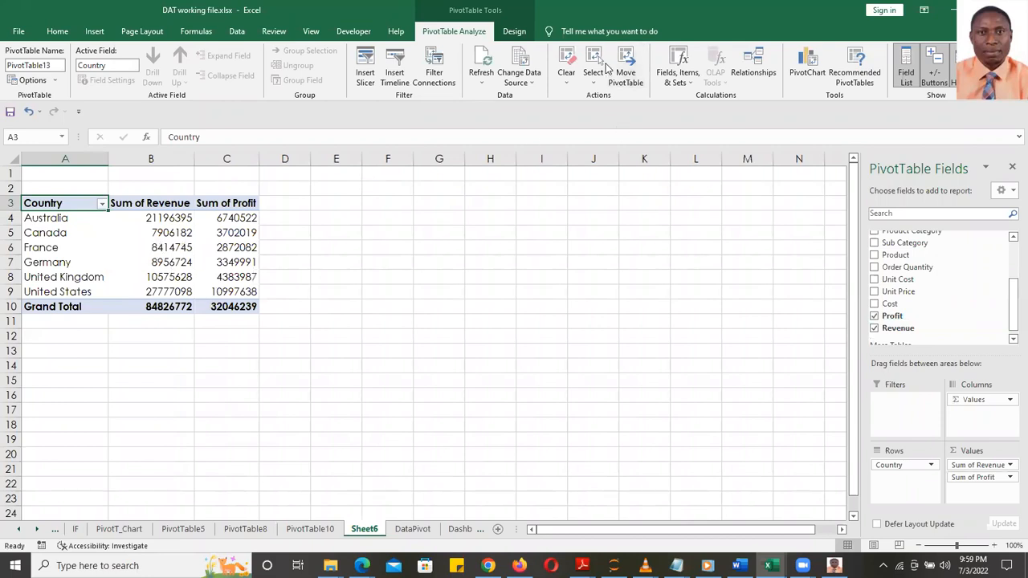
# - Insert a Line PivotChart from the country pivot table and place it beside the table near row 3
pyautogui.click(809, 63)
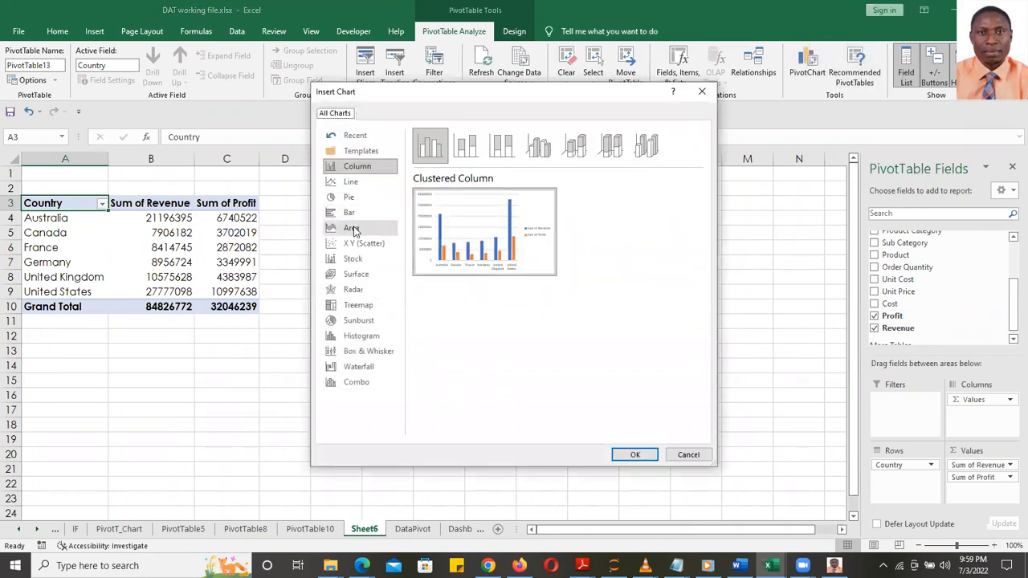
pyautogui.click(353, 183)
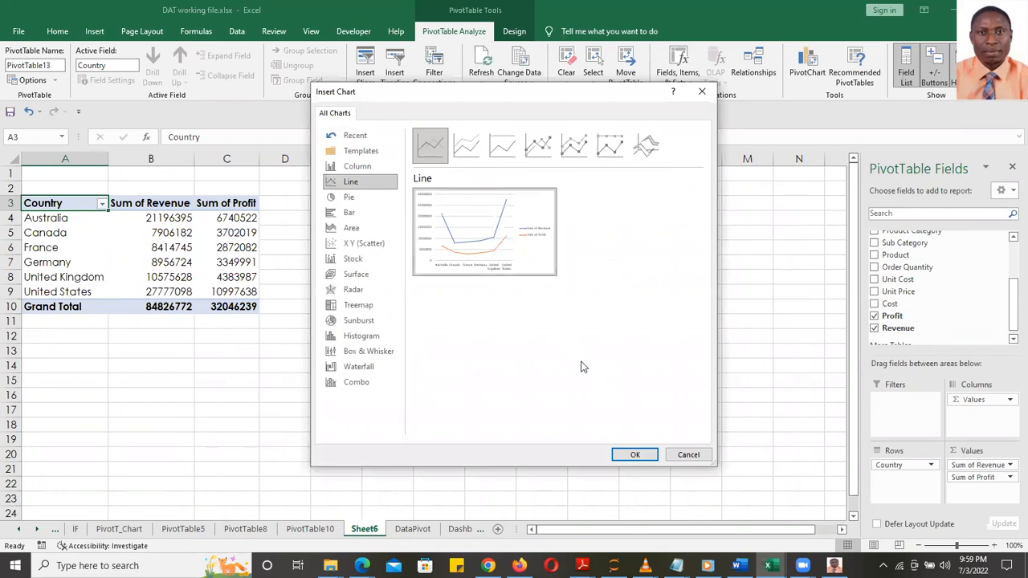
pyautogui.click(634, 456)
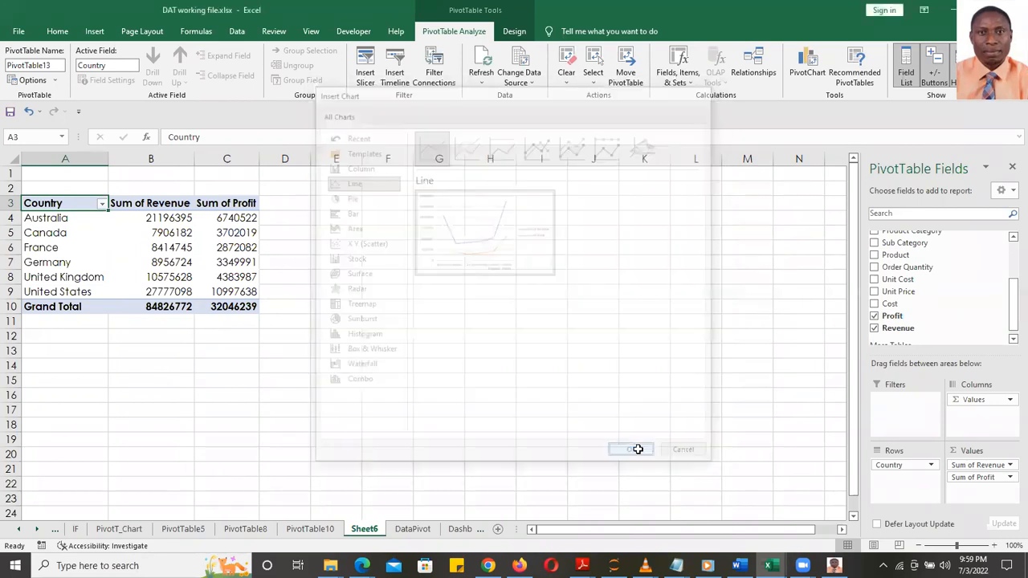
pyautogui.moveTo(439, 260); pyautogui.dragTo(521, 207)
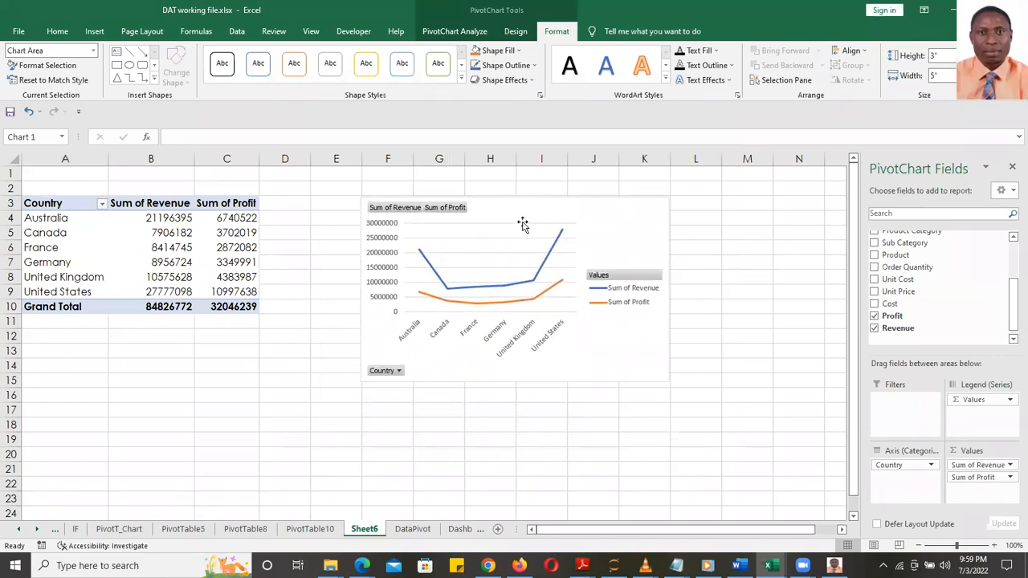
# - Check the chart style on the PivotT_Chart sheet and change the new country chart on Sheet6 to Clustered Column
pyautogui.click(119, 529)
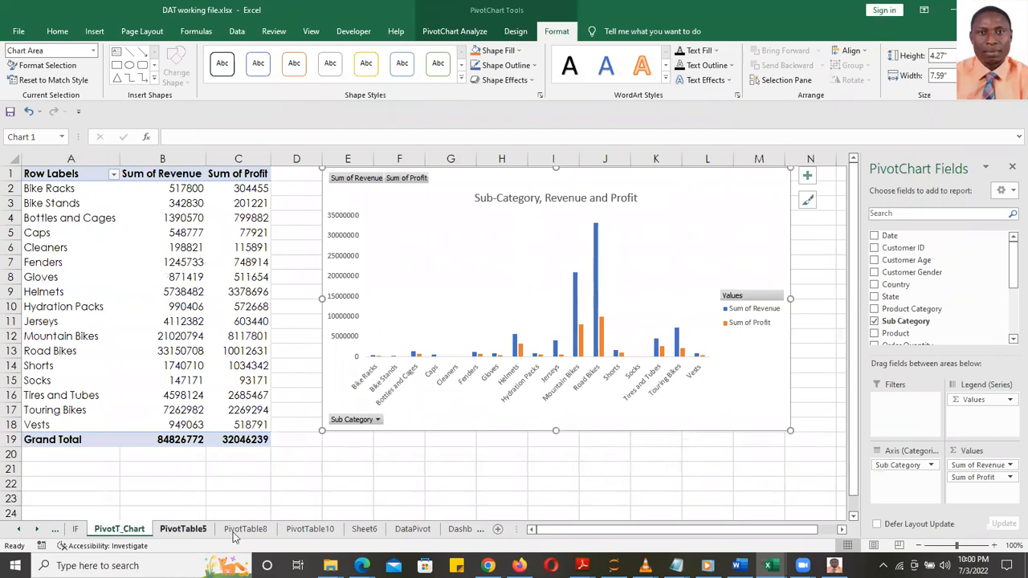
pyautogui.click(366, 529)
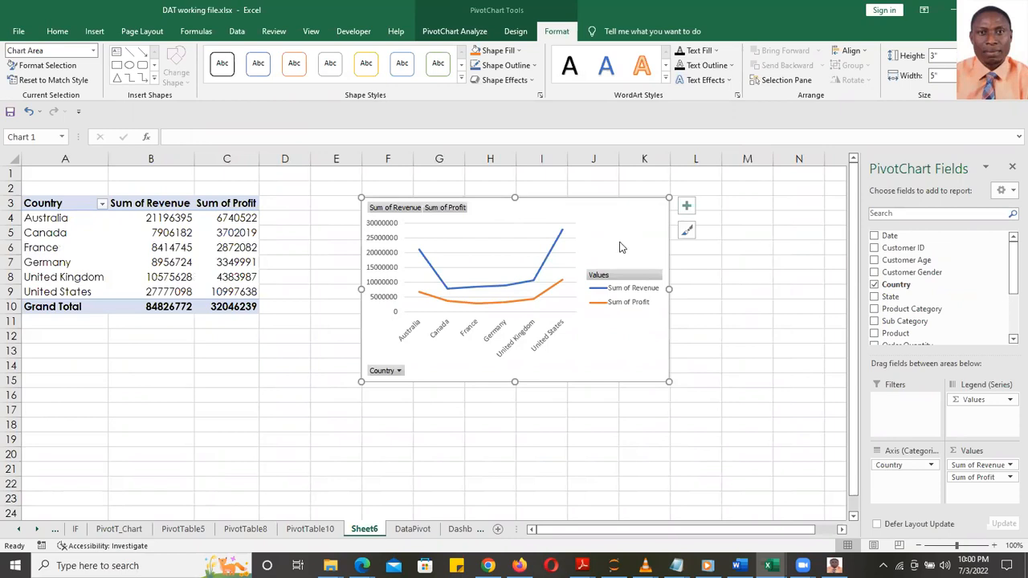
pyautogui.rightClick(619, 247)
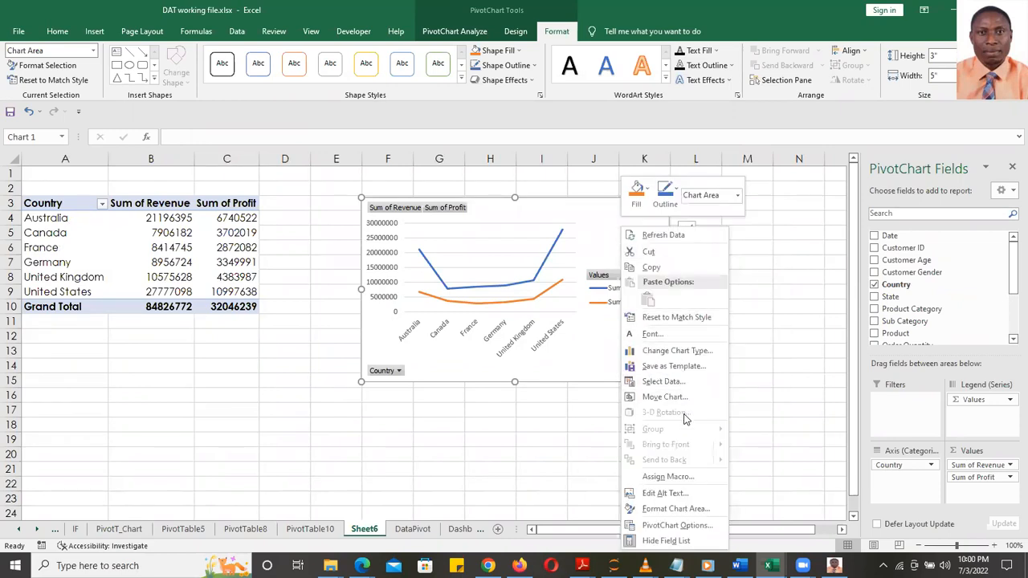
pyautogui.click(679, 351)
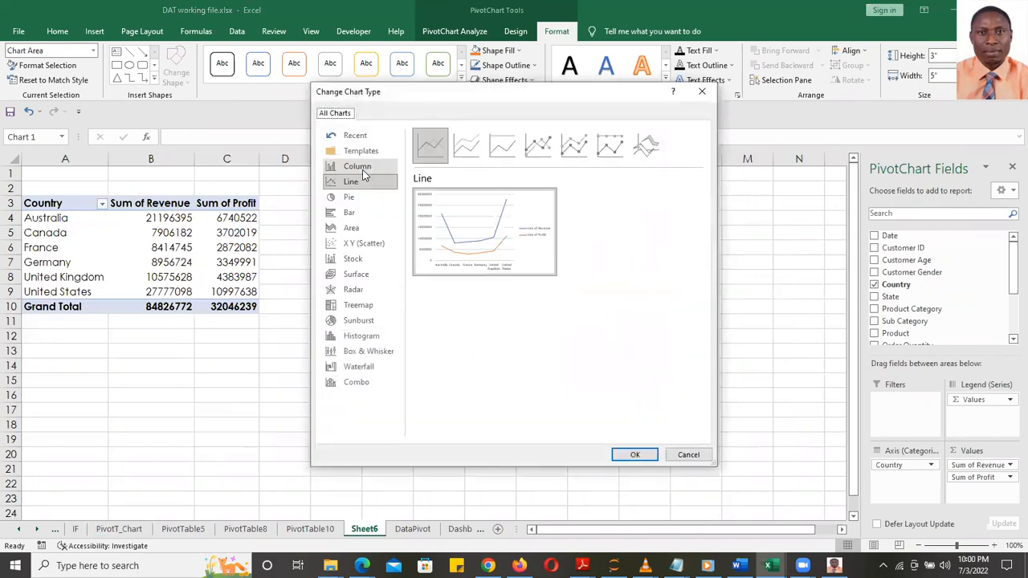
pyautogui.click(360, 167)
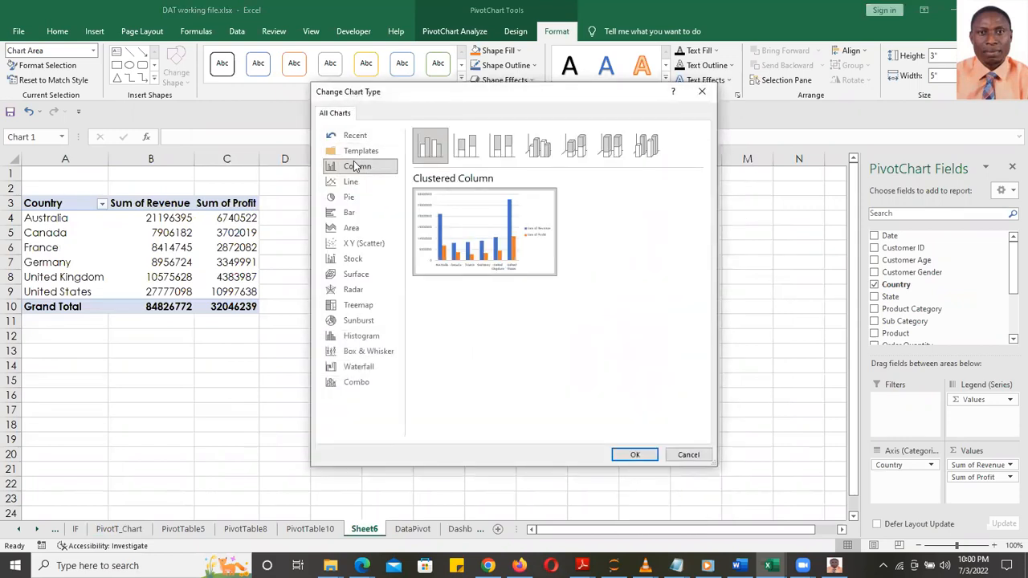
pyautogui.click(631, 454)
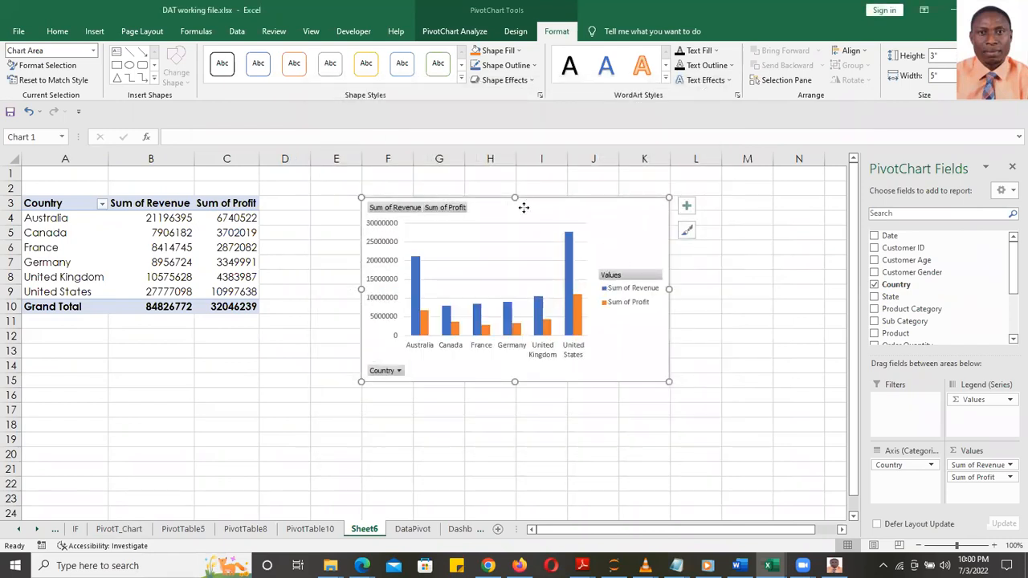
# - Move the country chart slightly closer to its pivot table and add a chart title to it
pyautogui.moveTo(524, 208); pyautogui.dragTo(493, 202)
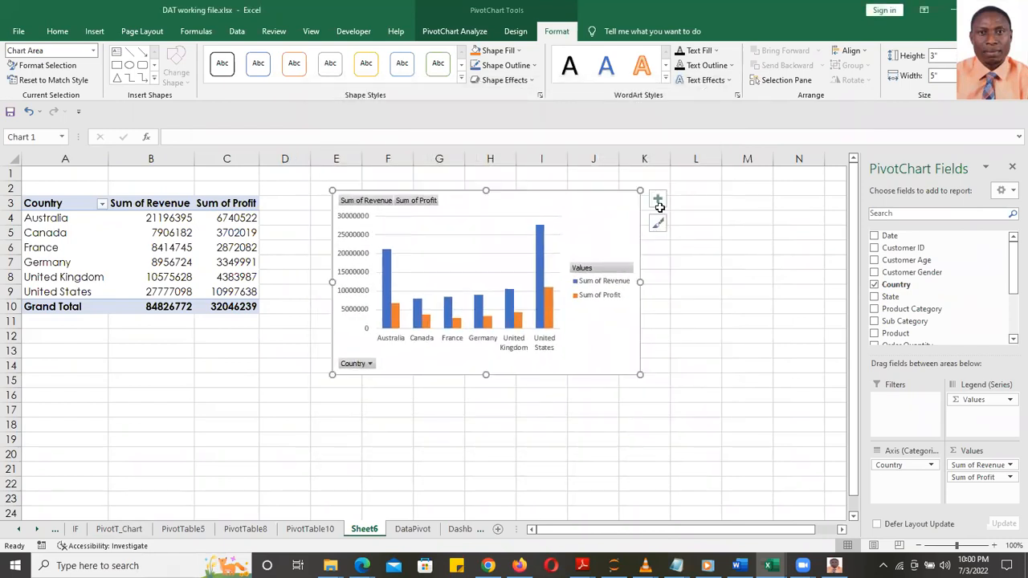
pyautogui.click(658, 200)
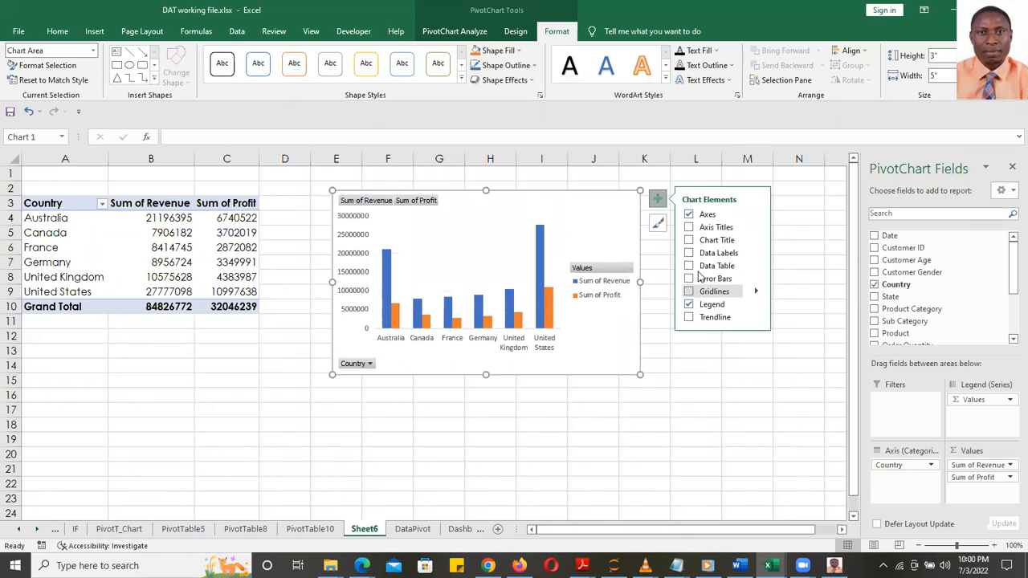
pyautogui.click(689, 229)
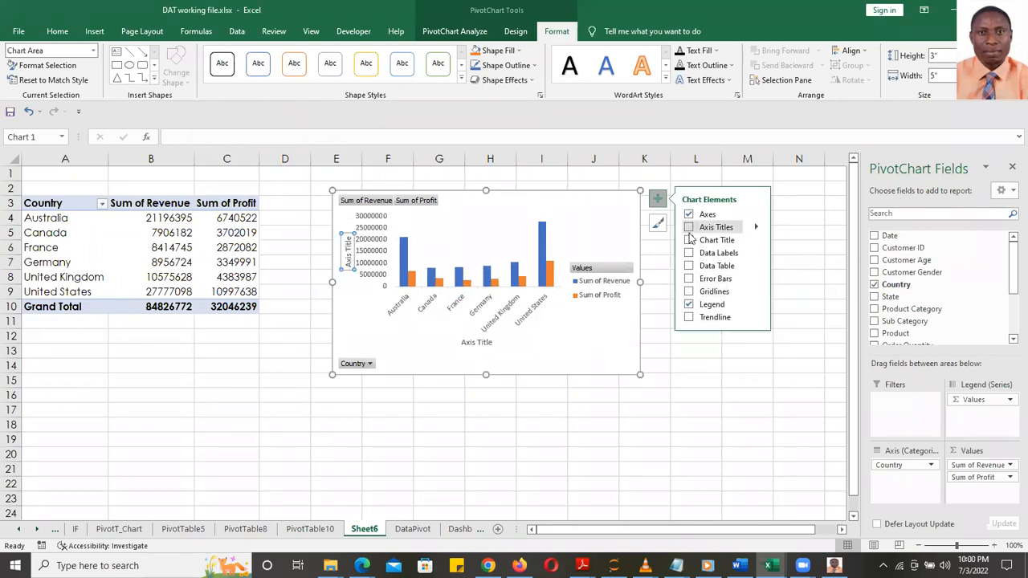
pyautogui.click(689, 239)
# - Change the country chart's title text to "Revenue and Profit by Country"
pyautogui.click(513, 222)
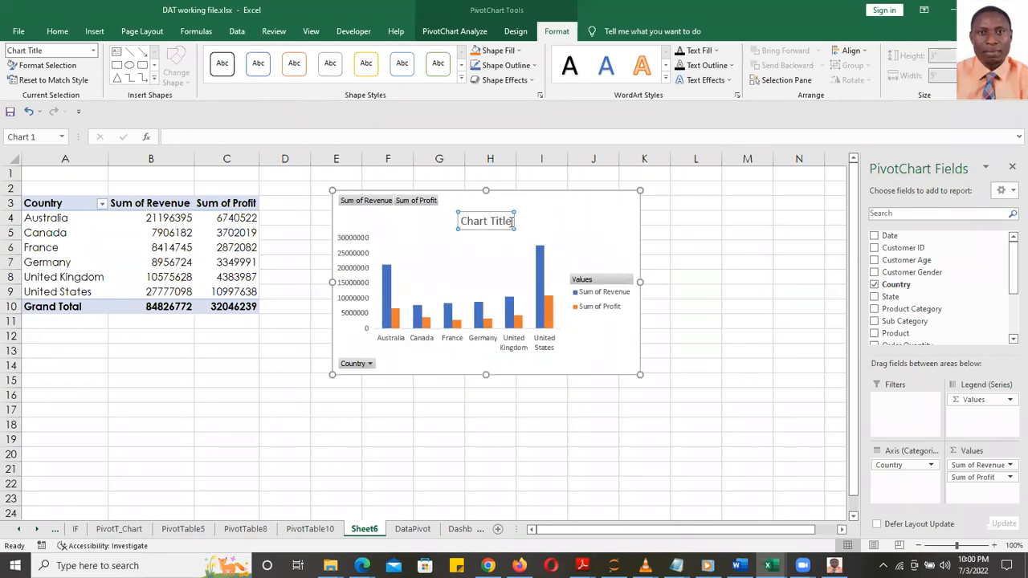
pyautogui.moveTo(512, 221); pyautogui.dragTo(454, 224)
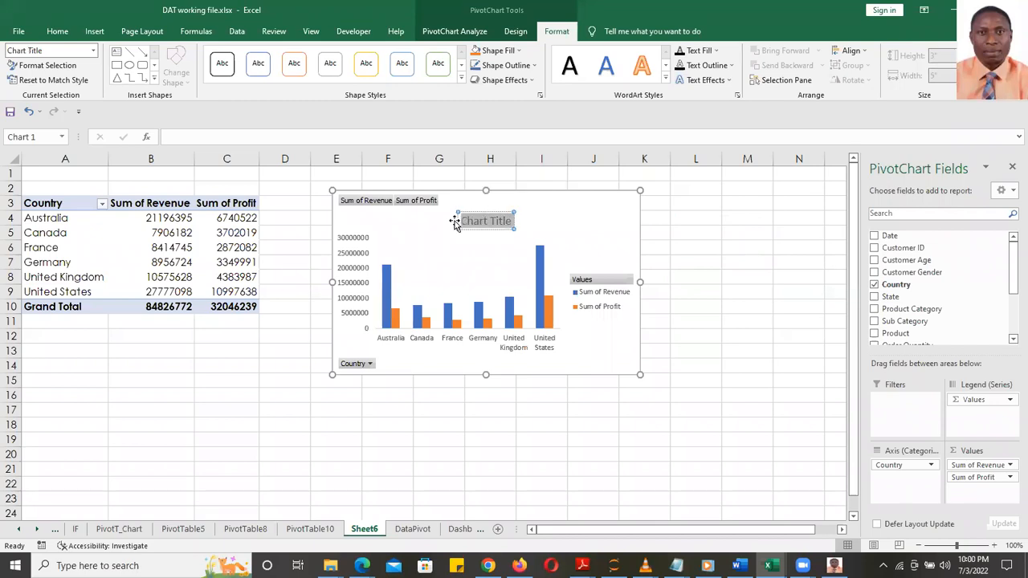
pyautogui.write('Reve')
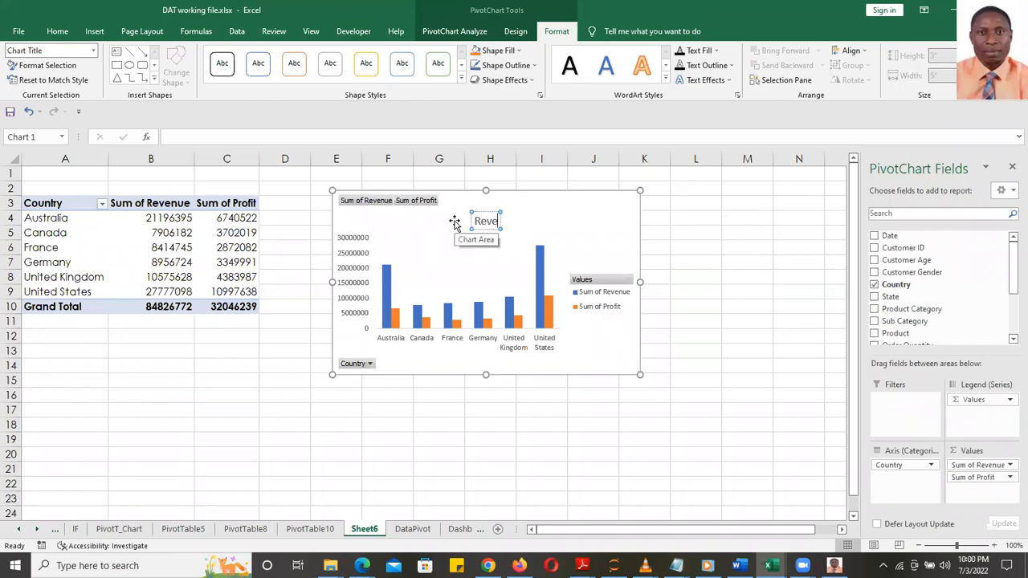
pyautogui.write('nue')
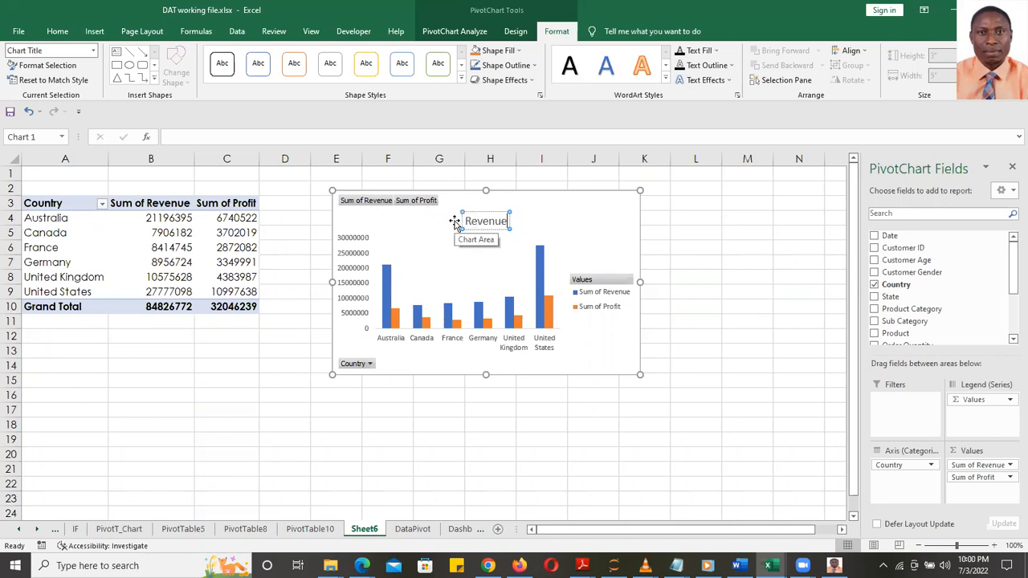
pyautogui.write(' and Pr')
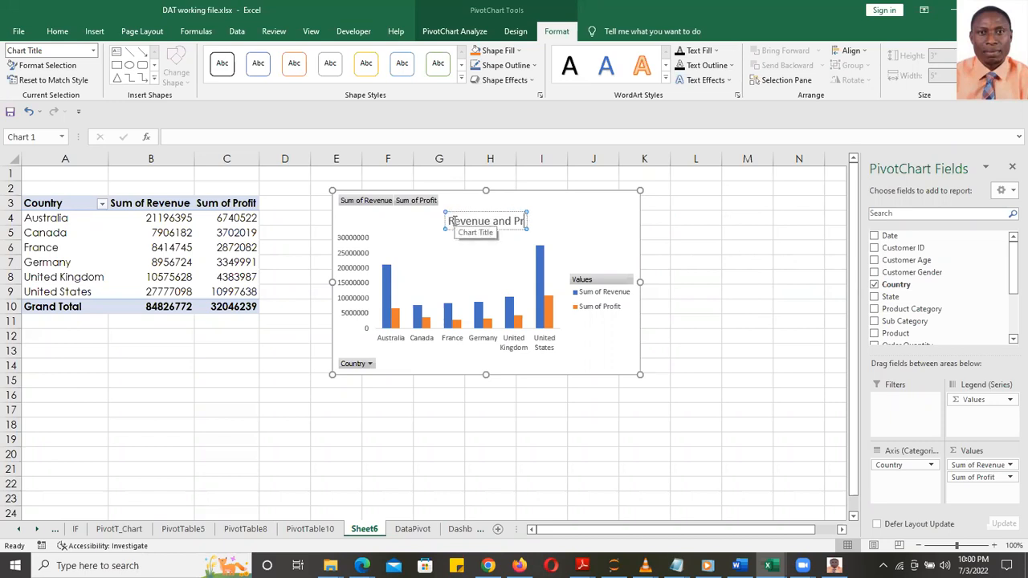
pyautogui.write('ofit by')
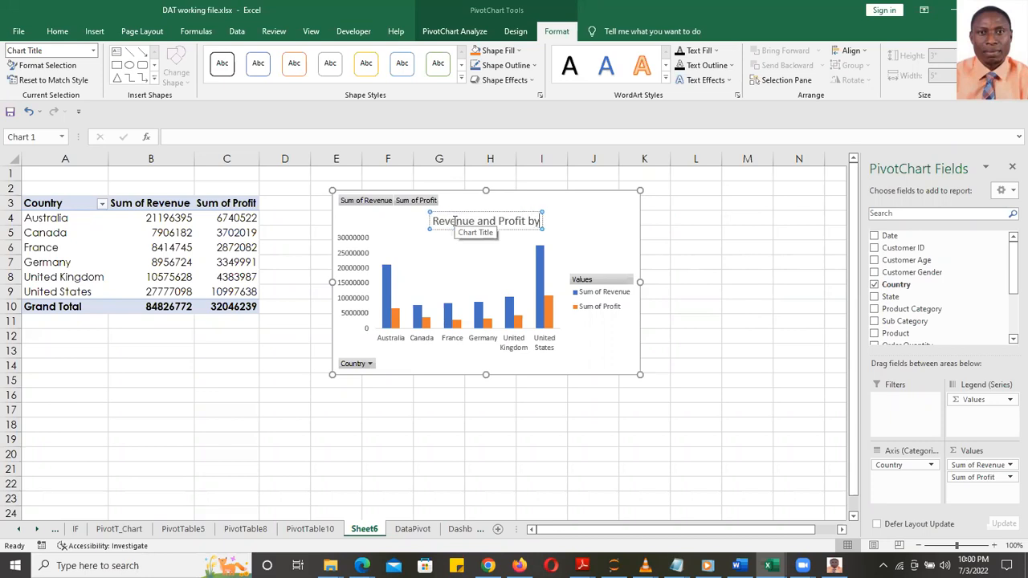
pyautogui.write(' Country')
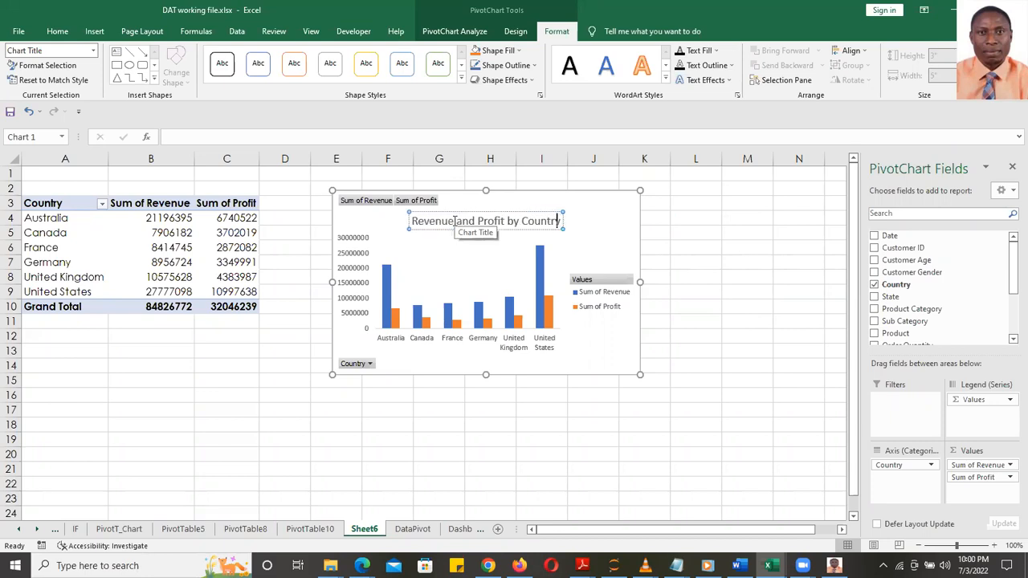
pyautogui.click(713, 279)
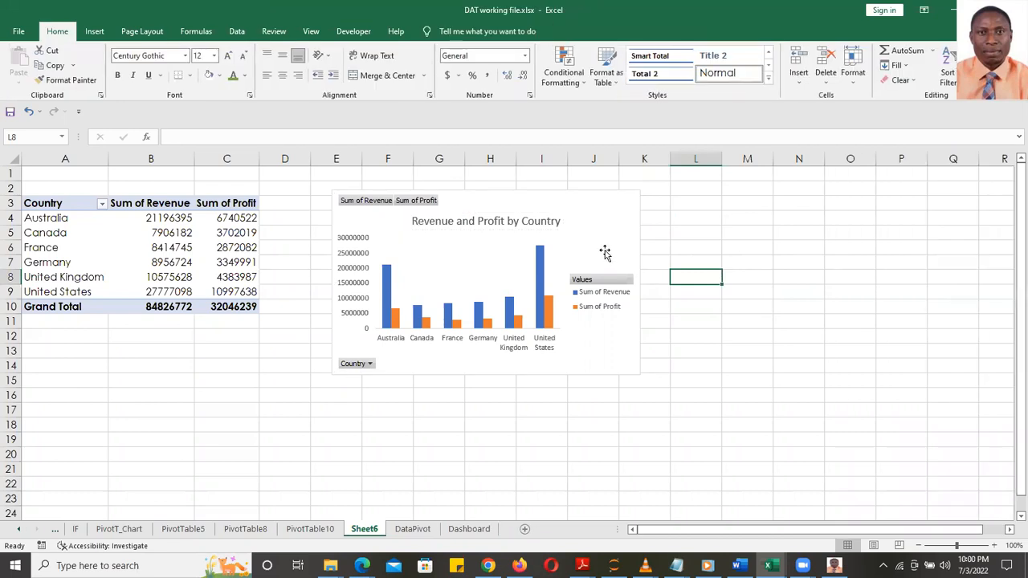
# - Rename Sheet6 as PivotTable13, matching the name of the country pivot table on it
pyautogui.click(604, 251)
pyautogui.click(99, 225)
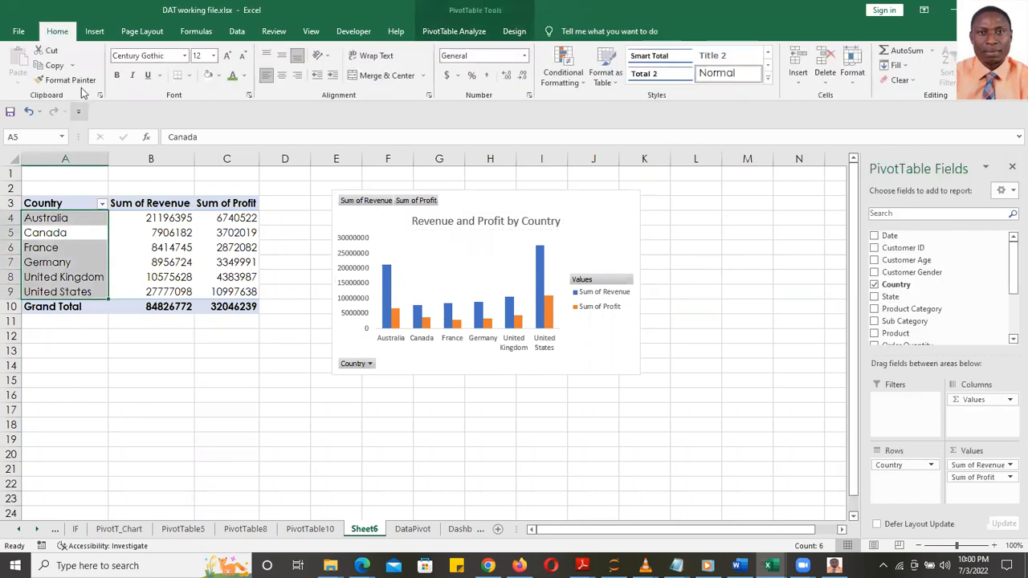
pyautogui.click(439, 32)
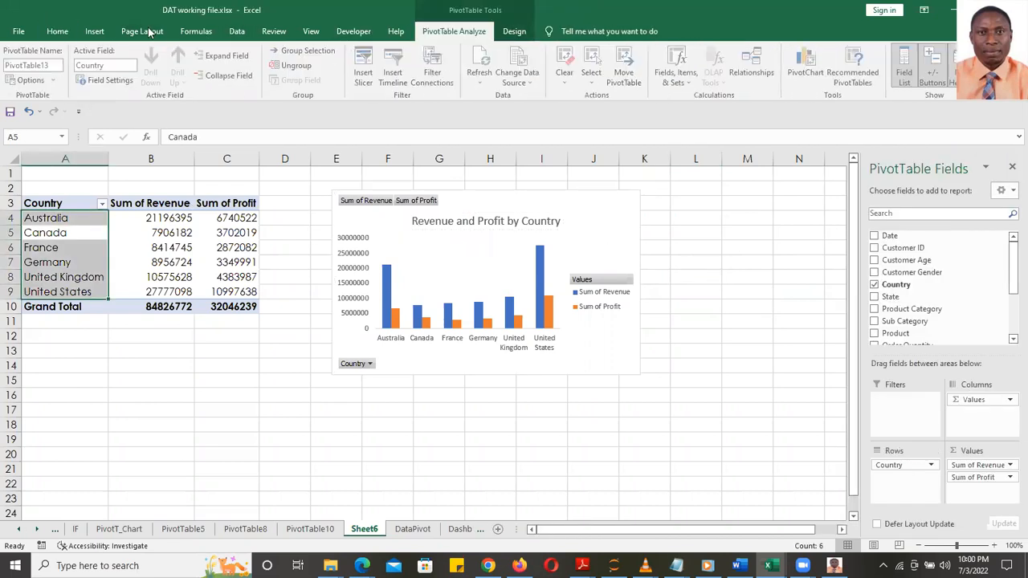
pyautogui.click(53, 66)
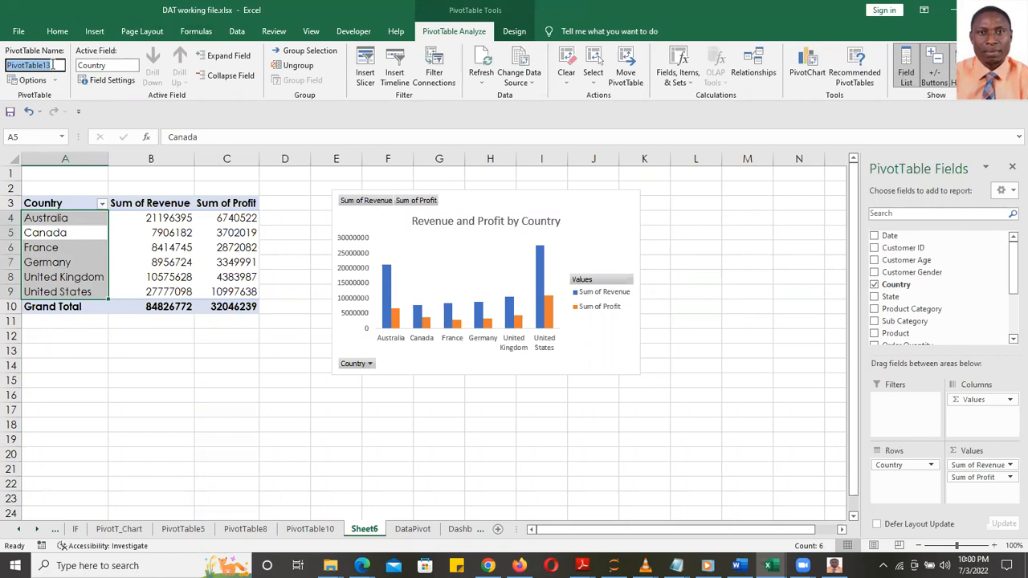
pyautogui.doubleClick(363, 530)
pyautogui.write('PivotTable13')
pyautogui.press('Return')
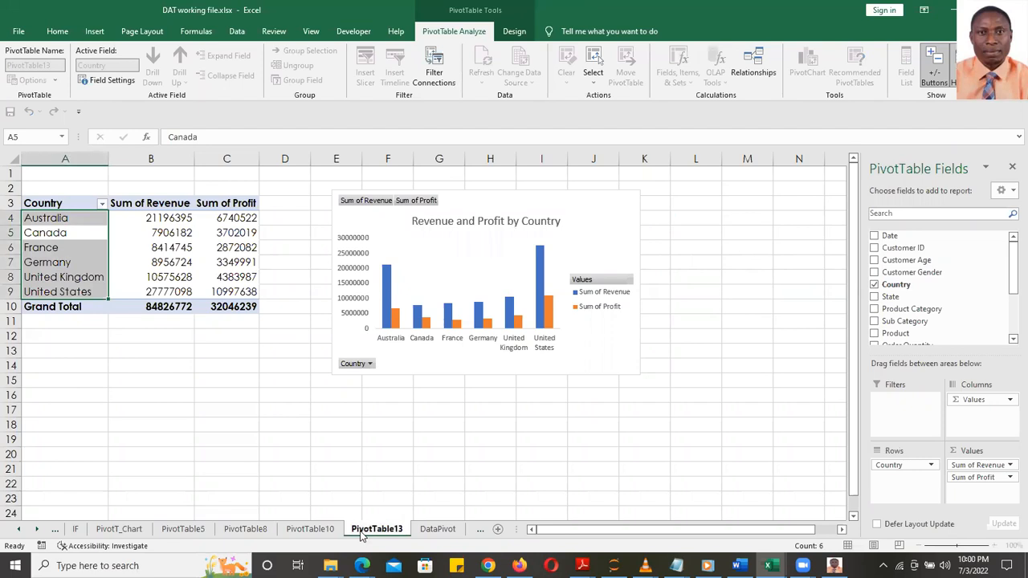
# - Copy the new country chart from the PivotTable13 sheet and delete the old Revenue and Profit by Country chart from the Dashboard
pyautogui.click(594, 223)
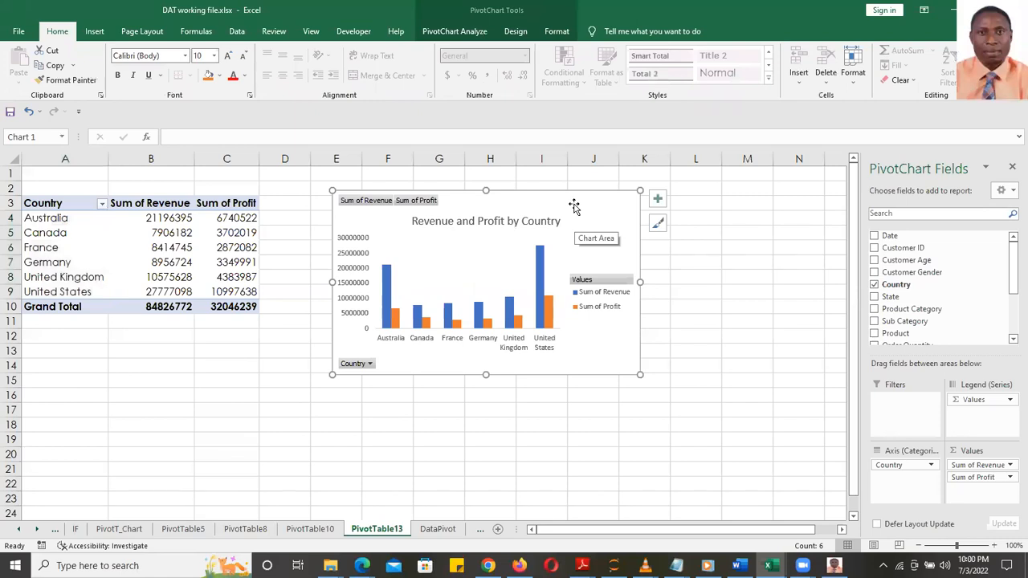
pyautogui.click(442, 532)
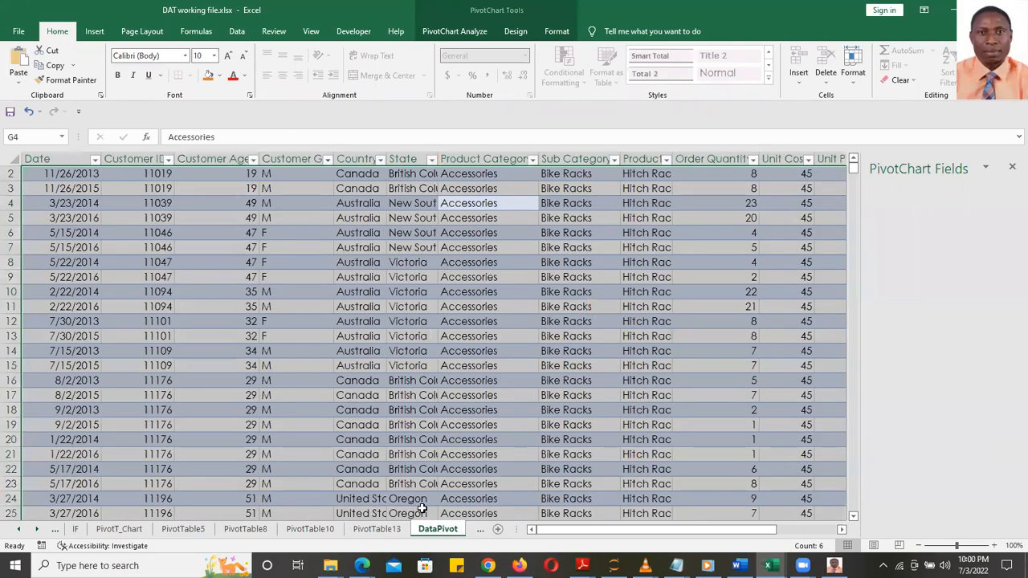
pyautogui.click(494, 529)
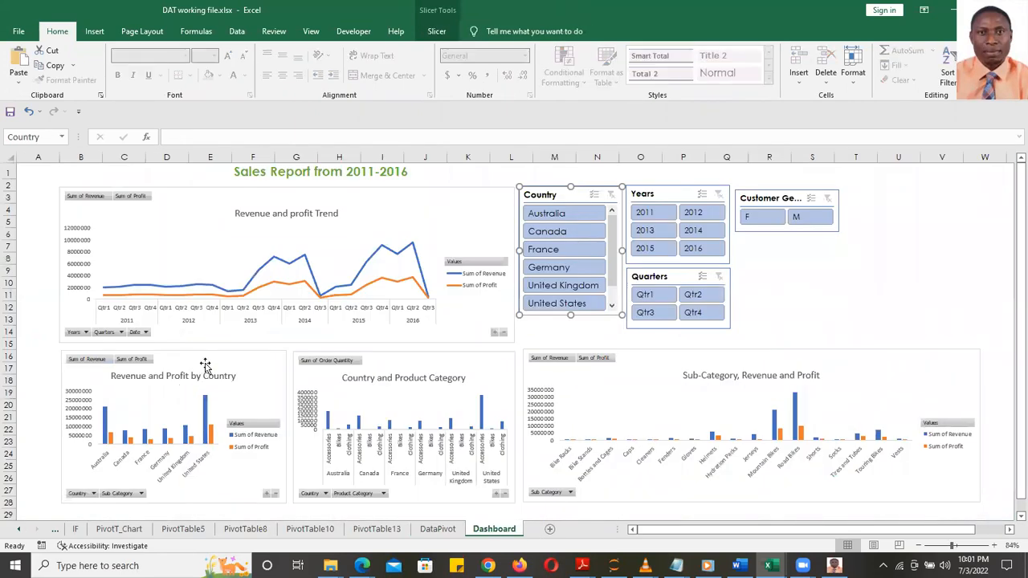
pyautogui.click(205, 365)
pyautogui.press('Delete')
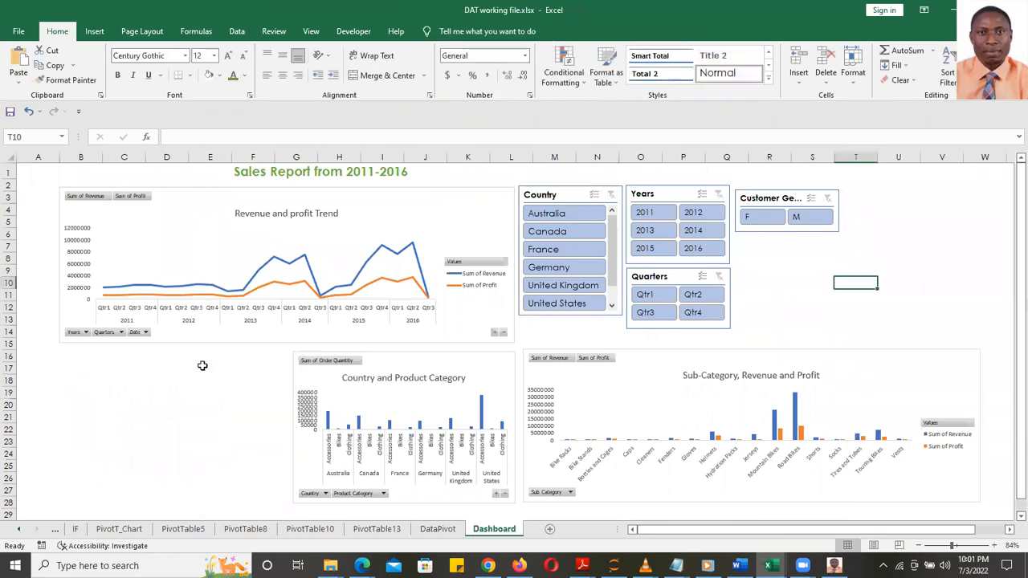
# - Paste the copied country chart at B16 on the Dashboard and resize it to fit beside the Country and Product Category chart
pyautogui.click(72, 364)
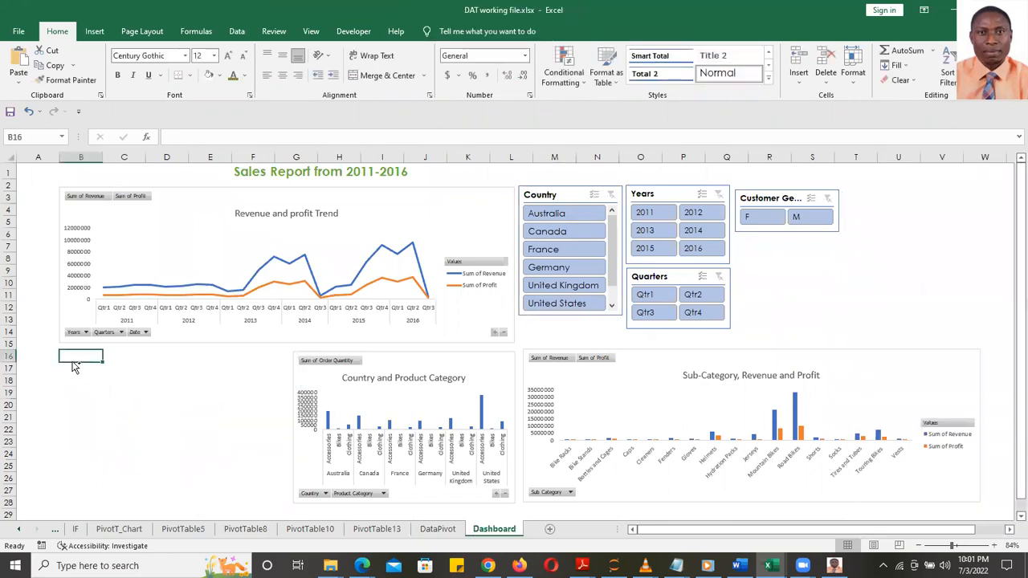
pyautogui.hotkey('ctrl', 'v')
pyautogui.moveTo(226, 358)
pyautogui.mouseDown()
pyautogui.moveTo(205, 361)
pyautogui.moveTo(222, 356)
pyautogui.mouseUp()
pyautogui.moveTo(316, 424); pyautogui.dragTo(286, 426)
# - Check which pivot tables are listed in the Country slicer's report connections, leaving them as they are
pyautogui.click(573, 194)
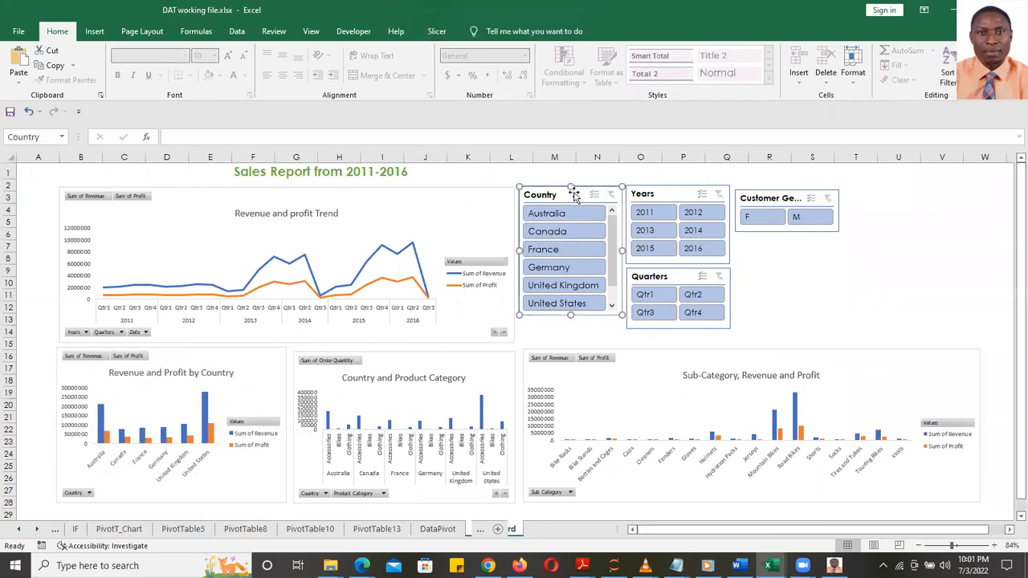
pyautogui.rightClick(577, 194)
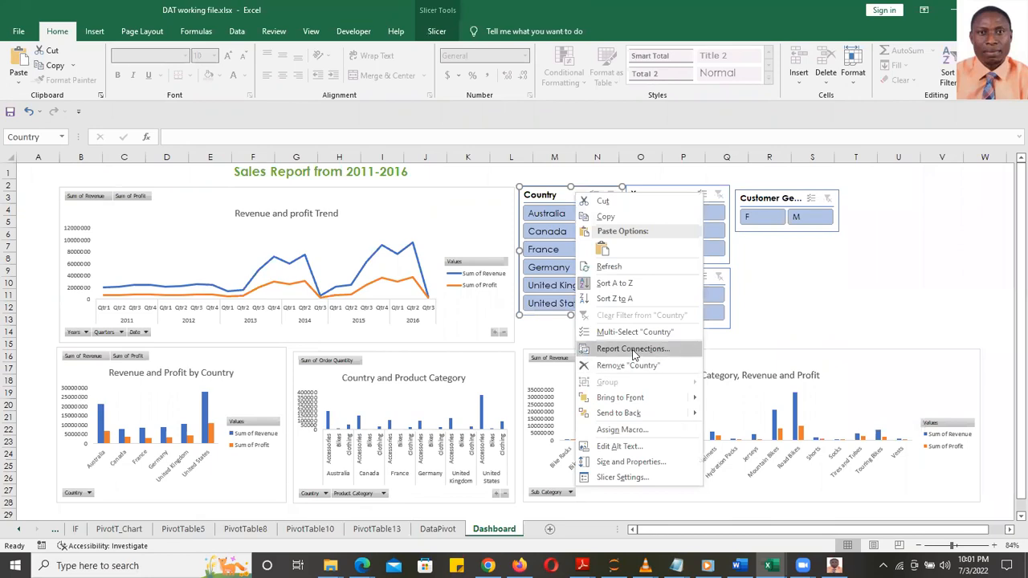
pyautogui.click(633, 351)
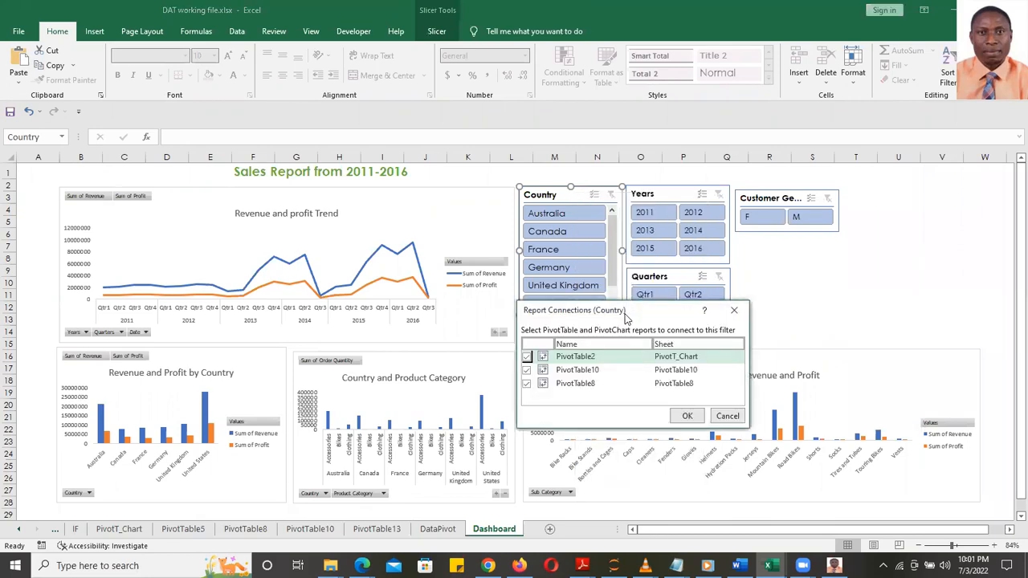
pyautogui.moveTo(626, 318); pyautogui.dragTo(636, 239)
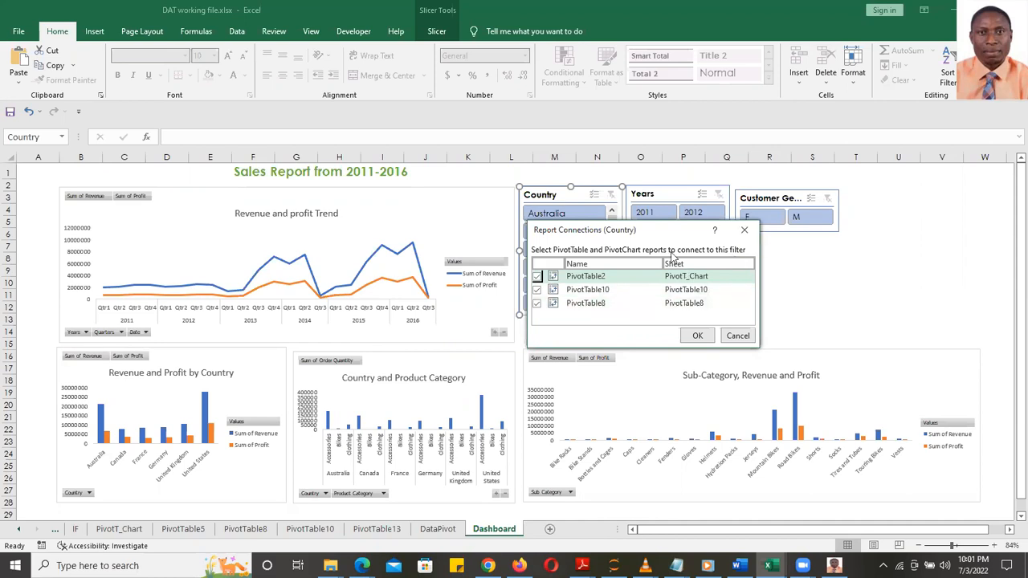
pyautogui.moveTo(659, 231); pyautogui.dragTo(684, 222)
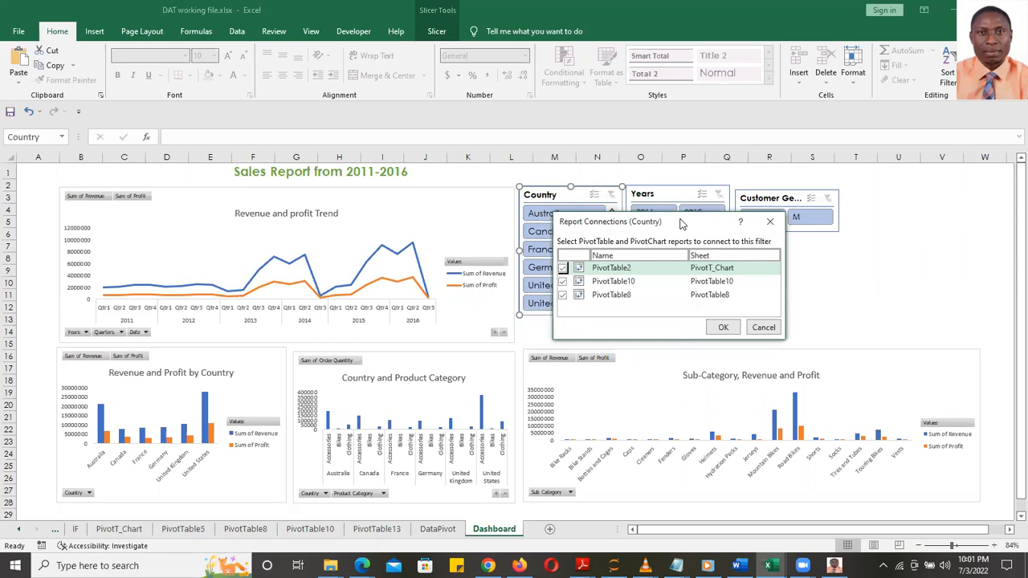
pyautogui.click(769, 223)
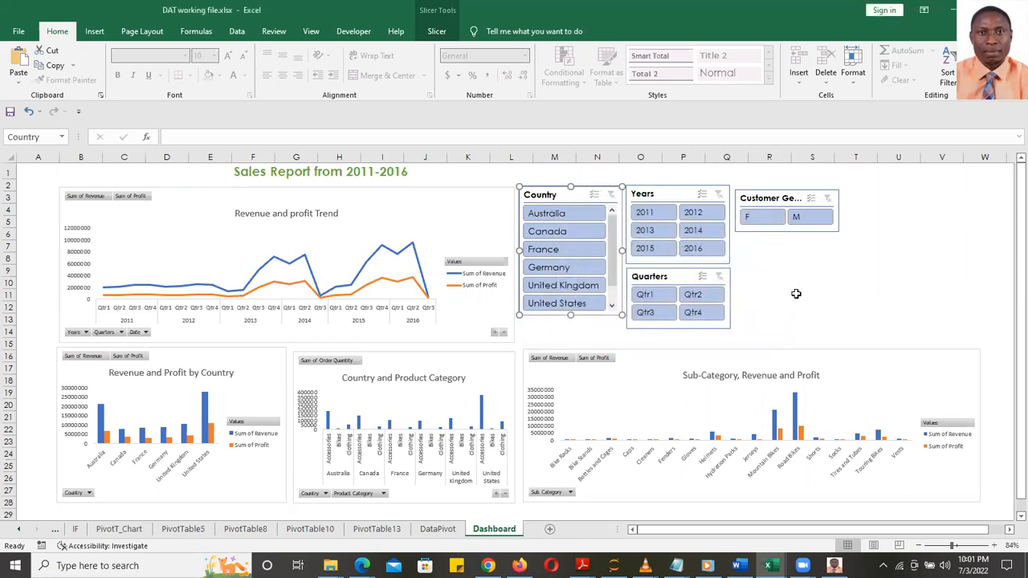
pyautogui.click(795, 294)
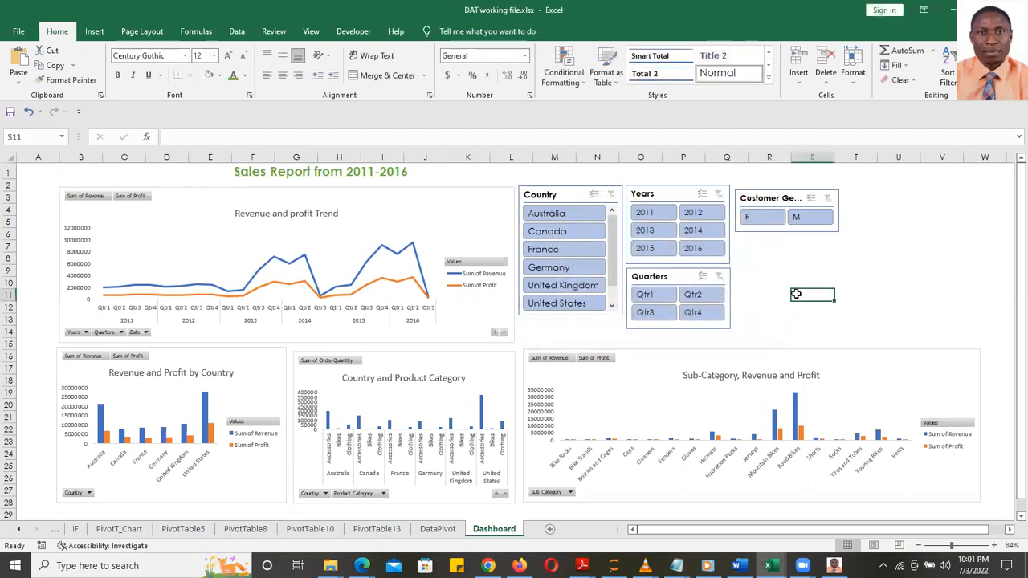
# - Compare the pivot tables and charts on the PivotTable13, PivotTable10, PivotTable8, PivotTable5 and PivotT_Chart sheets, and look at the DataPivot source data
pyautogui.click(273, 370)
pyautogui.click(402, 531)
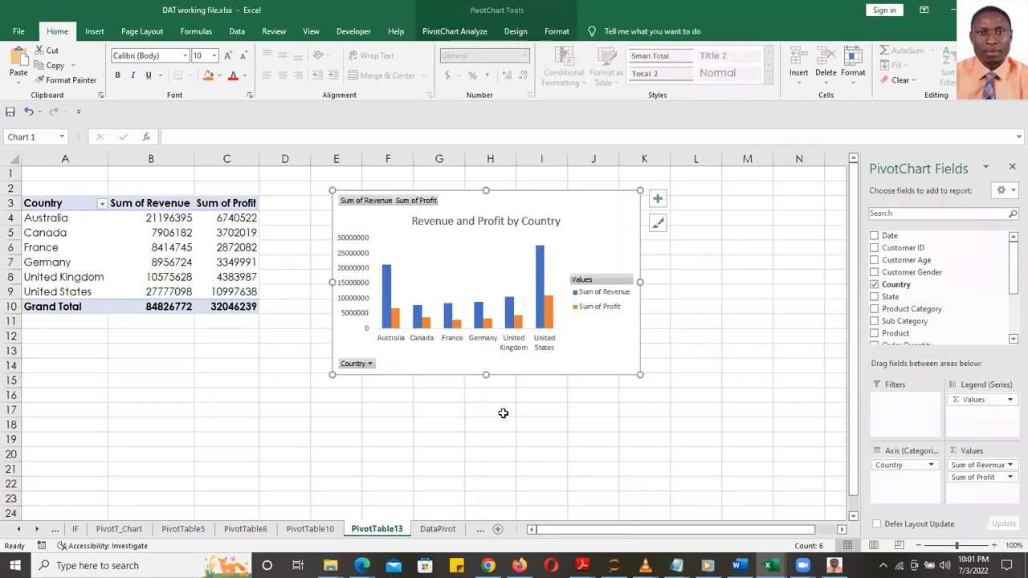
pyautogui.click(112, 232)
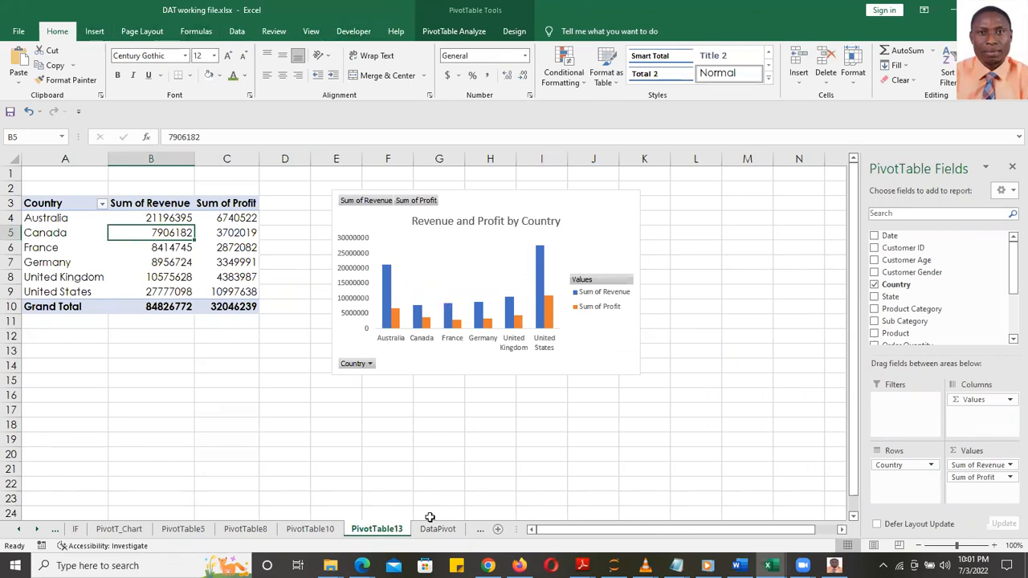
pyautogui.click(310, 529)
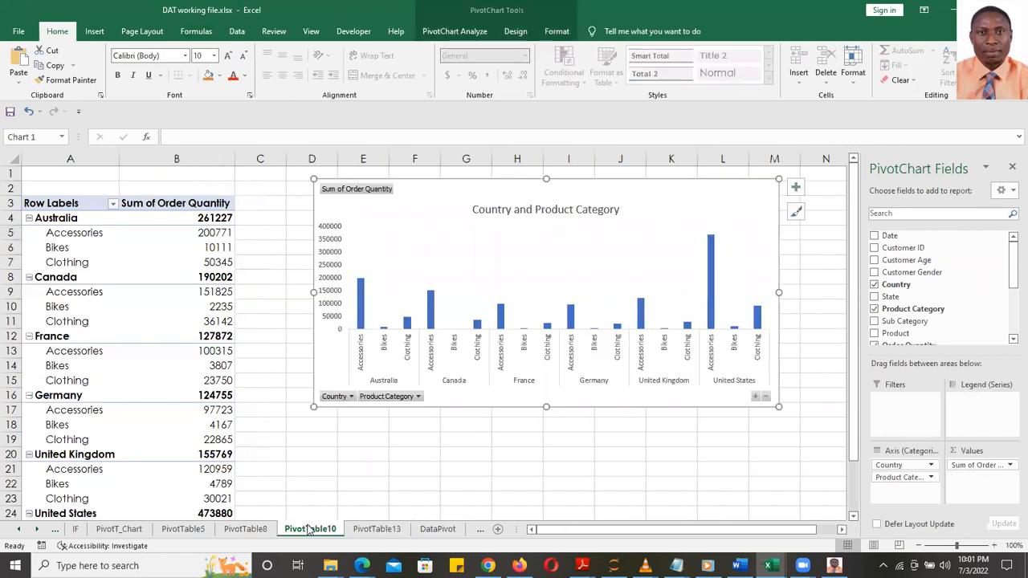
pyautogui.click(246, 528)
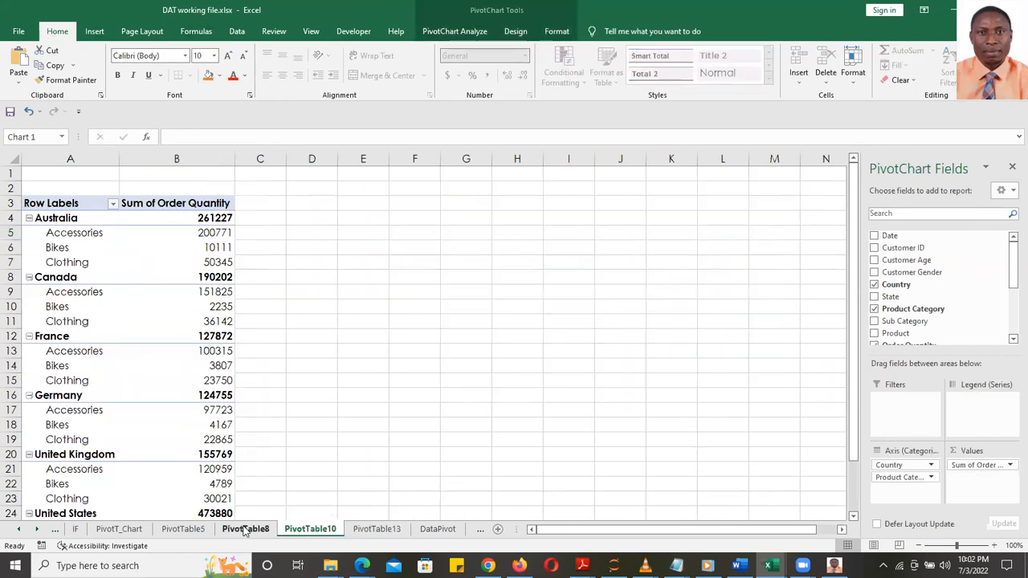
pyautogui.click(182, 532)
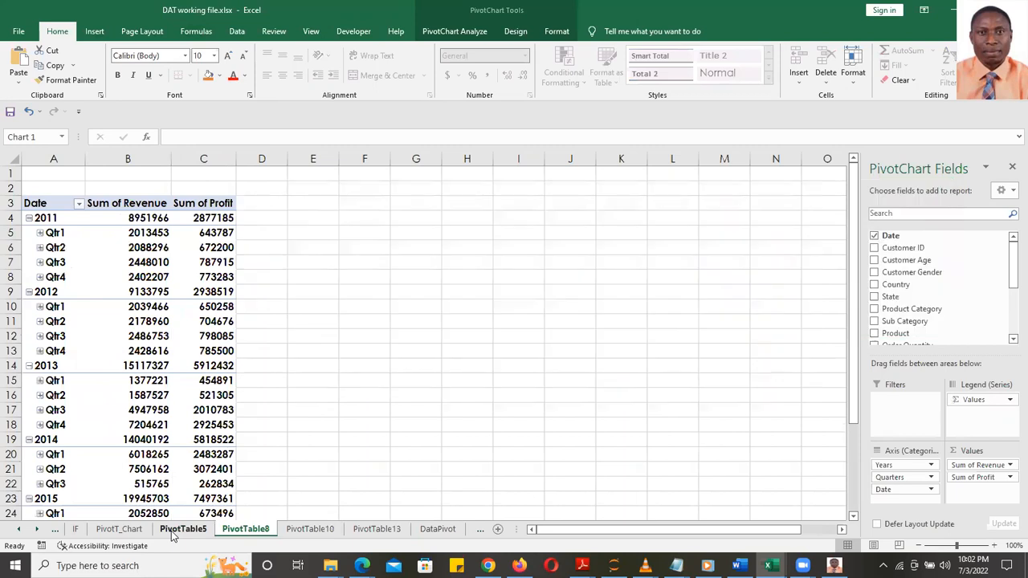
pyautogui.click(119, 529)
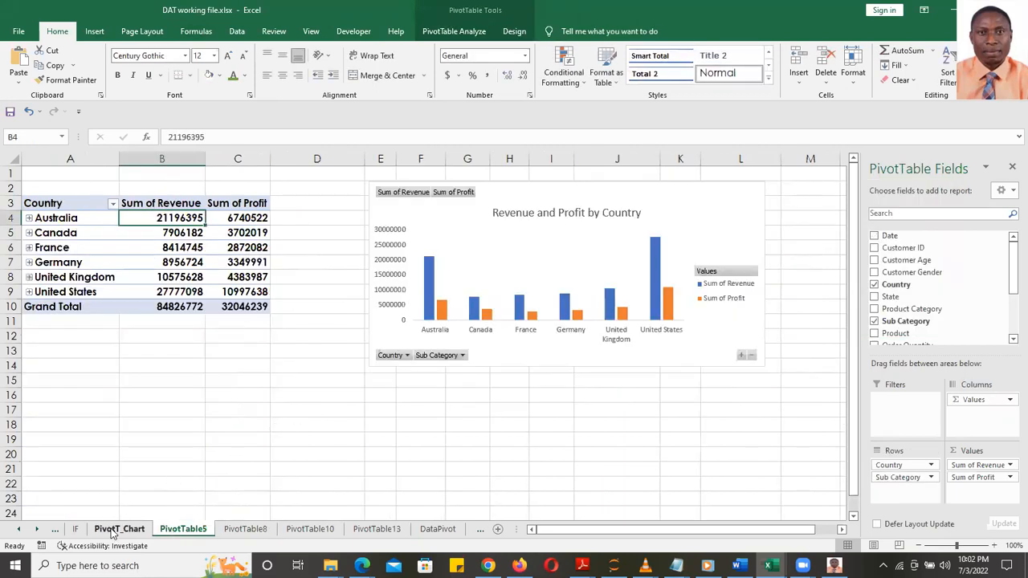
pyautogui.click(176, 530)
pyautogui.click(119, 529)
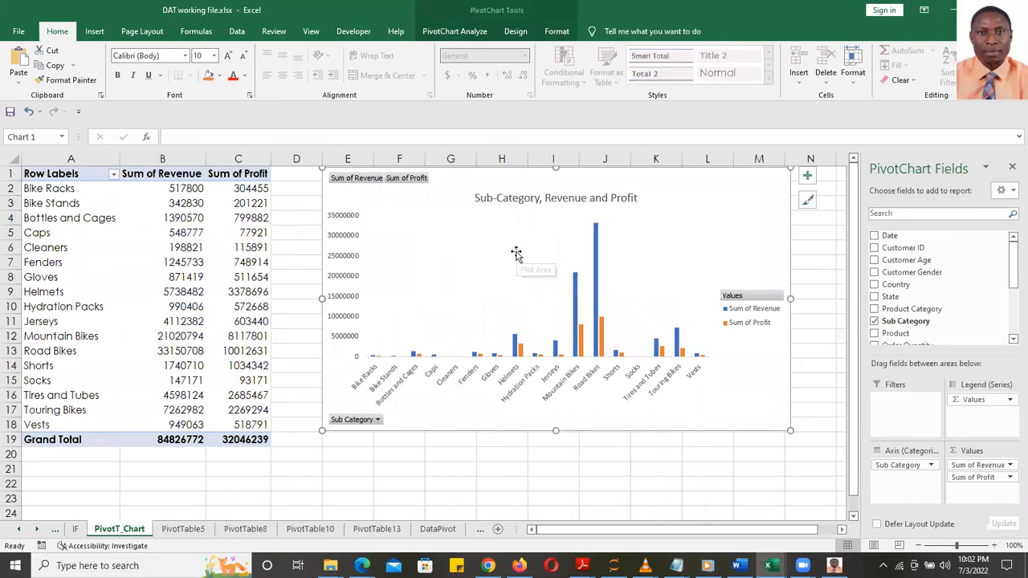
pyautogui.click(437, 529)
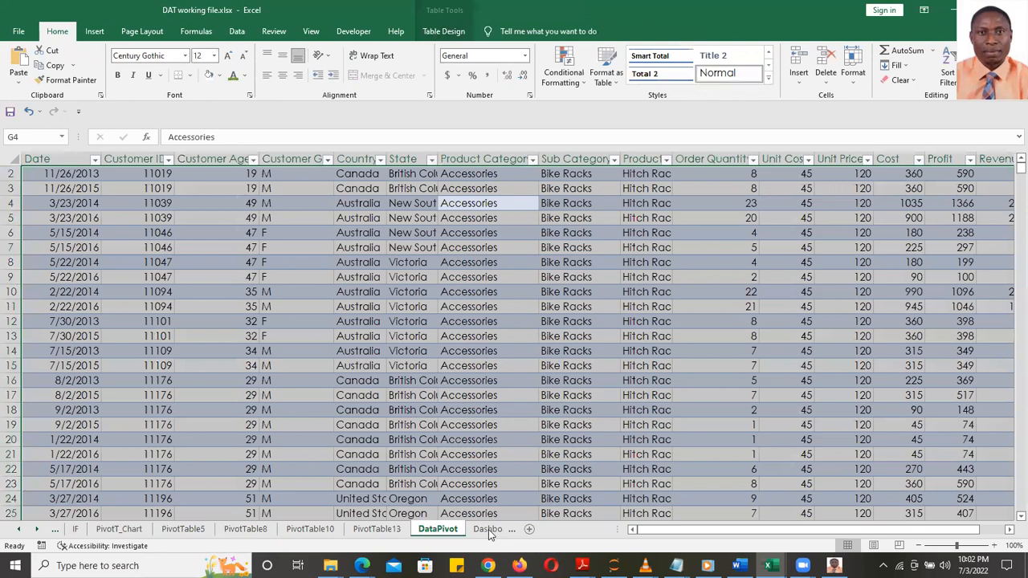
# - Duplicate the whole sub-category pivot table on the PivotT_Chart sheet by copying it from A1 and pasting it at A22
pyautogui.click(490, 529)
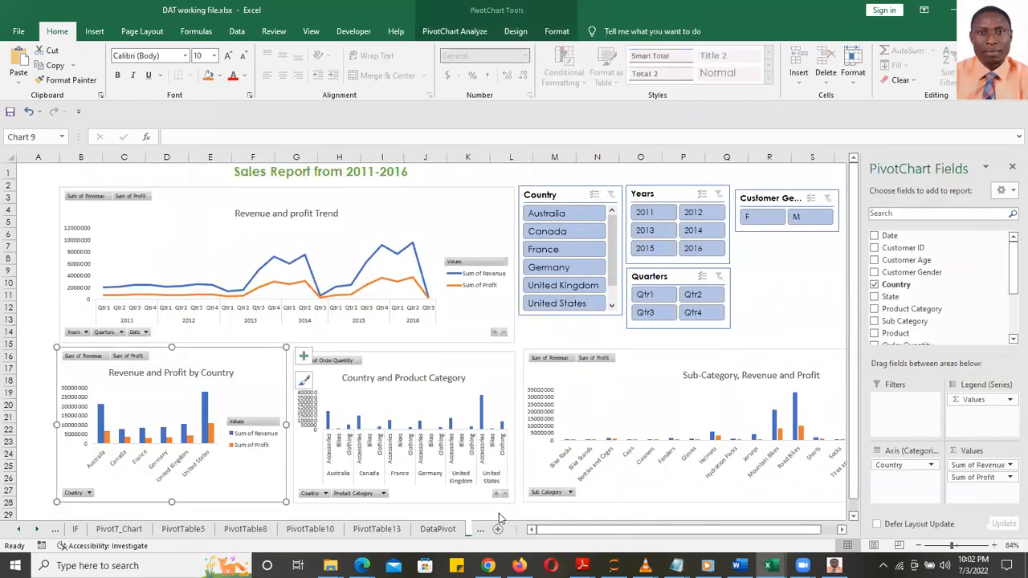
pyautogui.click(178, 531)
pyautogui.click(119, 530)
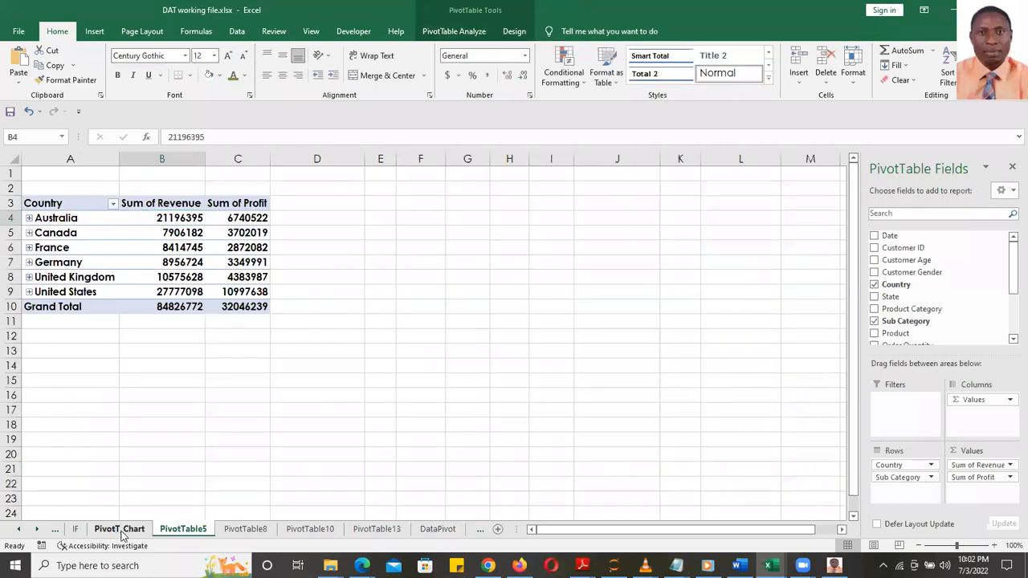
pyautogui.click(426, 499)
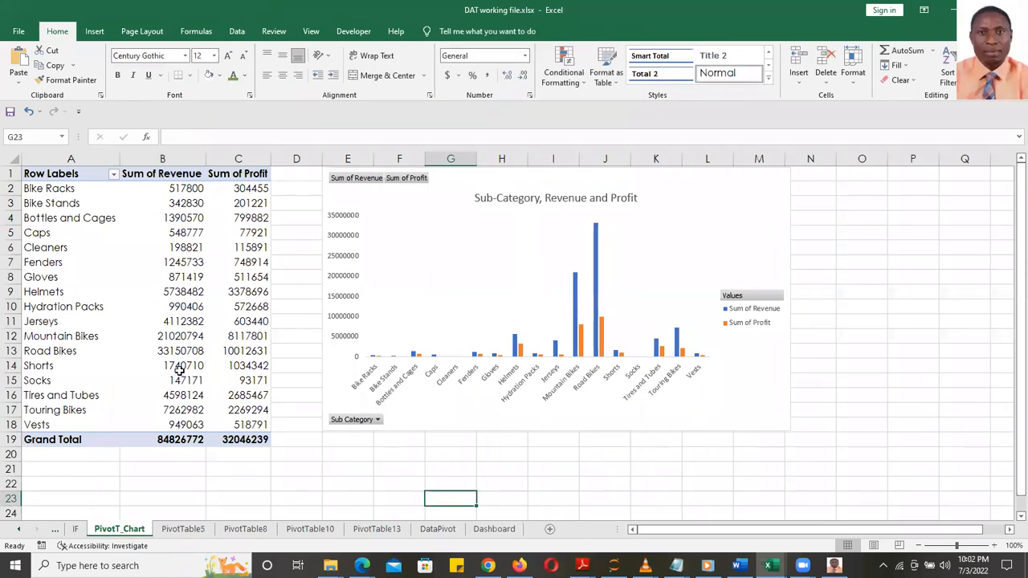
pyautogui.click(132, 290)
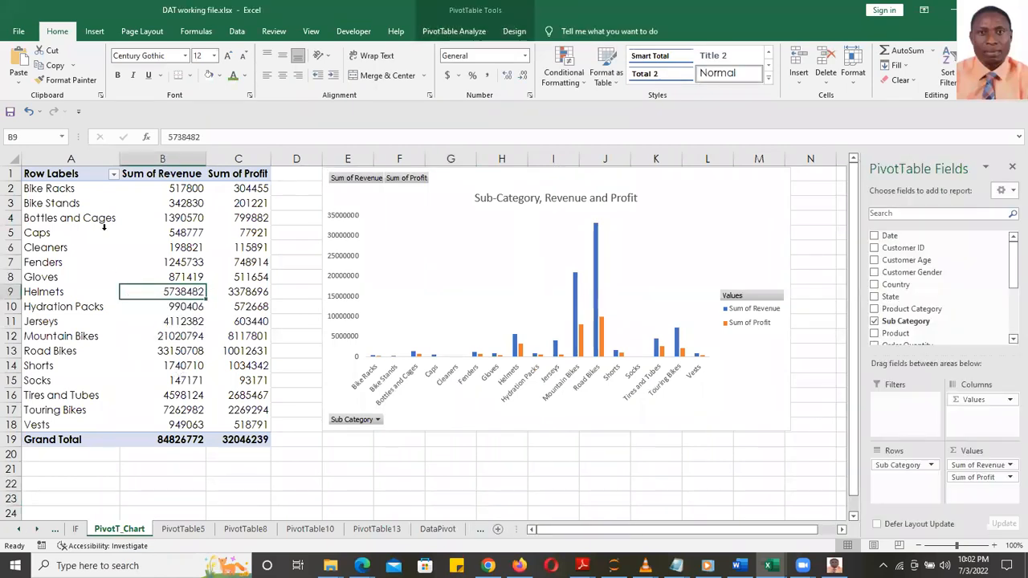
pyautogui.hotkey('ctrl', 'c')
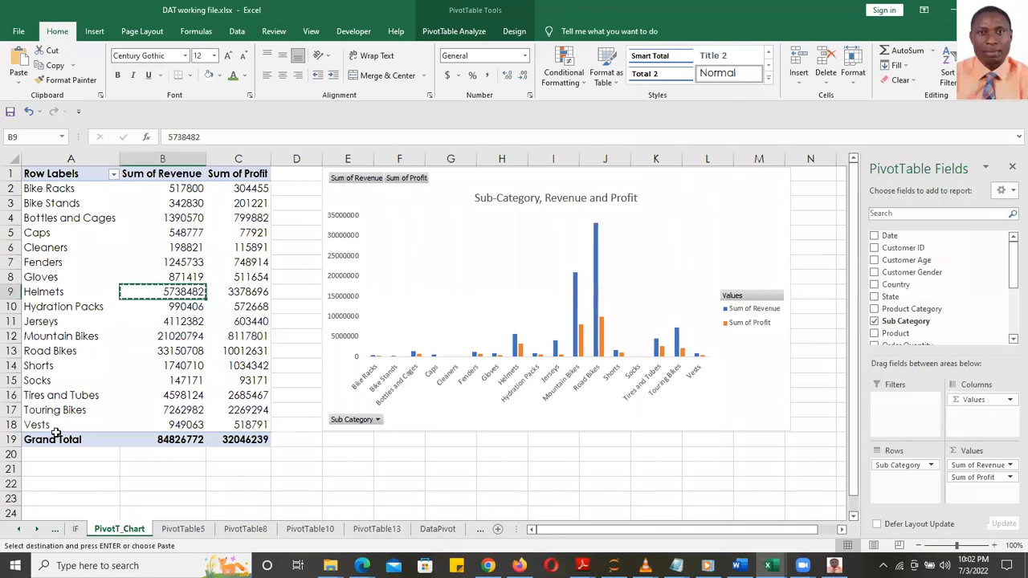
pyautogui.click(50, 177)
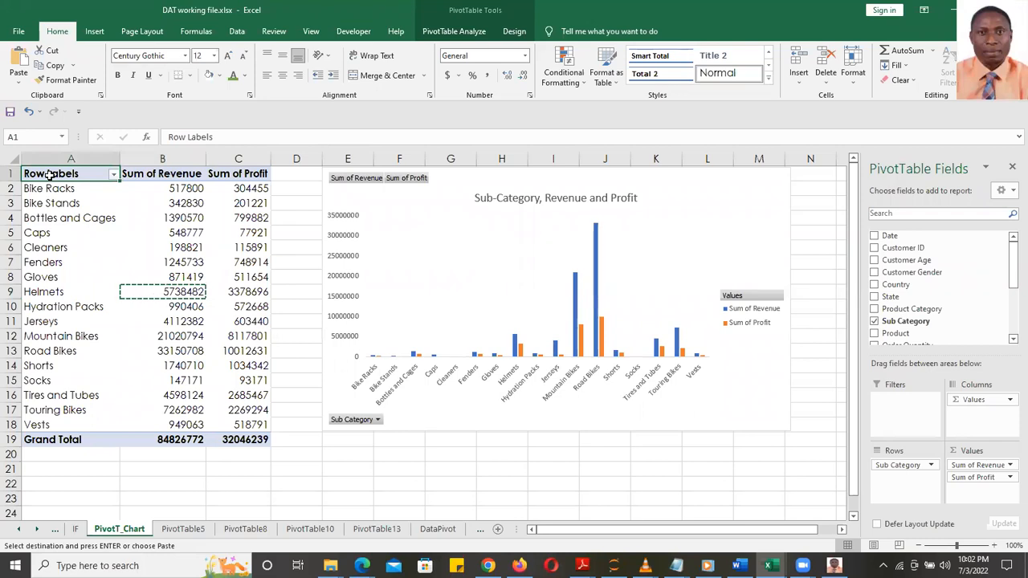
pyautogui.hotkey('ctrl', 'a')
pyautogui.hotkey('ctrl', 'c')
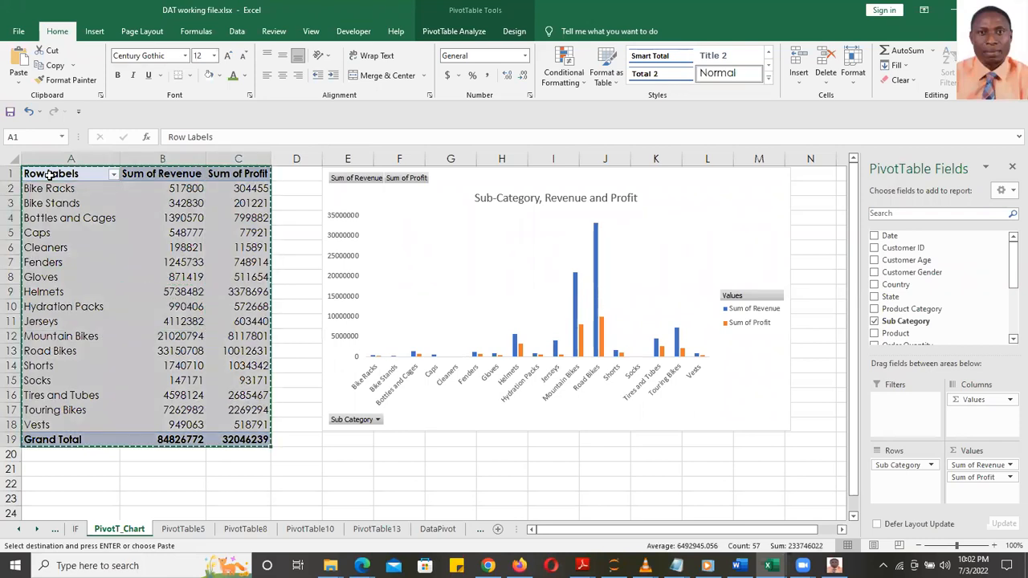
pyautogui.click(51, 485)
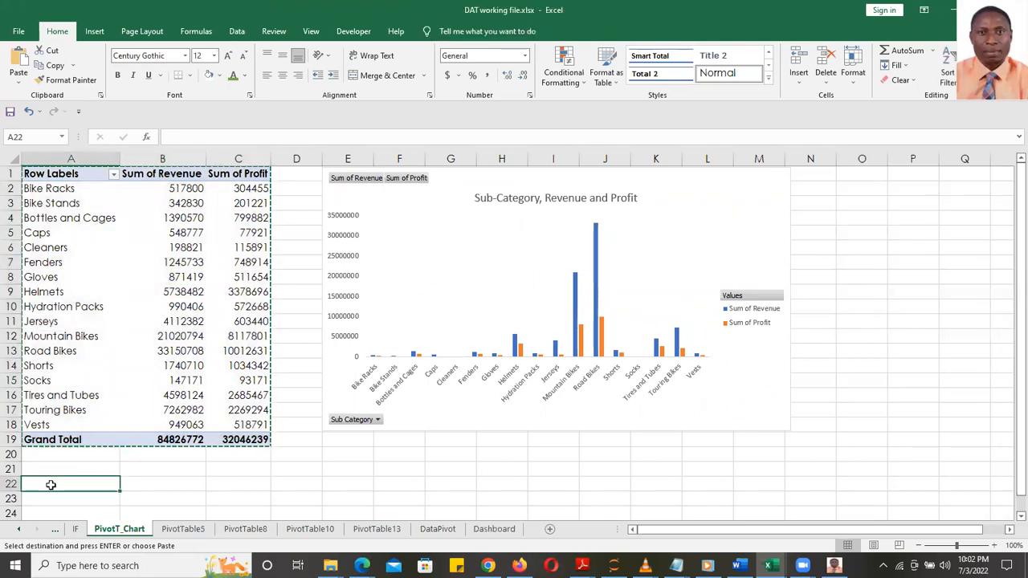
pyautogui.hotkey('ctrl', 'v')
# - Remove the Sub Category, Revenue and Profit fields from the pivot table copy at A22
pyautogui.moveTo(849, 201); pyautogui.dragTo(865, 336)
pyautogui.click(873, 321)
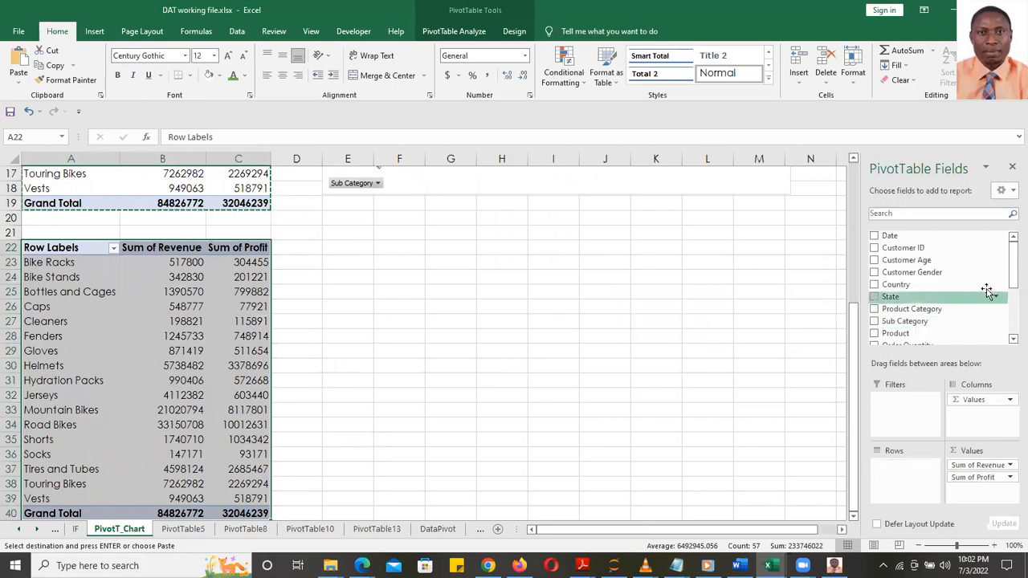
pyautogui.moveTo(1012, 237); pyautogui.dragTo(1013, 285)
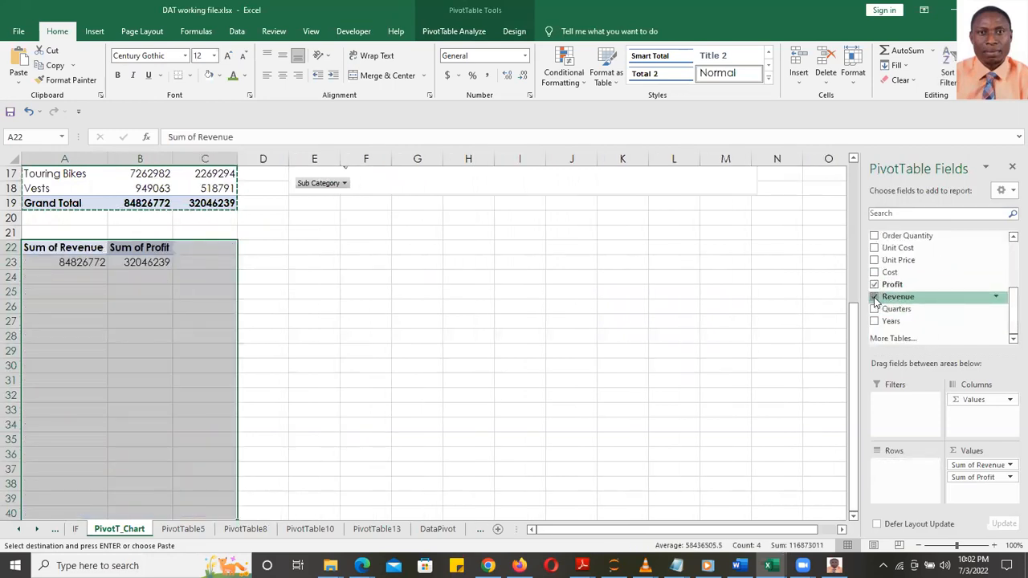
pyautogui.click(874, 297)
pyautogui.click(874, 284)
pyautogui.moveTo(1012, 317); pyautogui.dragTo(1010, 267)
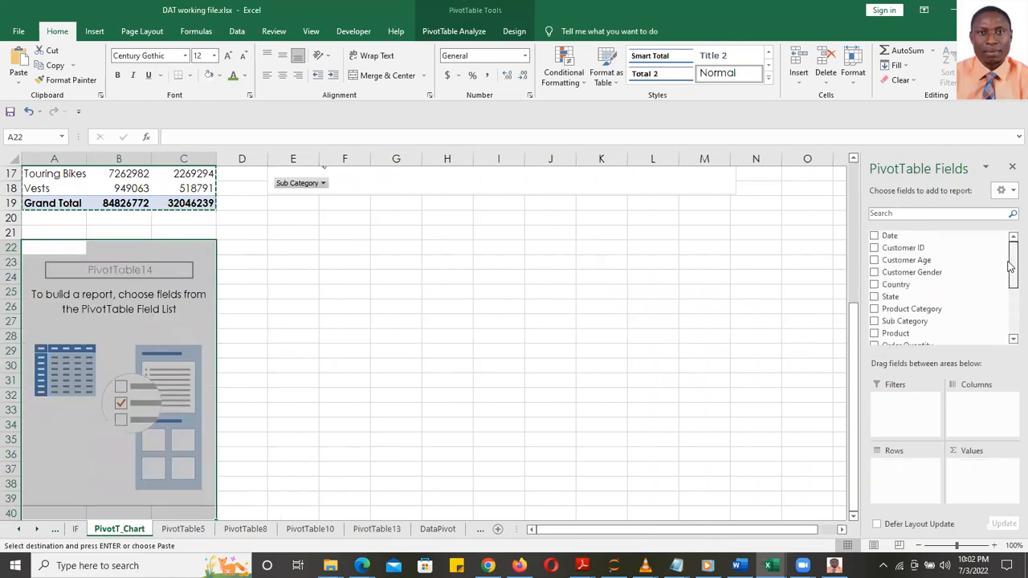
# - Build the pivot table at A22 with Country as rows and the sums of Revenue and Profit as values
pyautogui.click(873, 284)
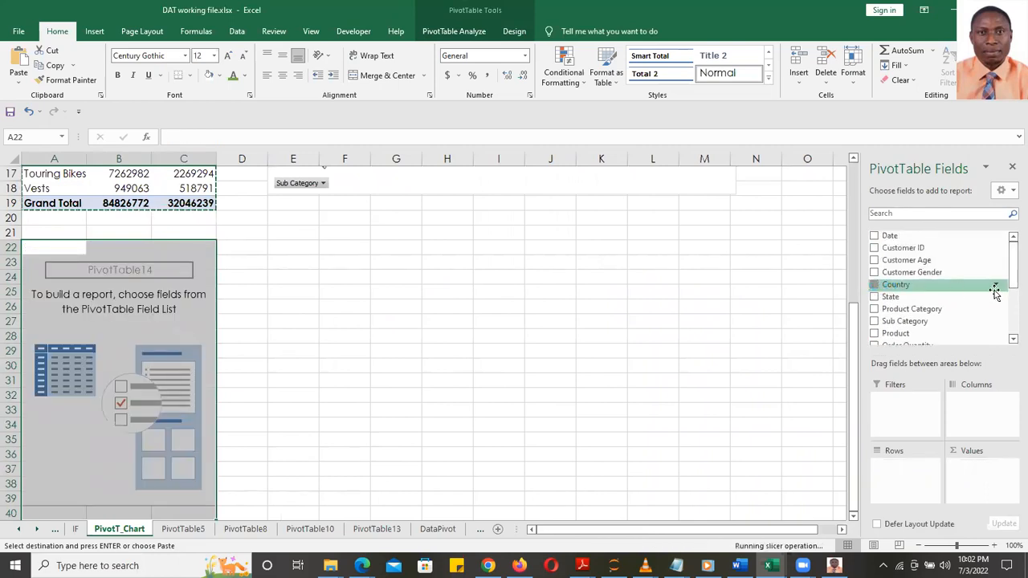
pyautogui.moveTo(1012, 275); pyautogui.dragTo(1012, 317)
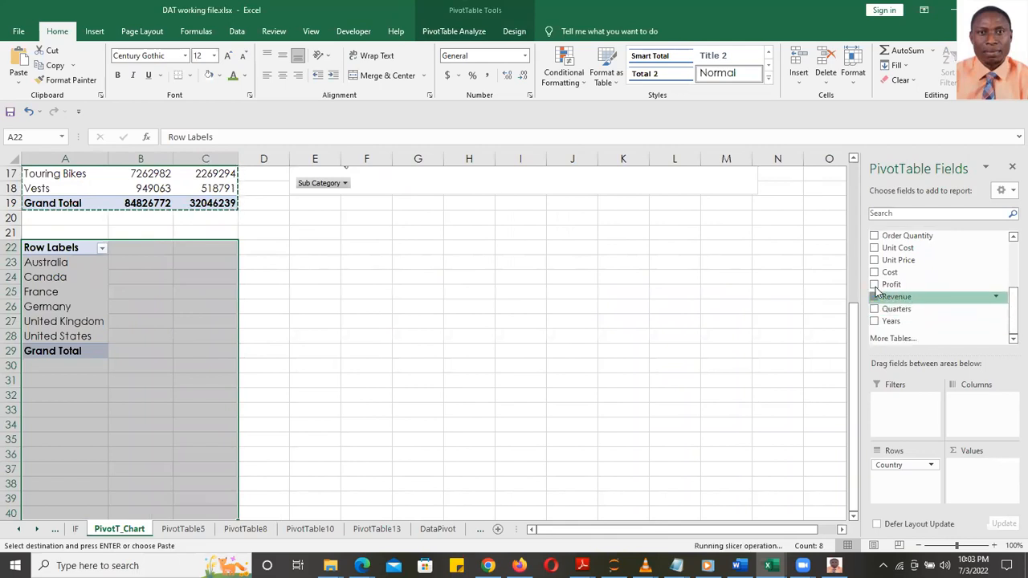
pyautogui.click(875, 297)
pyautogui.click(892, 284)
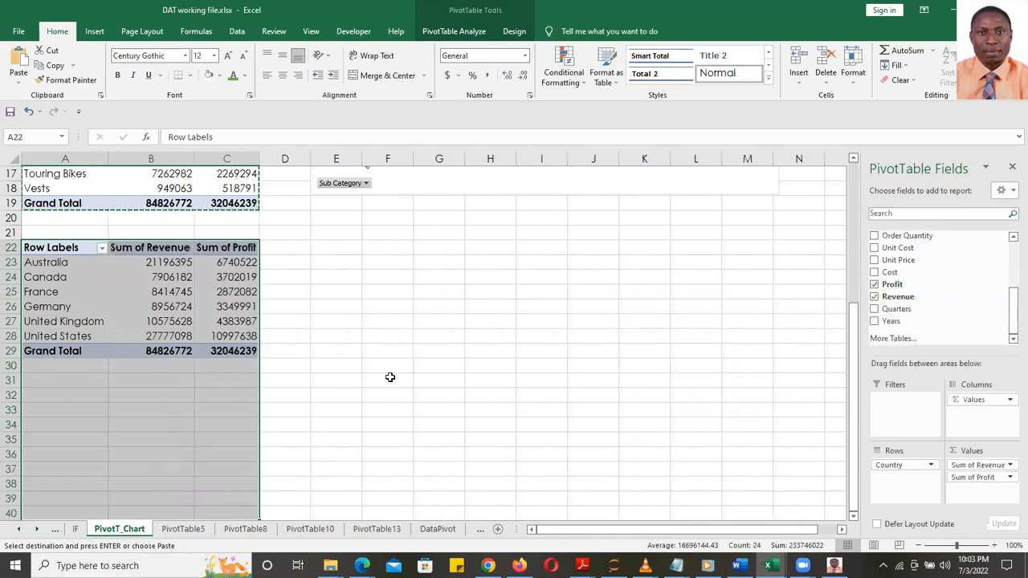
# - Insert a clustered column PivotChart from the country pivot table, place it beside the table, and check the pivot table's name
pyautogui.click(166, 306)
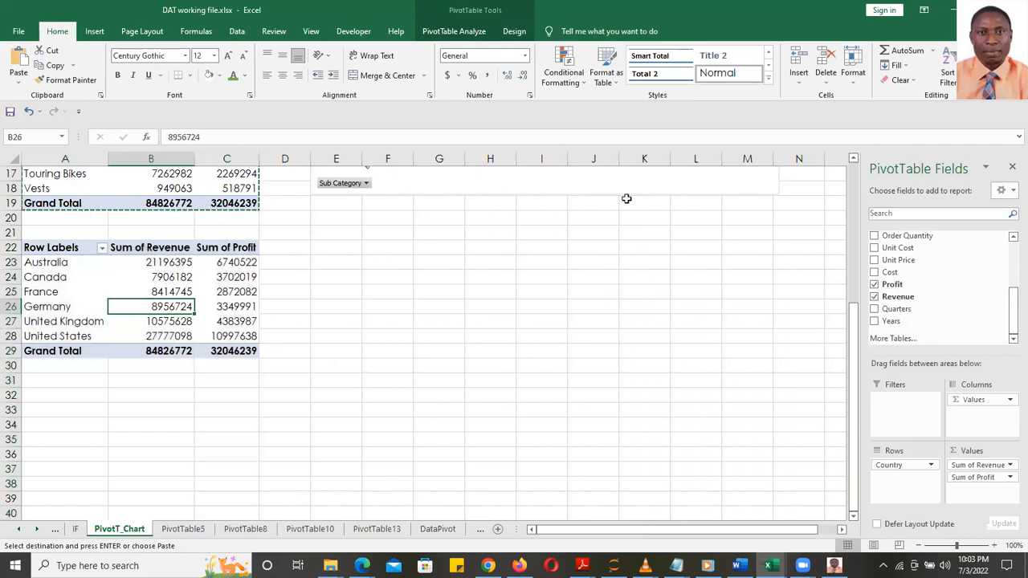
pyautogui.click(460, 30)
pyautogui.click(807, 65)
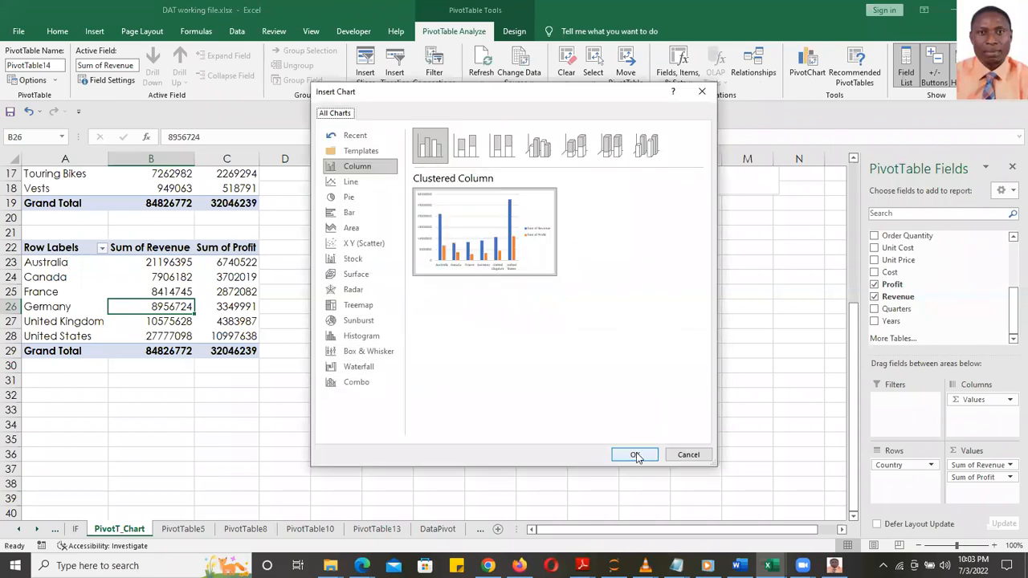
pyautogui.click(635, 454)
pyautogui.moveTo(526, 261)
pyautogui.mouseDown()
pyautogui.moveTo(555, 234)
pyautogui.moveTo(530, 230)
pyautogui.mouseUp()
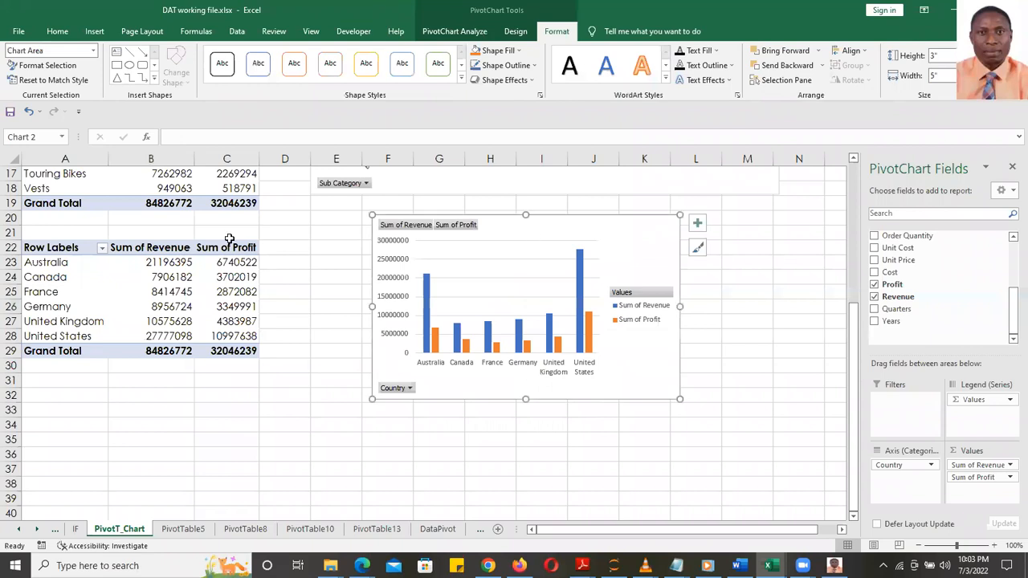
pyautogui.click(94, 296)
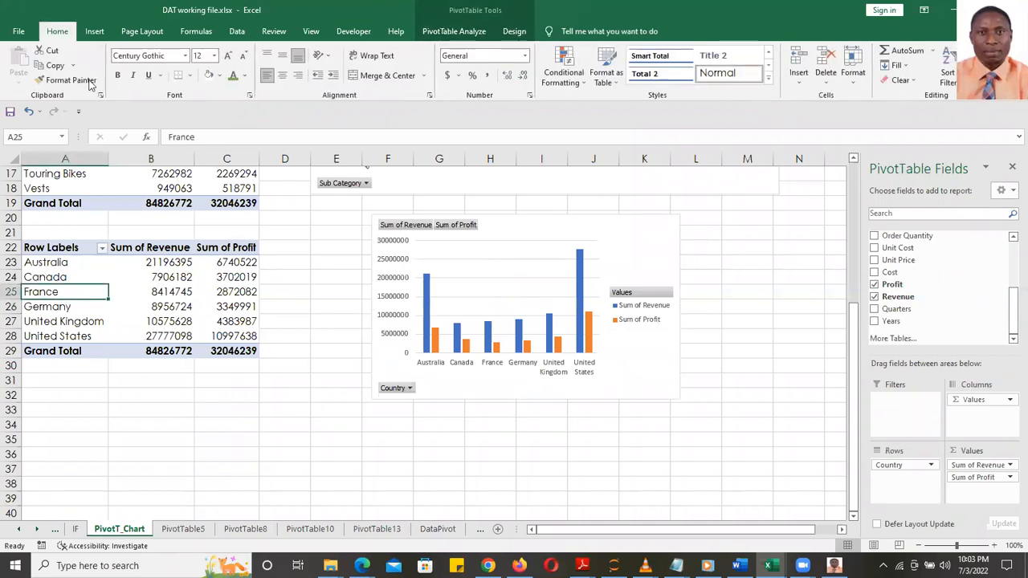
pyautogui.click(455, 34)
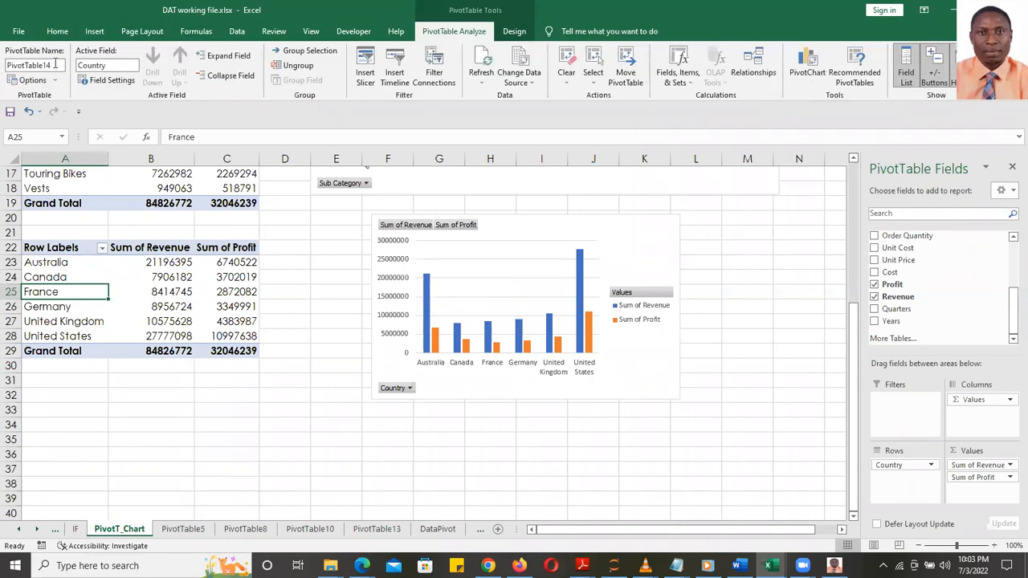
# - Copy the new country chart from the PivotT_Chart sheet and delete the Revenue and Profit by Country chart from the Dashboard
pyautogui.click(530, 229)
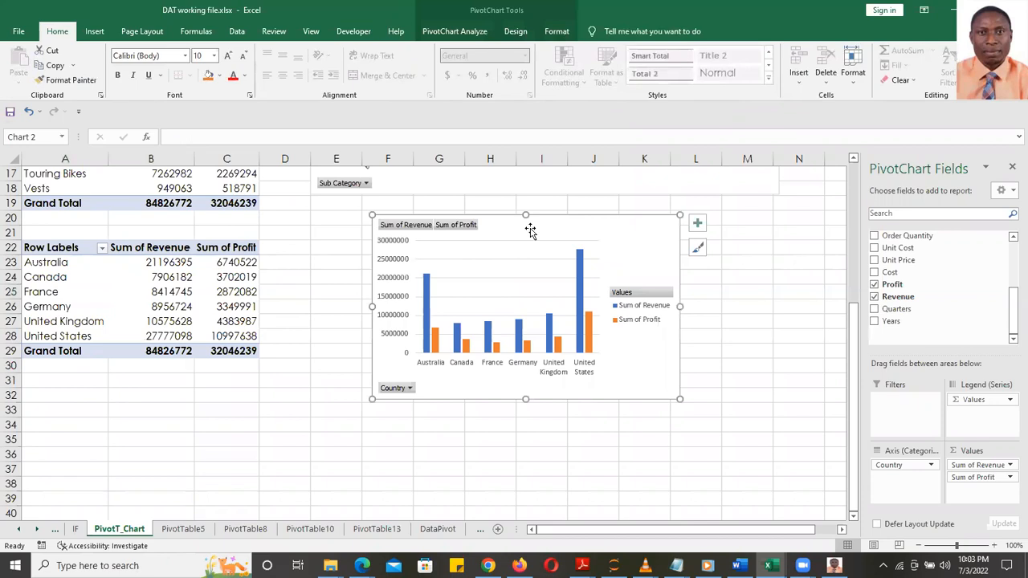
pyautogui.click(479, 528)
pyautogui.click(451, 530)
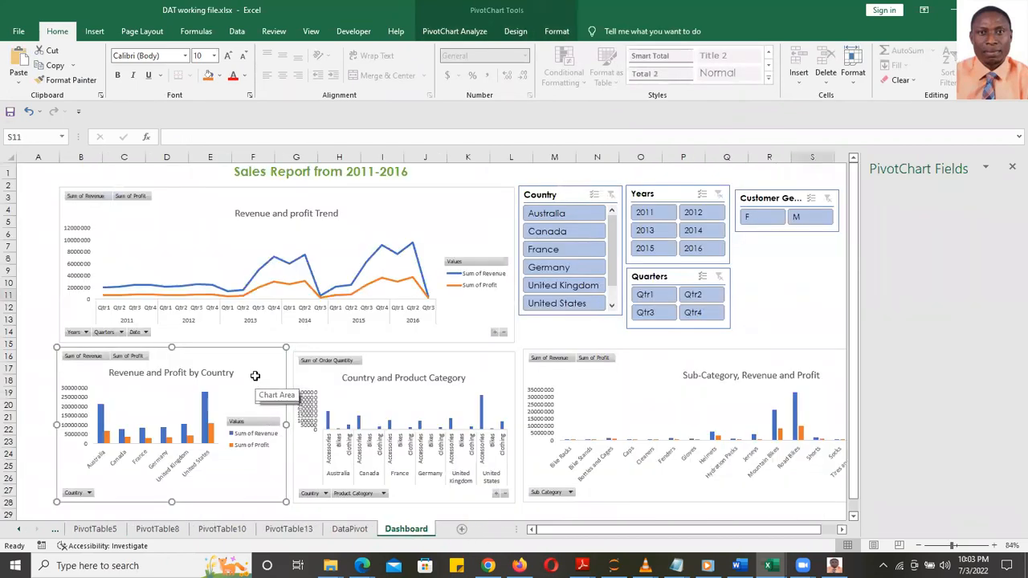
pyautogui.press('Delete')
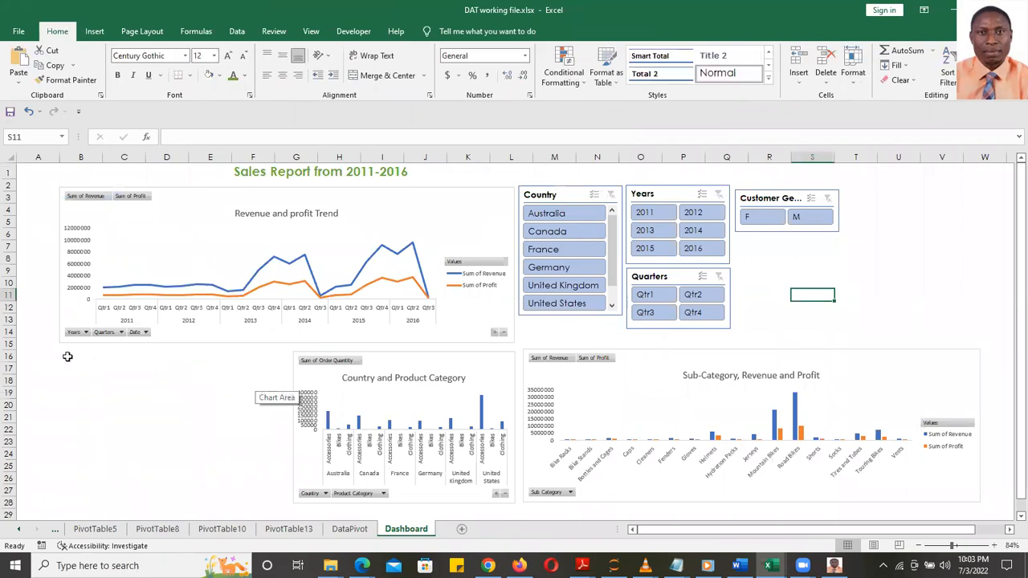
# - Paste the copied country chart at B16 on the Dashboard and narrow it to fit beside the Country and Product Category chart
pyautogui.click(75, 355)
pyautogui.hotkey('ctrl', 'v')
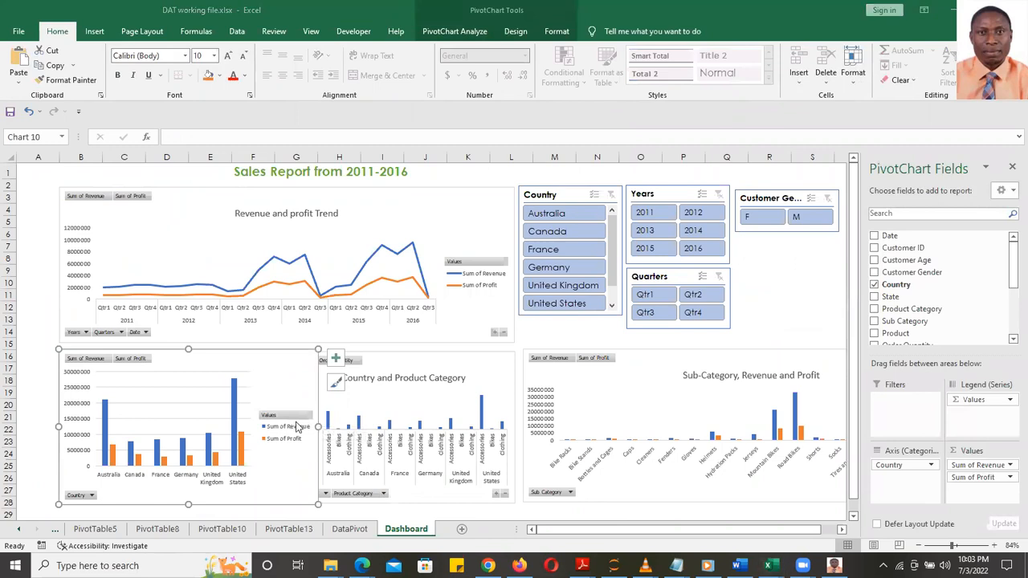
pyautogui.moveTo(318, 427); pyautogui.dragTo(289, 427)
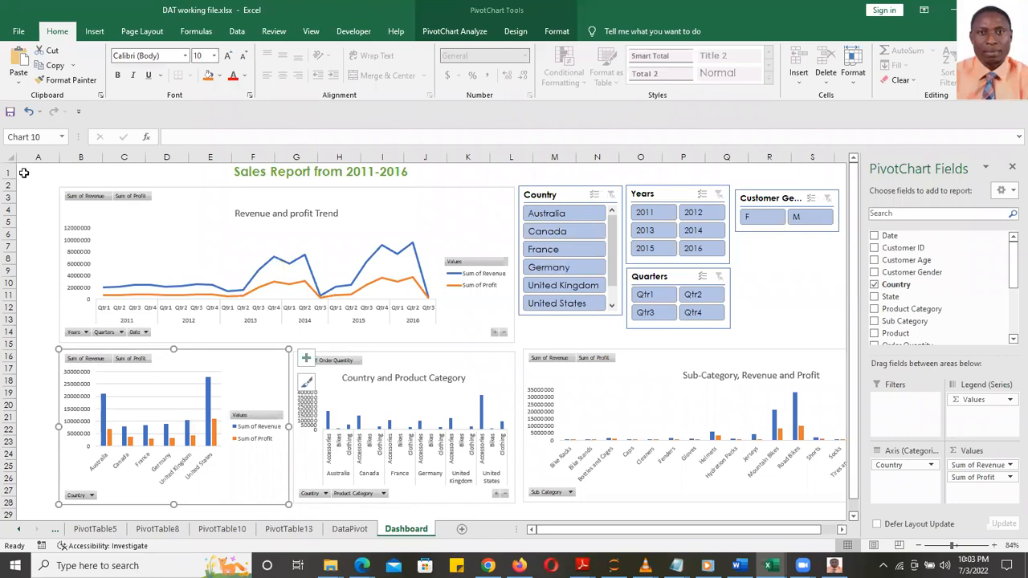
# - Save the workbook and bring the DAT working file window back into view
pyautogui.click(10, 112)
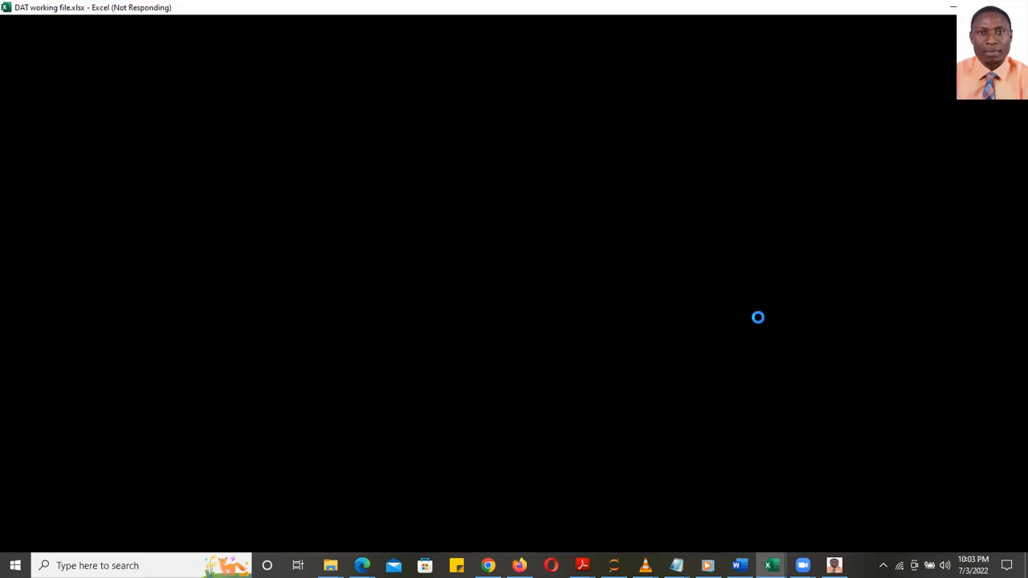
pyautogui.moveTo(771, 566)
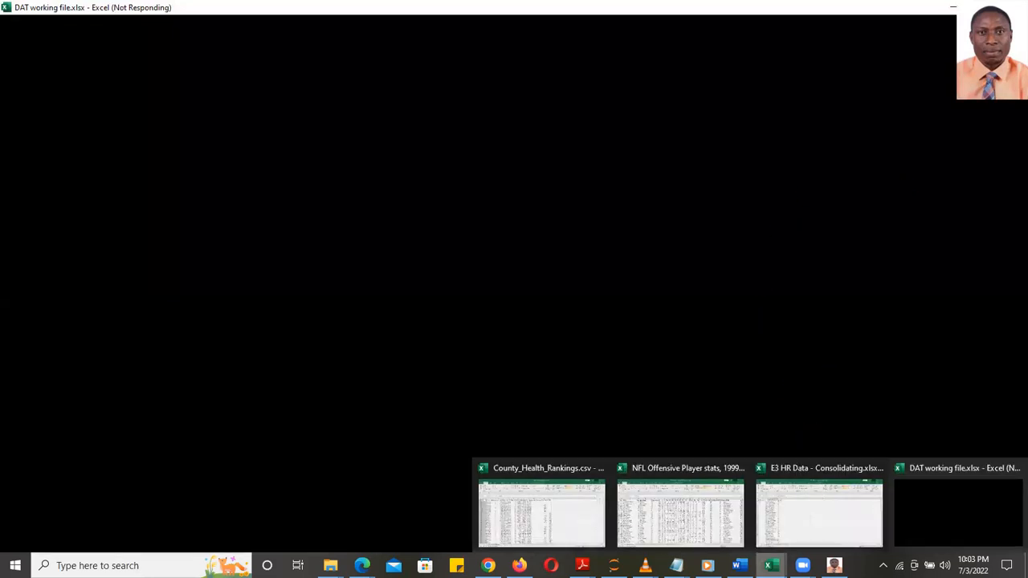
pyautogui.click(957, 500)
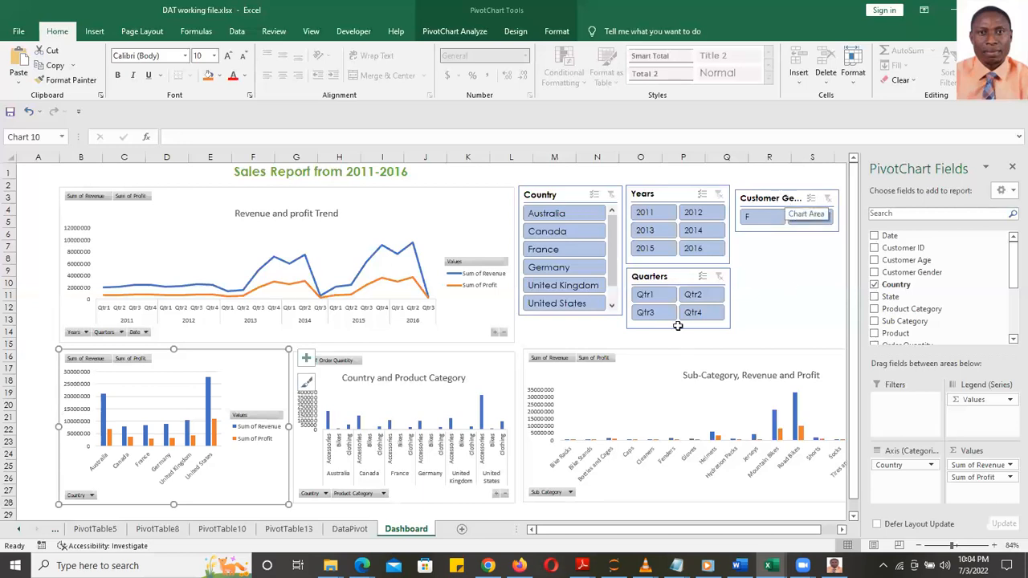
# - Check that the Country slicer's report connections include PivotTable14 from the PivotT_Chart sheet, and accept the connections
pyautogui.rightClick(569, 196)
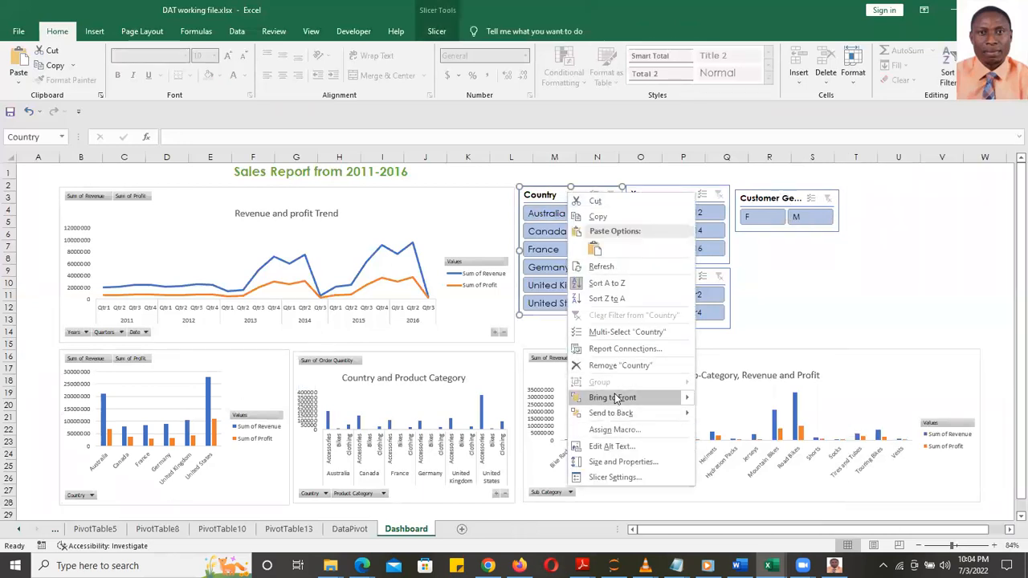
pyautogui.click(626, 349)
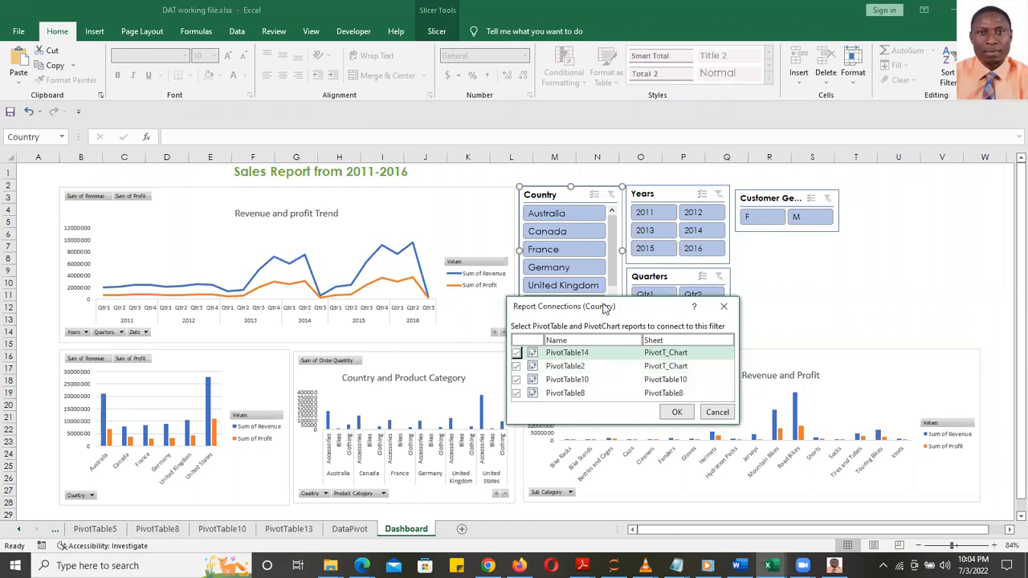
pyautogui.moveTo(604, 308); pyautogui.dragTo(855, 203)
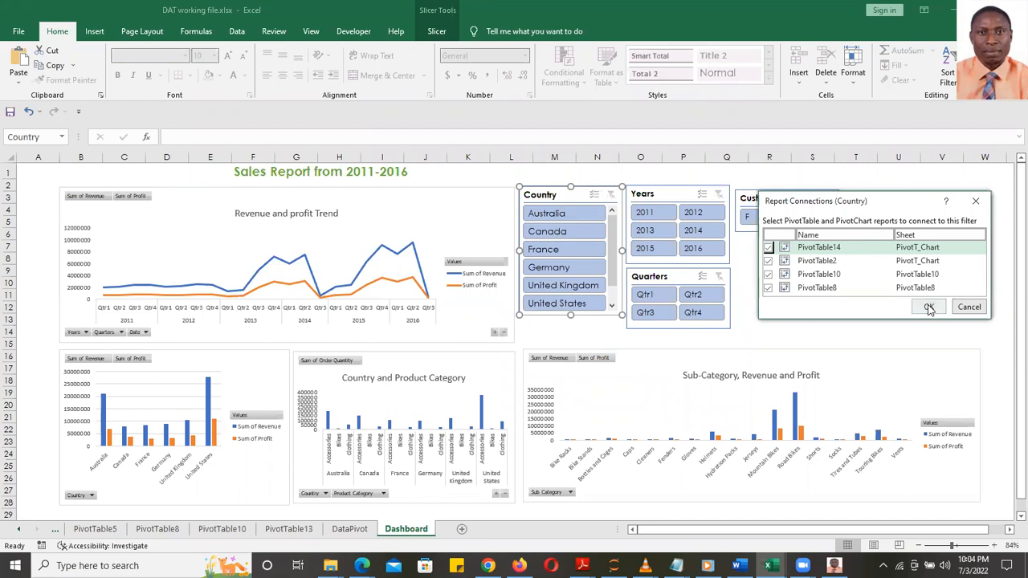
pyautogui.press('Return')
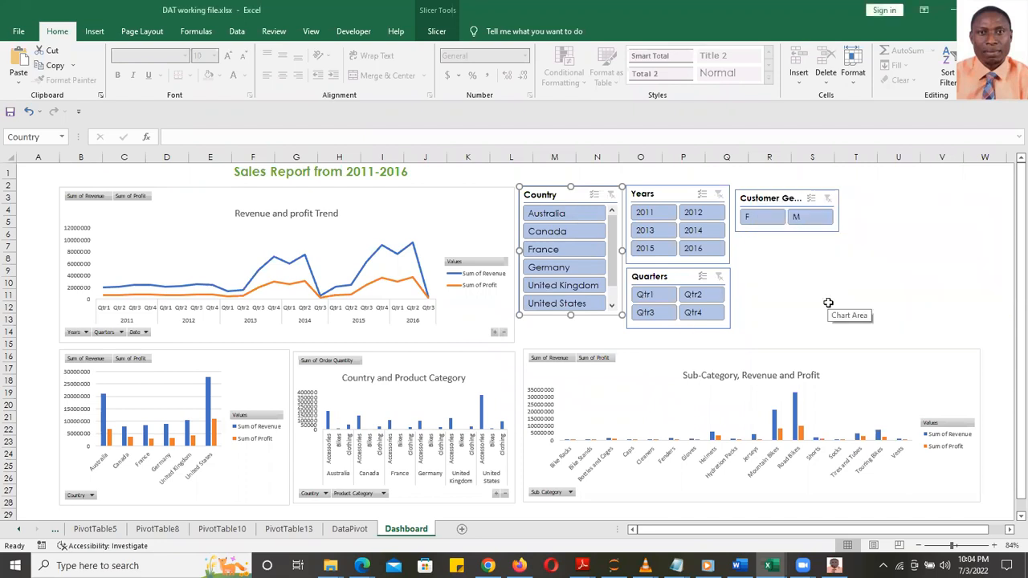
pyautogui.click(843, 295)
# - Test the Country slicer by filtering the dashboard to Australia, Canada, United Kingdom and United States in turn
pyautogui.click(551, 214)
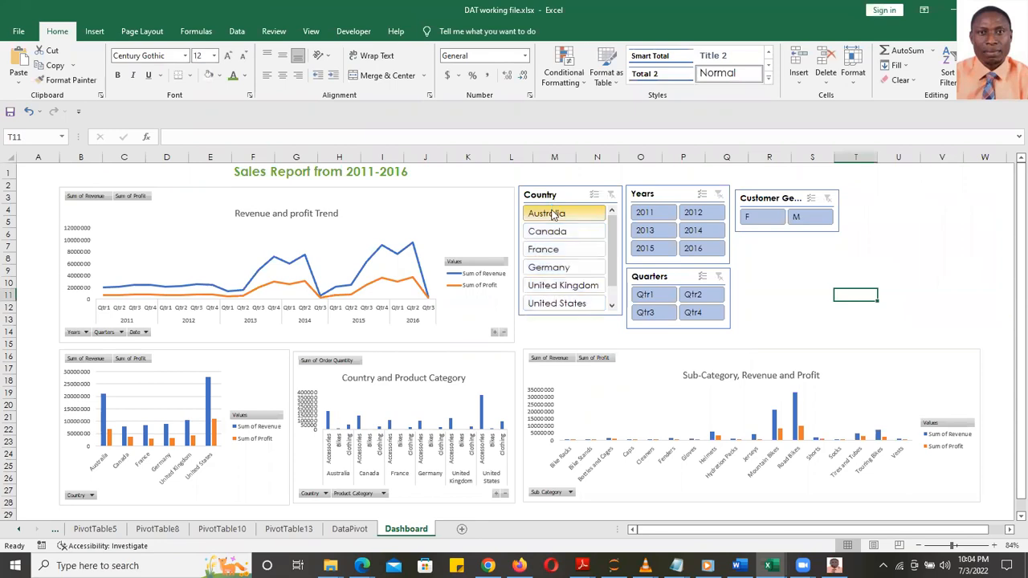
pyautogui.keyDown('ctrl'); pyautogui.click(554, 232); pyautogui.keyUp('ctrl')
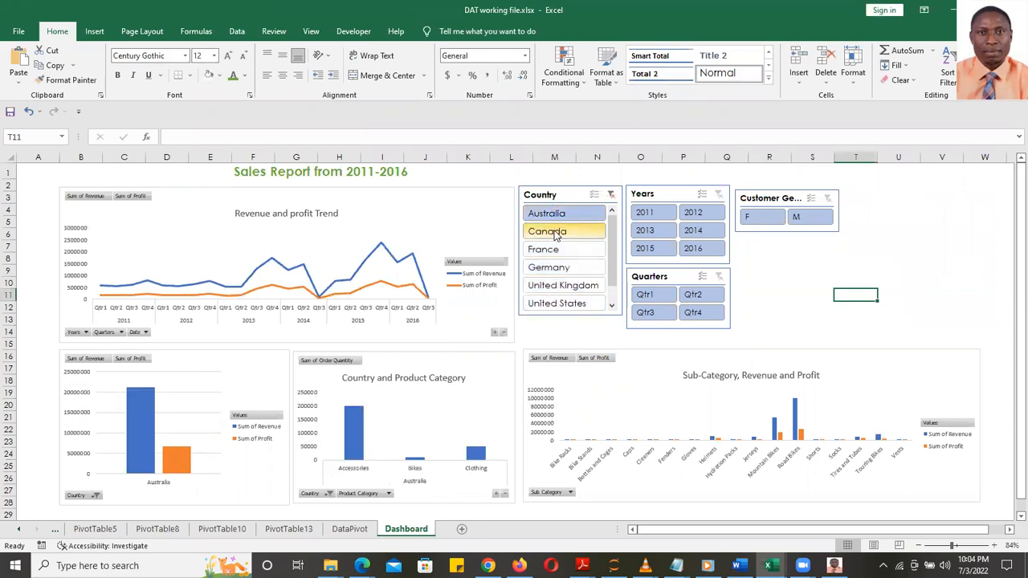
pyautogui.click(555, 285)
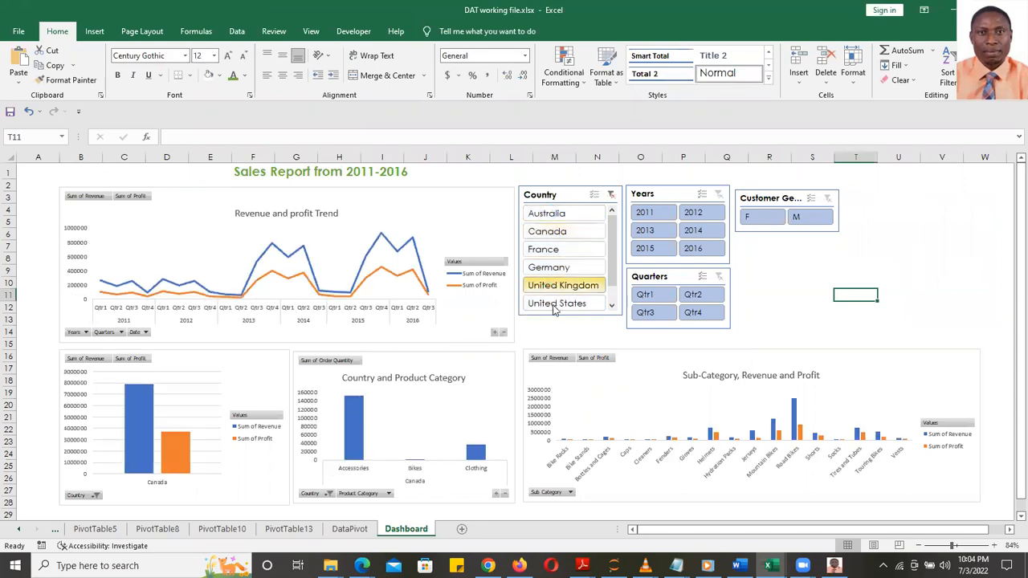
pyautogui.click(554, 308)
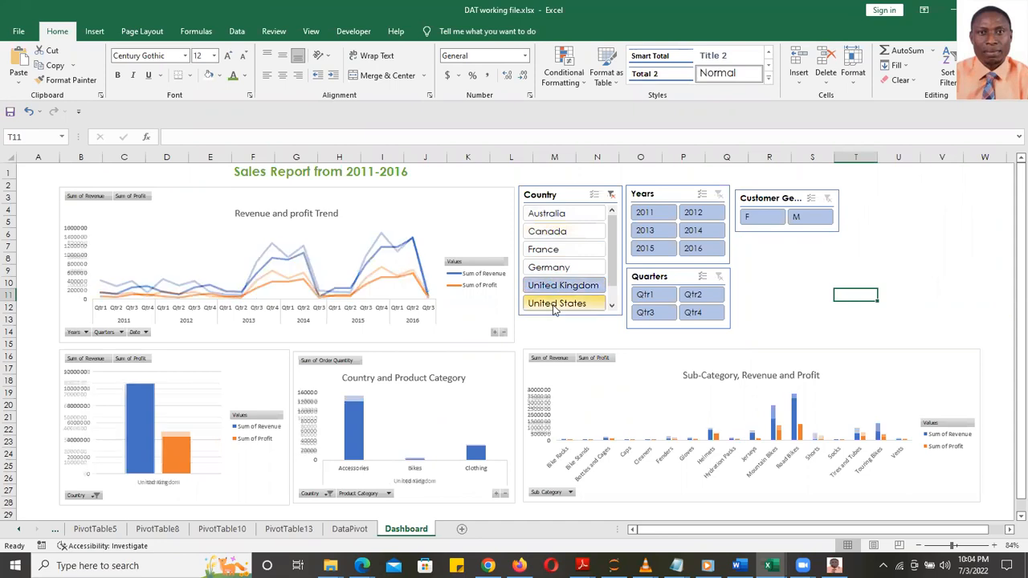
# - Test the Quarters slicer by filtering the dashboard to Qtr1, and clear the Quarters and Country filters
pyautogui.click(649, 294)
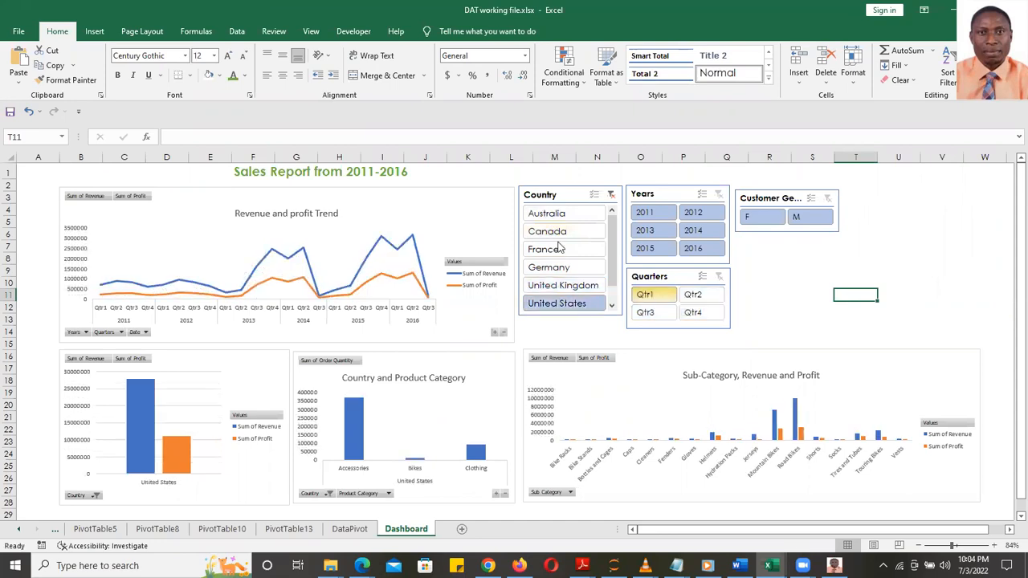
pyautogui.click(721, 277)
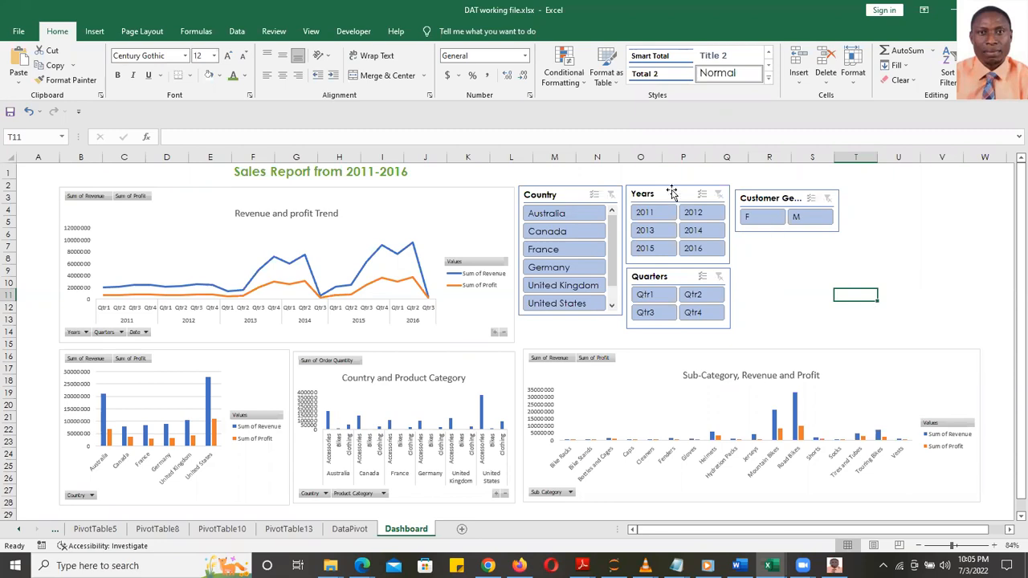
# - Turn on multi-select for the Country slicer and exclude Australia, France and United Kingdom from the dashboard
pyautogui.click(594, 194)
pyautogui.click(569, 213)
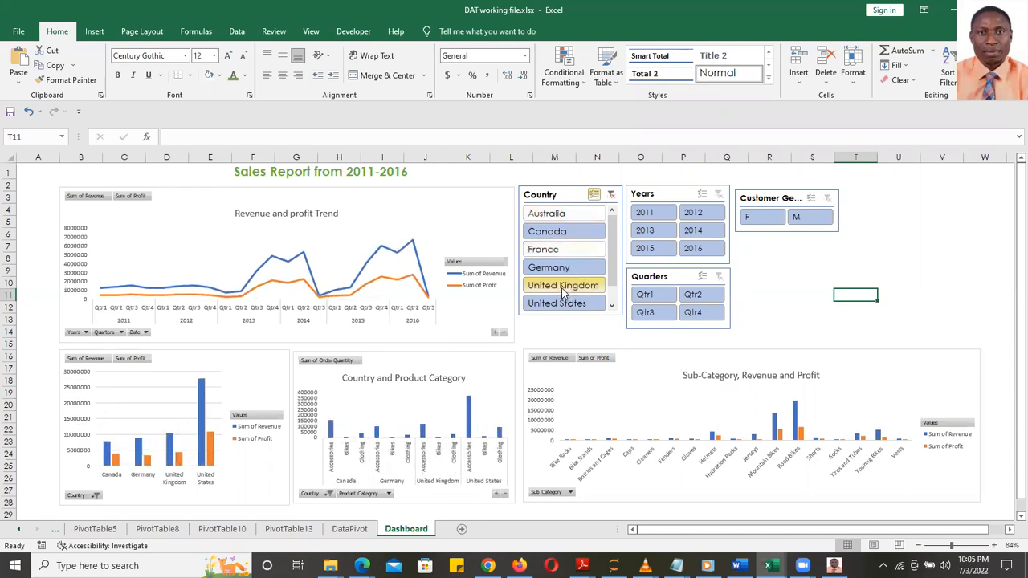
pyautogui.click(563, 287)
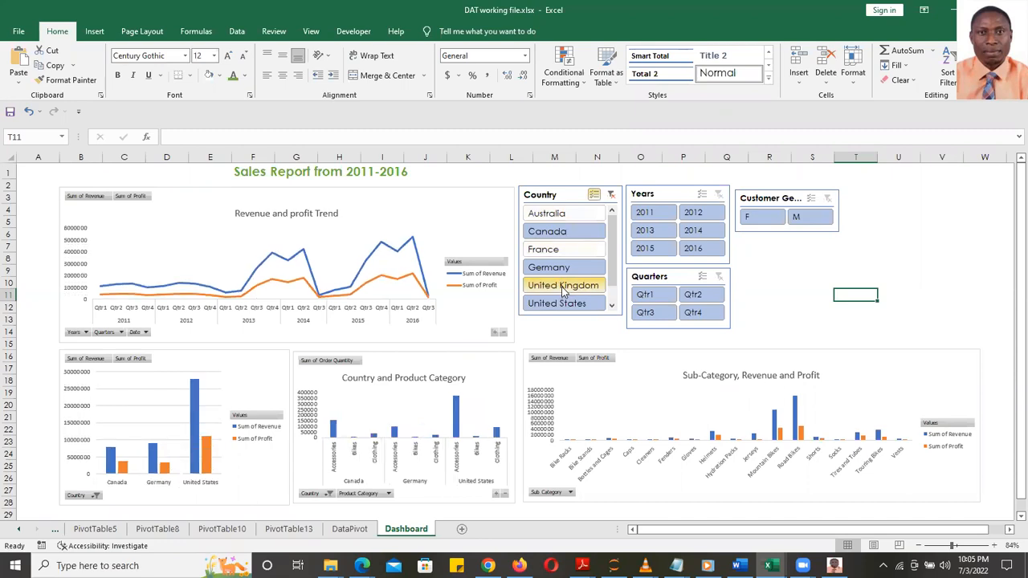
# - Test the Years slicer with 2011 alone, and use multi-select to limit the dashboard to 2013, 2014 and 2015
pyautogui.click(641, 214)
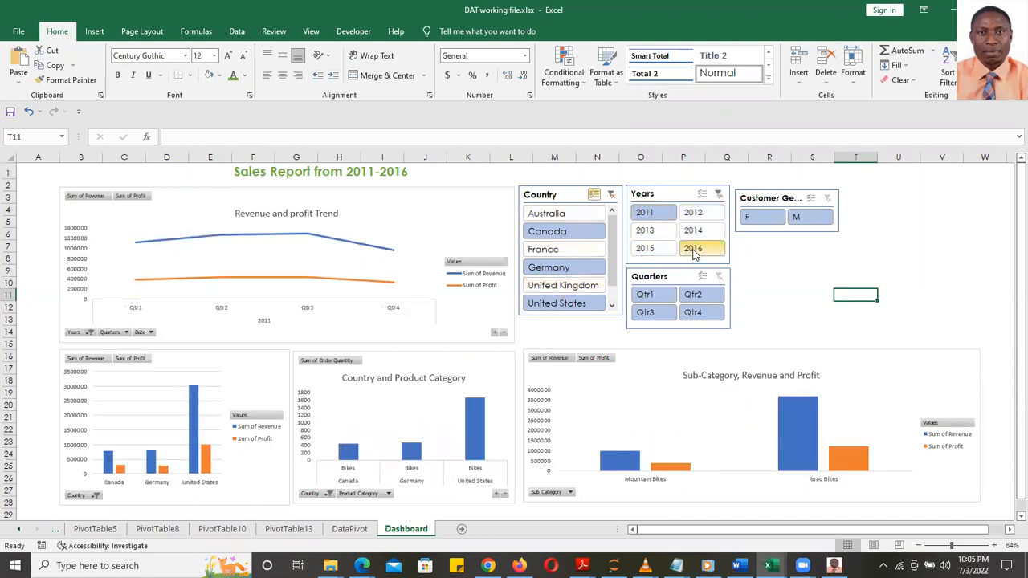
pyautogui.click(716, 196)
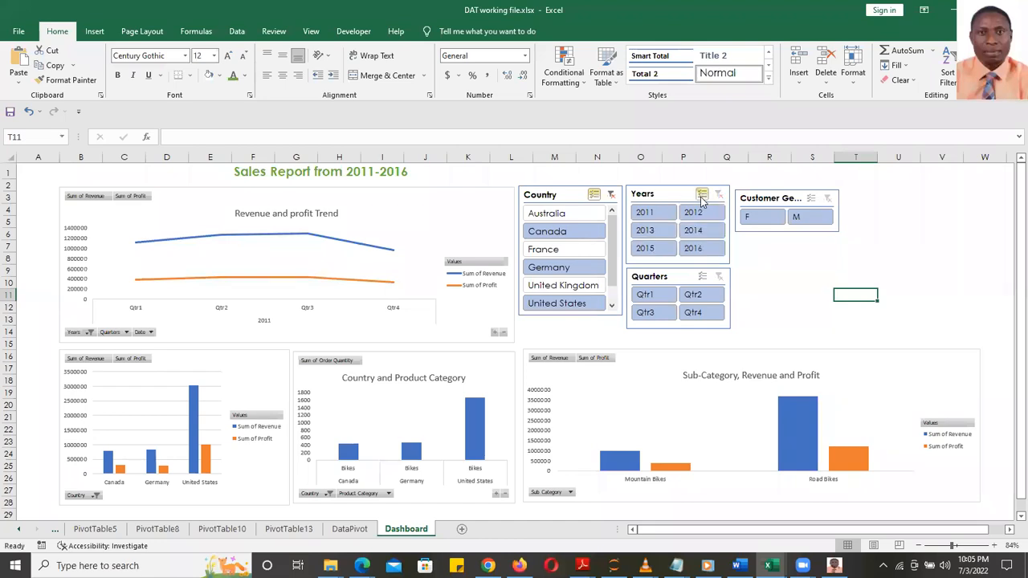
pyautogui.click(702, 196)
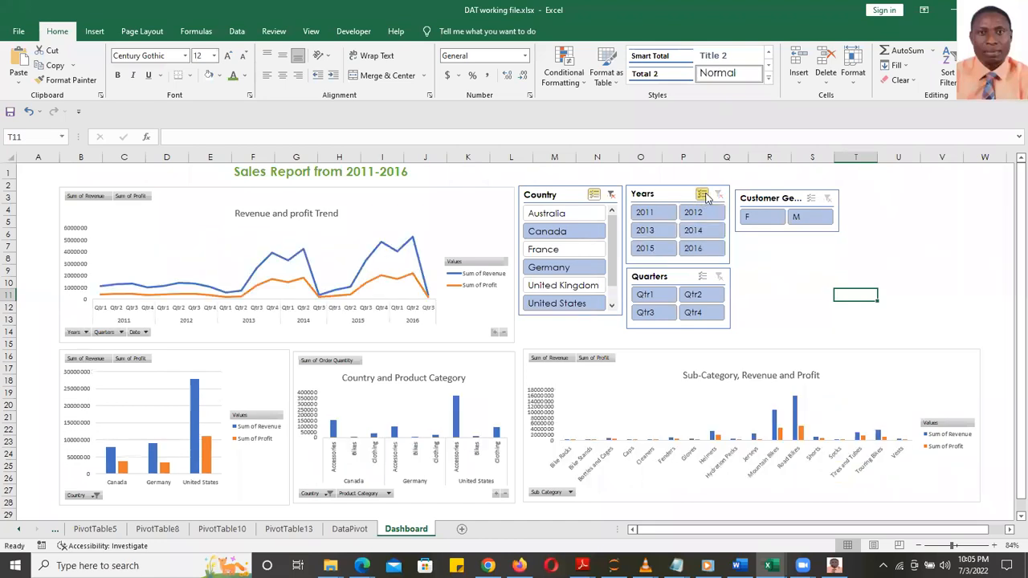
pyautogui.click(644, 212)
pyautogui.click(695, 213)
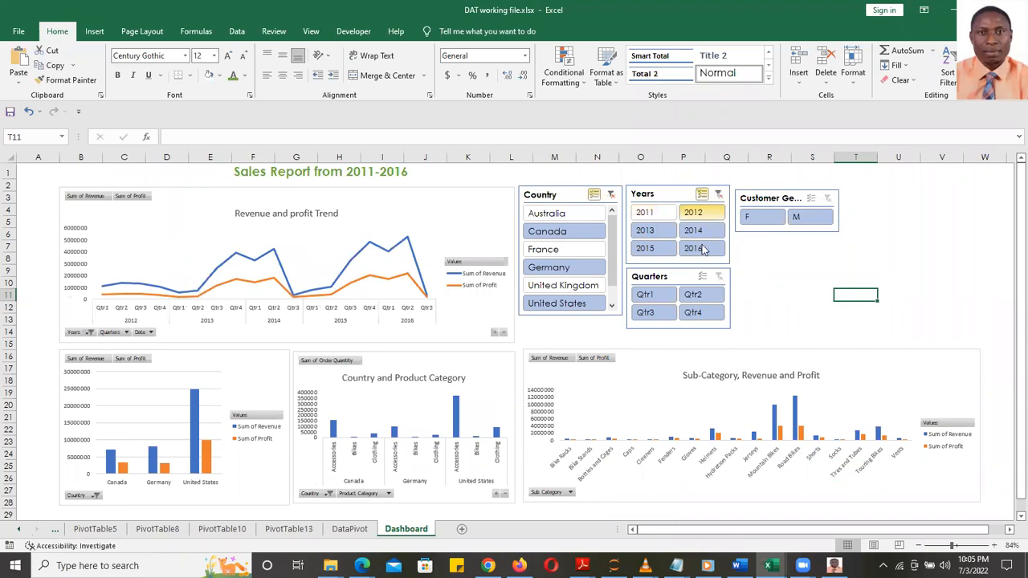
pyautogui.click(693, 250)
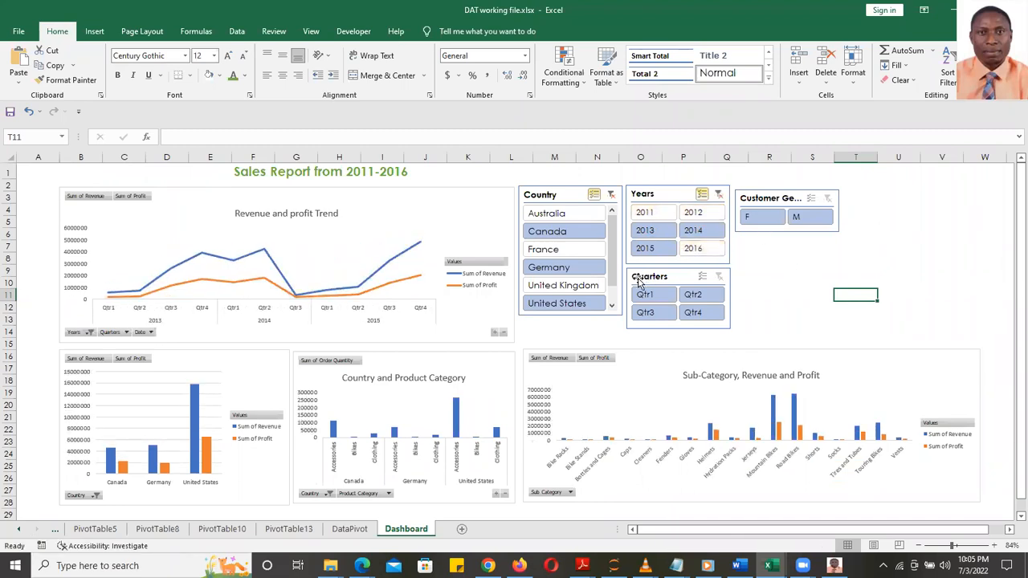
# - Limit the dashboard to Qtr3 with multi-select on the Quarters slicer, and filter the customer gender to F
pyautogui.click(672, 296)
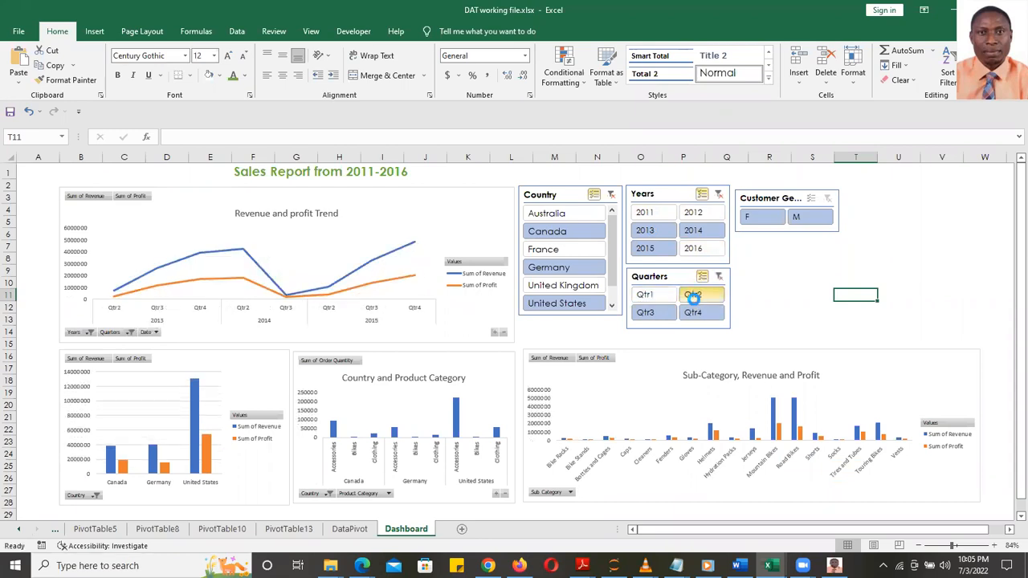
pyautogui.click(692, 294)
pyautogui.click(699, 313)
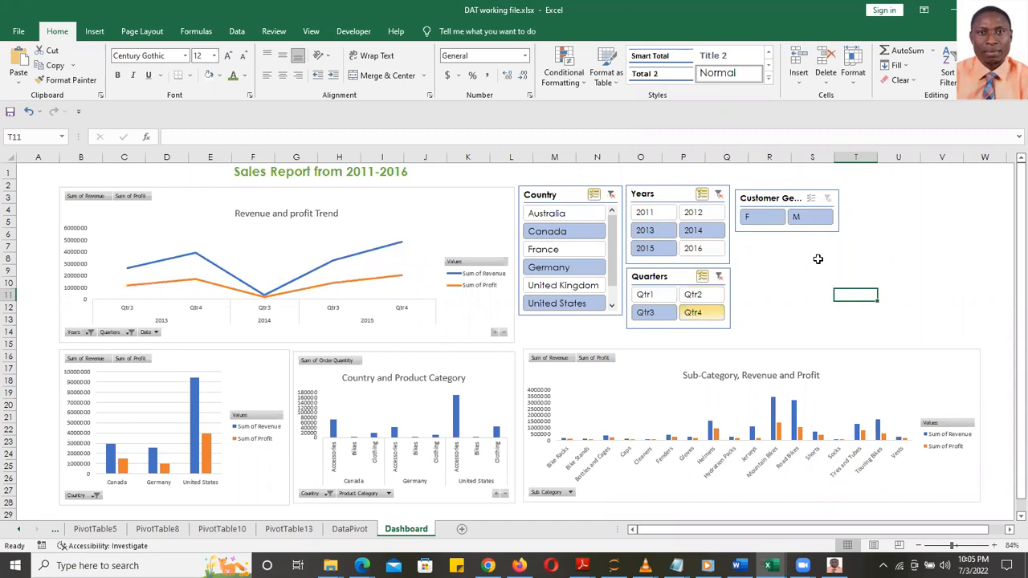
pyautogui.click(764, 224)
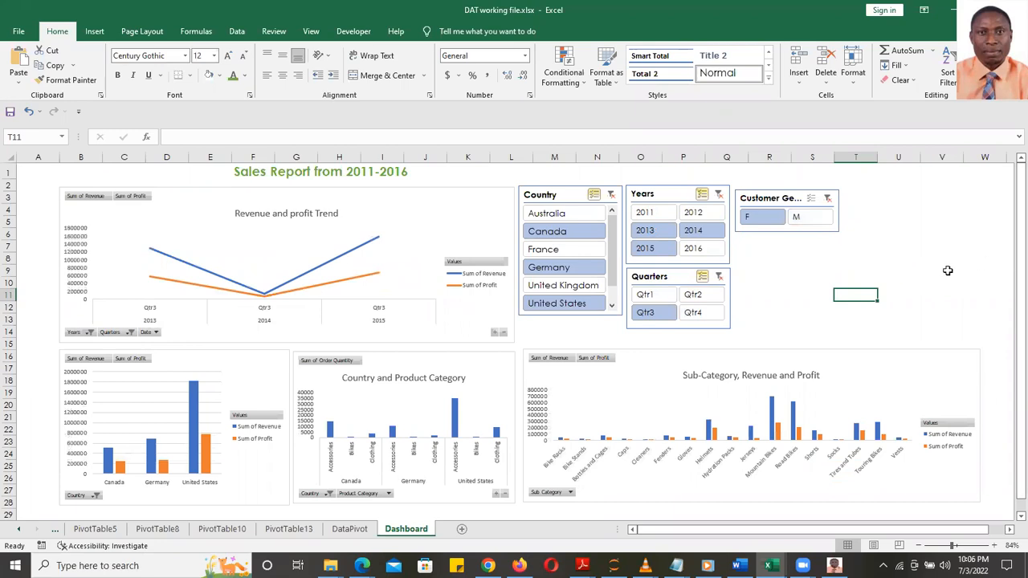
# - Clear the filters on the customer gender, Years, Country and Quarters slicers so the dashboard shows all data
pyautogui.click(827, 197)
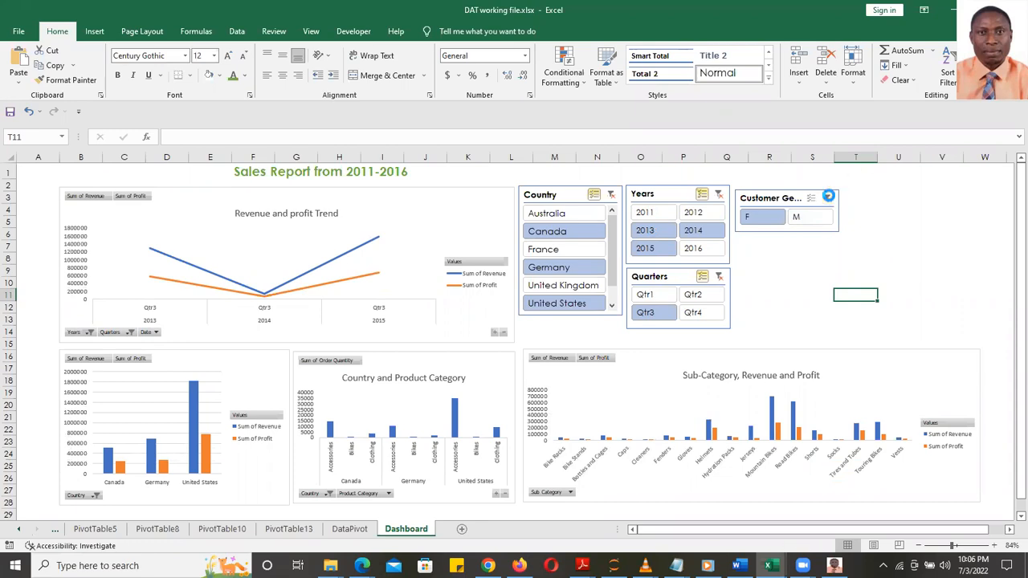
pyautogui.click(718, 194)
pyautogui.click(612, 194)
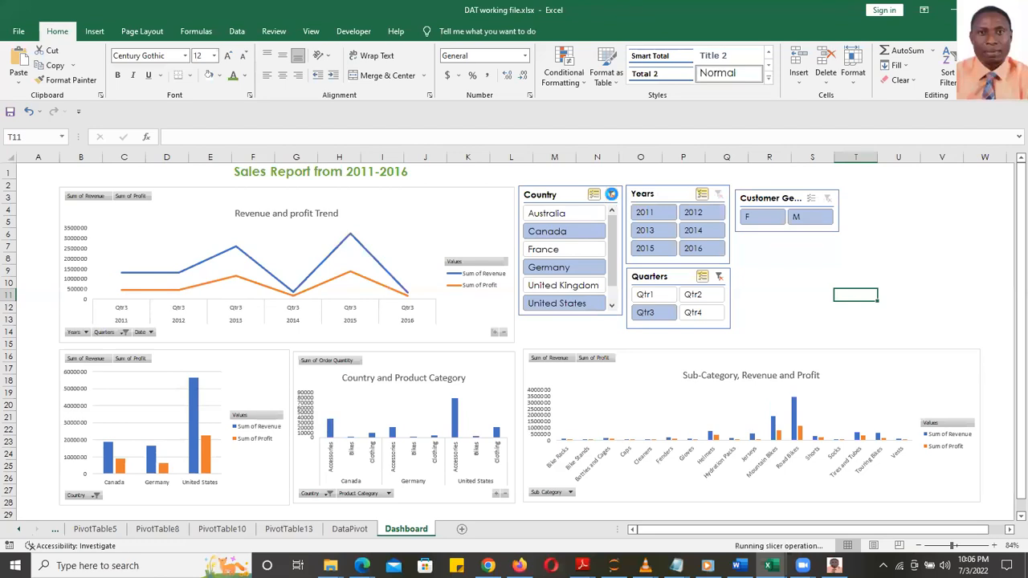
pyautogui.click(718, 276)
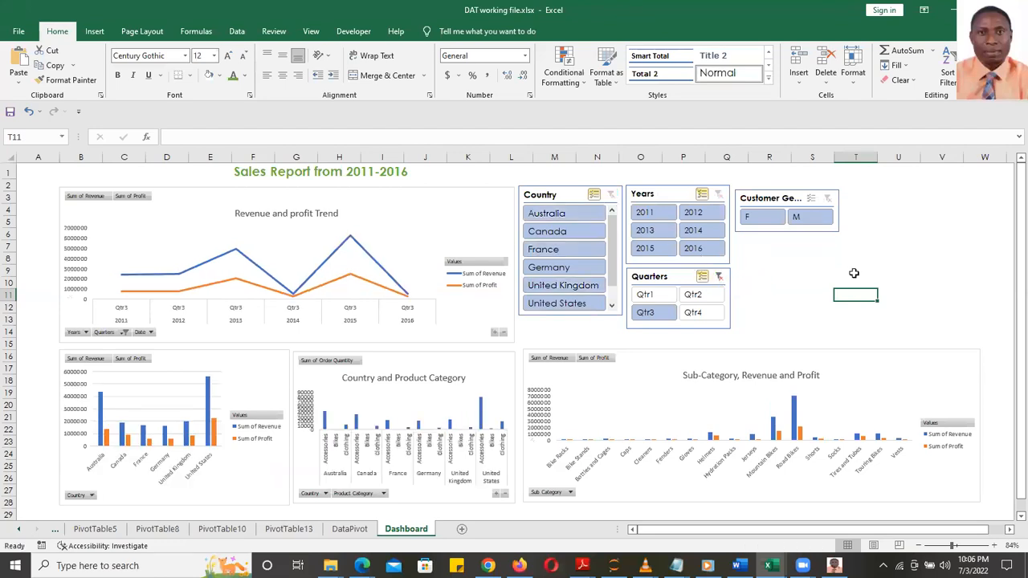
pyautogui.click(822, 33)
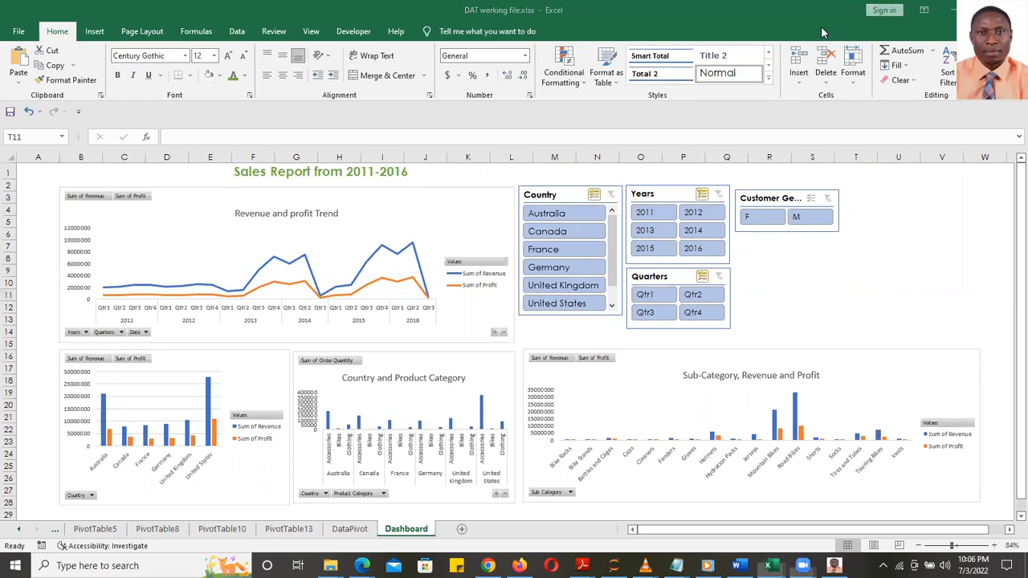